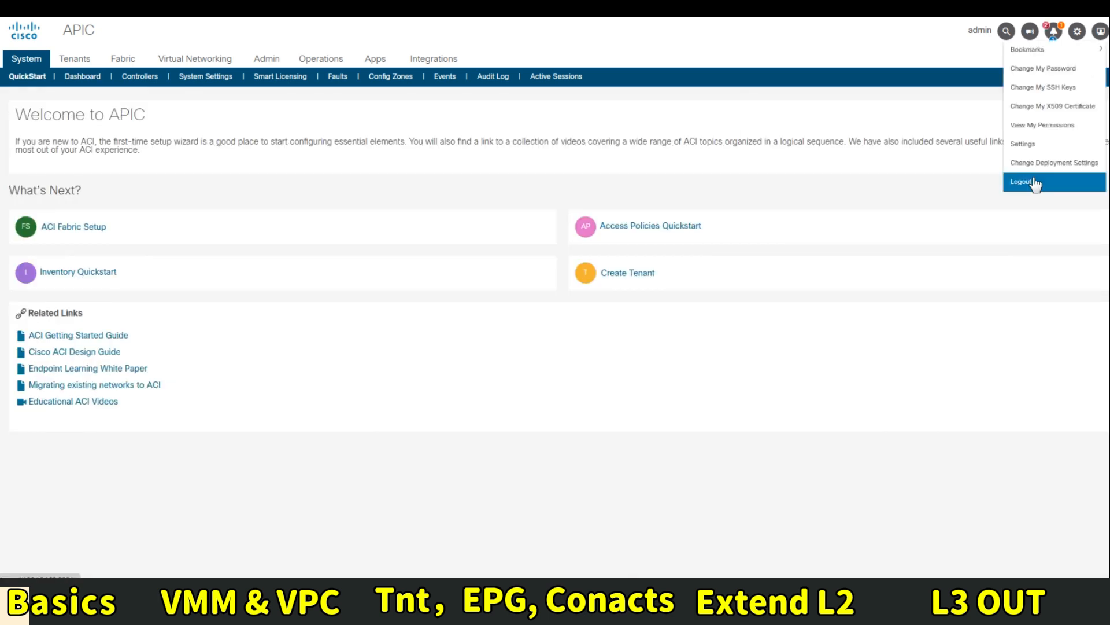
Log out, log back in as admin with the account password, and begin first-time setup
{"action": "left_click", "coordinate": [1033, 179]}
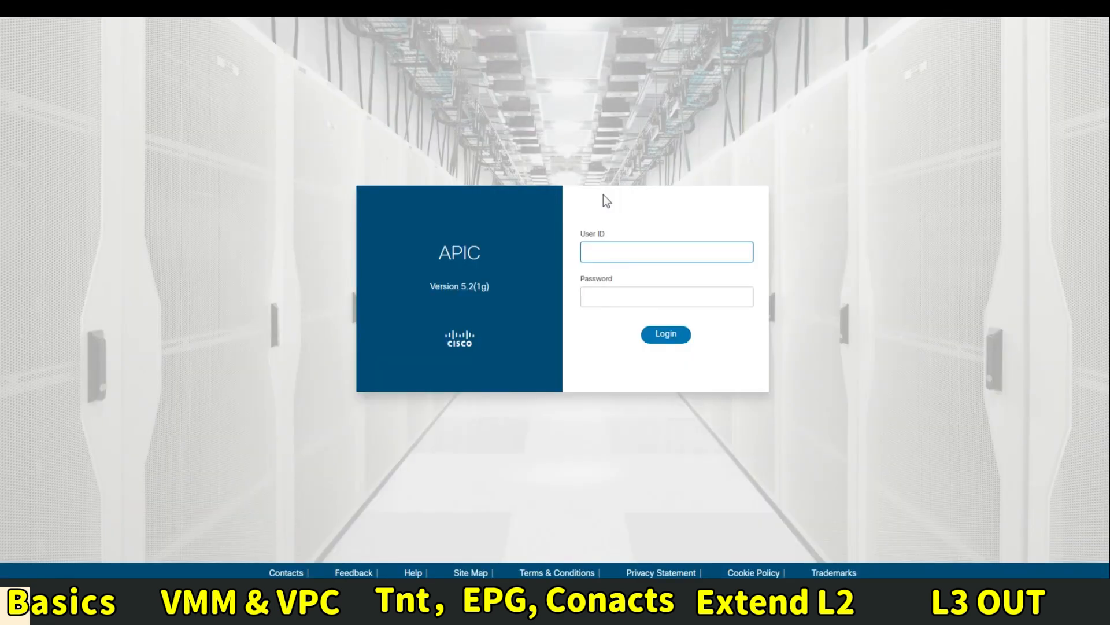
{"action": "type", "text": "admin"}
{"action": "key", "text": "Tab"}
{"action": "type", "text": "******"}
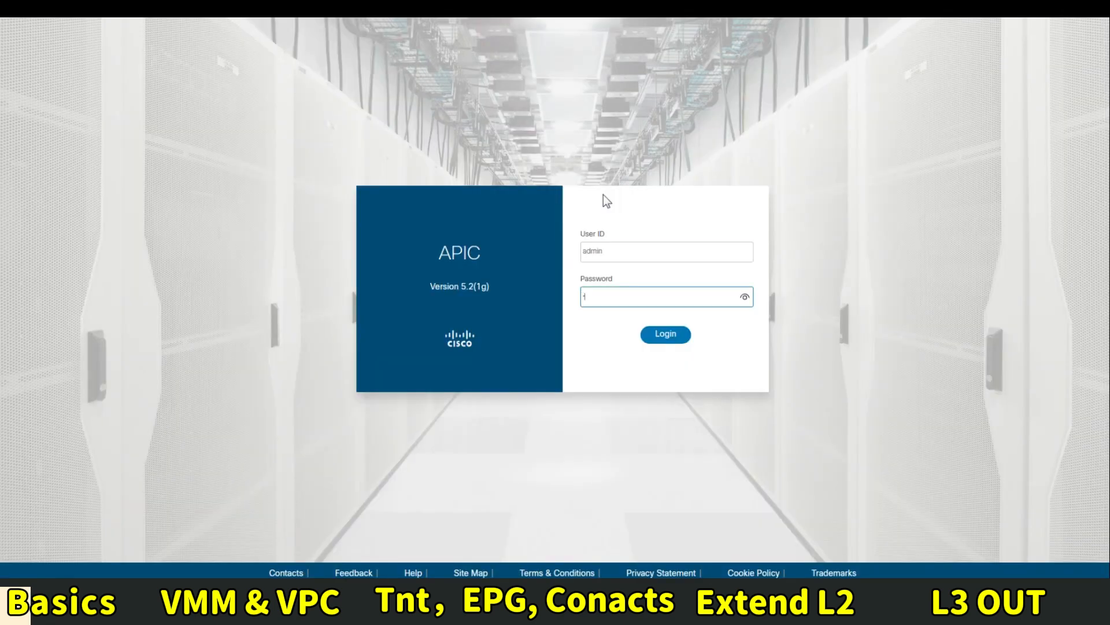
{"action": "type", "text": "****"}
{"action": "left_click", "coordinate": [676, 335]}
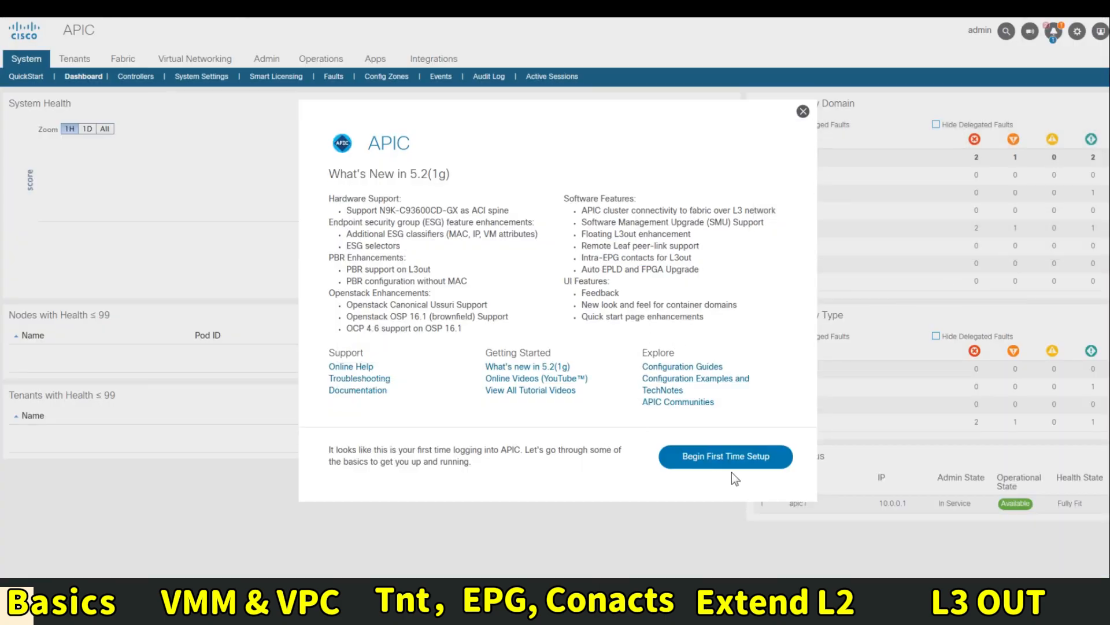
{"action": "left_click", "coordinate": [716, 463]}
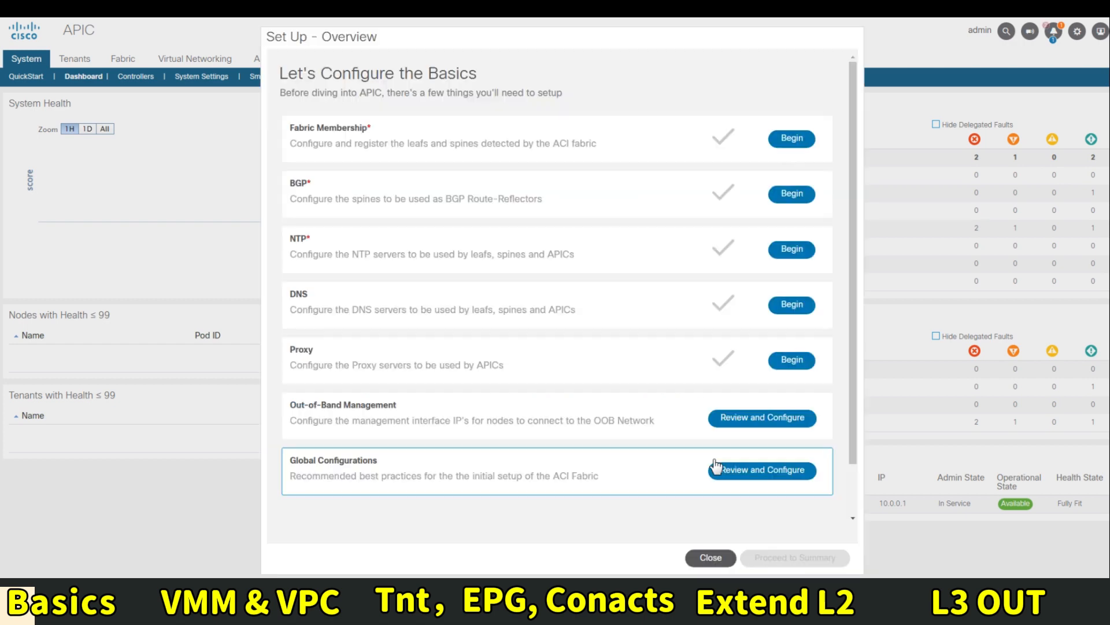
Under Fabric Membership, register TEP-1-101 with Node ID 201 and switch name Leaf1
{"action": "left_click", "coordinate": [791, 142]}
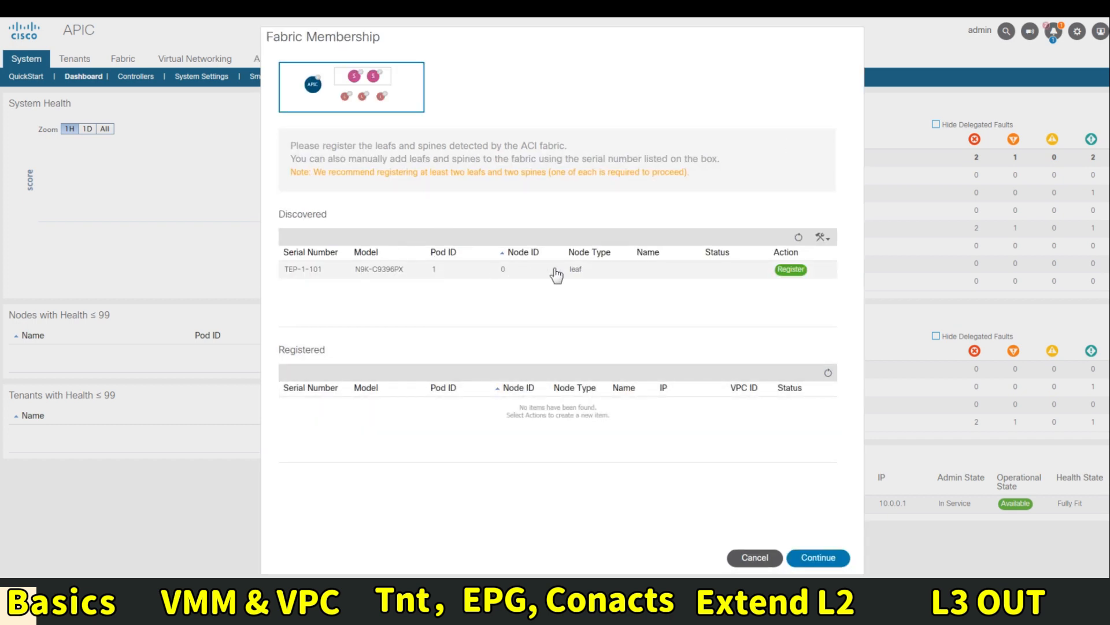
{"action": "left_click", "coordinate": [781, 271]}
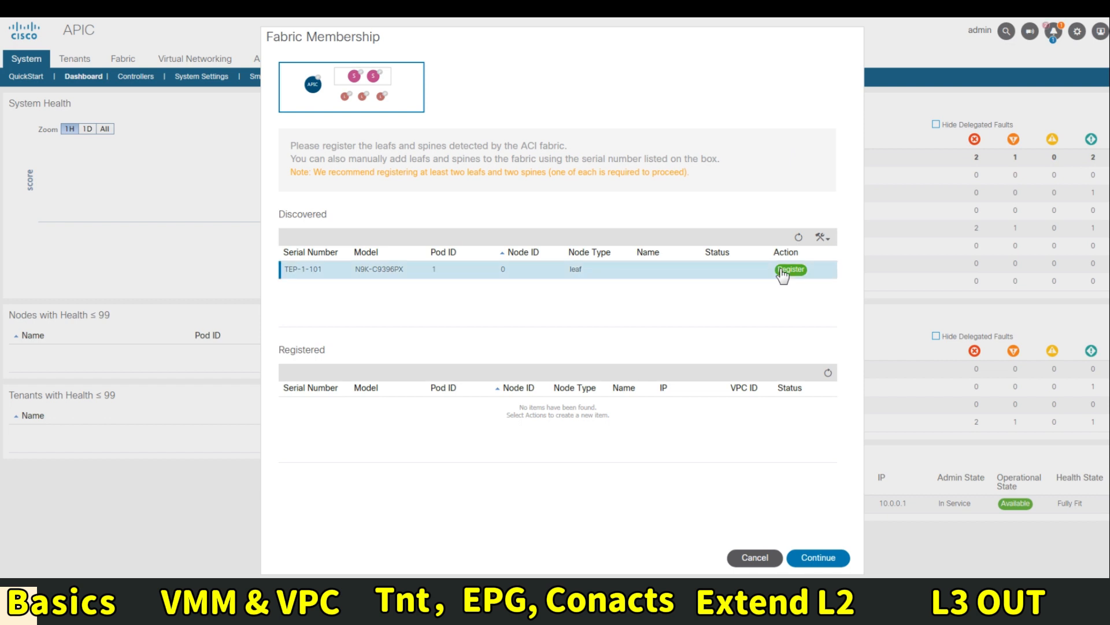
{"action": "left_click", "coordinate": [791, 270]}
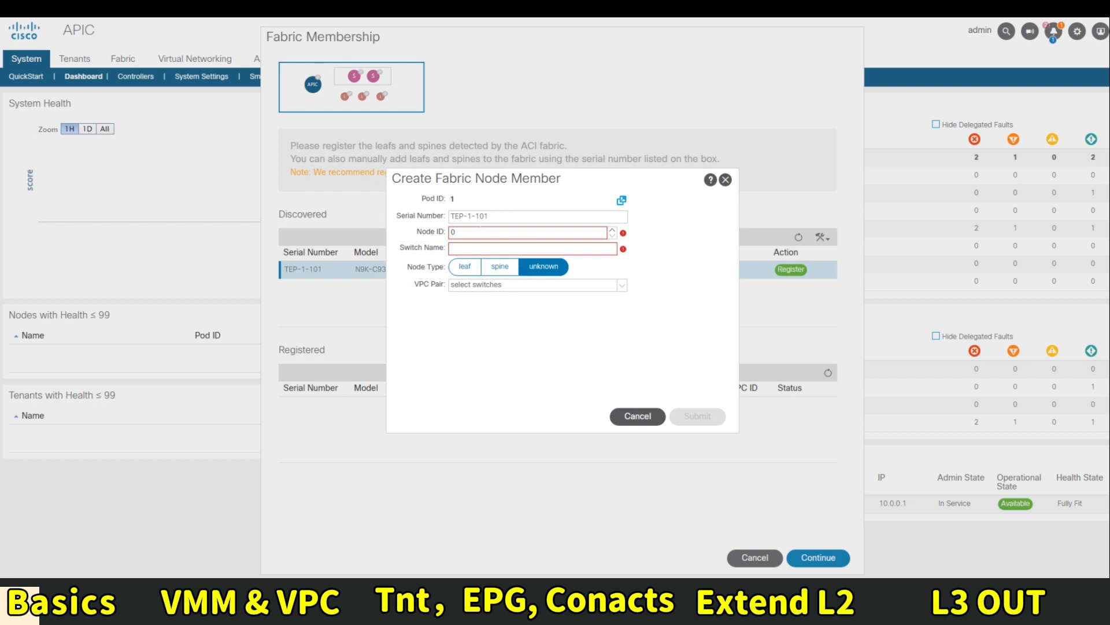
{"action": "left_click", "coordinate": [483, 233]}
{"action": "type", "text": "201"}
{"action": "key", "text": "Tab"}
{"action": "type", "text": "Leaf1"}
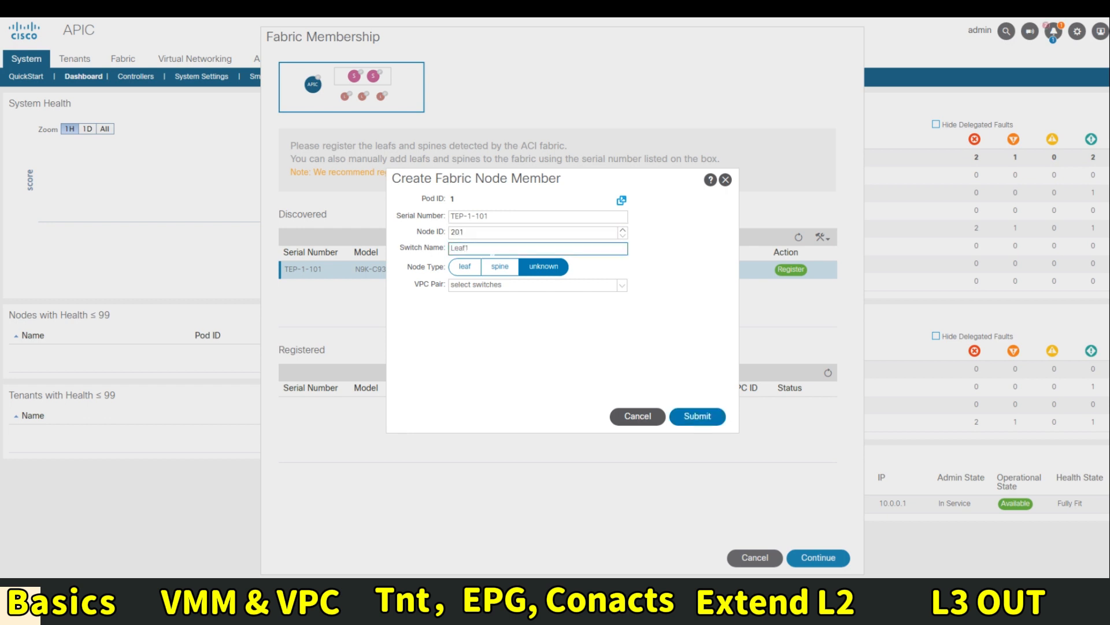
{"action": "left_click", "coordinate": [697, 417]}
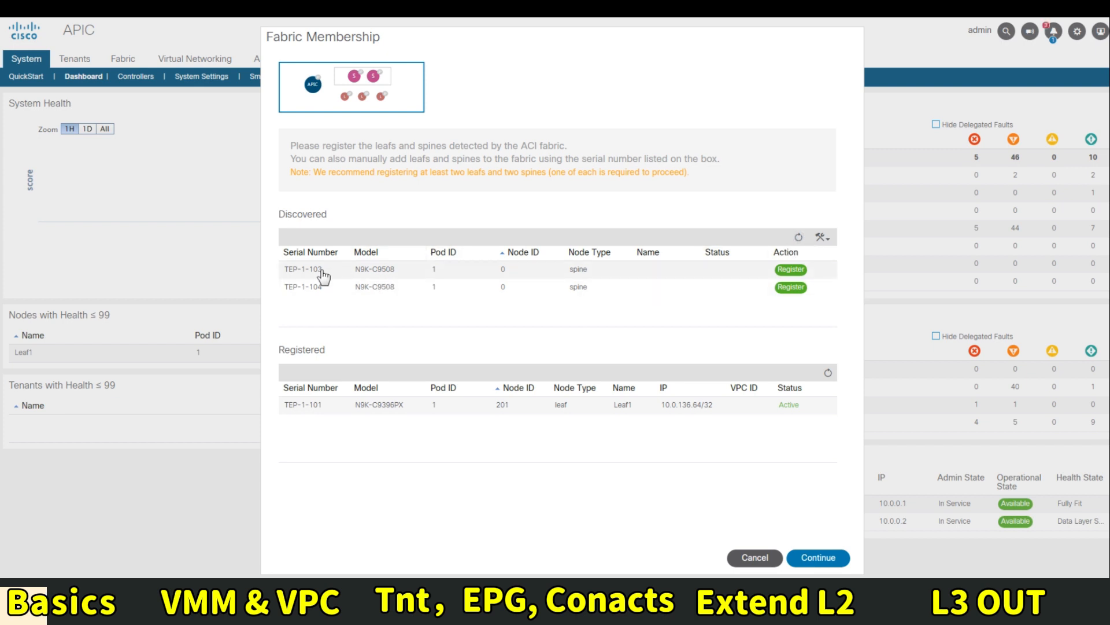
Register TEP-1-103 as spine node 101 named Spine1
{"action": "left_click", "coordinate": [792, 271]}
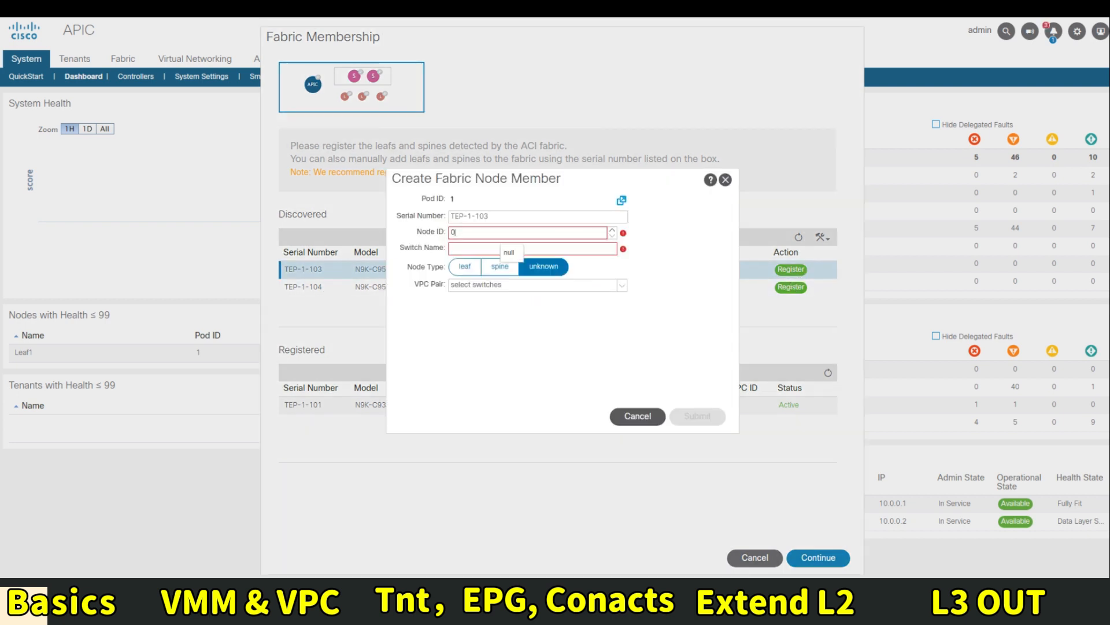
{"action": "key", "text": "BackSpace"}
{"action": "type", "text": "101"}
{"action": "key", "text": "Tab"}
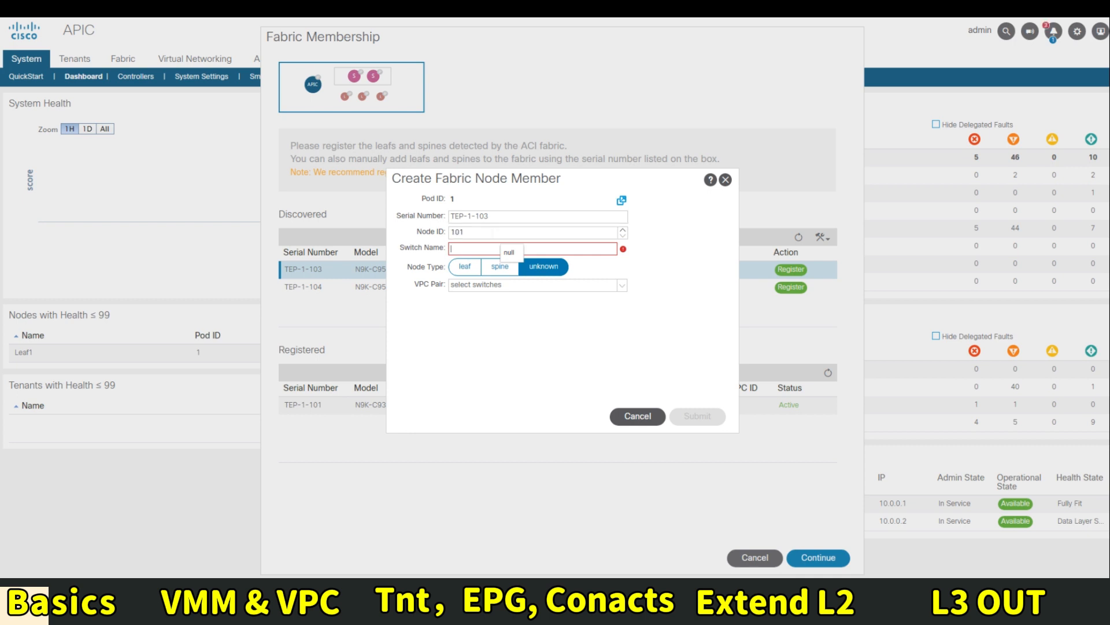
{"action": "type", "text": "Spine1"}
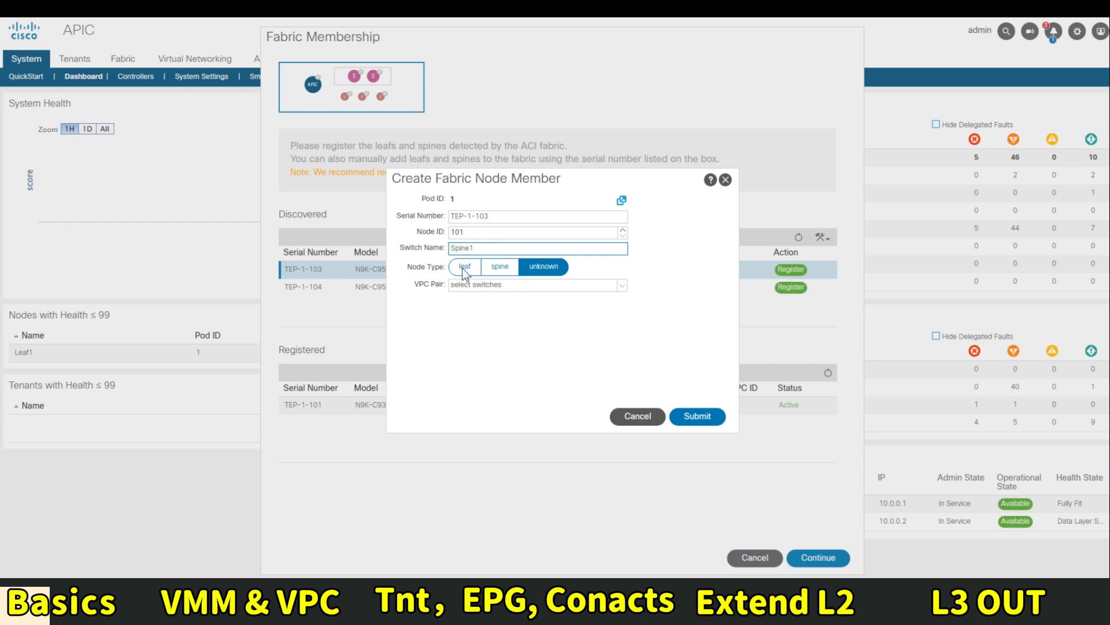
{"action": "left_click", "coordinate": [509, 269]}
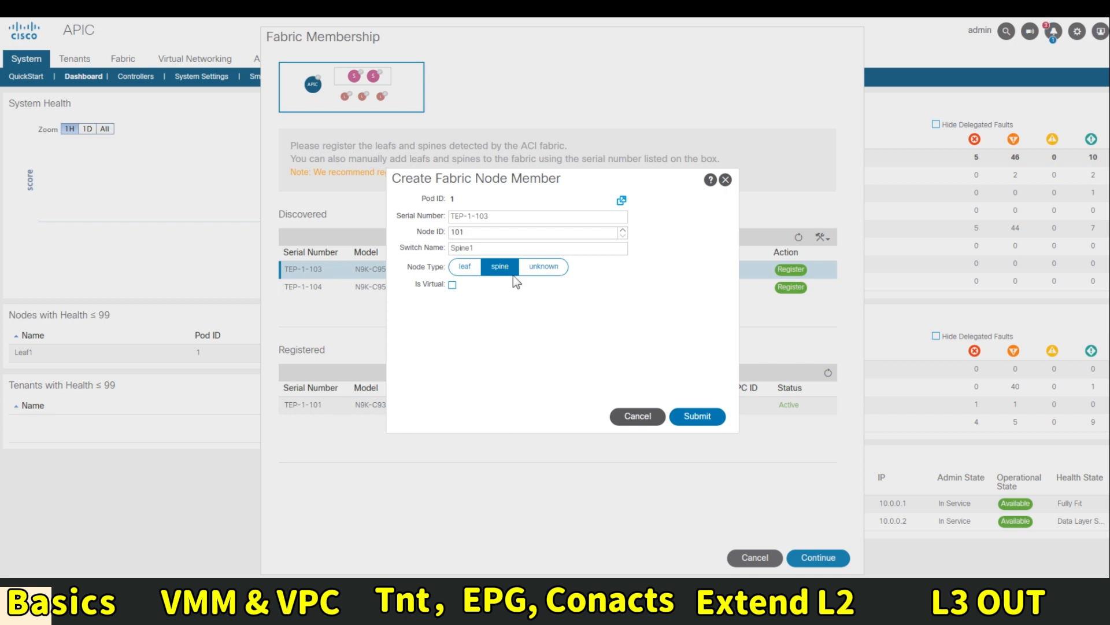
{"action": "left_click", "coordinate": [698, 416]}
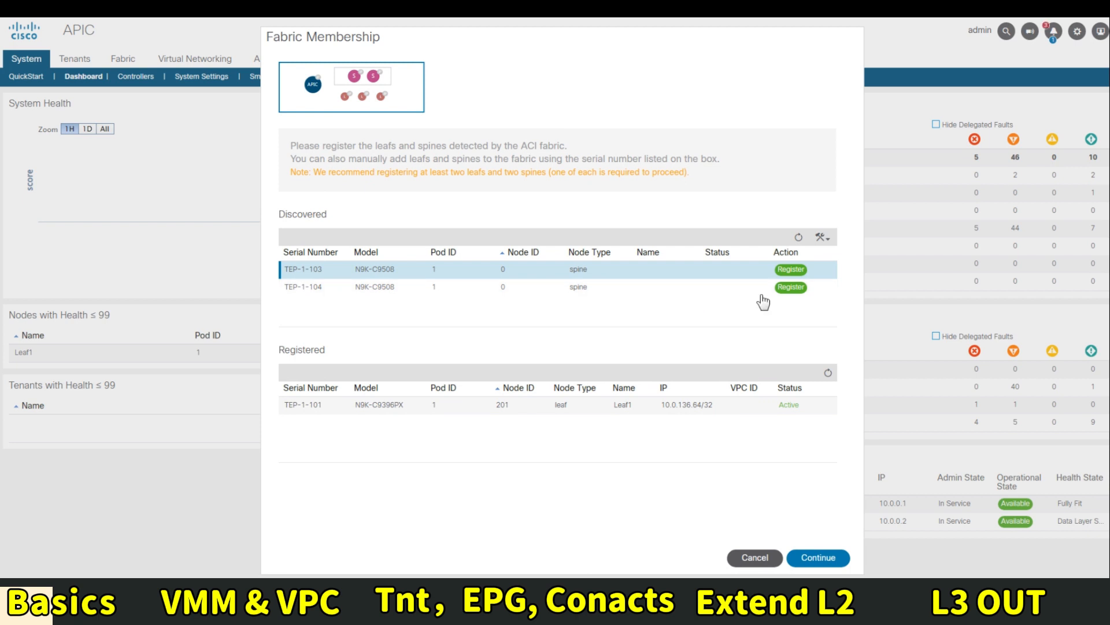
Register TEP-1-104 as spine node 102 named Spine2 and refresh the node tables
{"action": "left_click", "coordinate": [791, 288]}
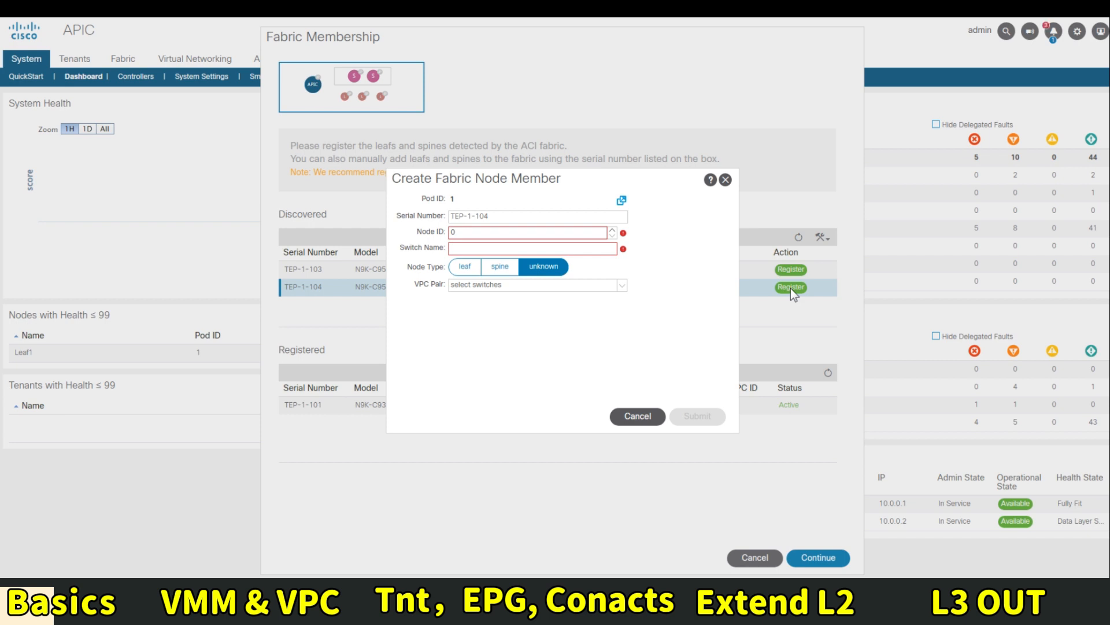
{"action": "key", "text": "BackSpace"}
{"action": "type", "text": "102"}
{"action": "key", "text": "Tab"}
{"action": "type", "text": "Spine2"}
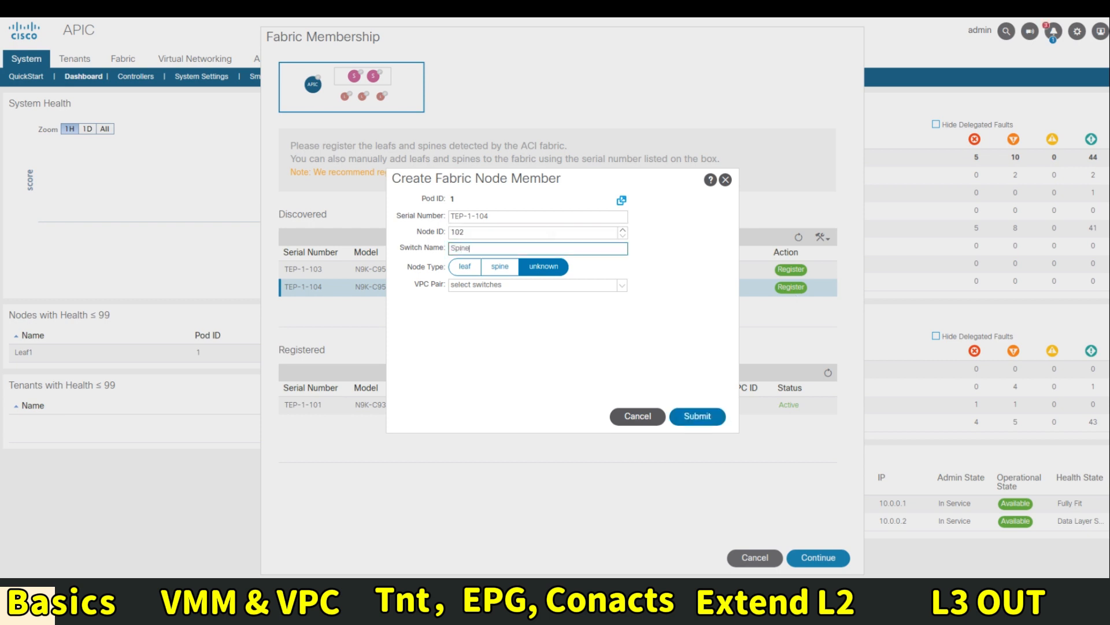
{"action": "left_click", "coordinate": [493, 266]}
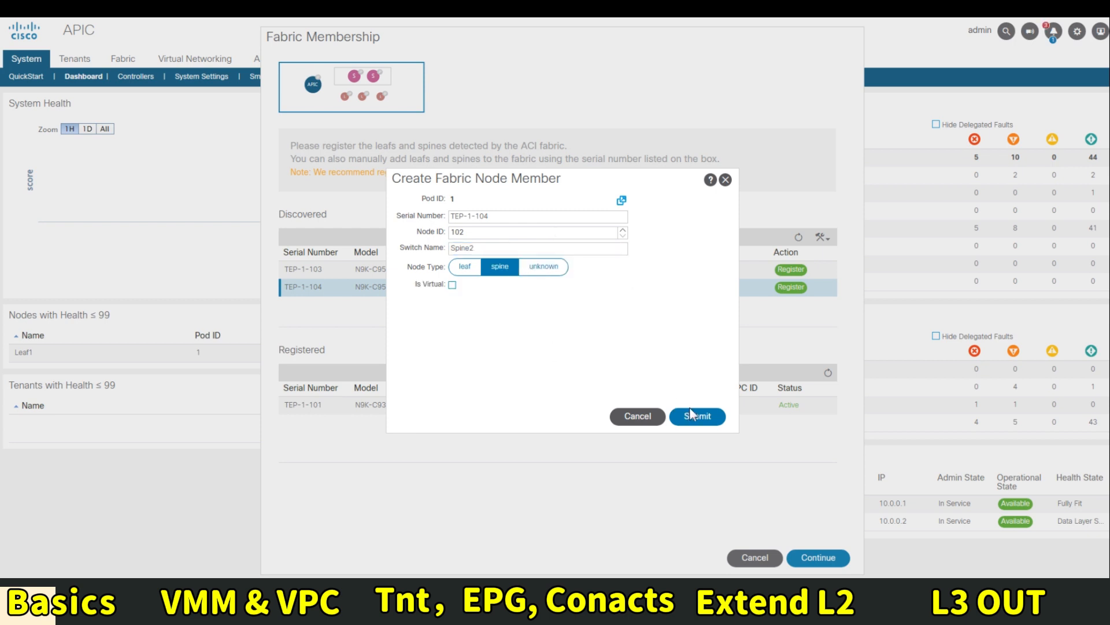
{"action": "left_click", "coordinate": [698, 416]}
{"action": "left_click", "coordinate": [796, 238]}
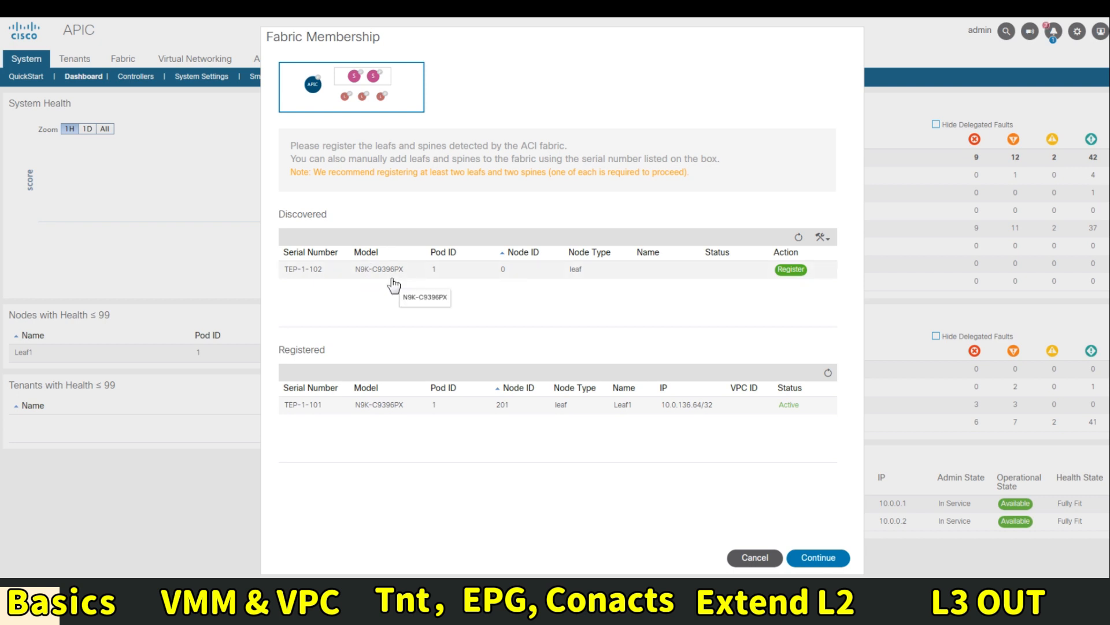
Register TEP-1-102 as leaf node 202 named Leaf2
{"action": "left_click", "coordinate": [791, 271]}
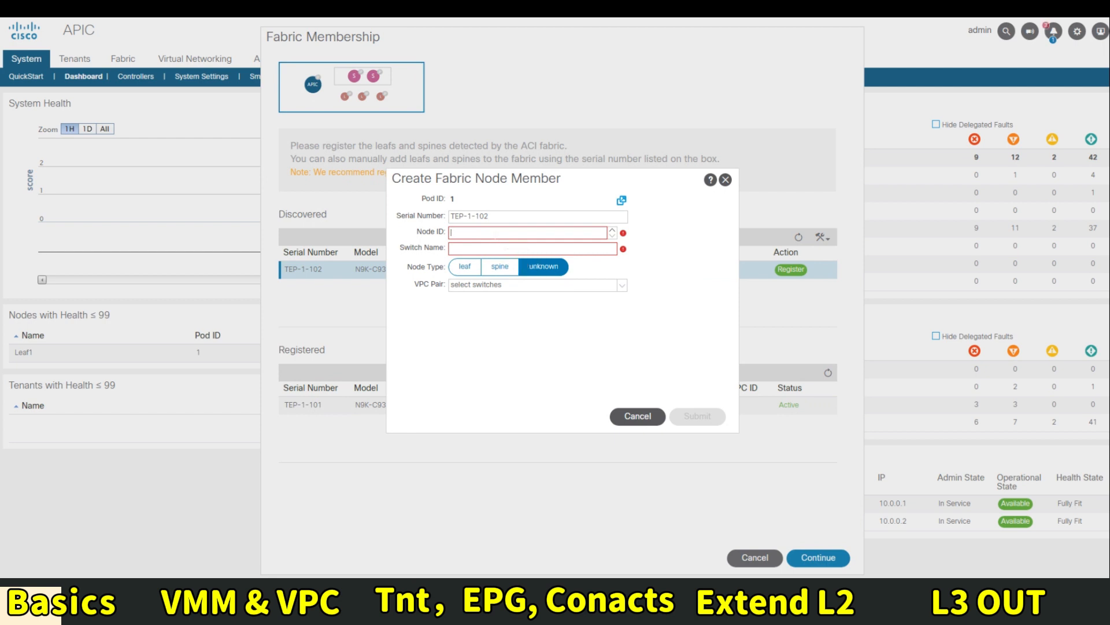
{"action": "type", "text": "202"}
{"action": "key", "text": "Tab"}
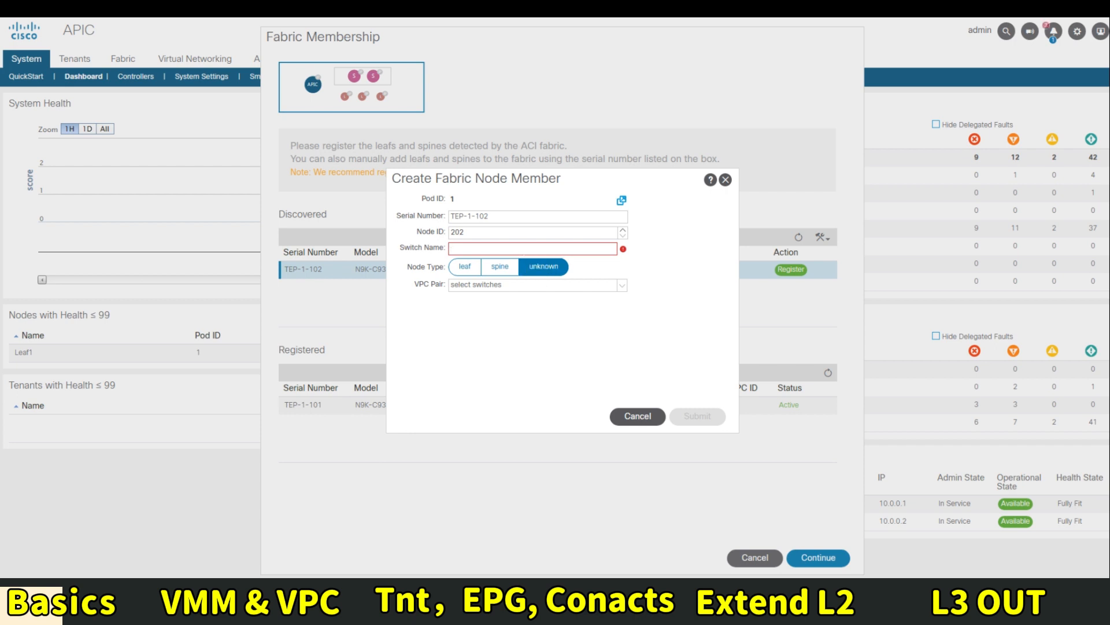
{"action": "type", "text": "Leaf2"}
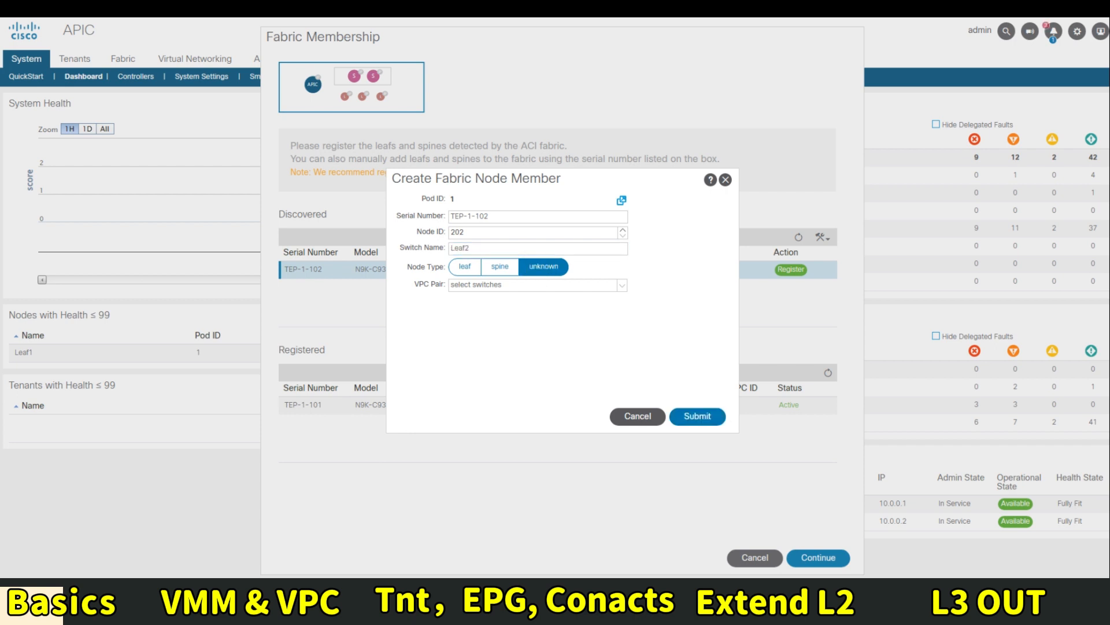
{"action": "left_click", "coordinate": [465, 269]}
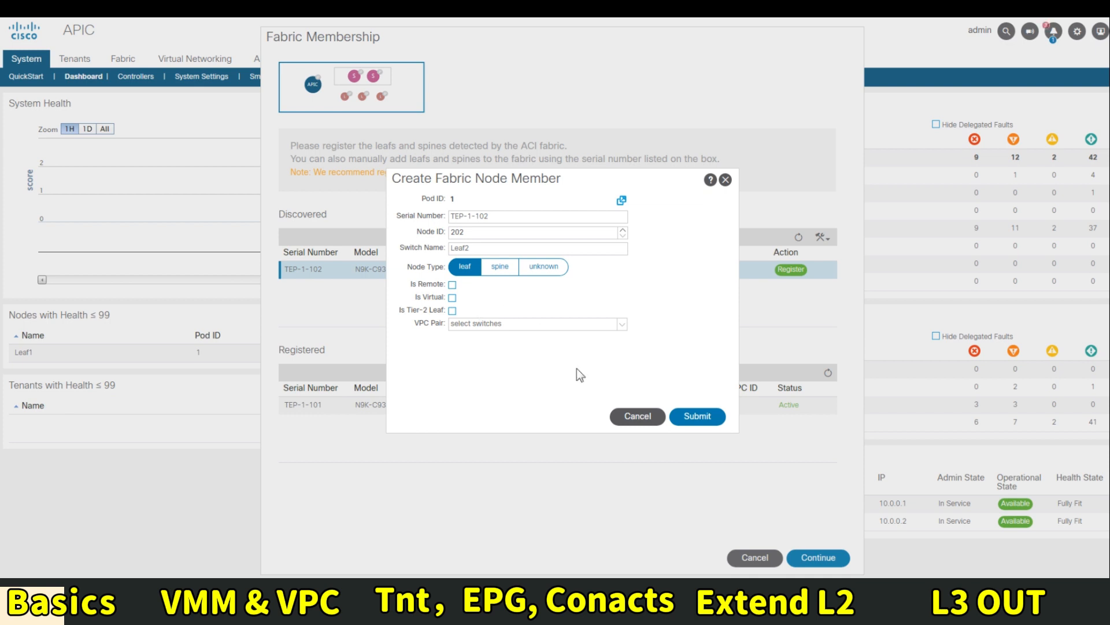
{"action": "left_click", "coordinate": [694, 417]}
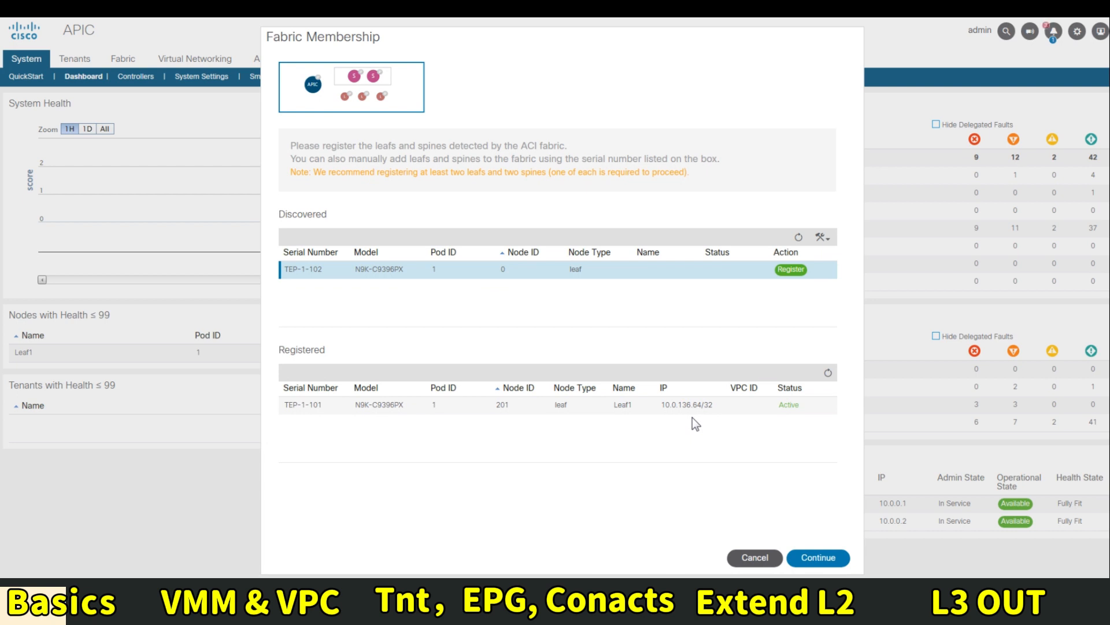
Refresh to confirm all four nodes are registered and finish Fabric Membership
{"action": "left_click", "coordinate": [829, 373]}
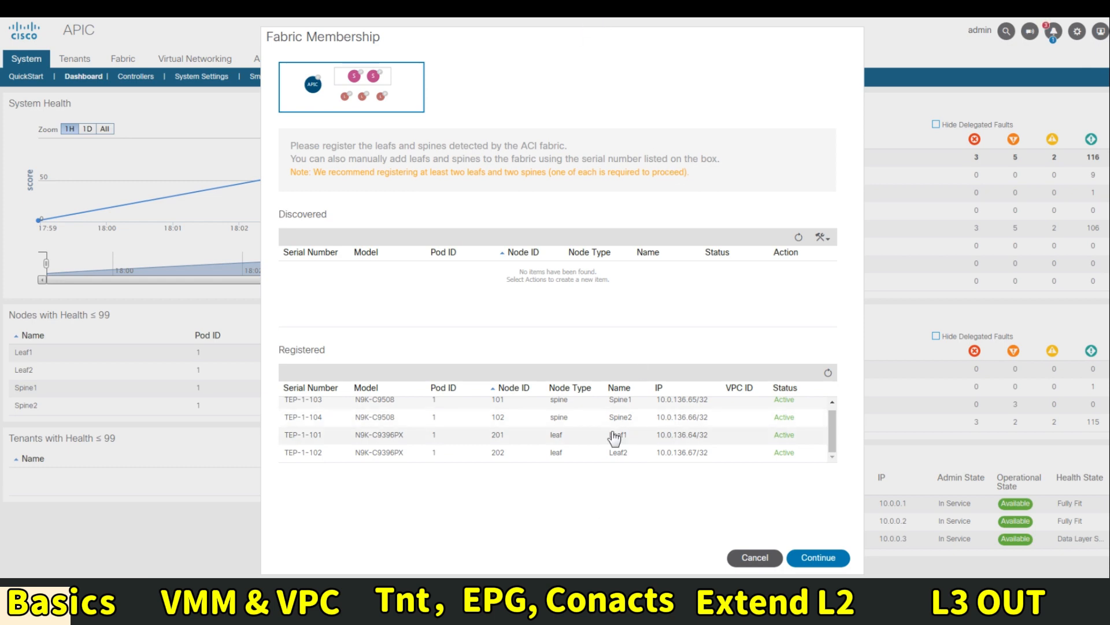
{"action": "left_click_drag", "start_coordinate": [565, 403], "coordinate": [727, 431]}
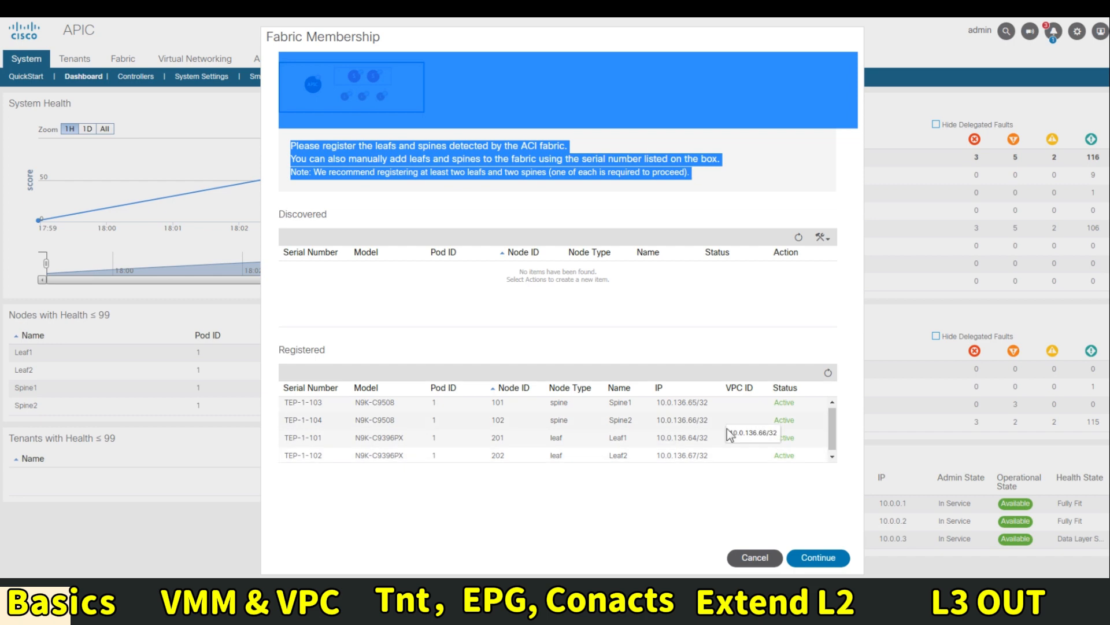
{"action": "left_click", "coordinate": [826, 563]}
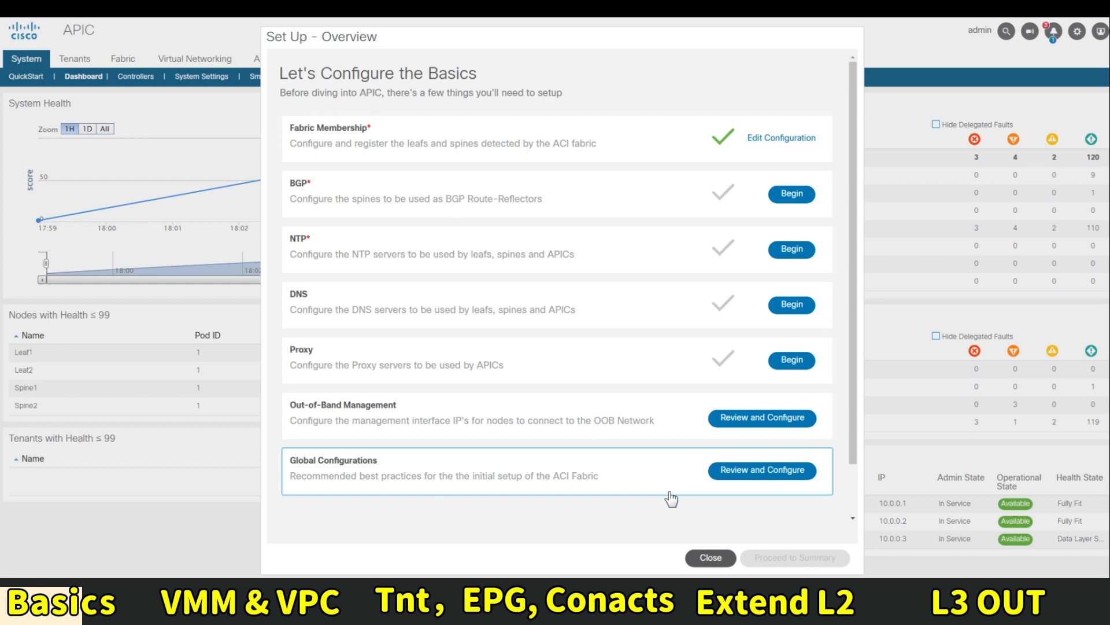
Set BGP ASN 65000 with Spine1 and Spine2 as route reflectors and save
{"action": "left_click", "coordinate": [793, 194]}
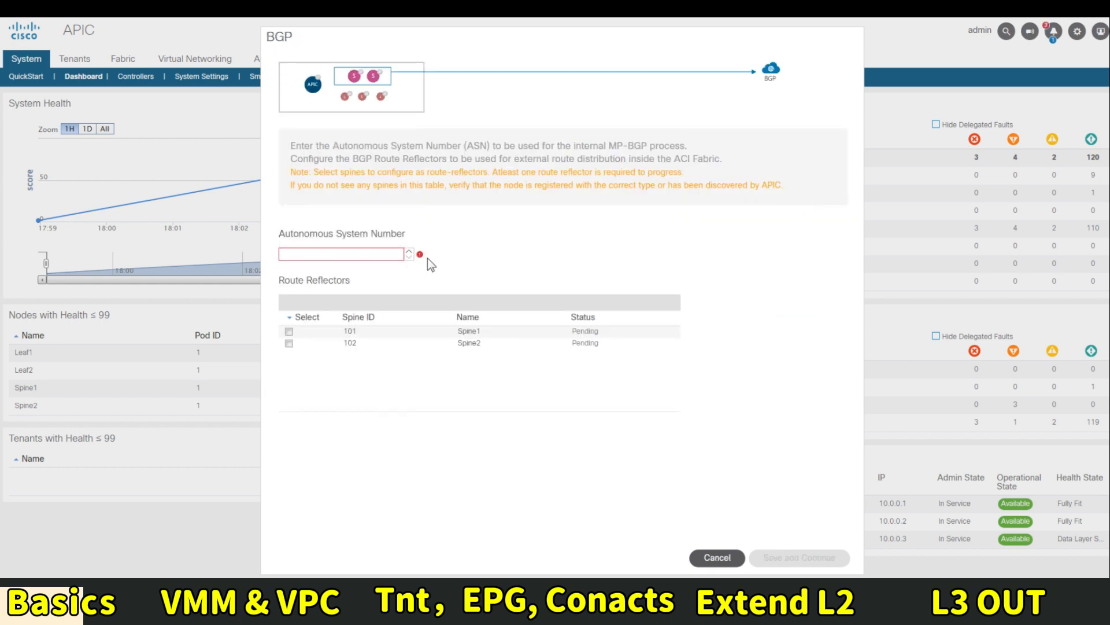
{"action": "left_click", "coordinate": [373, 257]}
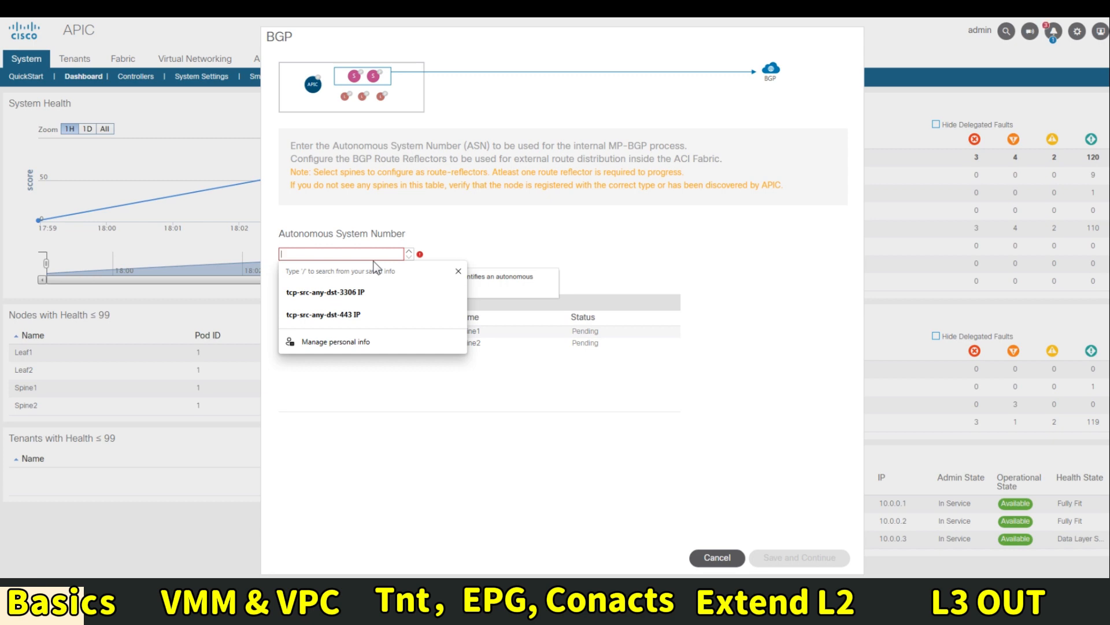
{"action": "type", "text": "65000"}
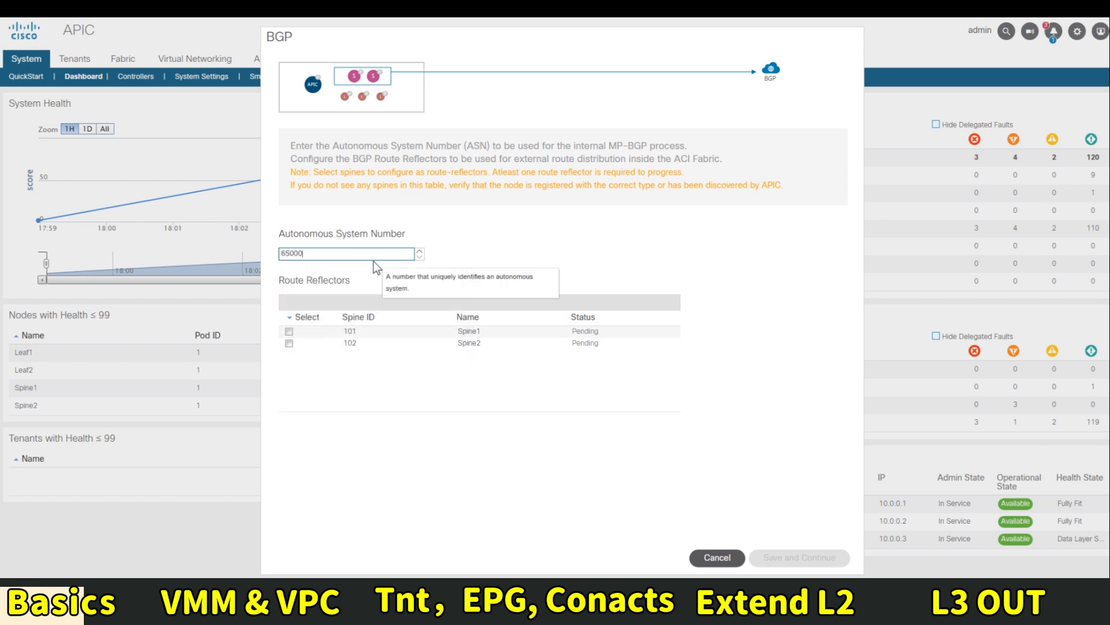
{"action": "left_click", "coordinate": [289, 331]}
{"action": "left_click", "coordinate": [289, 344]}
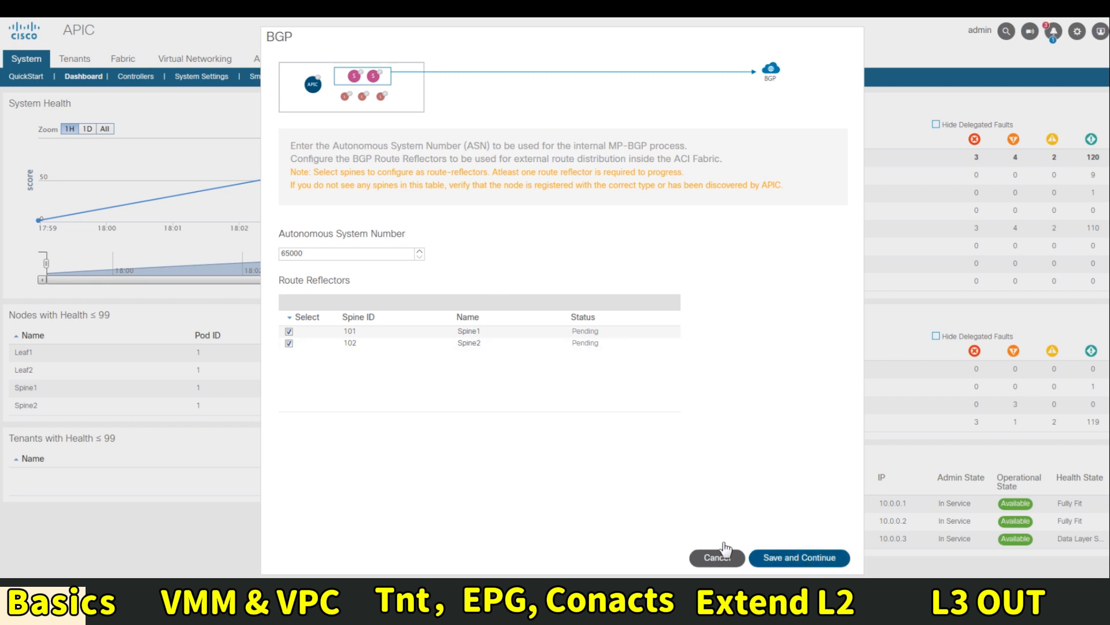
{"action": "left_click", "coordinate": [803, 558]}
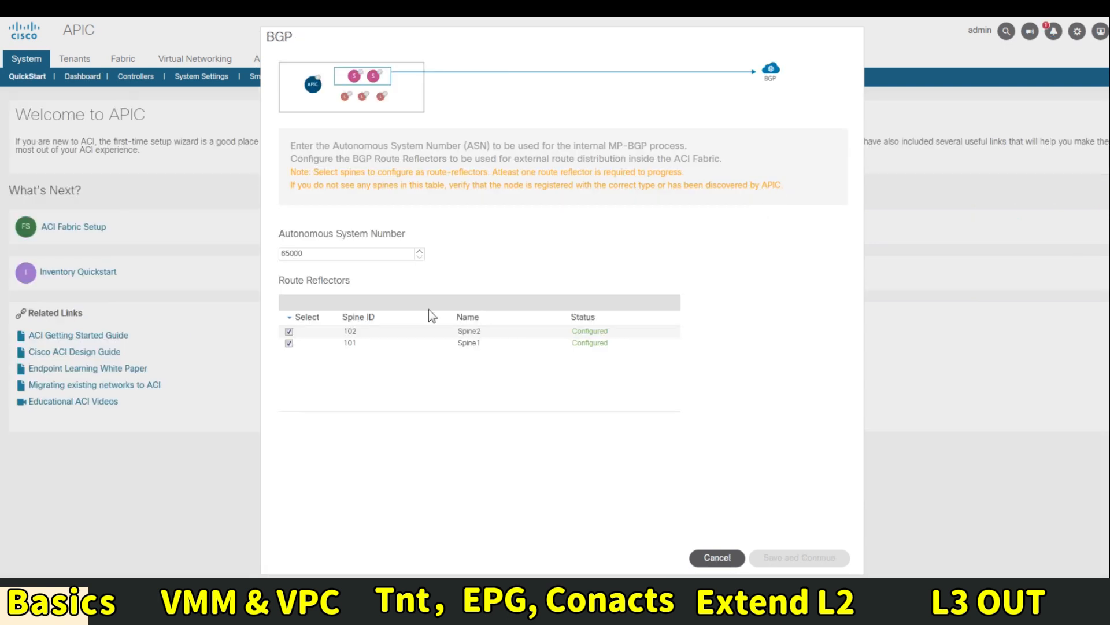
{"action": "left_click", "coordinate": [717, 557]}
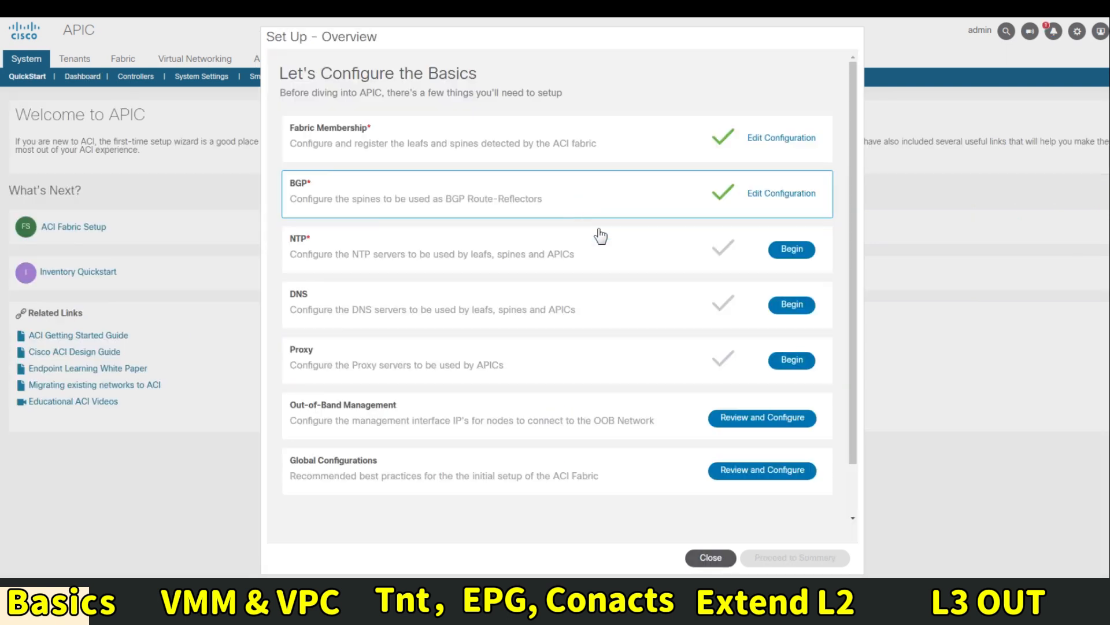
Add 198.18.128.1 as the preferred NTP server and save the NTP settings
{"action": "left_click", "coordinate": [560, 235]}
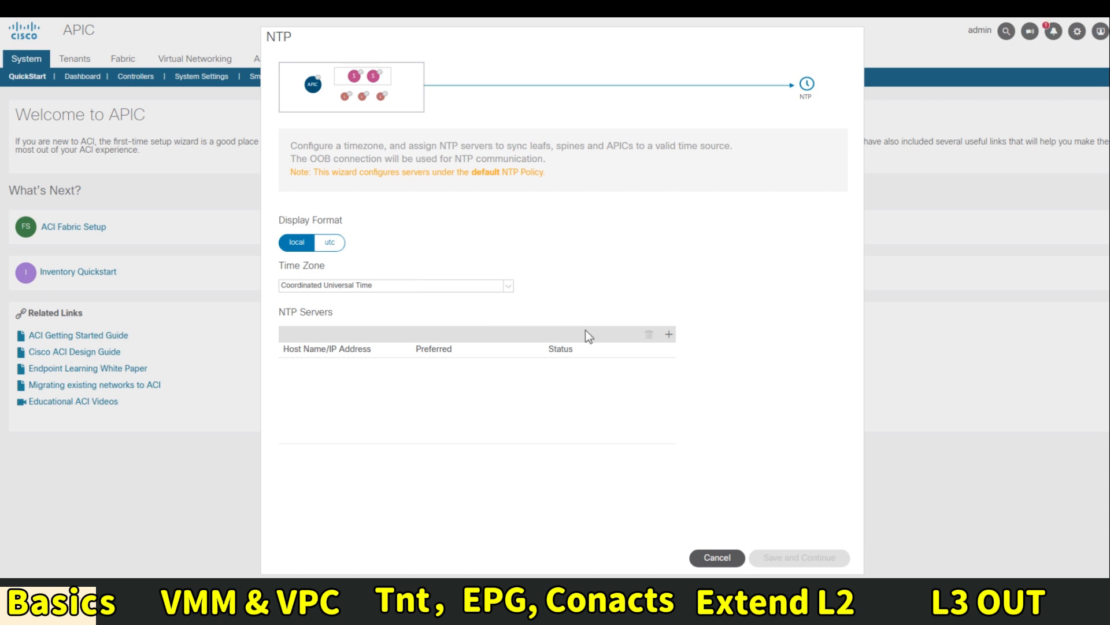
{"action": "left_click", "coordinate": [668, 335]}
{"action": "left_click", "coordinate": [301, 364]}
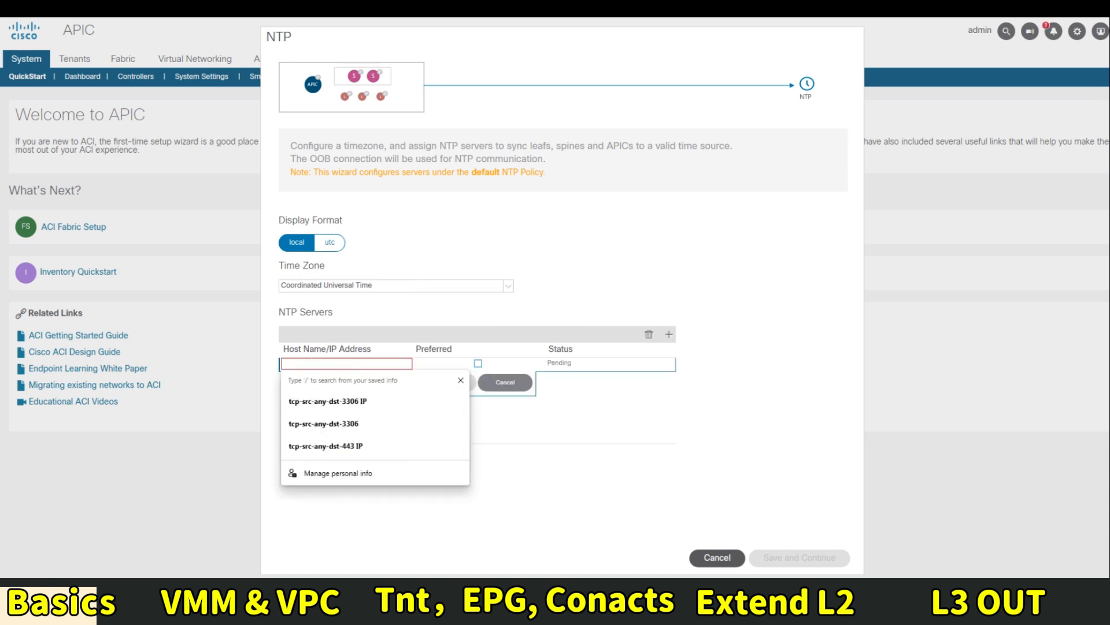
{"action": "type", "text": "198"}
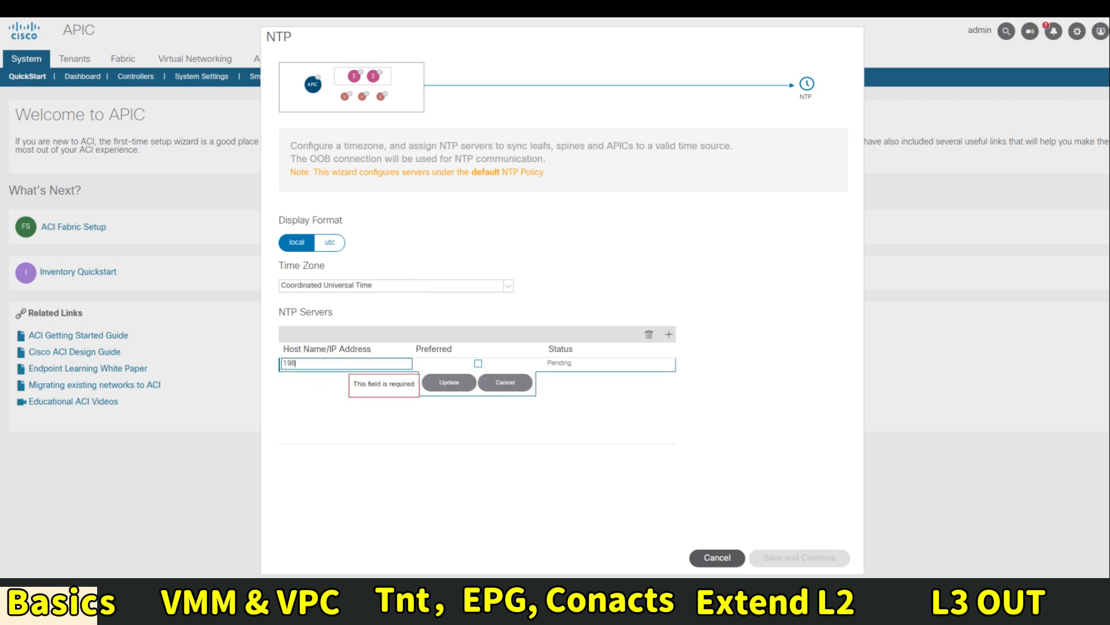
{"action": "type", "text": ".18.128.1"}
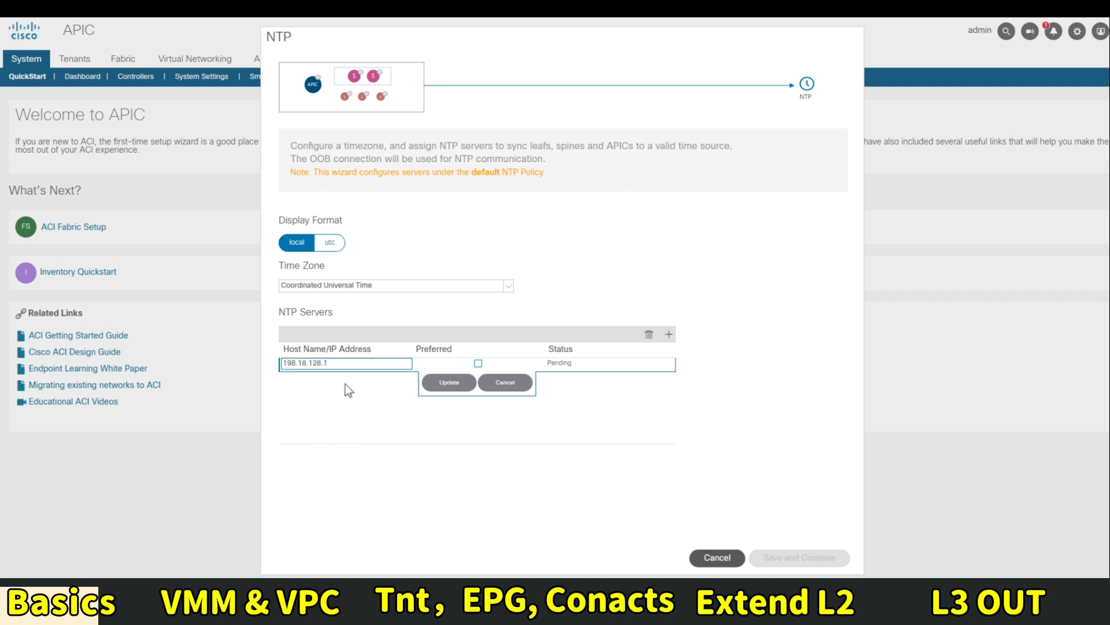
{"action": "left_click", "coordinate": [603, 406]}
{"action": "left_click", "coordinate": [478, 363]}
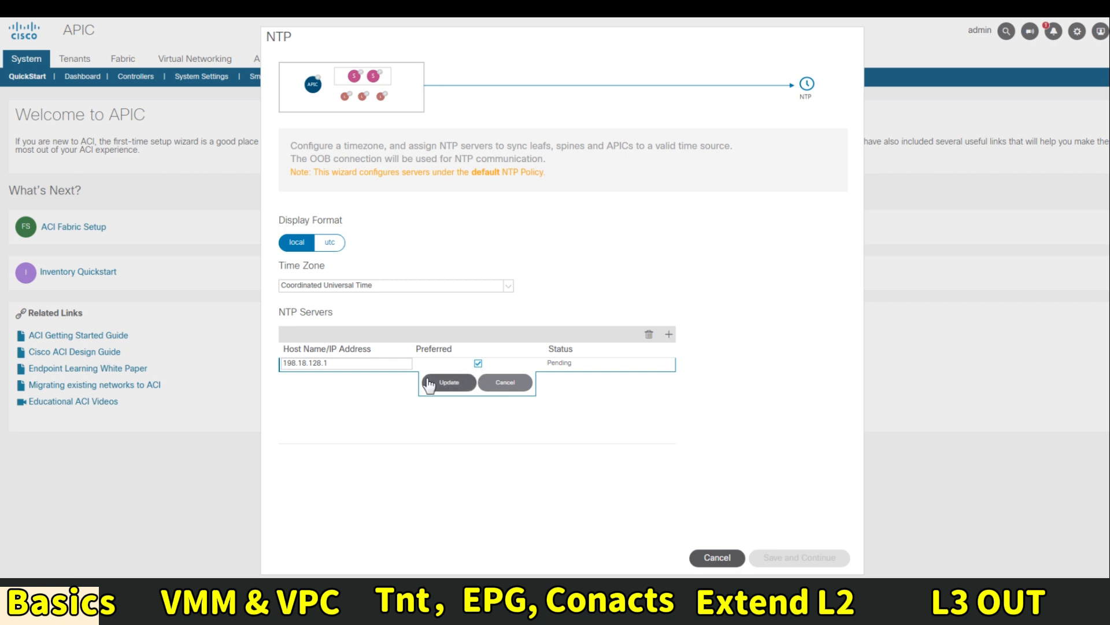
{"action": "left_click", "coordinate": [446, 384]}
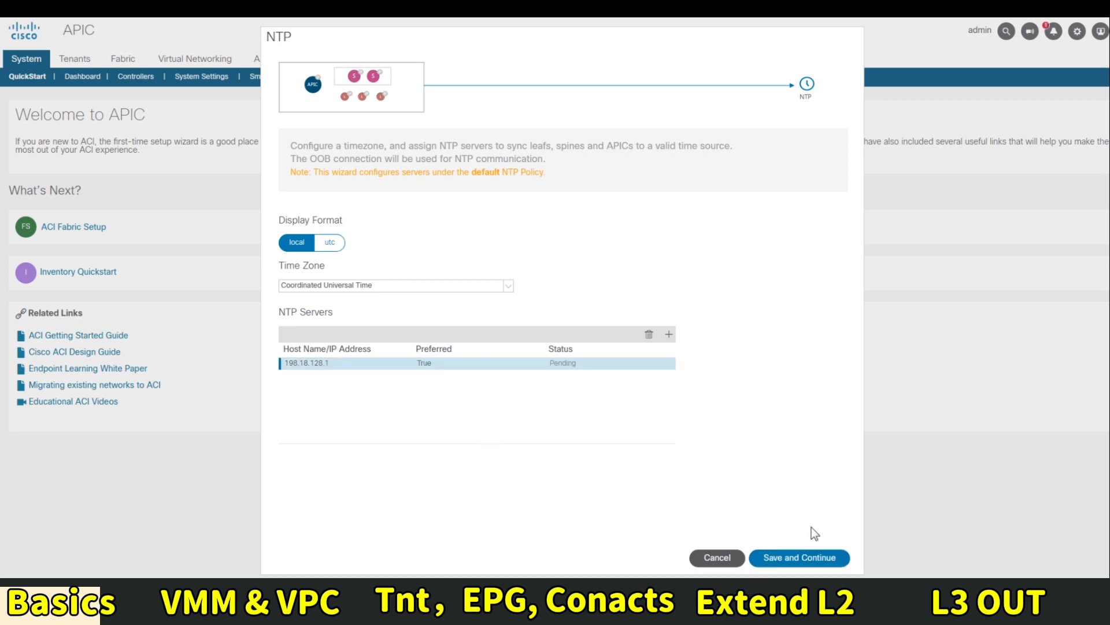
{"action": "left_click", "coordinate": [790, 558]}
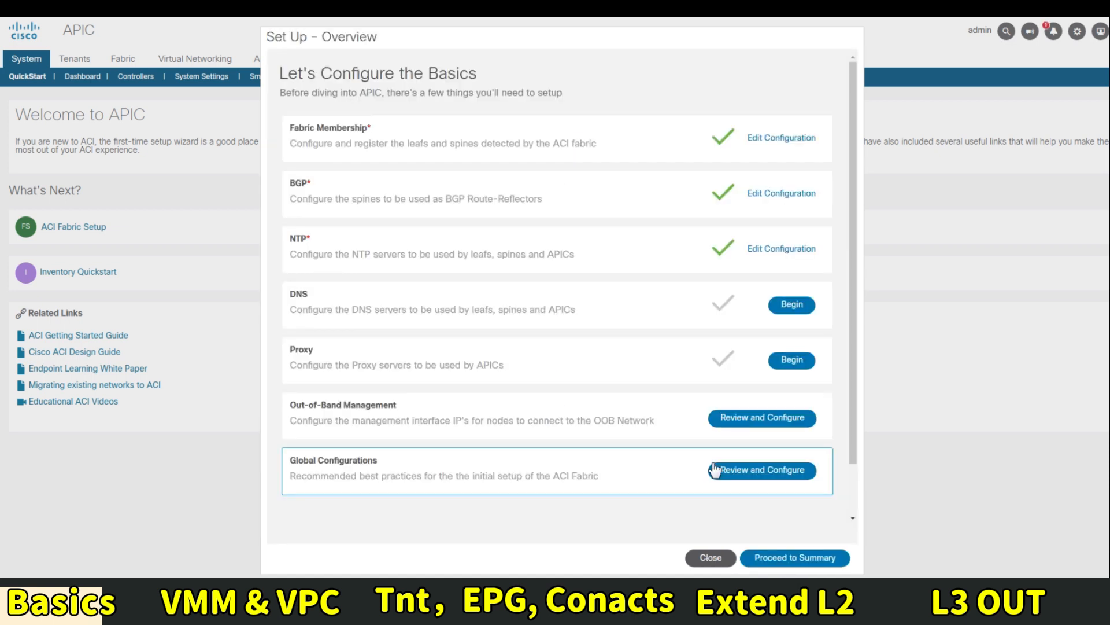
Add 198.18.133.1 as the preferred DNS server
{"action": "left_click", "coordinate": [791, 305]}
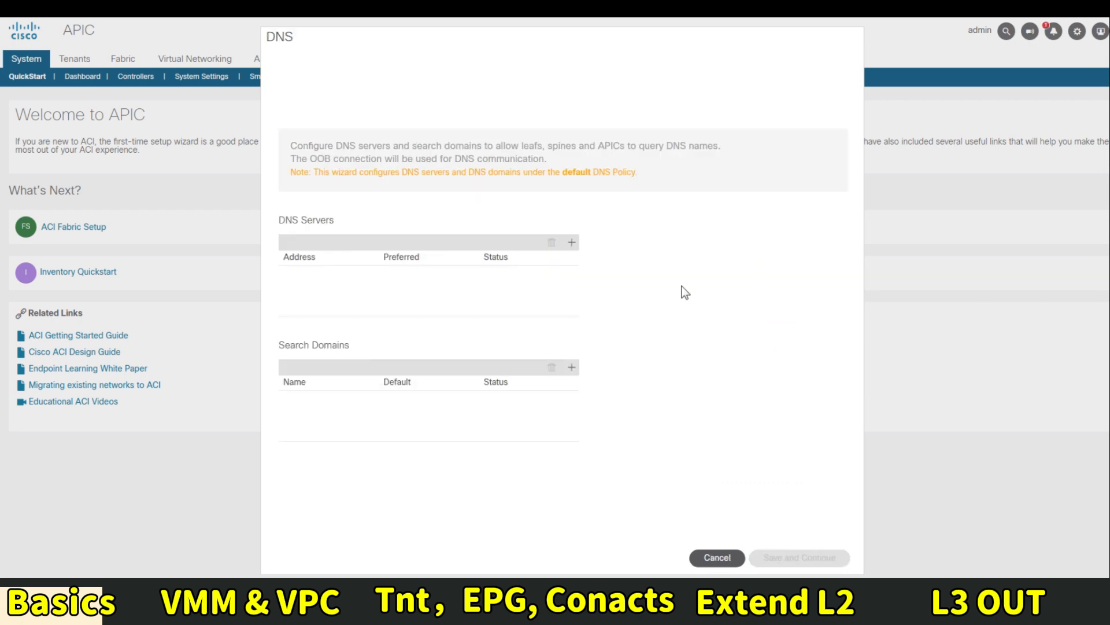
{"action": "left_click", "coordinate": [571, 244]}
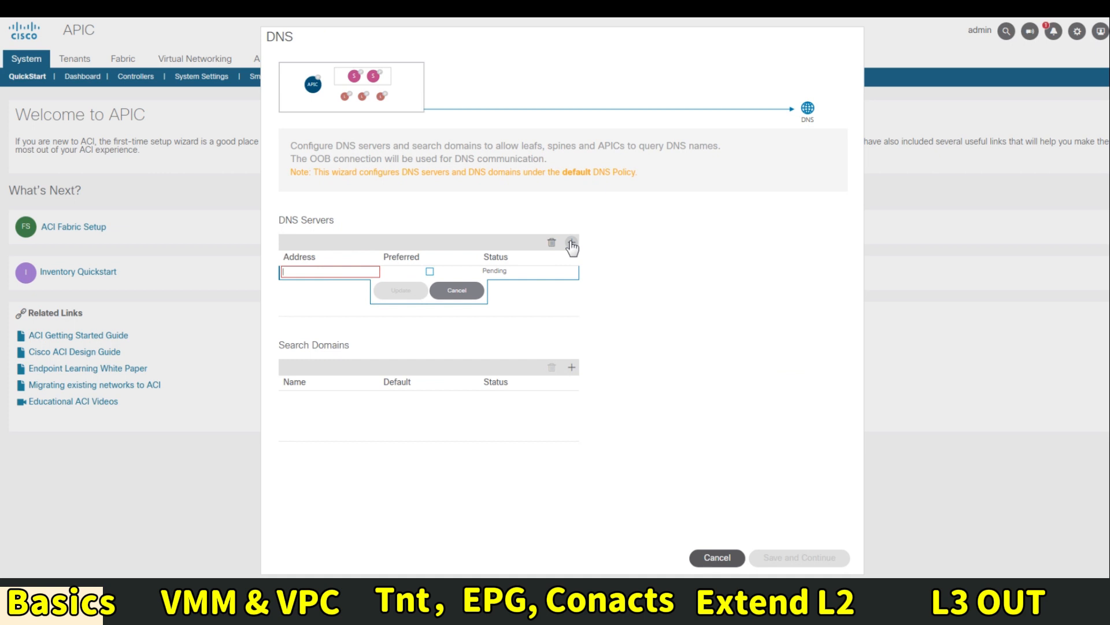
{"action": "type", "text": "198.18.133.1"}
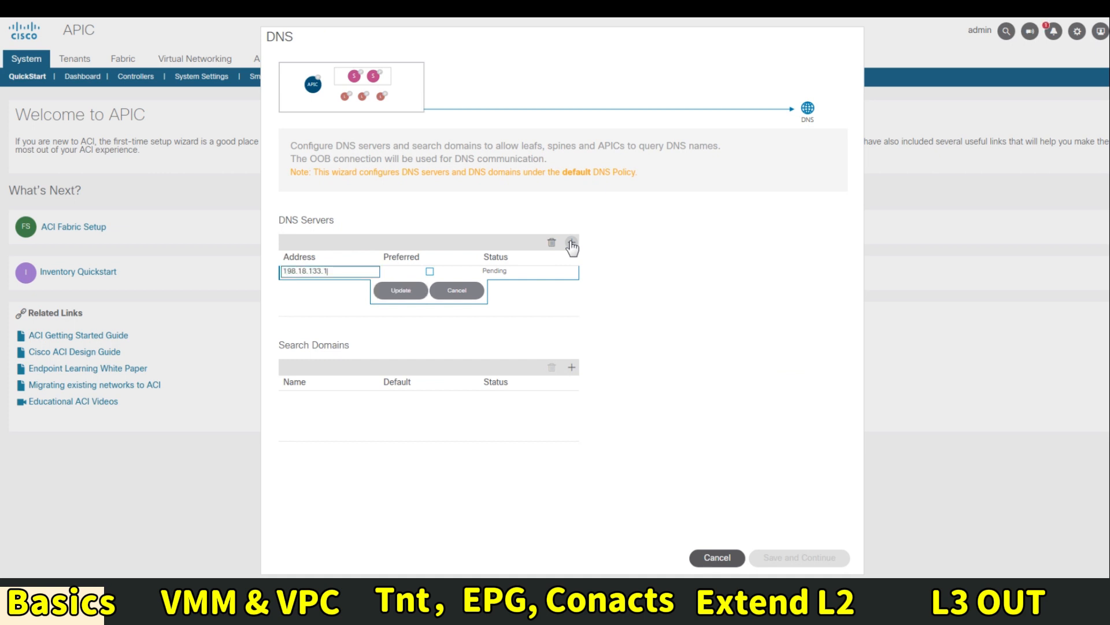
{"action": "left_click", "coordinate": [430, 272]}
{"action": "left_click", "coordinate": [403, 291]}
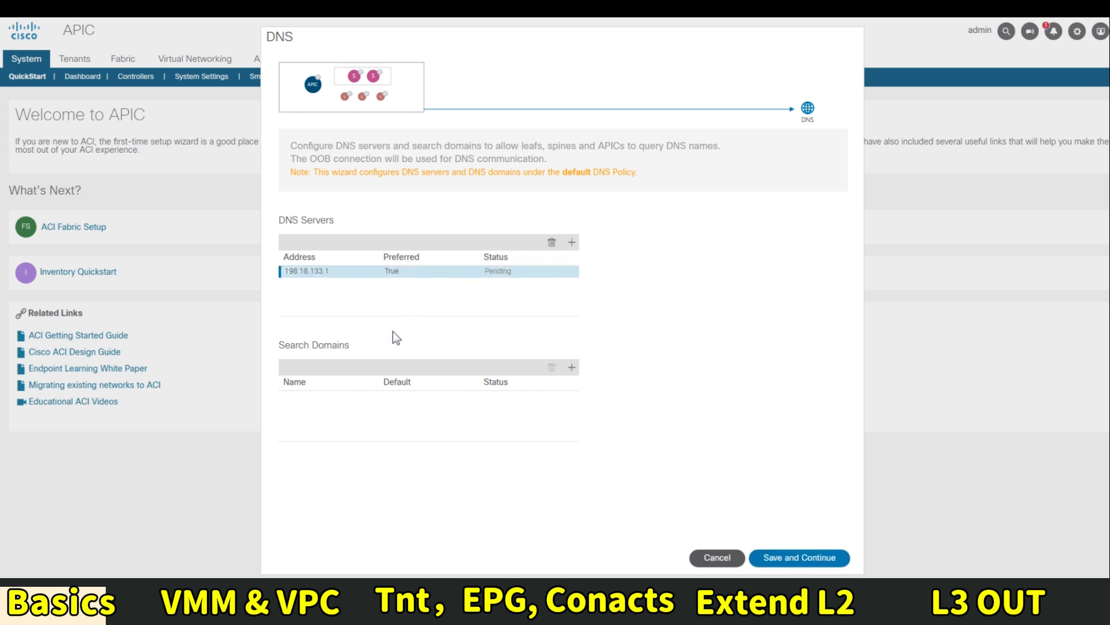
Add dcloud.cisco.com as the default search domain and save the DNS settings
{"action": "left_click", "coordinate": [571, 367]}
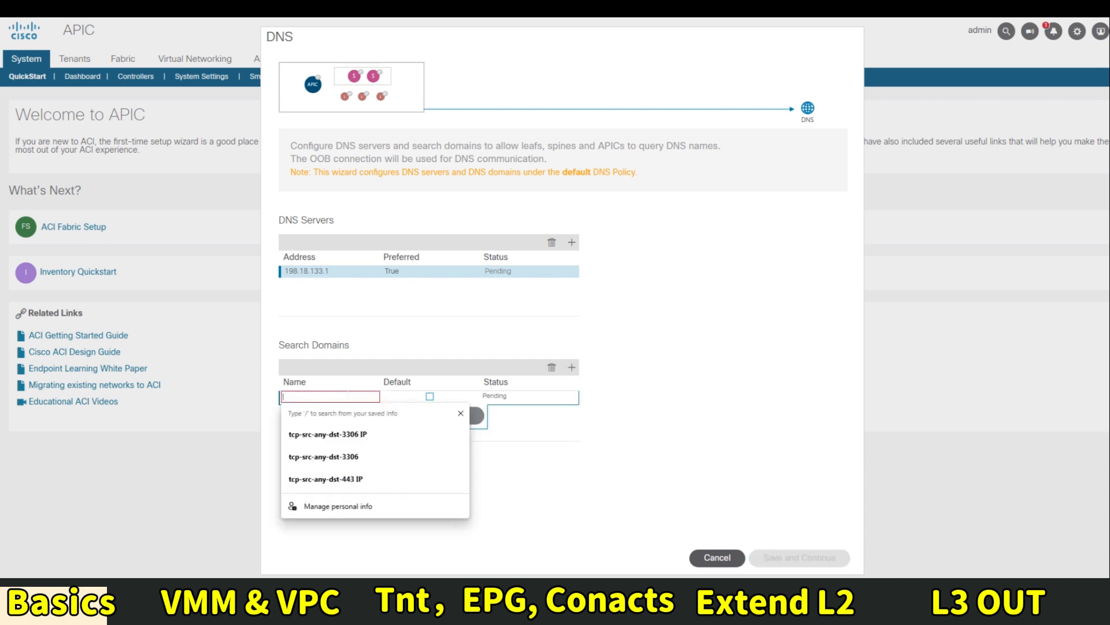
{"action": "type", "text": "dclo"}
{"action": "type", "text": "ud.cisco.com"}
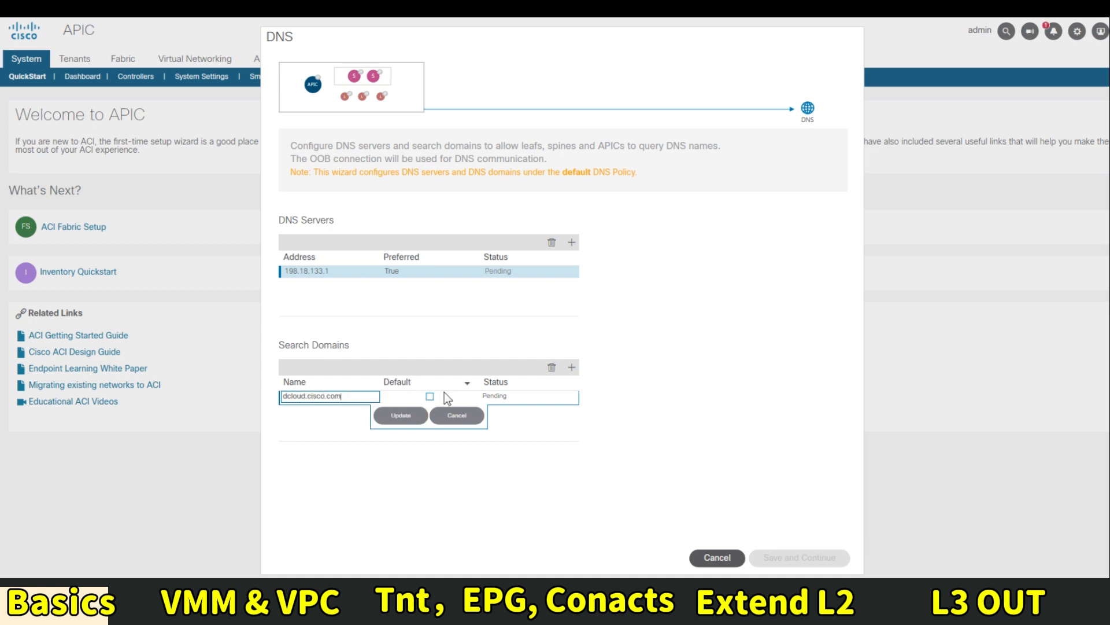
{"action": "left_click", "coordinate": [429, 397]}
{"action": "left_click", "coordinate": [403, 415]}
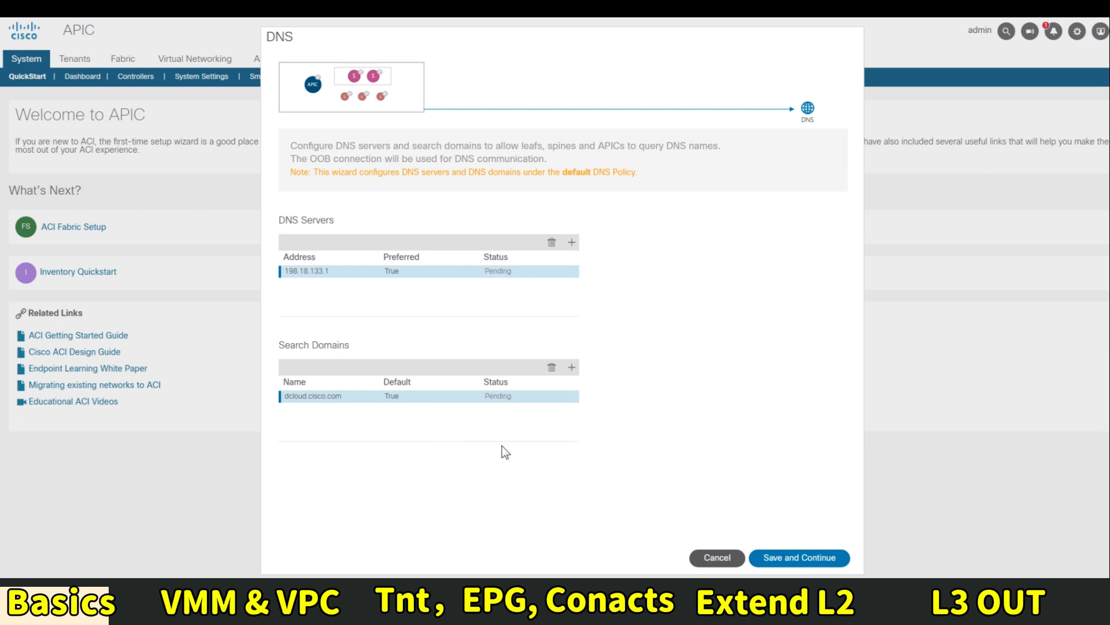
{"action": "left_click", "coordinate": [798, 558]}
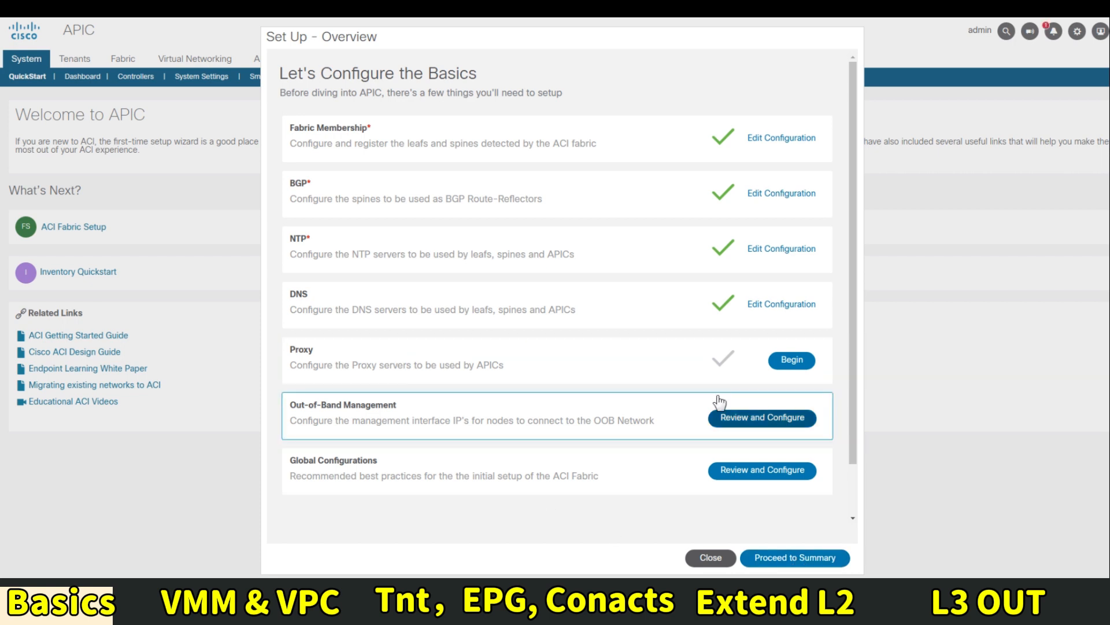
Open Review and Configure for Out-of-Band Management from the setup overview
{"action": "left_click", "coordinate": [720, 413]}
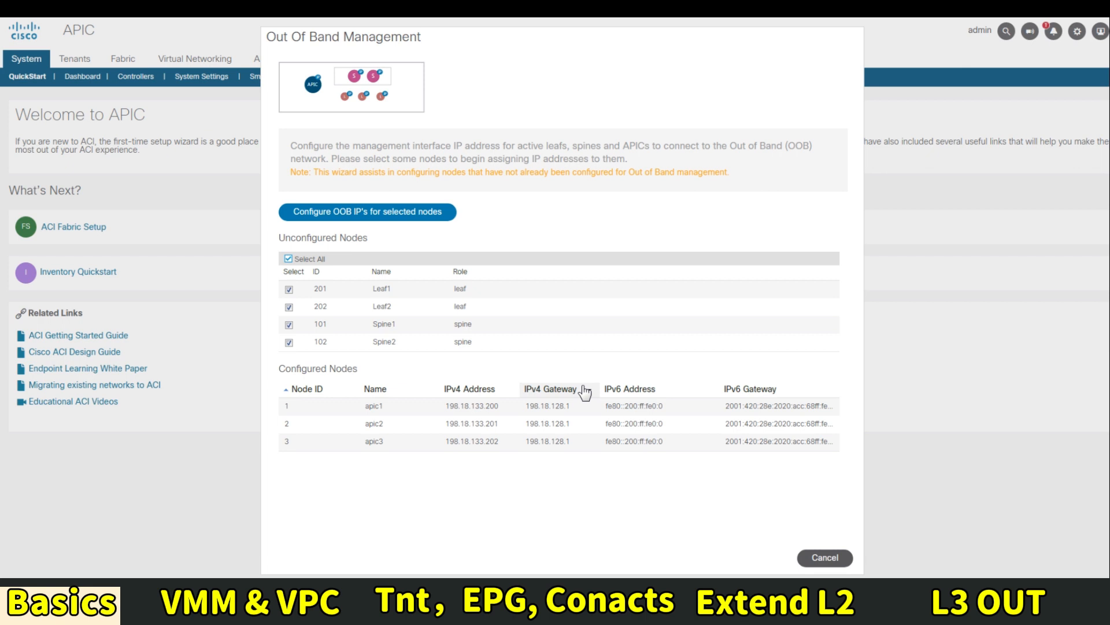
Assign OOB addresses from 198.18.133.203/18 with gateway 198.18.128.1 to the selected nodes and save
{"action": "left_click", "coordinate": [421, 212]}
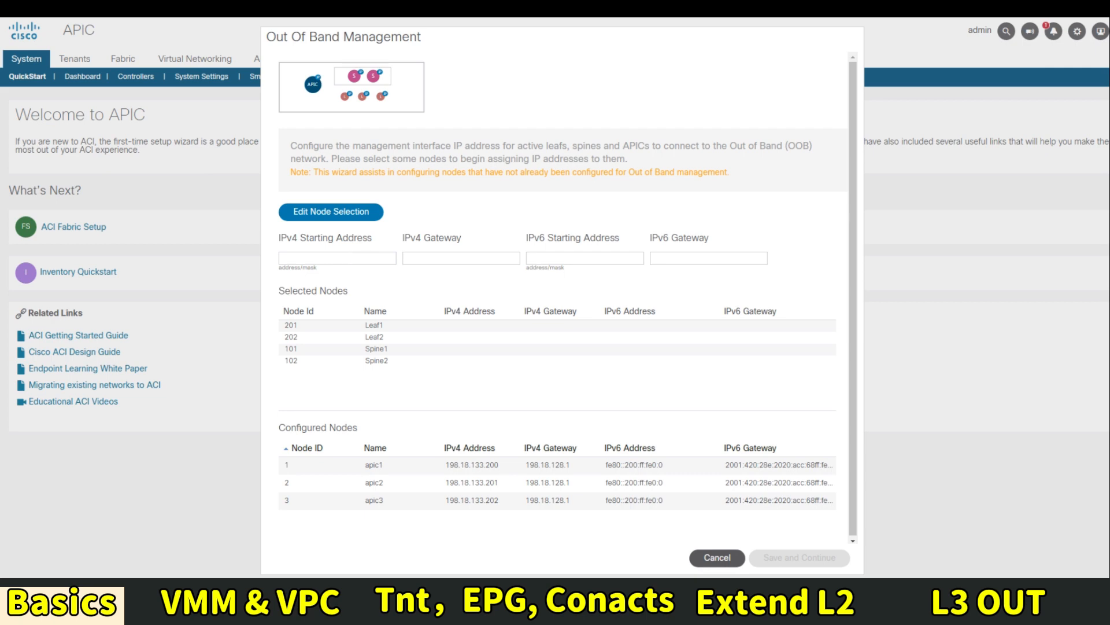
{"action": "left_click", "coordinate": [353, 258]}
{"action": "type", "text": "198"}
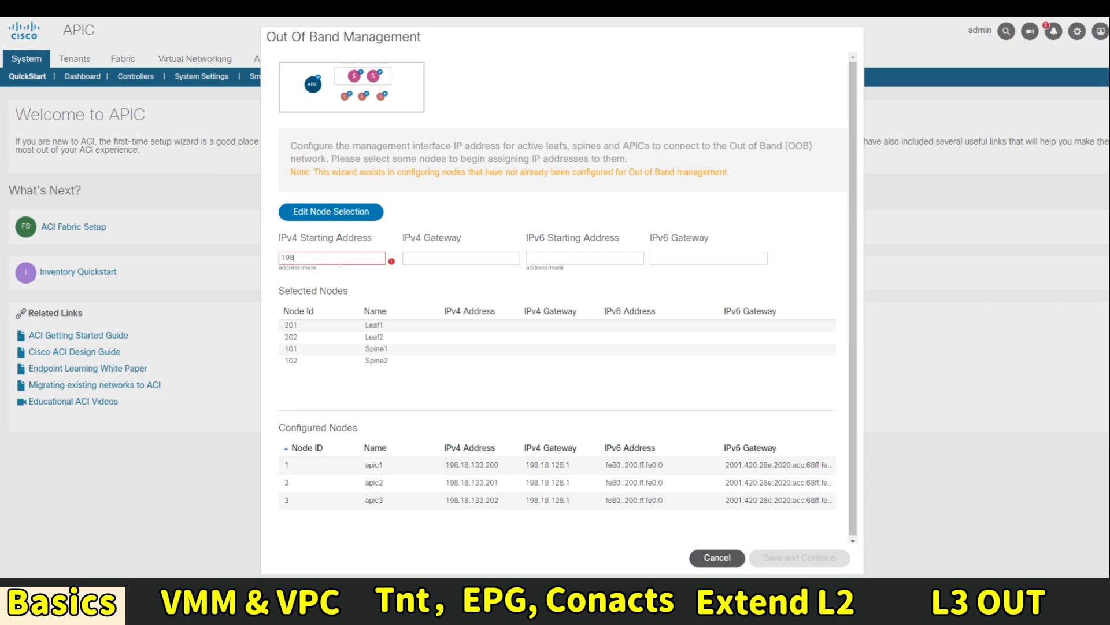
{"action": "type", "text": ".18.133.203/18"}
{"action": "key", "text": "Tab"}
{"action": "type", "text": "19.2"}
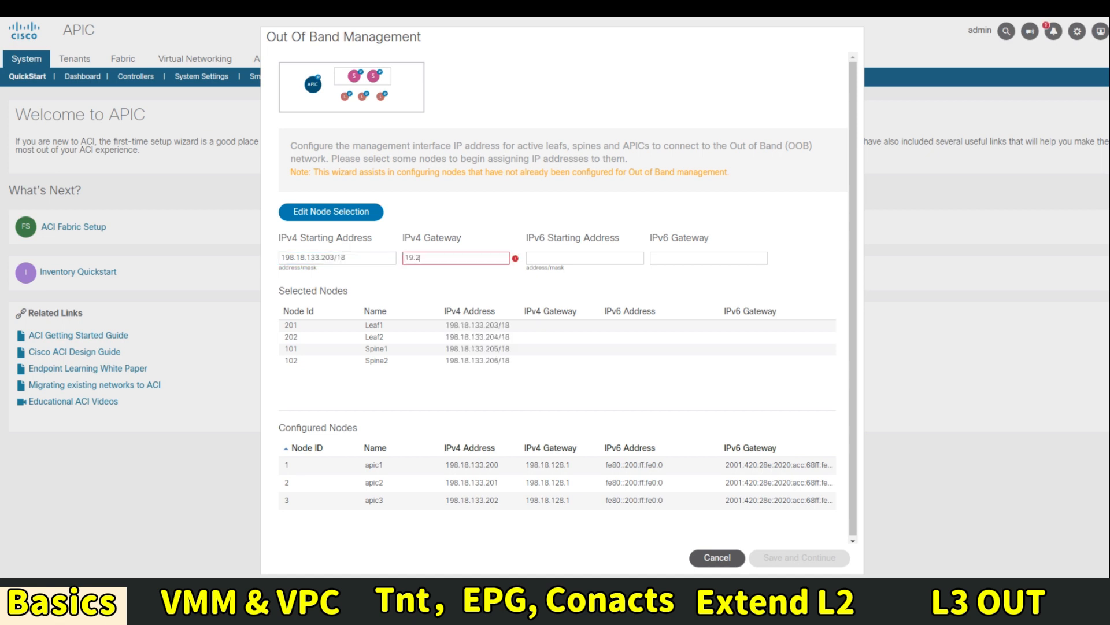
{"action": "key", "text": "BackSpace"}
{"action": "key", "text": "BackSpace"}
{"action": "key", "text": "BackSpace"}
{"action": "type", "text": "8.18.128.1"}
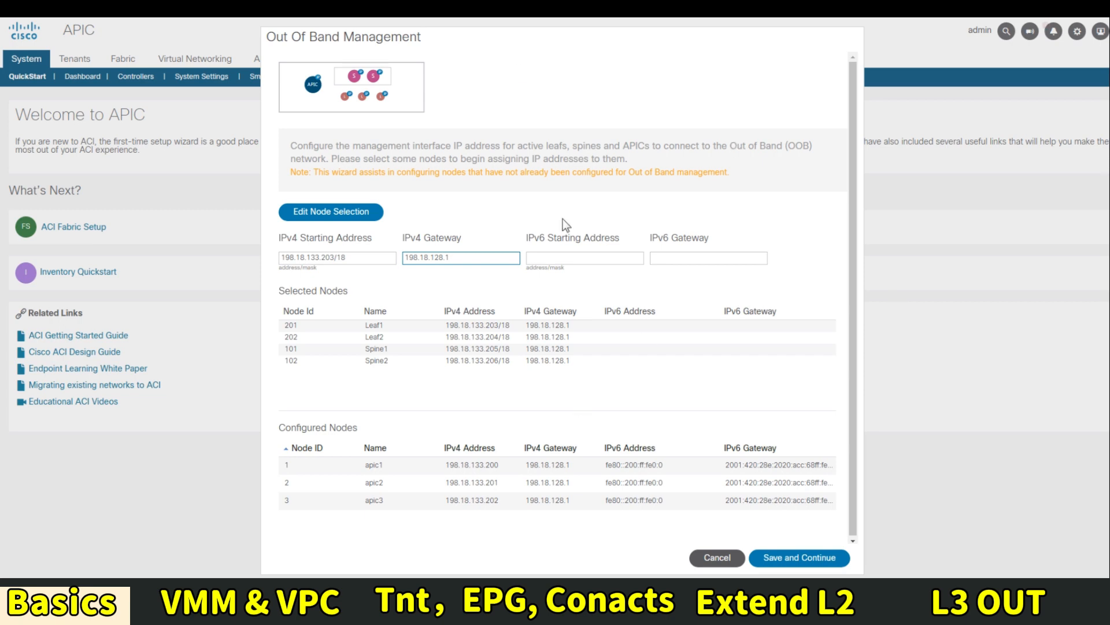
{"action": "left_click", "coordinate": [782, 564]}
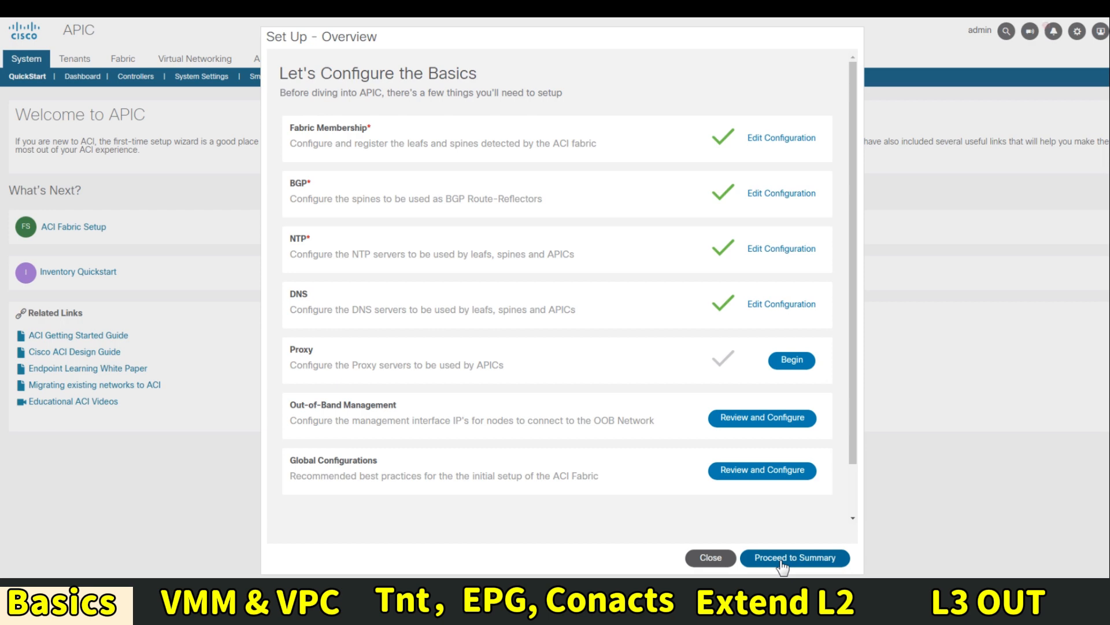
{"action": "left_click", "coordinate": [767, 418]}
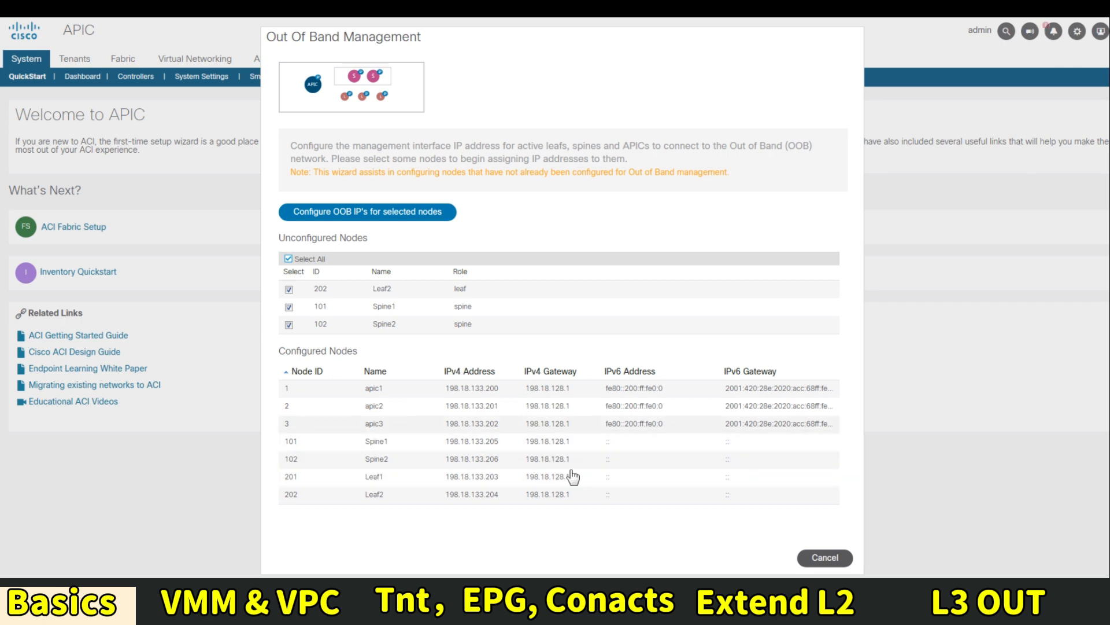
{"action": "left_click", "coordinate": [826, 559]}
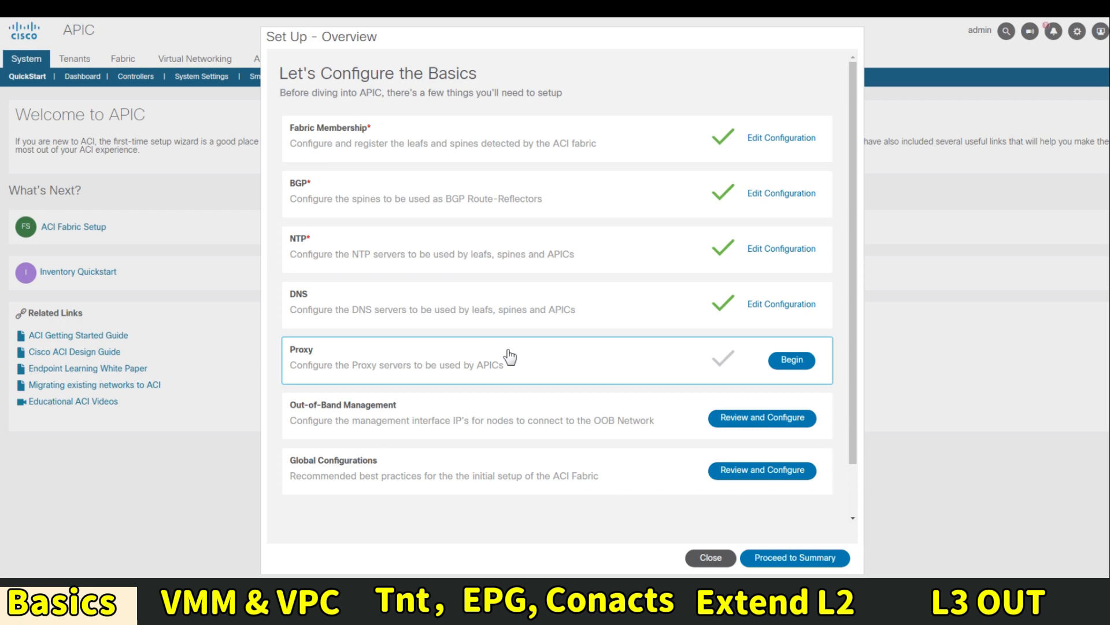
Review and save the recommended global fabric settings, then close the setup overview
{"action": "left_click", "coordinate": [798, 485]}
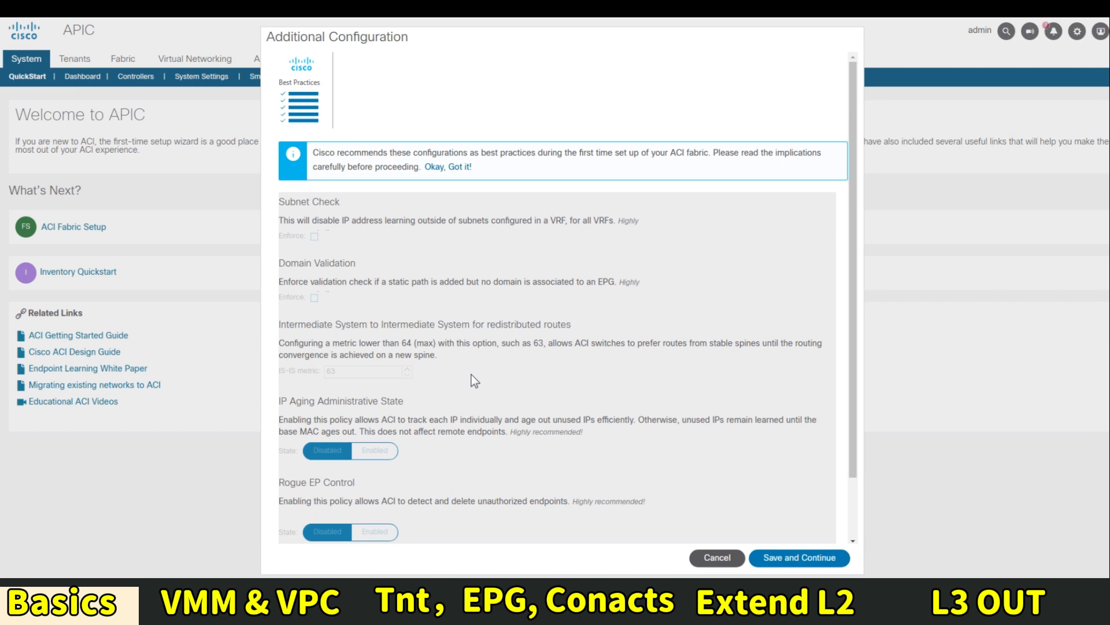
{"action": "scroll", "coordinate": [522, 302], "scroll_direction": "down", "scroll_amount": 3}
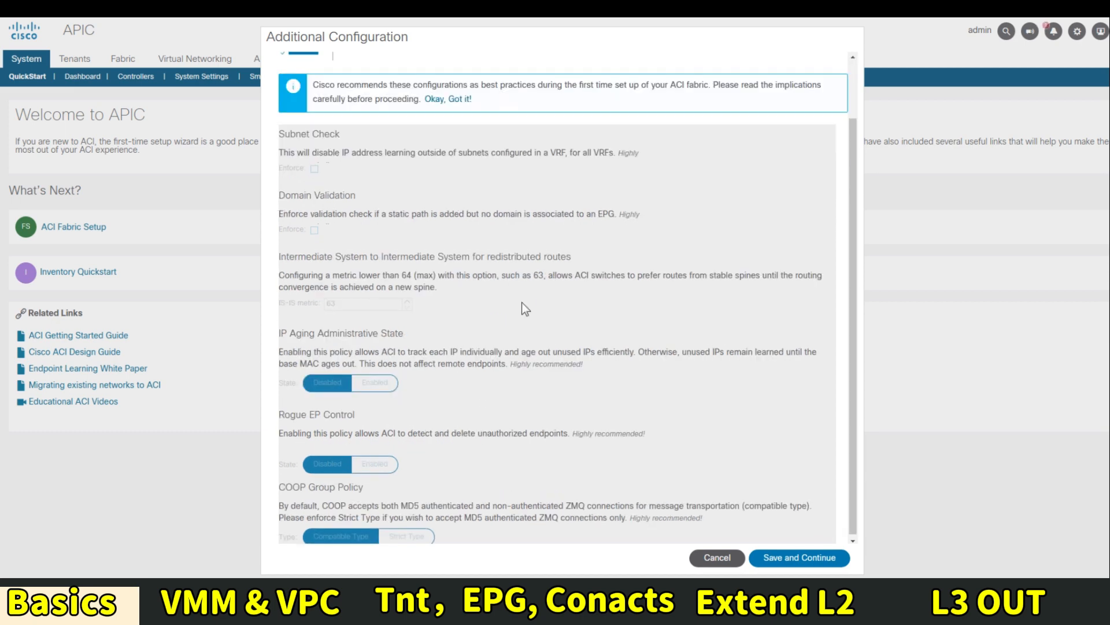
{"action": "scroll", "coordinate": [466, 320], "scroll_direction": "up", "scroll_amount": 3}
{"action": "scroll", "coordinate": [427, 277], "scroll_direction": "down", "scroll_amount": 3}
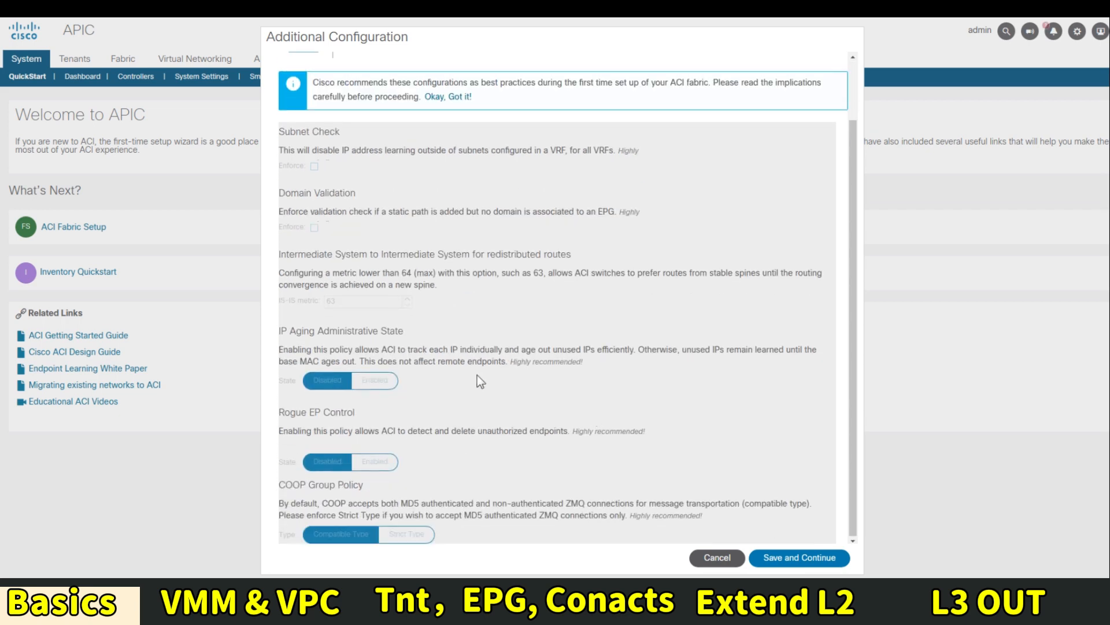
{"action": "left_click", "coordinate": [810, 560]}
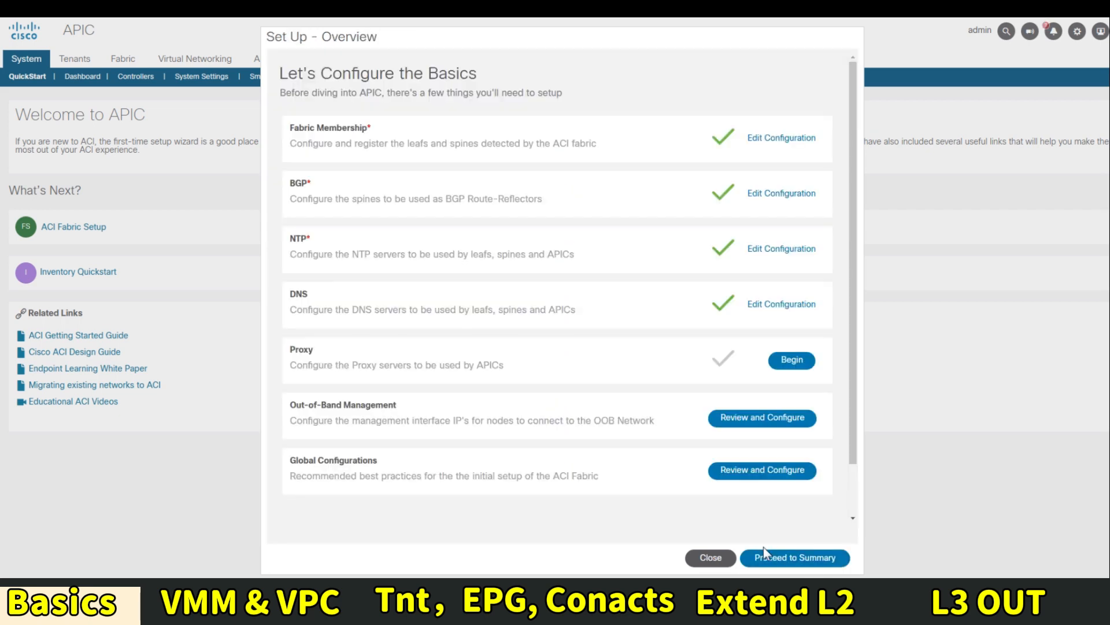
{"action": "left_click", "coordinate": [711, 558]}
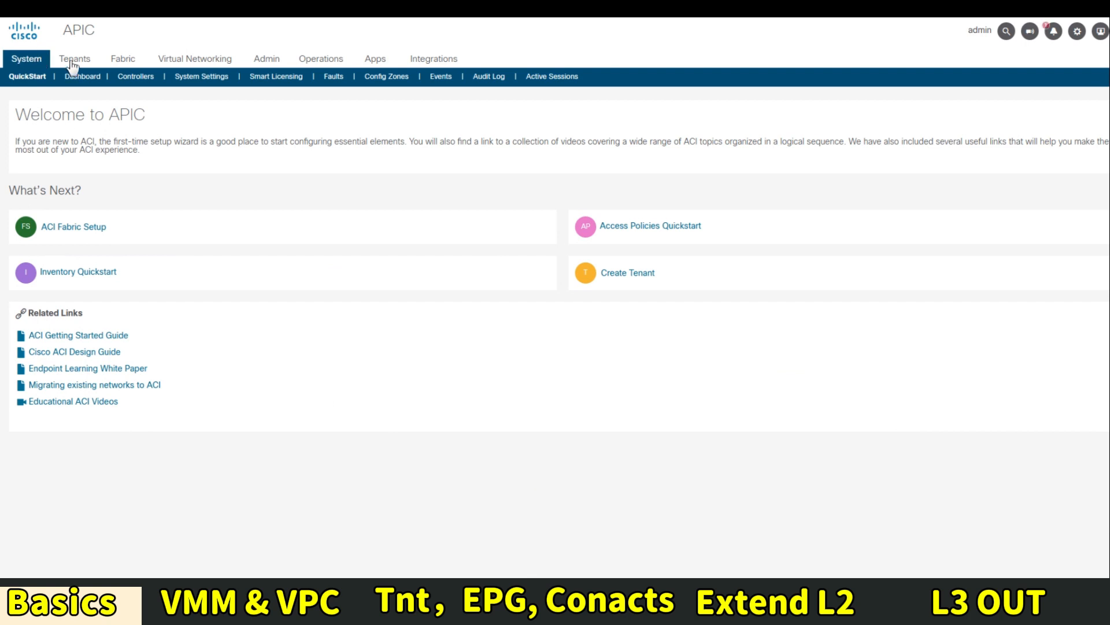
List Leaf1 (Node-201) physical interfaces eth1/1–eth1/15 from Fabric Membership under Pod 1
{"action": "left_click", "coordinate": [123, 60]}
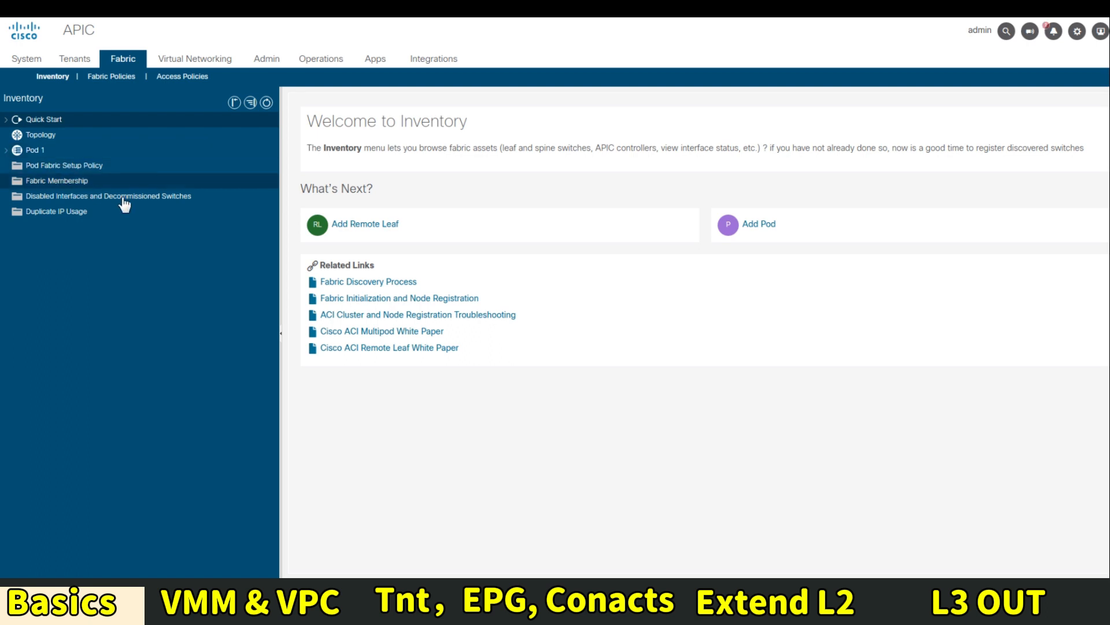
{"action": "left_click", "coordinate": [61, 182]}
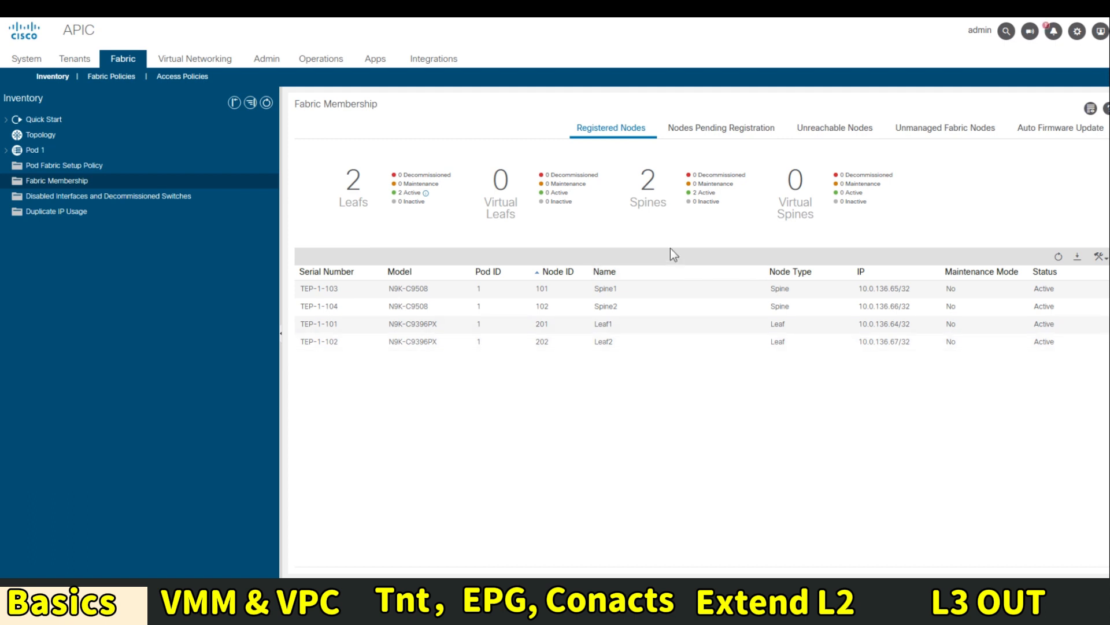
{"action": "left_click", "coordinate": [6, 150]}
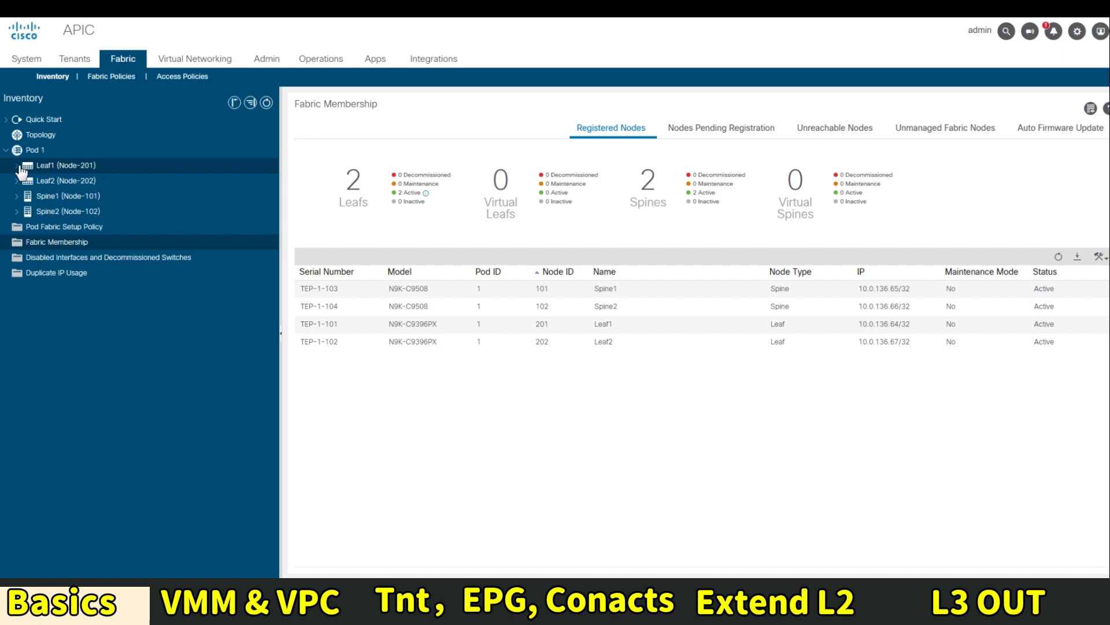
{"action": "left_click", "coordinate": [16, 166]}
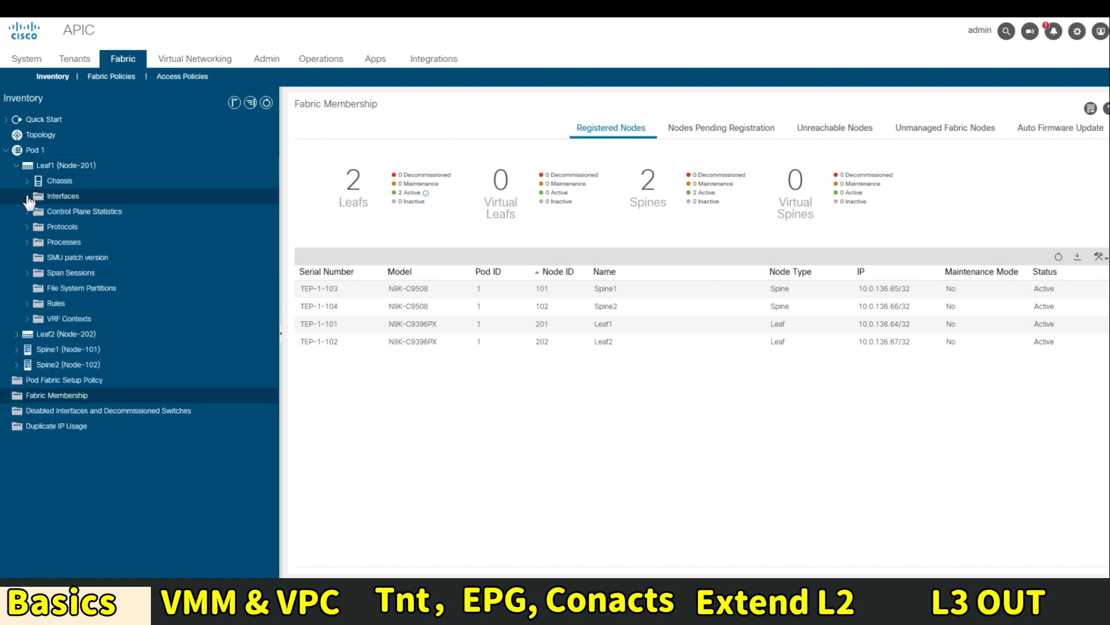
{"action": "left_click", "coordinate": [27, 197]}
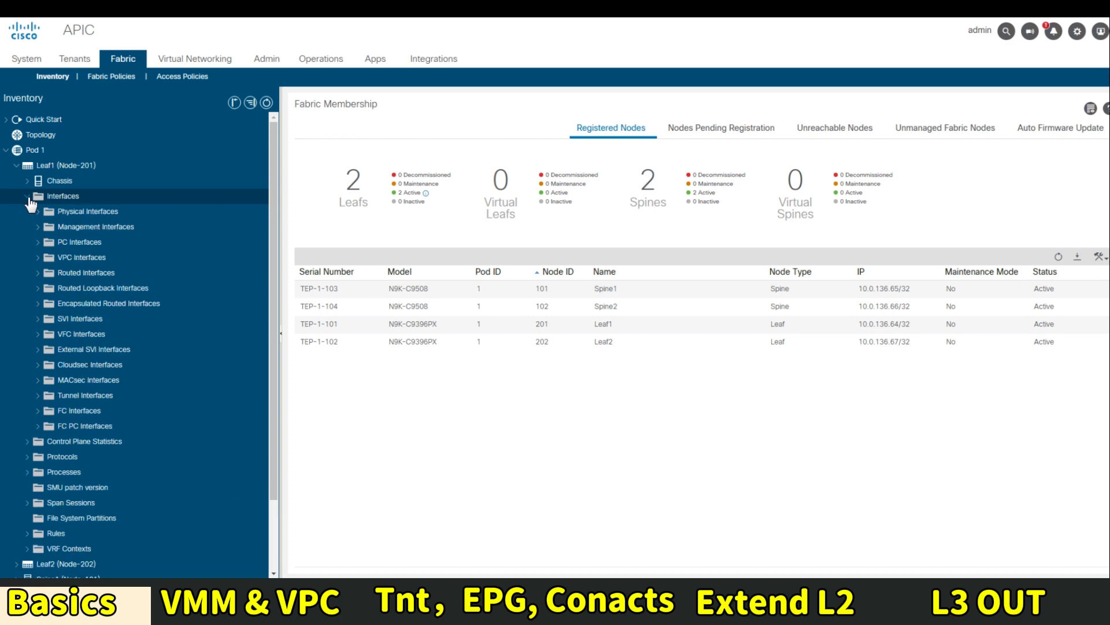
{"action": "left_click", "coordinate": [59, 212]}
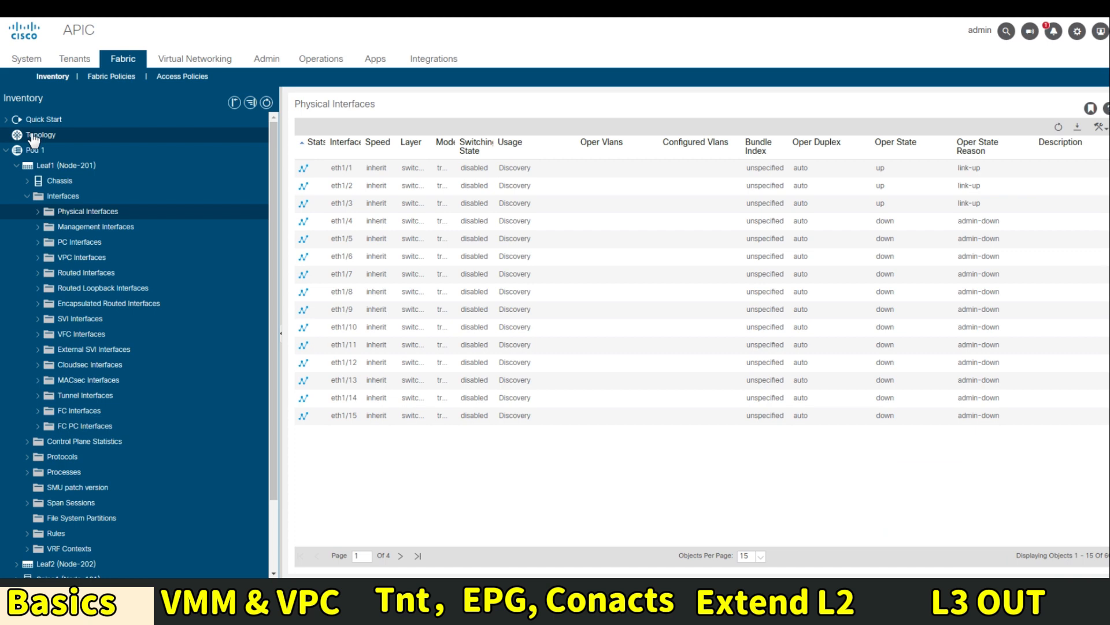
View the fabric topology diagram, then show the Fabric Access Policies overview
{"action": "left_click", "coordinate": [66, 138]}
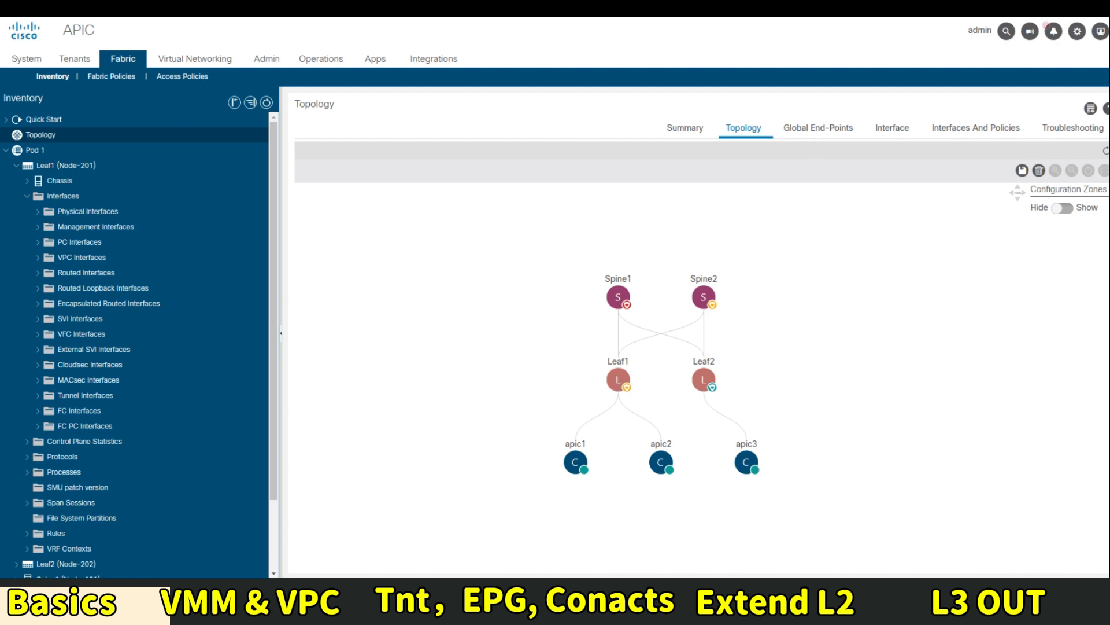
{"action": "left_click", "coordinate": [187, 80]}
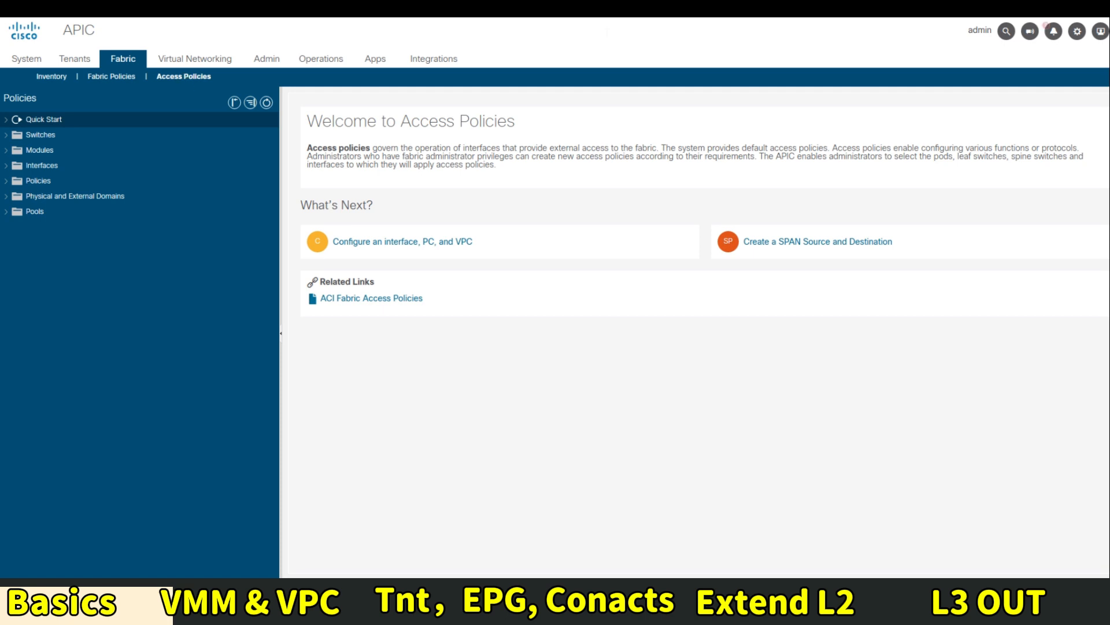
Start a new vCenter domain from the VMware folder under Virtual Networking
{"action": "left_click", "coordinate": [195, 59]}
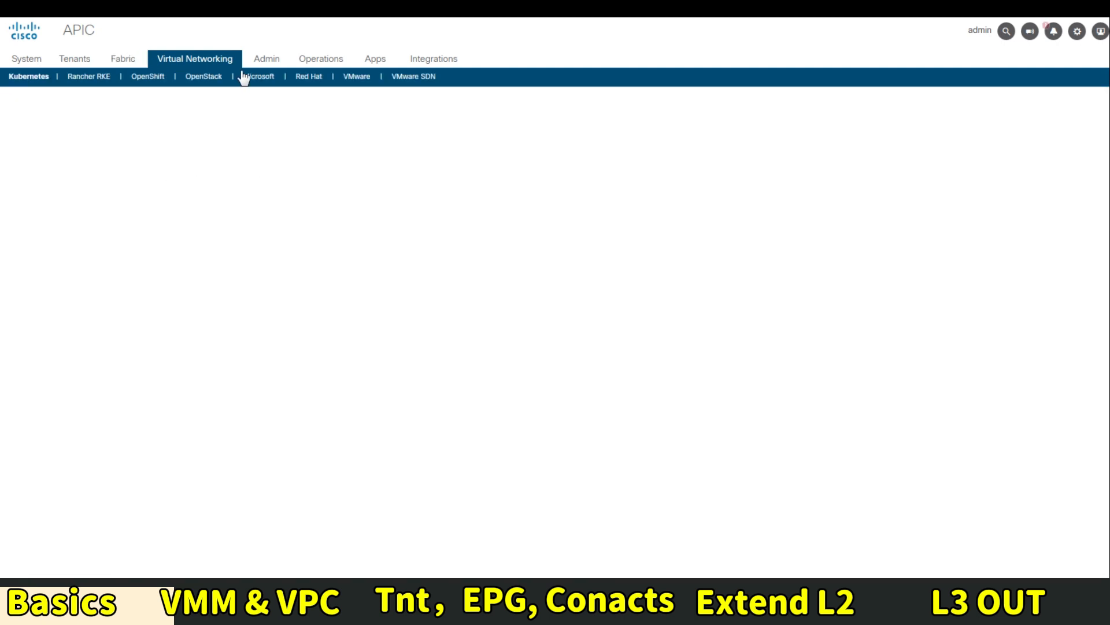
{"action": "left_click", "coordinate": [356, 77]}
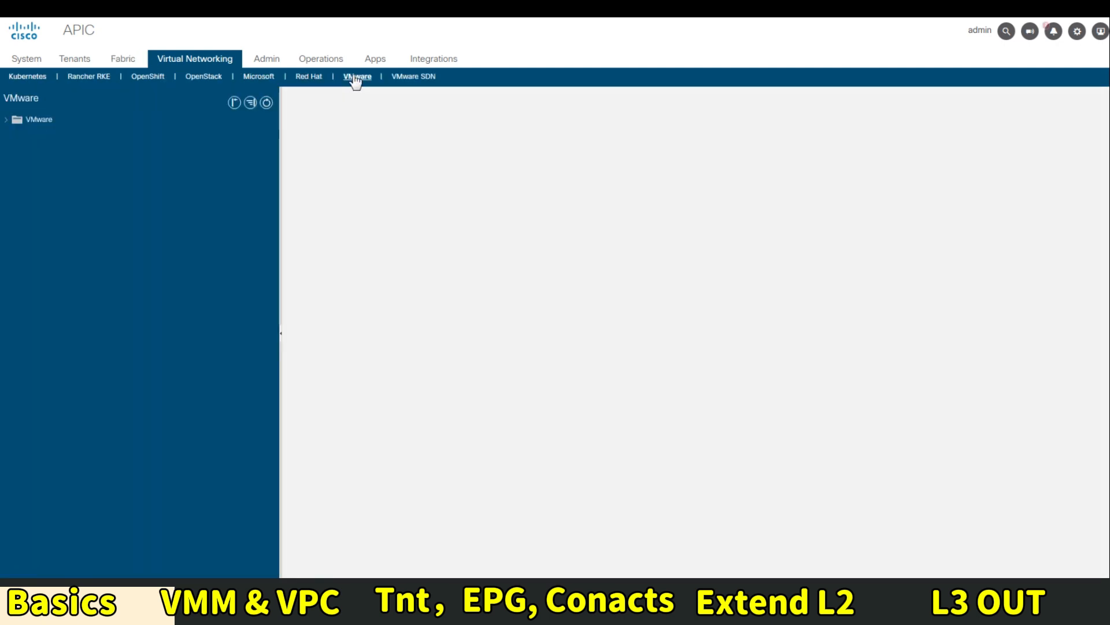
{"action": "left_click", "coordinate": [27, 122]}
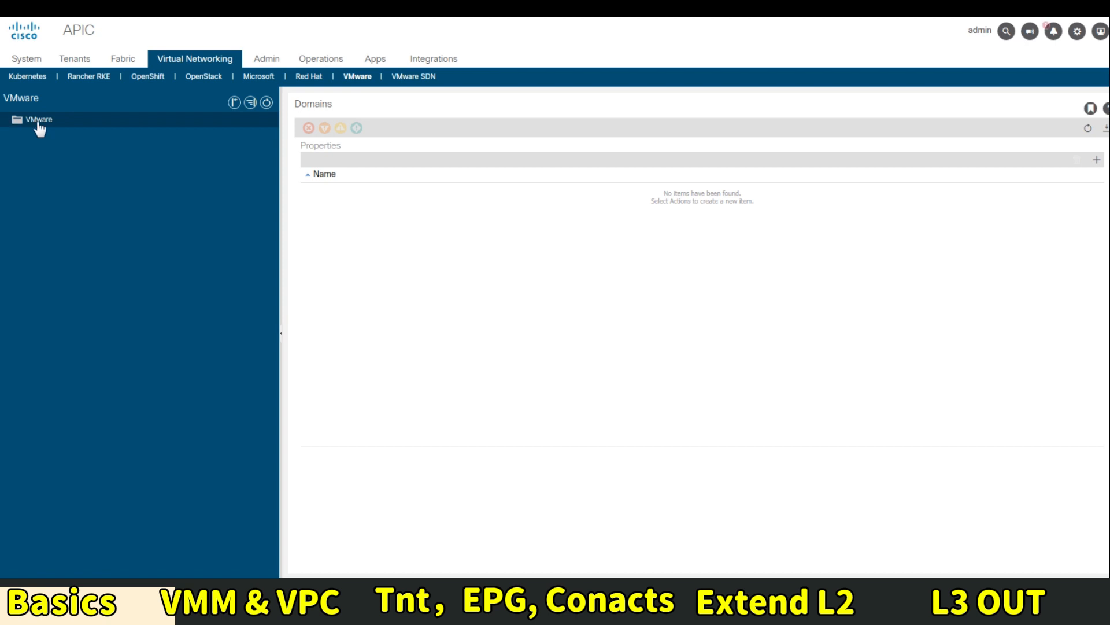
{"action": "right_click", "coordinate": [39, 122]}
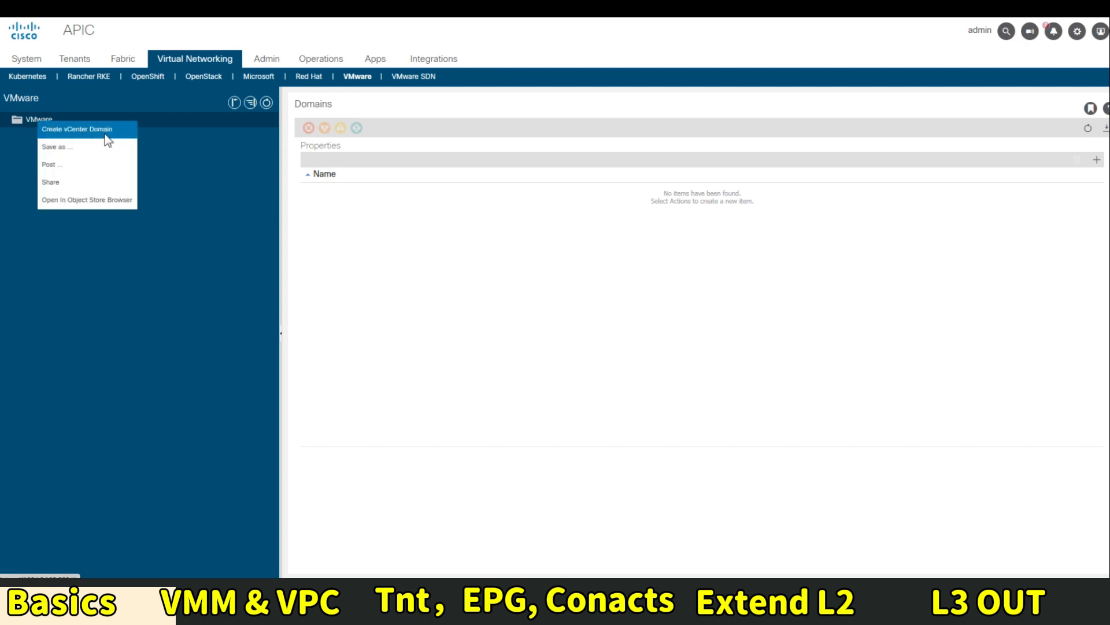
{"action": "left_click", "coordinate": [107, 138]}
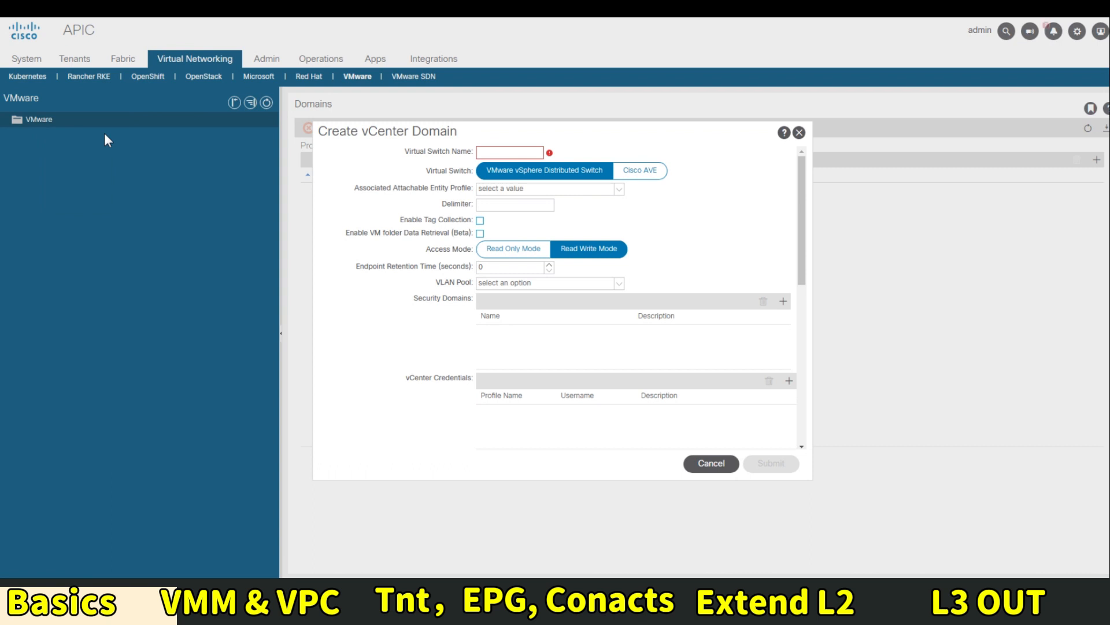
Name the new domain's virtual switch My-vCenter
{"action": "left_click", "coordinate": [480, 152]}
{"action": "type", "text": "My-v"}
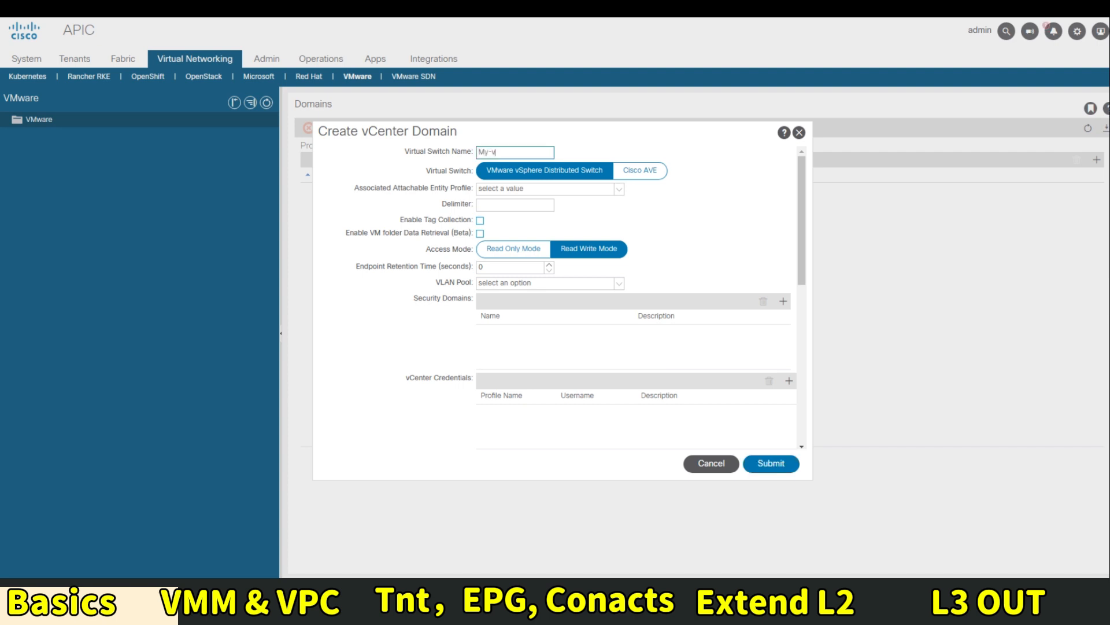
{"action": "type", "text": "Center"}
{"action": "key", "text": "Tab"}
Create a new attachable entity profile named VmwareAEP and finish its wizard
{"action": "left_click", "coordinate": [529, 191]}
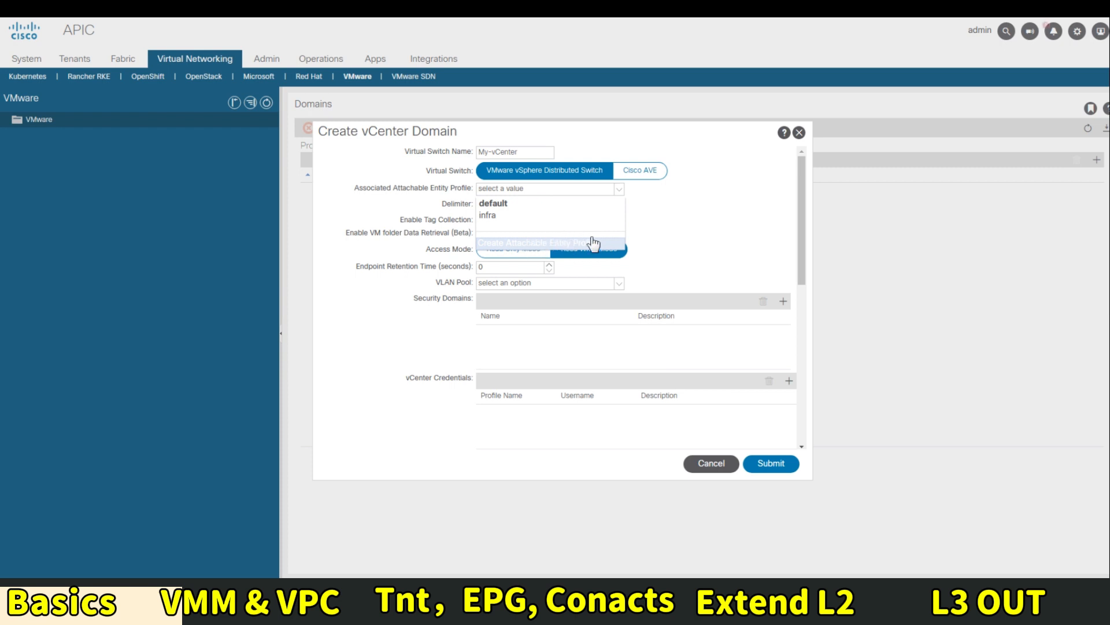
{"action": "left_click", "coordinate": [587, 242]}
{"action": "left_click", "coordinate": [467, 140]}
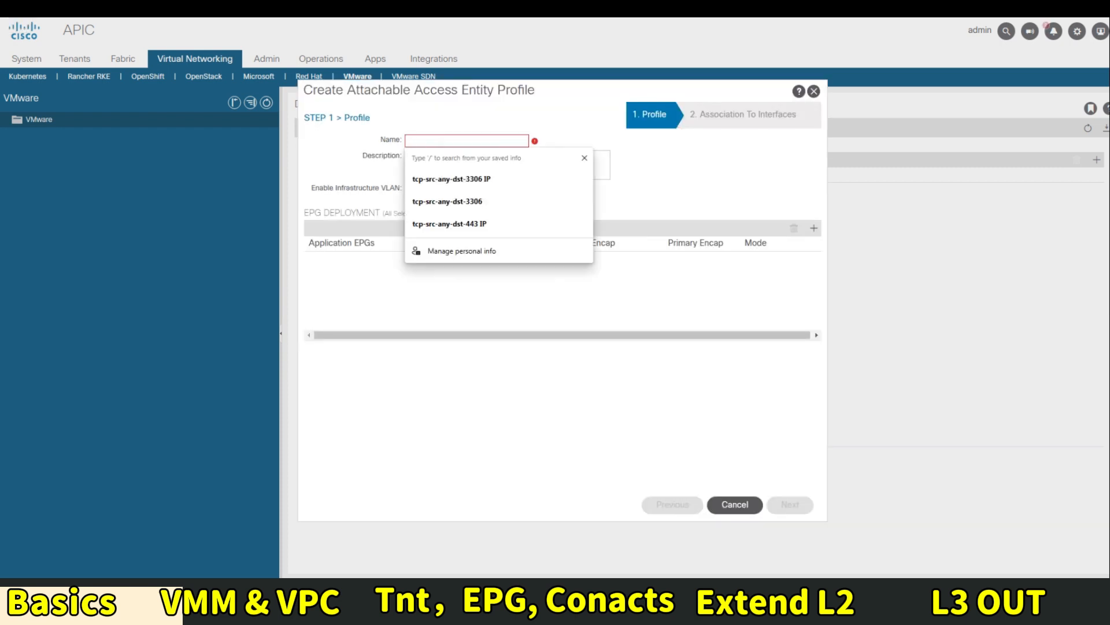
{"action": "type", "text": "Vmware"}
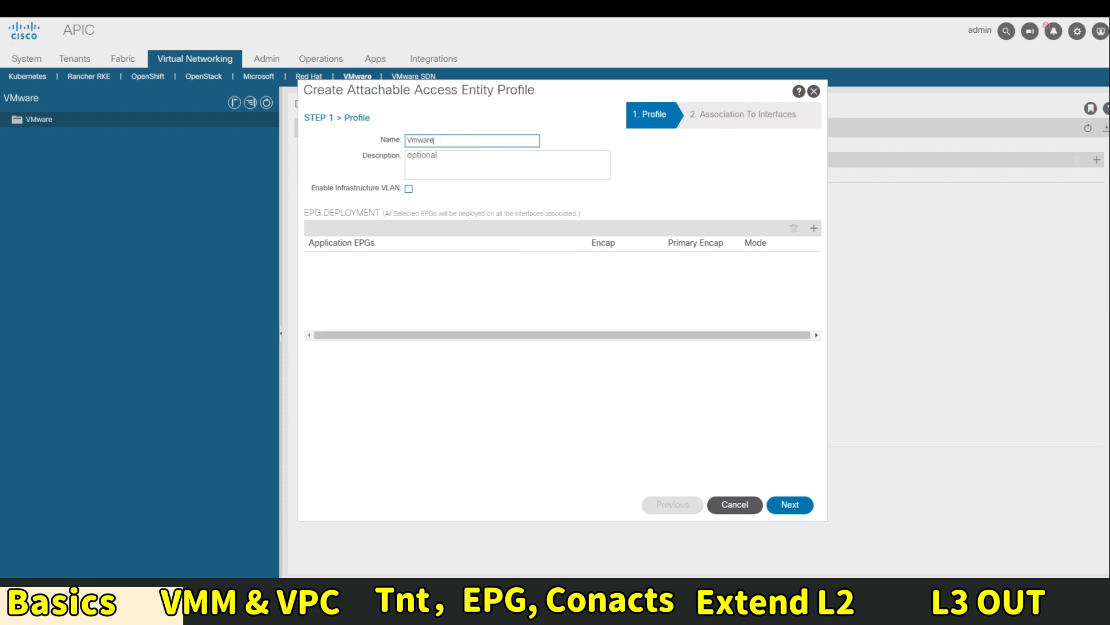
{"action": "type", "text": "AEP"}
{"action": "left_click", "coordinate": [787, 508]}
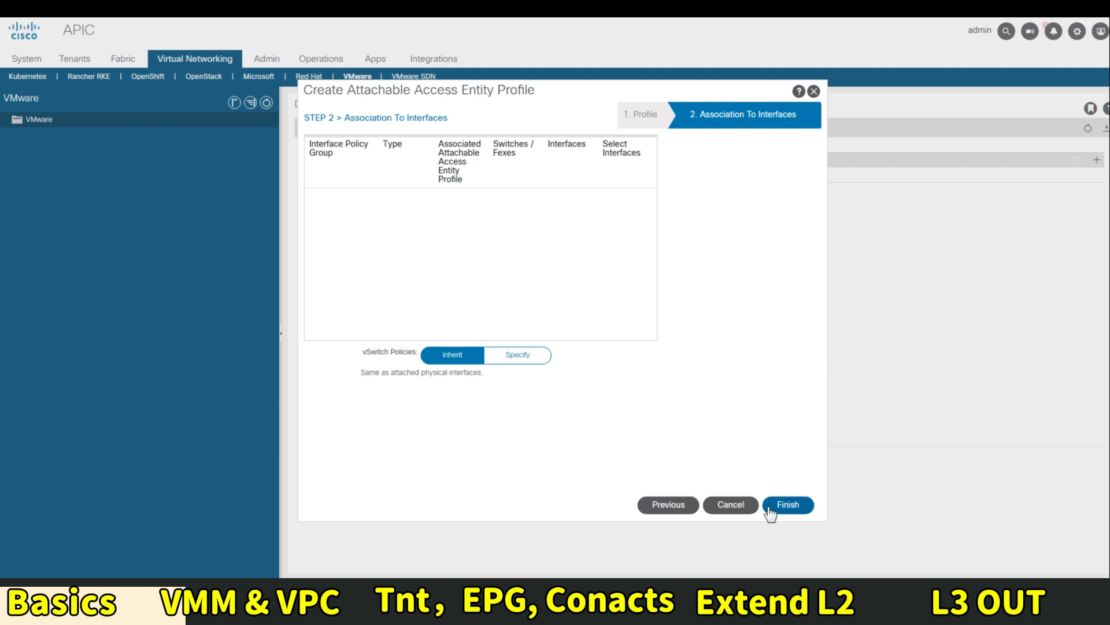
{"action": "left_click", "coordinate": [769, 506]}
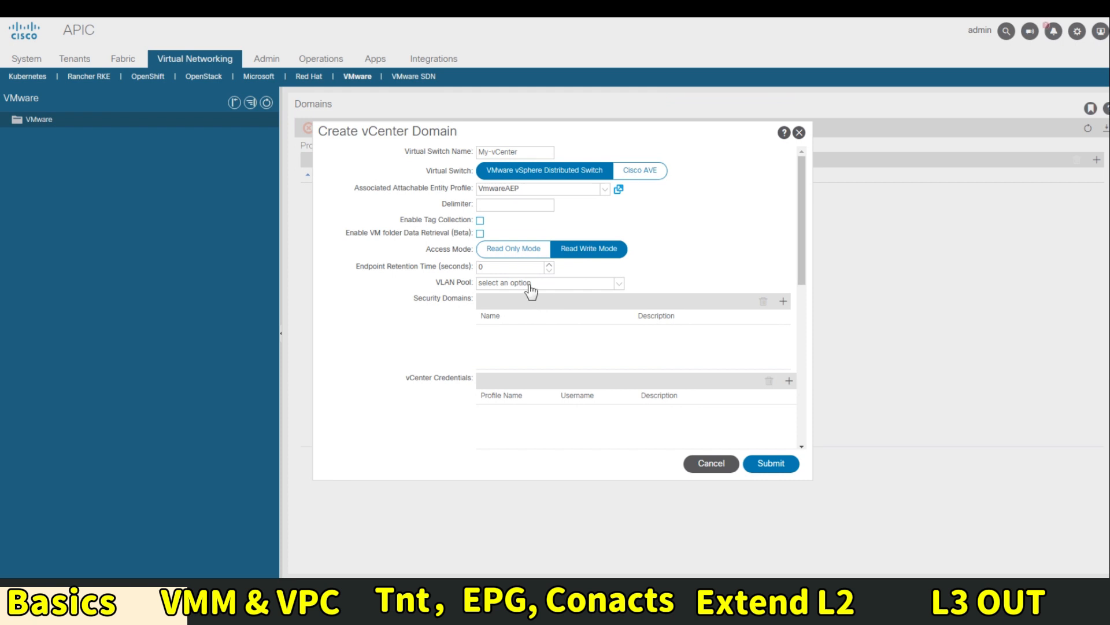
Start a new VLAN pool for the domain and name it VMM_Pool
{"action": "left_click", "coordinate": [529, 284]}
{"action": "left_click", "coordinate": [552, 309]}
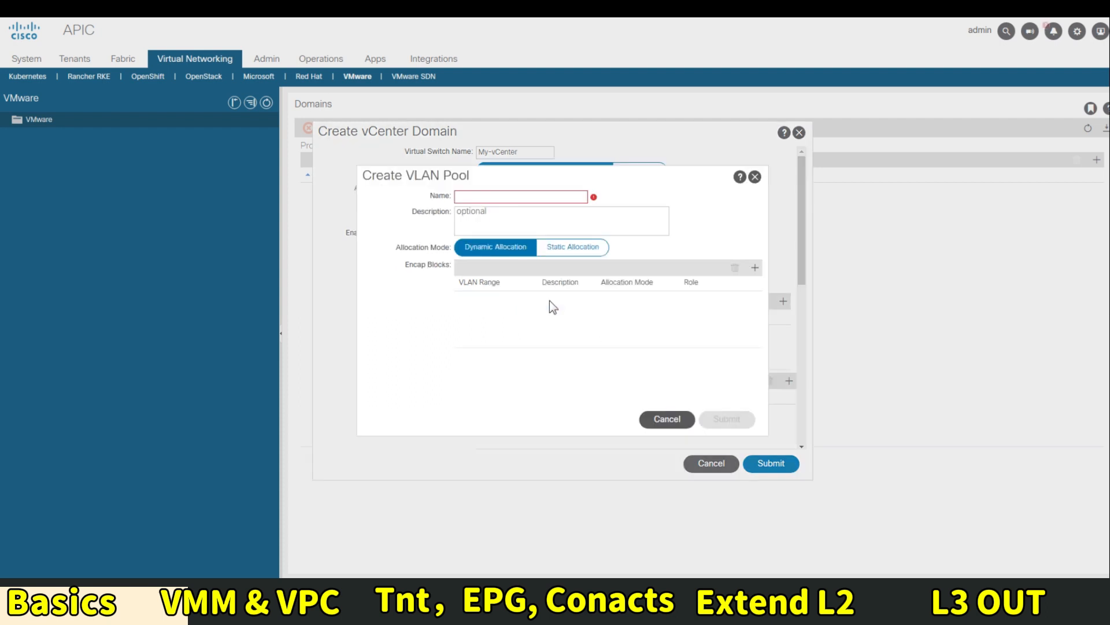
{"action": "left_click", "coordinate": [511, 198]}
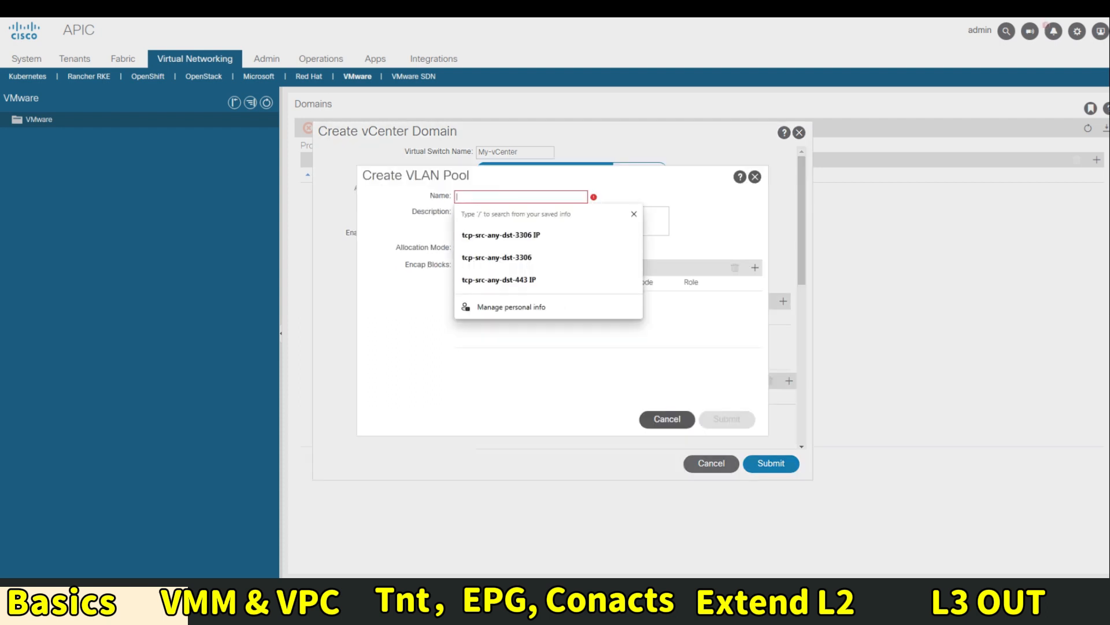
{"action": "type", "text": "VMM_Polo"}
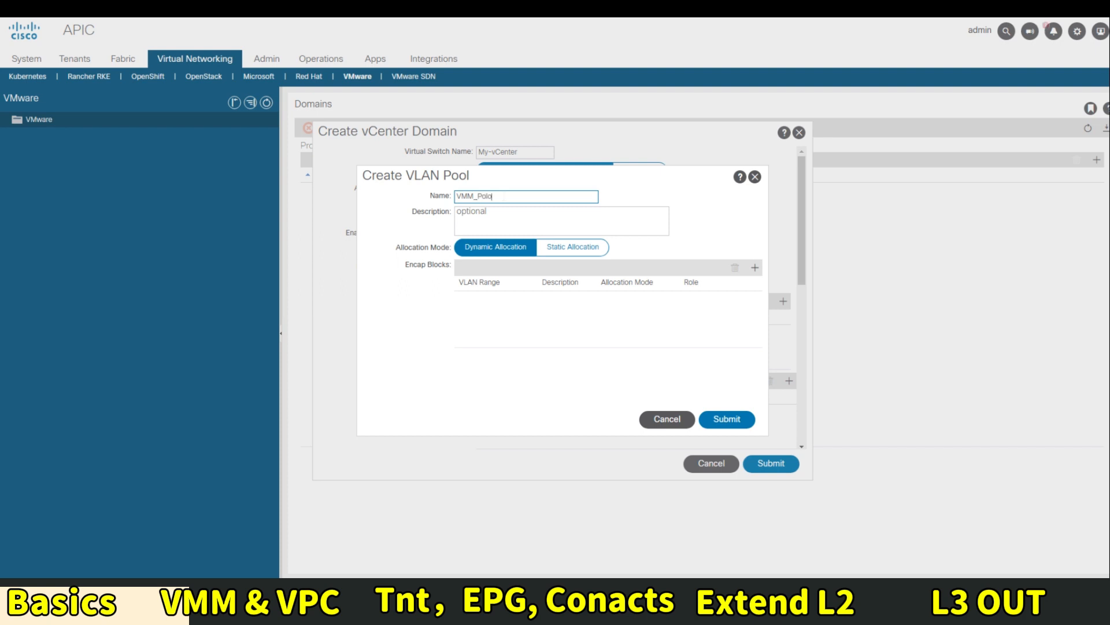
{"action": "key", "text": "BackSpace"}
{"action": "key", "text": "BackSpace"}
{"action": "type", "text": "ol"}
{"action": "key", "text": "Tab"}
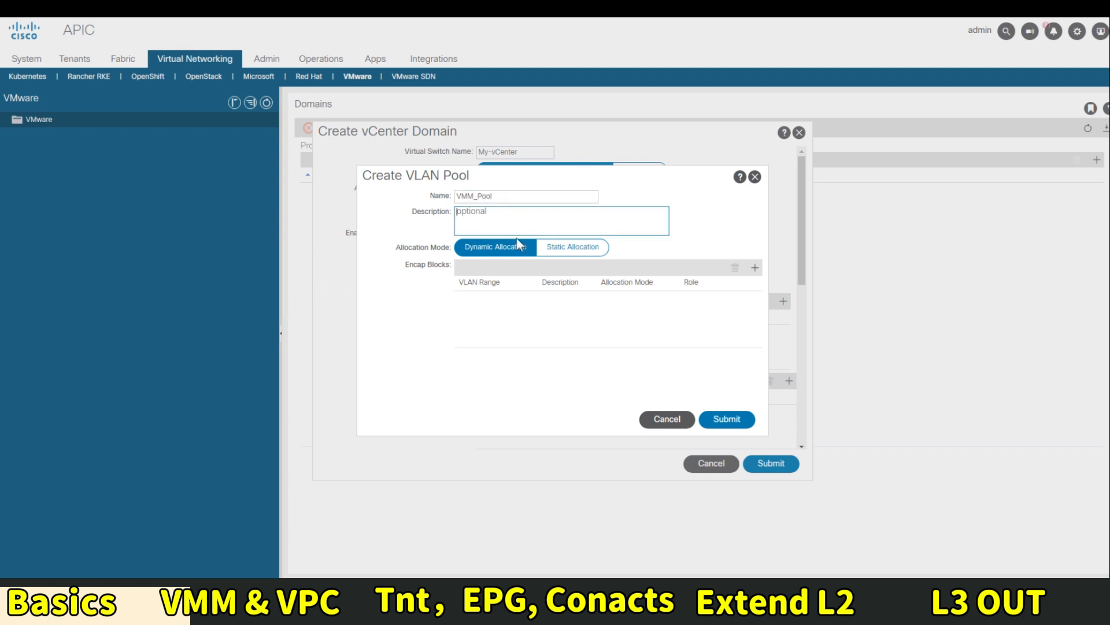
Add VLAN range 1000–1500 to the pool and submit it
{"action": "left_click", "coordinate": [755, 268]}
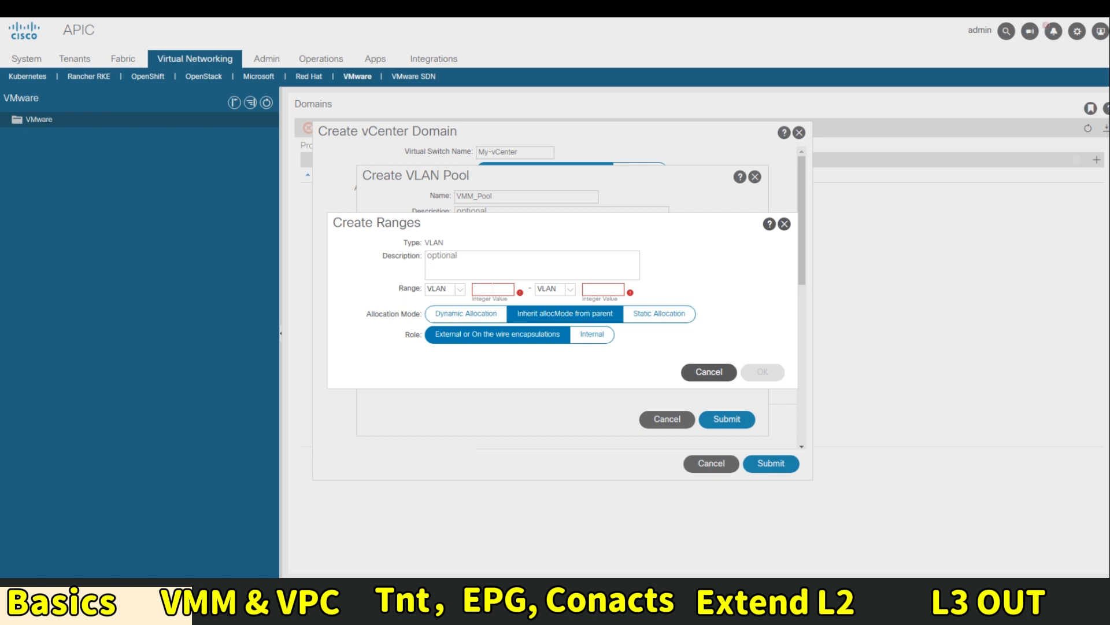
{"action": "type", "text": "1000"}
{"action": "key", "text": "Tab"}
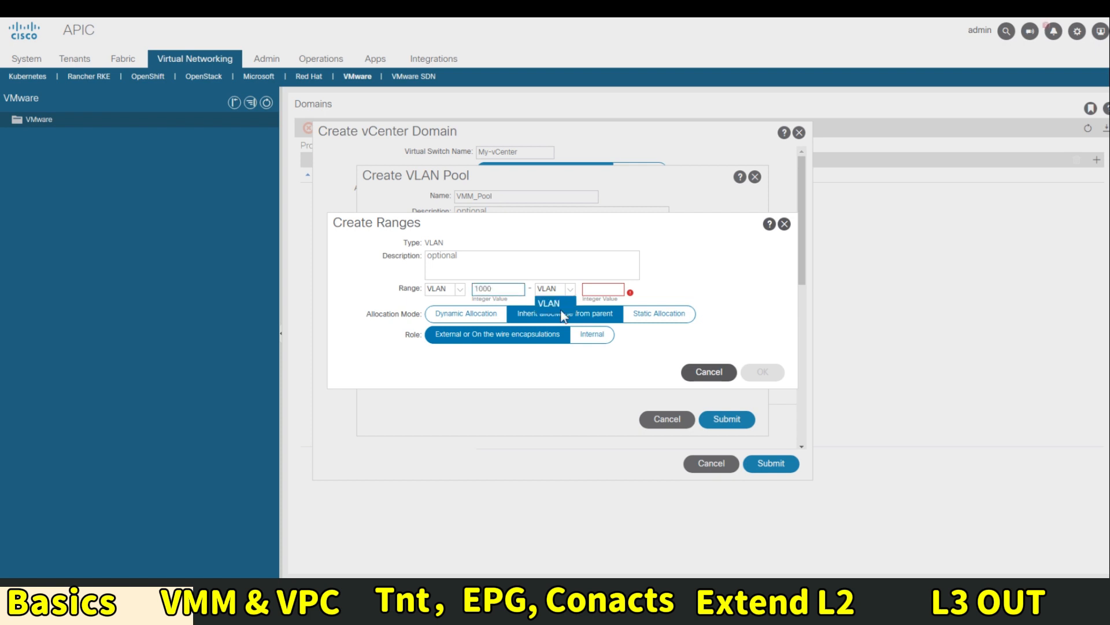
{"action": "key", "text": "Tab"}
{"action": "type", "text": "1500"}
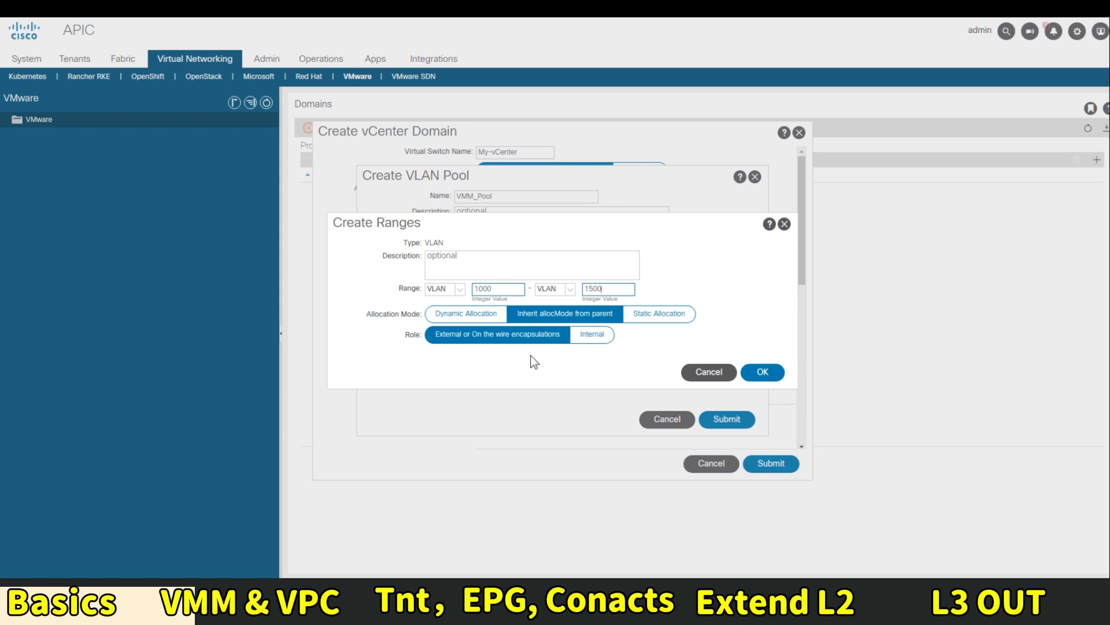
{"action": "left_click", "coordinate": [759, 372]}
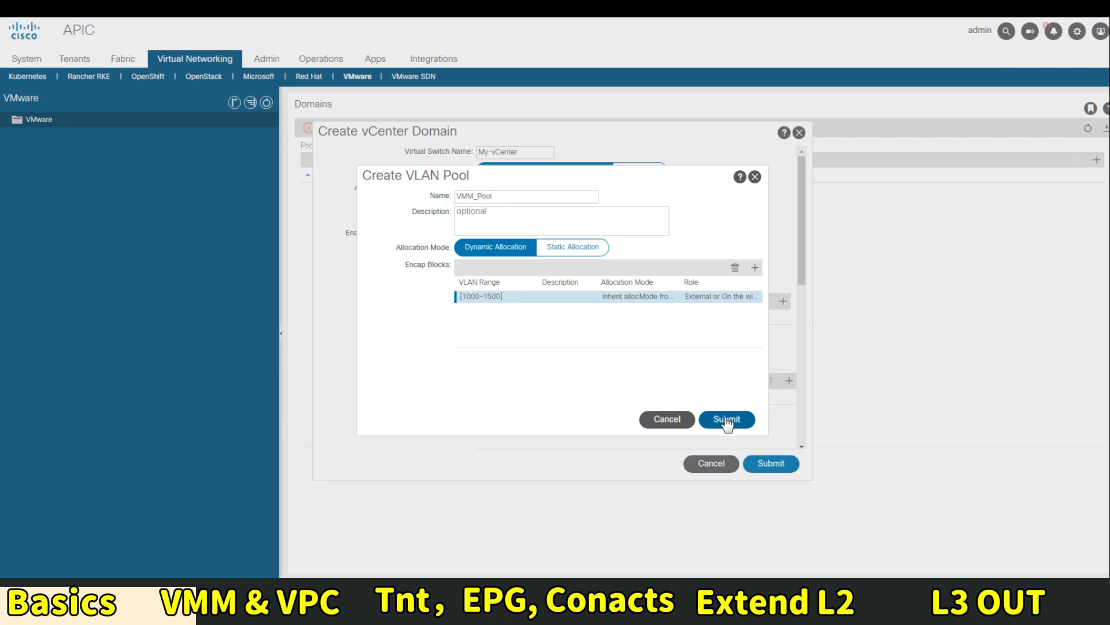
{"action": "left_click", "coordinate": [727, 421]}
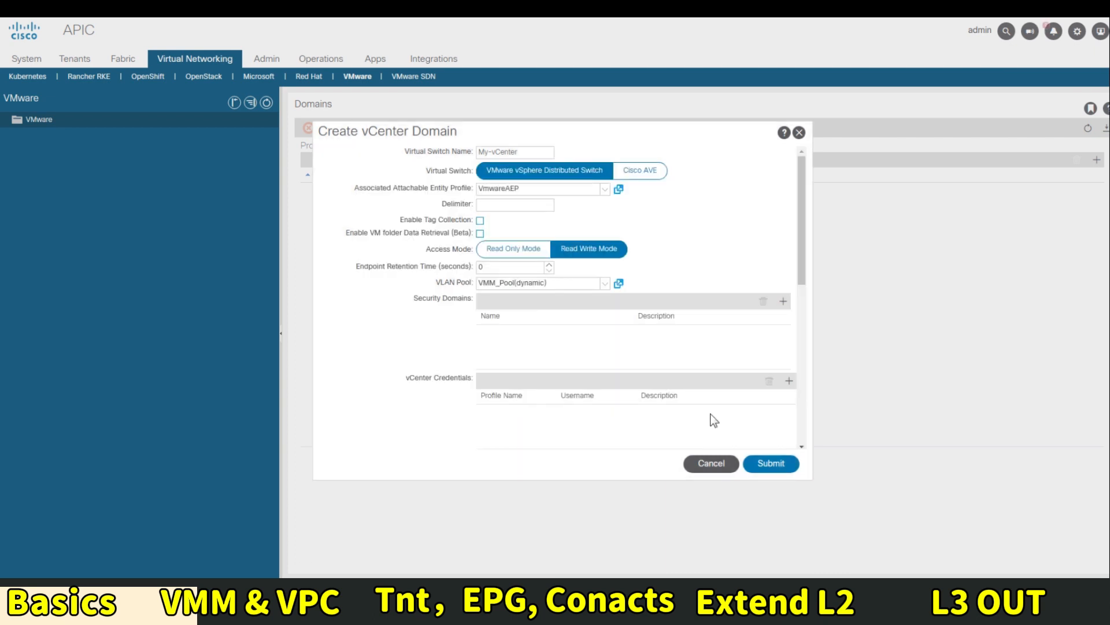
Add vCenter credential vCenterUser with the vCenter administrator username and password
{"action": "scroll", "coordinate": [591, 341], "scroll_direction": "down", "scroll_amount": 3}
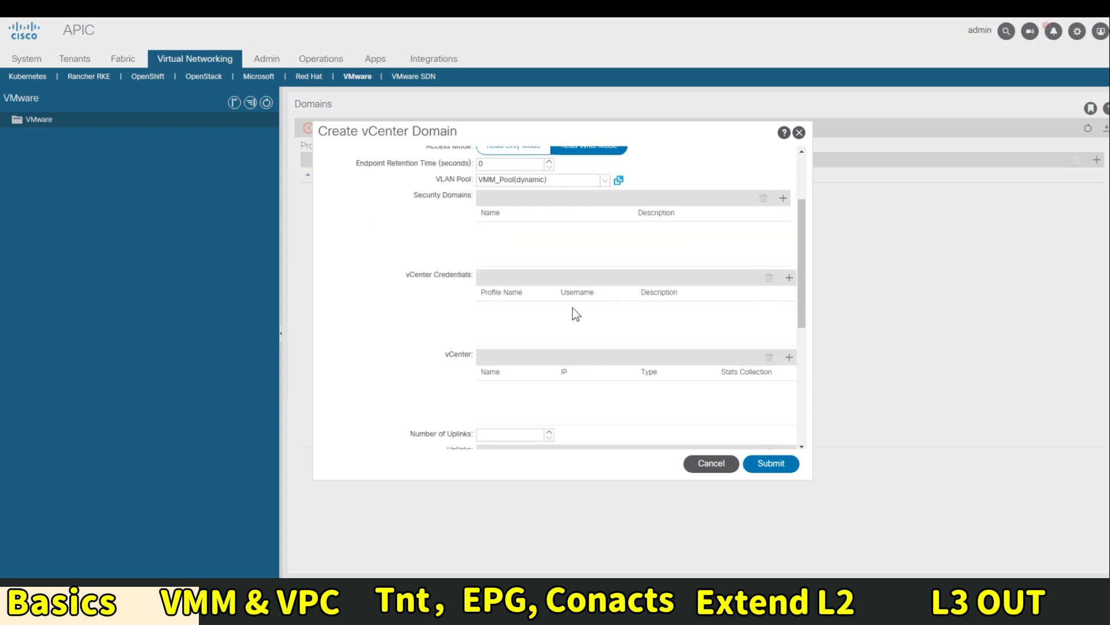
{"action": "left_click", "coordinate": [789, 278]}
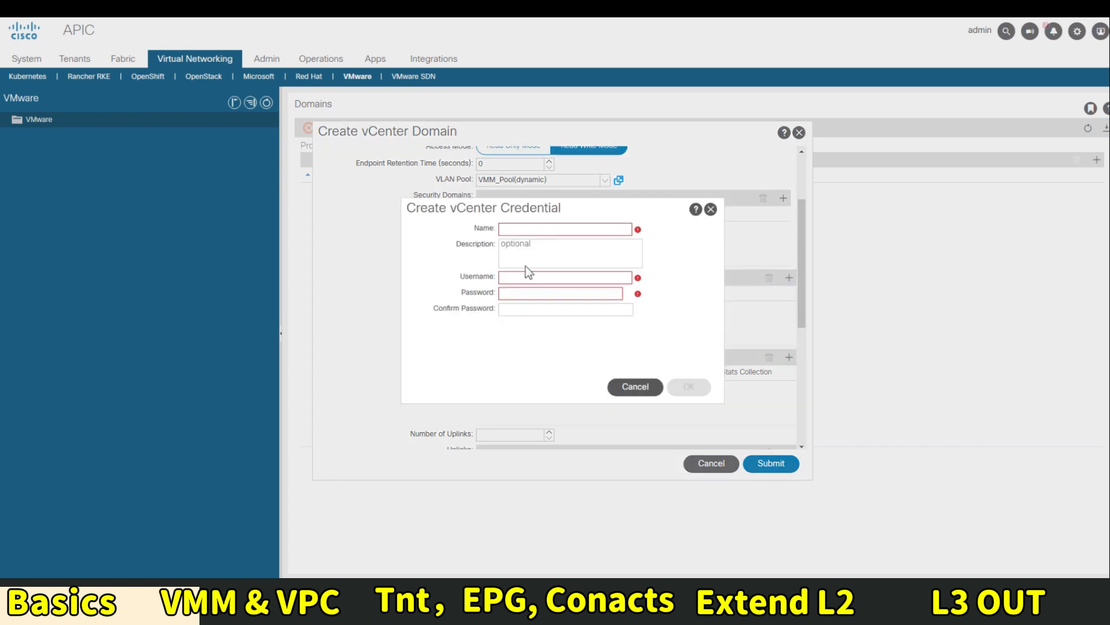
{"action": "left_click", "coordinate": [555, 229]}
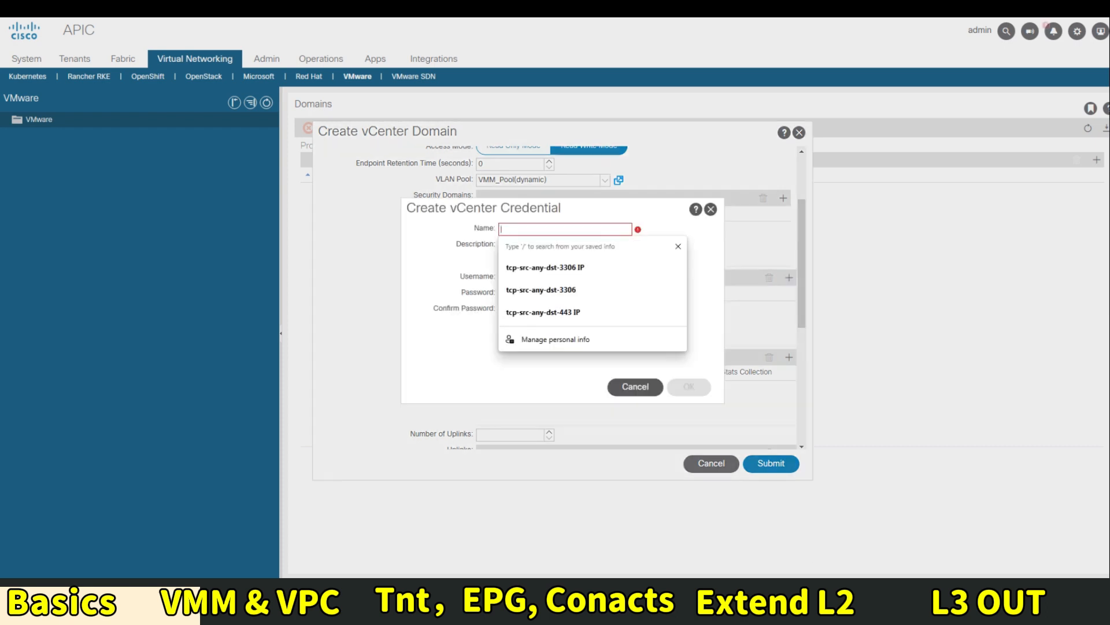
{"action": "type", "text": "vCenter"}
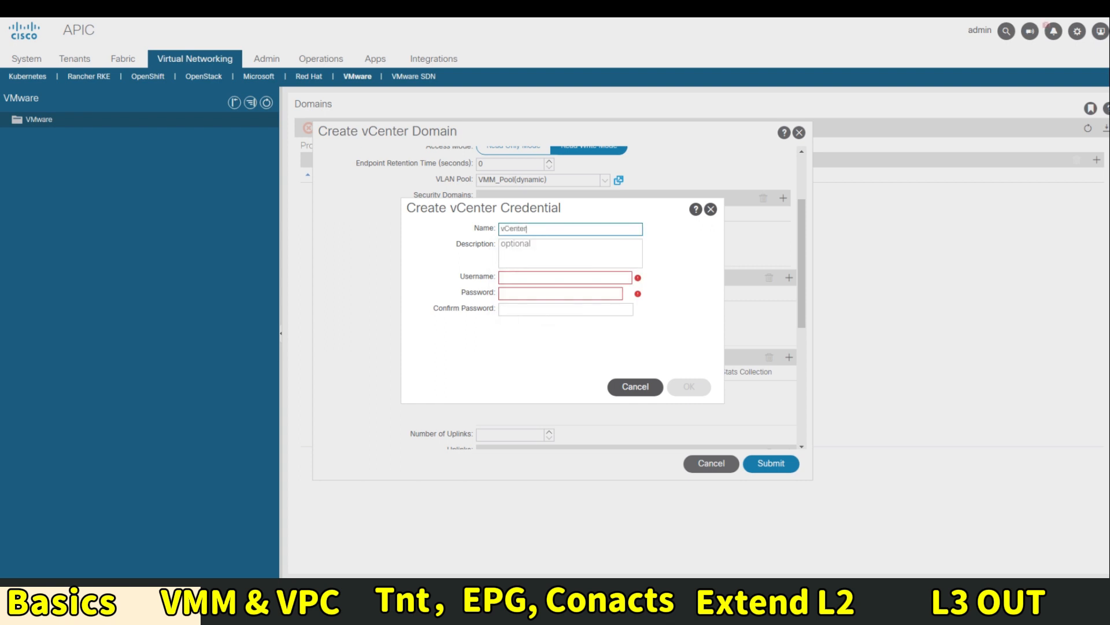
{"action": "type", "text": "User"}
{"action": "key", "text": "Tab"}
{"action": "key", "text": "Tab"}
{"action": "type", "text": "administrator"}
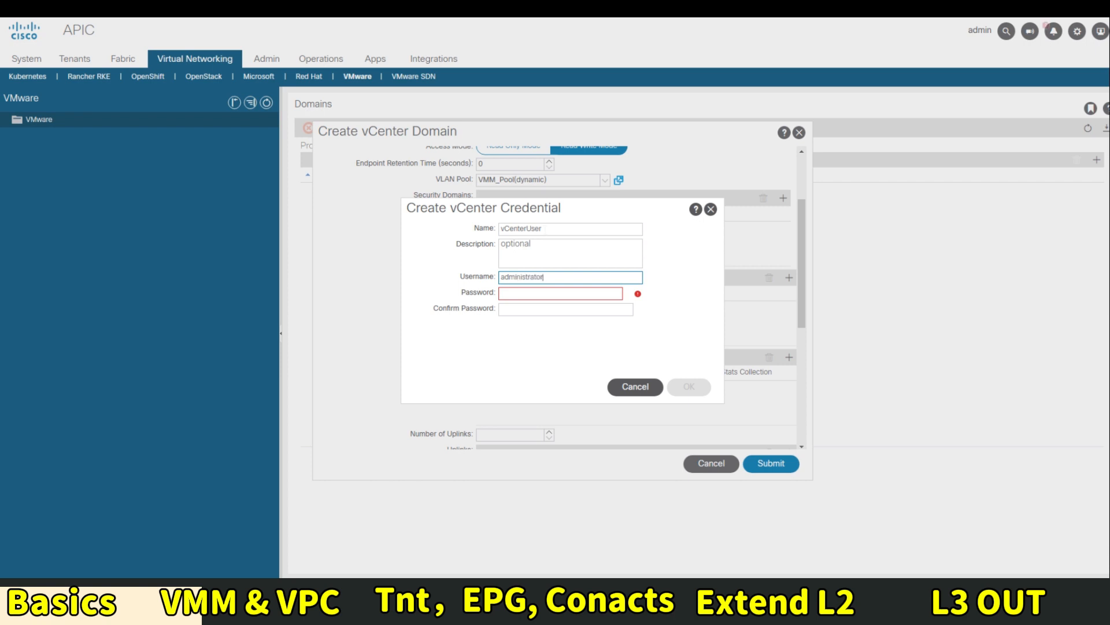
{"action": "type", "text": "@vsphere.local"}
{"action": "key", "text": "Tab"}
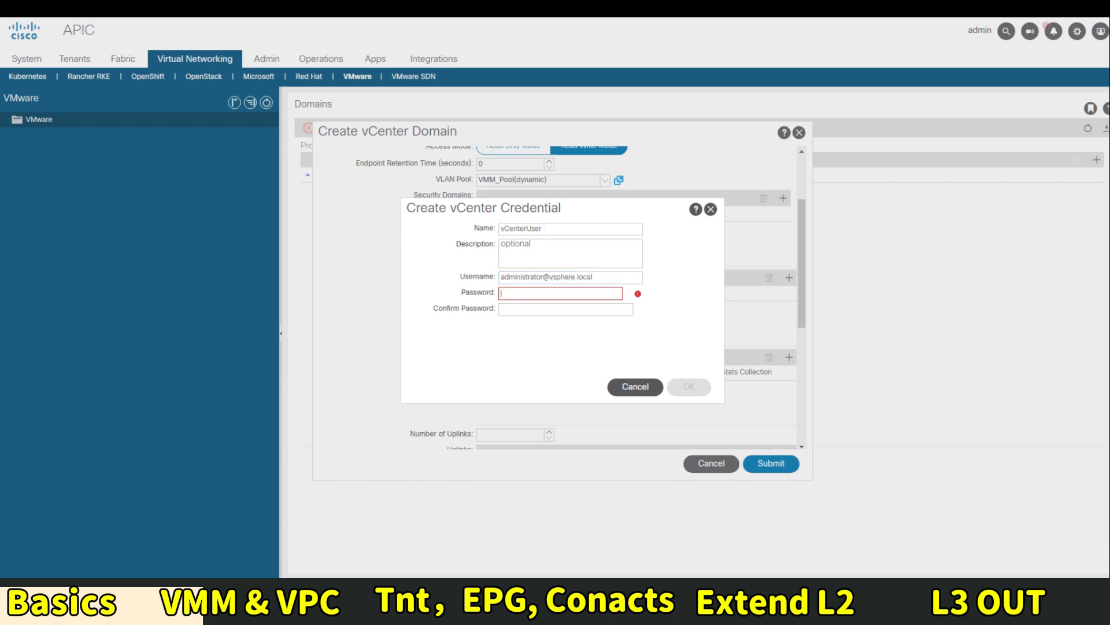
{"action": "type", "text": "••••"}
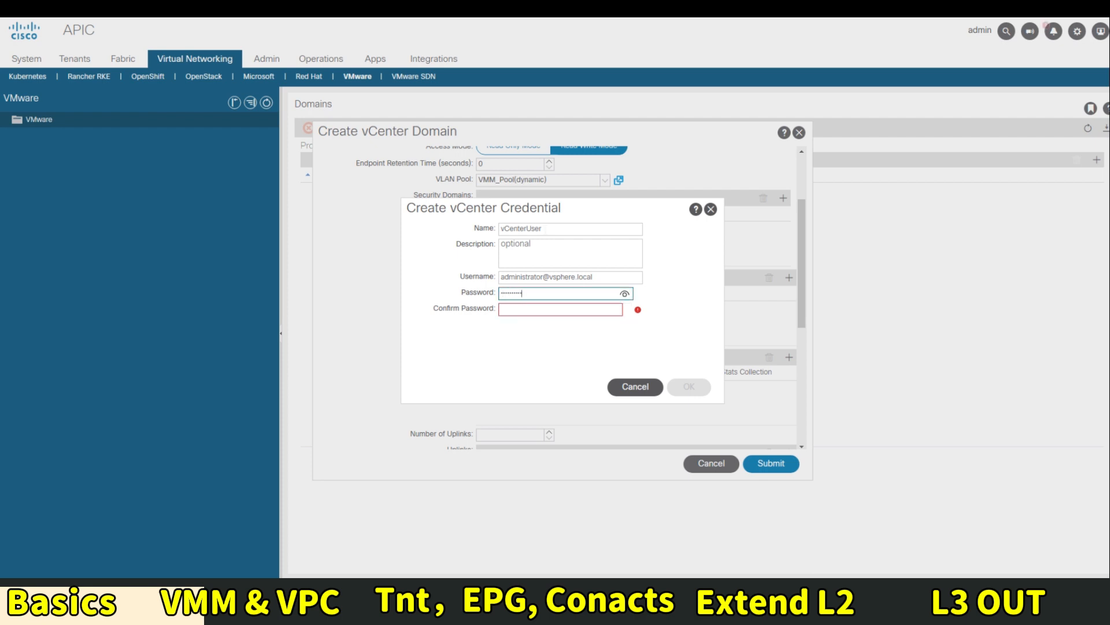
{"action": "key", "text": "Tab"}
{"action": "type", "text": "••••••"}
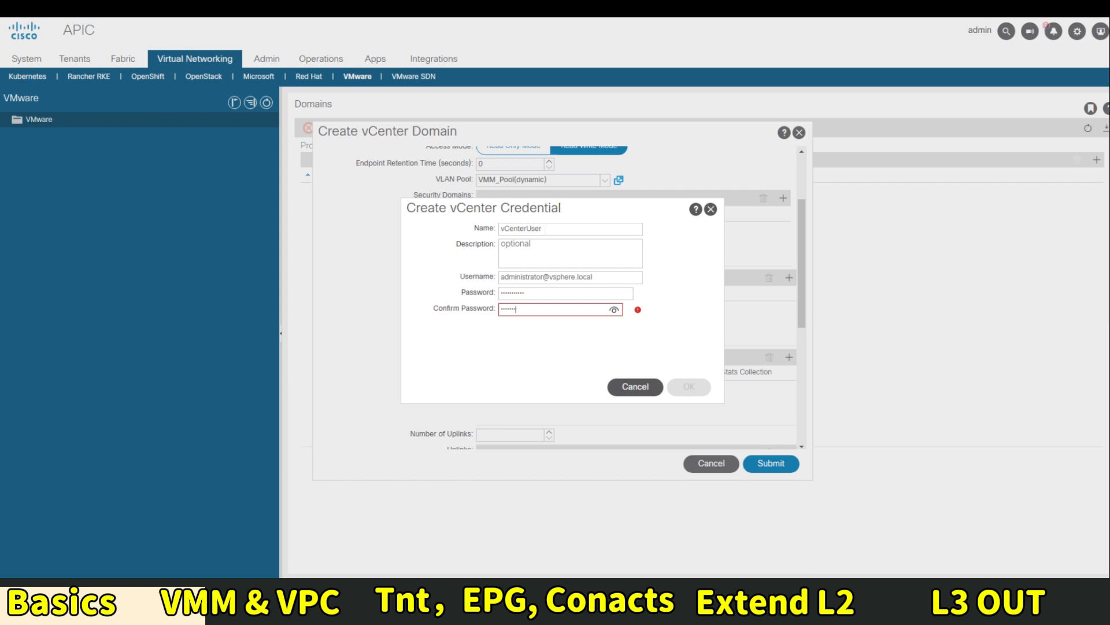
{"action": "type", "text": "•"}
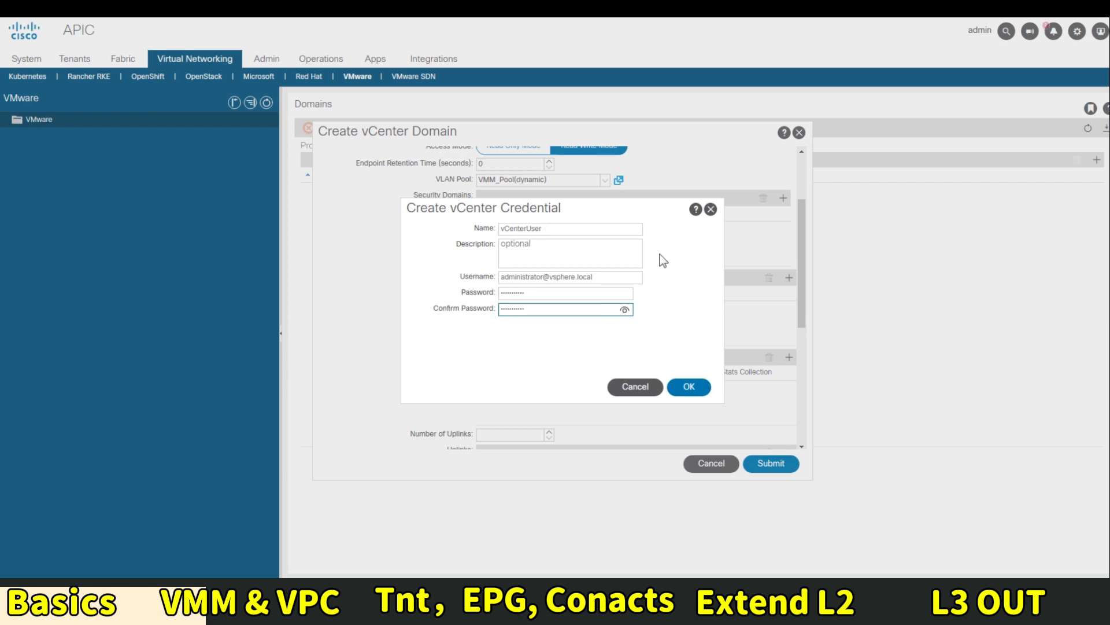
{"action": "left_click", "coordinate": [687, 387]}
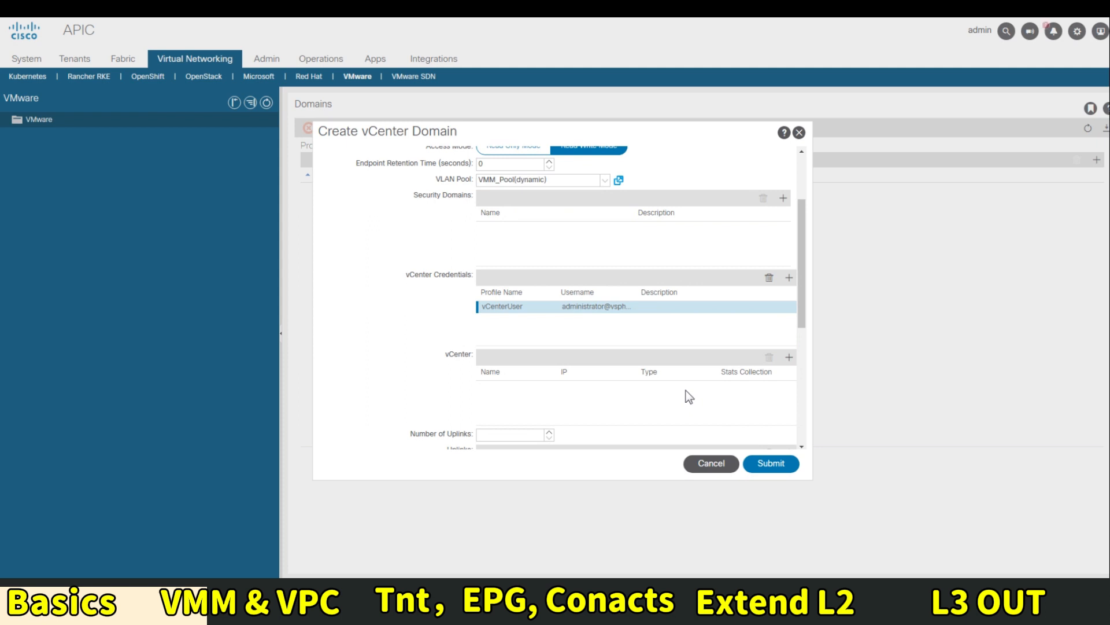
{"action": "left_click", "coordinate": [788, 359]}
Name the new vCenter controller vc1 with host address 198.18.133.30
{"action": "left_click", "coordinate": [417, 203]}
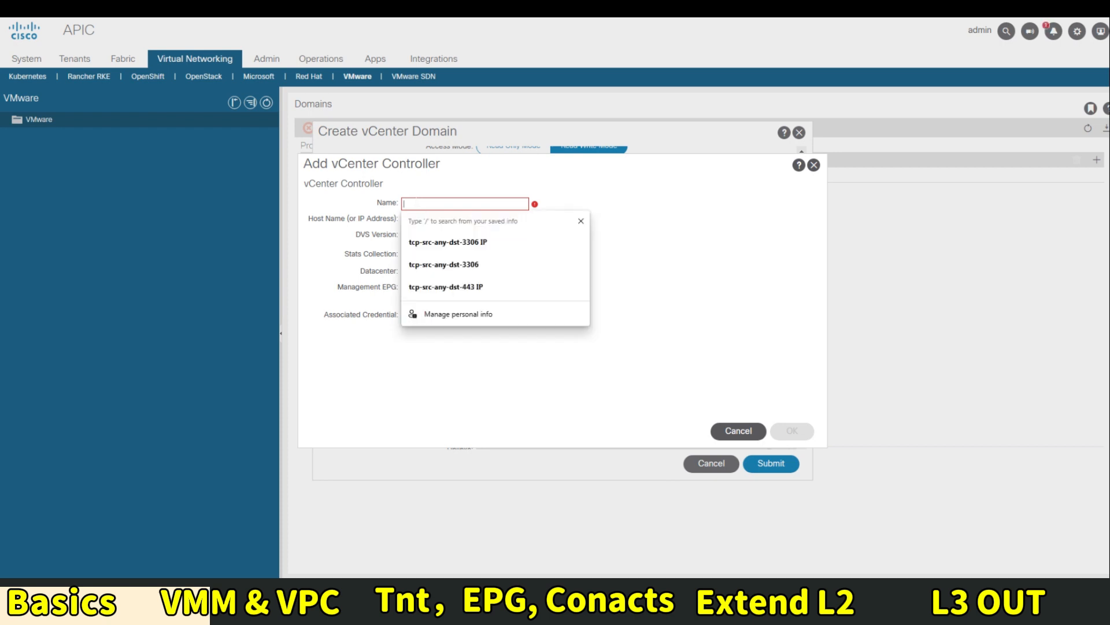
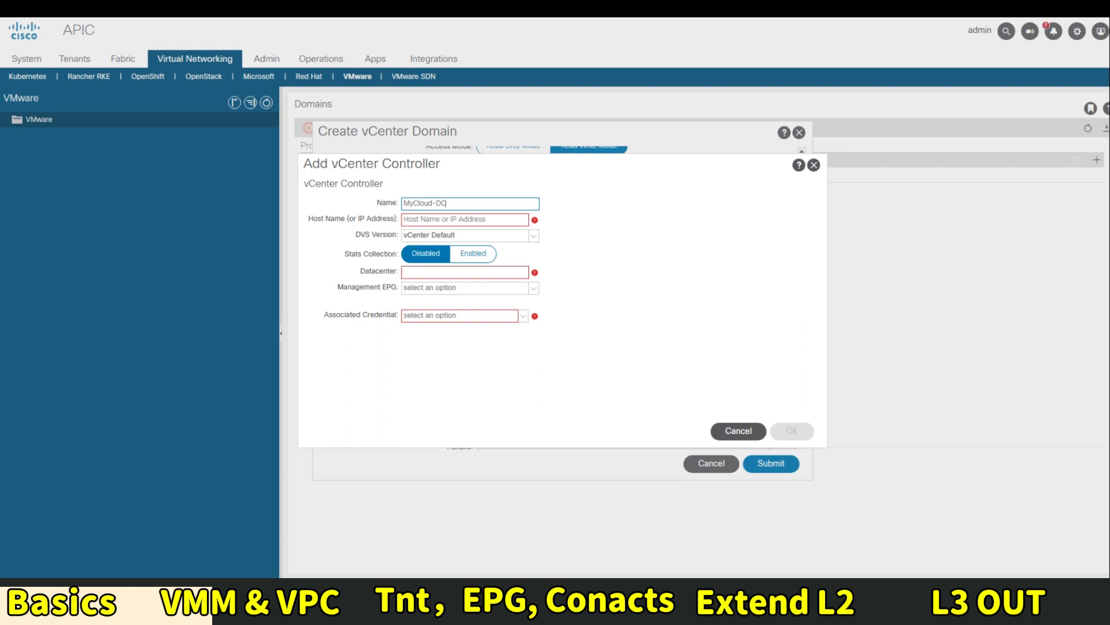
{"action": "left_click", "coordinate": [460, 220]}
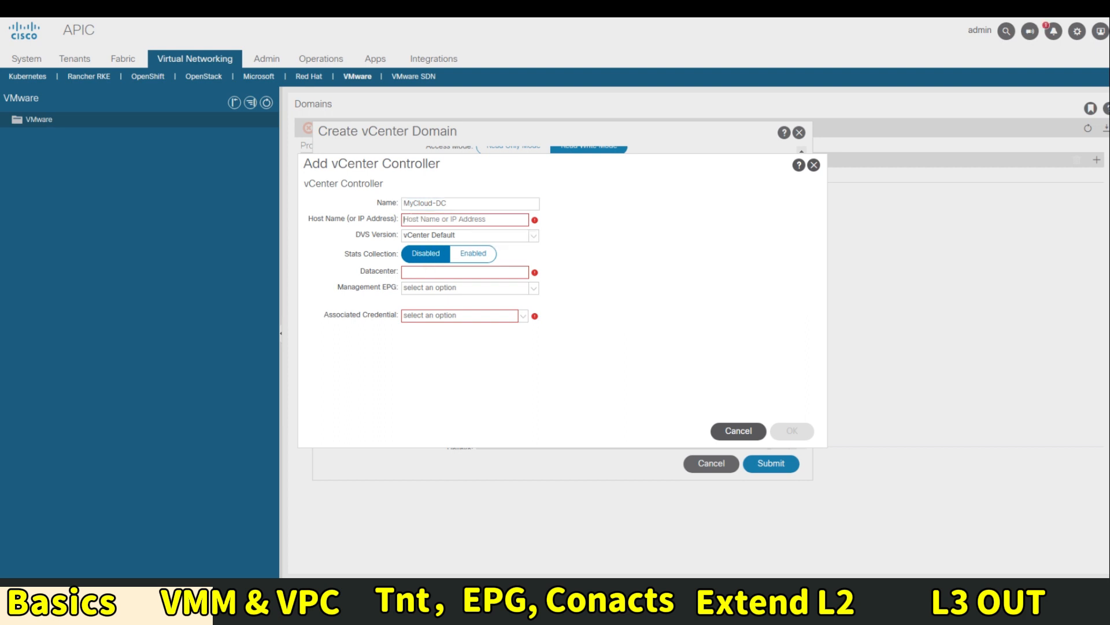
{"action": "triple_click", "coordinate": [463, 205]}
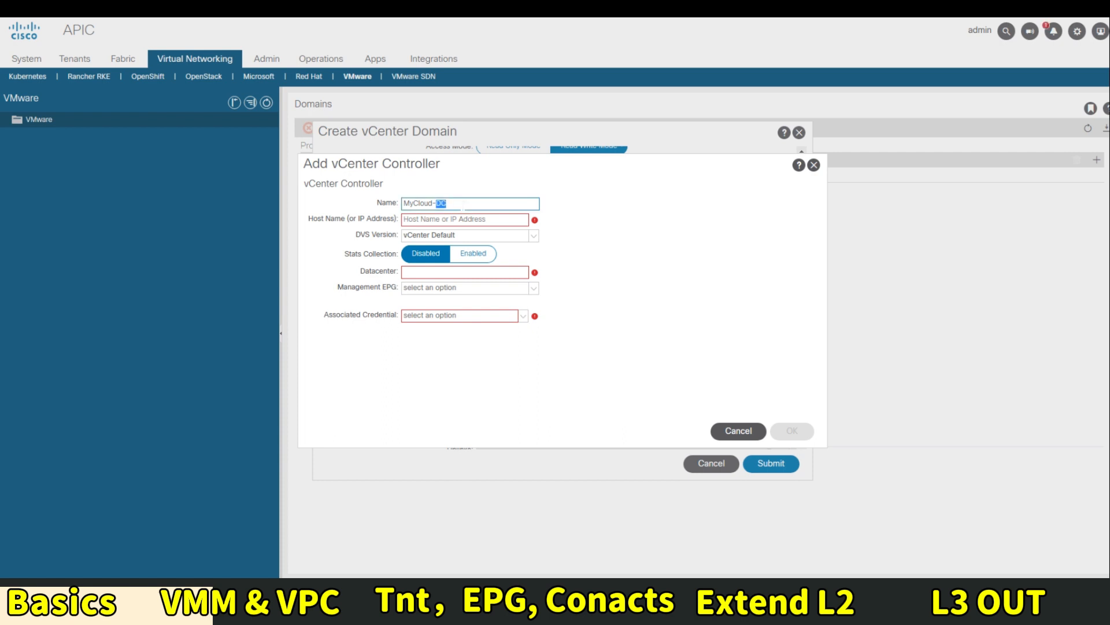
{"action": "type", "text": "vc1"}
{"action": "left_click", "coordinate": [406, 275]}
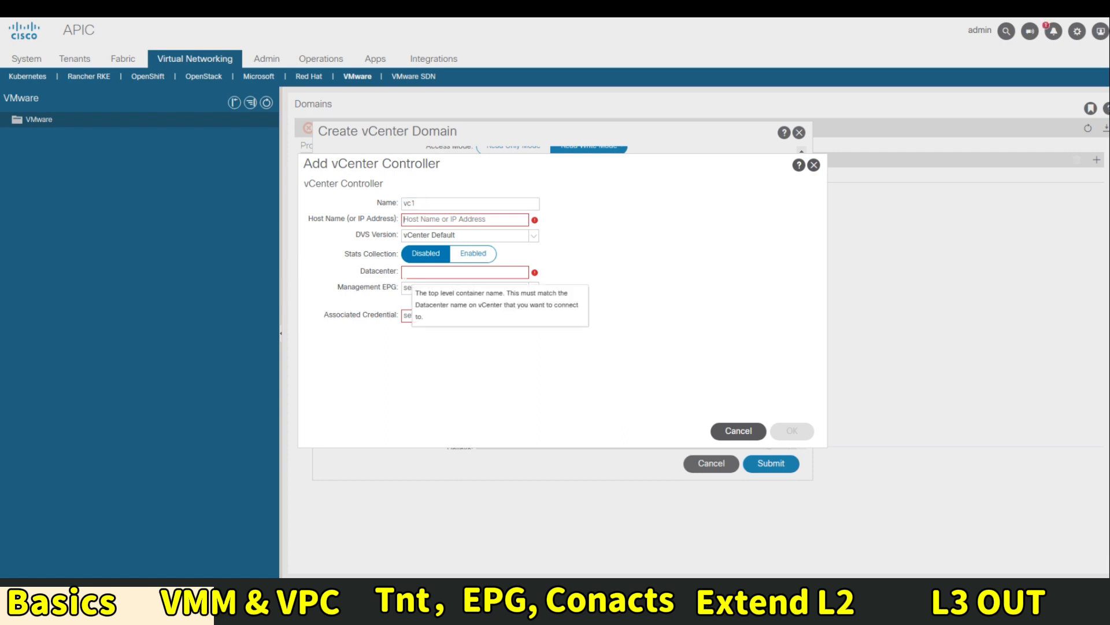
{"action": "type", "text": "198.18.133."}
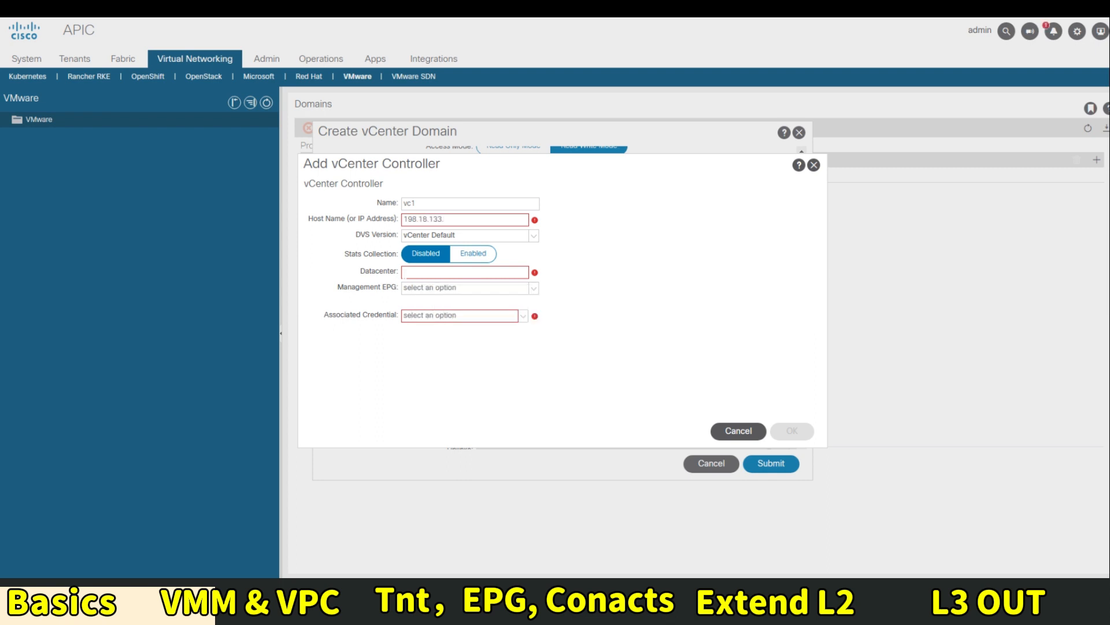
{"action": "type", "text": "30"}
Keep the default DVS version, set datacenter My-DC, use credential vCenterUser, and add vc1
{"action": "key", "text": "Tab"}
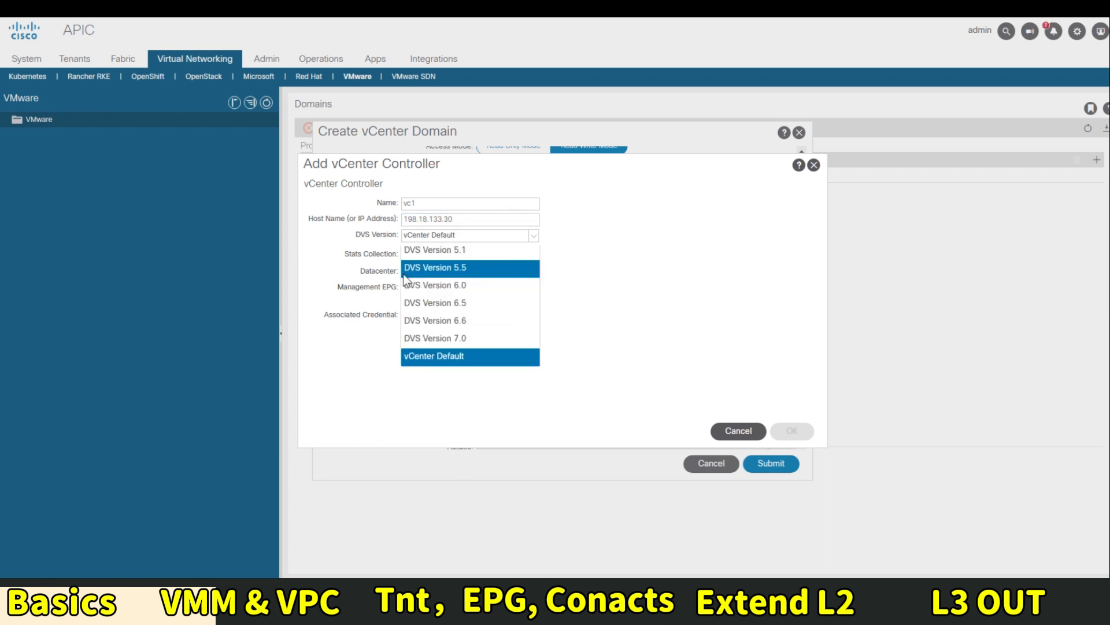
{"action": "left_click", "coordinate": [596, 271]}
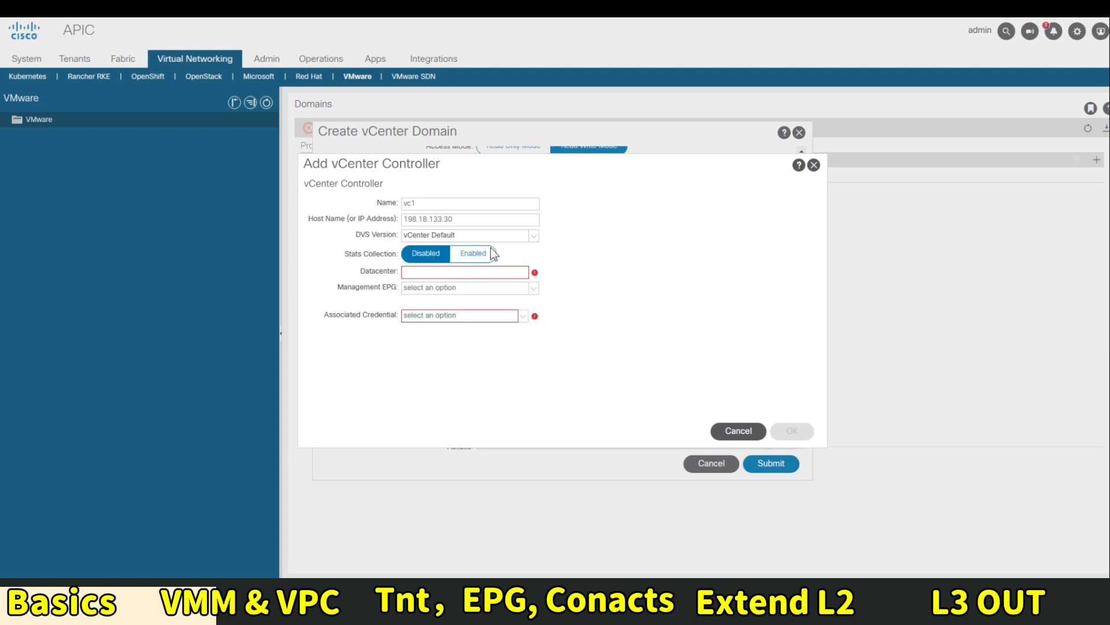
{"action": "left_click", "coordinate": [511, 272]}
{"action": "type", "text": "My-DC"}
{"action": "key", "text": "Tab"}
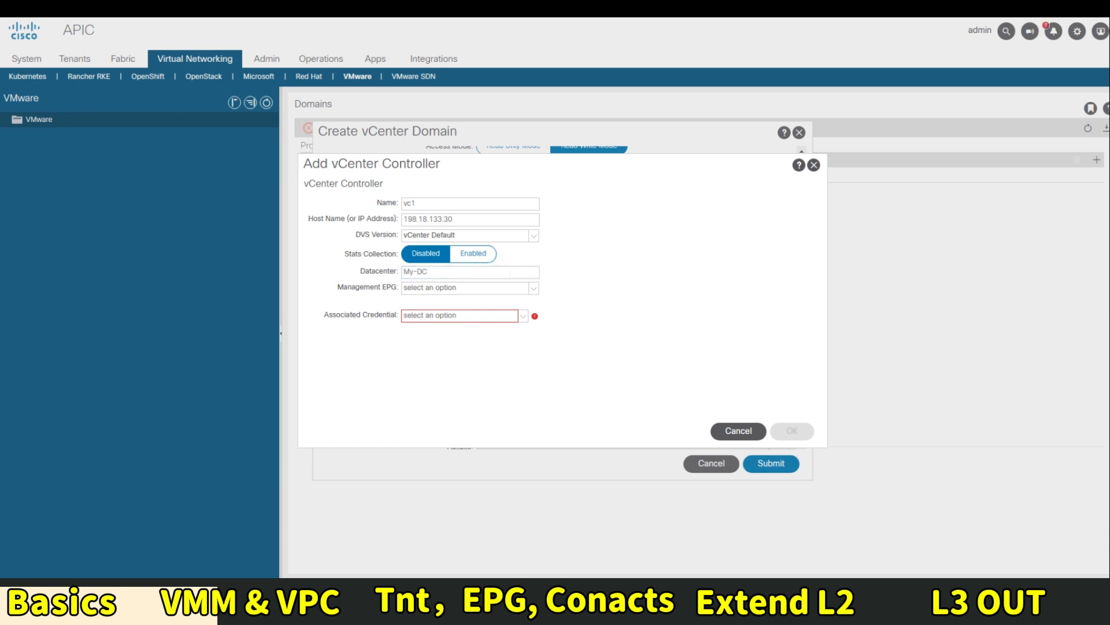
{"action": "left_click", "coordinate": [417, 316]}
{"action": "left_click", "coordinate": [459, 332]}
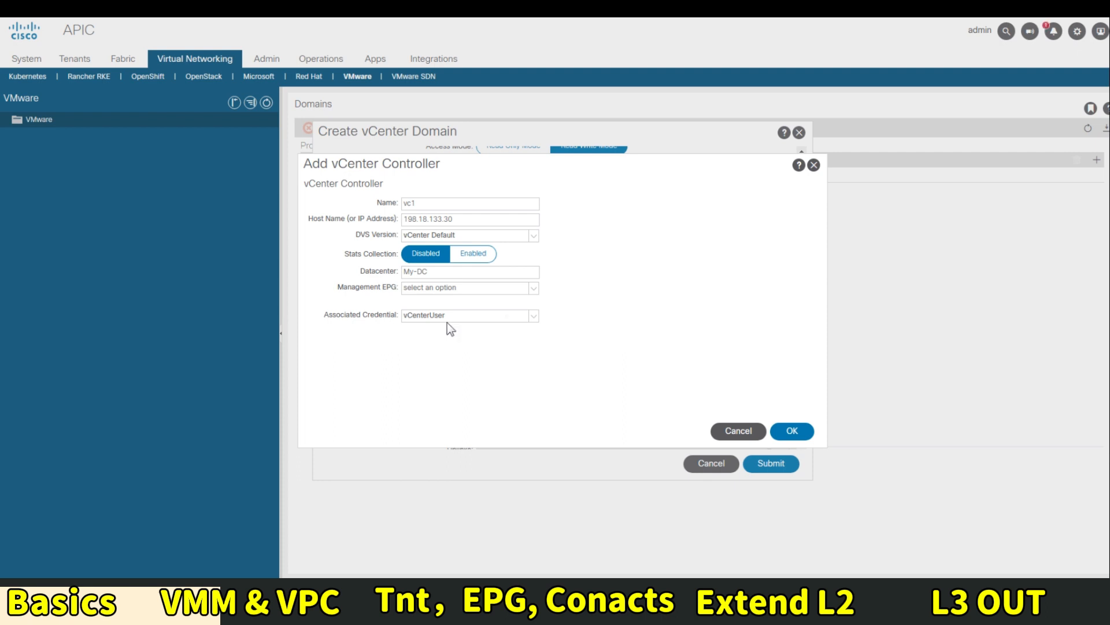
{"action": "left_click", "coordinate": [791, 431]}
Choose MAC Pinning+ port channel mode and LLDP vSwitch policy, then submit the My-vCenter domain
{"action": "scroll", "coordinate": [624, 389], "scroll_direction": "down", "scroll_amount": 3}
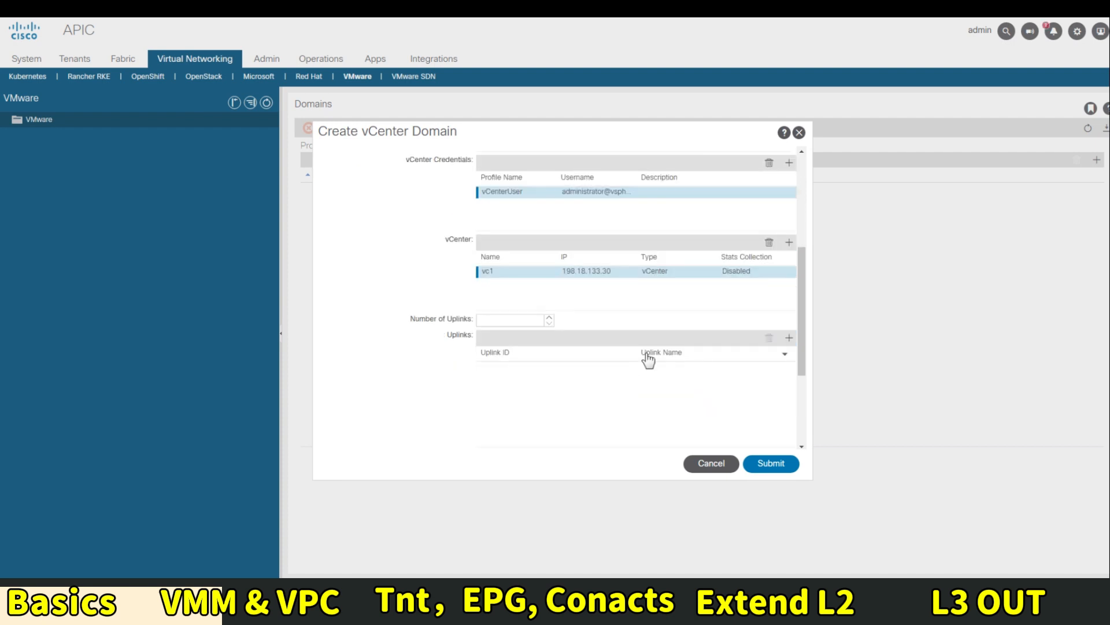
{"action": "scroll", "coordinate": [646, 358], "scroll_direction": "down", "scroll_amount": 3}
{"action": "scroll", "coordinate": [647, 355], "scroll_direction": "down", "scroll_amount": 1}
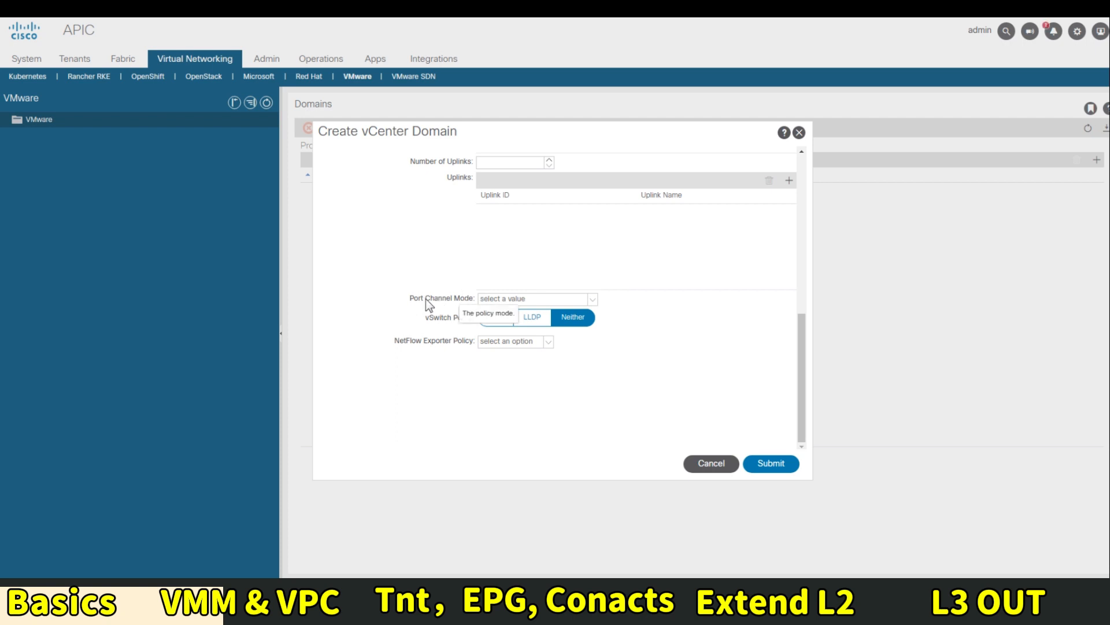
{"action": "left_click", "coordinate": [549, 299]}
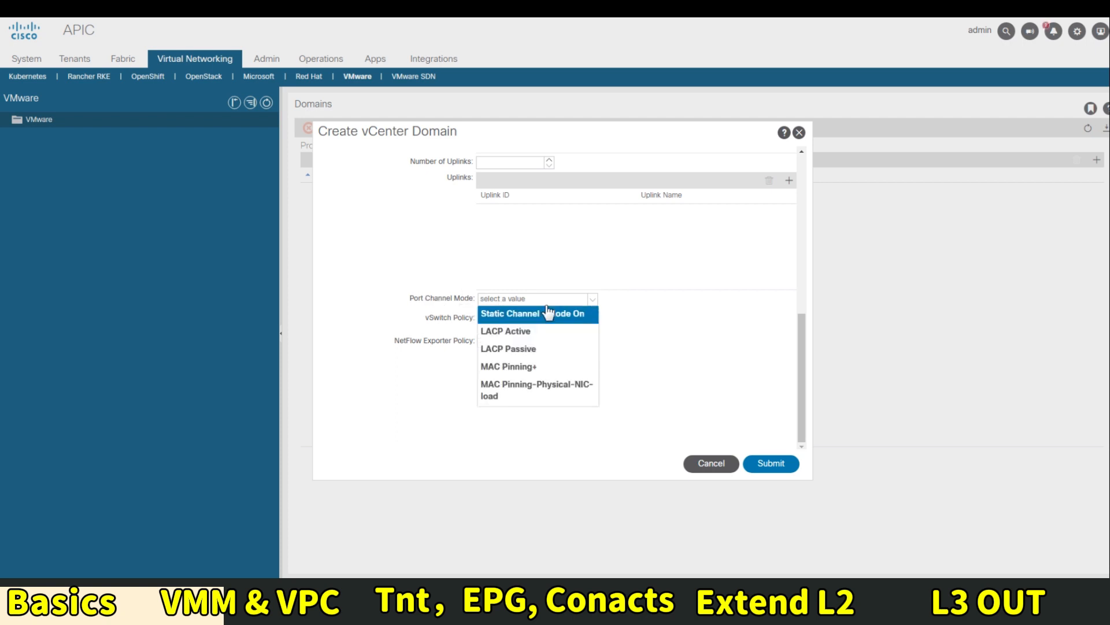
{"action": "left_click", "coordinate": [524, 369]}
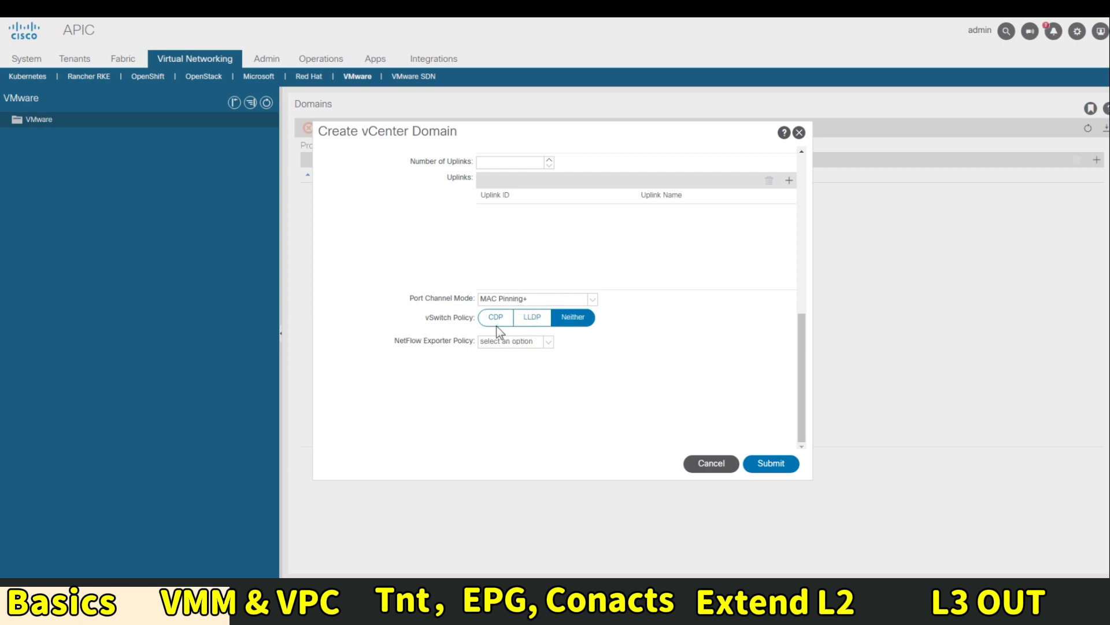
{"action": "left_click", "coordinate": [539, 317]}
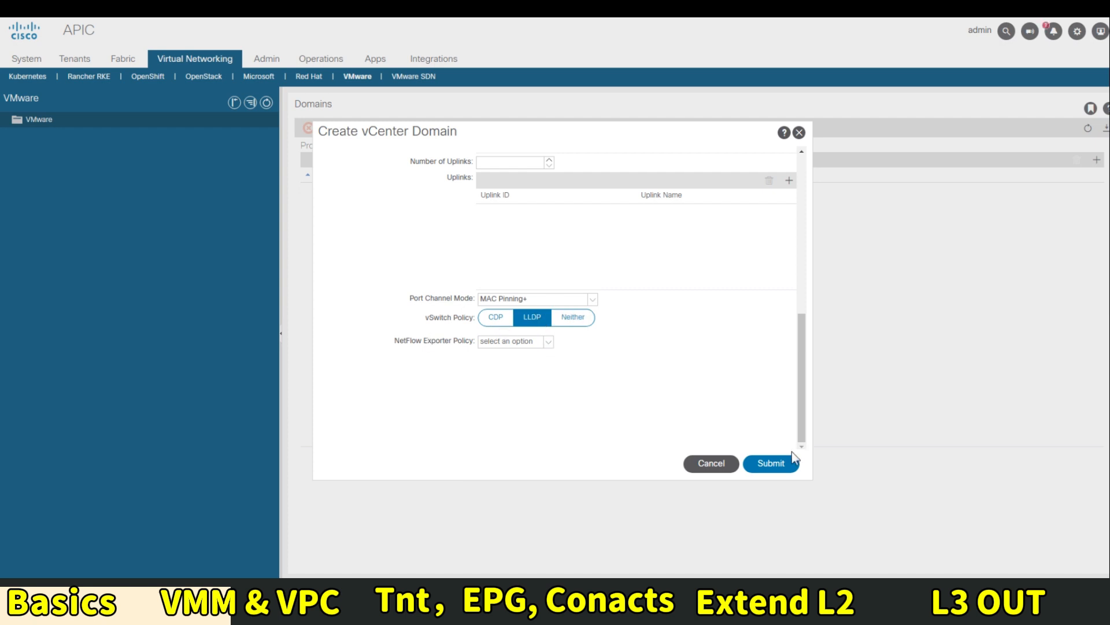
{"action": "left_click", "coordinate": [775, 464]}
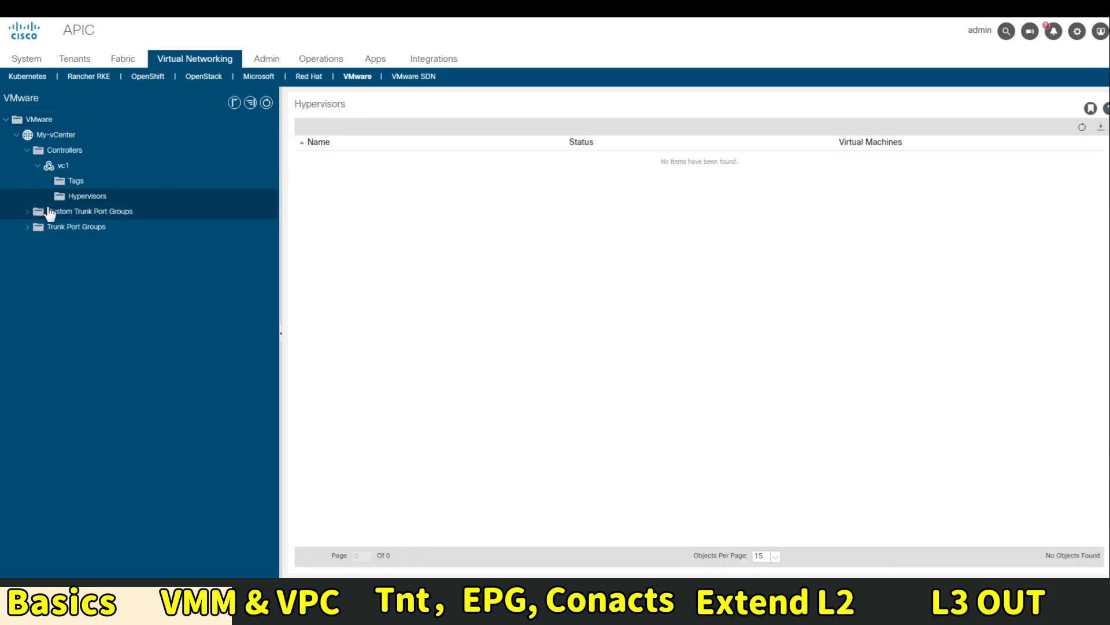
Check controller vc1's empty tags list, then return to the Fabric Access Policies overview
{"action": "left_click", "coordinate": [87, 182]}
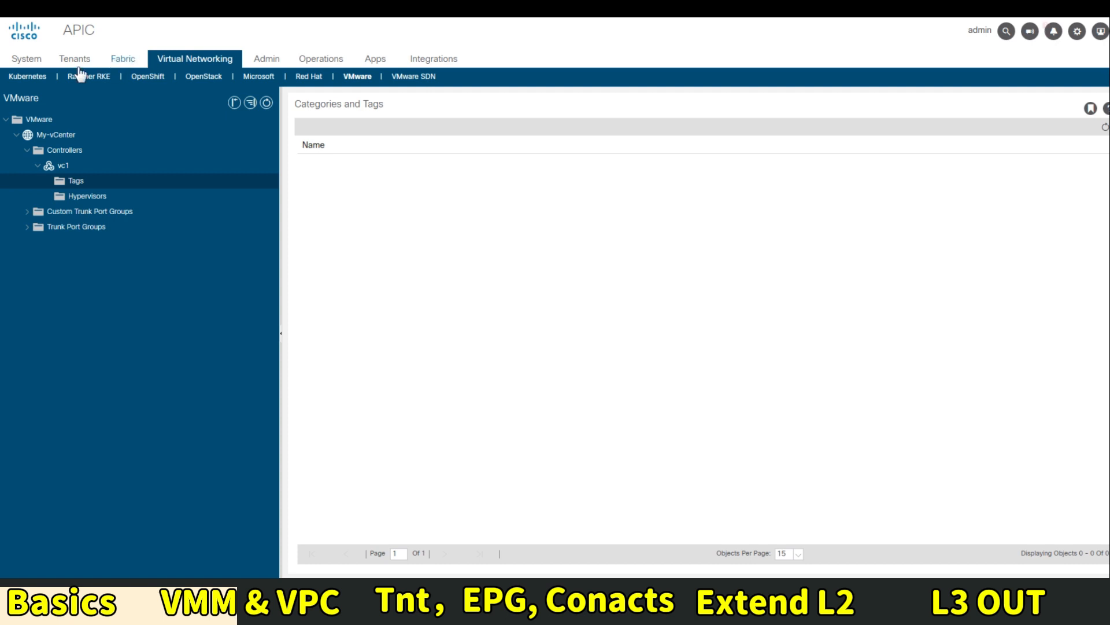
{"action": "left_click", "coordinate": [125, 61]}
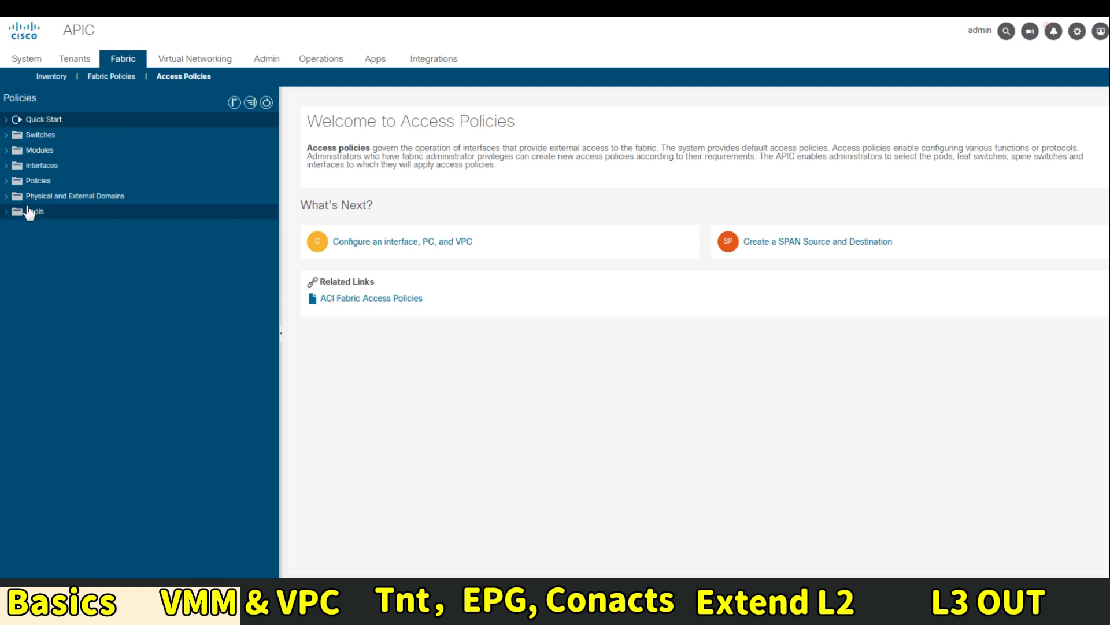
Under Leaf Interfaces > Policy Groups > VPC Interface, start group UCS_VMware using VmwareAEP
{"action": "left_click", "coordinate": [8, 166]}
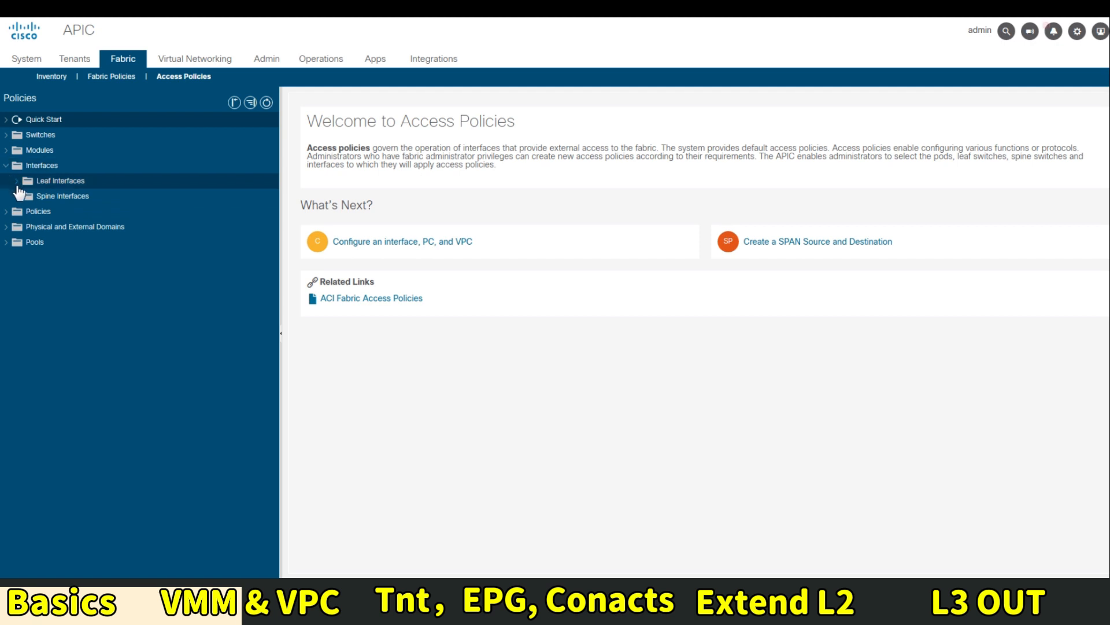
{"action": "left_click", "coordinate": [18, 184]}
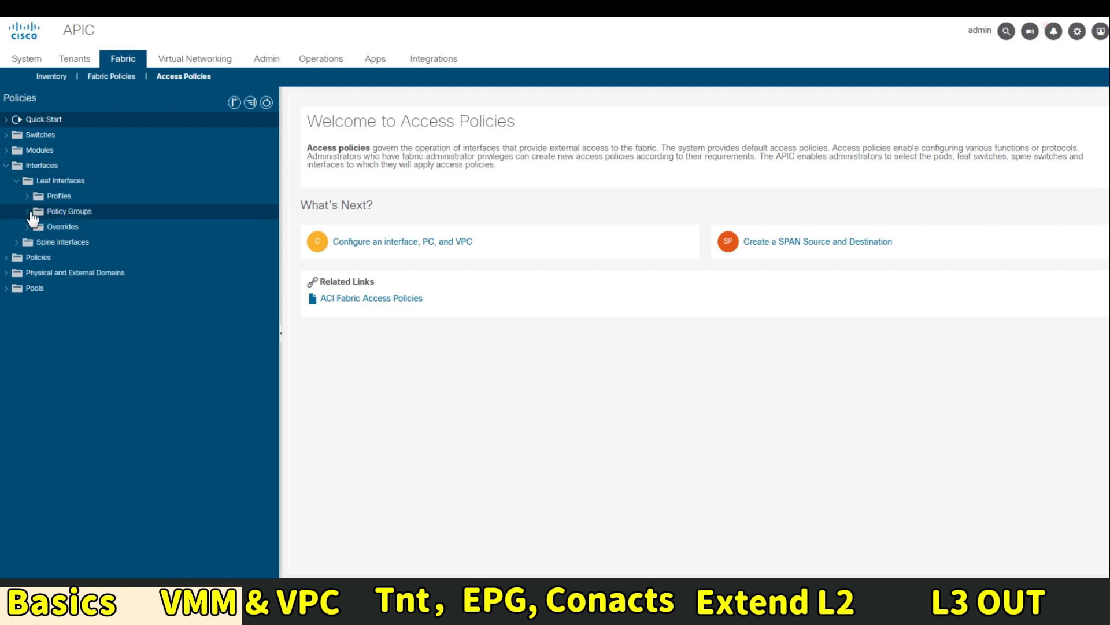
{"action": "left_click", "coordinate": [29, 211]}
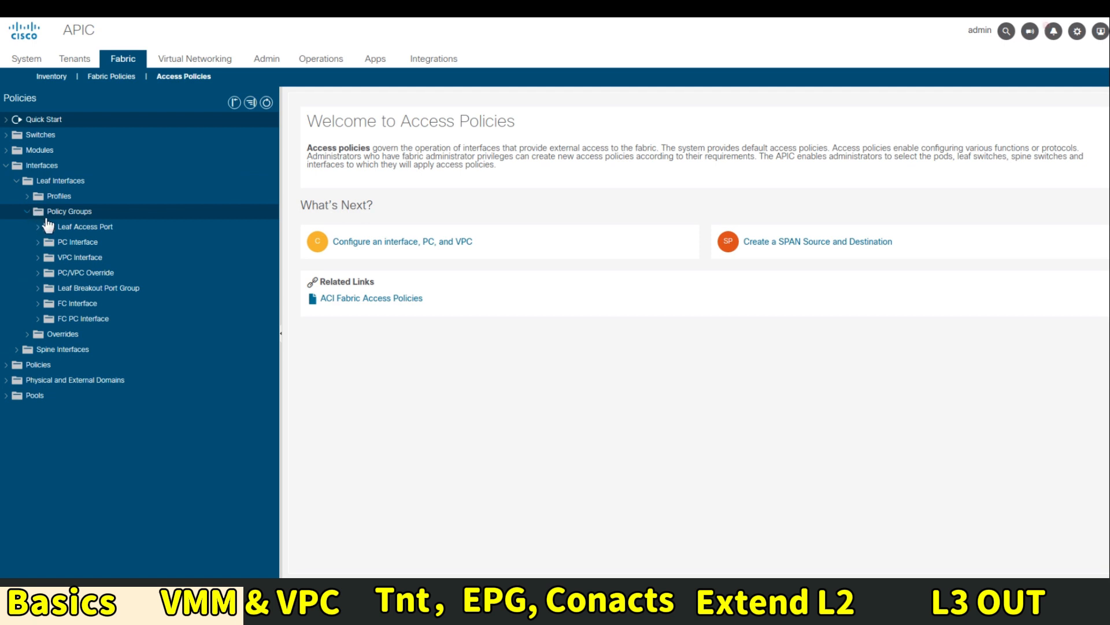
{"action": "left_click", "coordinate": [81, 260]}
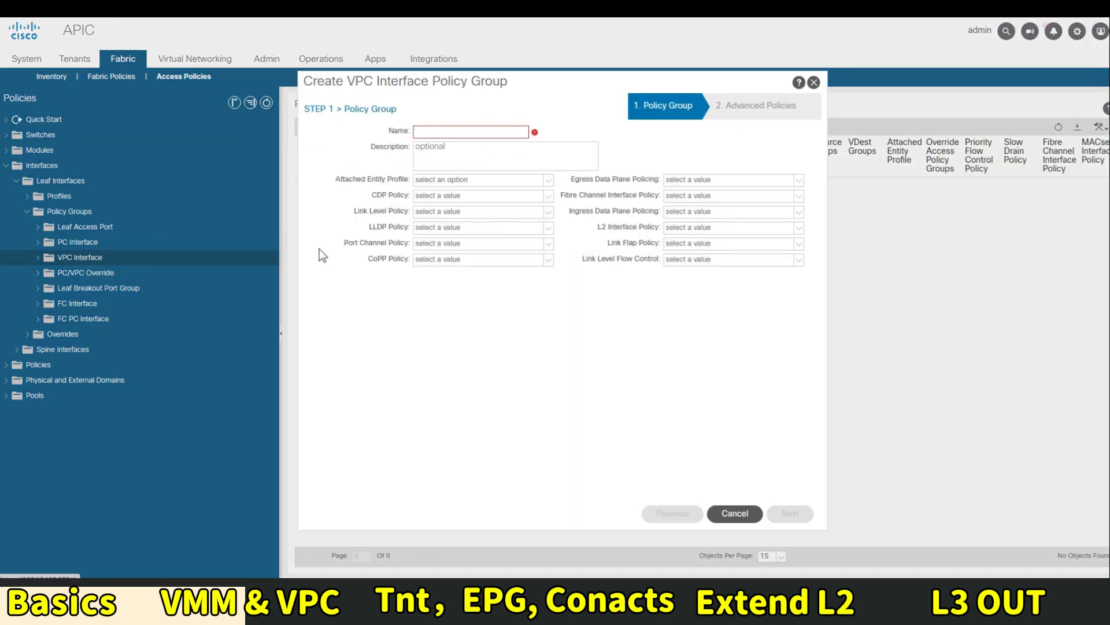
{"action": "left_click", "coordinate": [452, 132]}
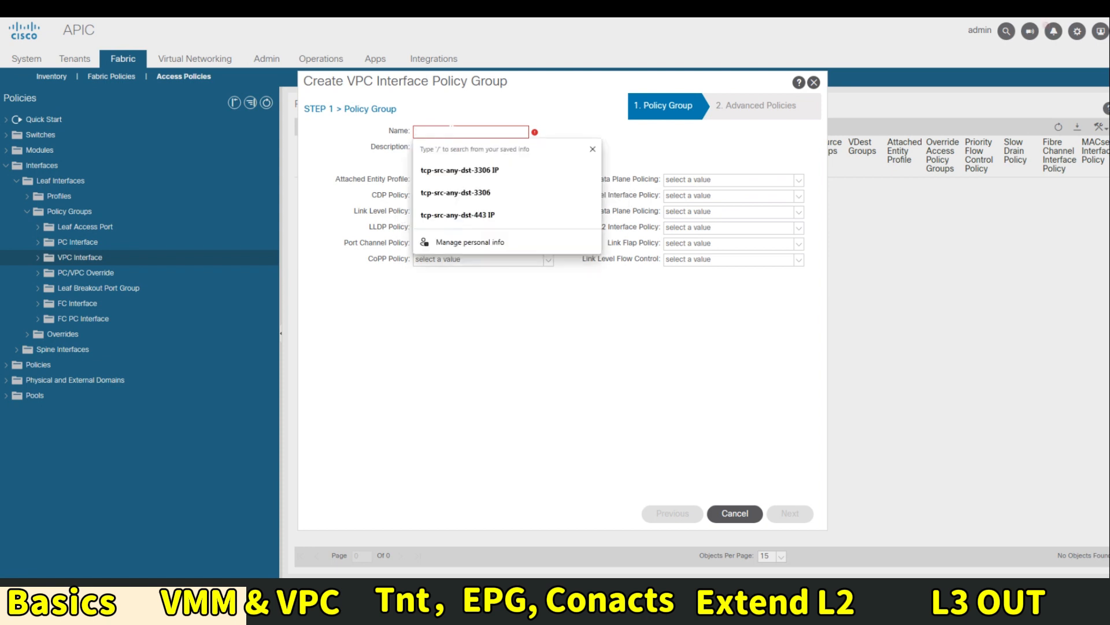
{"action": "type", "text": "U"}
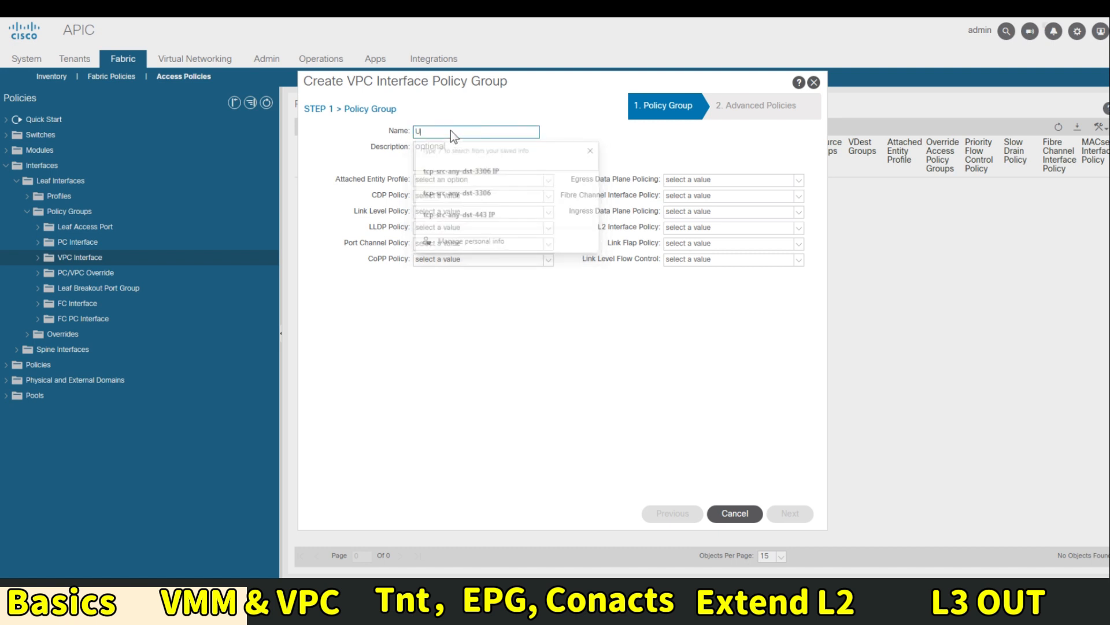
{"action": "type", "text": "CS_"}
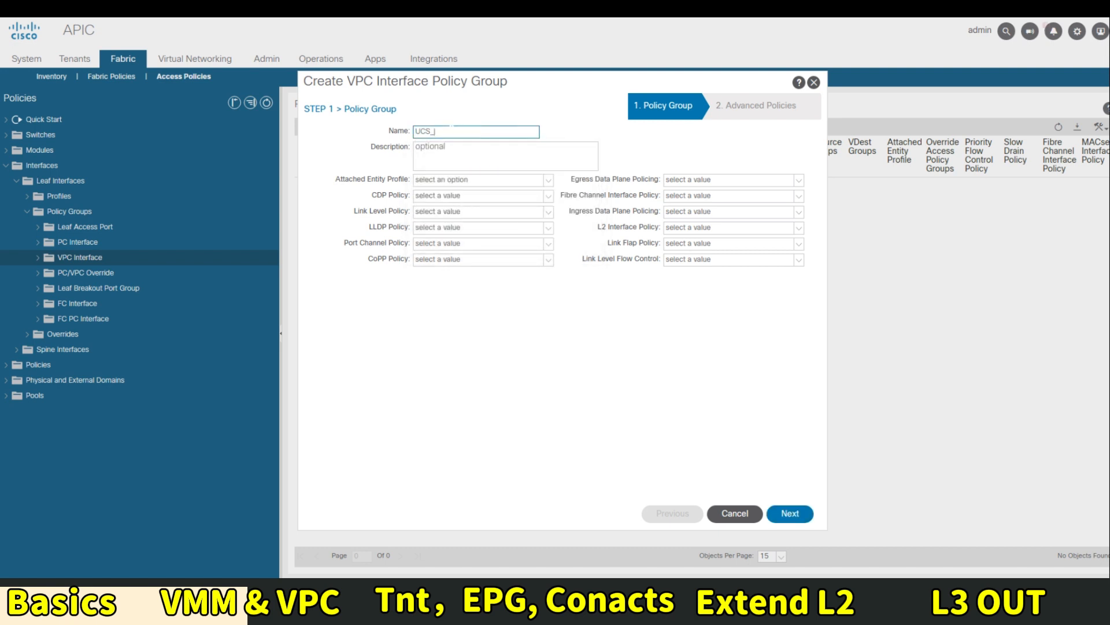
{"action": "type", "text": "VMware"}
{"action": "key", "text": "Tab"}
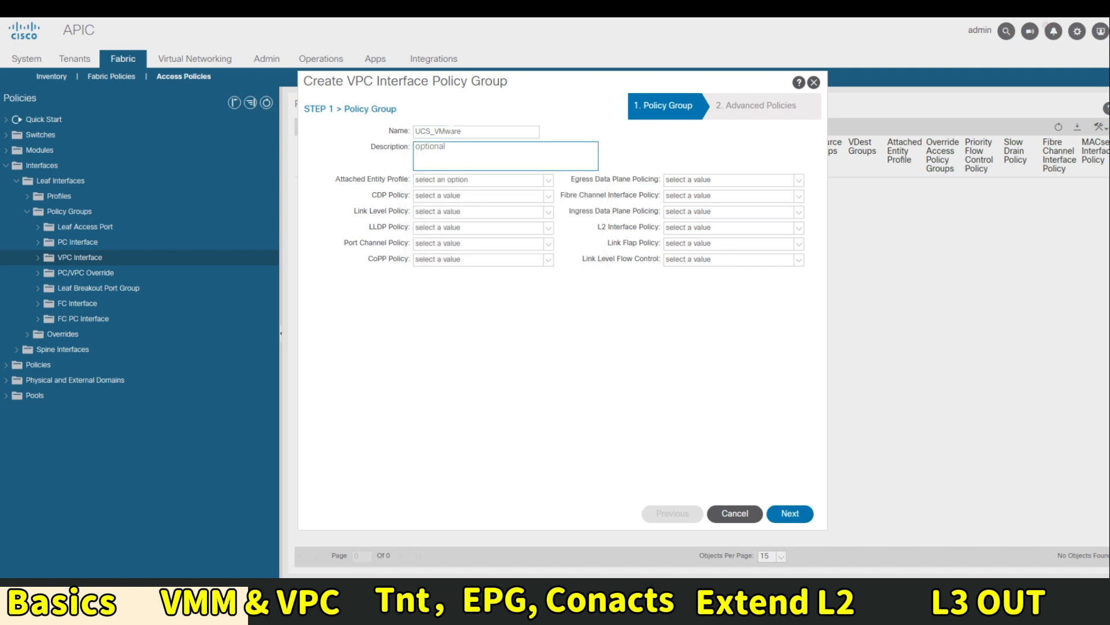
{"action": "left_click", "coordinate": [449, 180]}
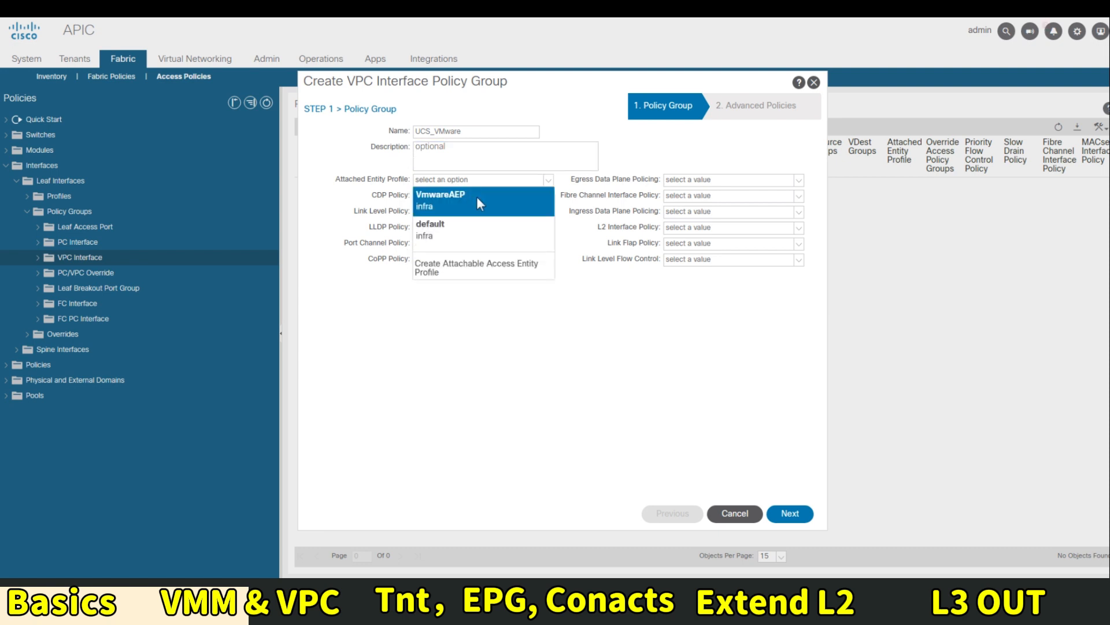
{"action": "left_click", "coordinate": [461, 209]}
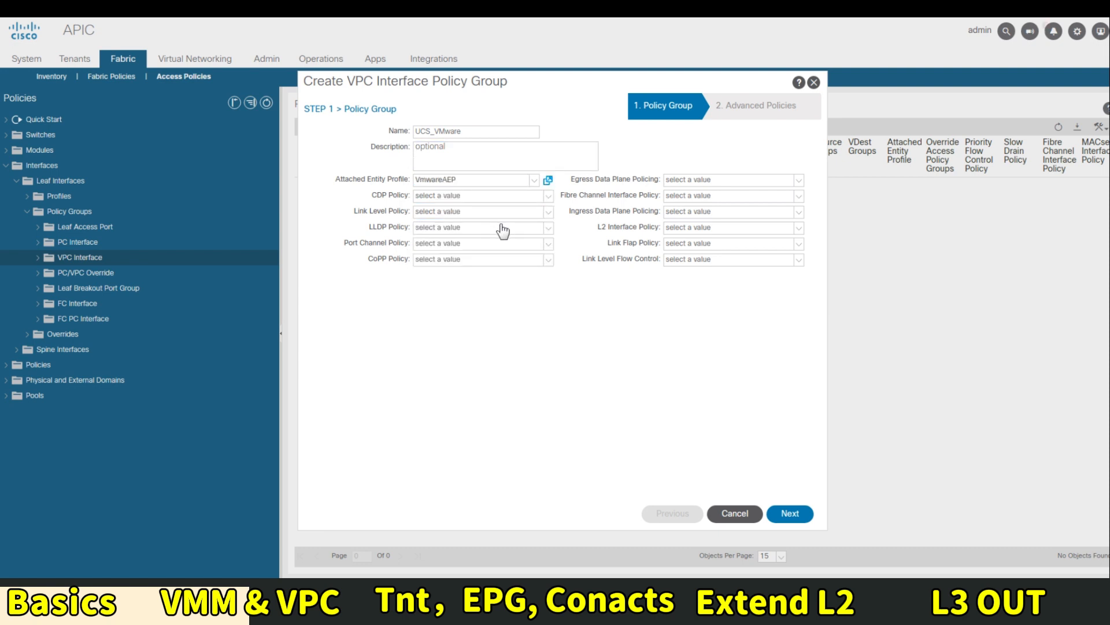
{"action": "left_click", "coordinate": [438, 197]}
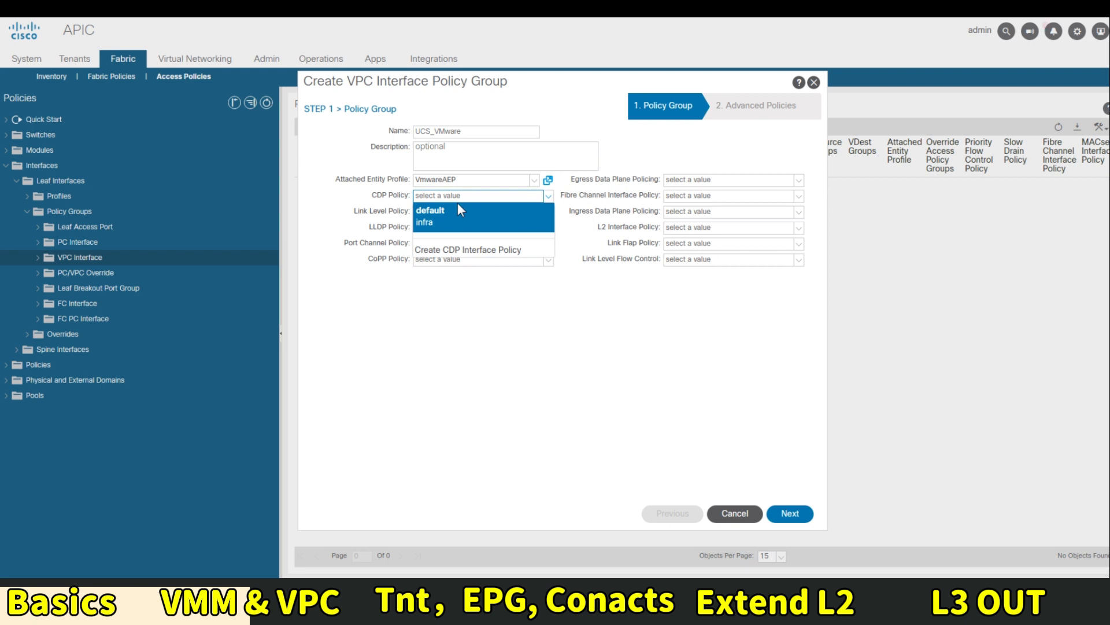
Create a new CDP interface policy named CDP-ON for the UCS_VMware group
{"action": "left_click", "coordinate": [468, 249]}
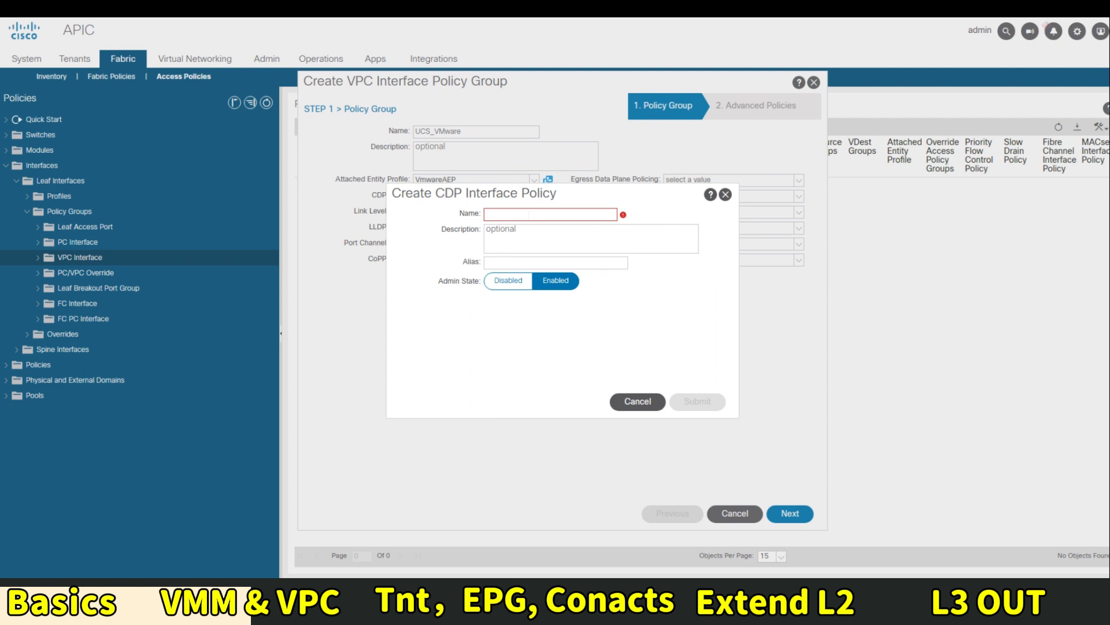
{"action": "type", "text": "CDP-ON"}
{"action": "key", "text": "Tab"}
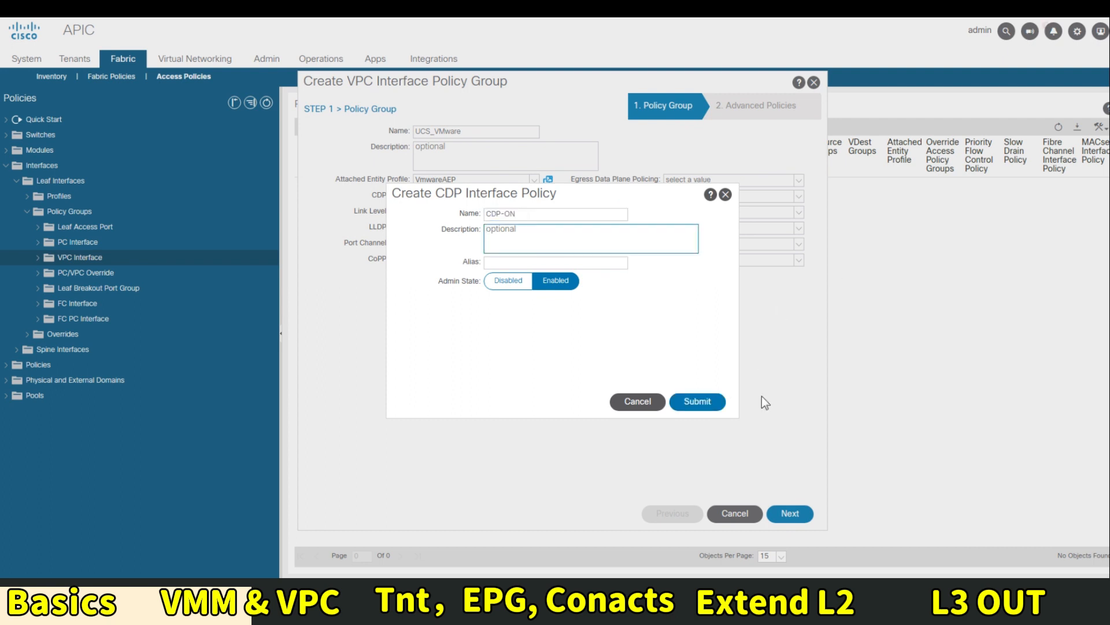
{"action": "left_click", "coordinate": [700, 401]}
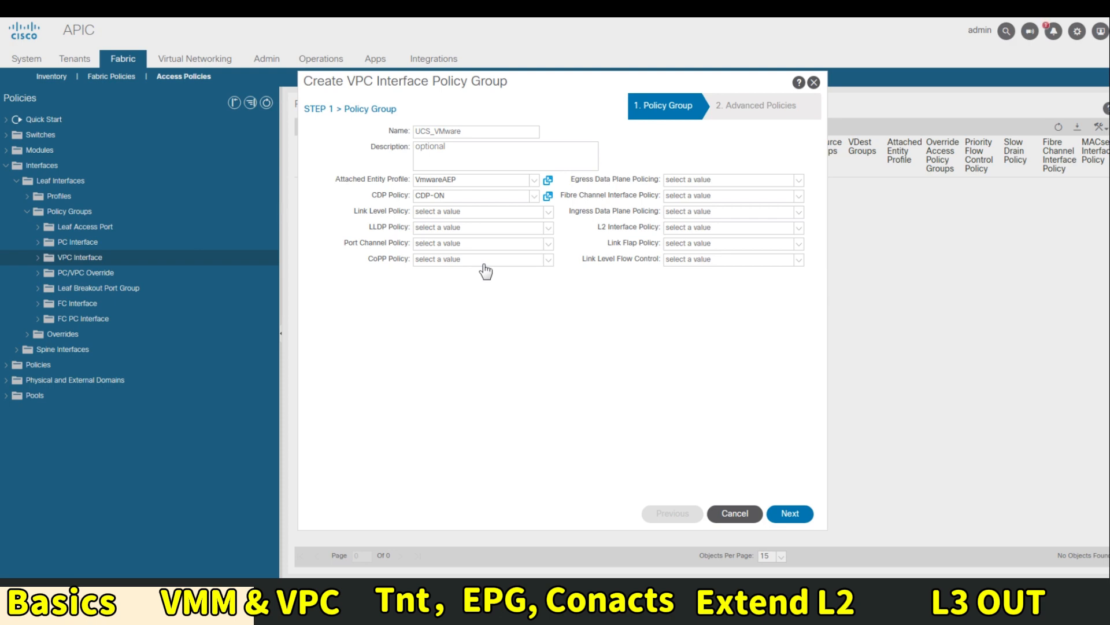
Create and apply a new LLDP interface policy named LLDP-On
{"action": "left_click", "coordinate": [435, 229]}
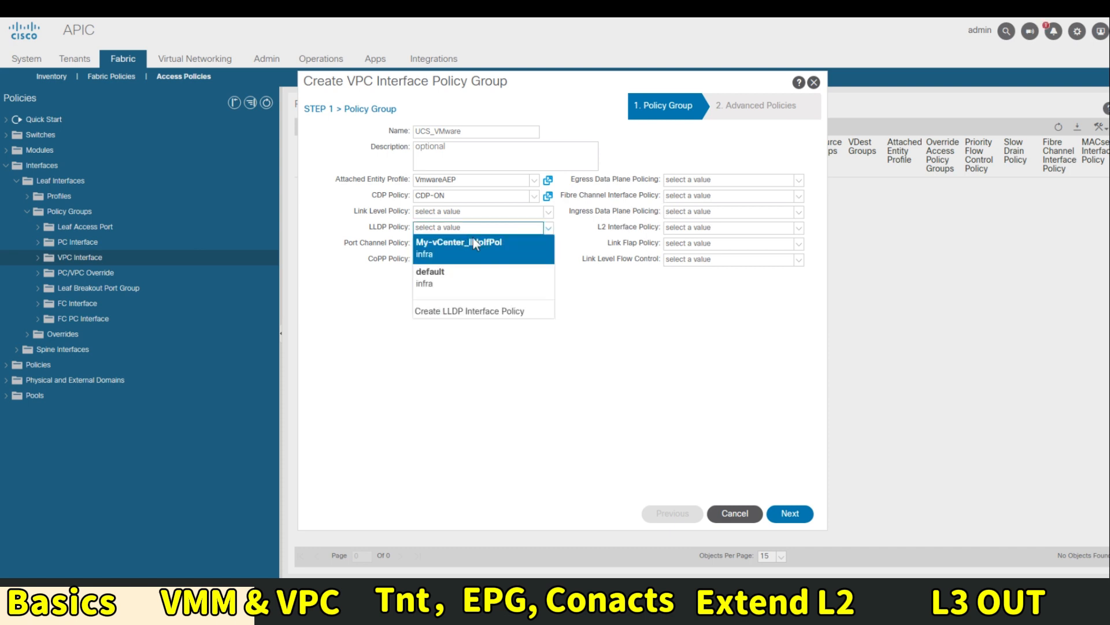
{"action": "left_click", "coordinate": [463, 311]}
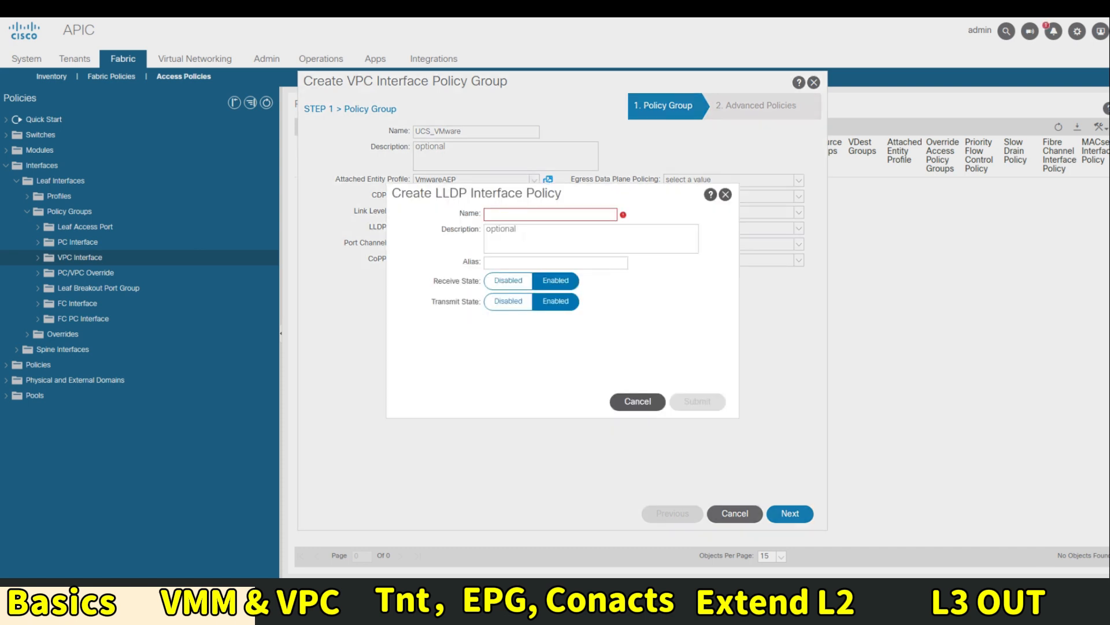
{"action": "left_click", "coordinate": [550, 214]}
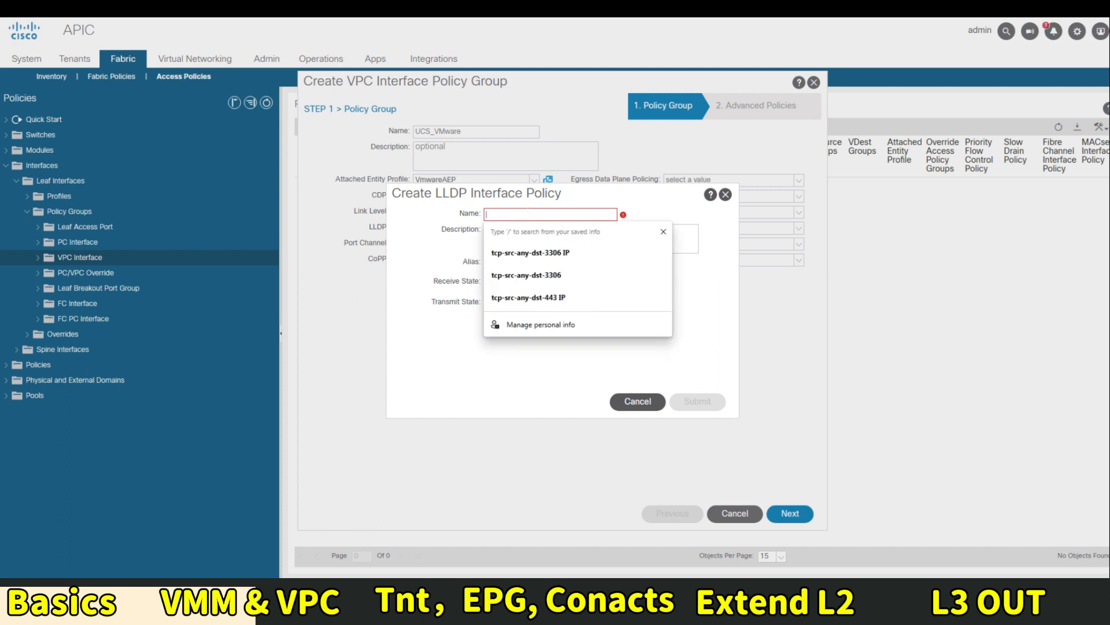
{"action": "type", "text": "LLDP"}
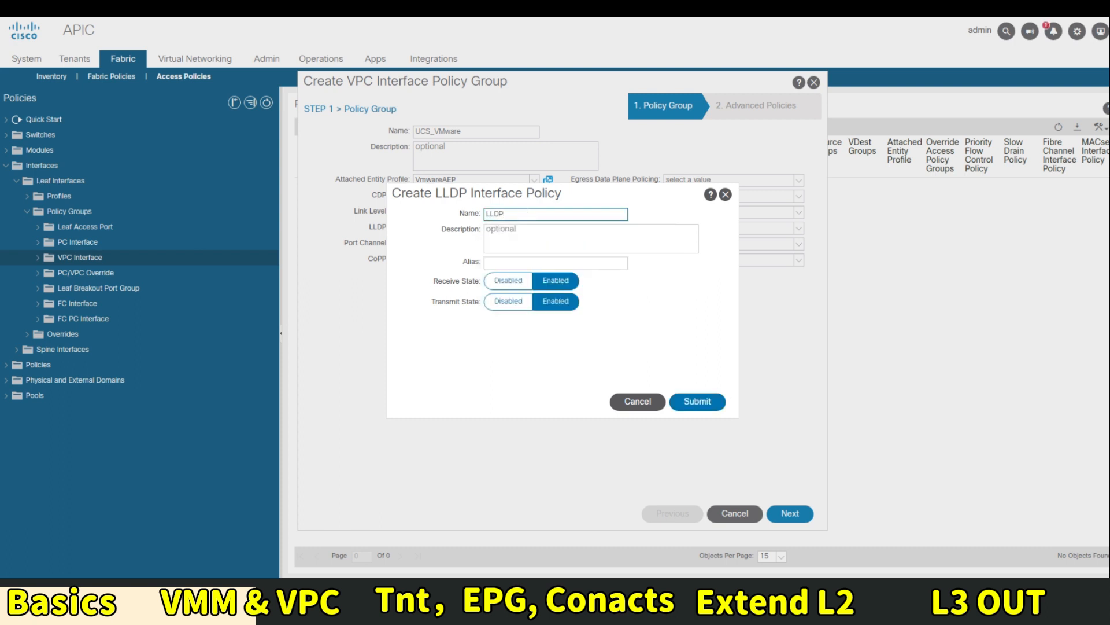
{"action": "type", "text": "_EN"}
{"action": "key", "text": "BackSpace"}
{"action": "key", "text": "BackSpace"}
{"action": "key", "text": "BackSpace"}
{"action": "type", "text": "-OM"}
{"action": "key", "text": "BackSpace"}
{"action": "type", "text": "n"}
{"action": "left_click", "coordinate": [696, 405]}
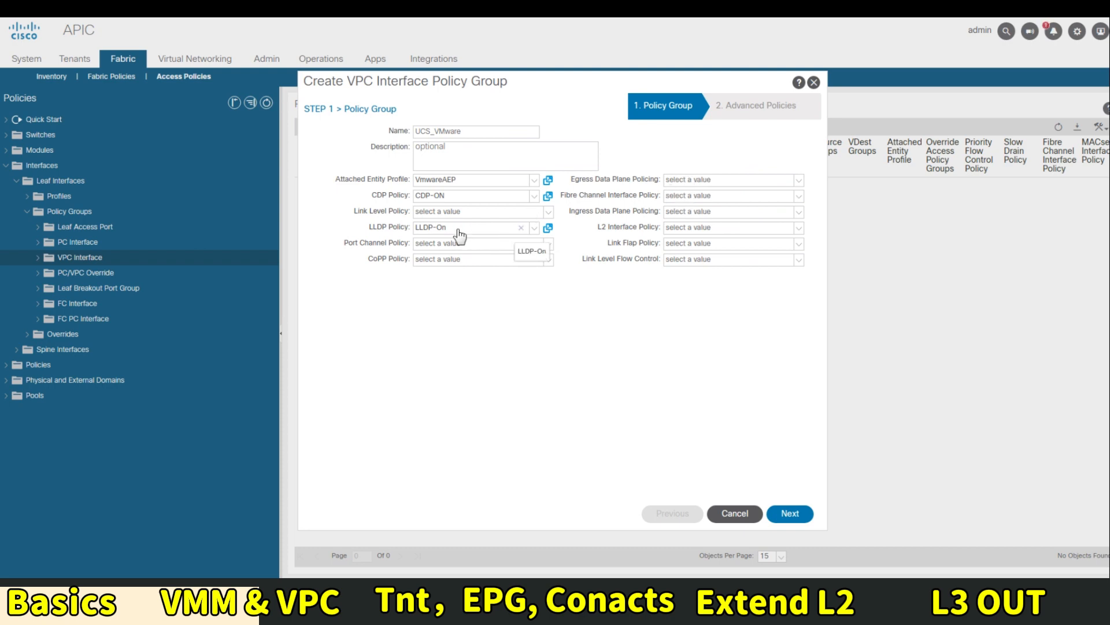
{"action": "left_click", "coordinate": [444, 212]}
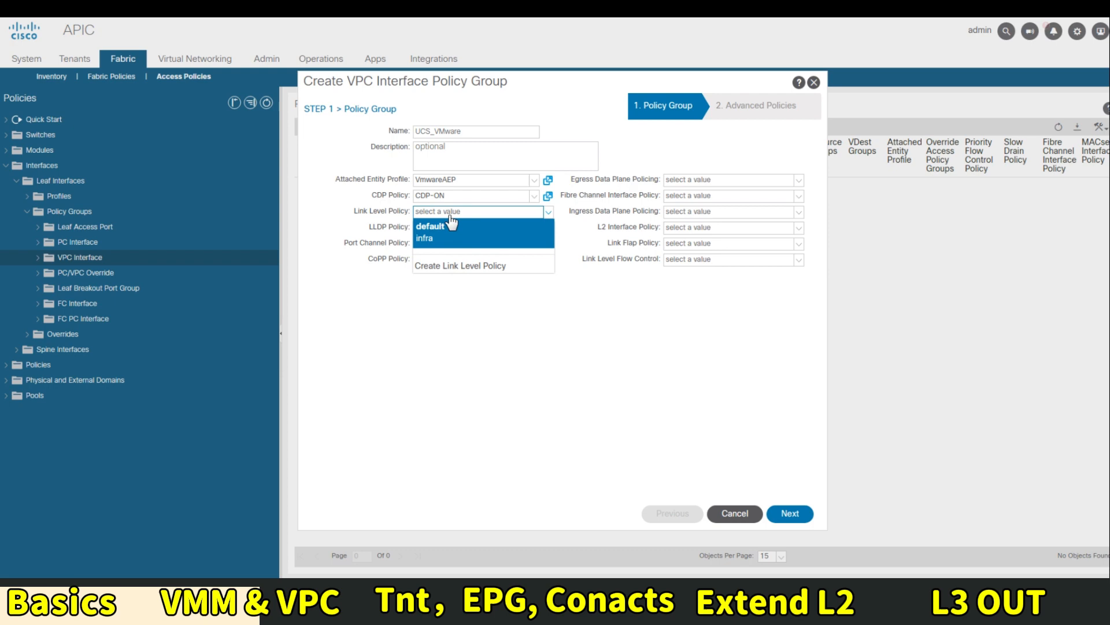
Create link level policy 10Gpbs with speed 10 Gbps and auto negotiation off
{"action": "left_click", "coordinate": [451, 267]}
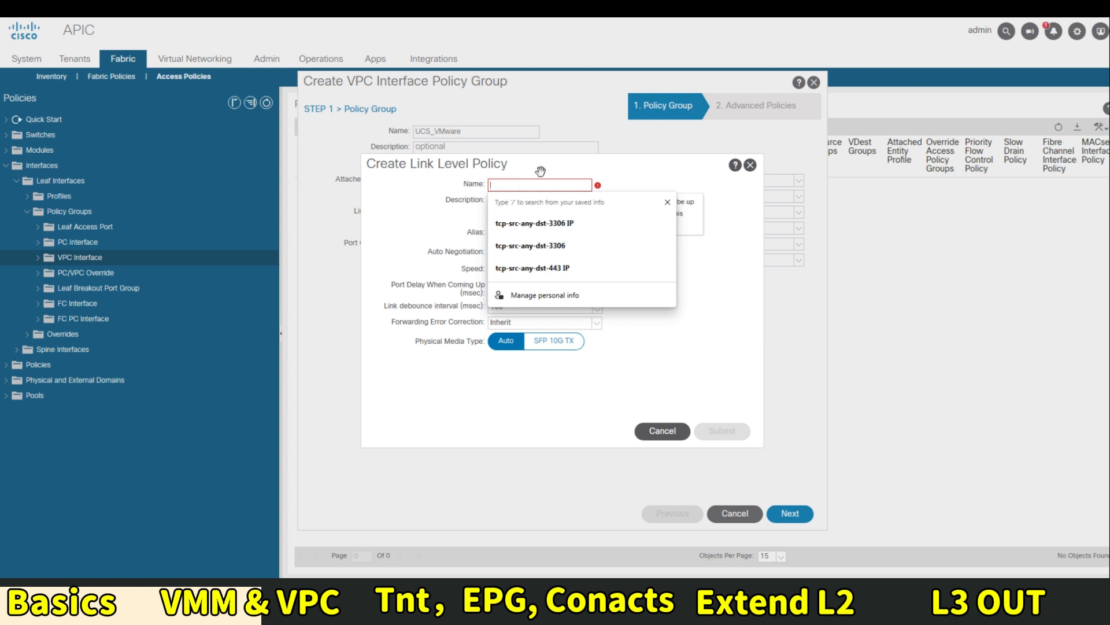
{"action": "left_click", "coordinate": [450, 210]}
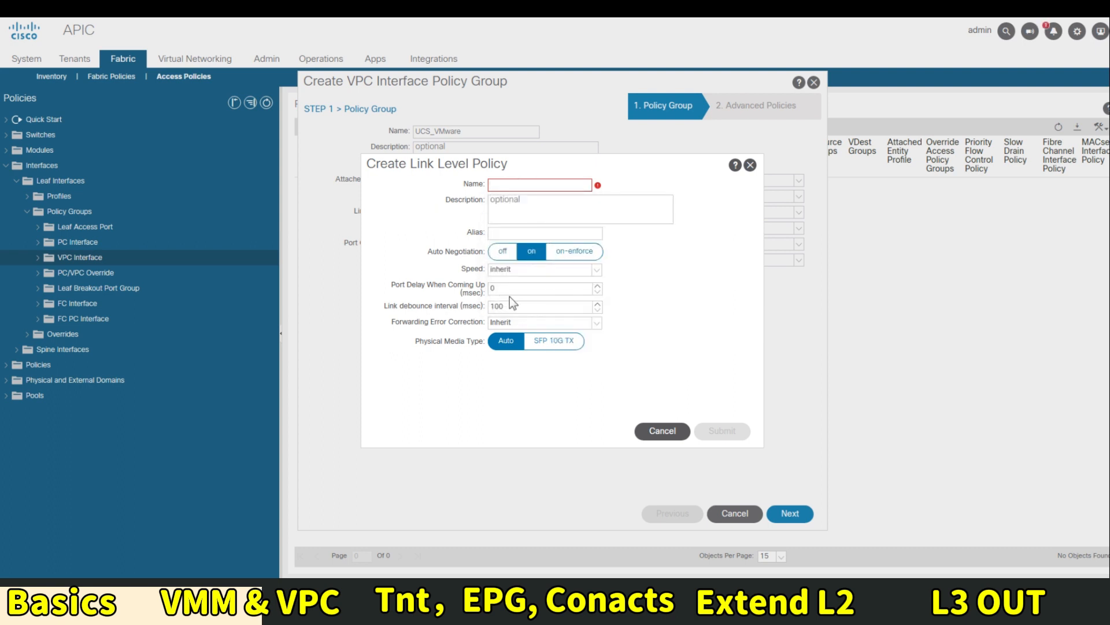
{"action": "left_click", "coordinate": [513, 269]}
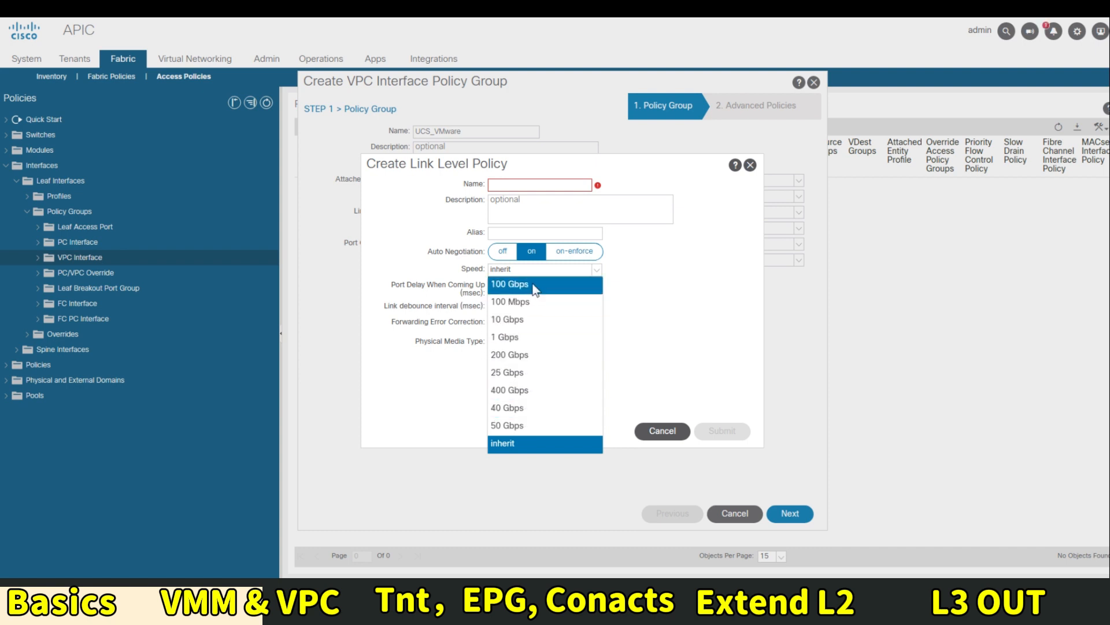
{"action": "left_click", "coordinate": [523, 320]}
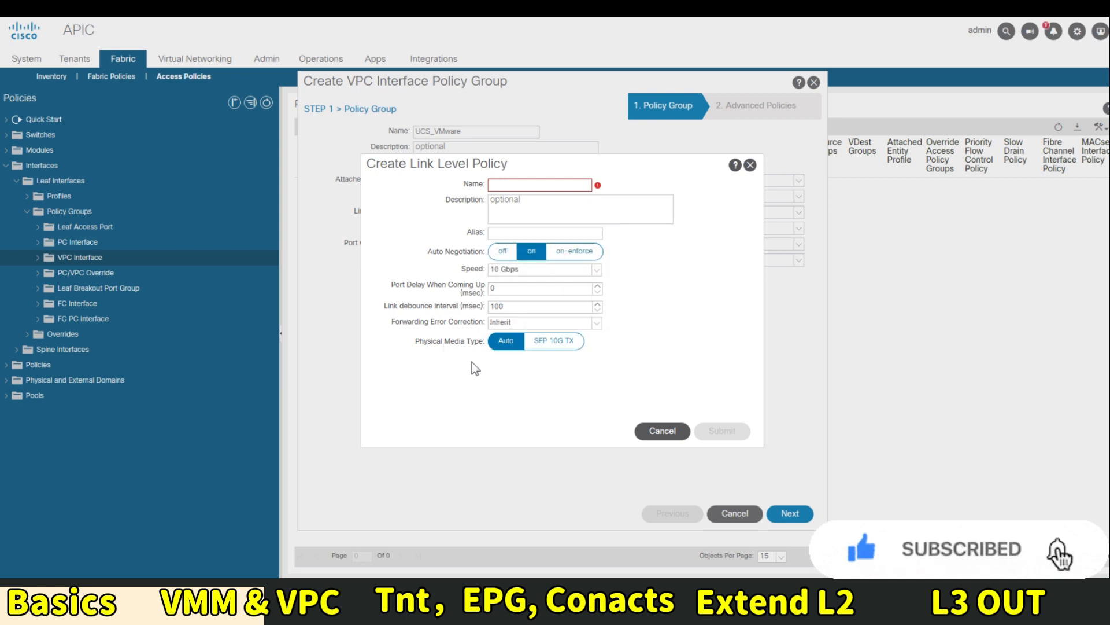
{"action": "left_click", "coordinate": [502, 252]}
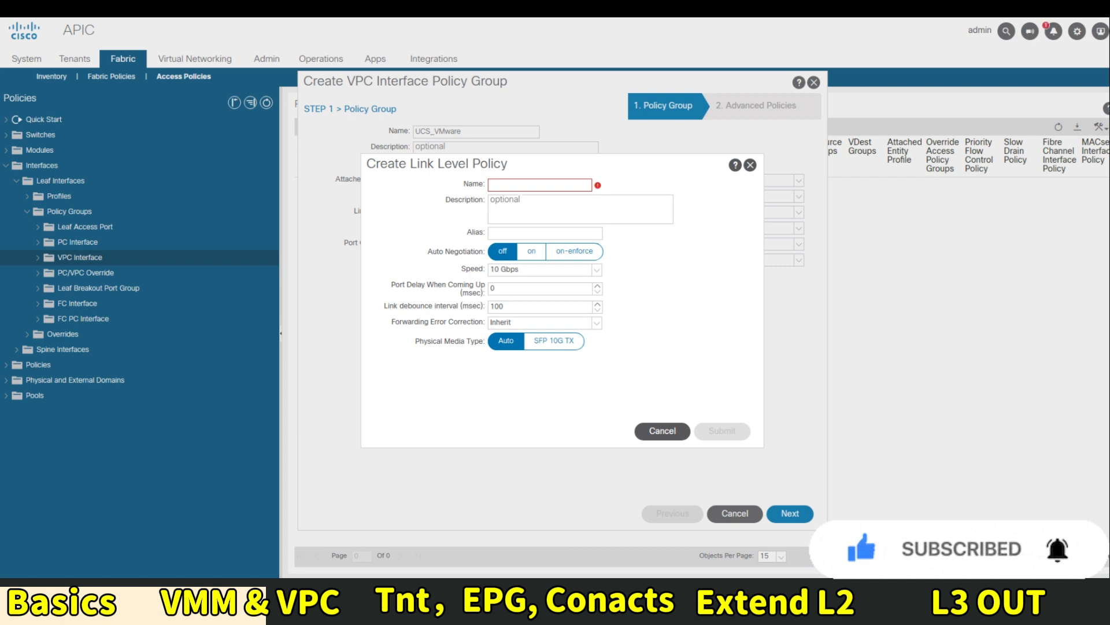
{"action": "left_click", "coordinate": [522, 185]}
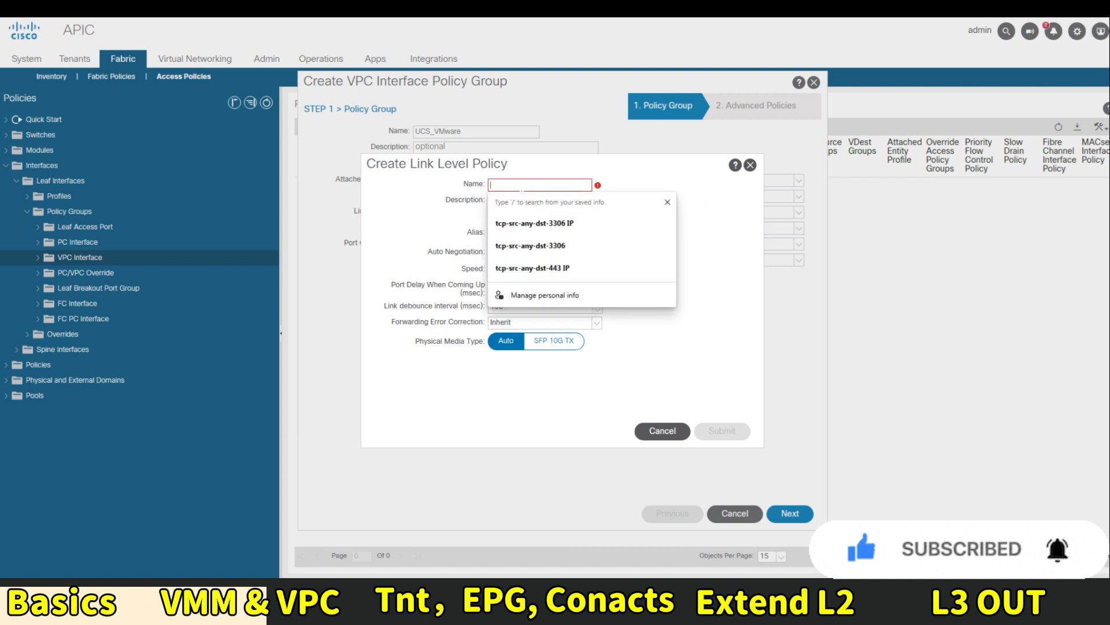
{"action": "type", "text": "10Gpb"}
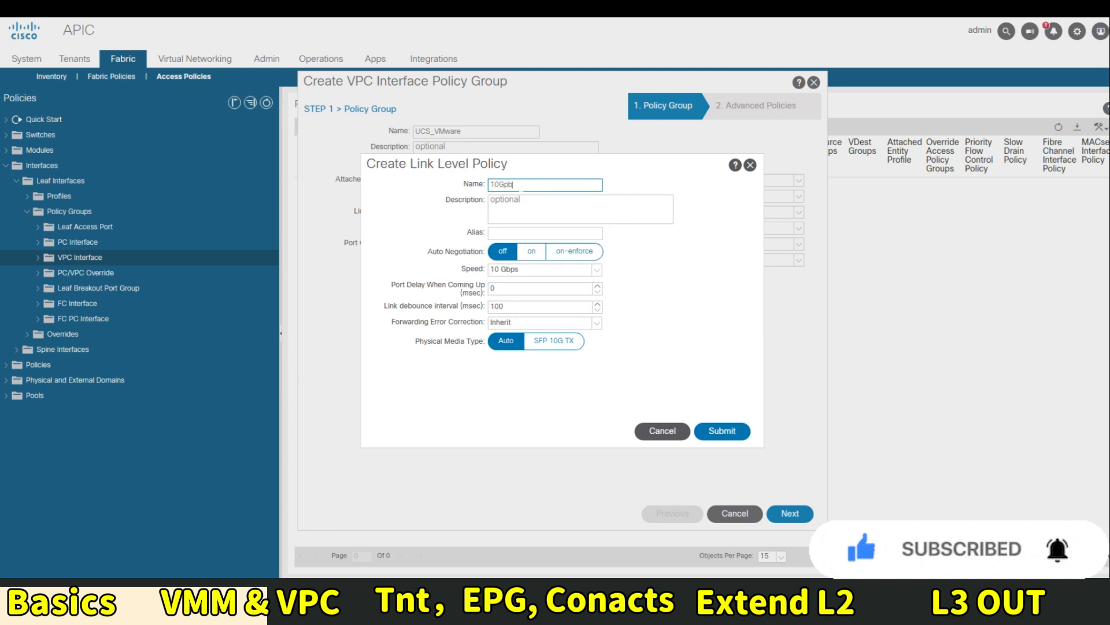
{"action": "type", "text": "s"}
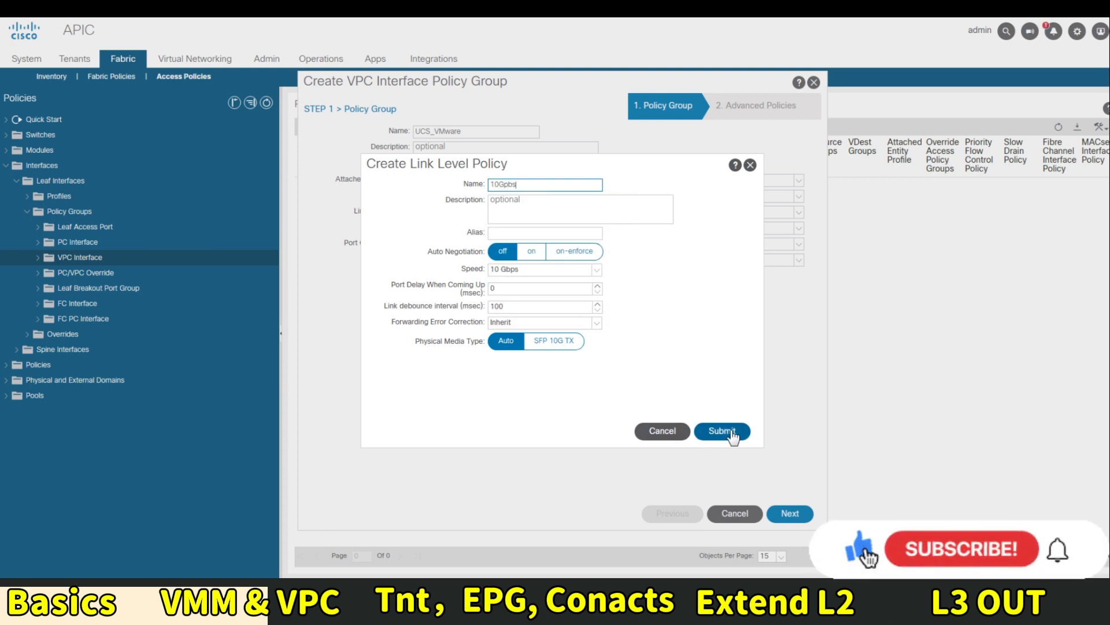
{"action": "left_click", "coordinate": [730, 434]}
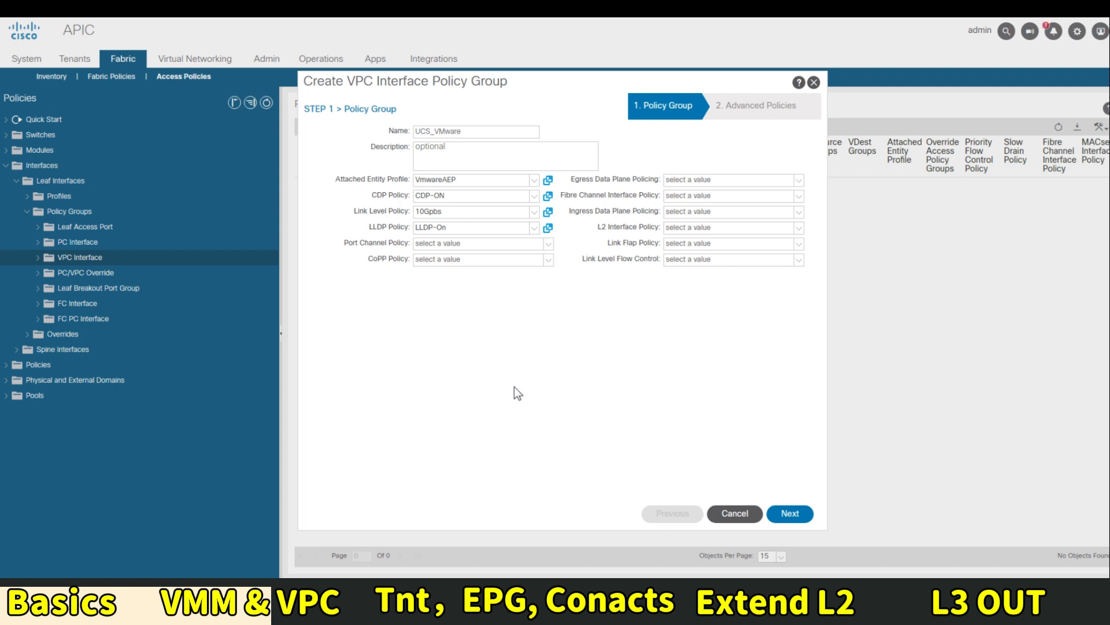
Create port channel policy LACP-active in LACP Active mode and assign it to UCS_VMware
{"action": "left_click", "coordinate": [463, 244]}
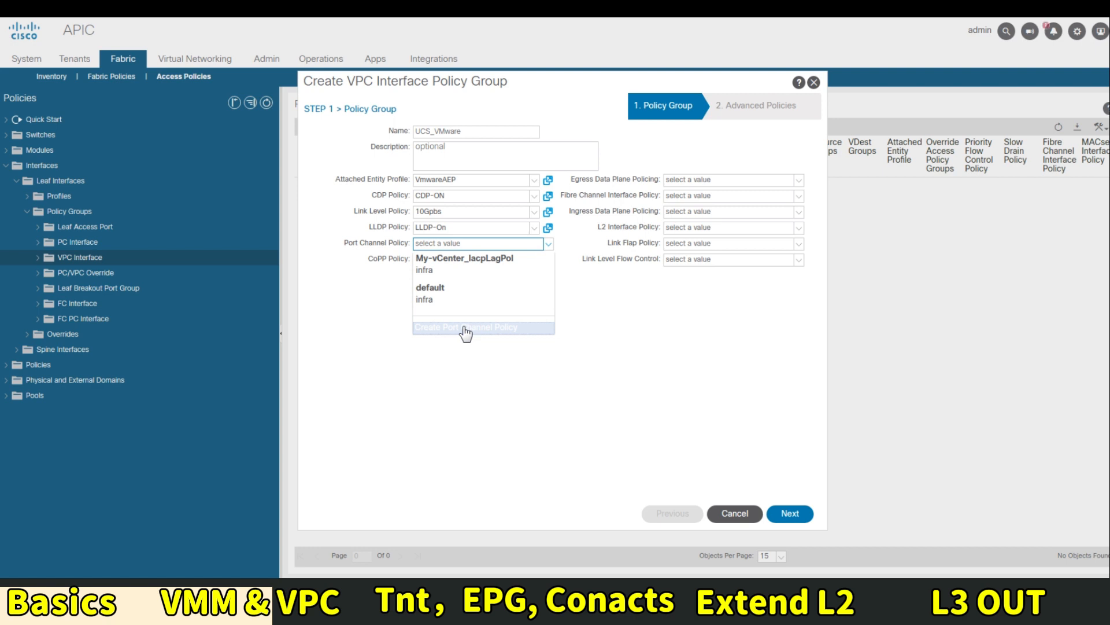
{"action": "left_click", "coordinate": [465, 328]}
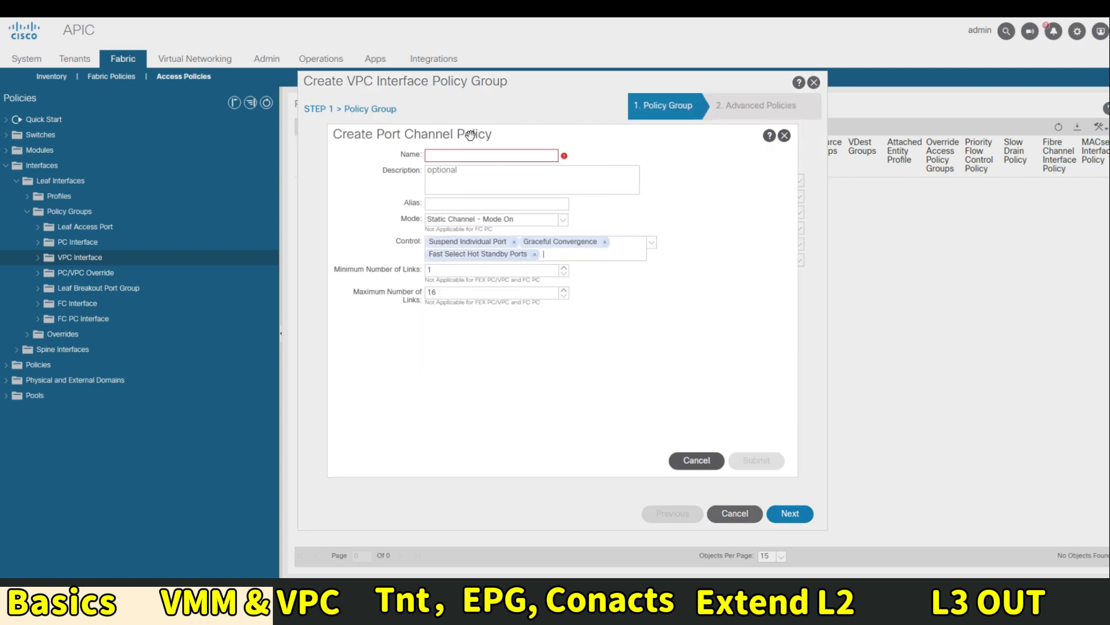
{"action": "type", "text": "LA"}
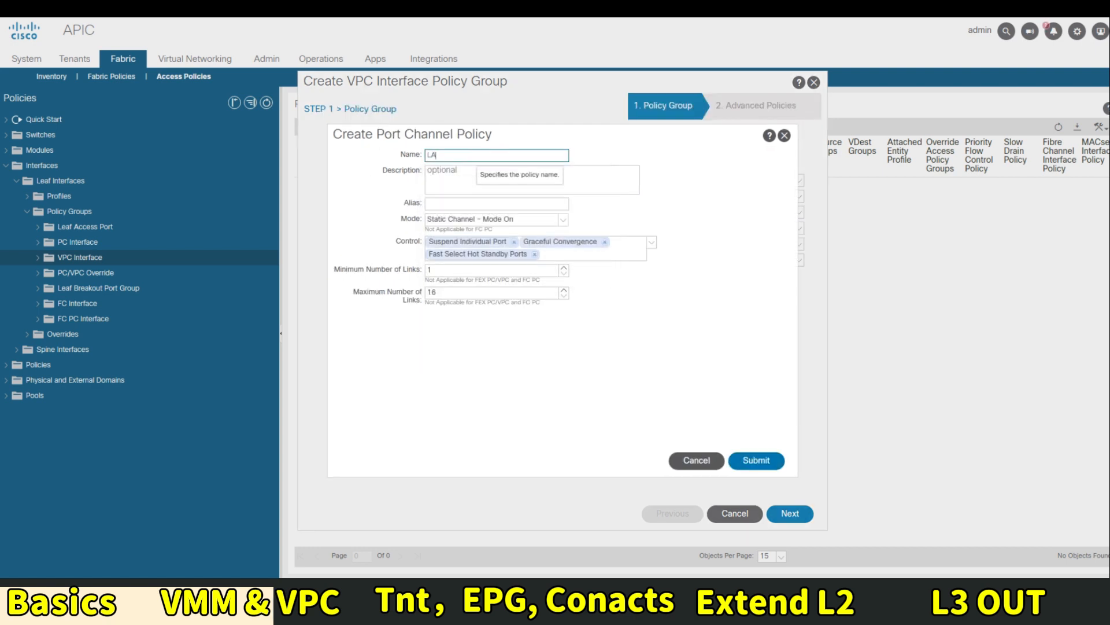
{"action": "type", "text": "CP-active"}
{"action": "key", "text": "Tab"}
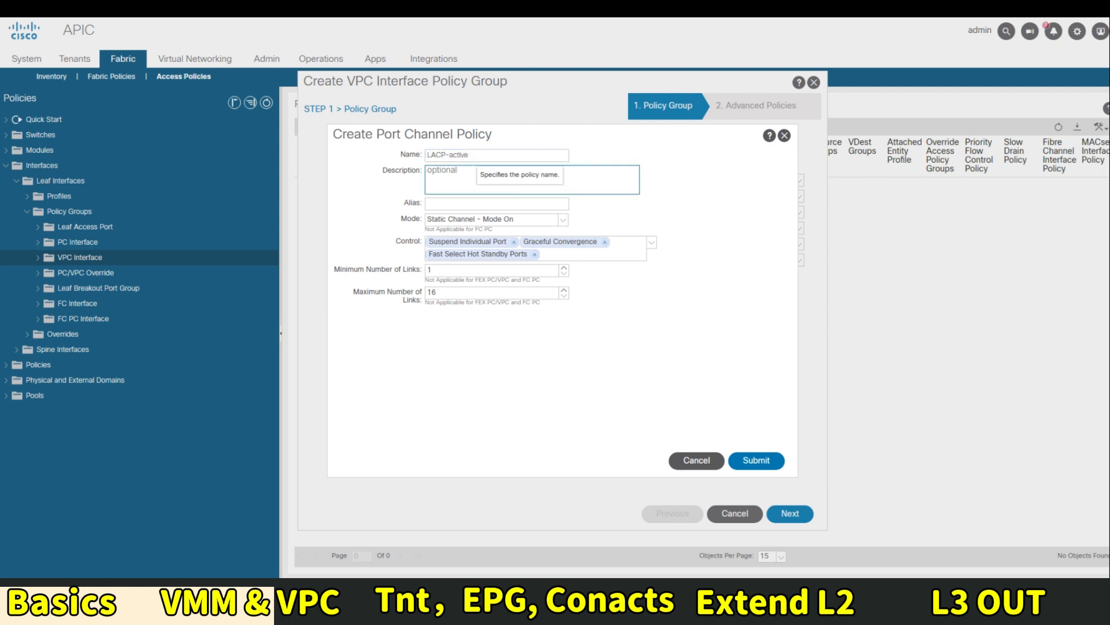
{"action": "left_click", "coordinate": [498, 221]}
{"action": "left_click", "coordinate": [473, 256]}
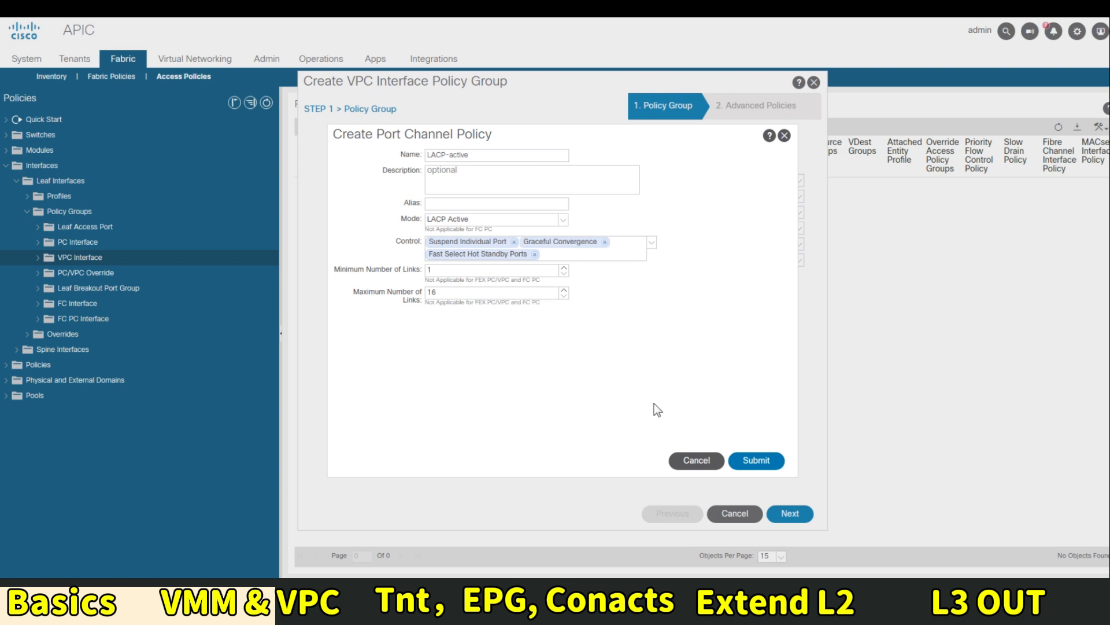
{"action": "left_click", "coordinate": [756, 460]}
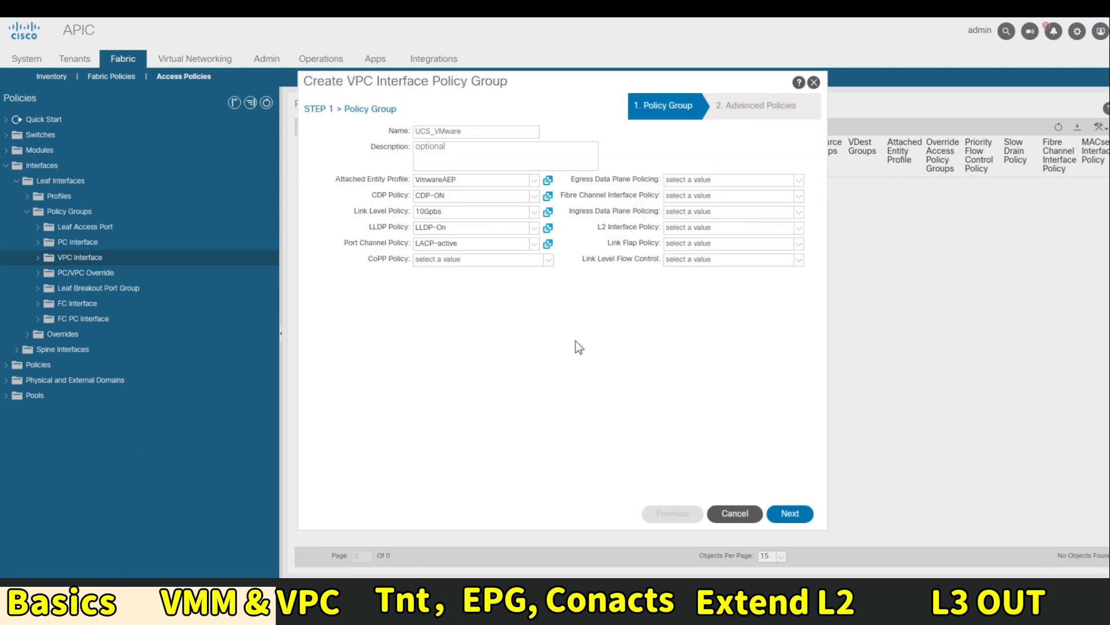
On Advanced Policies, create mis-cabling policy MCP-ON with admin state Enabled
{"action": "left_click", "coordinate": [782, 512]}
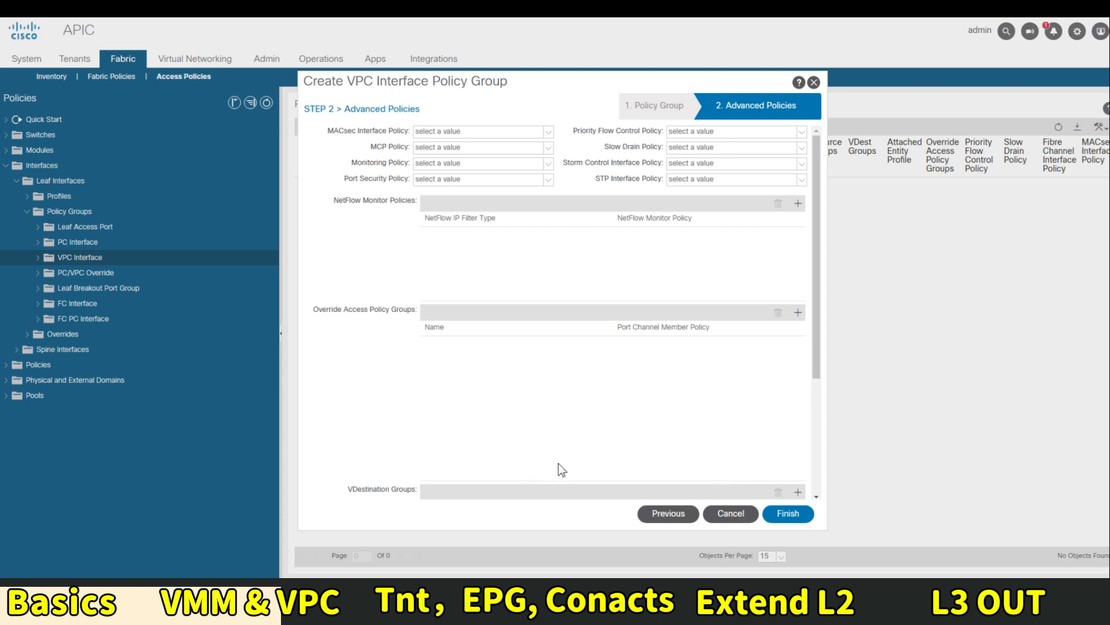
{"action": "left_click", "coordinate": [458, 147]}
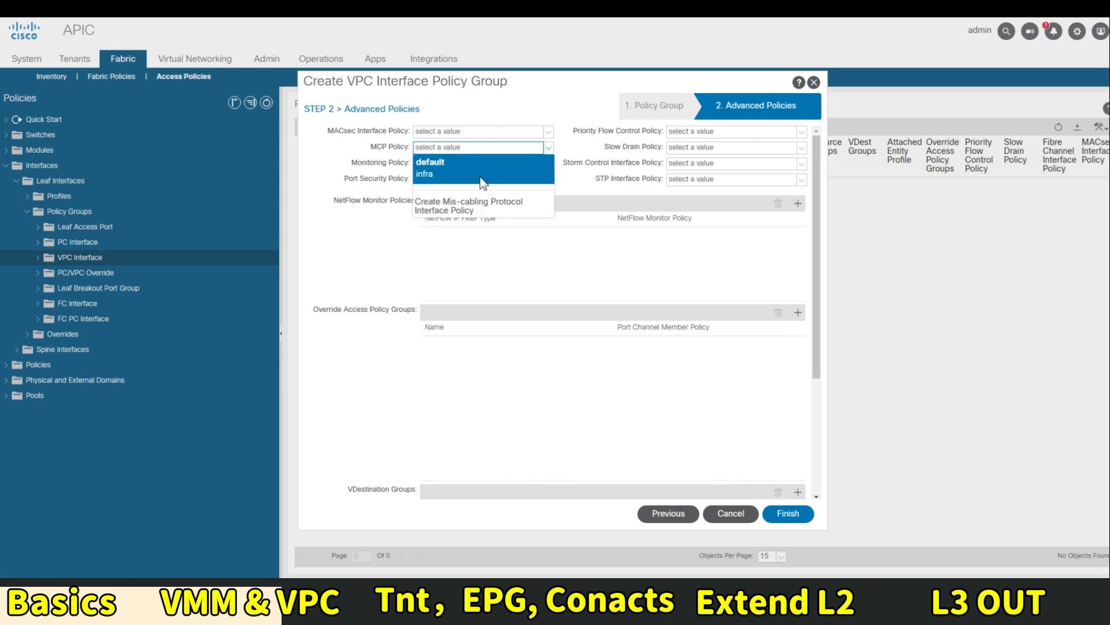
{"action": "left_click", "coordinate": [473, 208]}
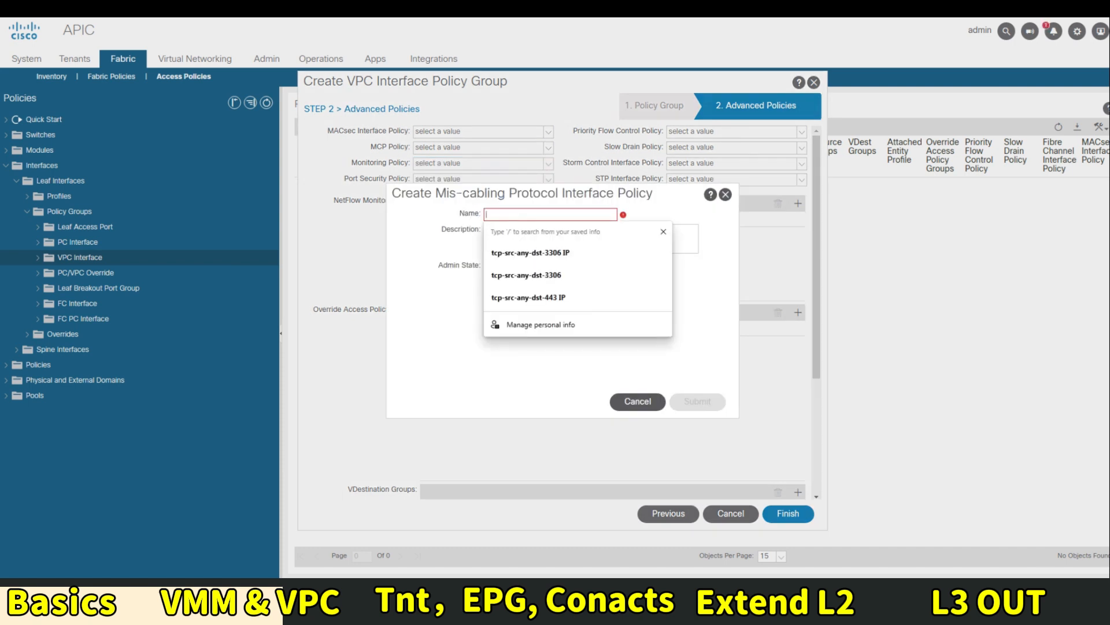
{"action": "type", "text": "MCP-ON"}
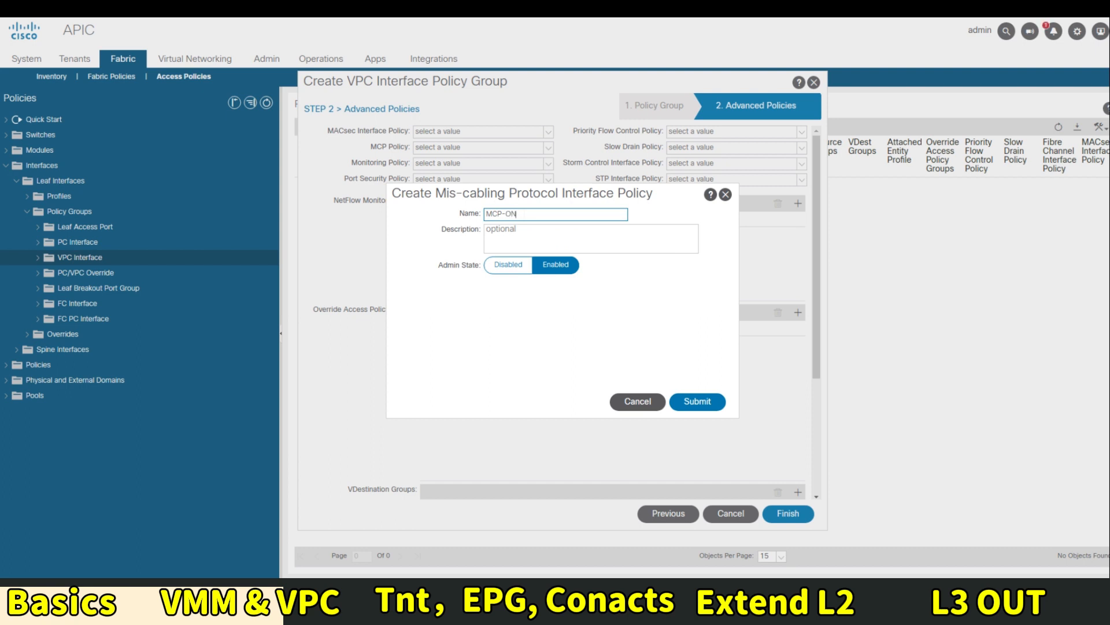
{"action": "key", "text": "Tab"}
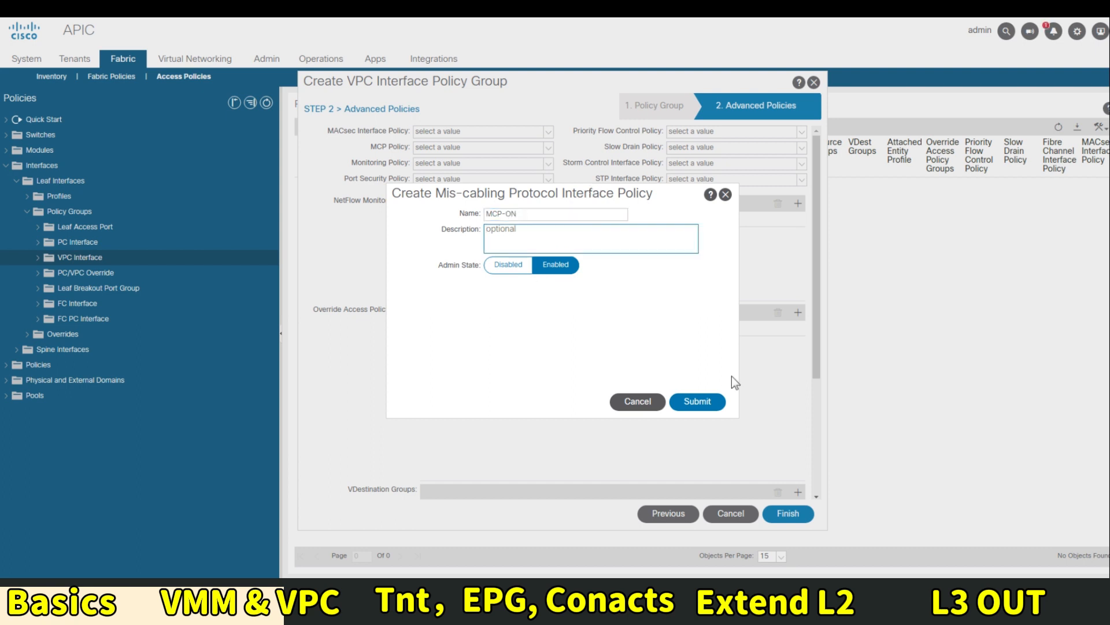
{"action": "left_click", "coordinate": [707, 403]}
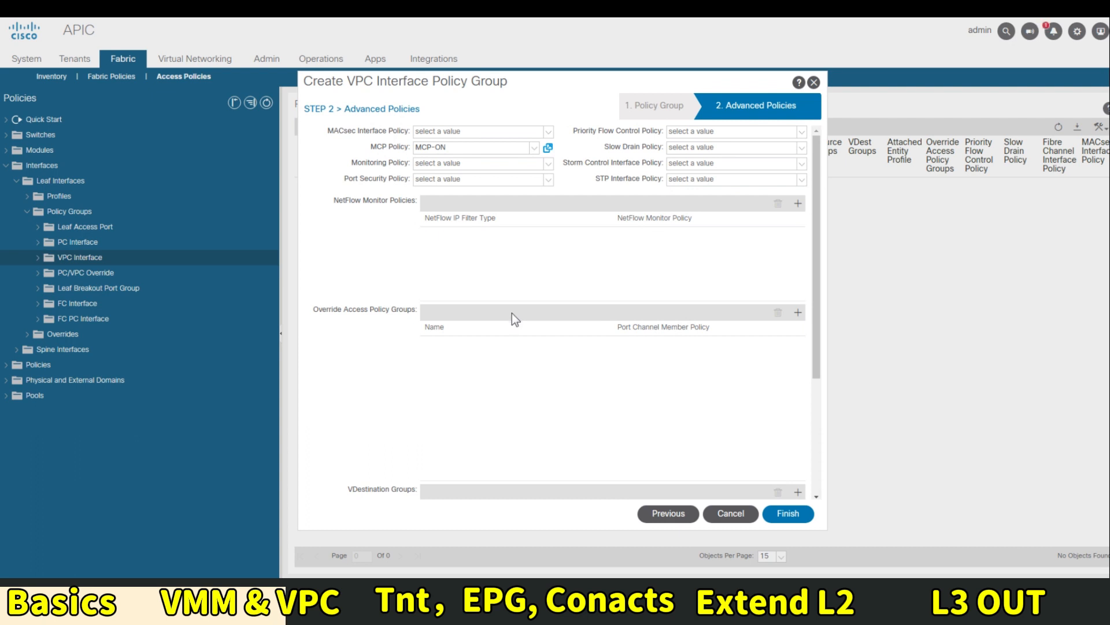
Create spanning tree policy BPDUguard-On with BPDU Guard enabled, then finish the UCS_VMware group
{"action": "left_click", "coordinate": [728, 183]}
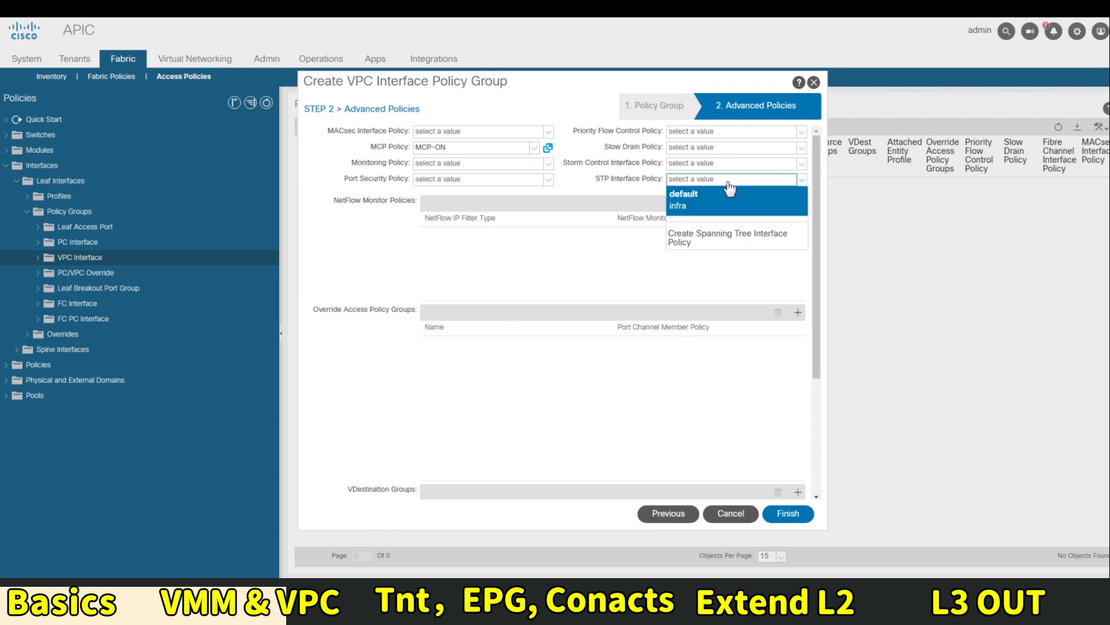
{"action": "left_click", "coordinate": [717, 239]}
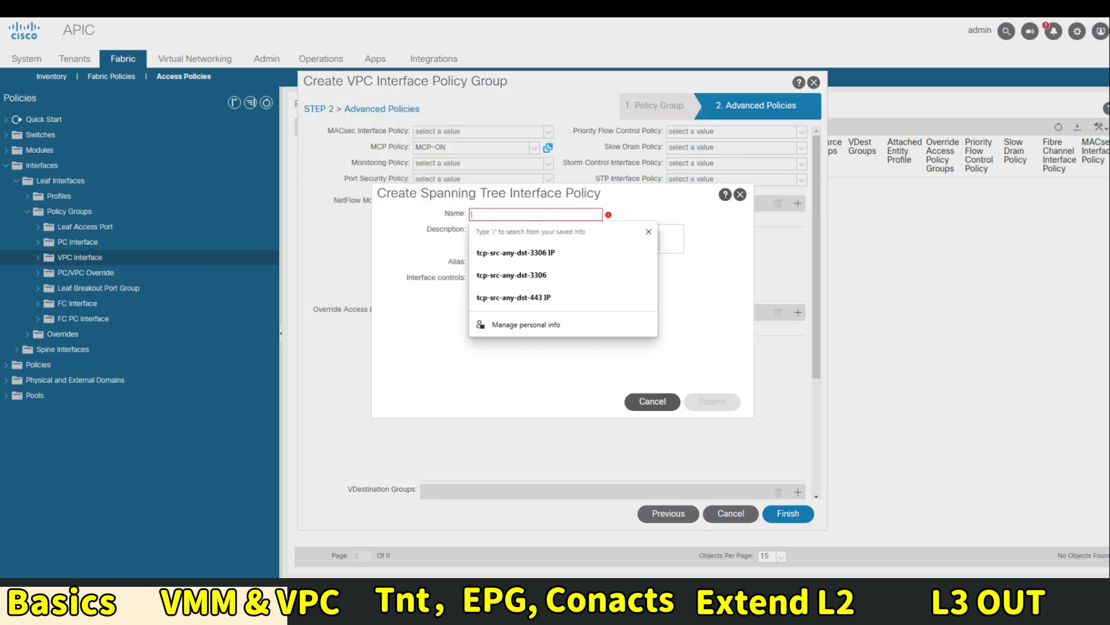
{"action": "type", "text": "st"}
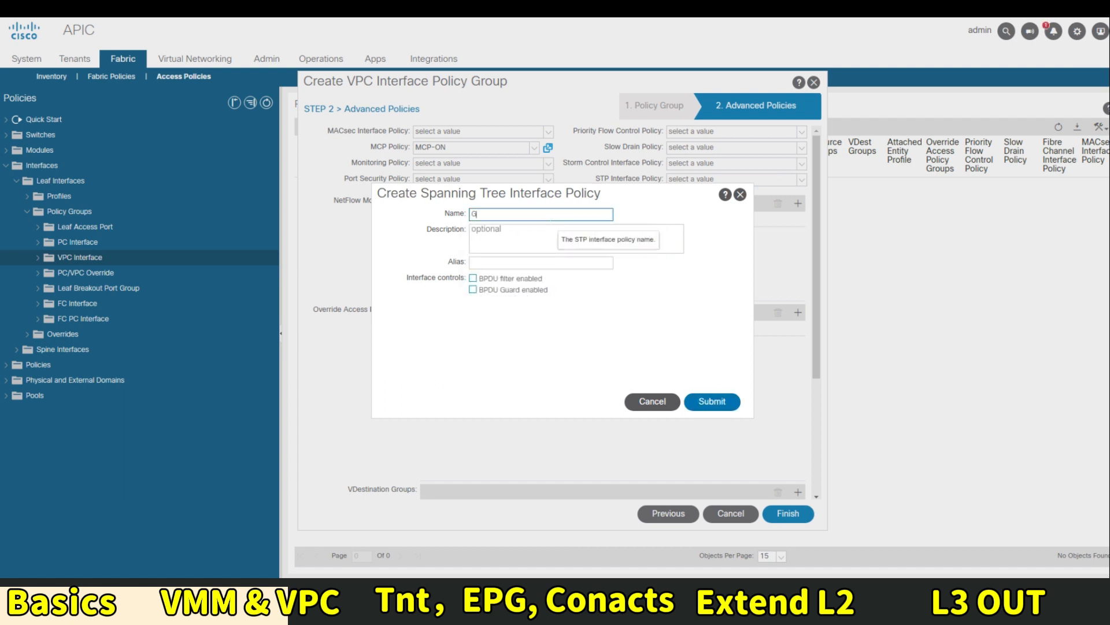
{"action": "key", "text": "BackSpace"}
{"action": "key", "text": "BackSpace"}
{"action": "type", "text": "BPDU-"}
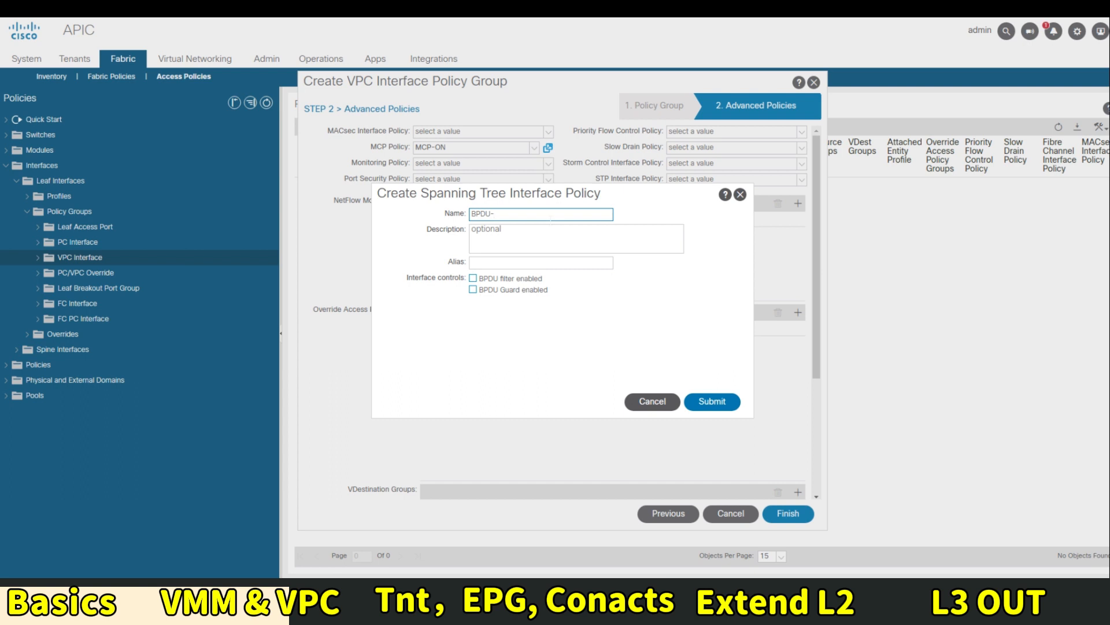
{"action": "key", "text": "BackSpace"}
{"action": "type", "text": "G"}
{"action": "key", "text": "BackSpace"}
{"action": "type", "text": "guard-On"}
{"action": "left_click", "coordinate": [517, 289]}
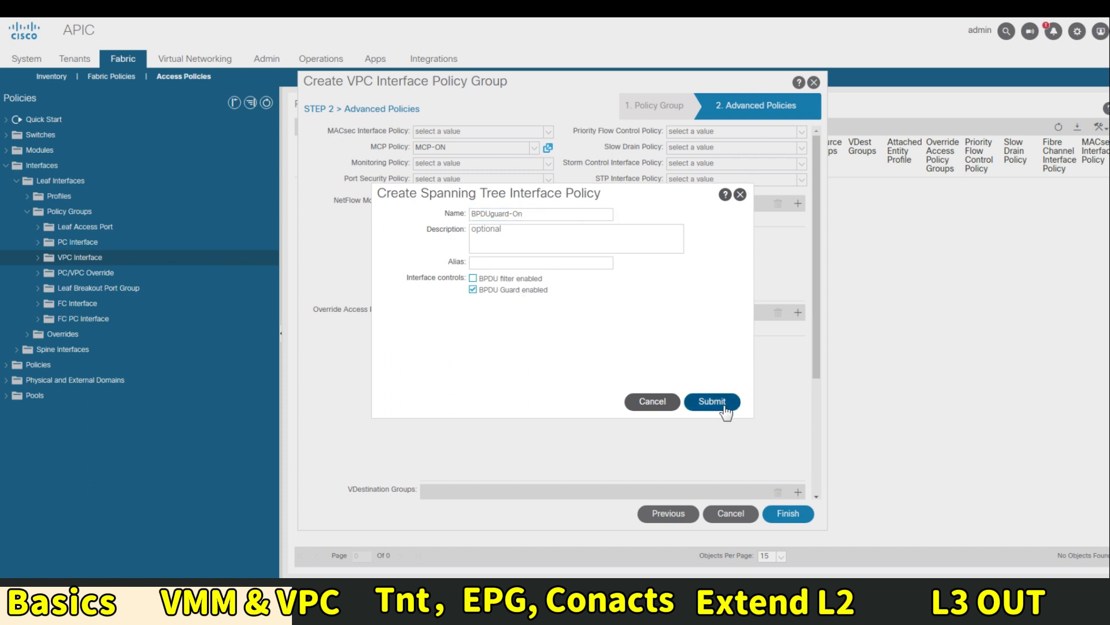
{"action": "left_click", "coordinate": [723, 404]}
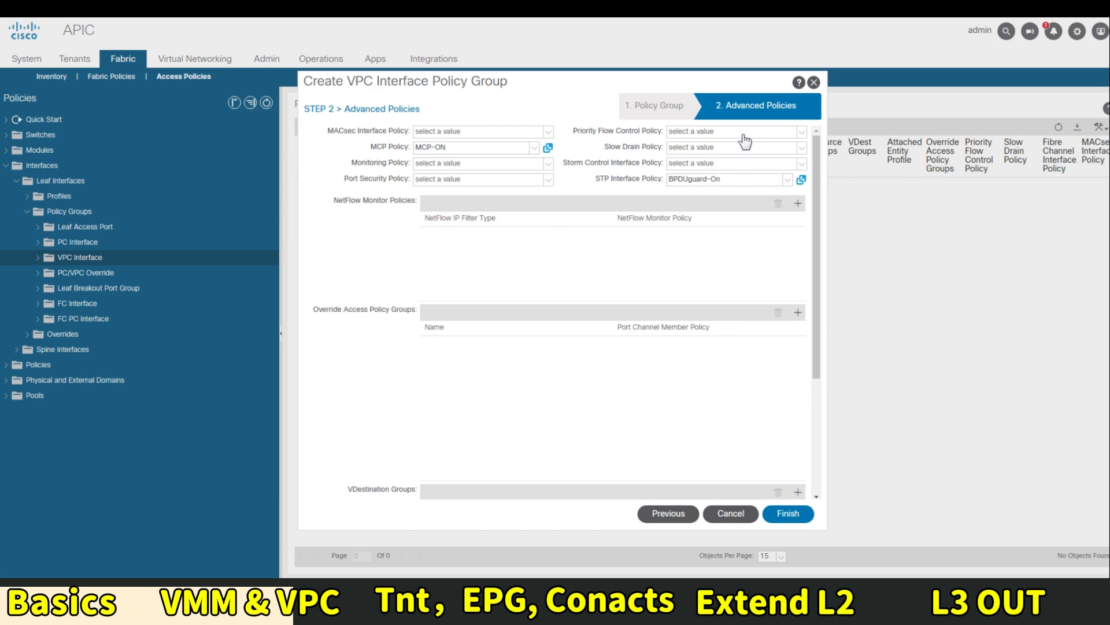
{"action": "left_click", "coordinate": [790, 512]}
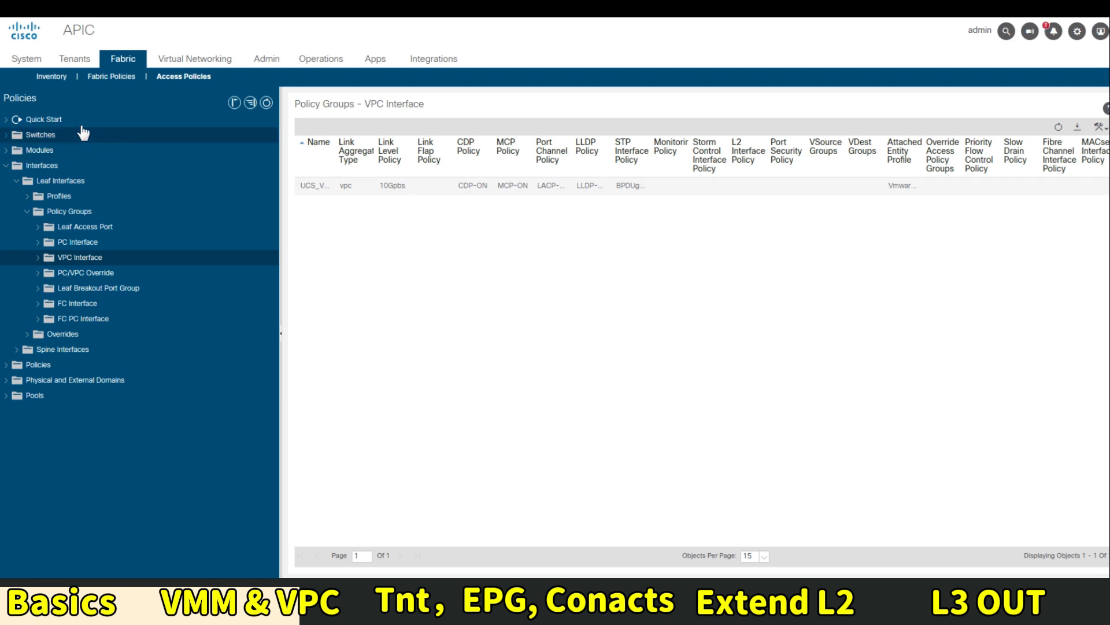
In Quick Start's Interfaces And Policies, view Pod 1's Leaf1 then Leaf2 interface lists
{"action": "left_click", "coordinate": [33, 119]}
{"action": "left_click", "coordinate": [51, 136]}
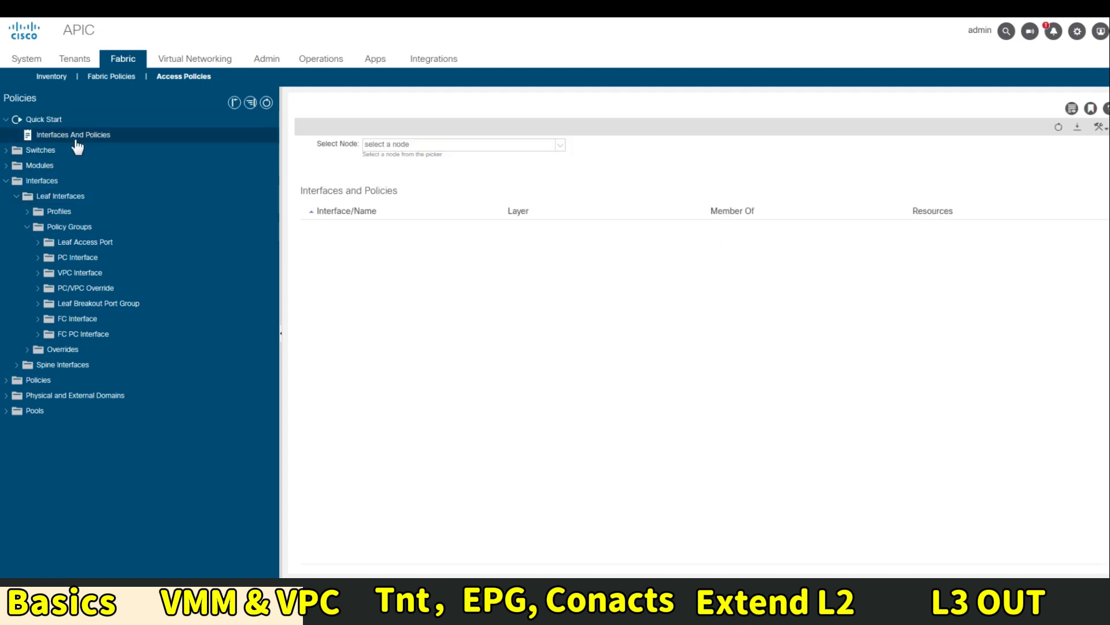
{"action": "left_click", "coordinate": [488, 146]}
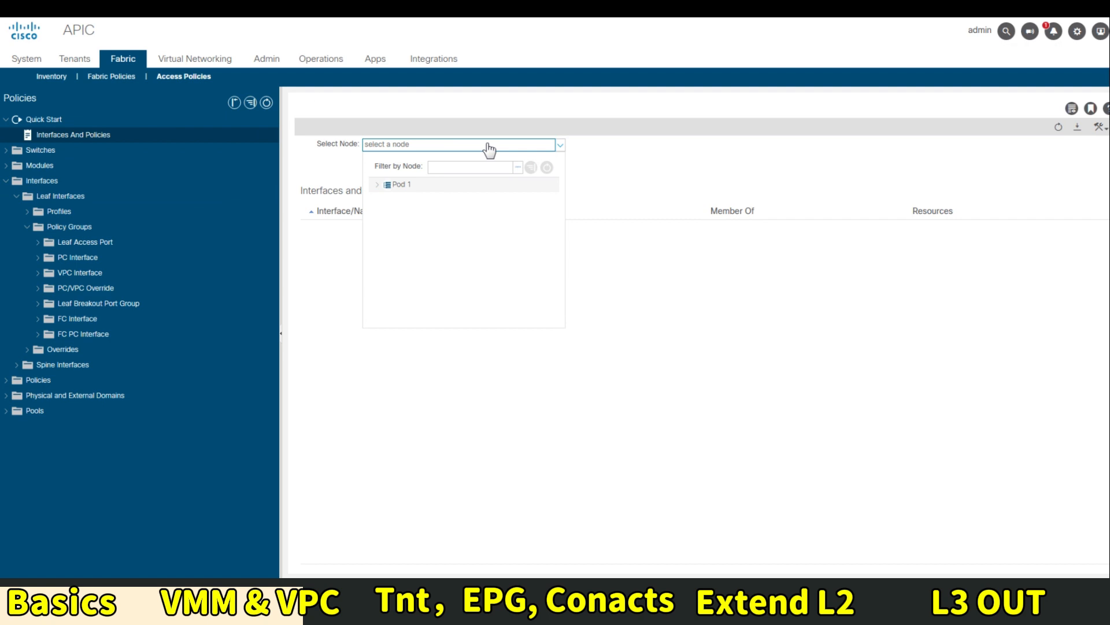
{"action": "left_click", "coordinate": [379, 185]}
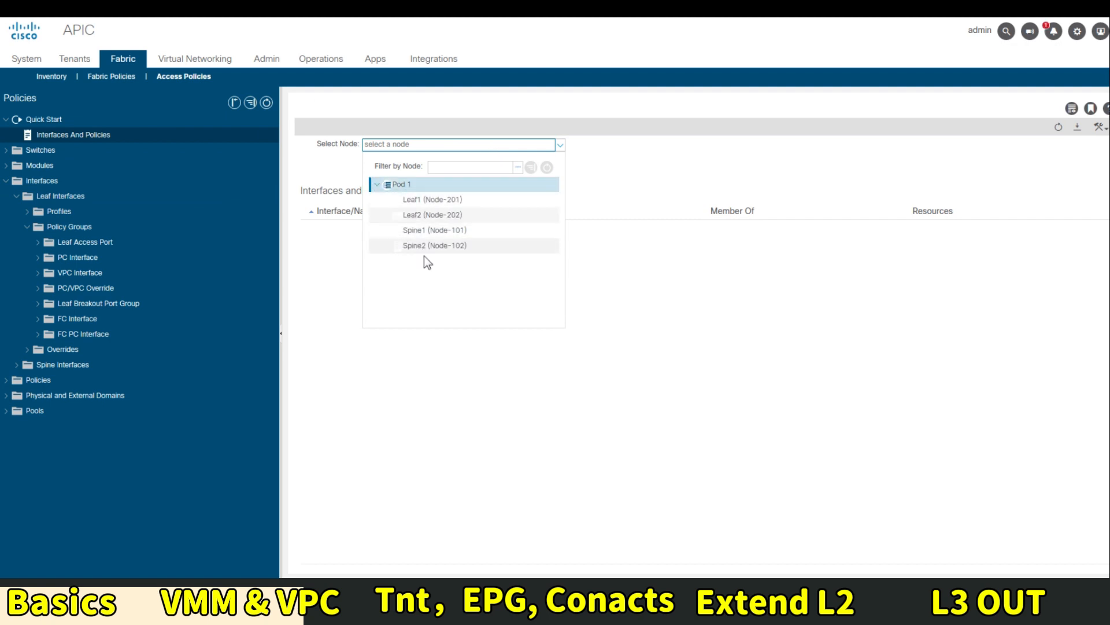
{"action": "left_click", "coordinate": [405, 201]}
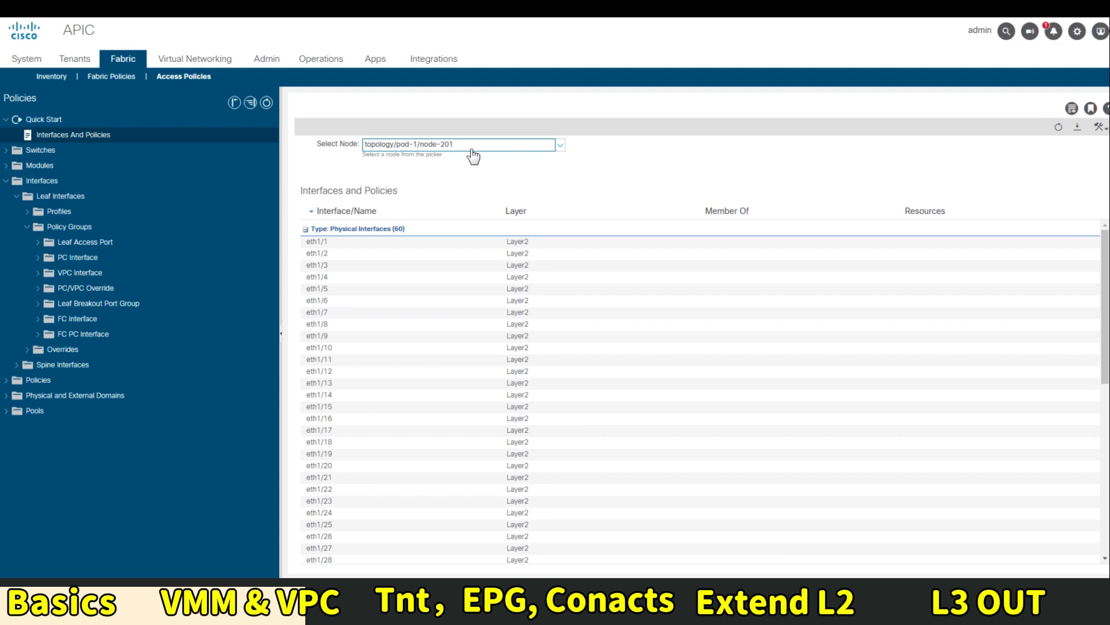
{"action": "left_click", "coordinate": [472, 149]}
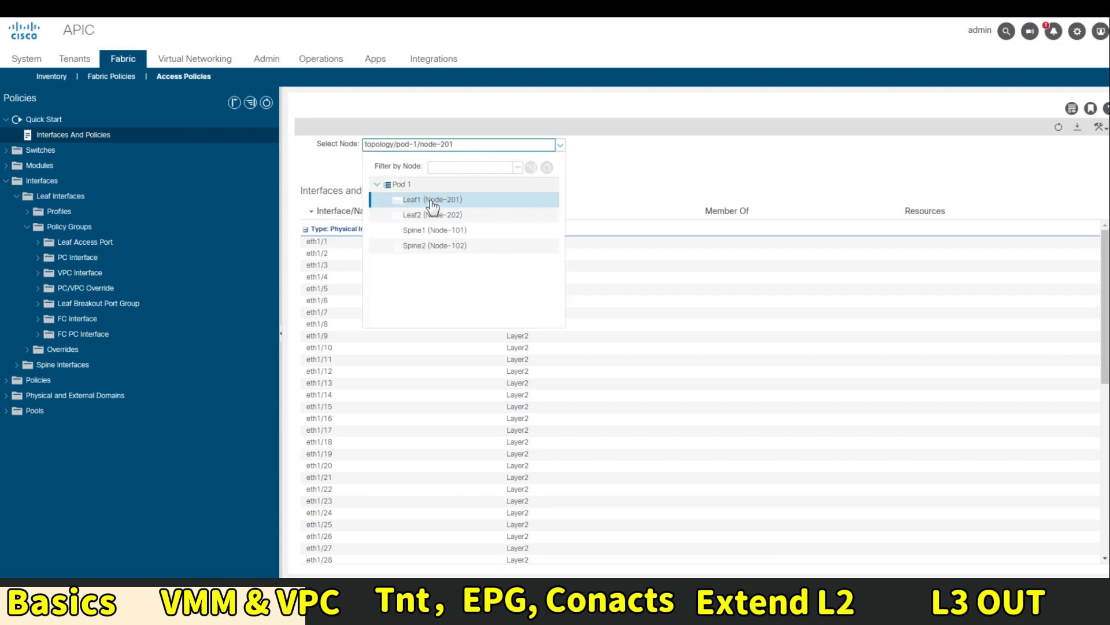
{"action": "left_click", "coordinate": [381, 215]}
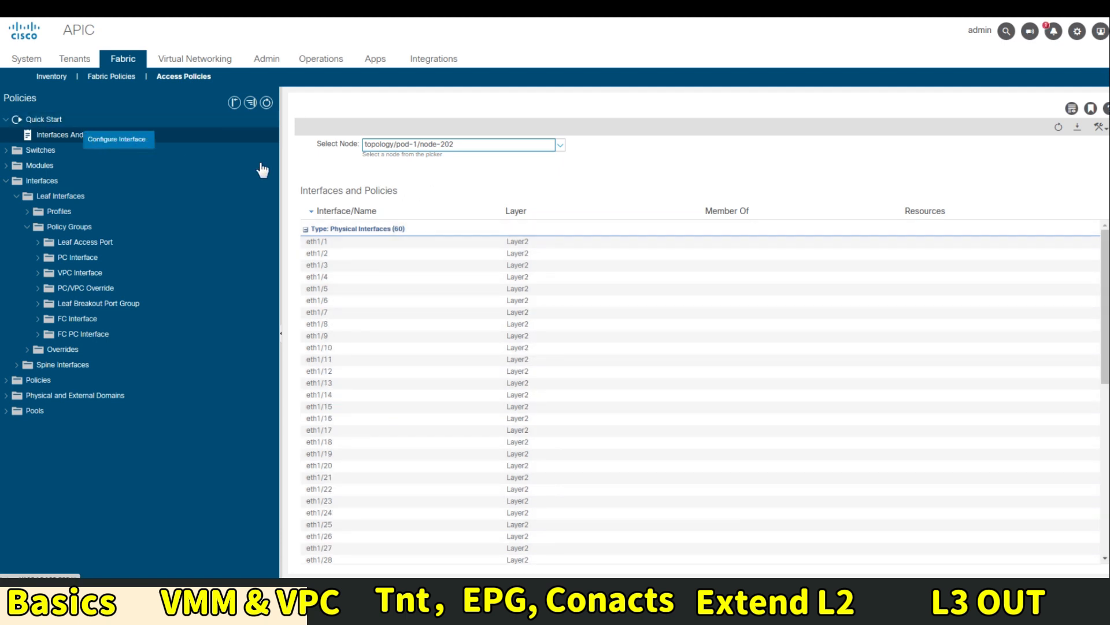
Set interface 1/1 on leafs 201 and 202 as a VPC using the UCS_VMware policy group
{"action": "left_click", "coordinate": [137, 137]}
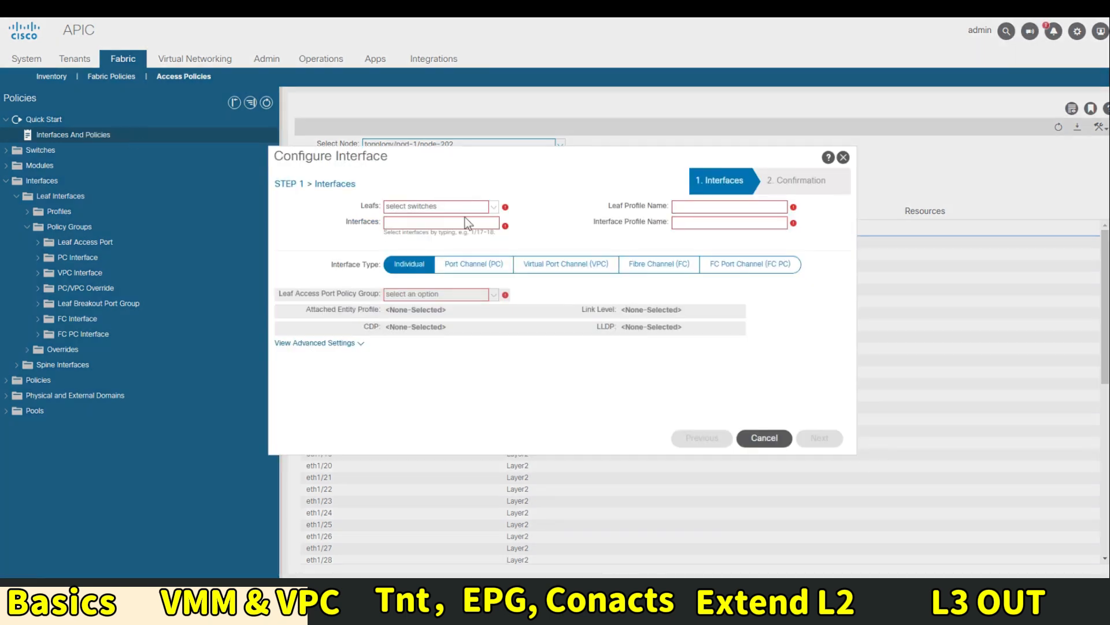
{"action": "left_click", "coordinate": [494, 206]}
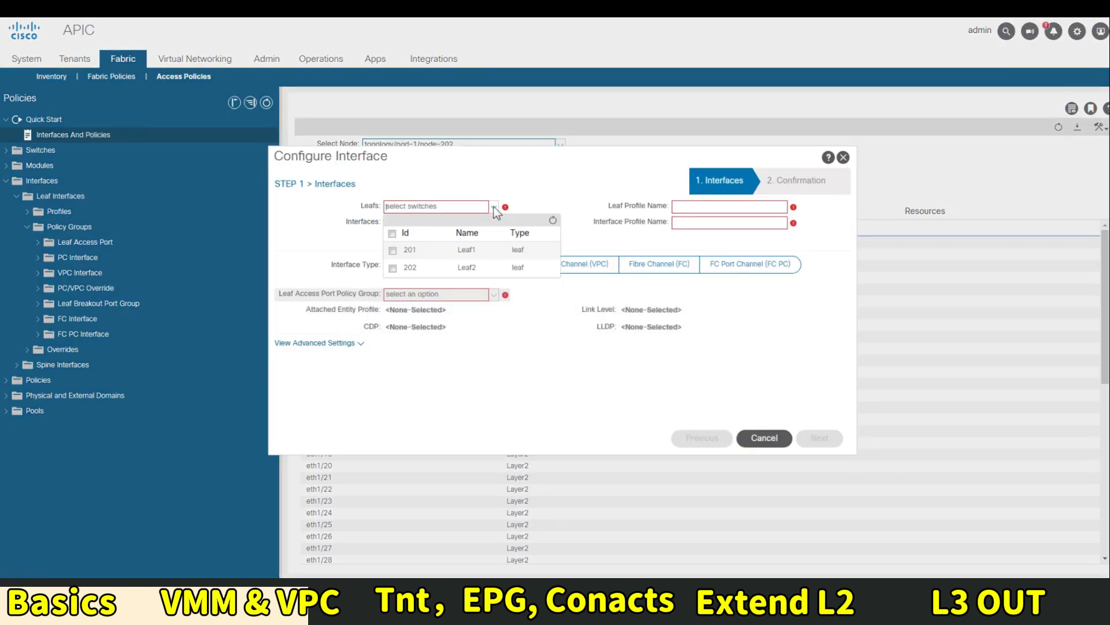
{"action": "left_click", "coordinate": [392, 235]}
{"action": "left_click", "coordinate": [349, 233]}
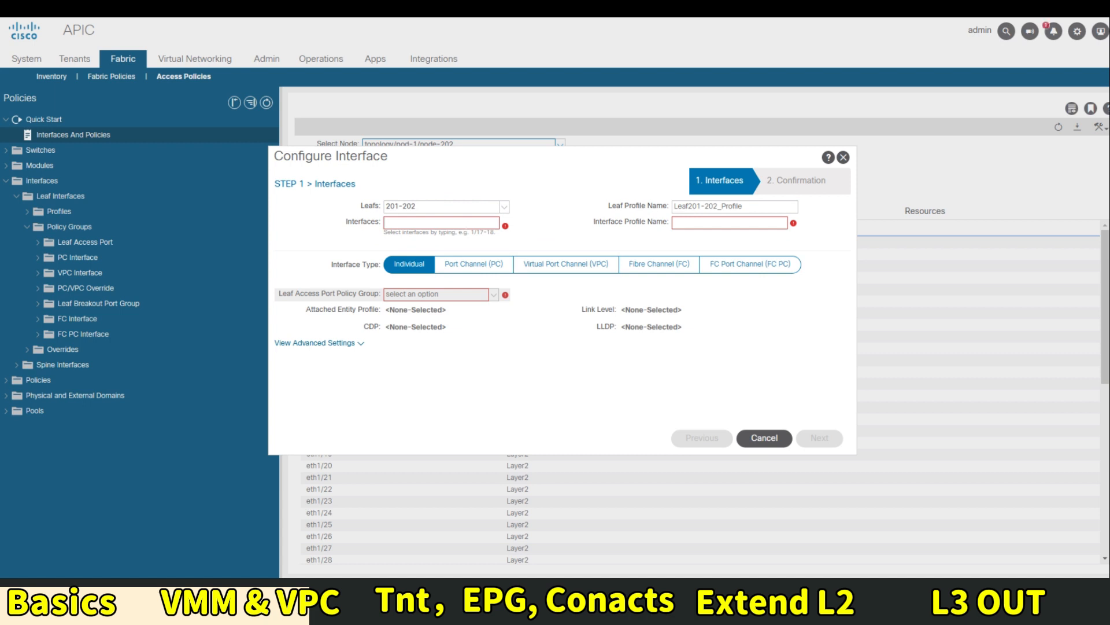
{"action": "type", "text": "1/1"}
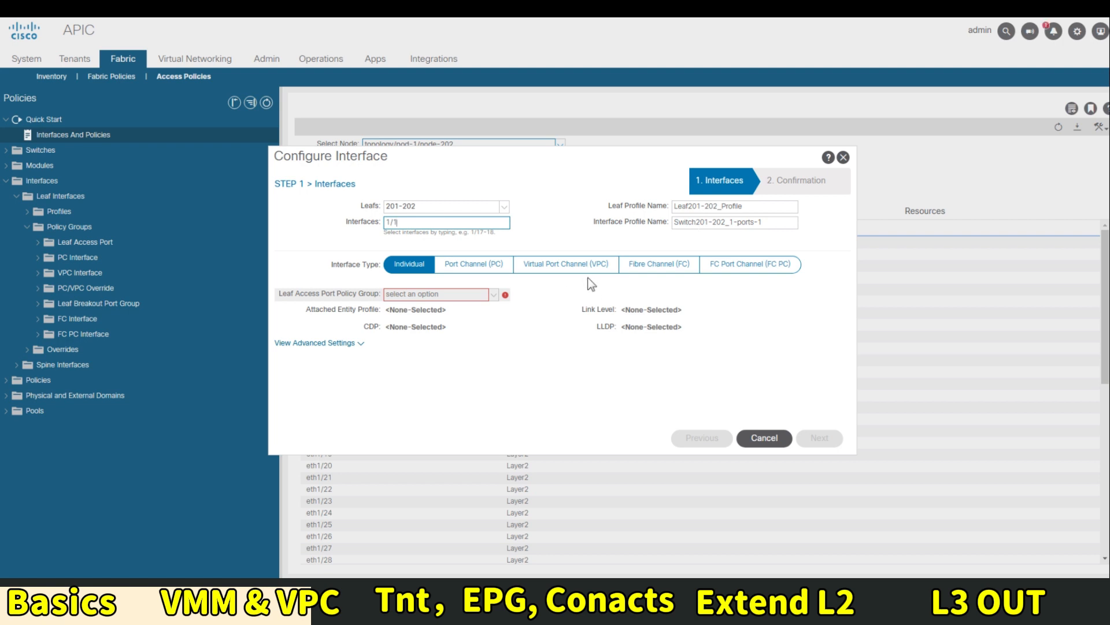
{"action": "left_click", "coordinate": [569, 266]}
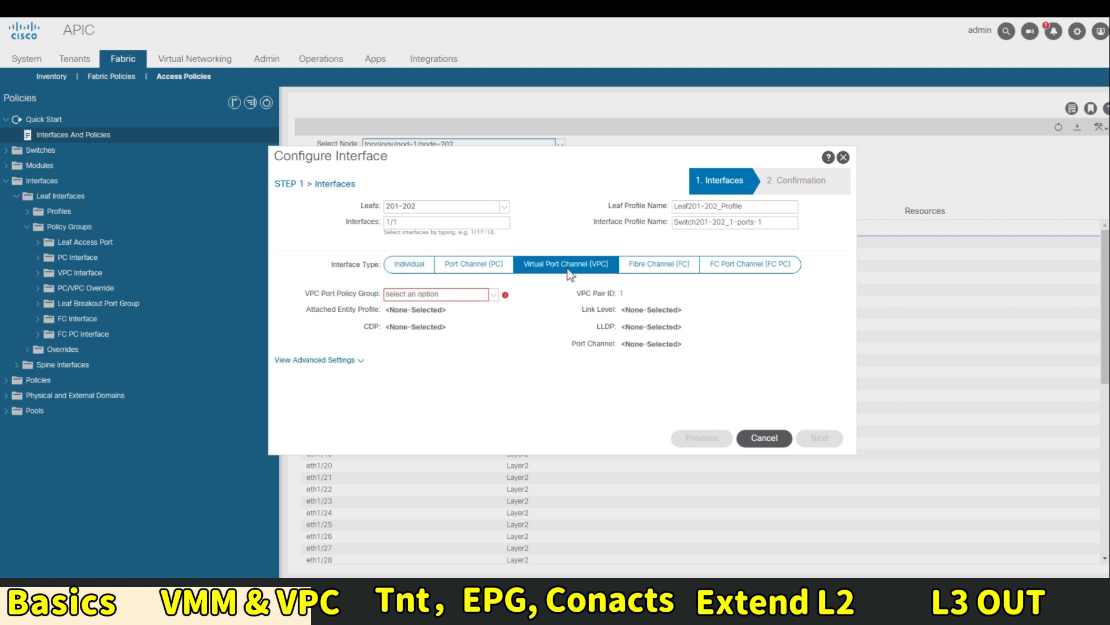
{"action": "left_click", "coordinate": [487, 296]}
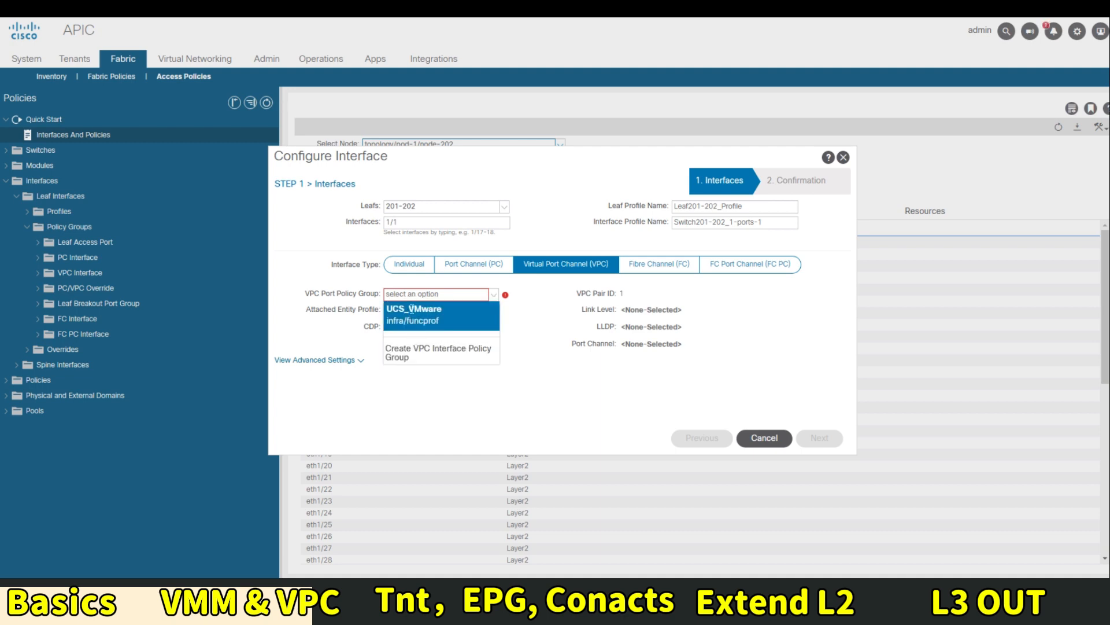
{"action": "left_click", "coordinate": [436, 320]}
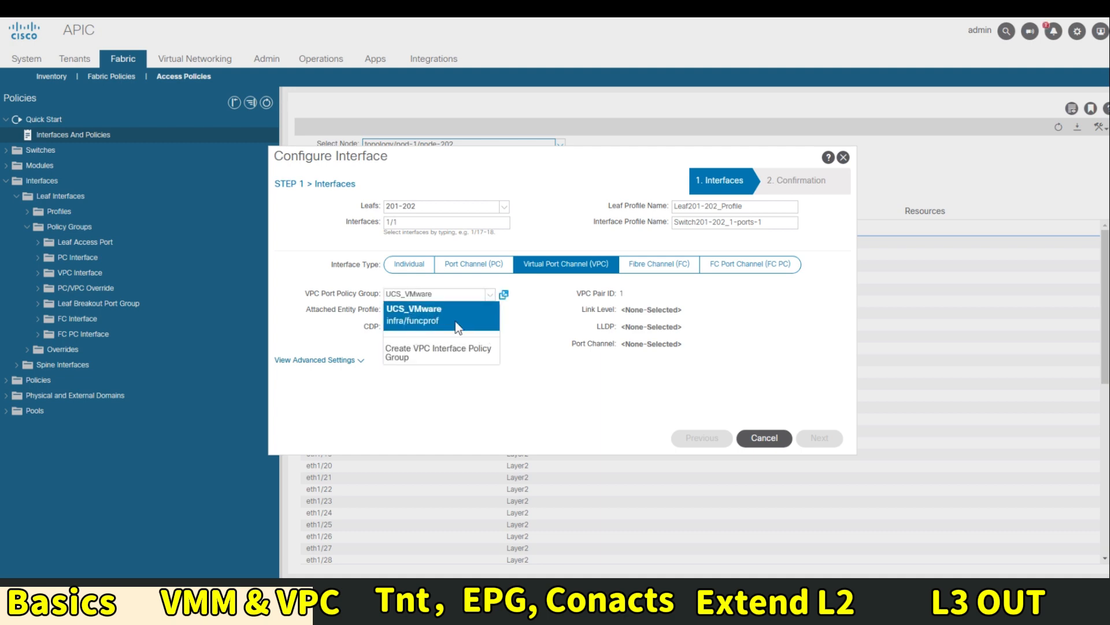
{"action": "left_click", "coordinate": [439, 323]}
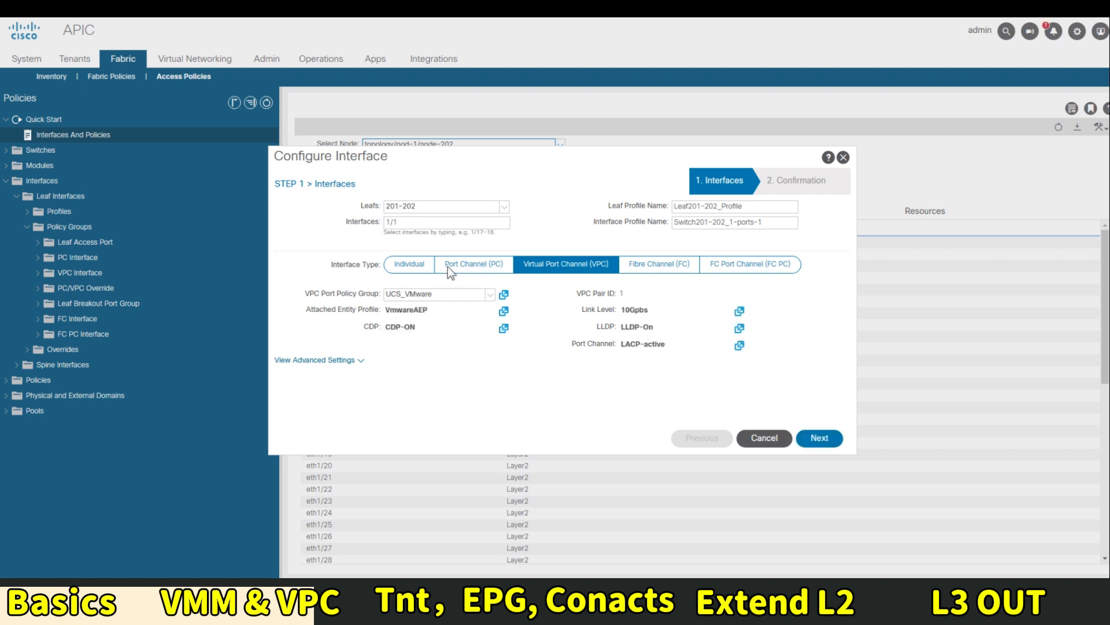
Keep the auto-filled interface profile name, complete the wizard, and dismiss the summary
{"action": "left_click_drag", "start_coordinate": [765, 222], "coordinate": [674, 223]}
{"action": "left_click", "coordinate": [707, 244]}
{"action": "left_click", "coordinate": [702, 222]}
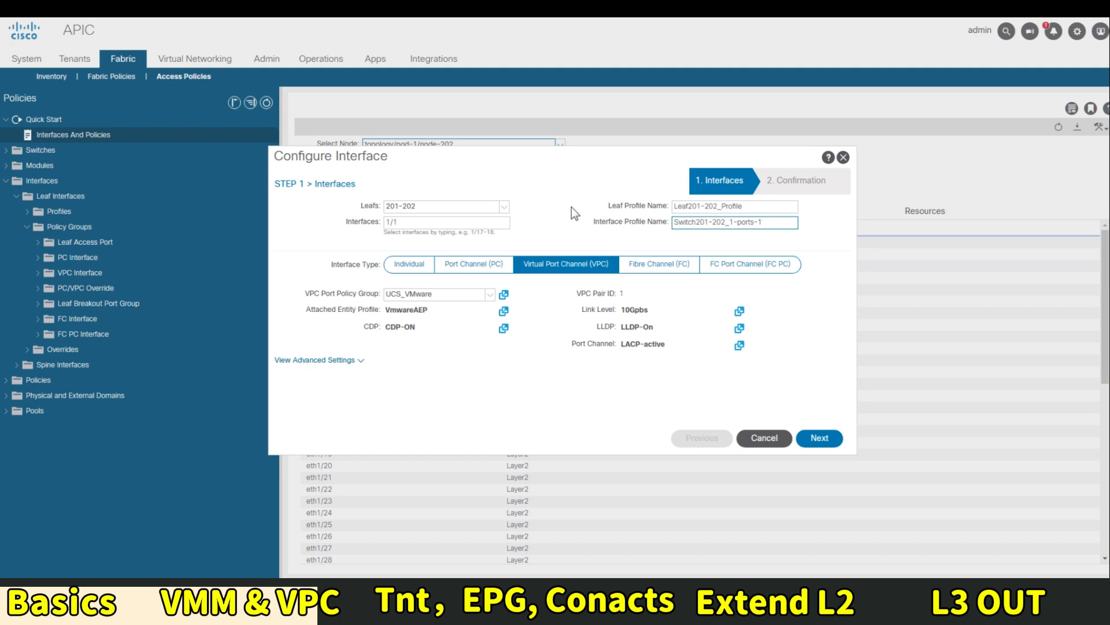
{"action": "left_click", "coordinate": [354, 361]}
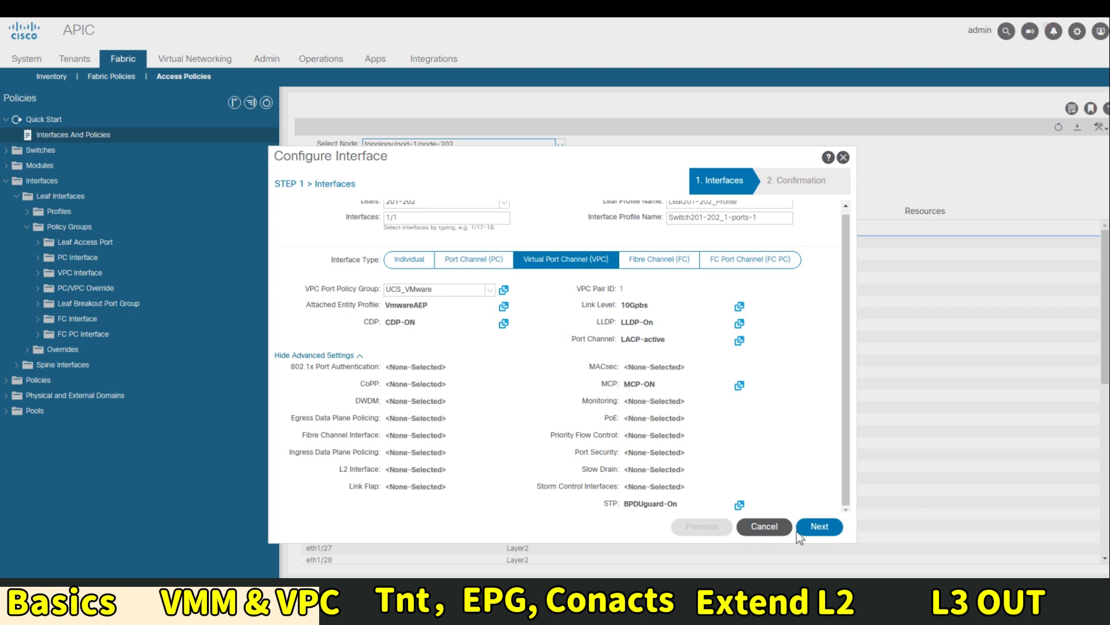
{"action": "left_click", "coordinate": [817, 527]}
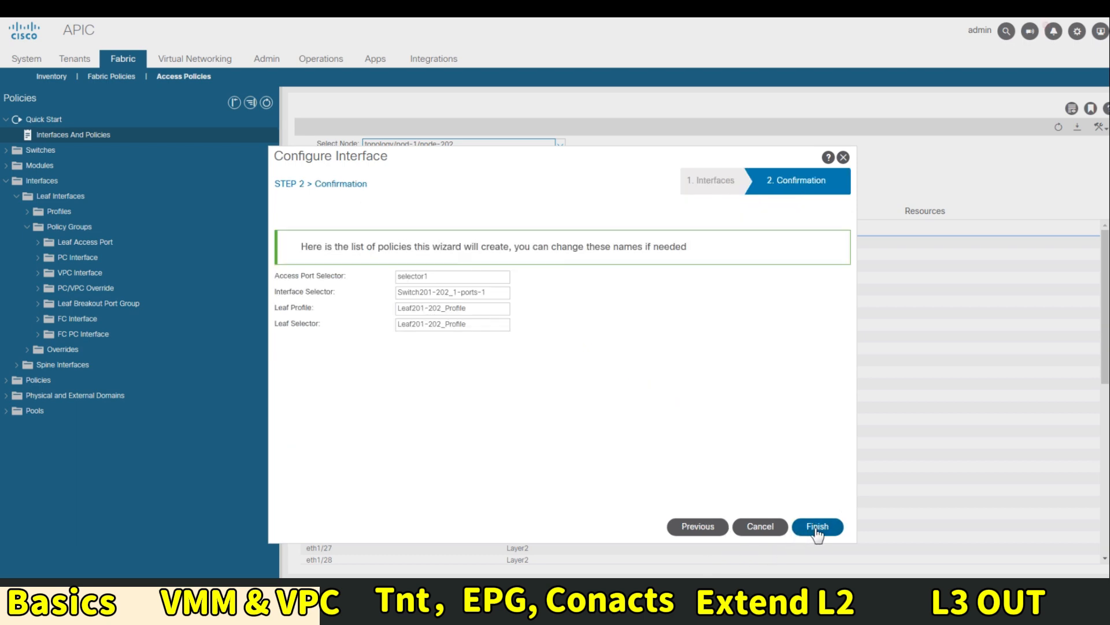
{"action": "left_click", "coordinate": [818, 527]}
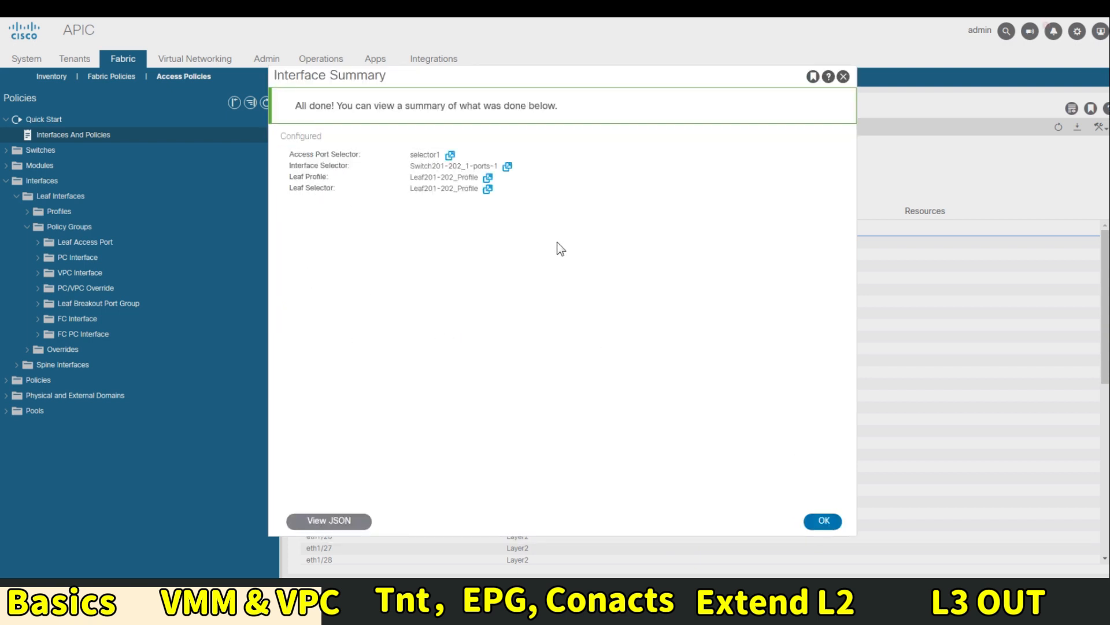
{"action": "left_click", "coordinate": [824, 521]}
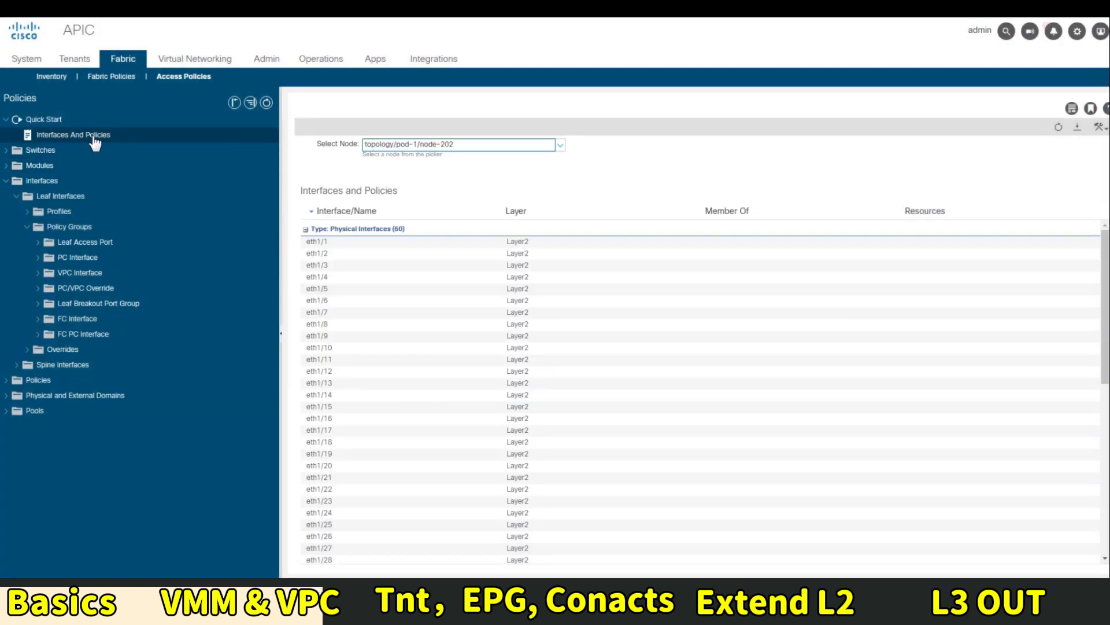
Expand the leaf switch profiles to inspect Leaf201-202_Profile and the leaf policy groups
{"action": "left_click", "coordinate": [6, 151]}
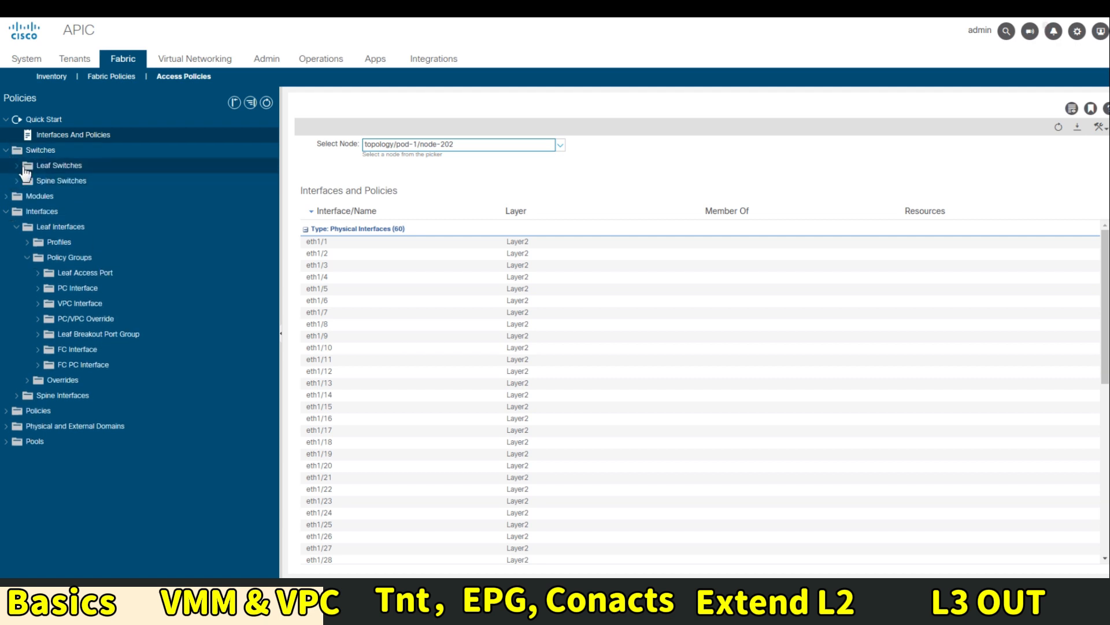
{"action": "left_click", "coordinate": [16, 166]}
{"action": "left_click", "coordinate": [56, 181]}
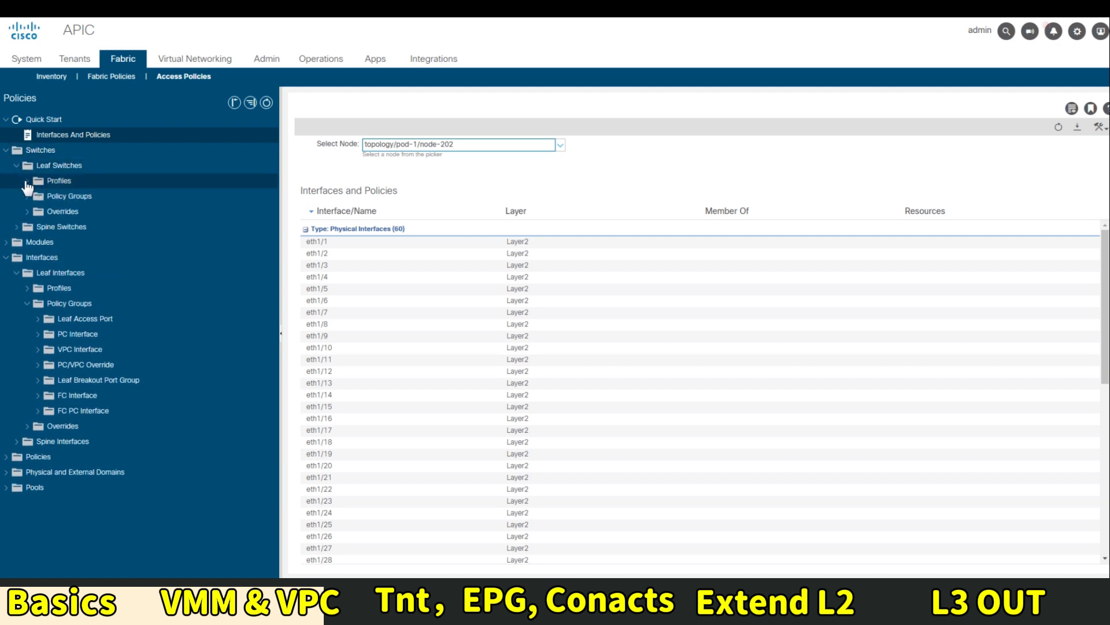
{"action": "left_click", "coordinate": [52, 199]}
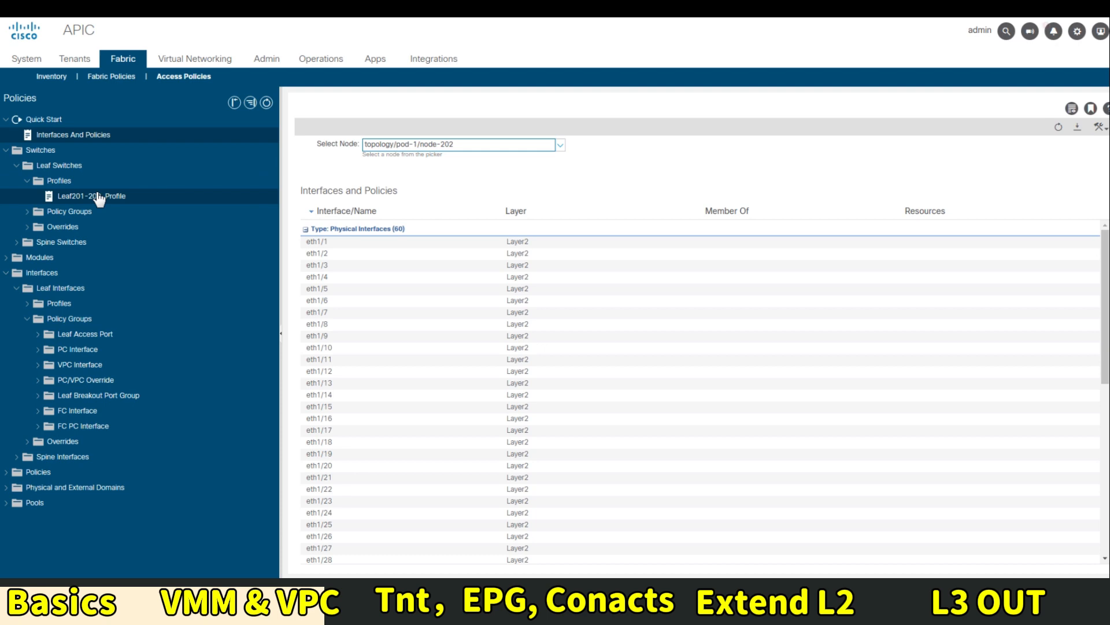
{"action": "left_click", "coordinate": [27, 213]}
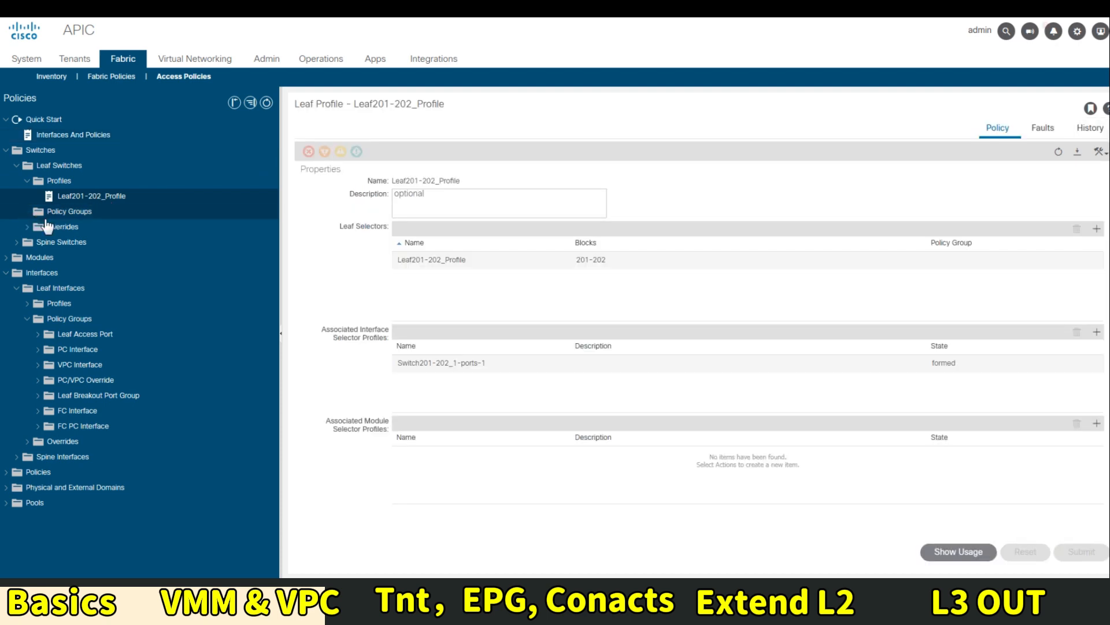
{"action": "left_click", "coordinate": [57, 213]}
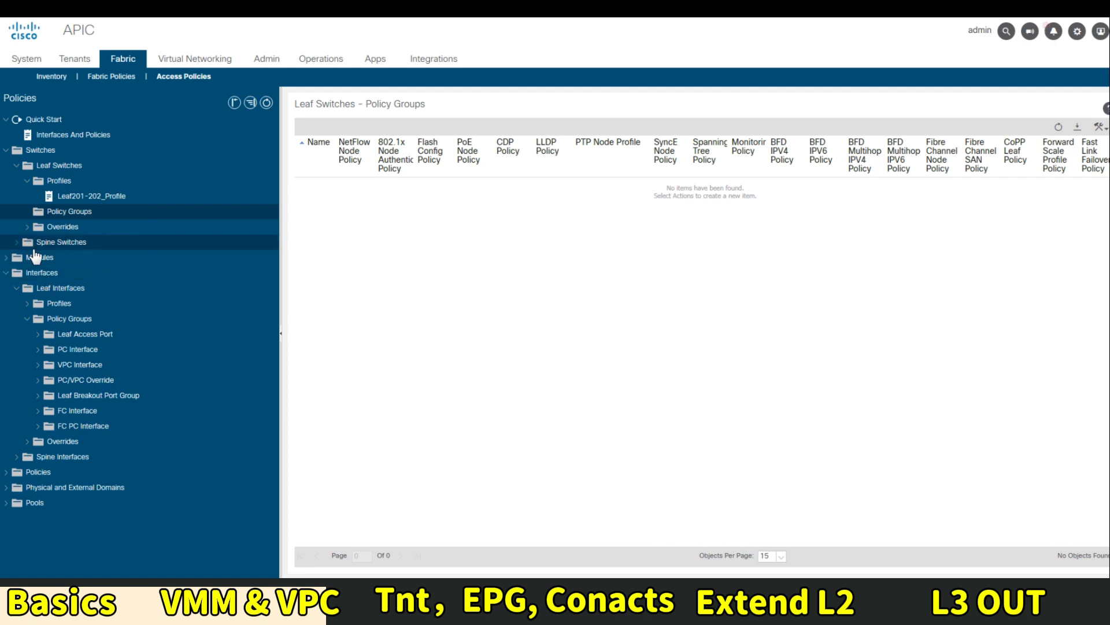
Confirm Switch201-202_1-ports-1's selector1 maps port 1/1 to UCS_VMware, then bring up Fabric Inventory
{"action": "left_click", "coordinate": [28, 303]}
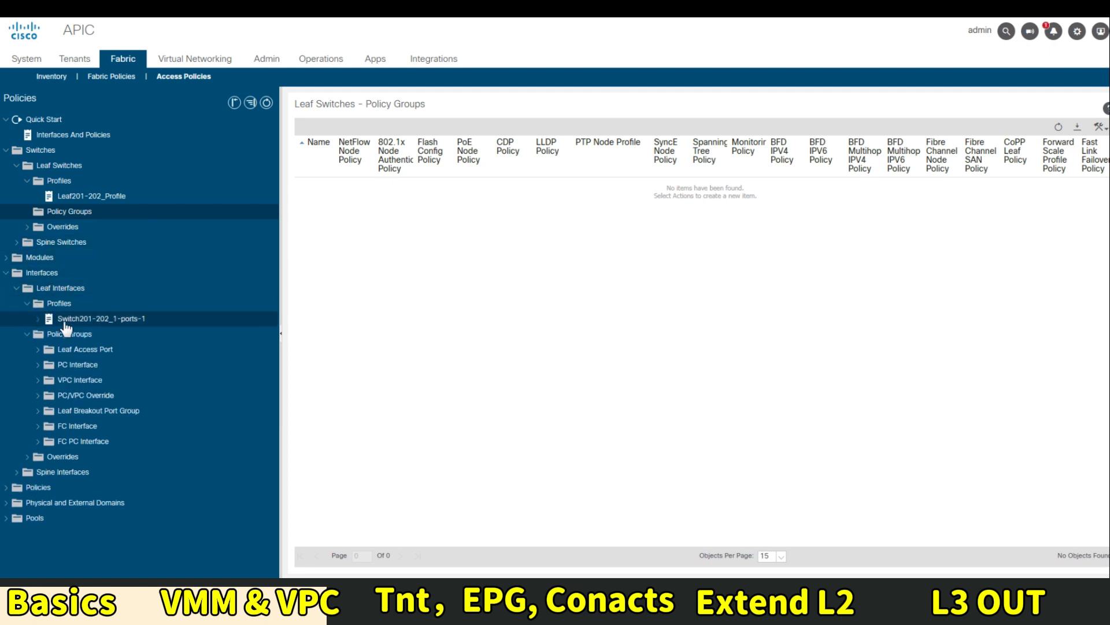
{"action": "left_click", "coordinate": [85, 320]}
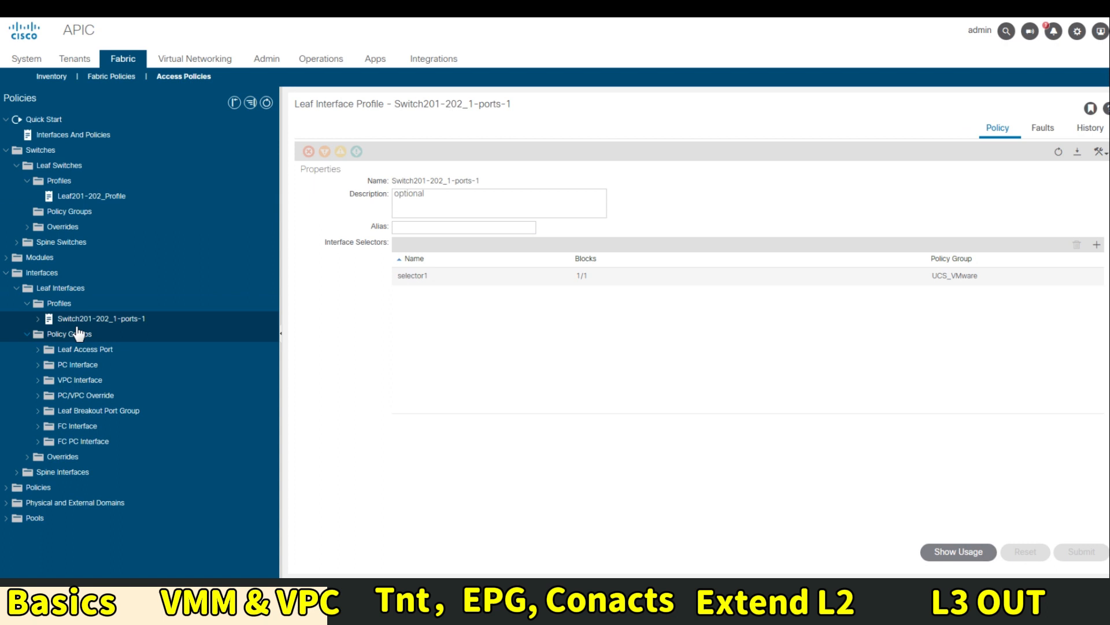
{"action": "left_click", "coordinate": [38, 319]}
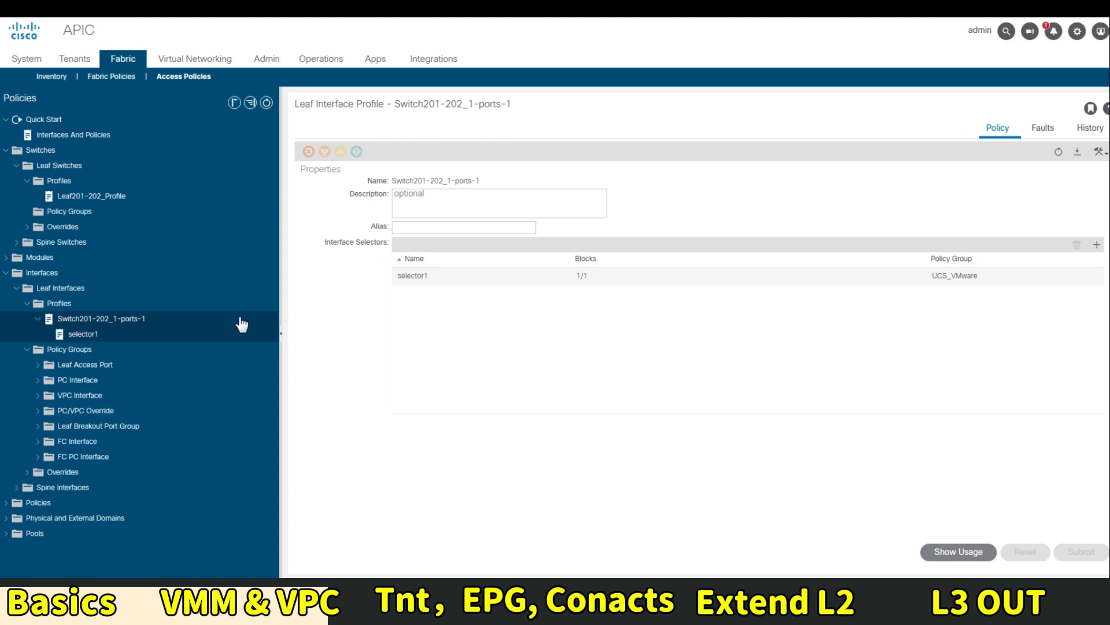
{"action": "left_click", "coordinate": [201, 337]}
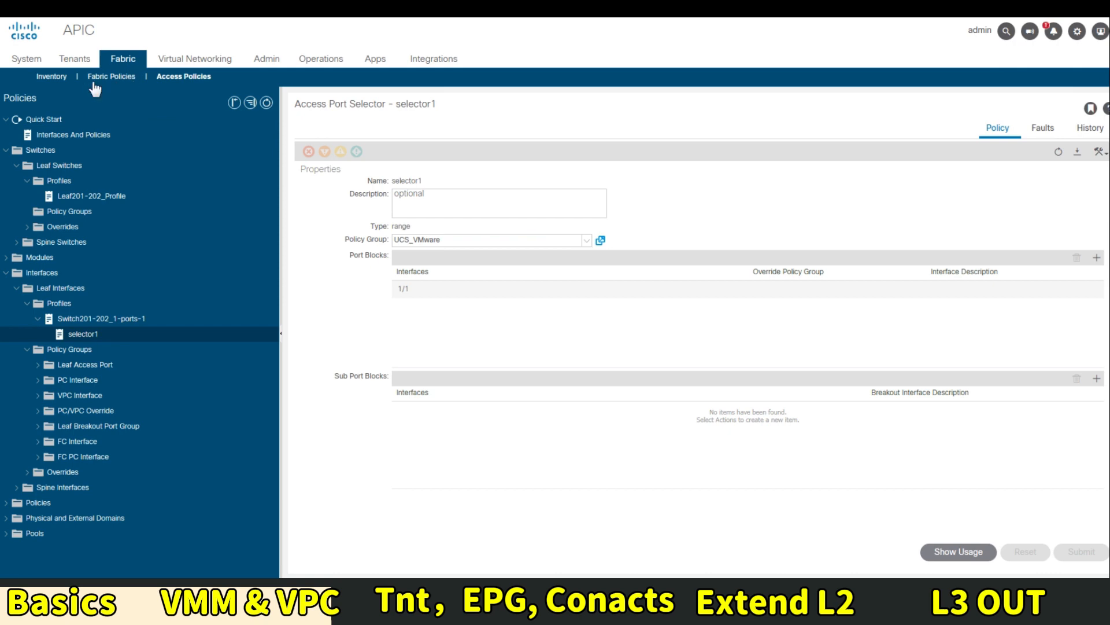
{"action": "left_click", "coordinate": [53, 79]}
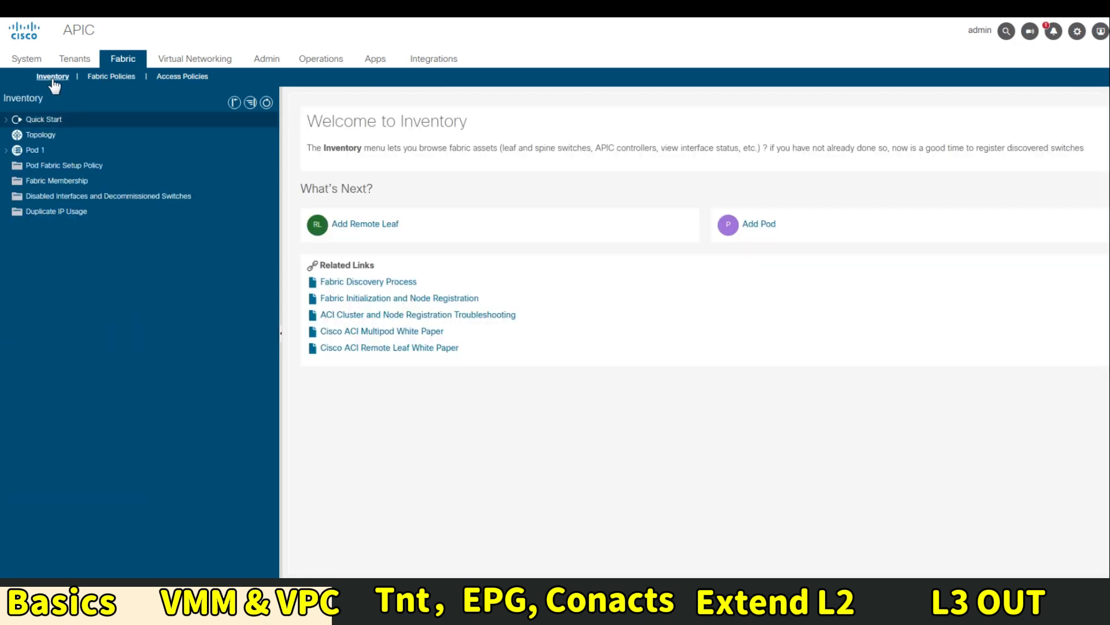
Expand Pod 1 > Leaf1 > Interfaces and view eth1/1's layer 1 details
{"action": "left_click", "coordinate": [6, 150]}
{"action": "left_click", "coordinate": [7, 151]}
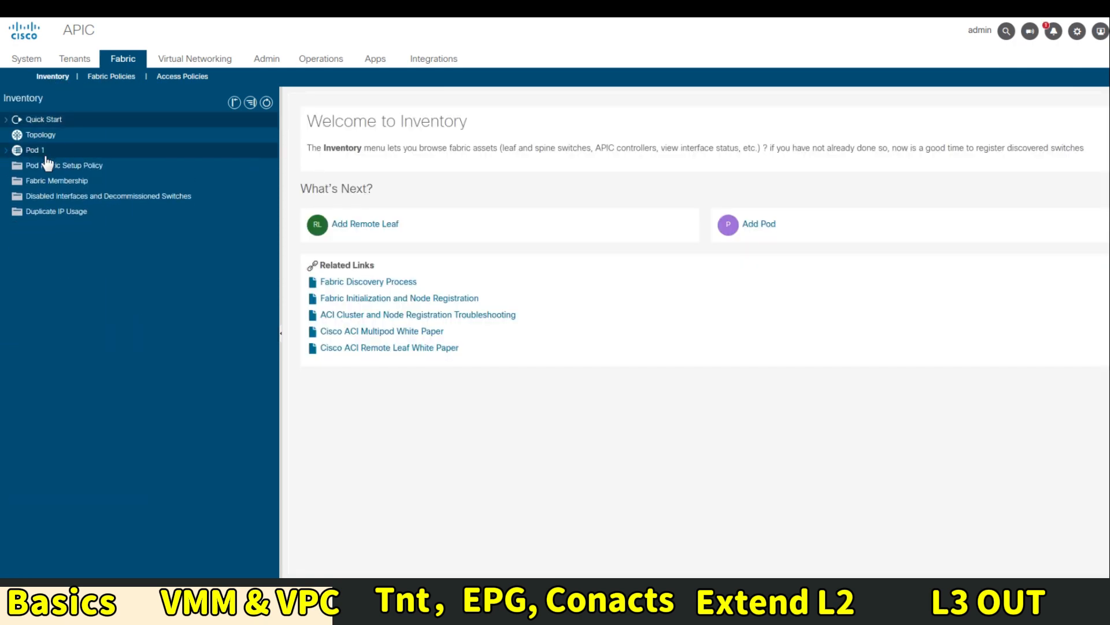
{"action": "left_click", "coordinate": [8, 151]}
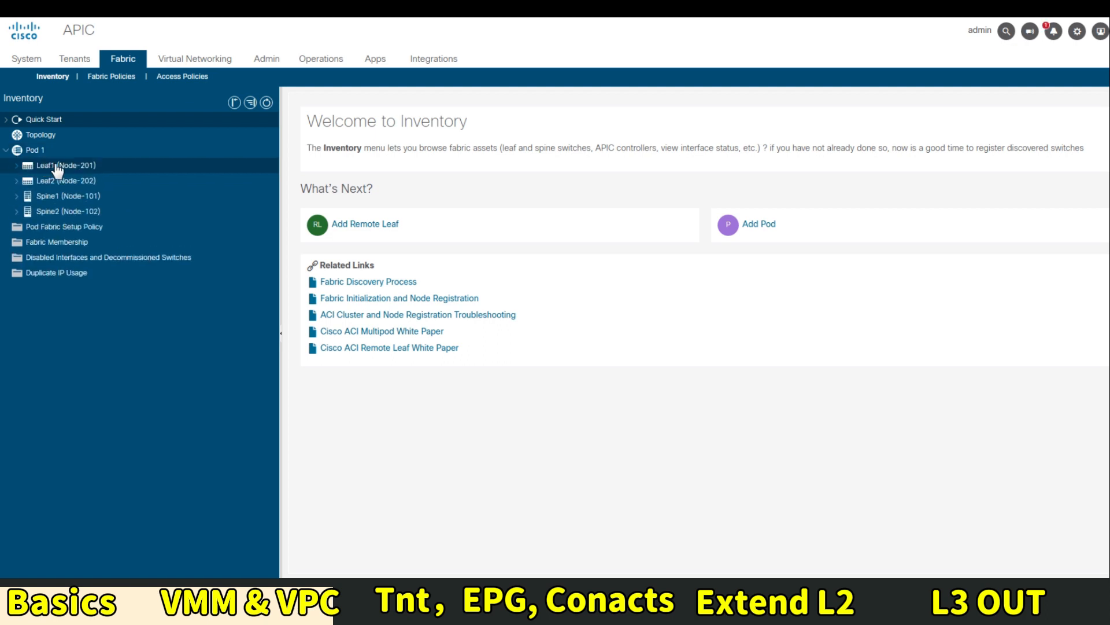
{"action": "left_click", "coordinate": [57, 167]}
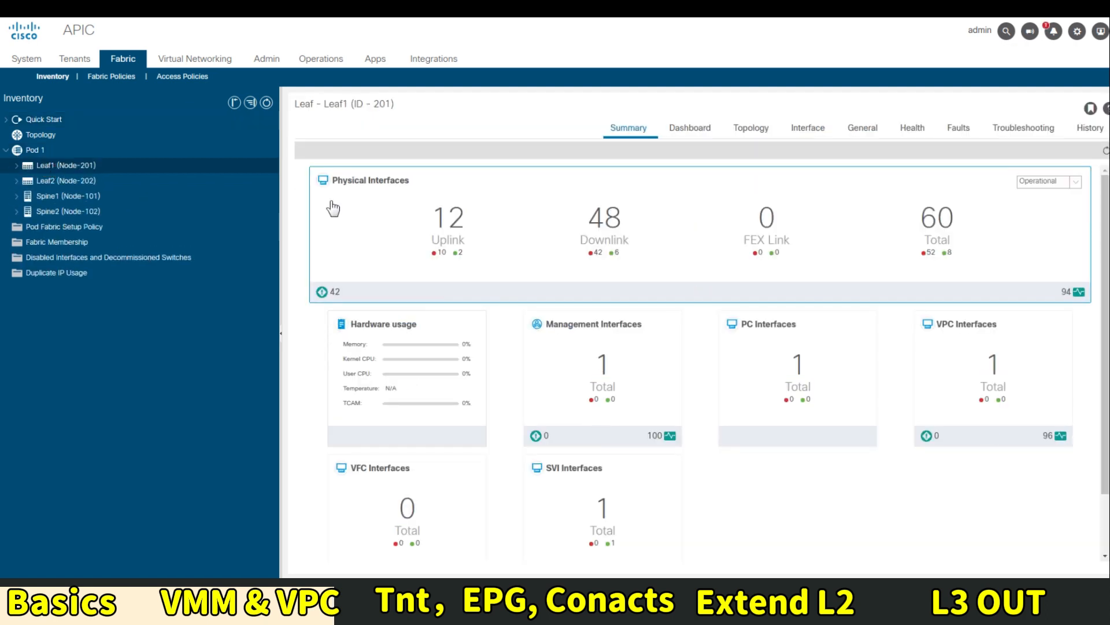
{"action": "left_click", "coordinate": [15, 166]}
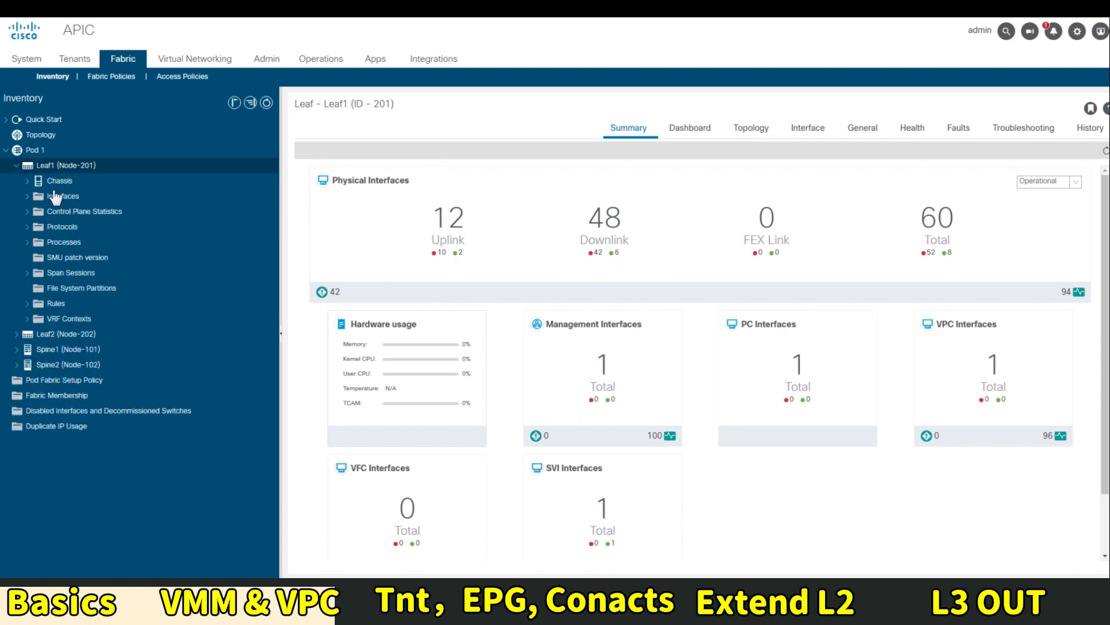
{"action": "left_click", "coordinate": [27, 196]}
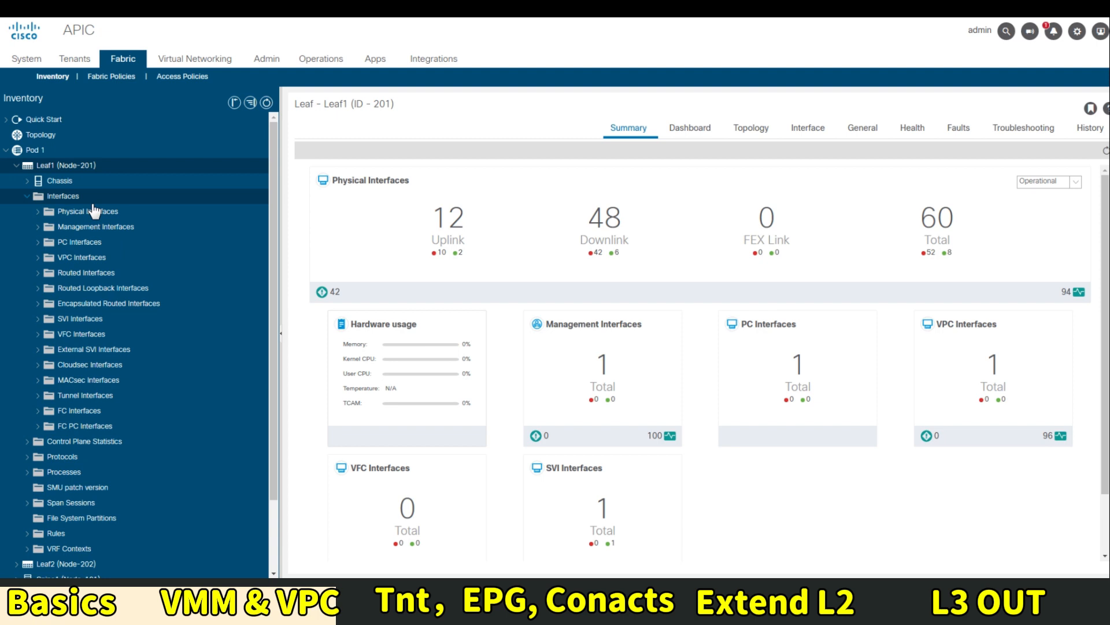
{"action": "left_click", "coordinate": [102, 215]}
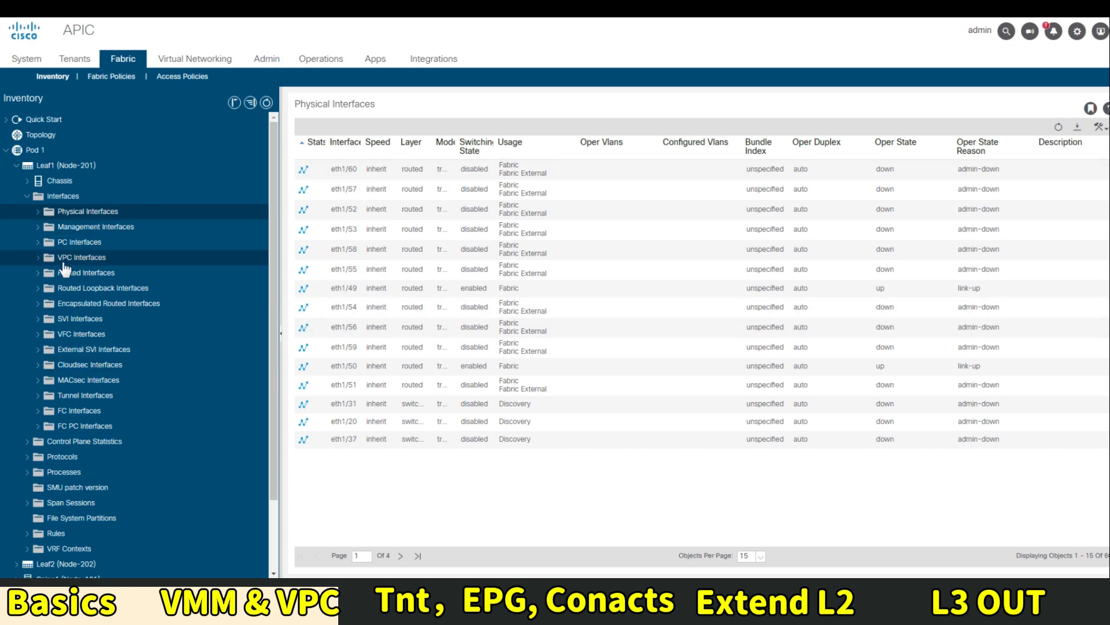
{"action": "left_click", "coordinate": [39, 213]}
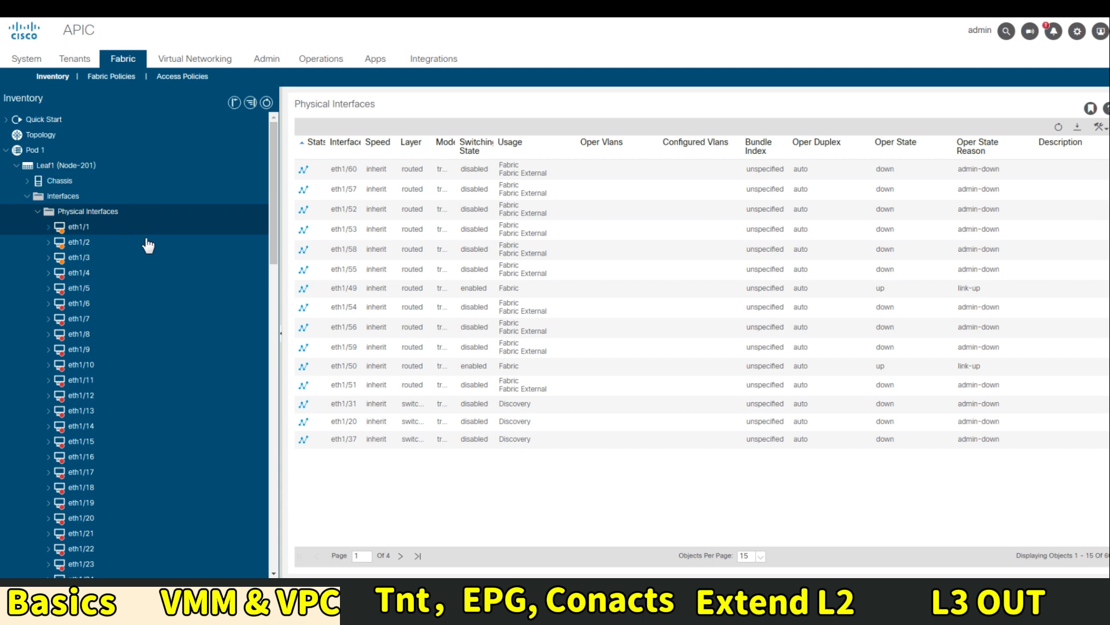
{"action": "left_click", "coordinate": [177, 237]}
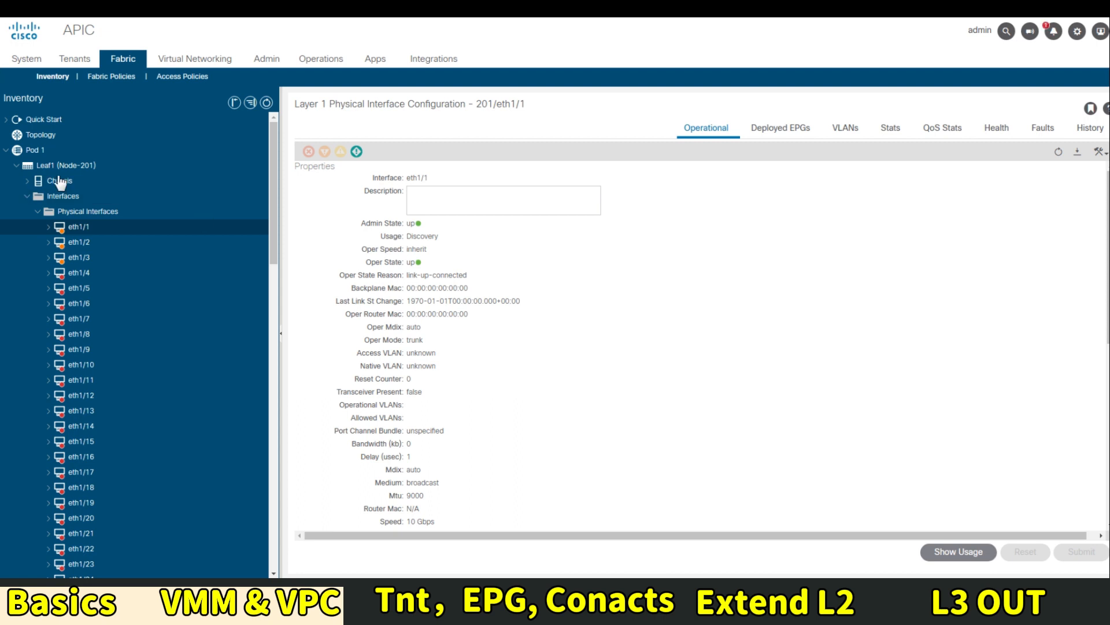
Show 100 rows per page in Leaf1's physical interfaces table and select eth1/1
{"action": "left_click", "coordinate": [112, 211]}
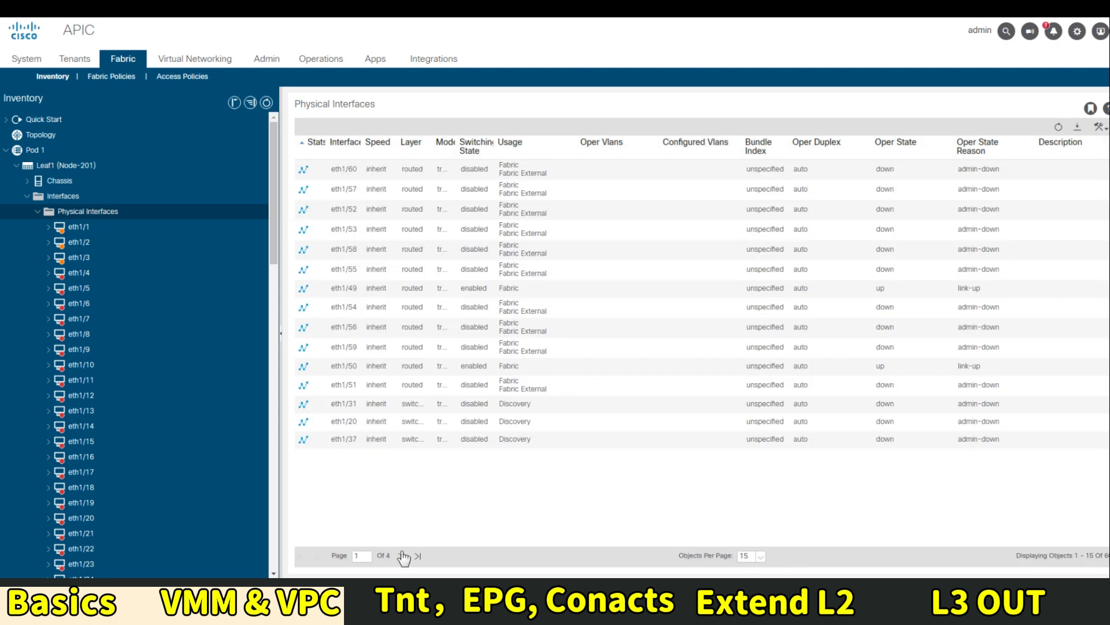
{"action": "left_click", "coordinate": [761, 557]}
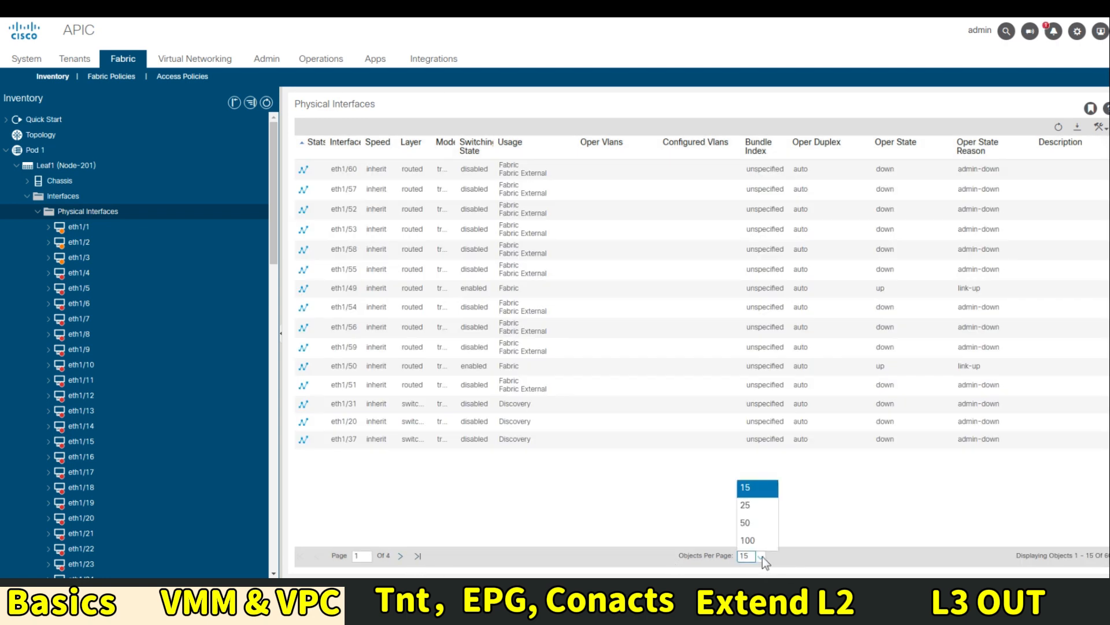
{"action": "left_click", "coordinate": [757, 543]}
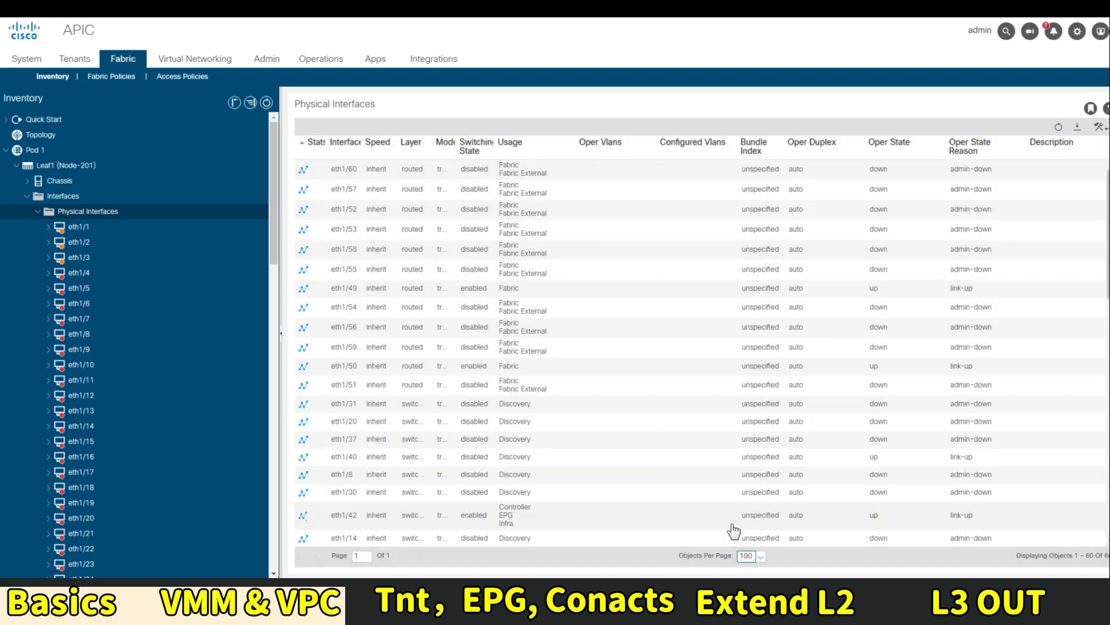
{"action": "scroll", "coordinate": [664, 451], "scroll_direction": "down", "scroll_amount": 5}
{"action": "scroll", "coordinate": [636, 445], "scroll_direction": "up", "scroll_amount": 1}
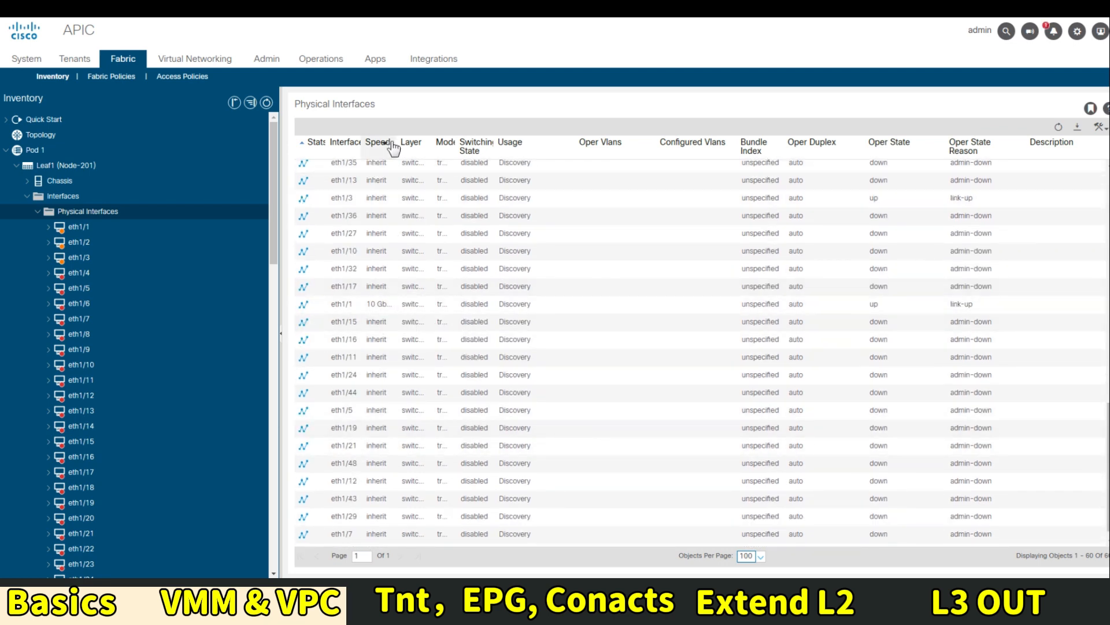
{"action": "left_click", "coordinate": [490, 305]}
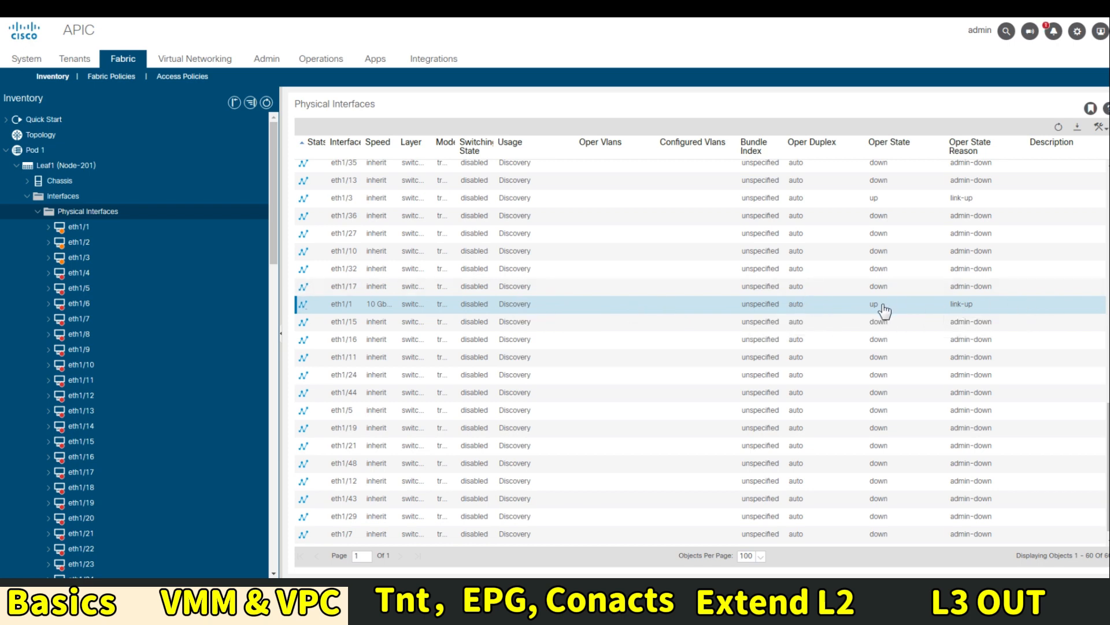
{"action": "left_click", "coordinate": [37, 211]}
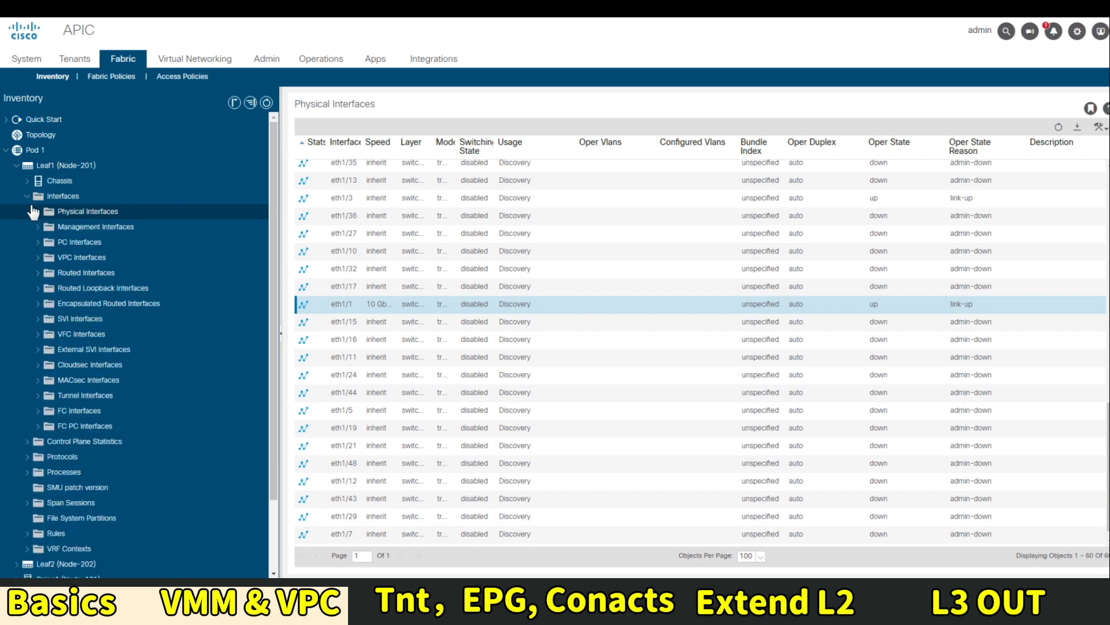
Expand Leaf1's VPC Interfaces through domain 1 and 343 to port-channel po1-UCS_VMware
{"action": "left_click", "coordinate": [38, 258]}
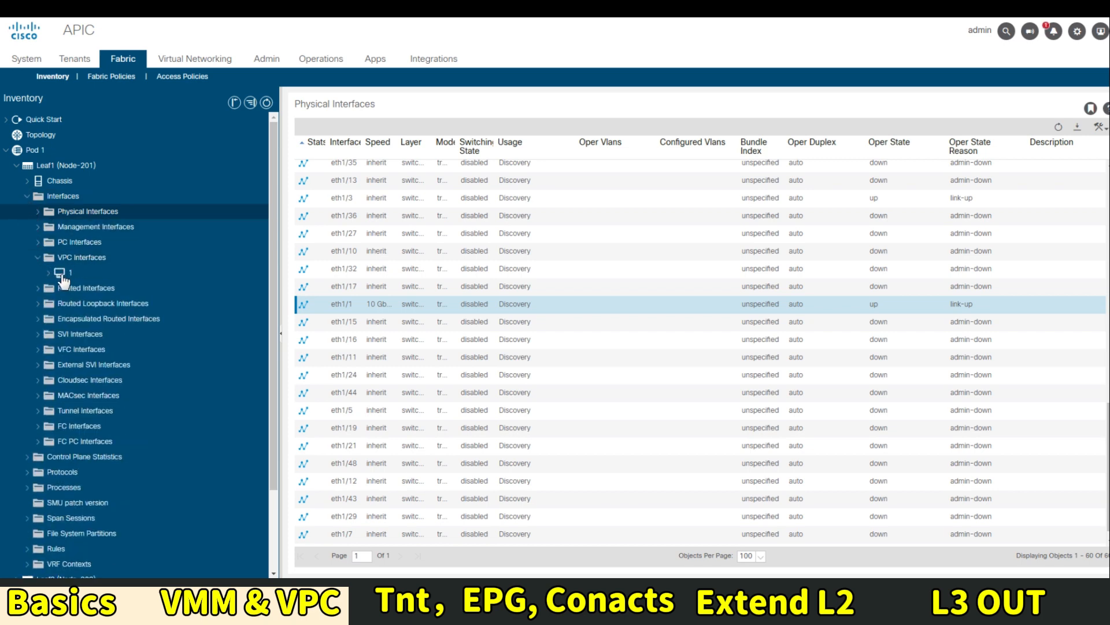
{"action": "left_click", "coordinate": [49, 274]}
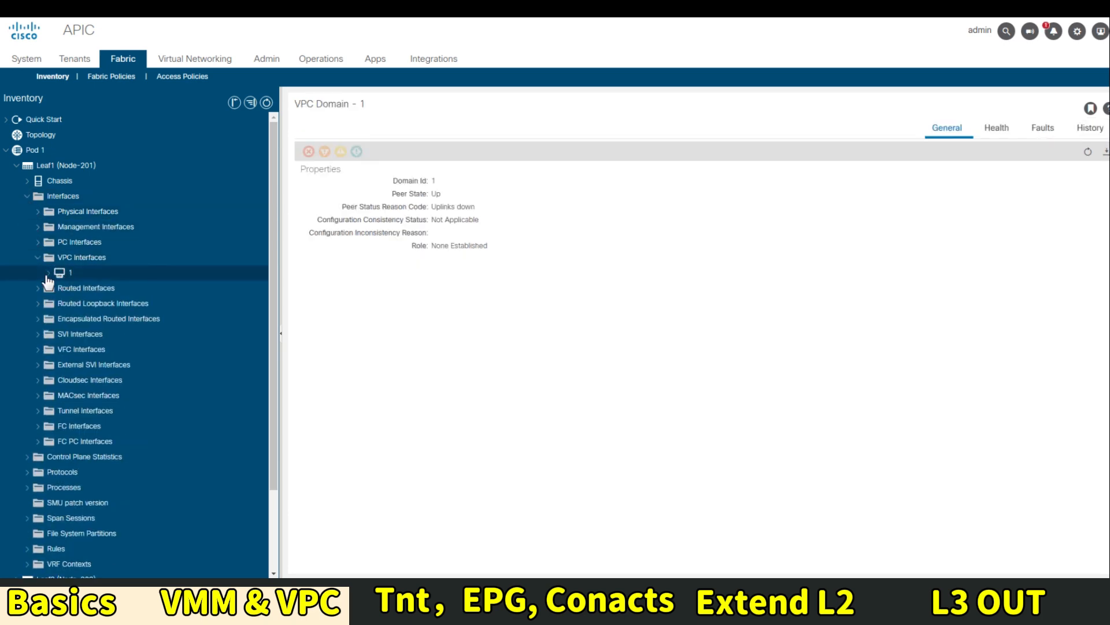
{"action": "left_click", "coordinate": [48, 273]}
{"action": "left_click", "coordinate": [59, 288]}
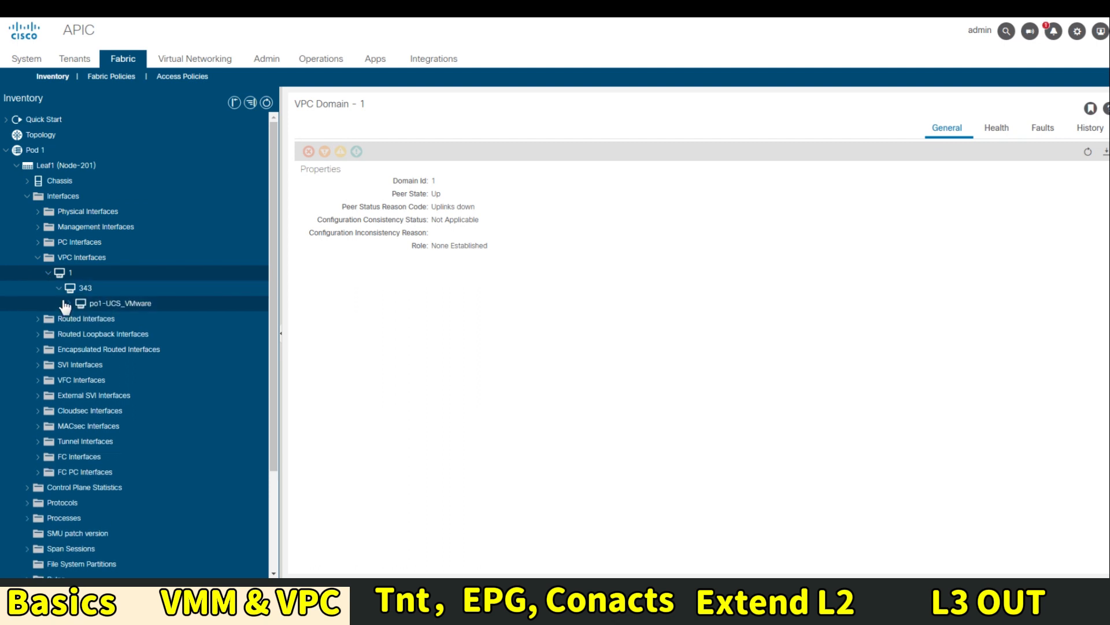
{"action": "left_click", "coordinate": [66, 303]}
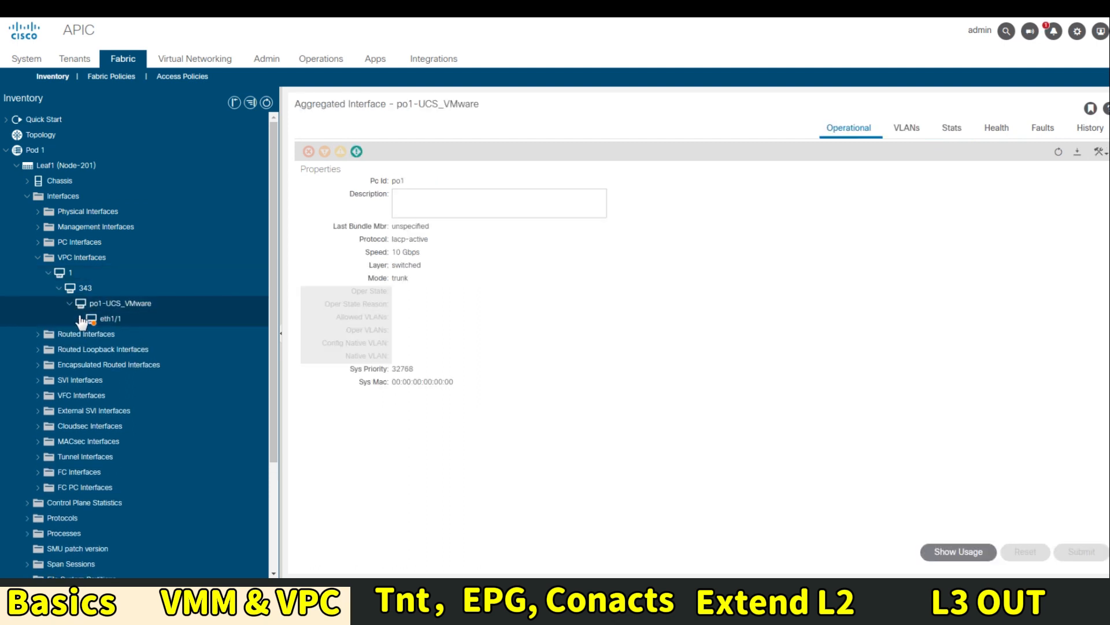
Compare member eth1/1's physical configuration with its LACP details
{"action": "left_click", "coordinate": [81, 321]}
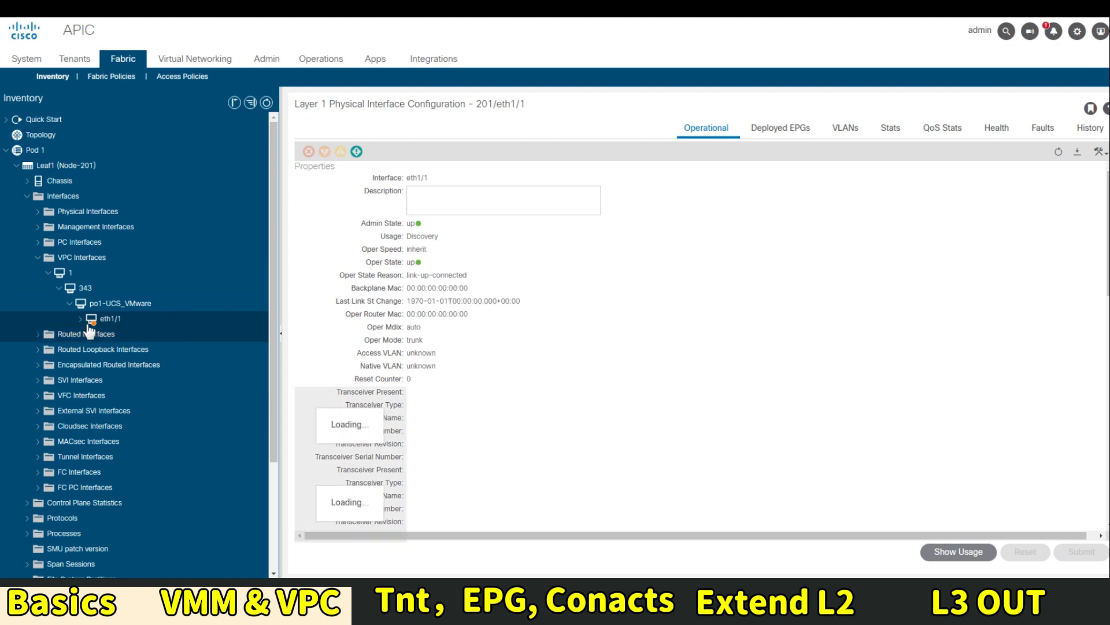
{"action": "left_click", "coordinate": [81, 320]}
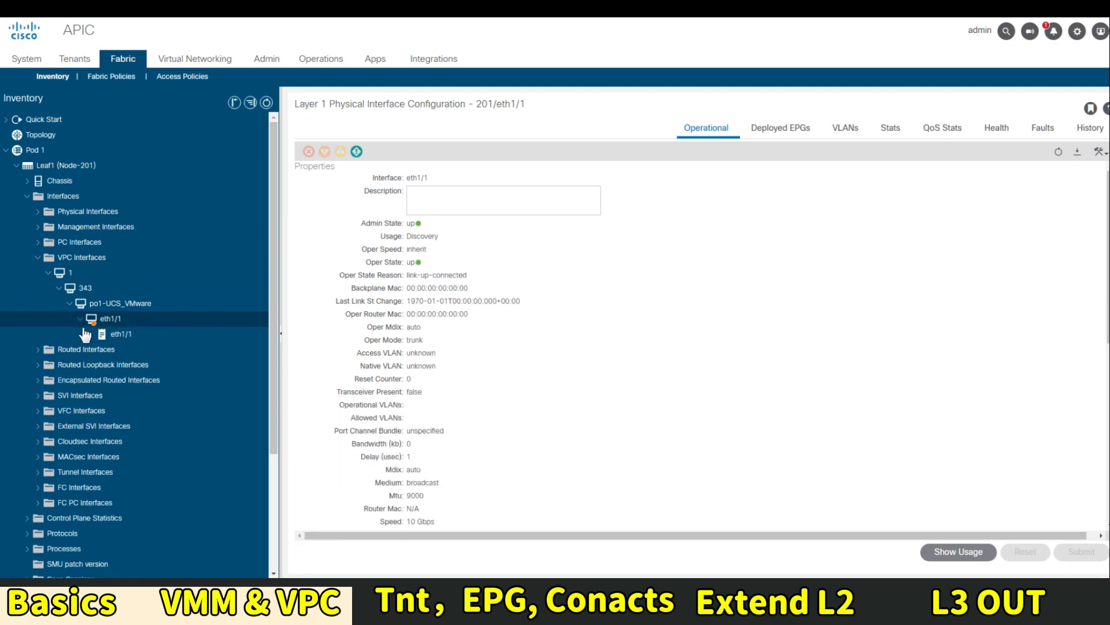
{"action": "left_click", "coordinate": [117, 335]}
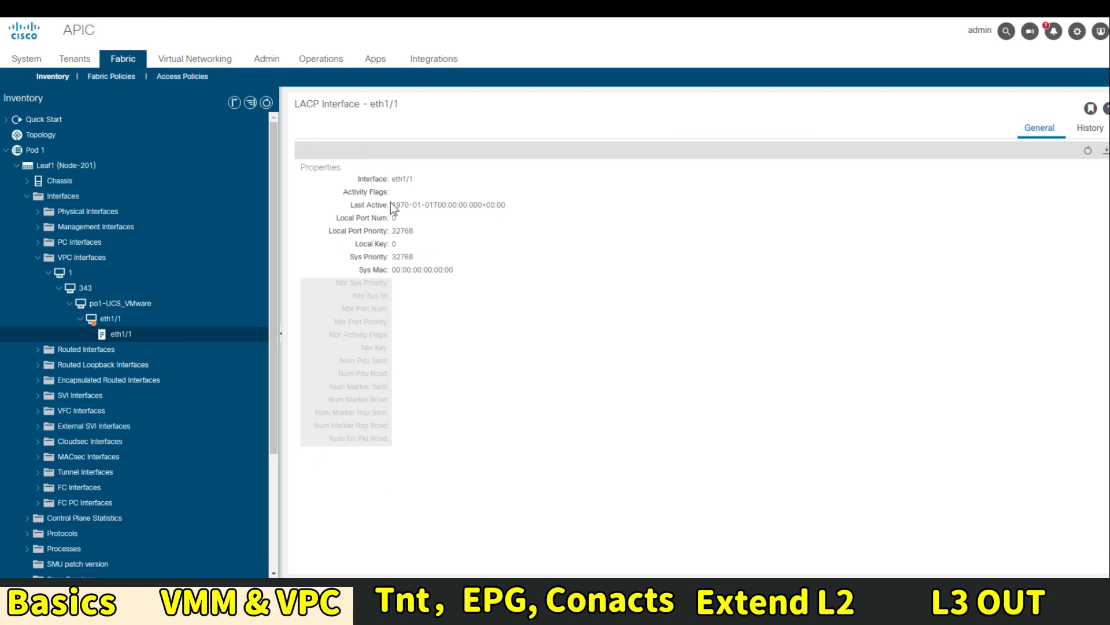
{"action": "left_click", "coordinate": [114, 320]}
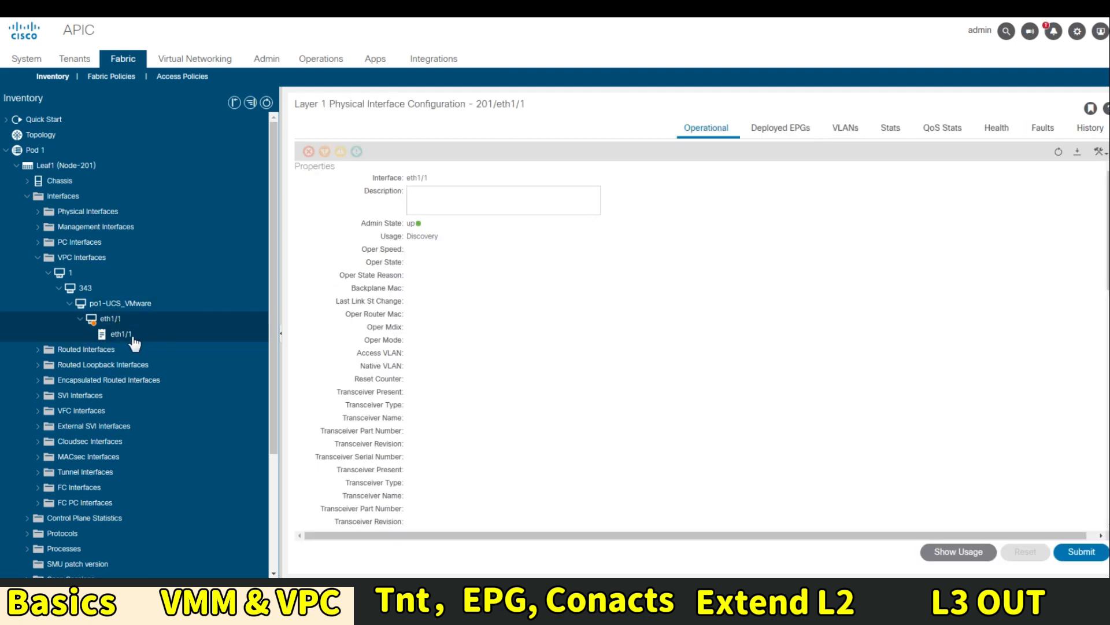
{"action": "left_click", "coordinate": [197, 335]}
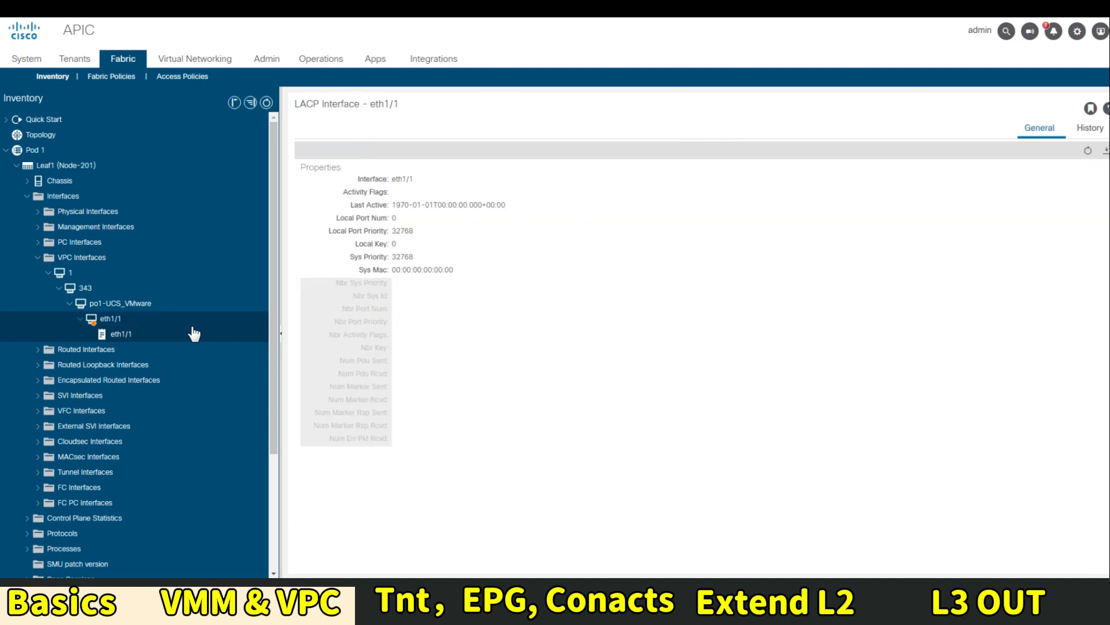
{"action": "scroll", "coordinate": [199, 376], "scroll_direction": "down", "scroll_amount": 3}
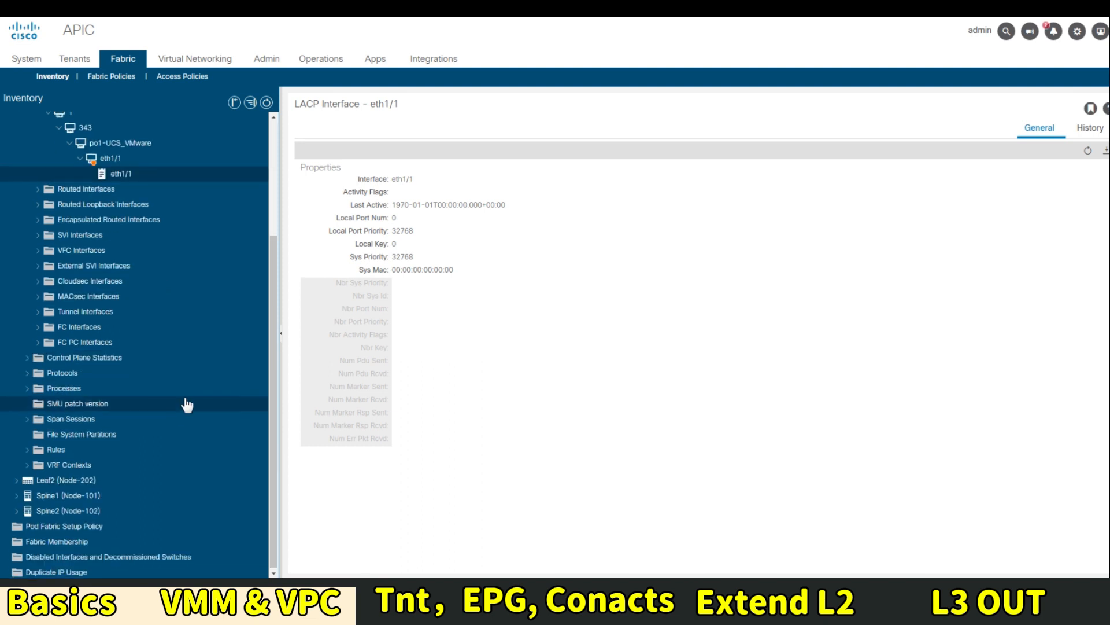
Expand Leaf2 (Node-202) VPC domain 1 > 343 > po1-UCS_VMware > eth1/1, then show the Tenants list
{"action": "left_click", "coordinate": [16, 479]}
{"action": "scroll", "coordinate": [116, 457], "scroll_direction": "down", "scroll_amount": 3}
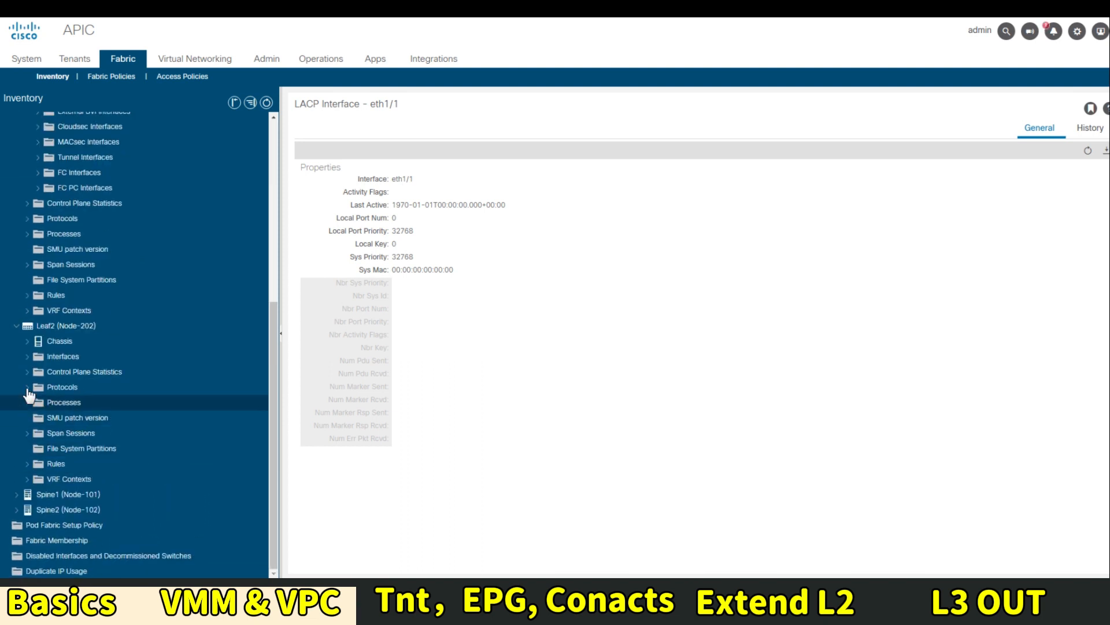
{"action": "left_click", "coordinate": [27, 357]}
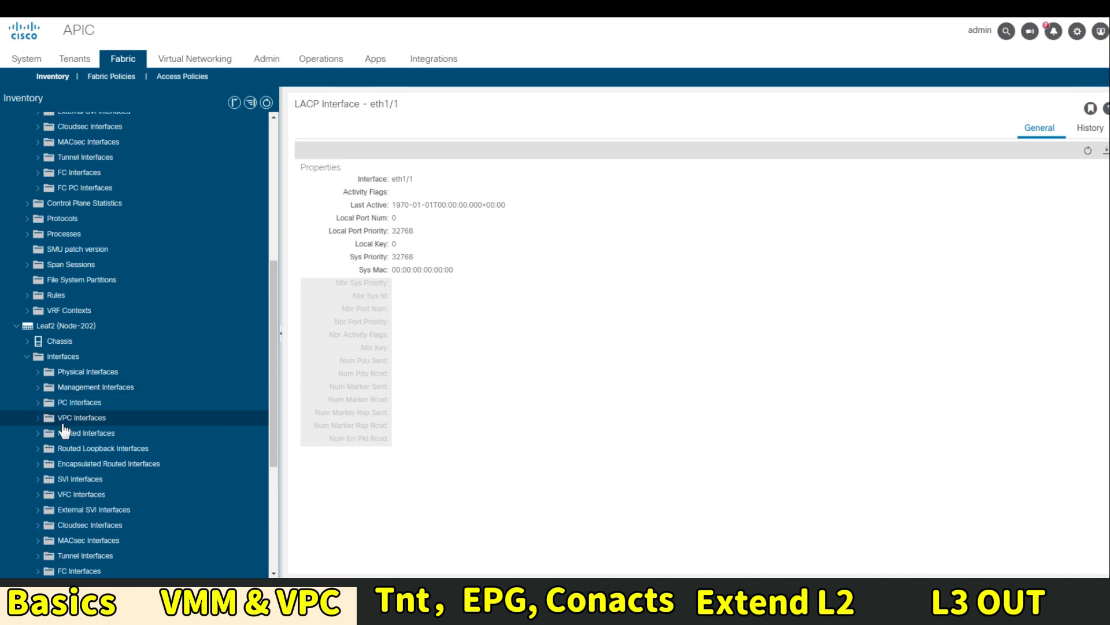
{"action": "left_click", "coordinate": [41, 419]}
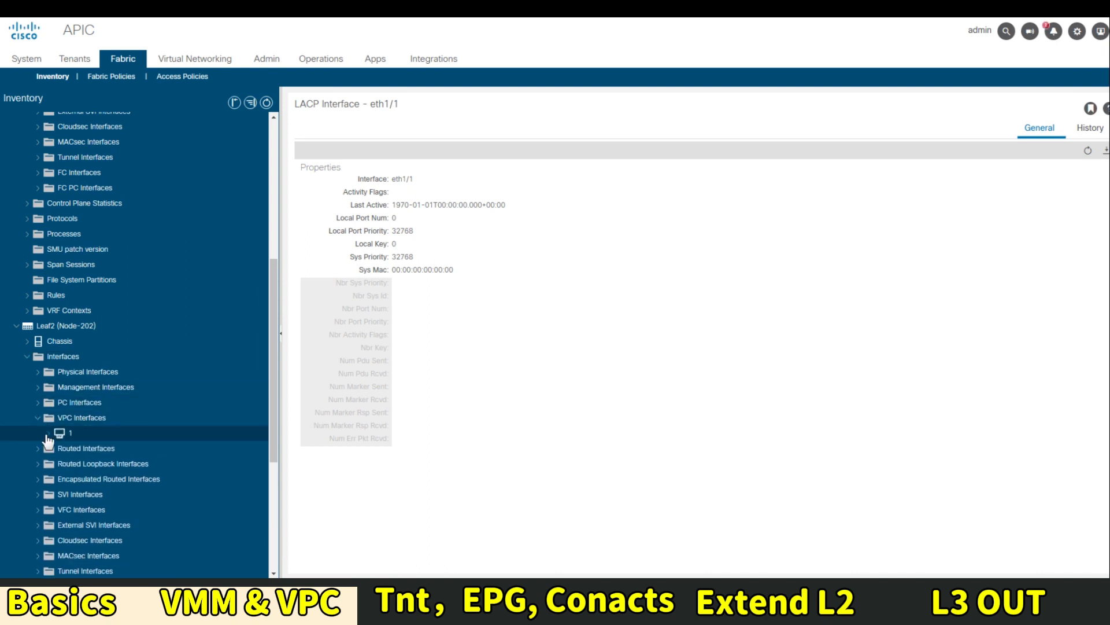
{"action": "left_click", "coordinate": [48, 432]}
{"action": "left_click", "coordinate": [59, 449]}
{"action": "left_click", "coordinate": [61, 451]}
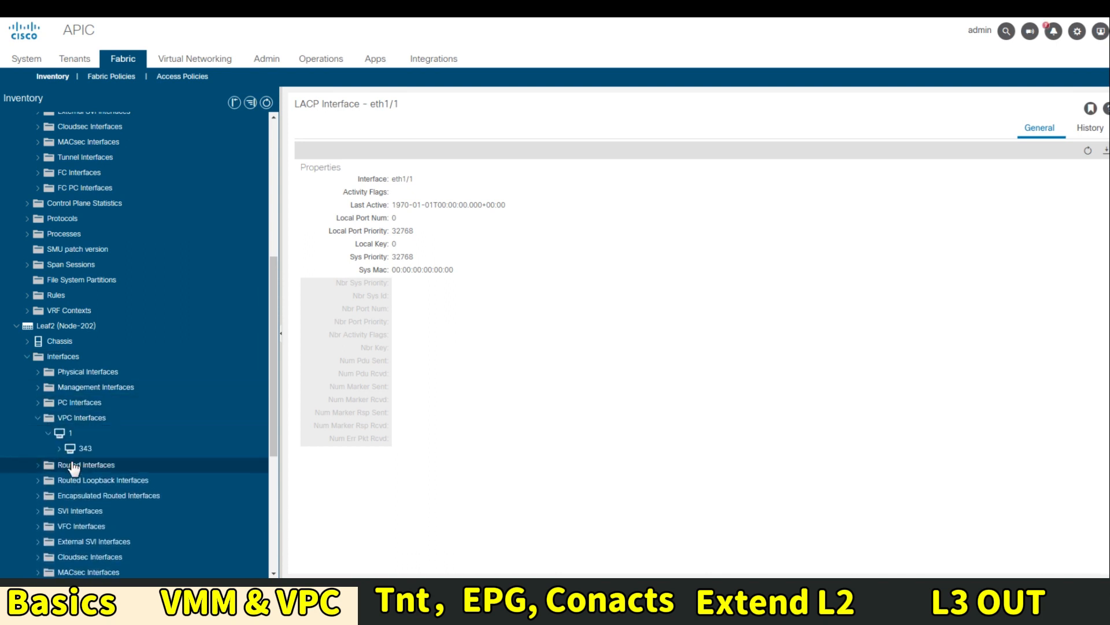
{"action": "left_click", "coordinate": [60, 449]}
{"action": "left_click", "coordinate": [70, 464]}
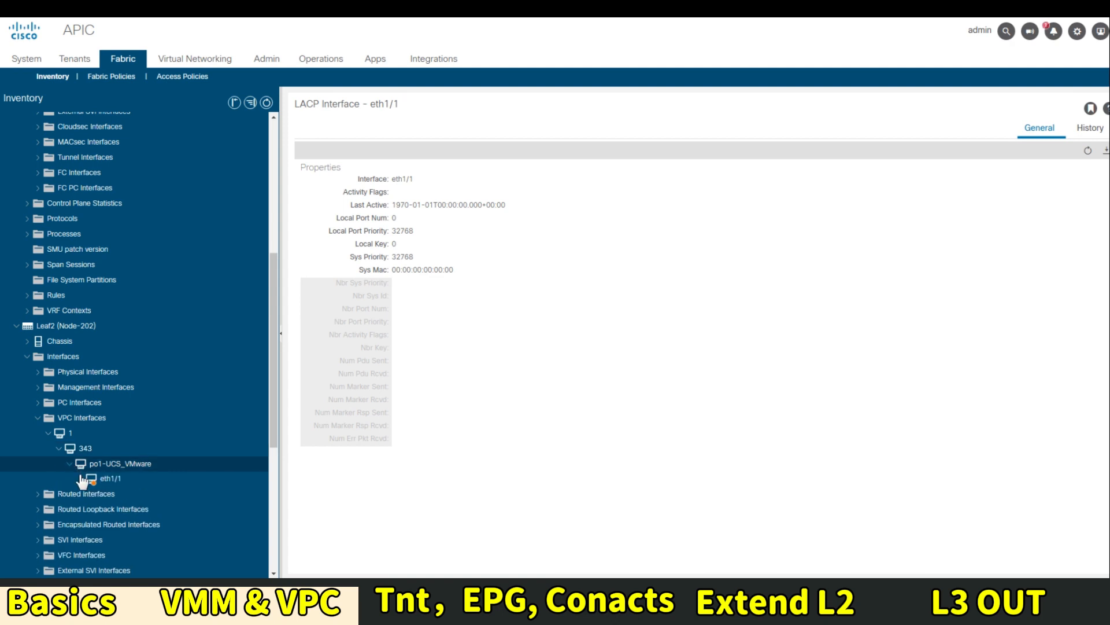
{"action": "left_click", "coordinate": [80, 479]}
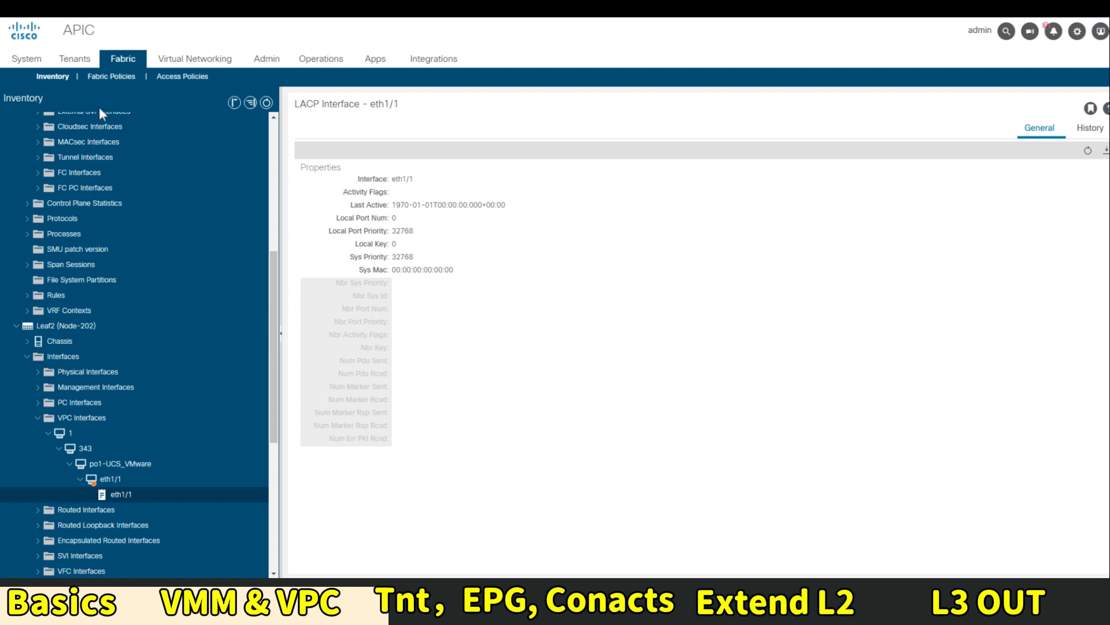
{"action": "left_click", "coordinate": [75, 66]}
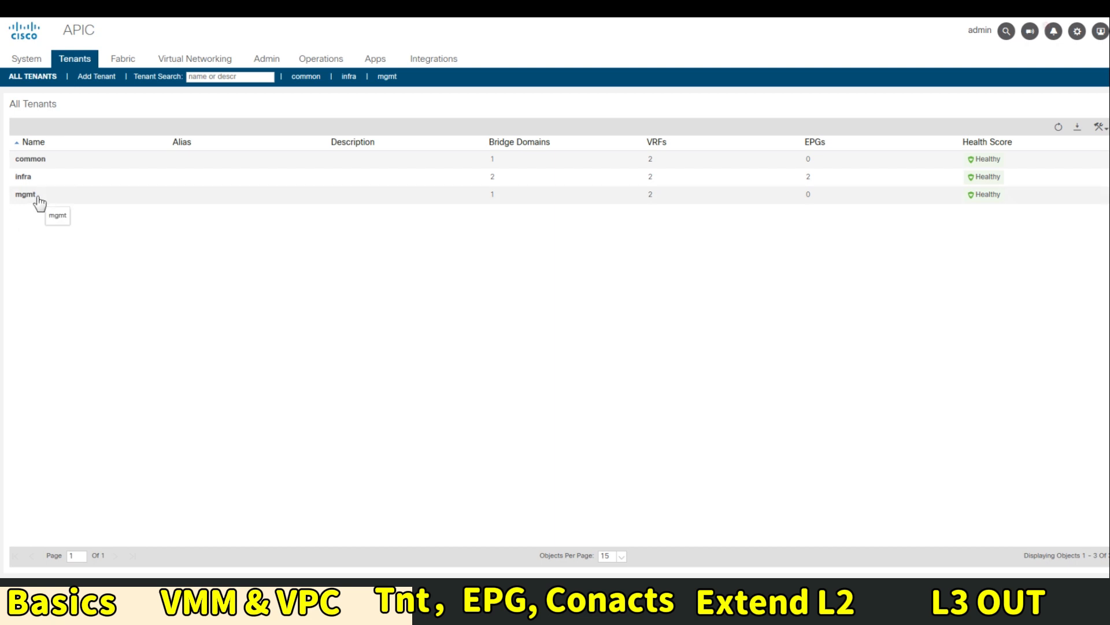
Open the mgmt tenant and view its default out-of-band node management EPG
{"action": "double_click", "coordinate": [95, 197]}
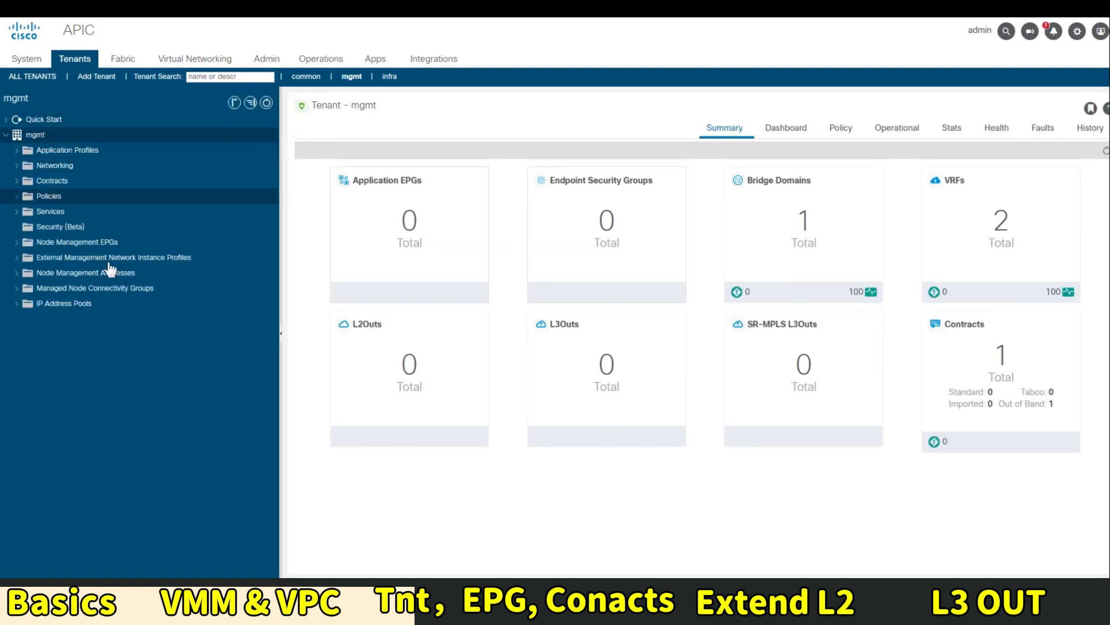
{"action": "left_click", "coordinate": [17, 242]}
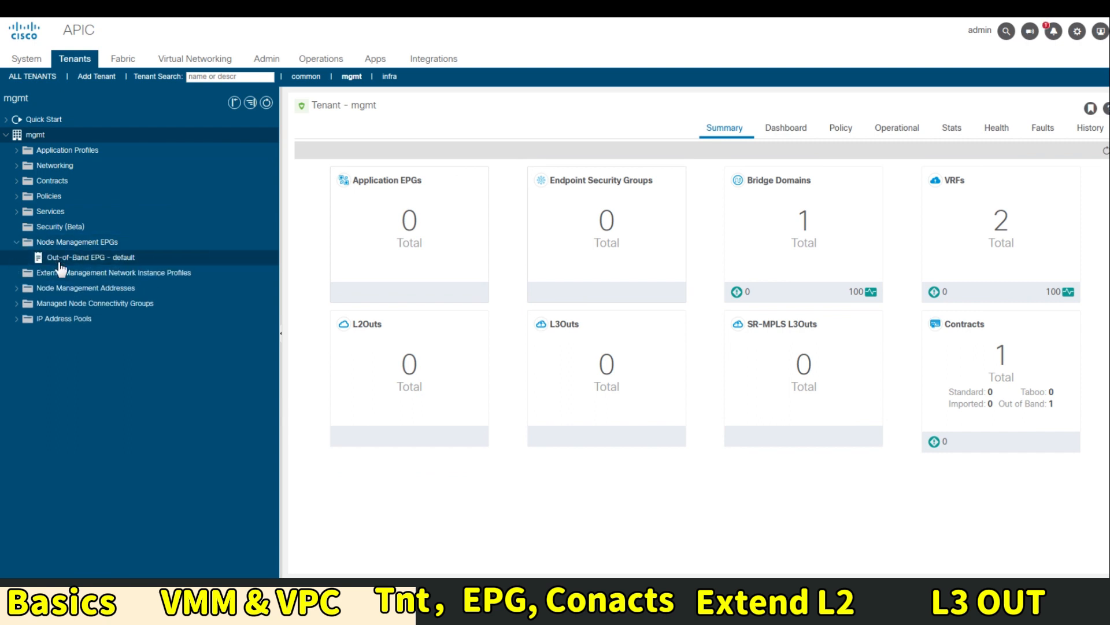
{"action": "left_click", "coordinate": [52, 260]}
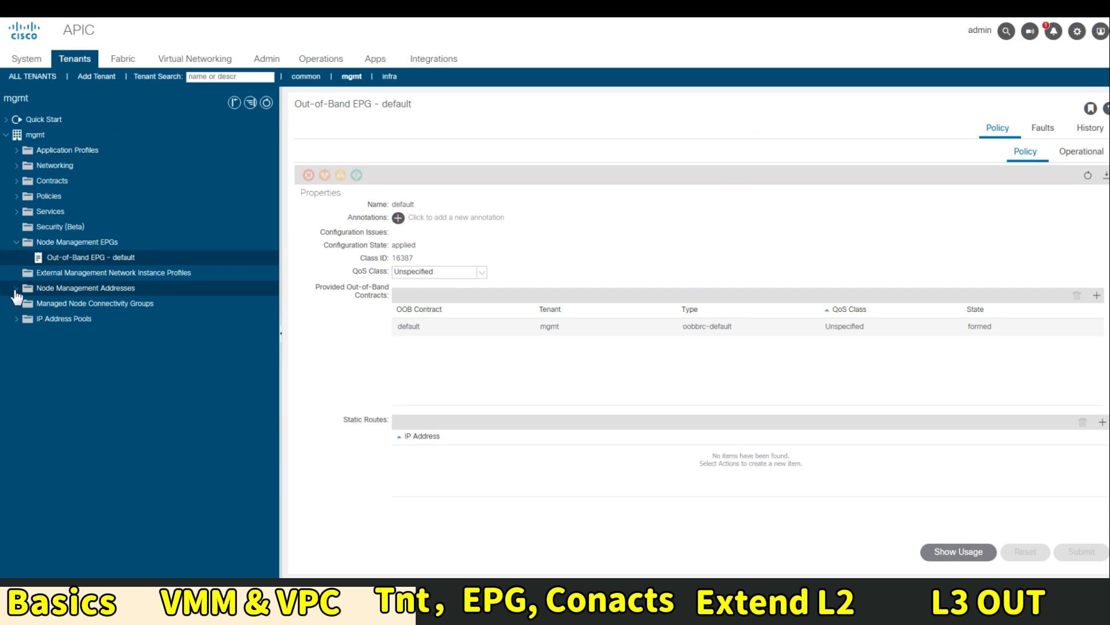
Show the default node management address policy's static node management addresses table
{"action": "left_click", "coordinate": [17, 288]}
{"action": "left_click", "coordinate": [52, 304]}
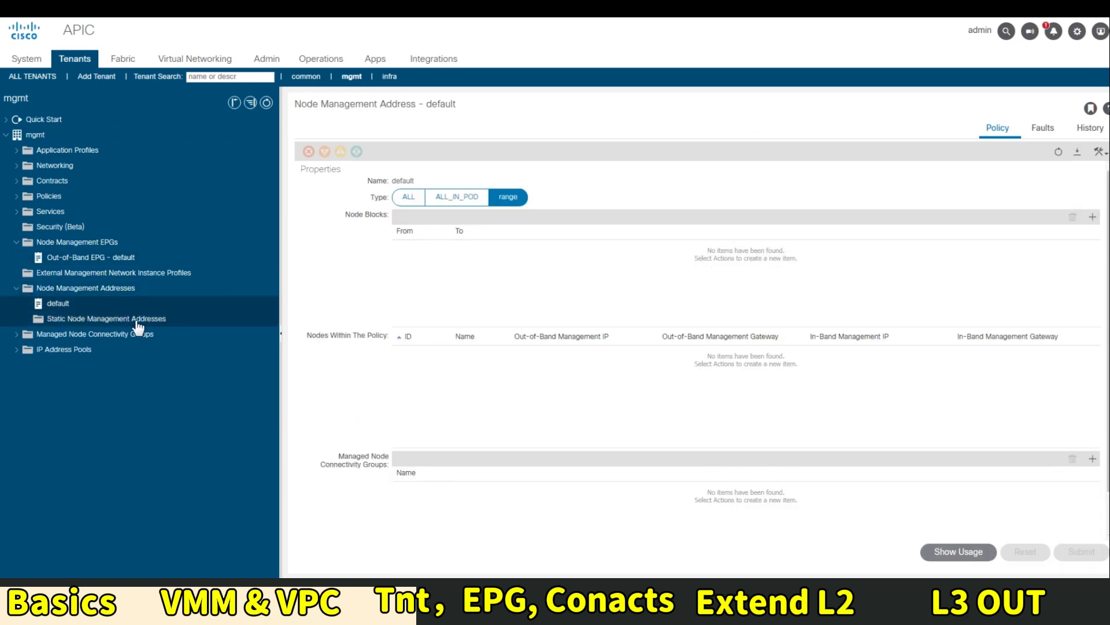
{"action": "left_click", "coordinate": [124, 320]}
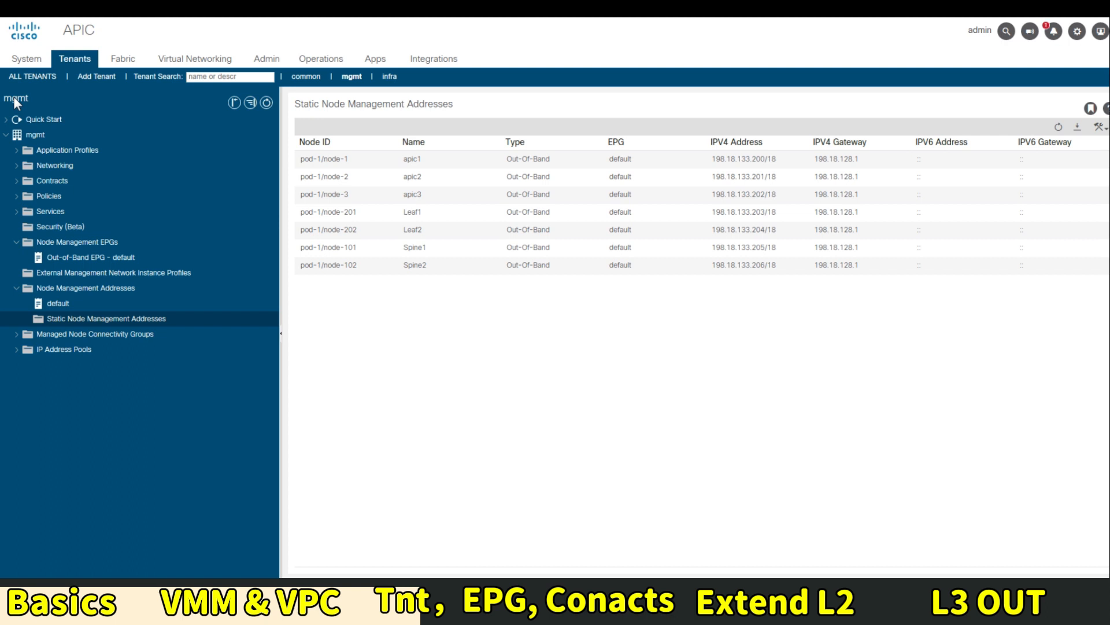
From the All Tenants list (common, infra, mgmt), open a blank Create Tenant form
{"action": "left_click", "coordinate": [28, 77]}
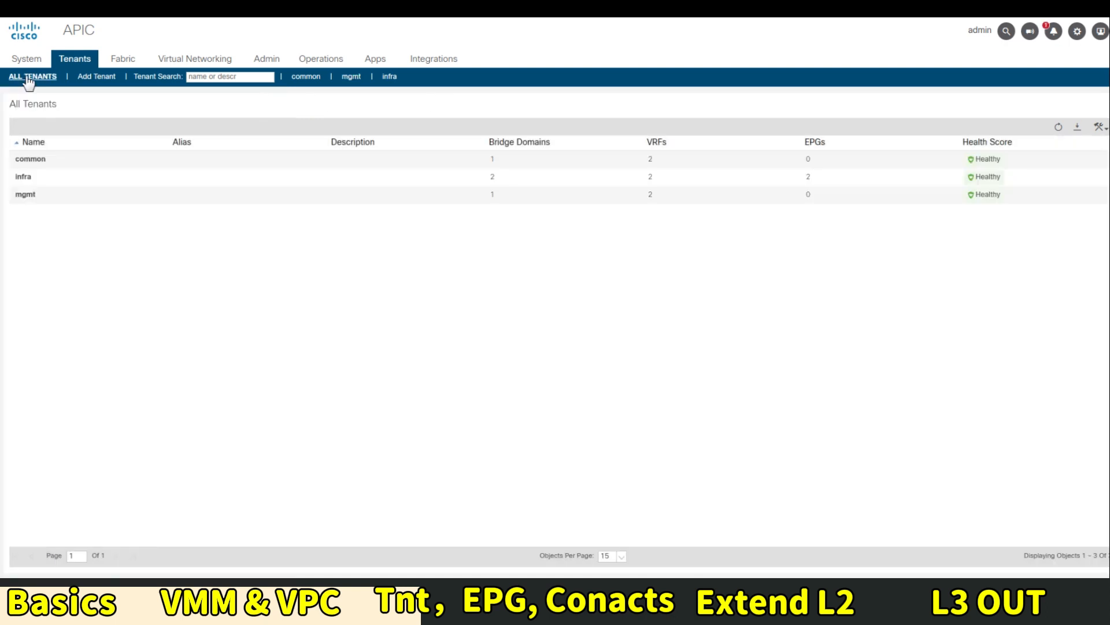
{"action": "left_click", "coordinate": [95, 82]}
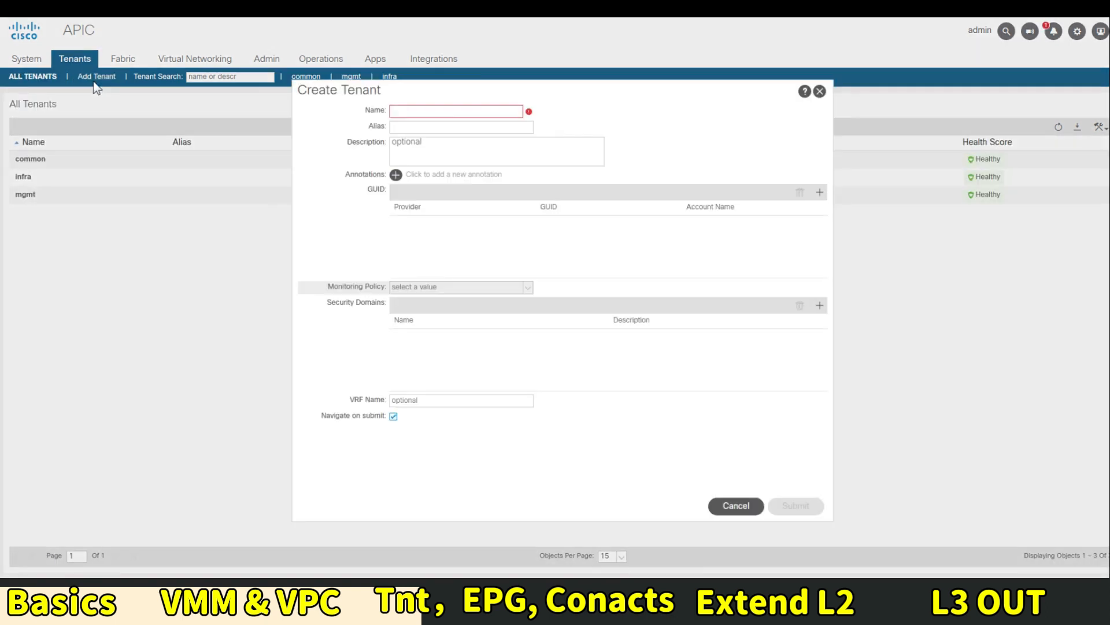
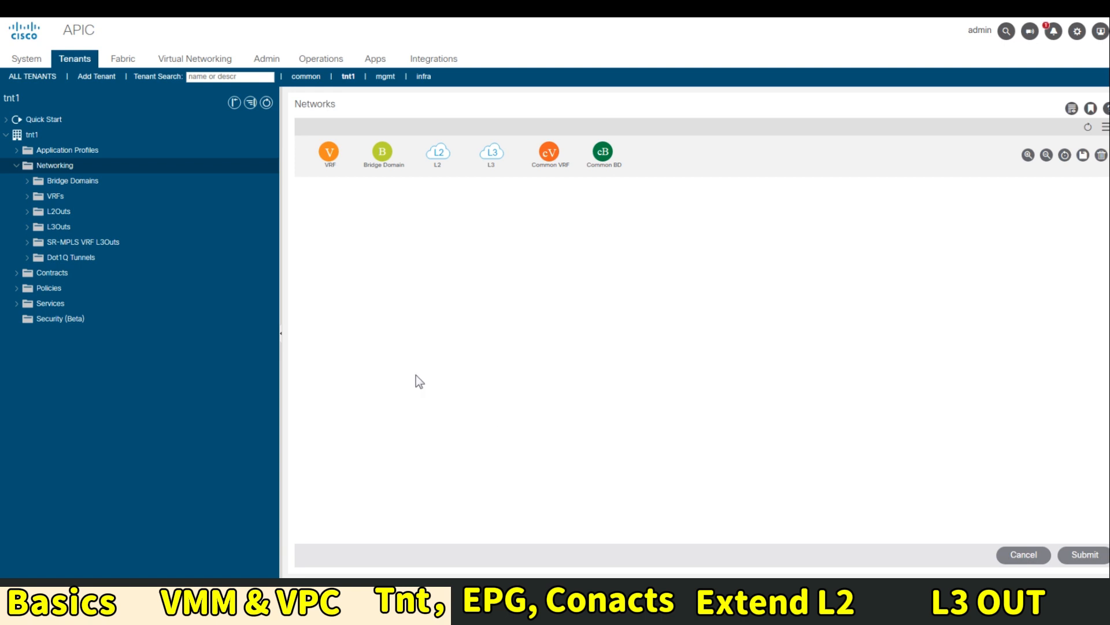
Create VRF vrf-01 in tnt1 with the Create A Bridge Domain option unchecked
{"action": "left_click", "coordinate": [52, 196]}
{"action": "right_click", "coordinate": [54, 197]}
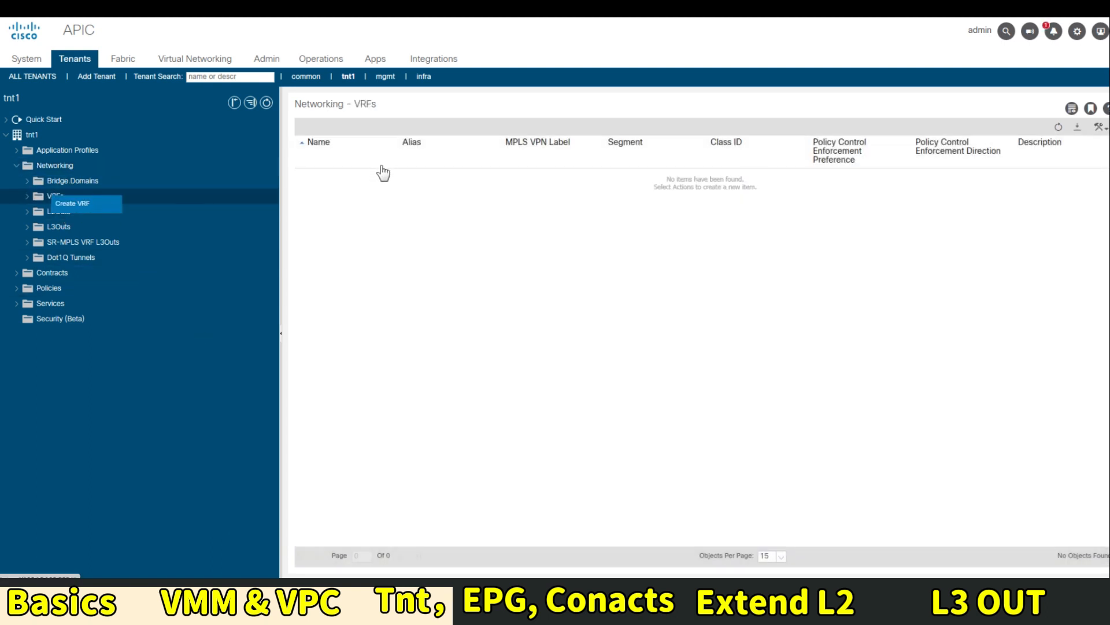
{"action": "left_click", "coordinate": [101, 203]}
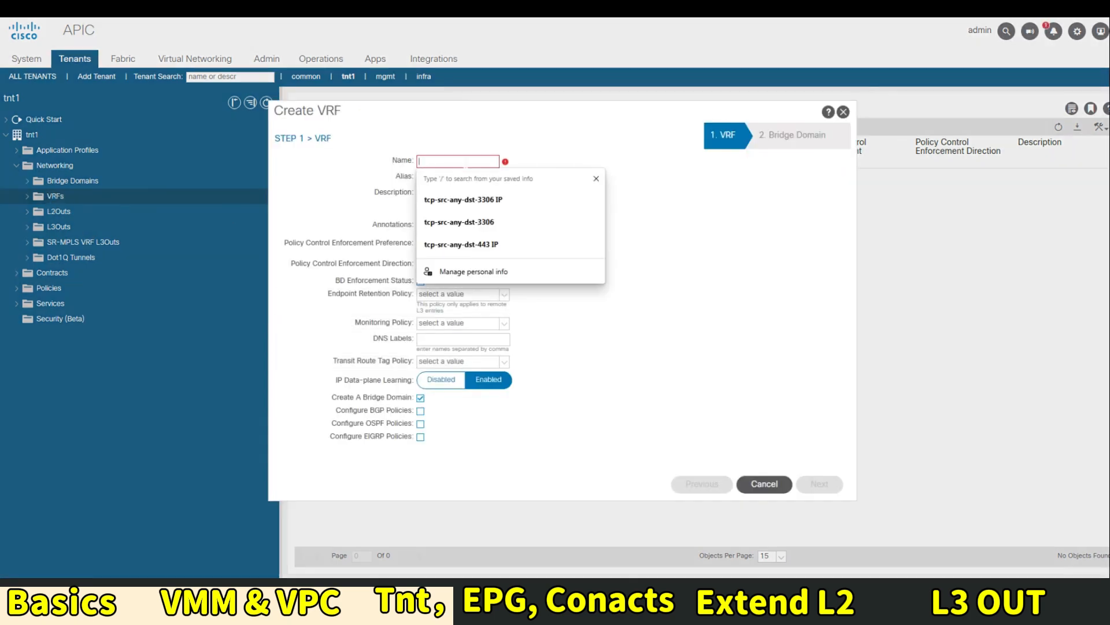
{"action": "left_click", "coordinate": [466, 162]}
{"action": "type", "text": "vrf-1"}
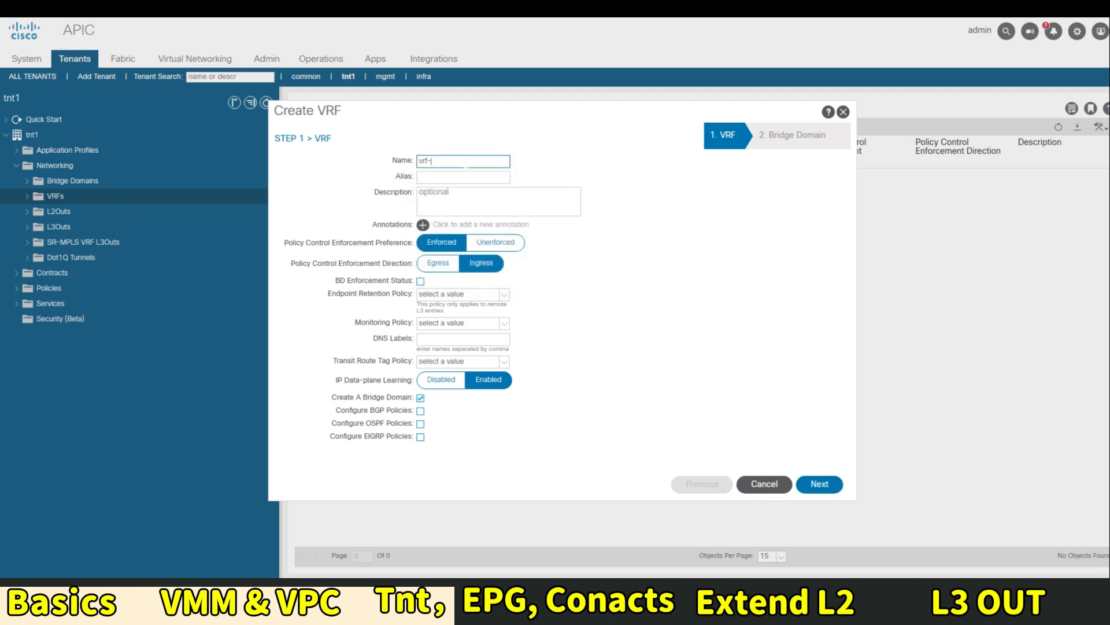
{"action": "key", "text": "BackSpace"}
{"action": "type", "text": "01"}
{"action": "left_click", "coordinate": [816, 484]}
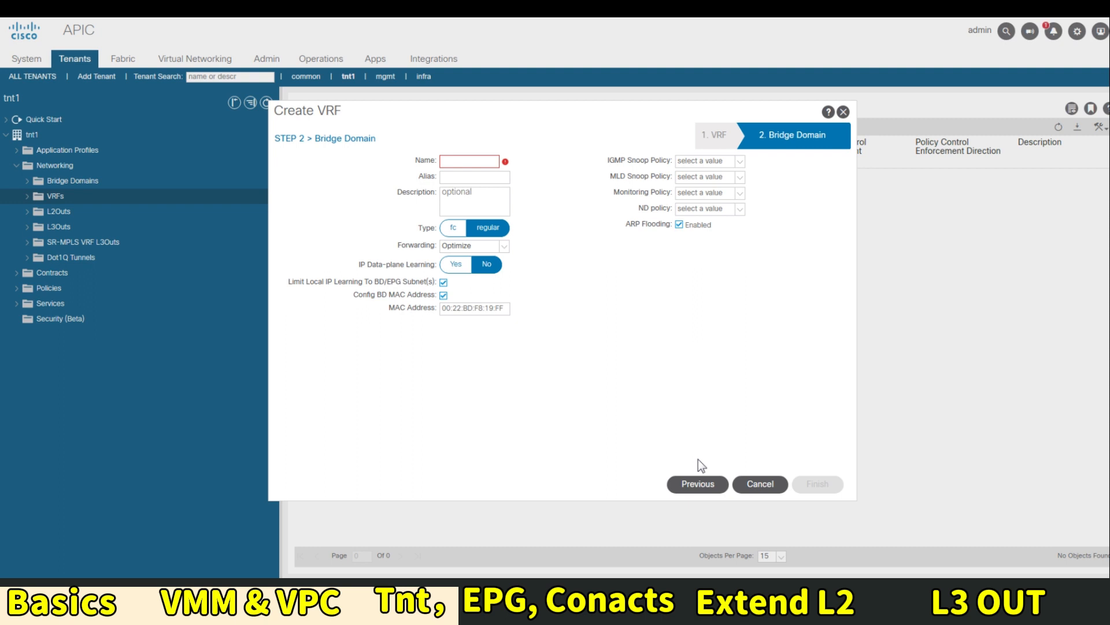
{"action": "left_click", "coordinate": [703, 482]}
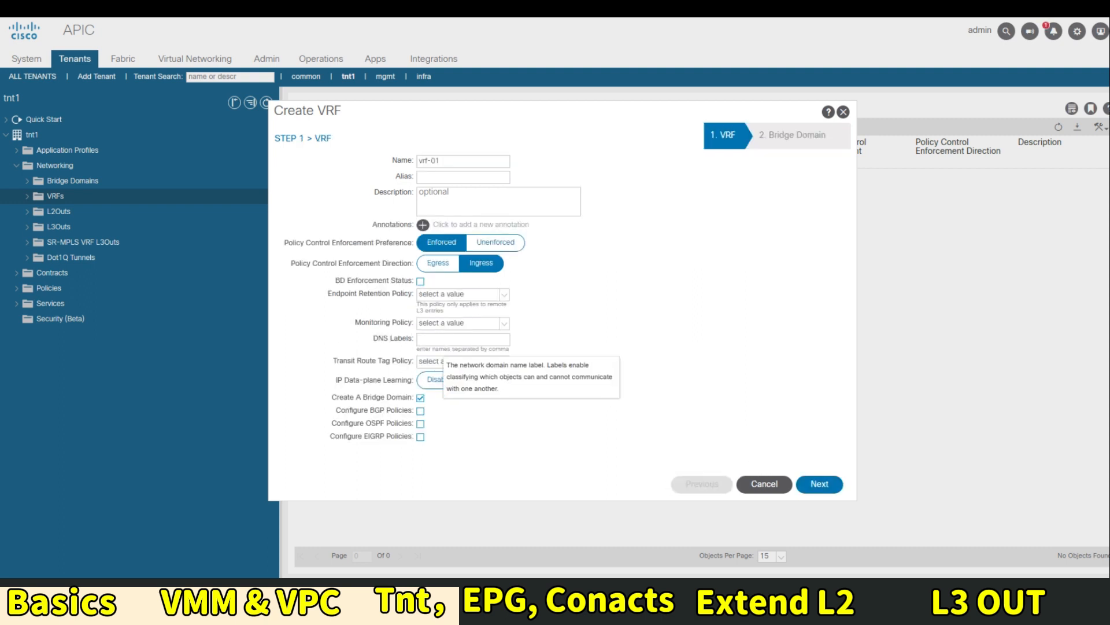
{"action": "left_click", "coordinate": [420, 398]}
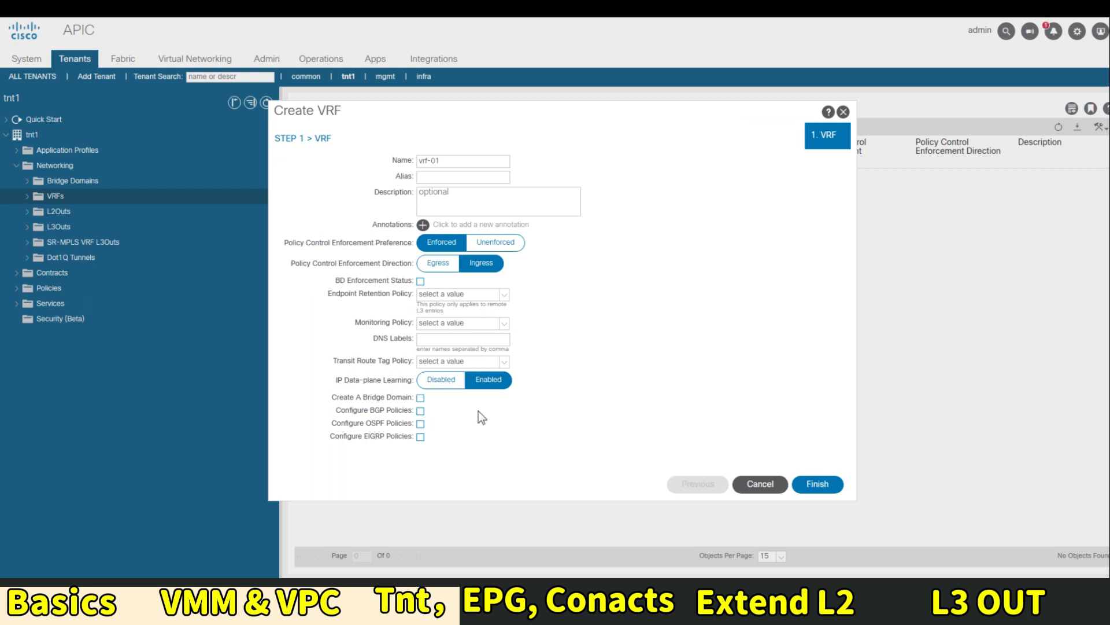
{"action": "left_click", "coordinate": [818, 484]}
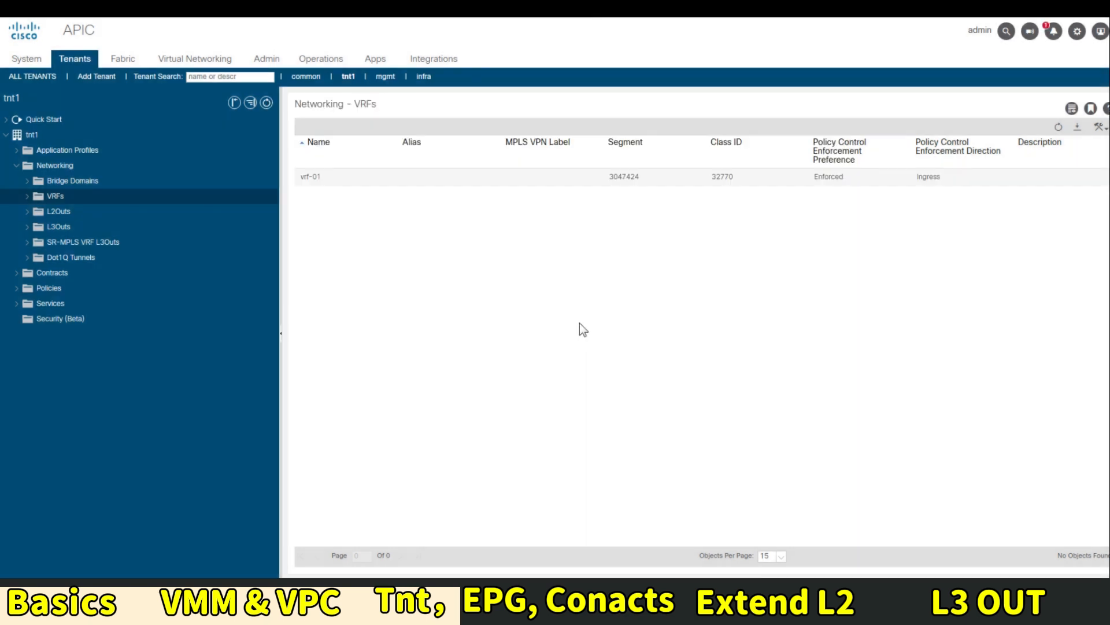
Select tnt1's Bridge Domains and bring up its Create Bridge Domain option
{"action": "left_click", "coordinate": [73, 183]}
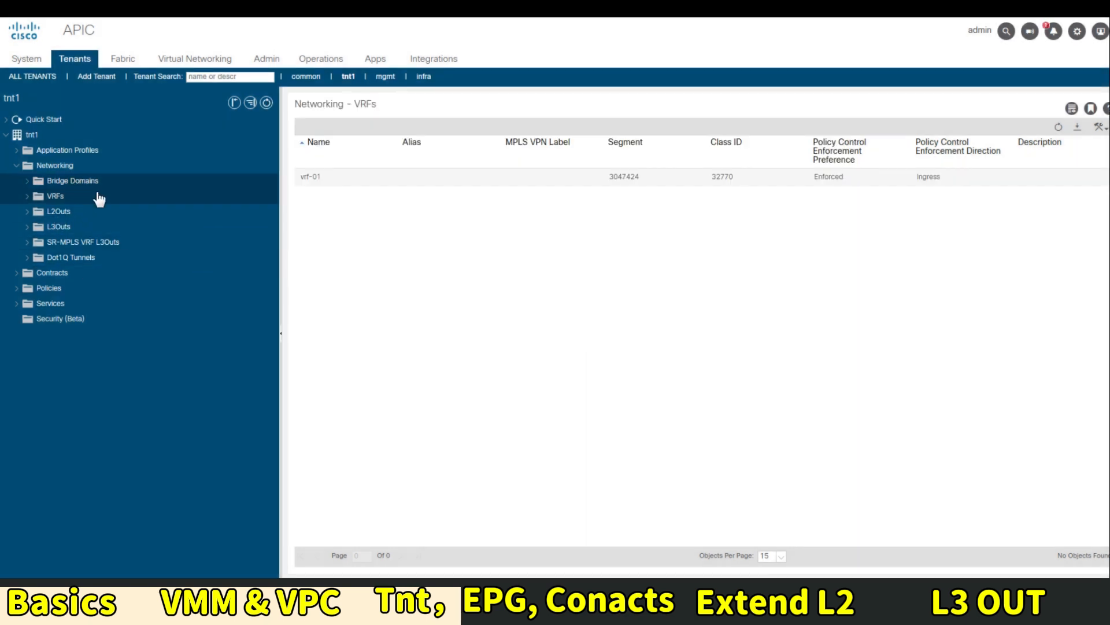
{"action": "right_click", "coordinate": [63, 183]}
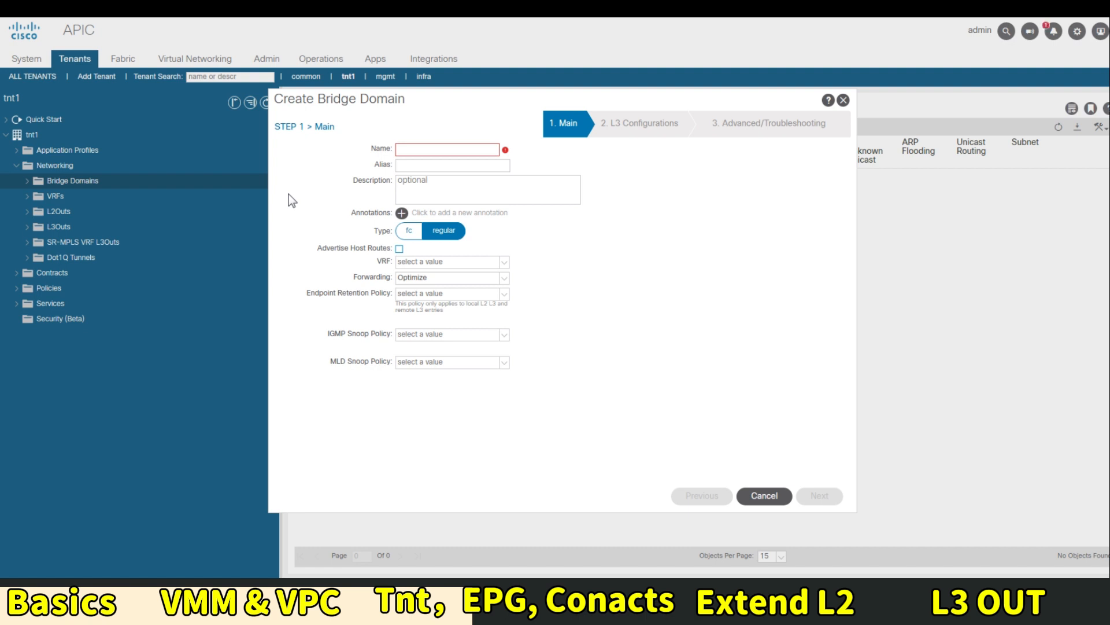
Name the new bridge domain 192.168.20.0_24 and attach it to vrf-01
{"action": "left_click", "coordinate": [447, 149]}
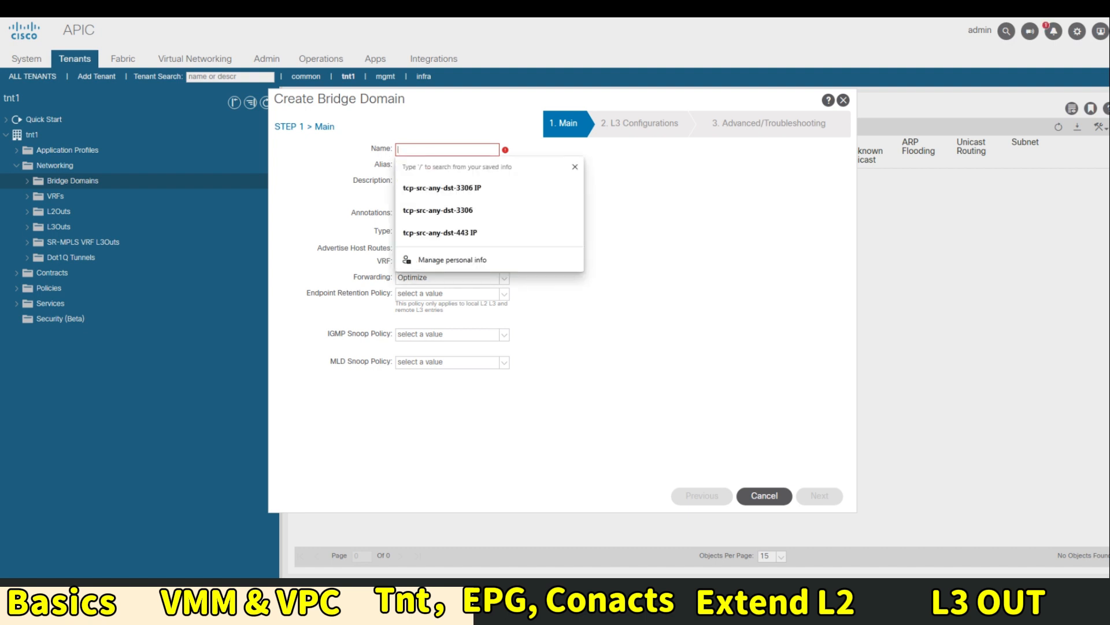
{"action": "type", "text": "192.168"}
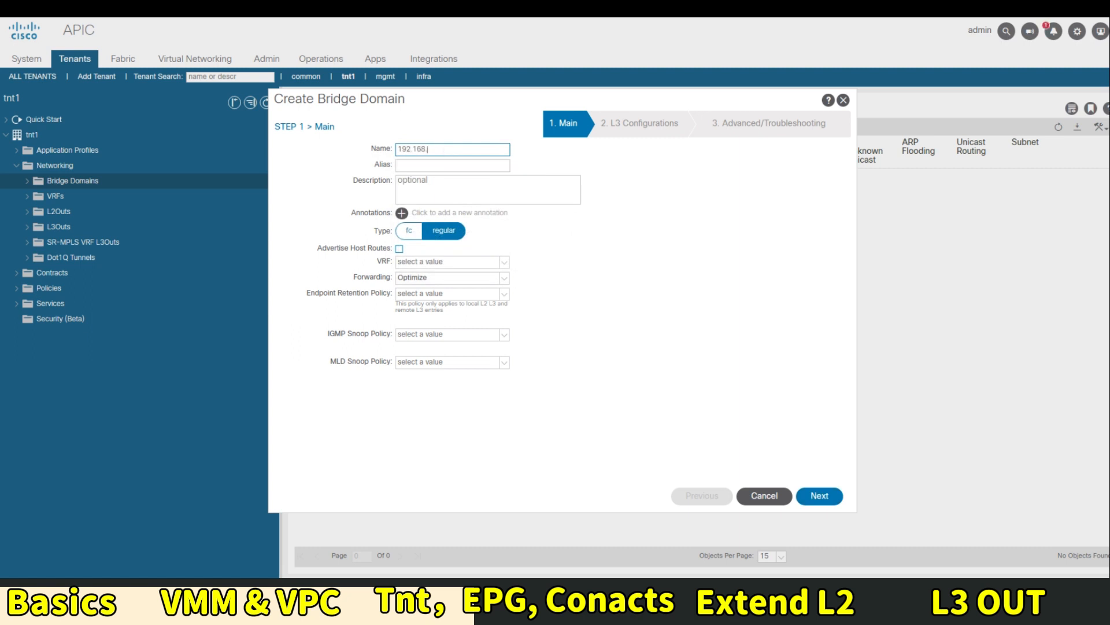
{"action": "type", "text": ".20.0_24"}
{"action": "left_click", "coordinate": [506, 264]}
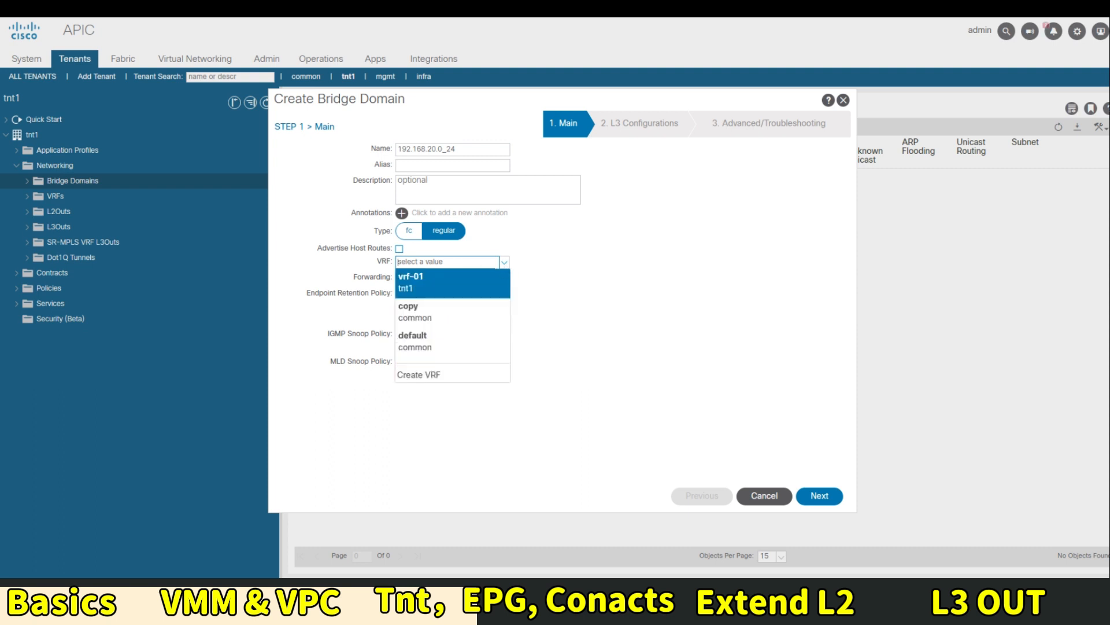
{"action": "left_click", "coordinate": [446, 286]}
{"action": "left_click", "coordinate": [817, 495]}
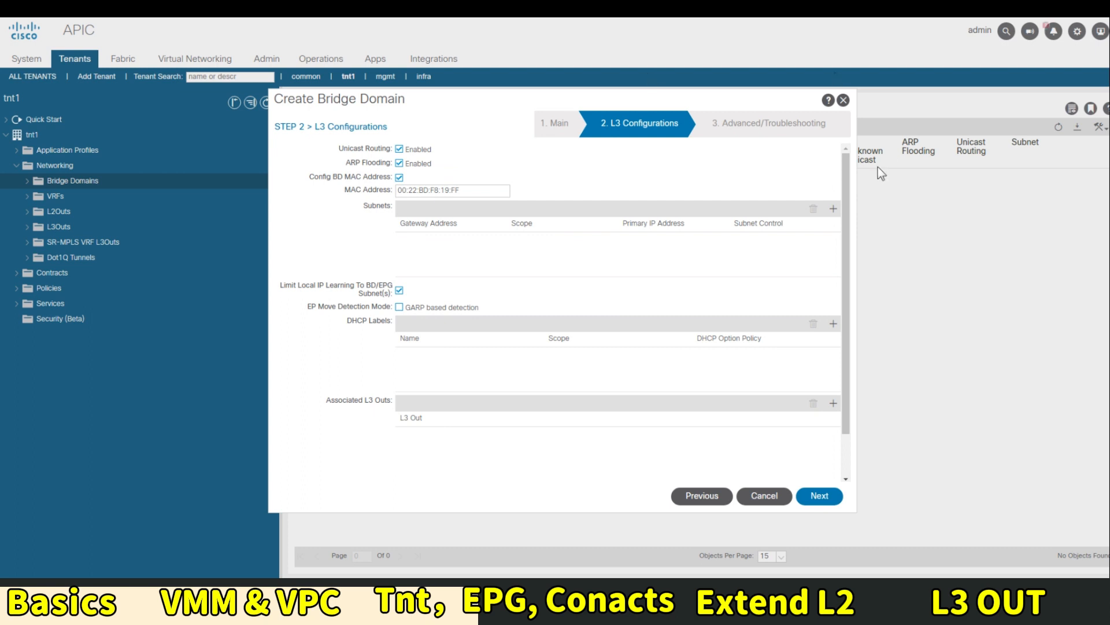
Add gateway subnet 192.168.20.1/24 and finish the 192.168.20.0_24 bridge domain
{"action": "left_click", "coordinate": [833, 210]}
{"action": "type", "text": "1"}
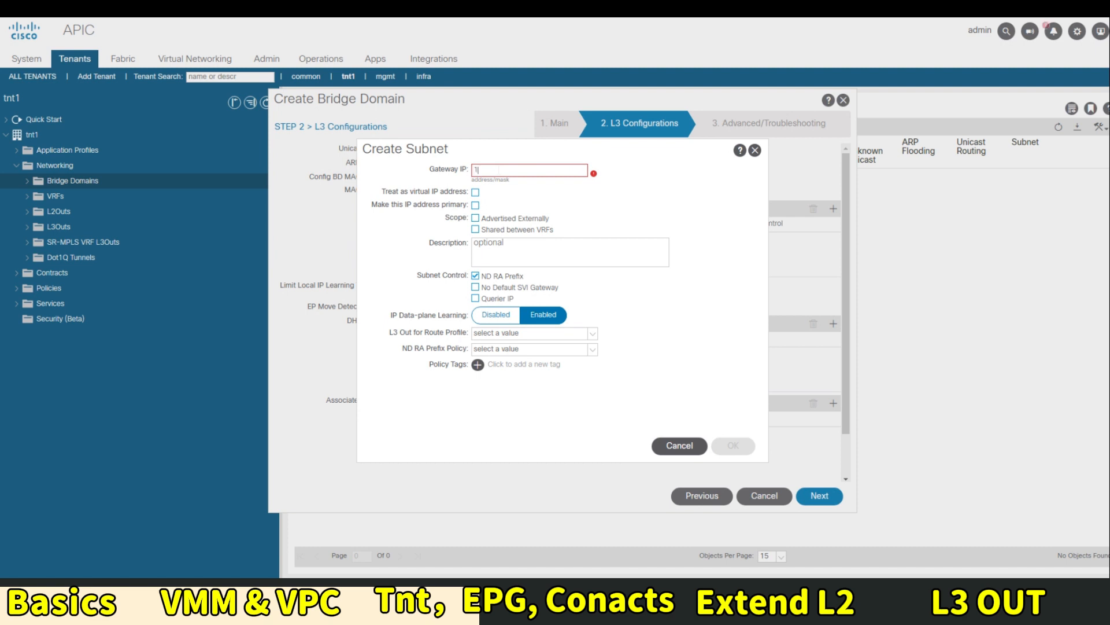
{"action": "type", "text": "92.168."}
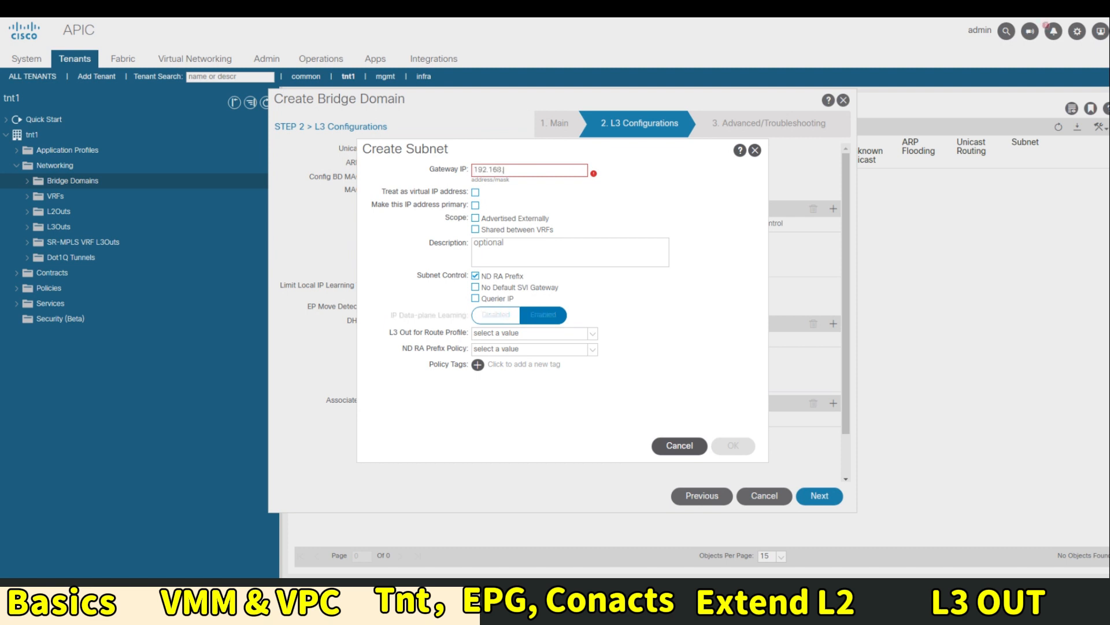
{"action": "type", "text": "20.1/24"}
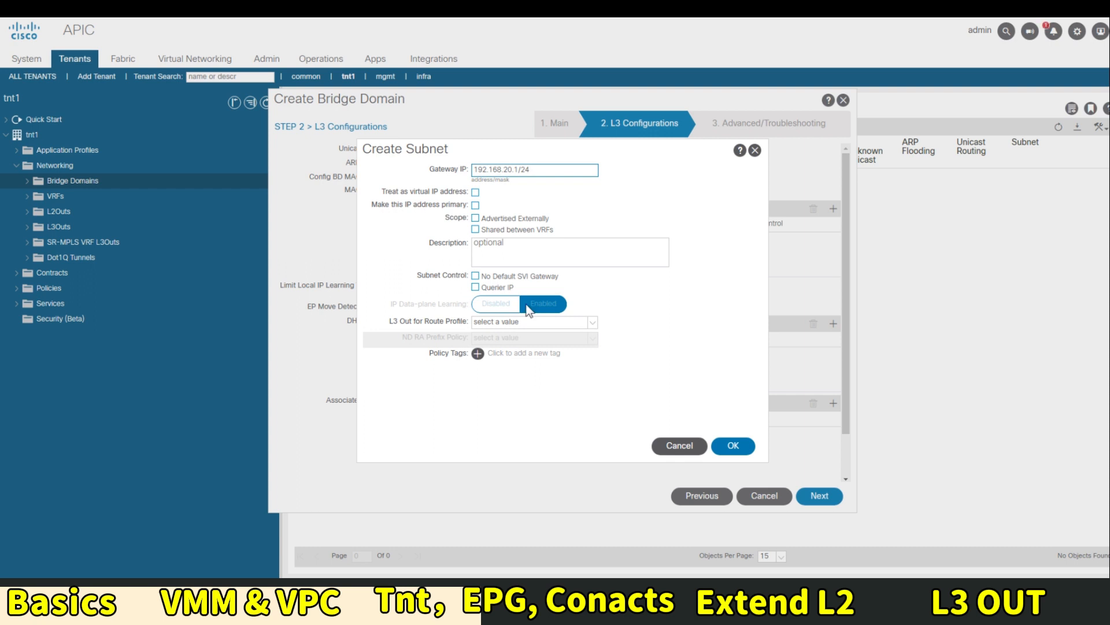
{"action": "left_click", "coordinate": [732, 446]}
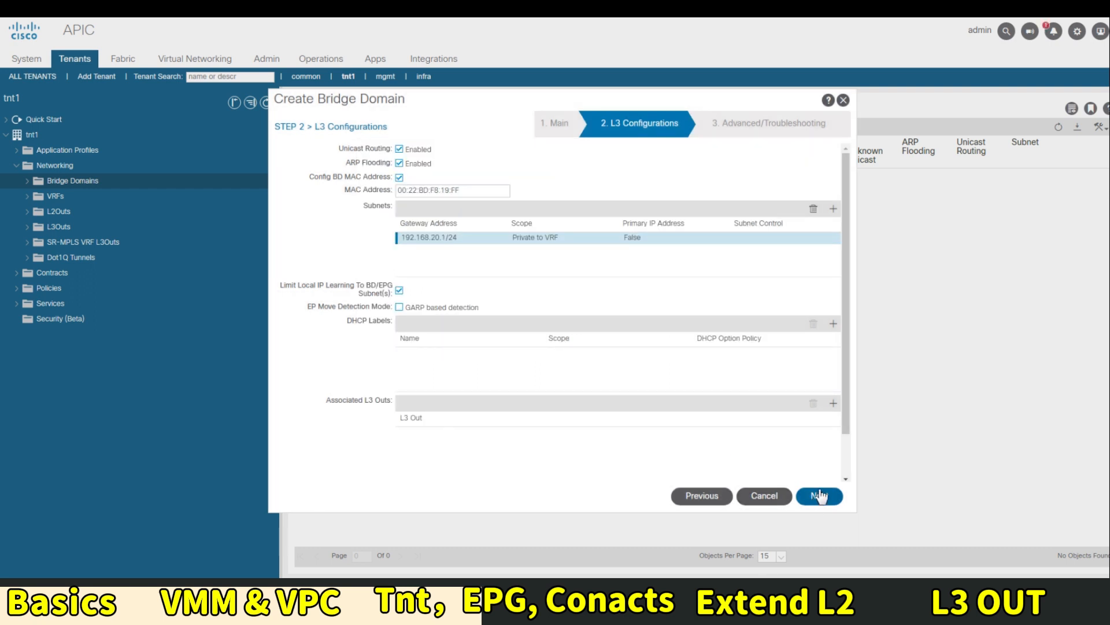
{"action": "left_click", "coordinate": [819, 497]}
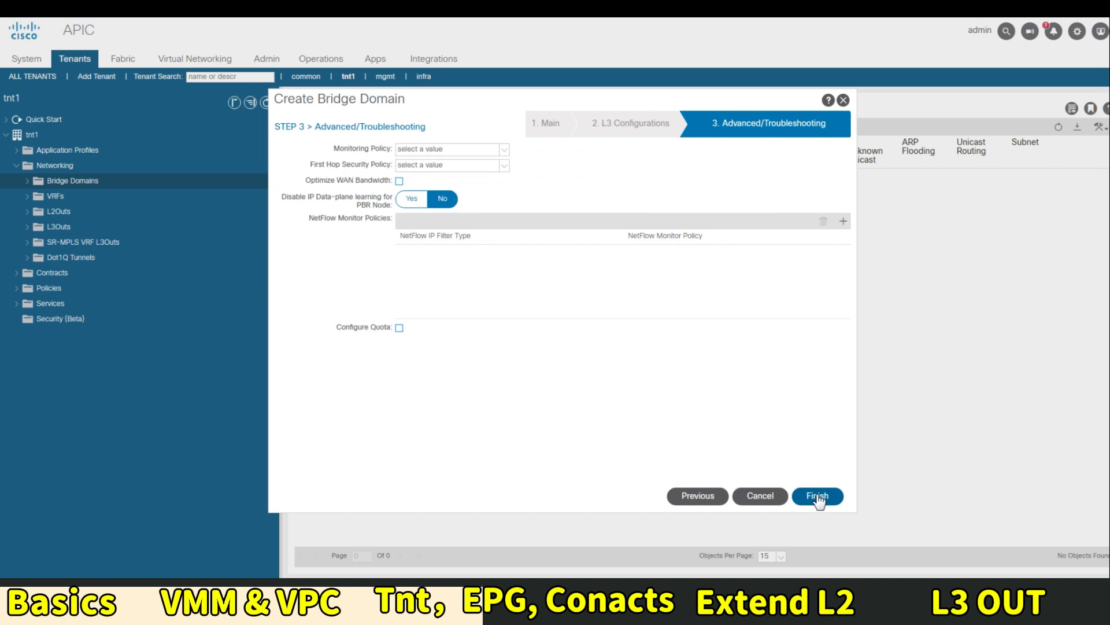
{"action": "left_click", "coordinate": [818, 496]}
{"action": "right_click", "coordinate": [88, 181]}
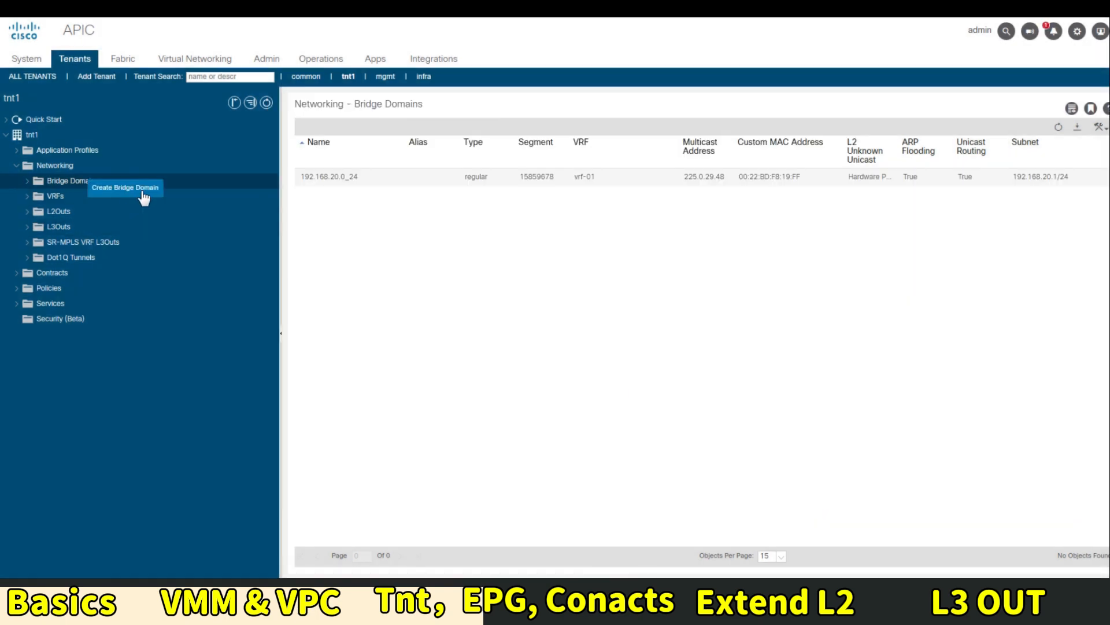
Start a second bridge domain named 192.168.21.0_24, attached to vrf-01
{"action": "left_click", "coordinate": [138, 188]}
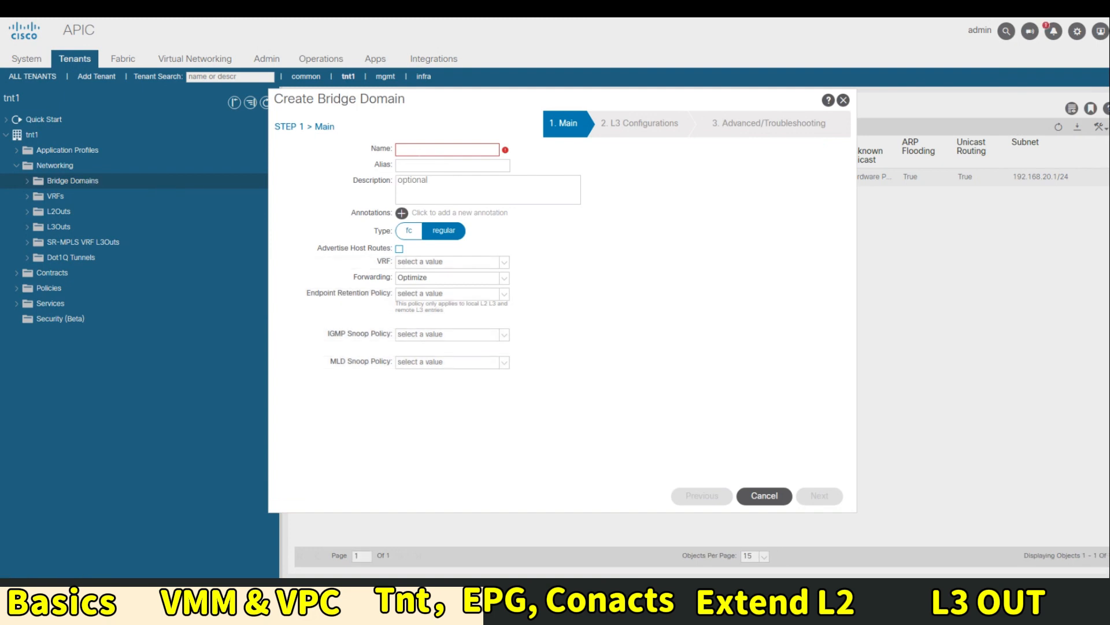
{"action": "left_click", "coordinate": [419, 151]}
{"action": "type", "text": "192.1"}
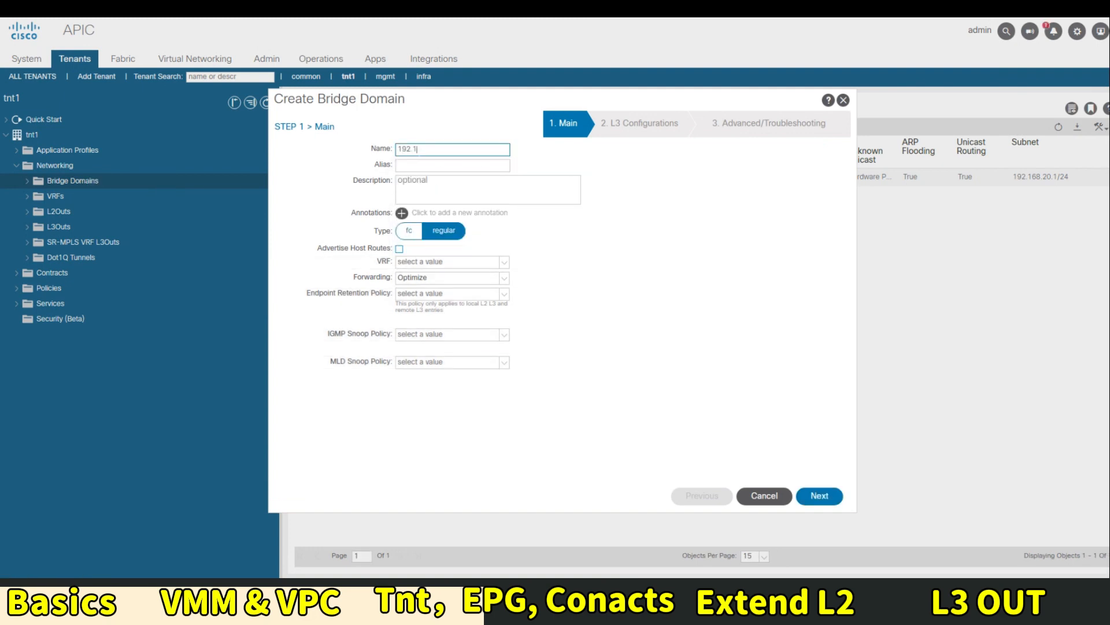
{"action": "type", "text": "68.21.0_24"}
{"action": "key", "text": "Tab"}
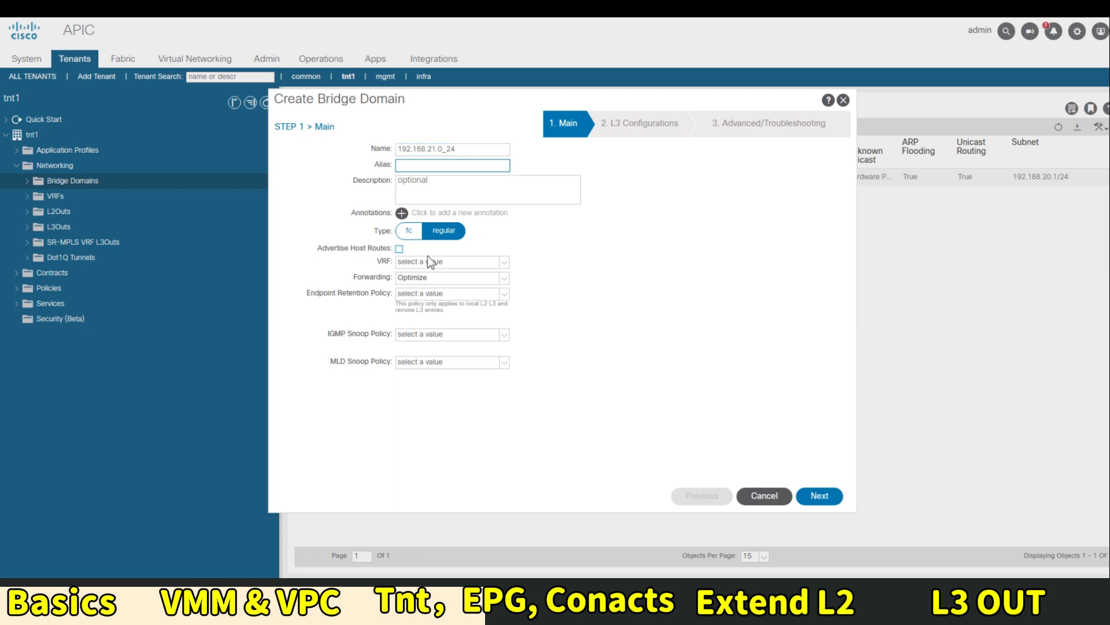
{"action": "left_click", "coordinate": [428, 261]}
{"action": "left_click", "coordinate": [505, 264]}
{"action": "left_click", "coordinate": [474, 280]}
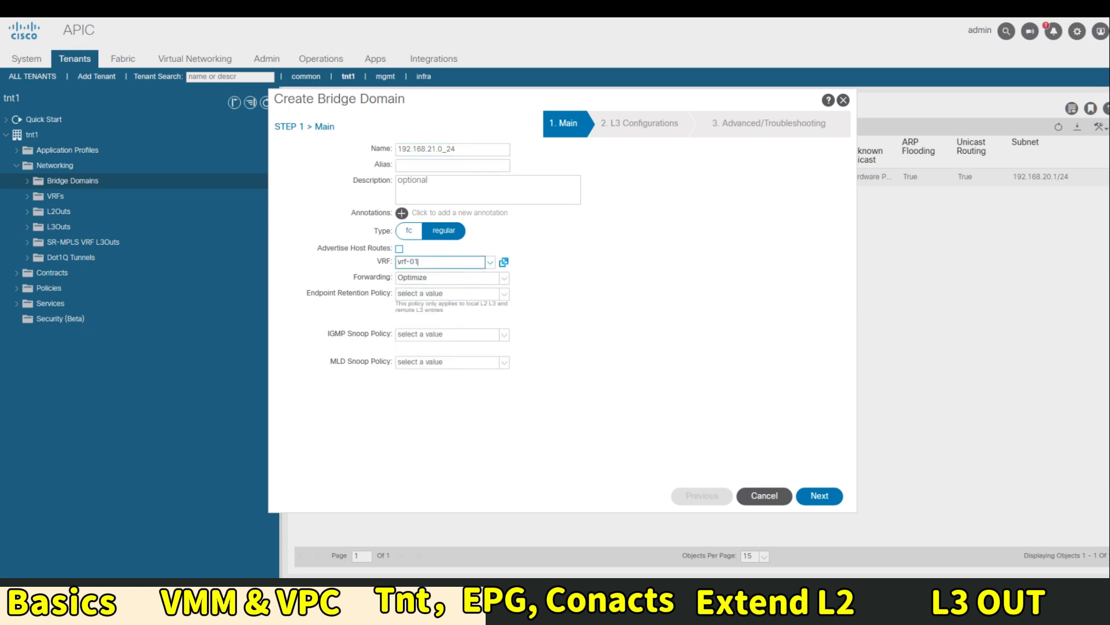
{"action": "left_click", "coordinate": [816, 498]}
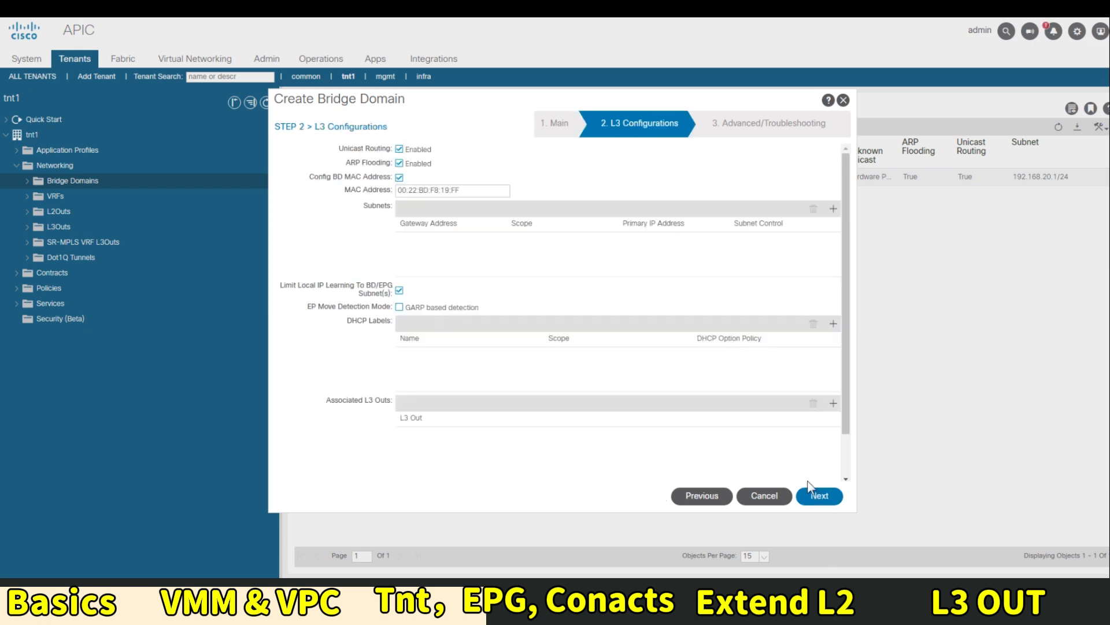
Add gateway subnet 192.168.21.1/24 and finish the 192.168.21.0_24 bridge domain
{"action": "left_click", "coordinate": [832, 209]}
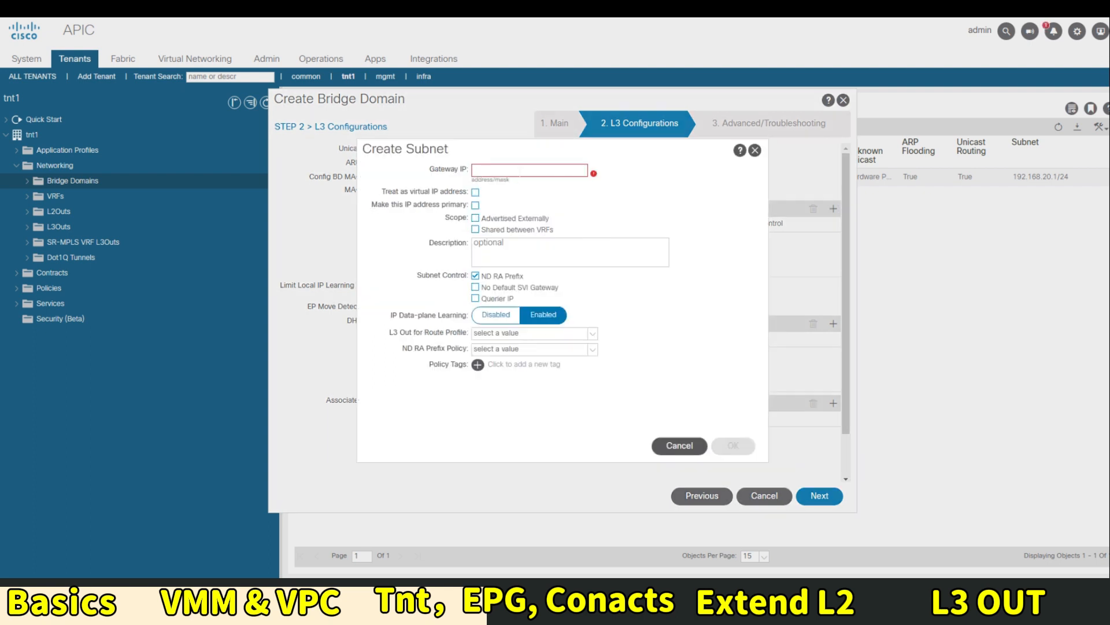
{"action": "type", "text": "192.168.21."}
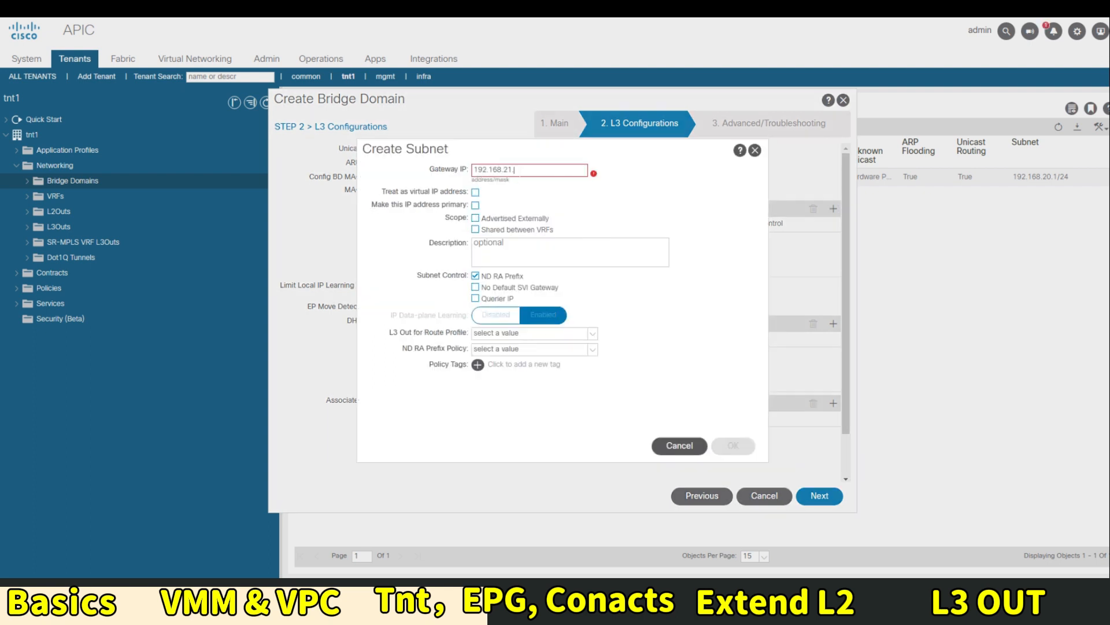
{"action": "type", "text": "1/24"}
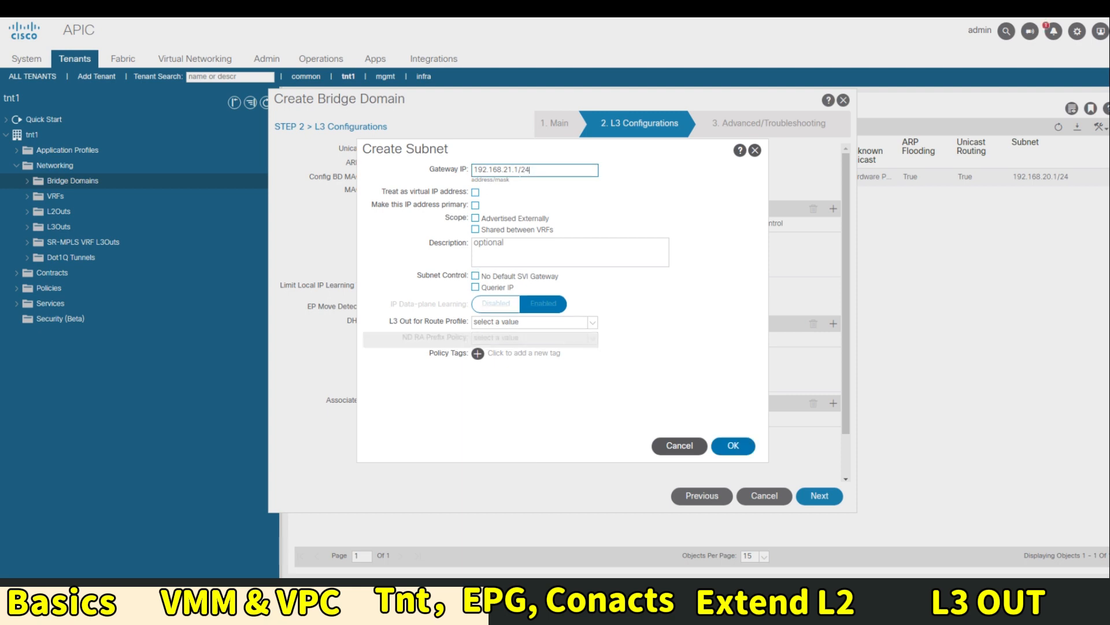
{"action": "left_click", "coordinate": [731, 446]}
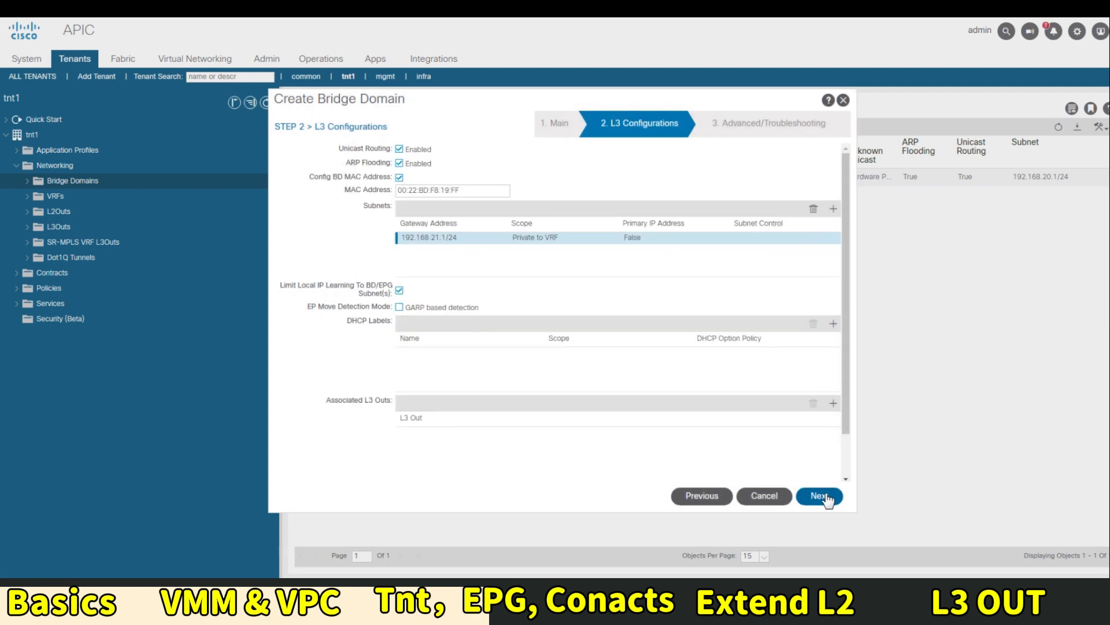
{"action": "left_click", "coordinate": [820, 495]}
{"action": "left_click", "coordinate": [817, 495]}
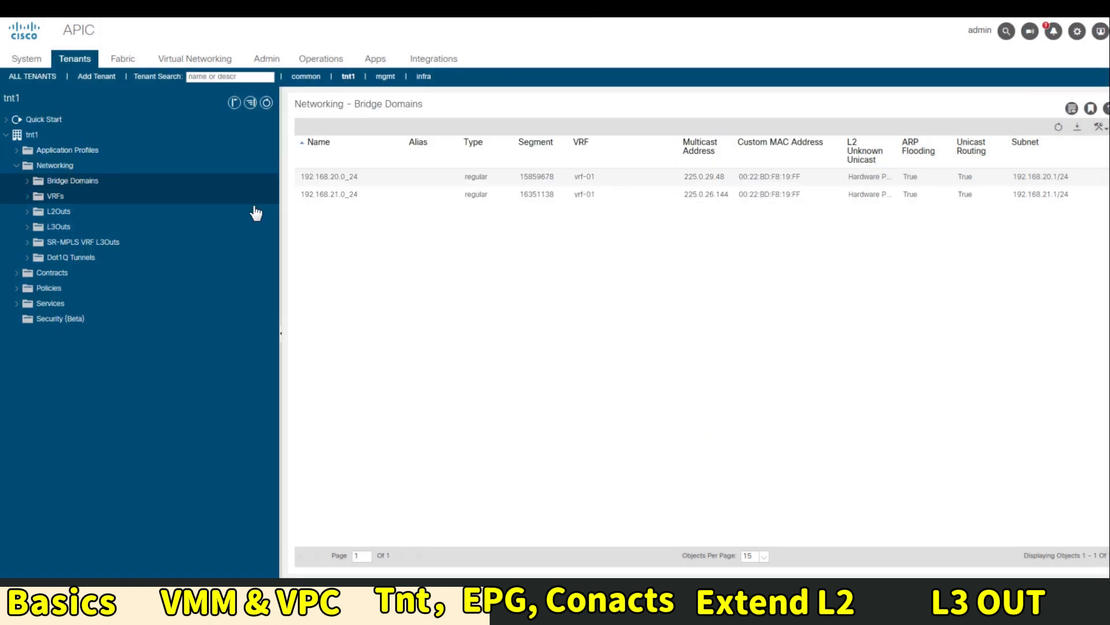
{"action": "right_click", "coordinate": [71, 182]}
Start a third bridge domain named 192.168.22.0_24, attached to vrf-01
{"action": "left_click", "coordinate": [174, 190]}
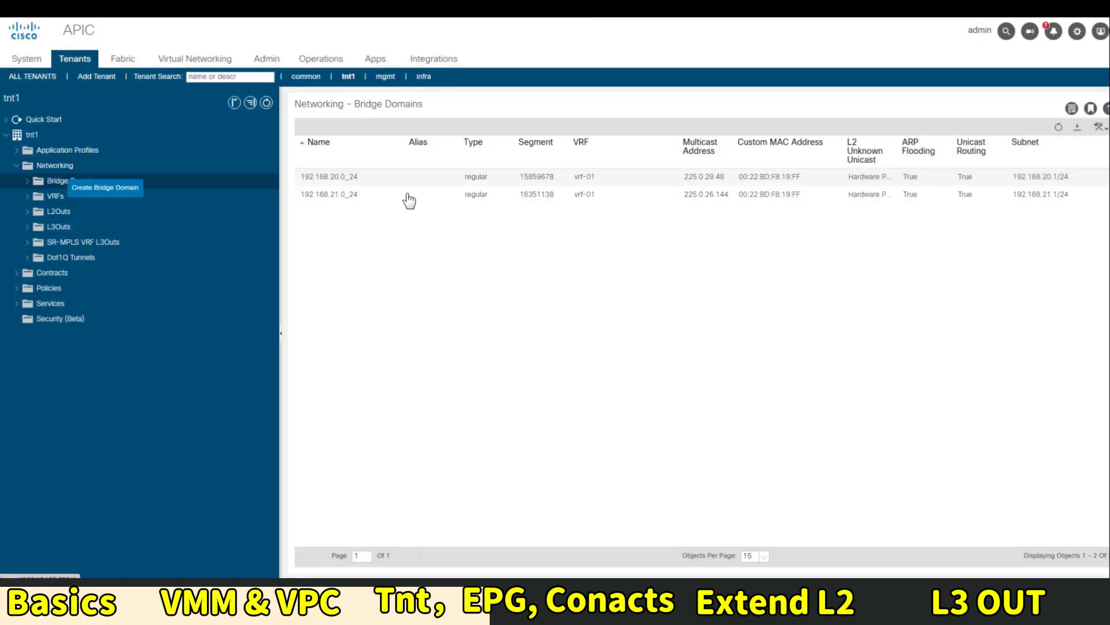
{"action": "left_click", "coordinate": [430, 151]}
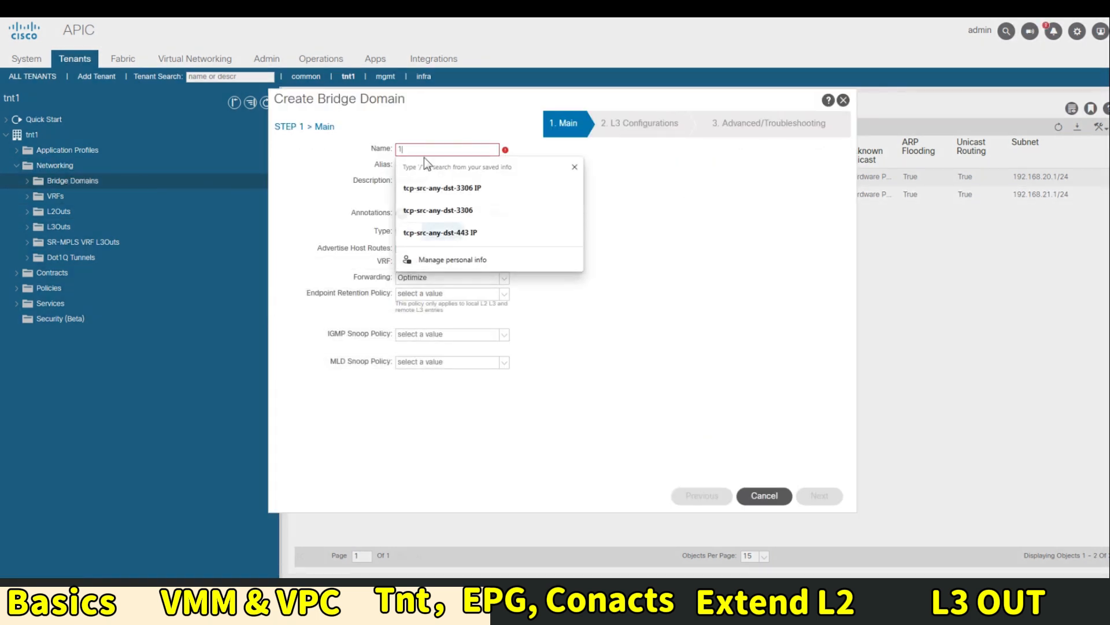
{"action": "type", "text": "192.168.22.0"}
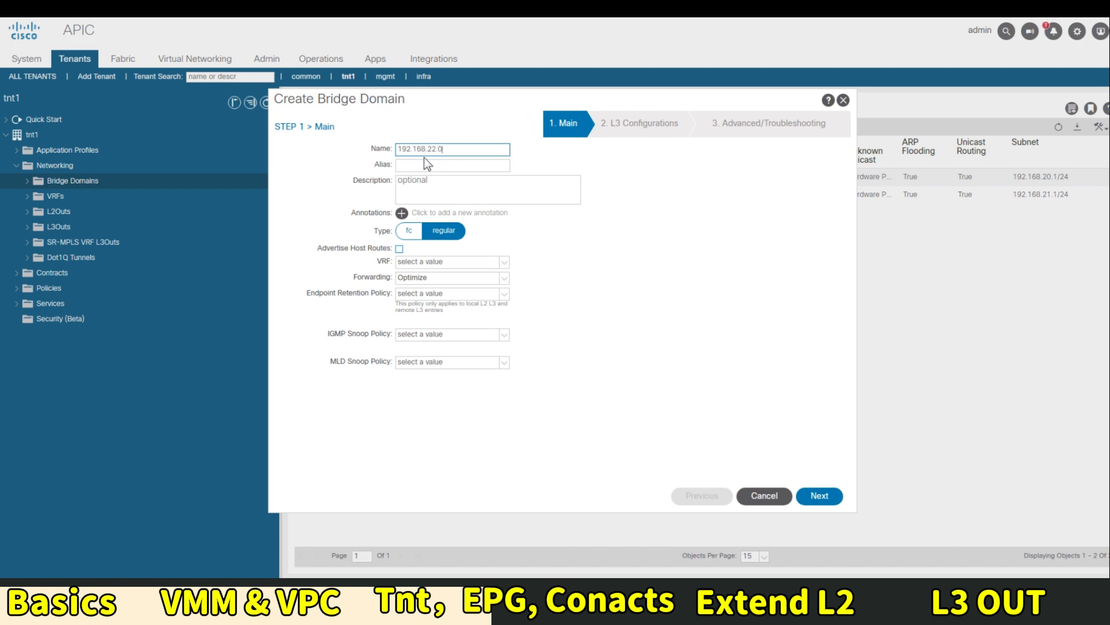
{"action": "type", "text": "_24"}
{"action": "key", "text": "Tab"}
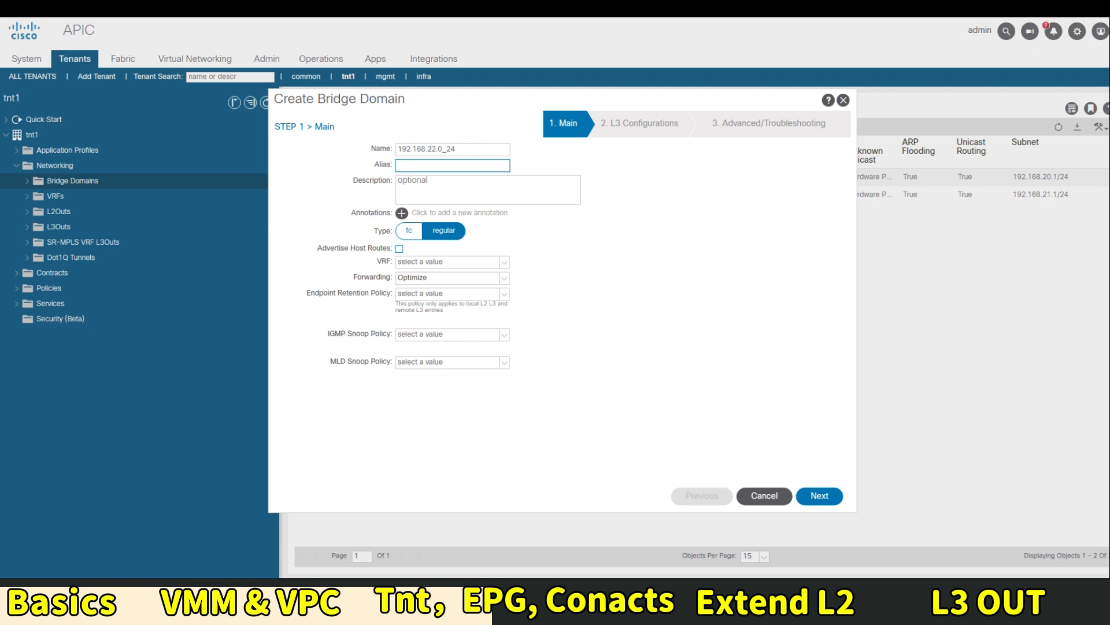
{"action": "left_click", "coordinate": [505, 259]}
{"action": "left_click", "coordinate": [462, 282]}
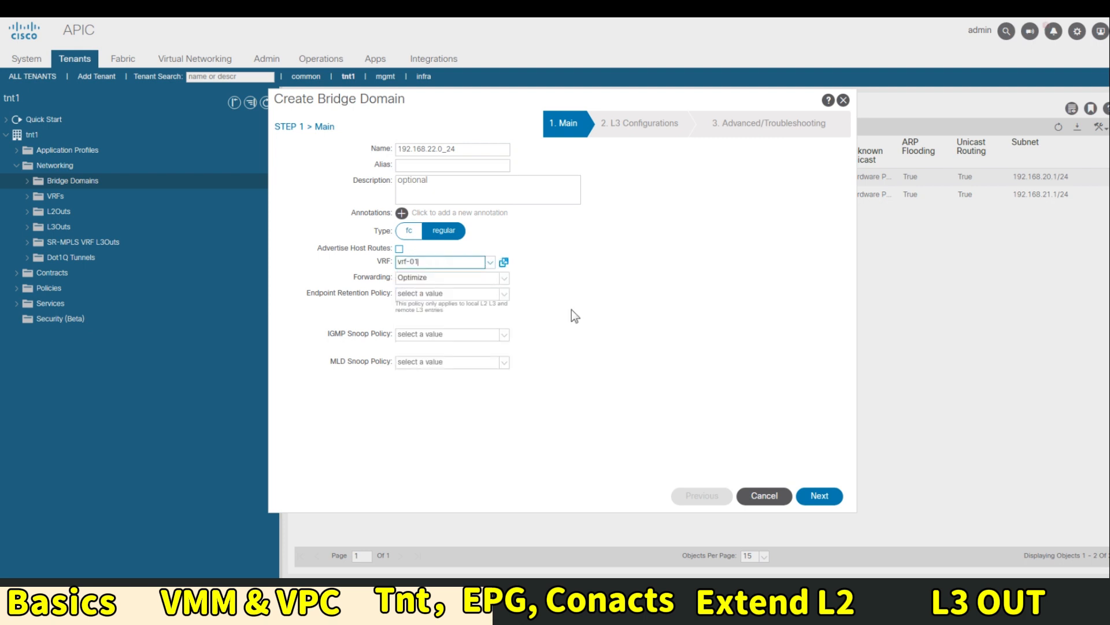
{"action": "left_click", "coordinate": [827, 495]}
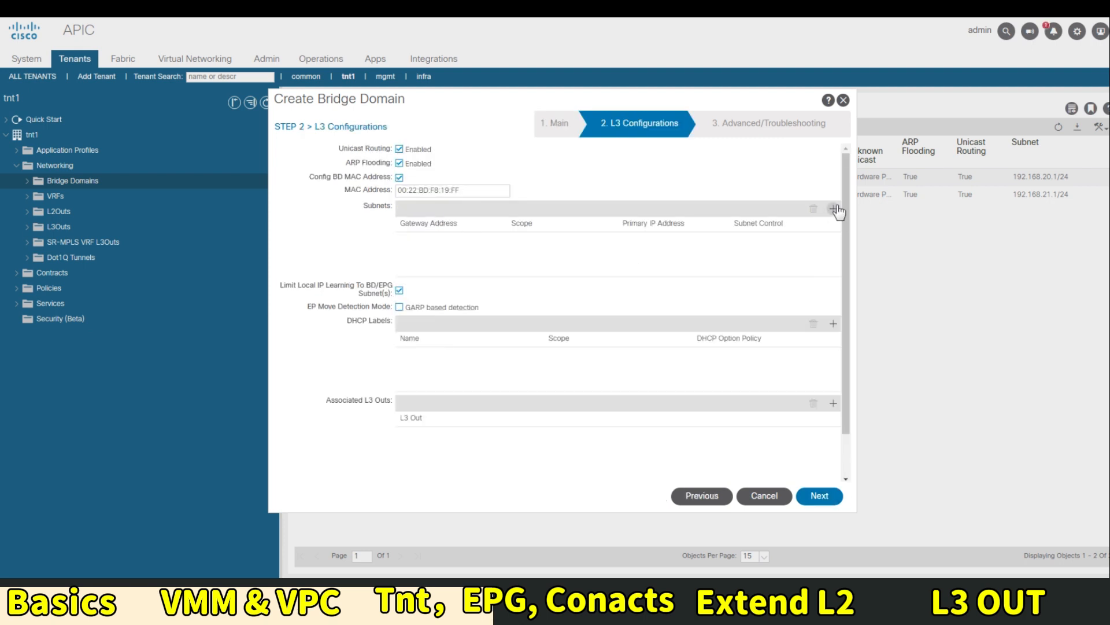
Add gateway subnet 192.168.22.1/24, finish it, and expand the three bridge domains
{"action": "left_click", "coordinate": [834, 209]}
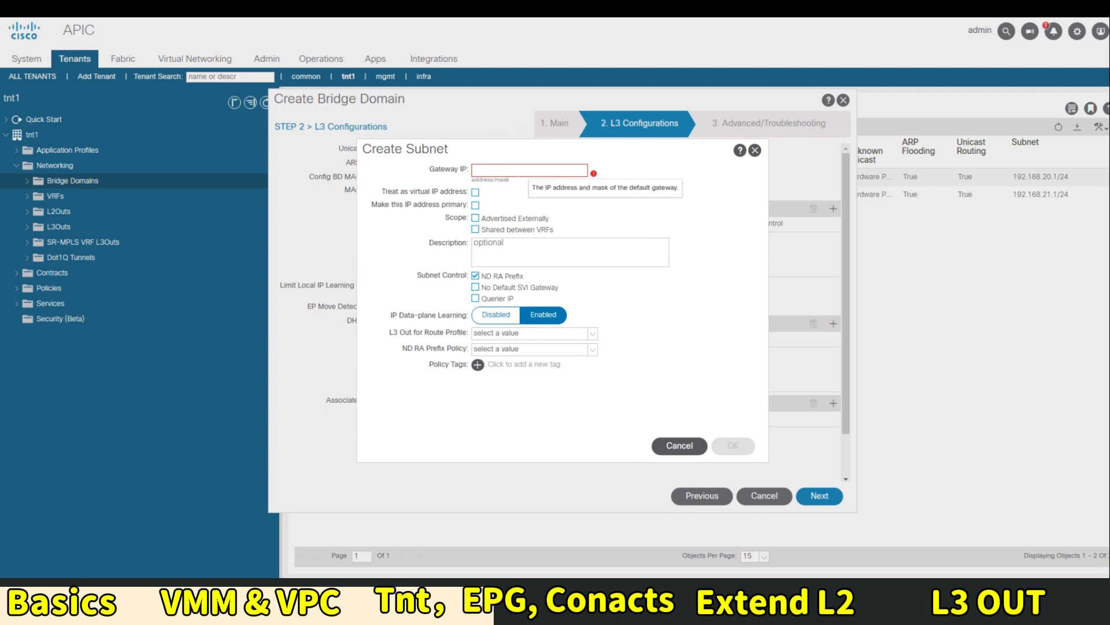
{"action": "type", "text": "192.168."}
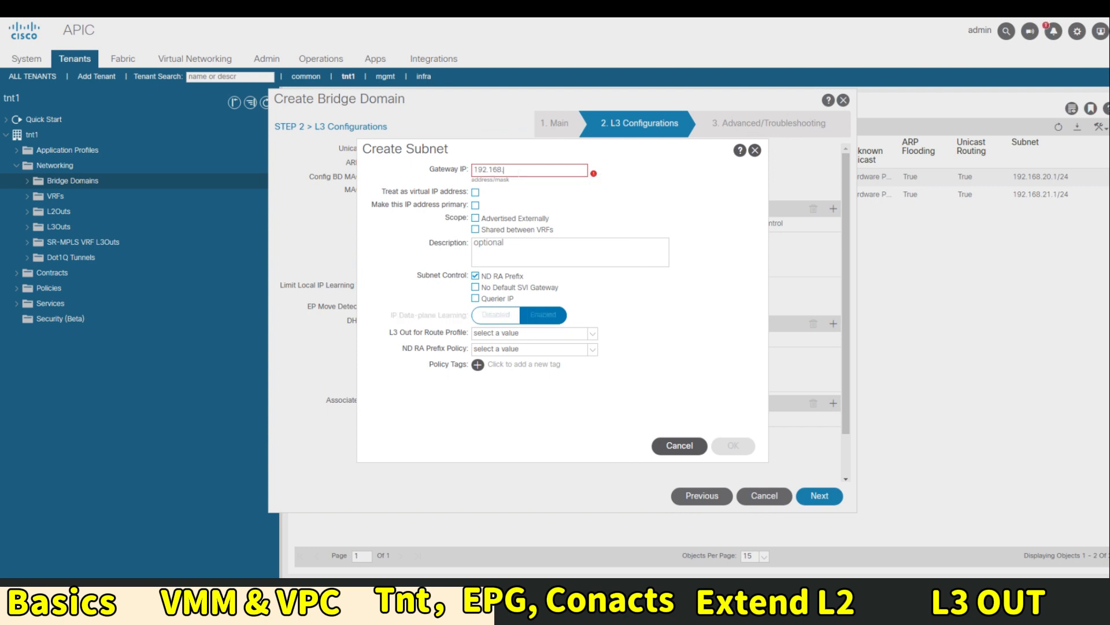
{"action": "type", "text": "22.1/24"}
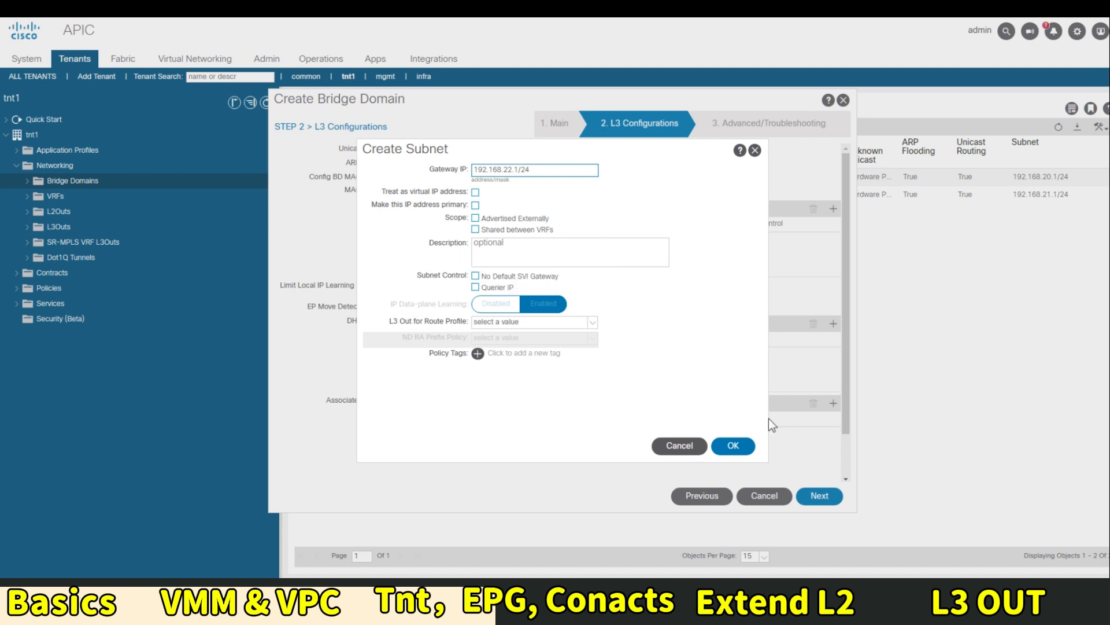
{"action": "left_click", "coordinate": [734, 445]}
{"action": "left_click", "coordinate": [806, 491]}
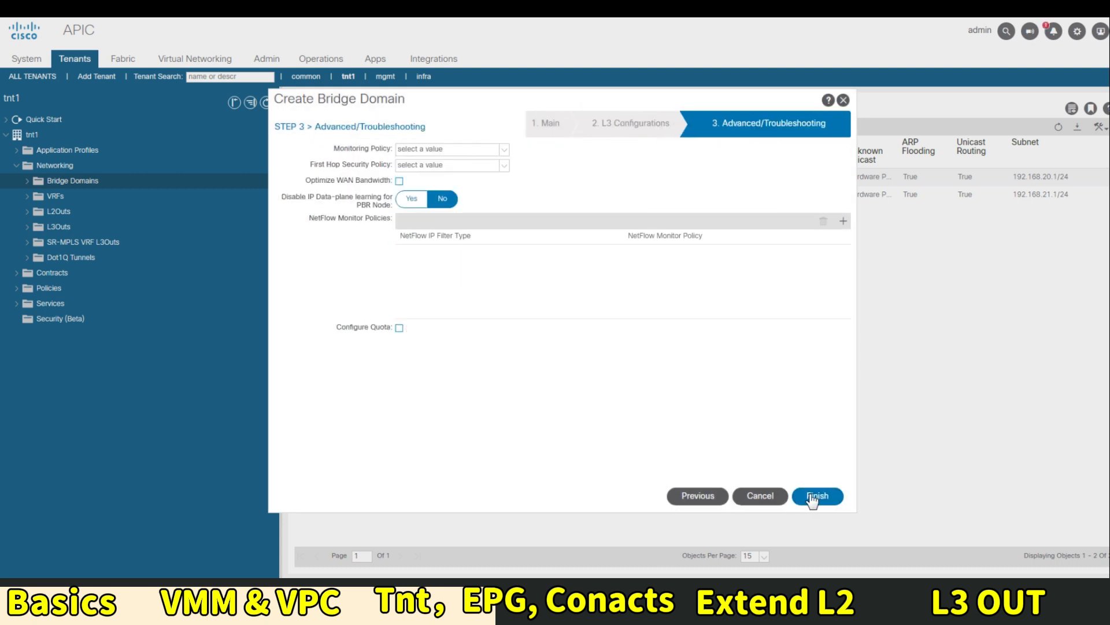
{"action": "left_click", "coordinate": [807, 495]}
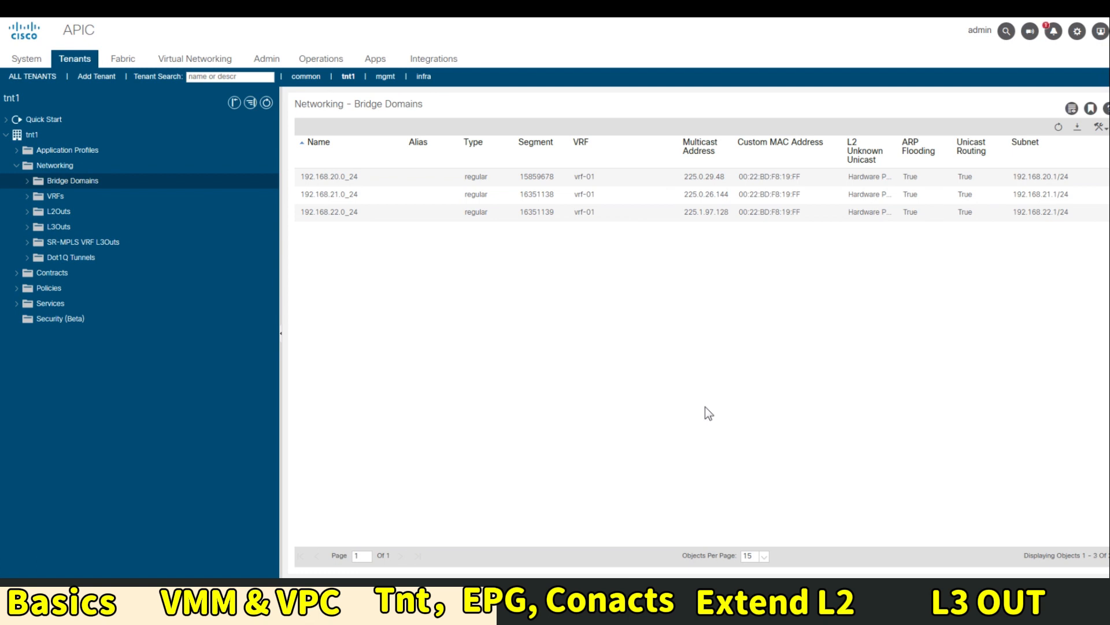
{"action": "left_click", "coordinate": [27, 180]}
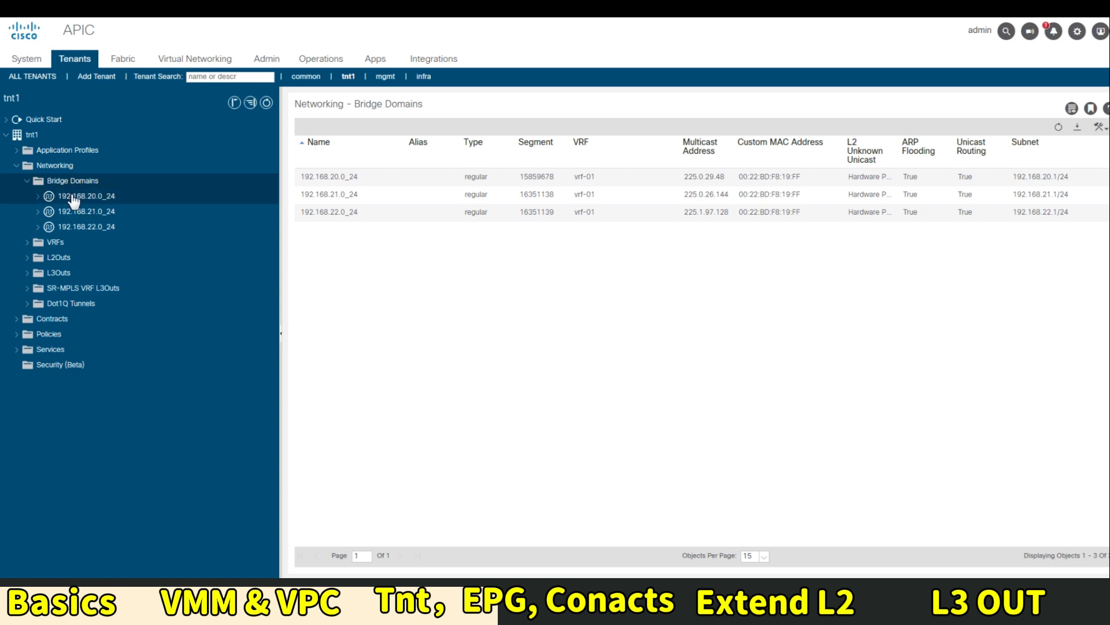
View the tnt1 networking topology, then go to the Application Profiles page
{"action": "left_click", "coordinate": [55, 165]}
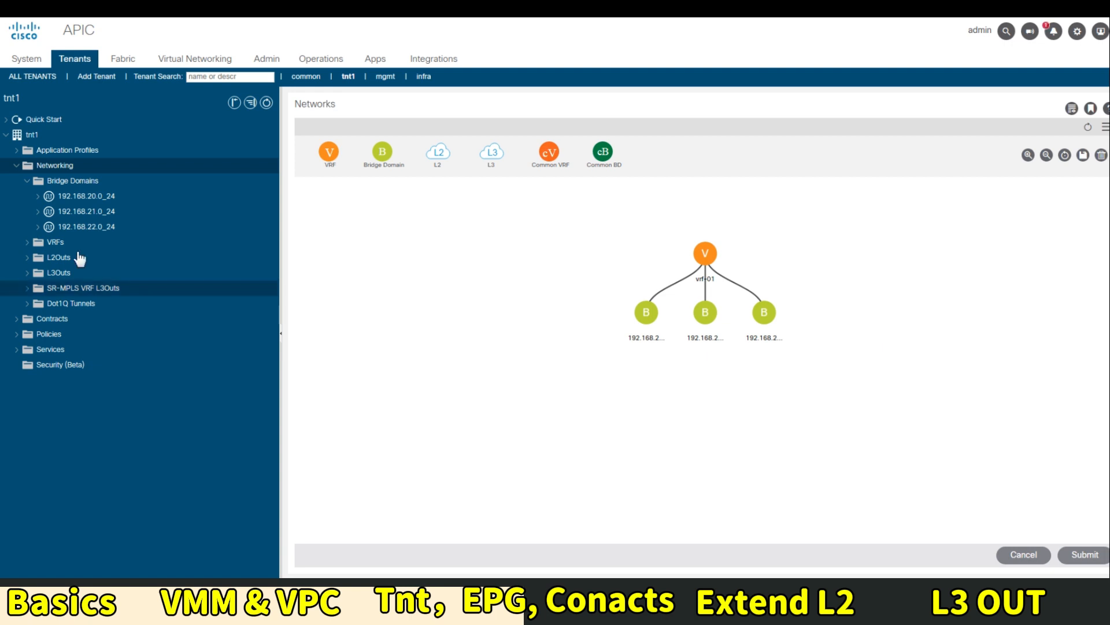
{"action": "left_click", "coordinate": [42, 155]}
Create application profile myApp and show its empty Application EPGs list
{"action": "right_click", "coordinate": [42, 156]}
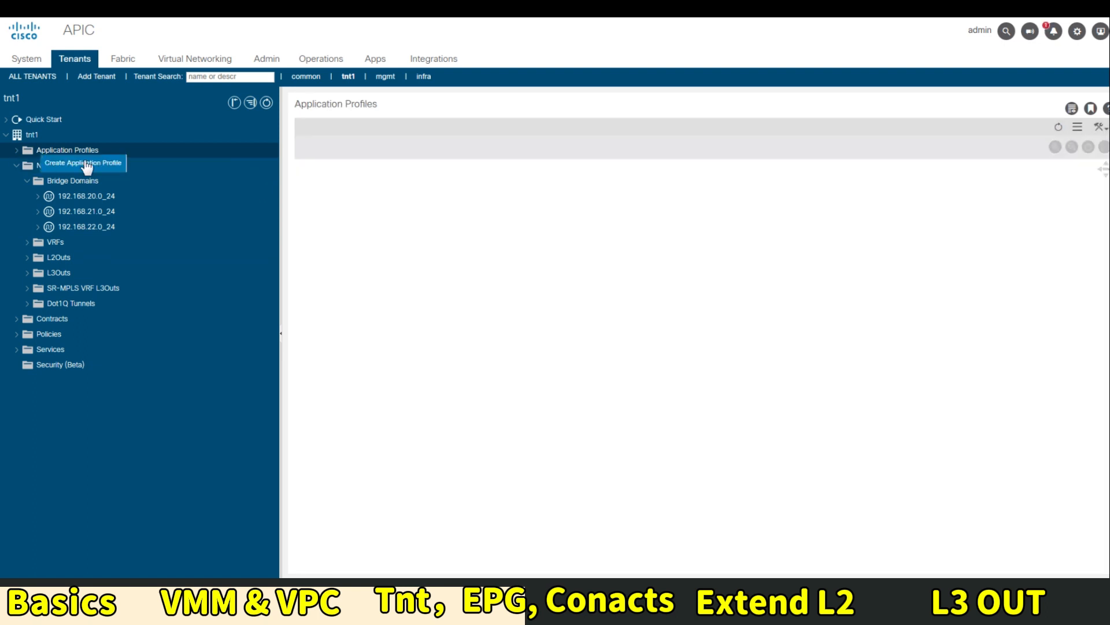
{"action": "left_click", "coordinate": [119, 163]}
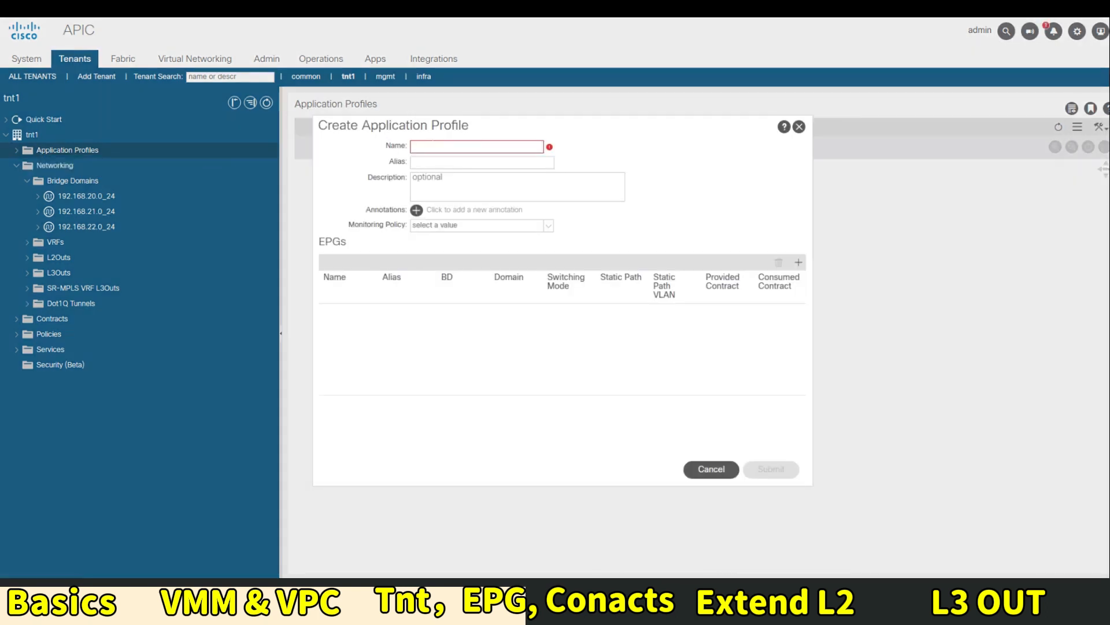
{"action": "left_click", "coordinate": [434, 146]}
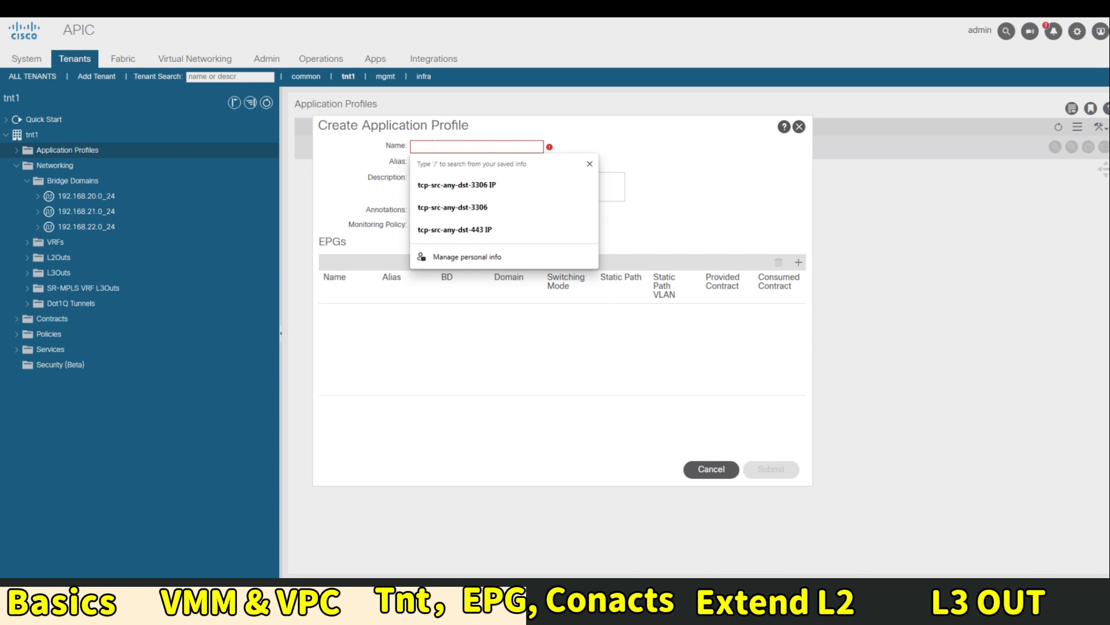
{"action": "type", "text": "my"}
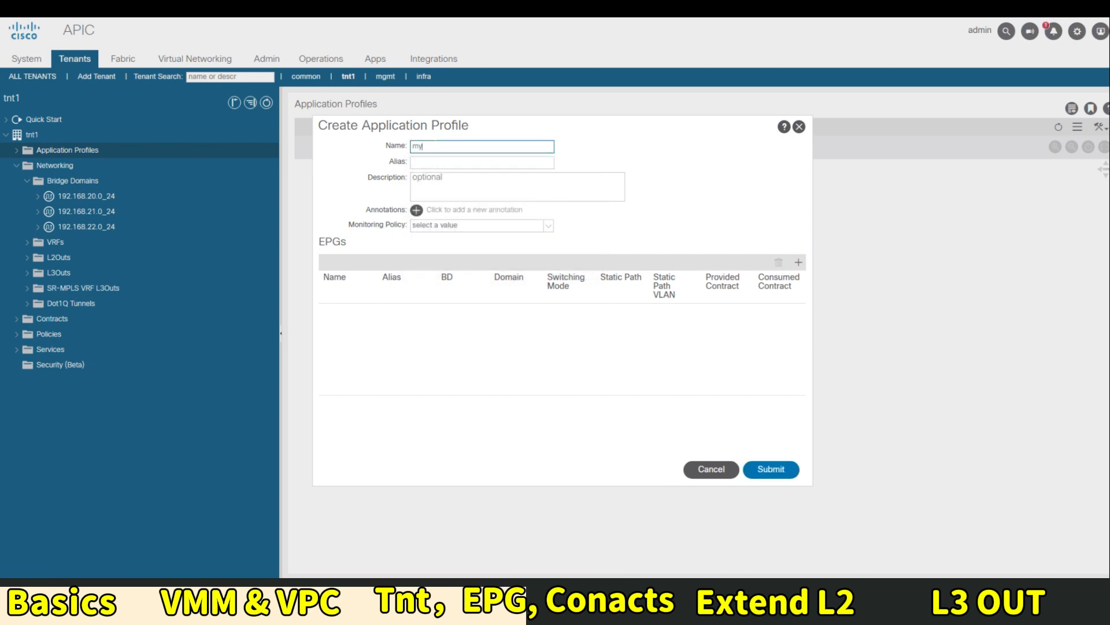
{"action": "type", "text": "App"}
{"action": "left_click", "coordinate": [775, 469]}
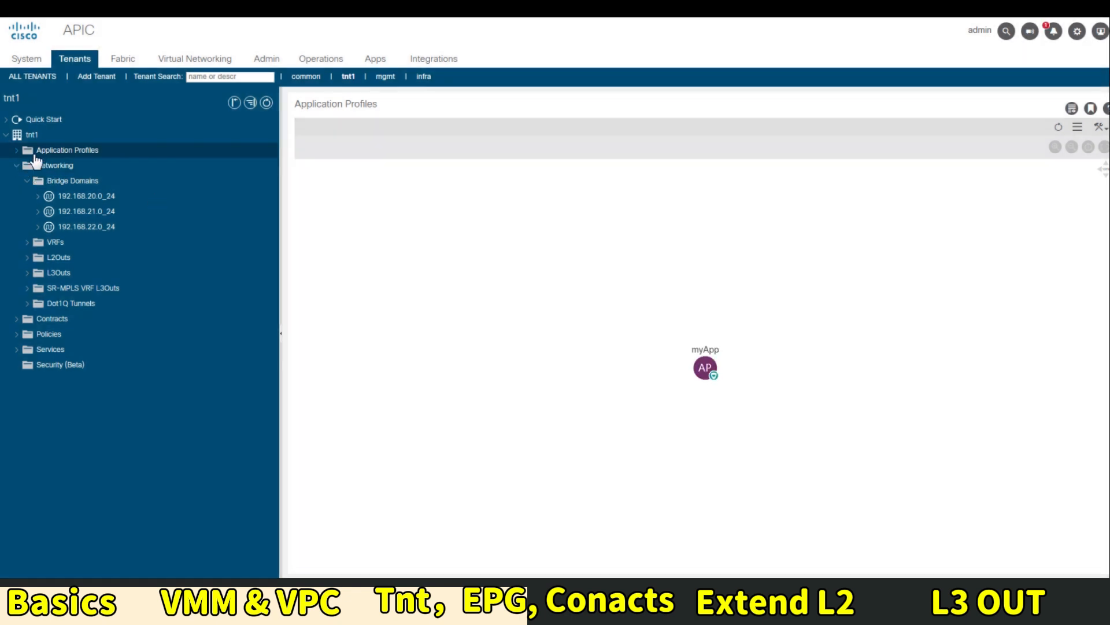
{"action": "left_click", "coordinate": [17, 151]}
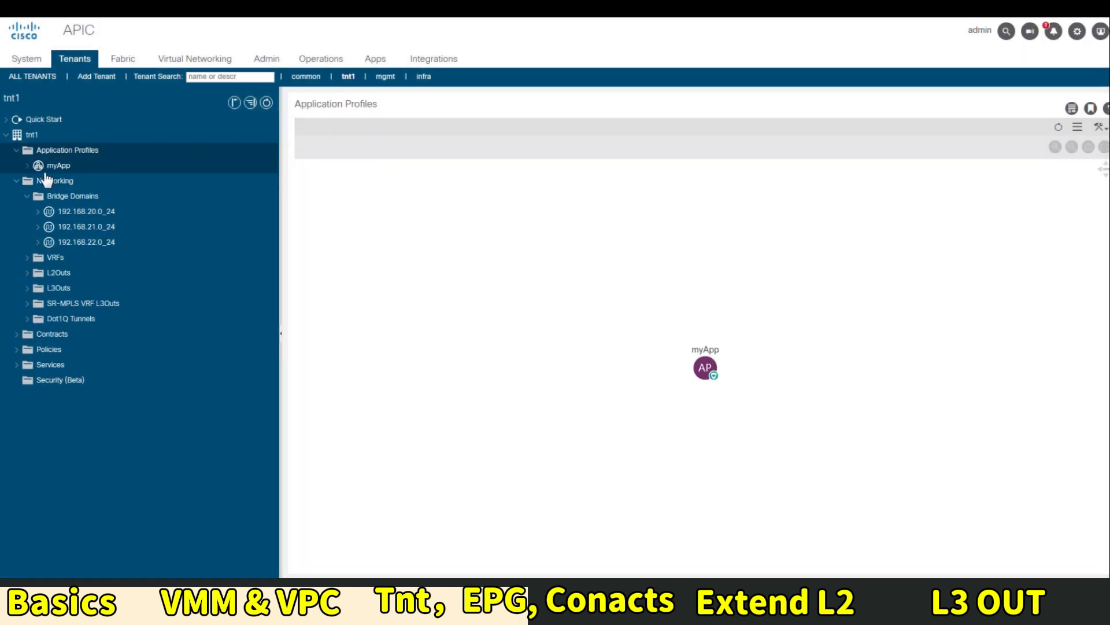
{"action": "left_click", "coordinate": [47, 169]}
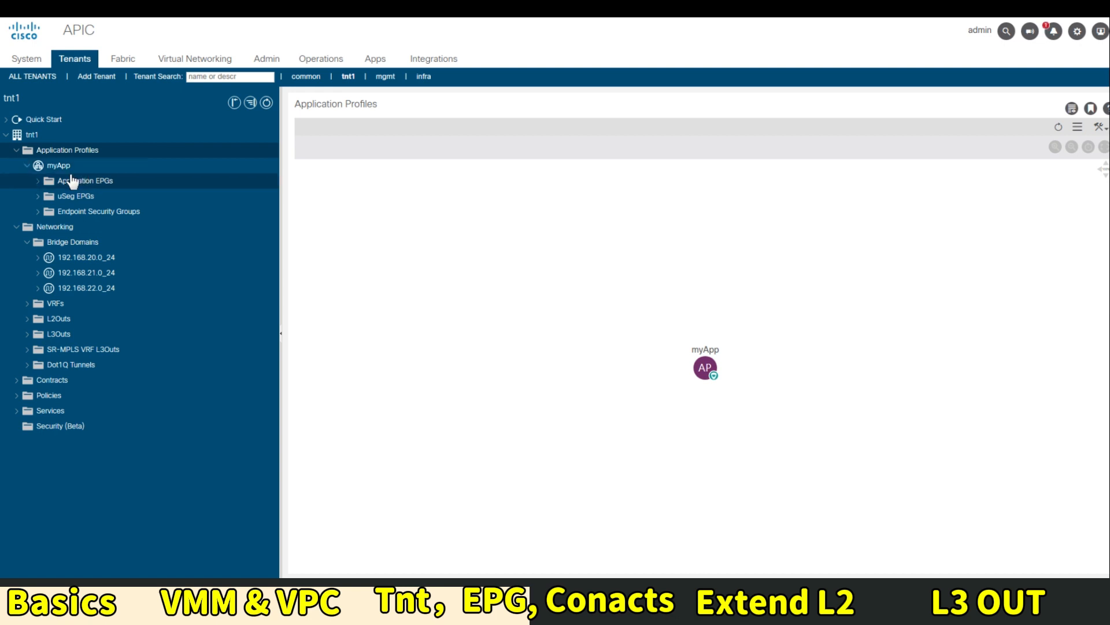
{"action": "left_click", "coordinate": [72, 183]}
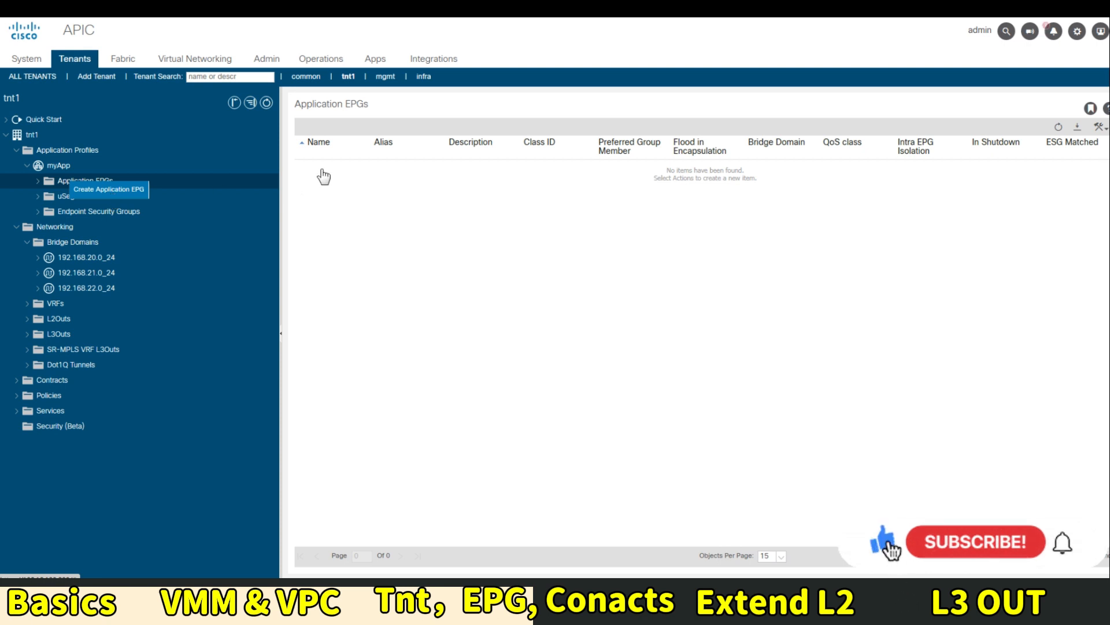
Create EPG 20-Web under myApp bound to bridge domain 192.168.20.0_24
{"action": "left_click", "coordinate": [103, 190]}
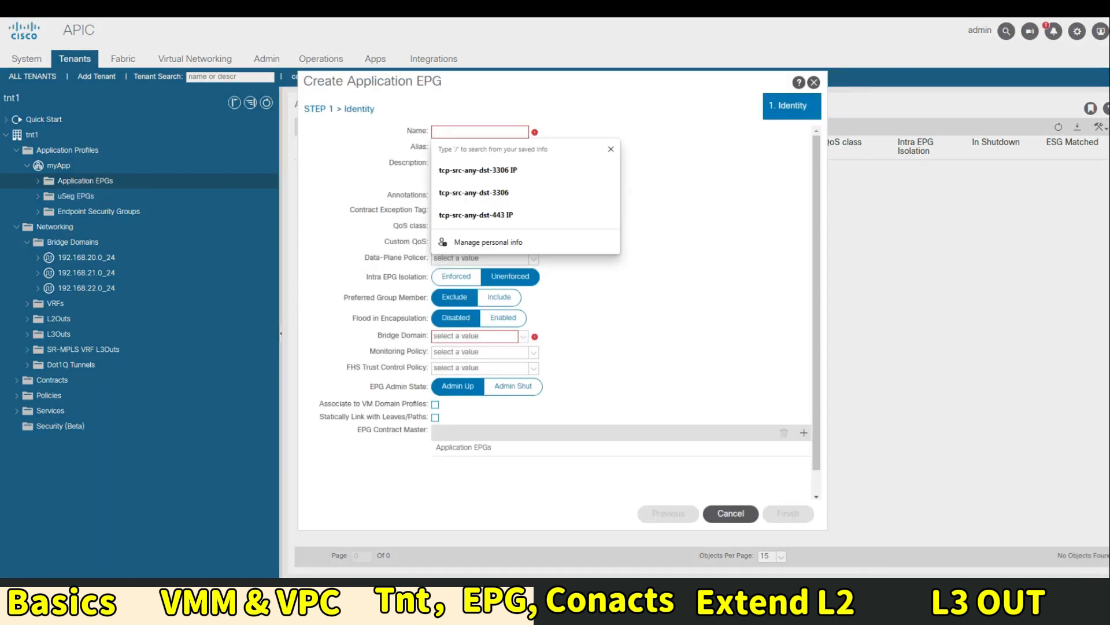
{"action": "type", "text": "20-"}
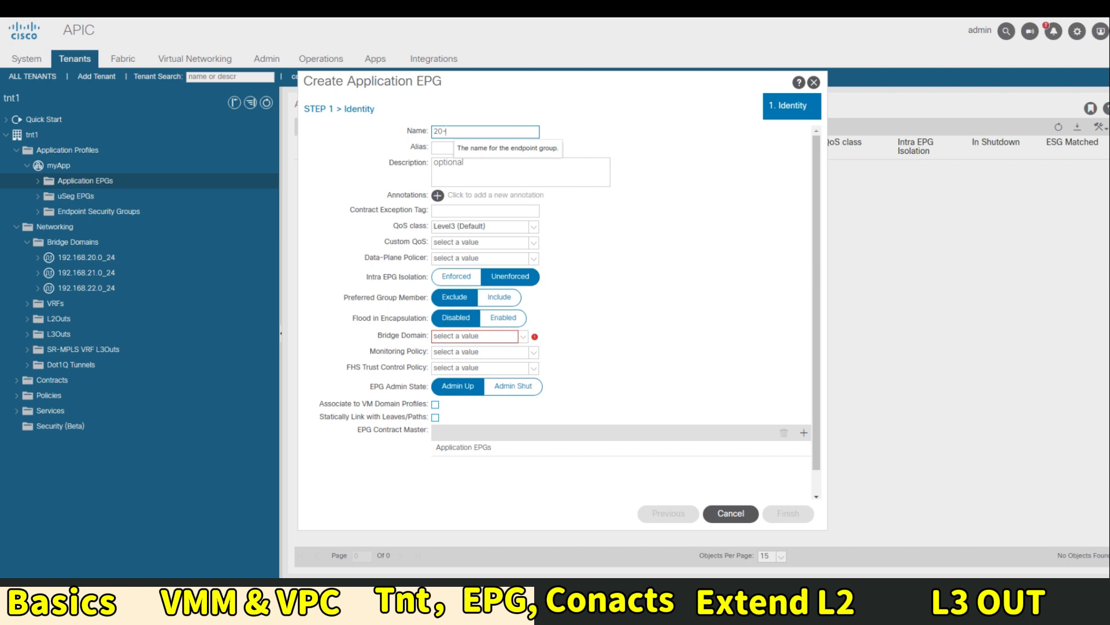
{"action": "type", "text": "WEb"}
{"action": "key", "text": "BackSpace"}
{"action": "type", "text": "eb"}
{"action": "left_click", "coordinate": [631, 256]}
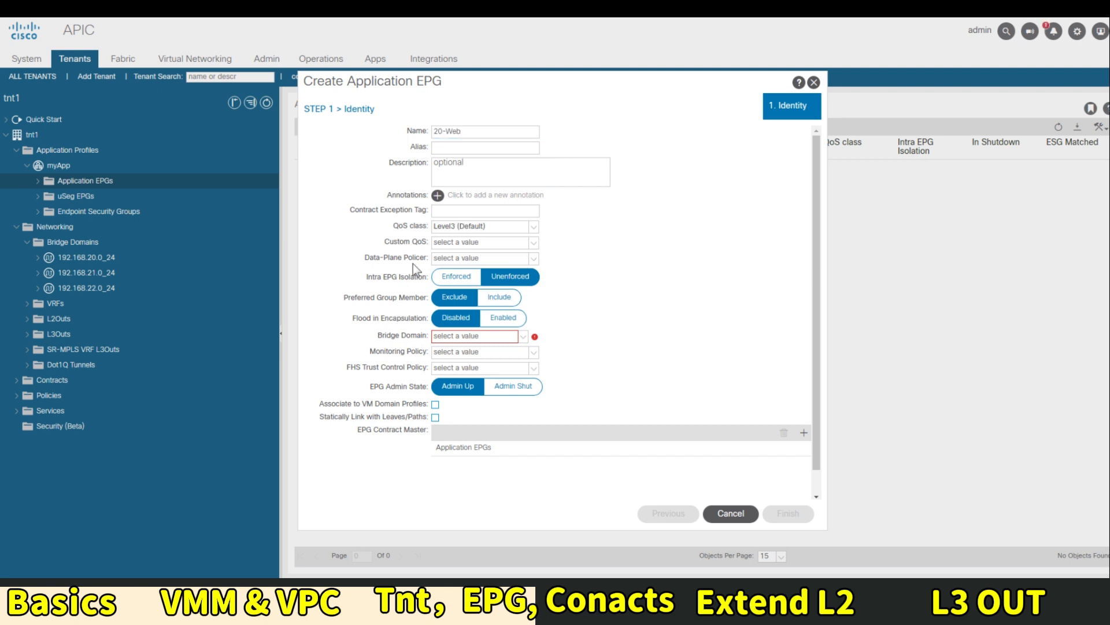
{"action": "left_click", "coordinate": [473, 338]}
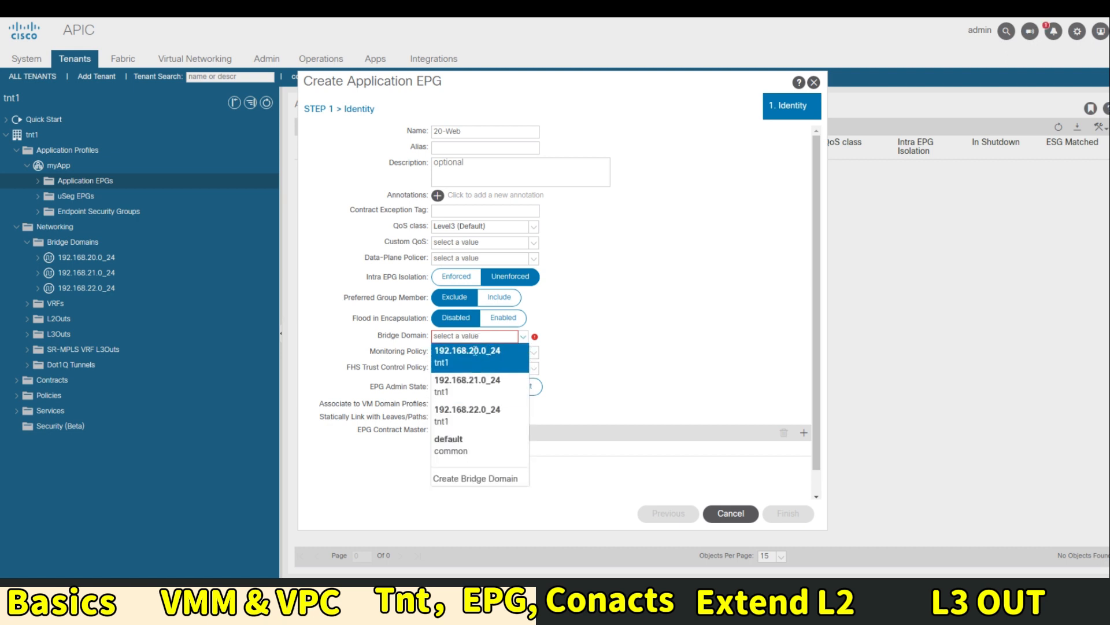
{"action": "left_click", "coordinate": [480, 353]}
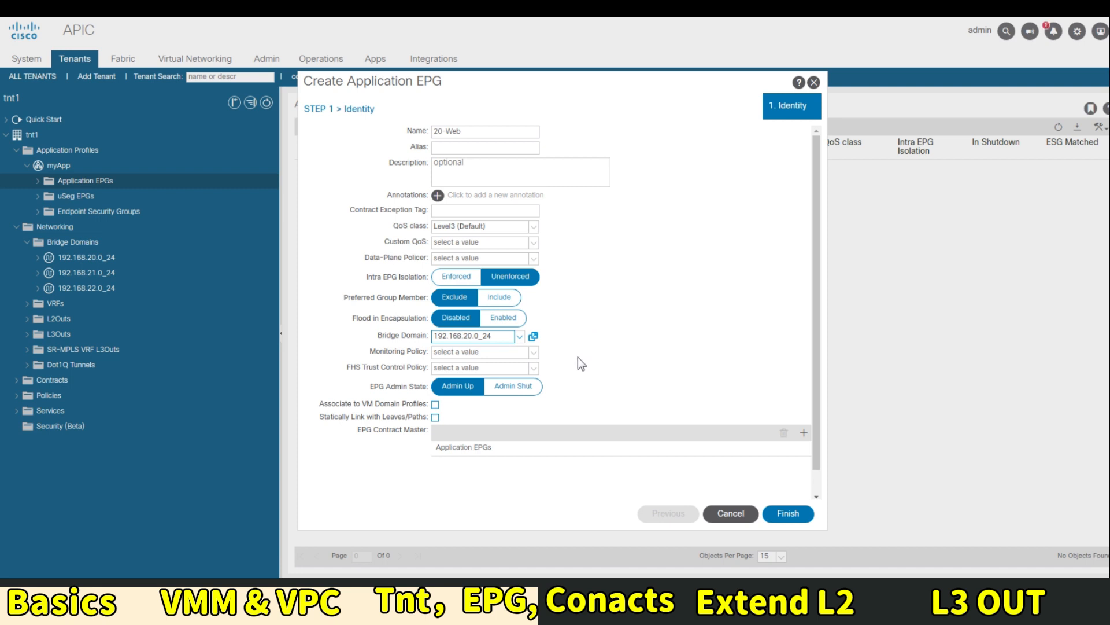
{"action": "left_click", "coordinate": [785, 514]}
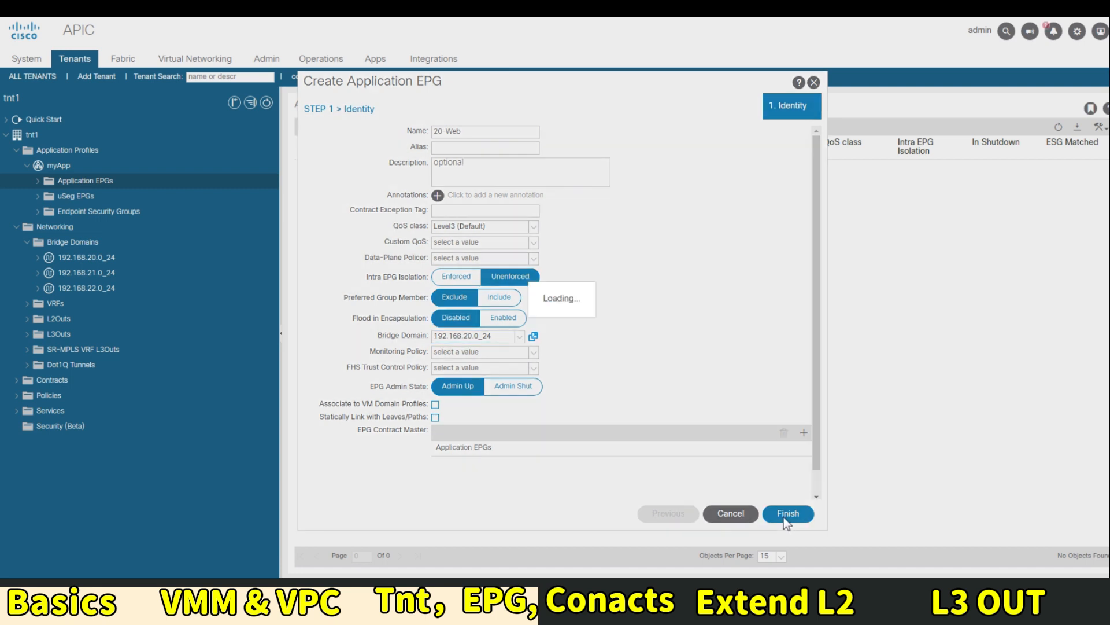
{"action": "left_click", "coordinate": [38, 181]}
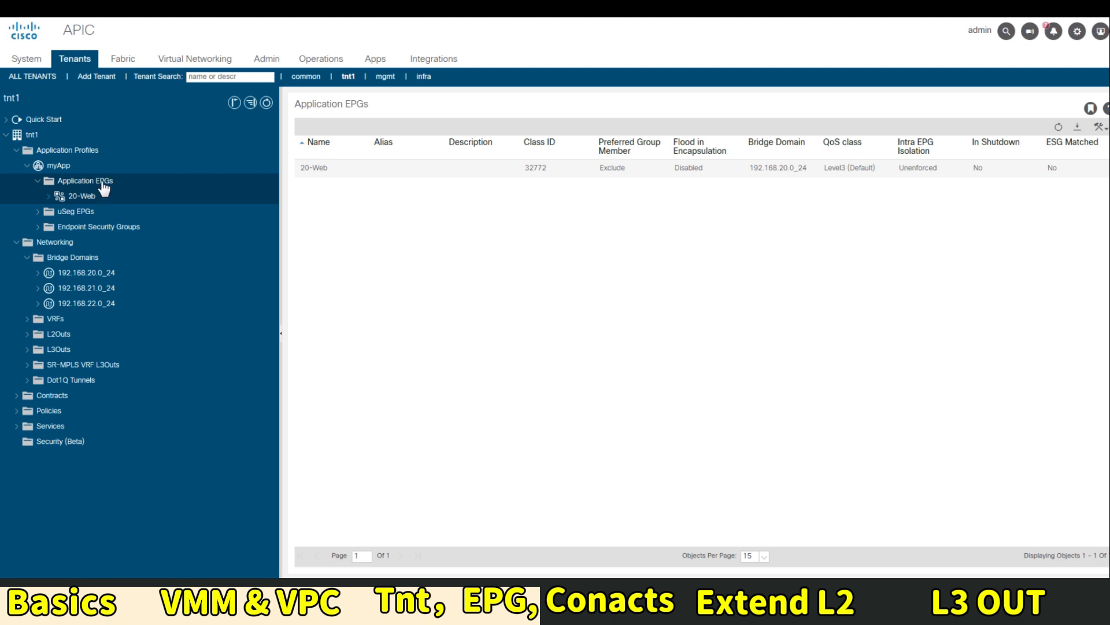
{"action": "left_click", "coordinate": [98, 195]}
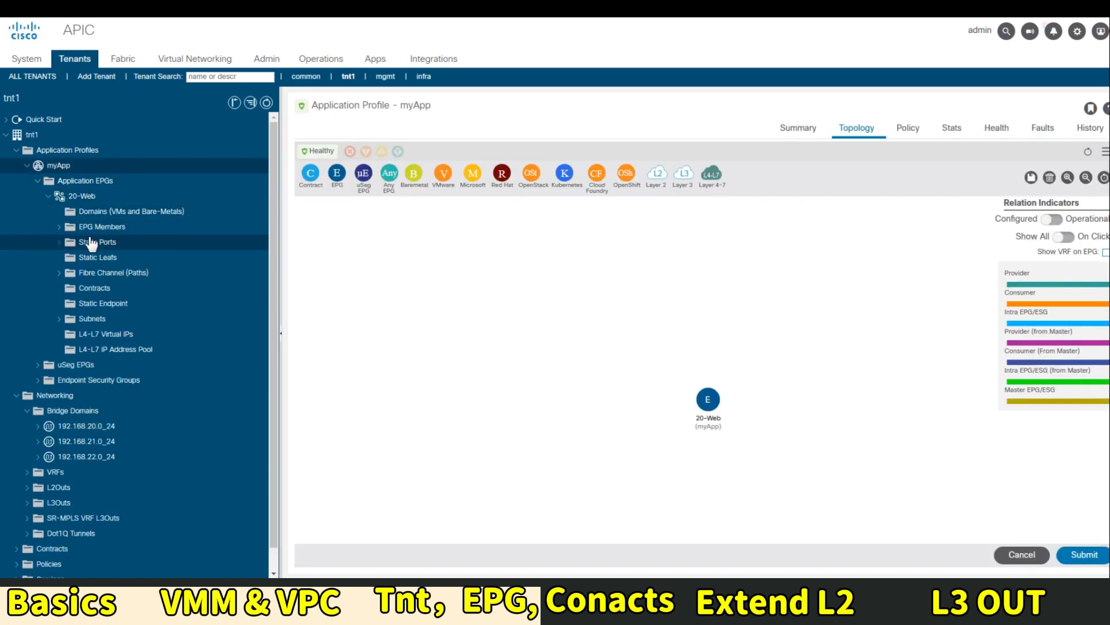
{"action": "left_click", "coordinate": [82, 198]}
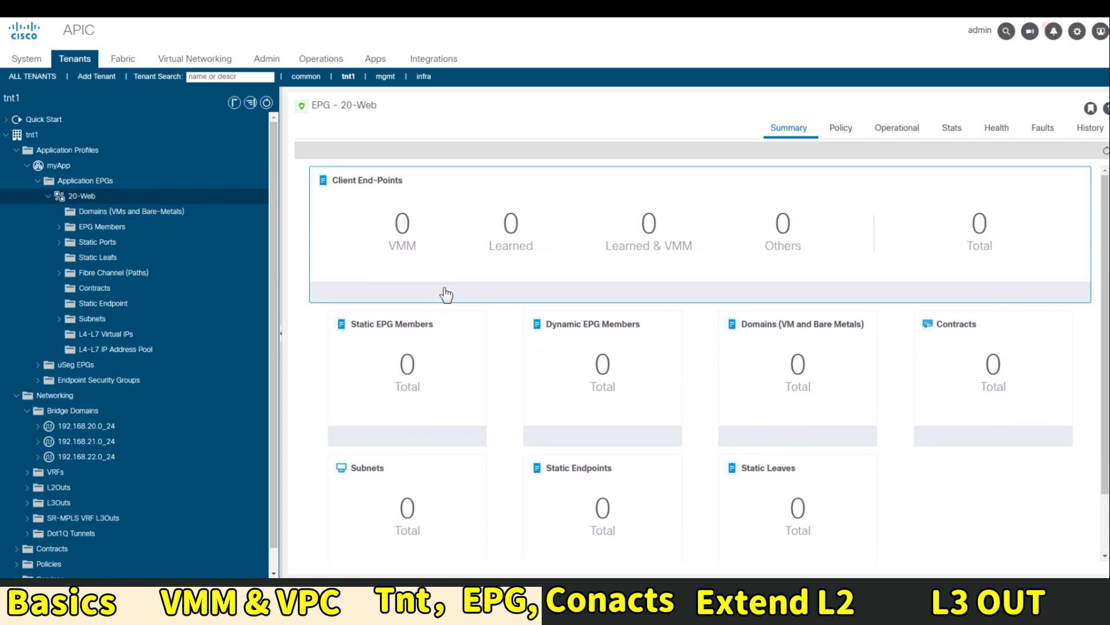
{"action": "left_click", "coordinate": [214, 212]}
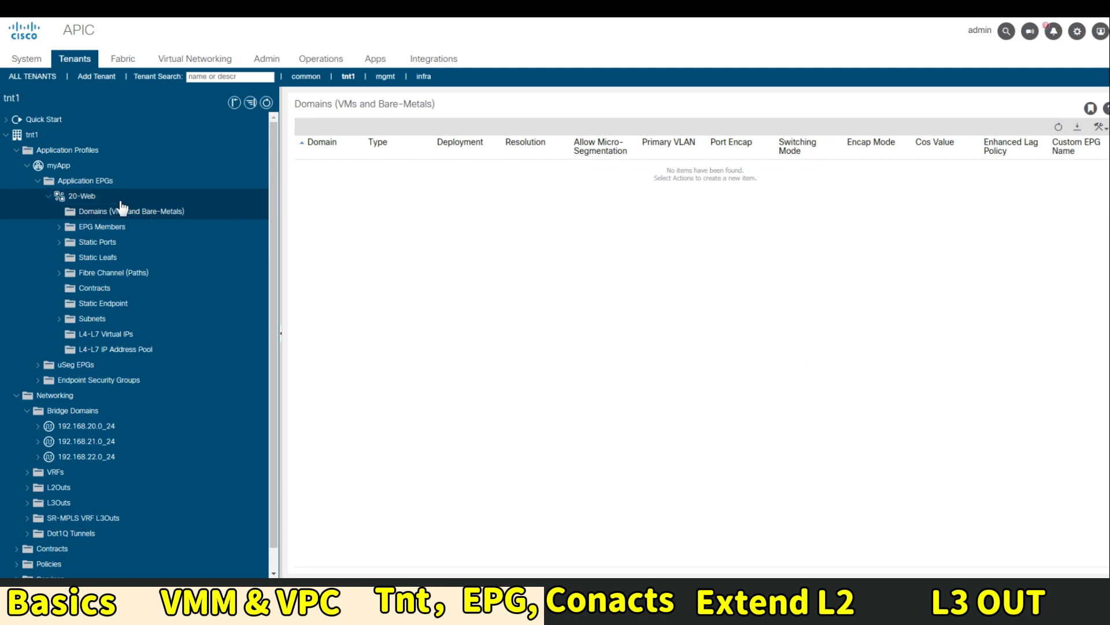
{"action": "left_click", "coordinate": [107, 181]}
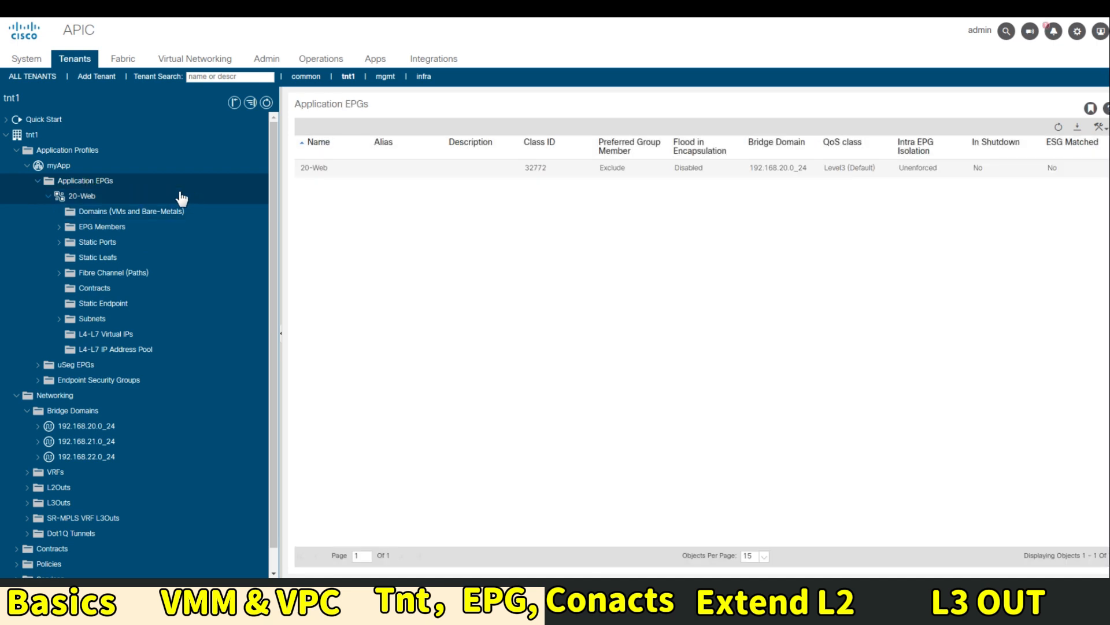
{"action": "left_click", "coordinate": [71, 168]}
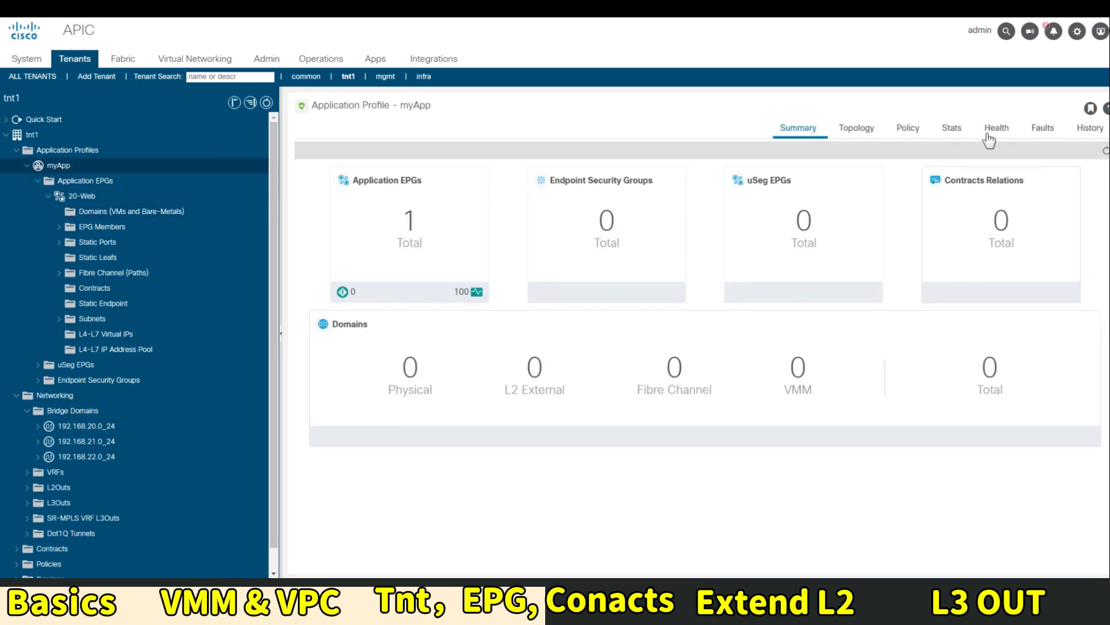
{"action": "left_click", "coordinate": [850, 129]}
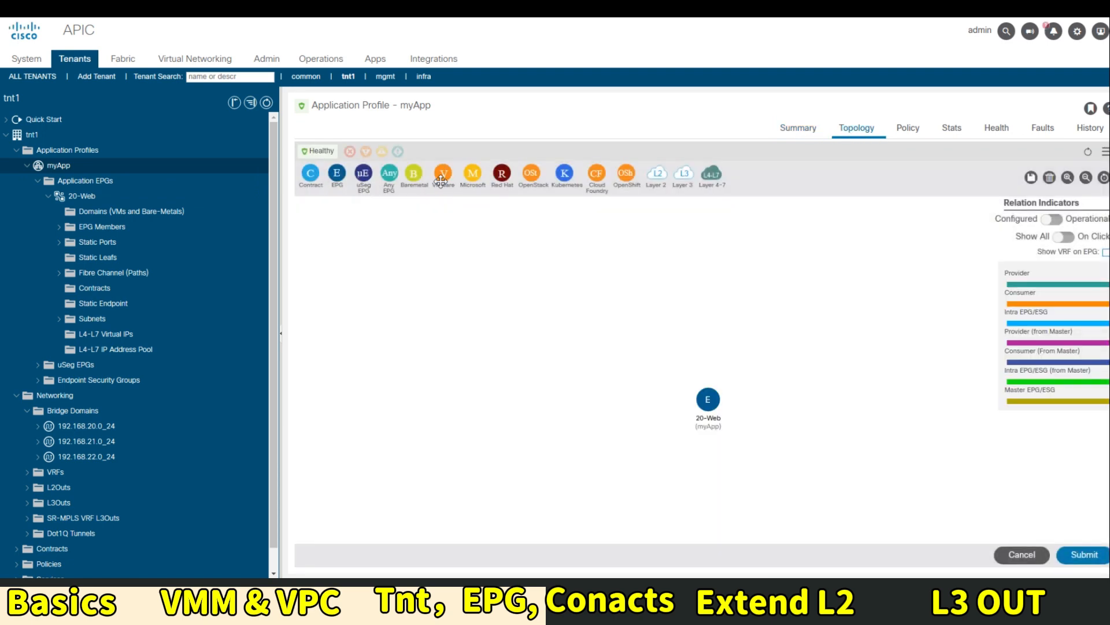
{"action": "left_click_drag", "start_coordinate": [445, 173], "coordinate": [709, 398]}
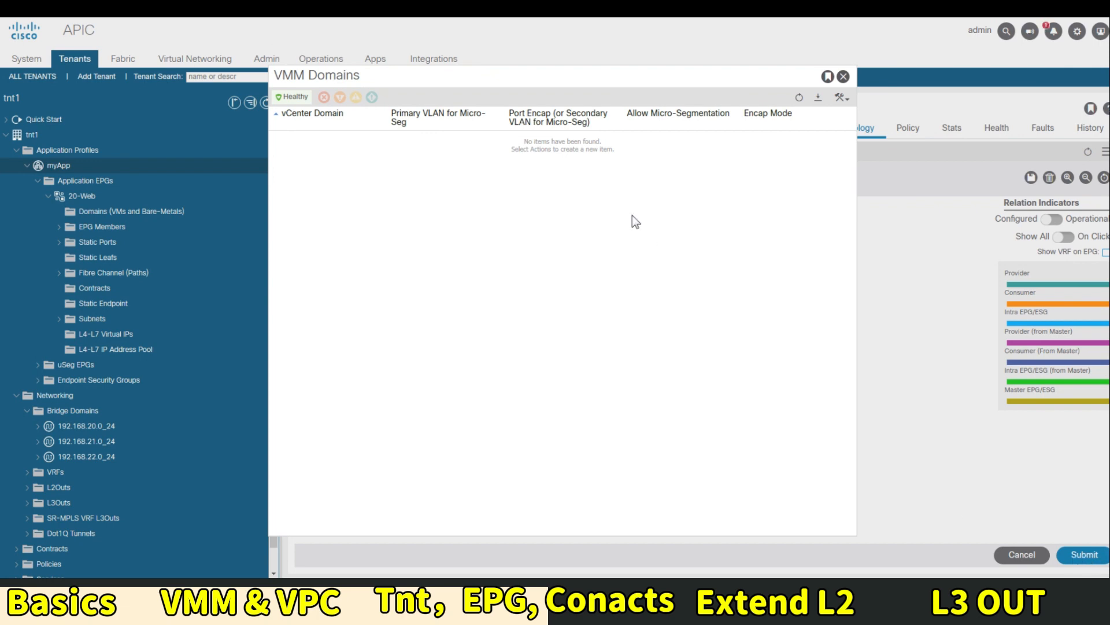
{"action": "left_click", "coordinate": [843, 77]}
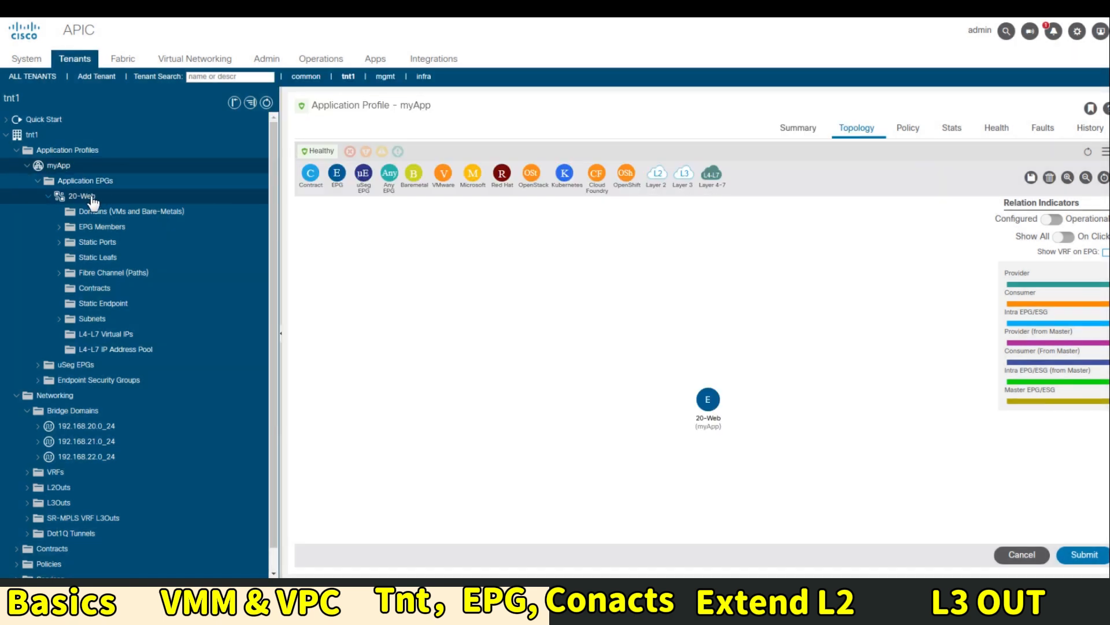
{"action": "left_click", "coordinate": [113, 214]}
Add a VMM domain association to My-vCenter for the 20-Web EPG
{"action": "right_click", "coordinate": [154, 214]}
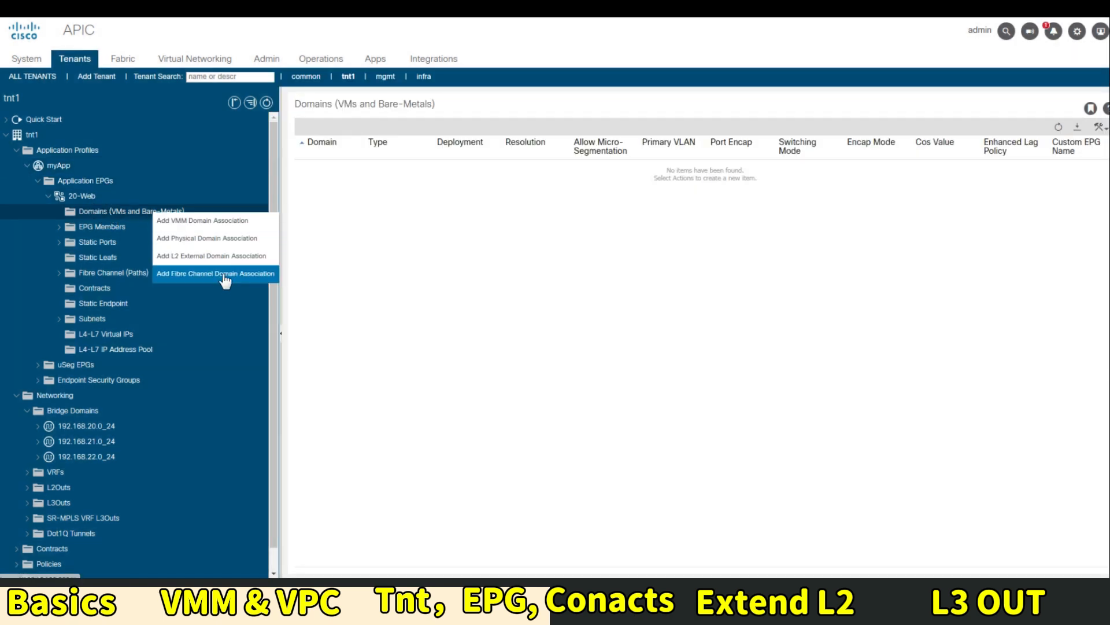
{"action": "left_click", "coordinate": [234, 225]}
{"action": "left_click", "coordinate": [552, 162]}
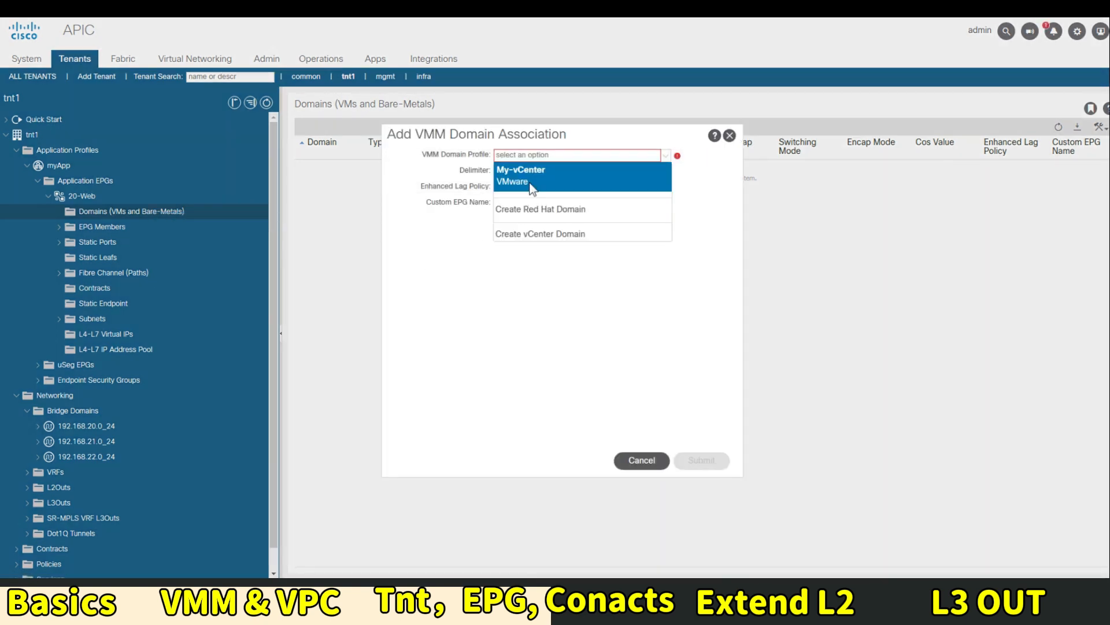
{"action": "left_click", "coordinate": [538, 169]}
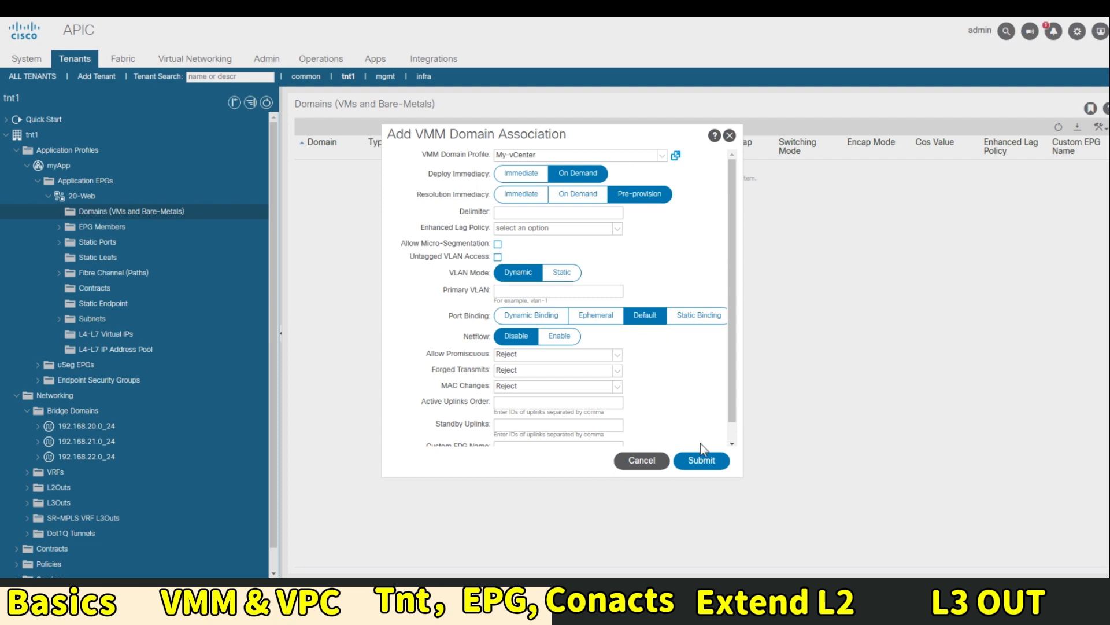
{"action": "left_click", "coordinate": [702, 462]}
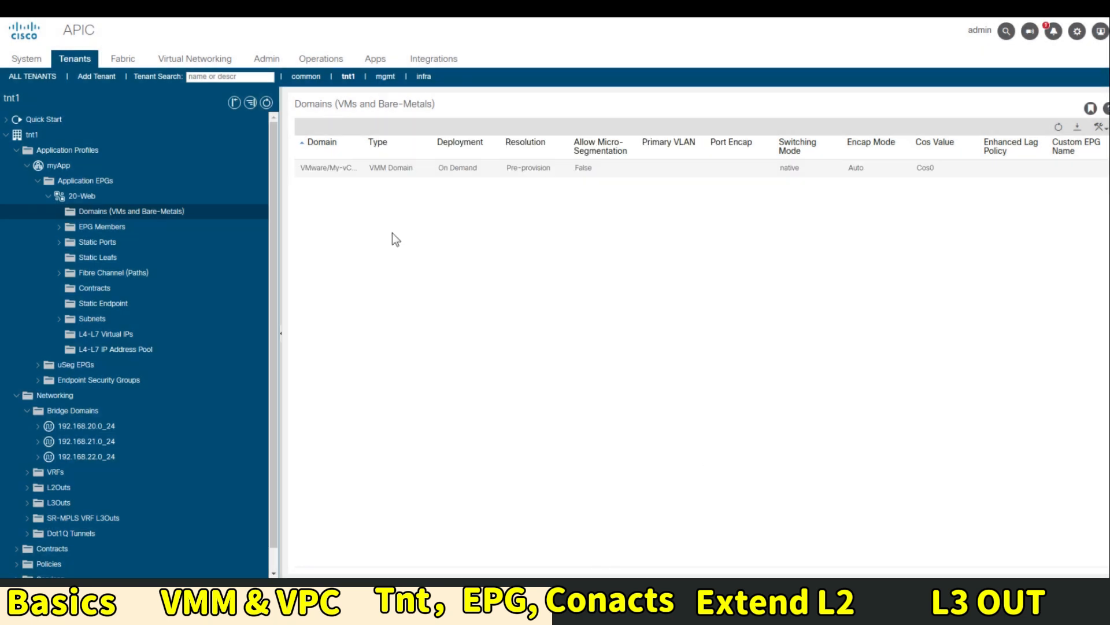
Show the myApp topology with 20-Web linked to the VMware domain
{"action": "left_click", "coordinate": [91, 181]}
{"action": "left_click", "coordinate": [89, 167]}
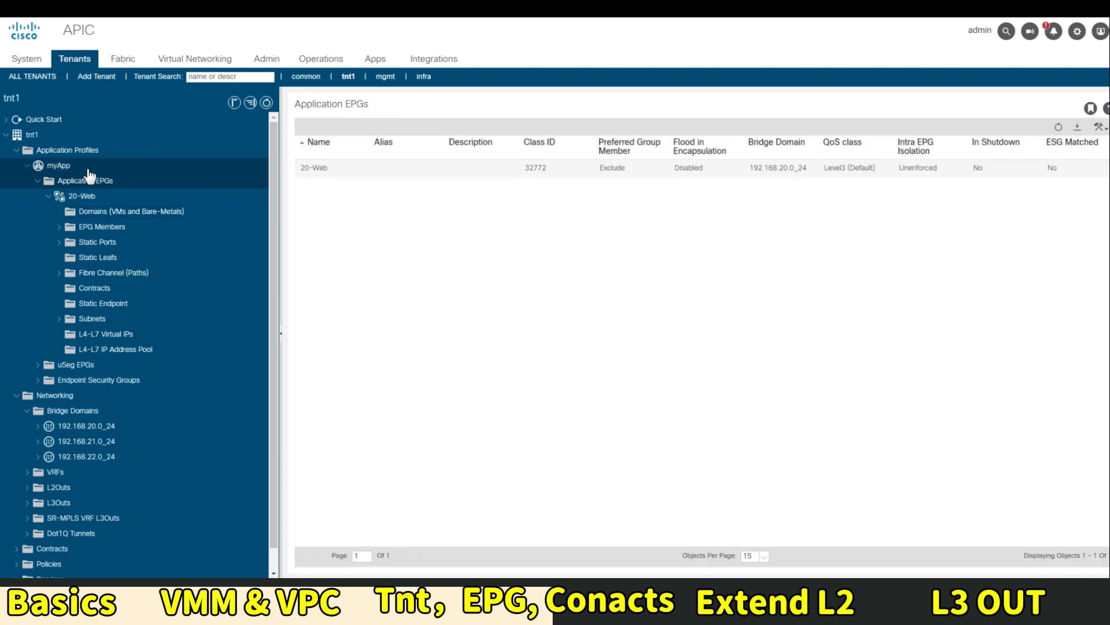
{"action": "left_click", "coordinate": [847, 133]}
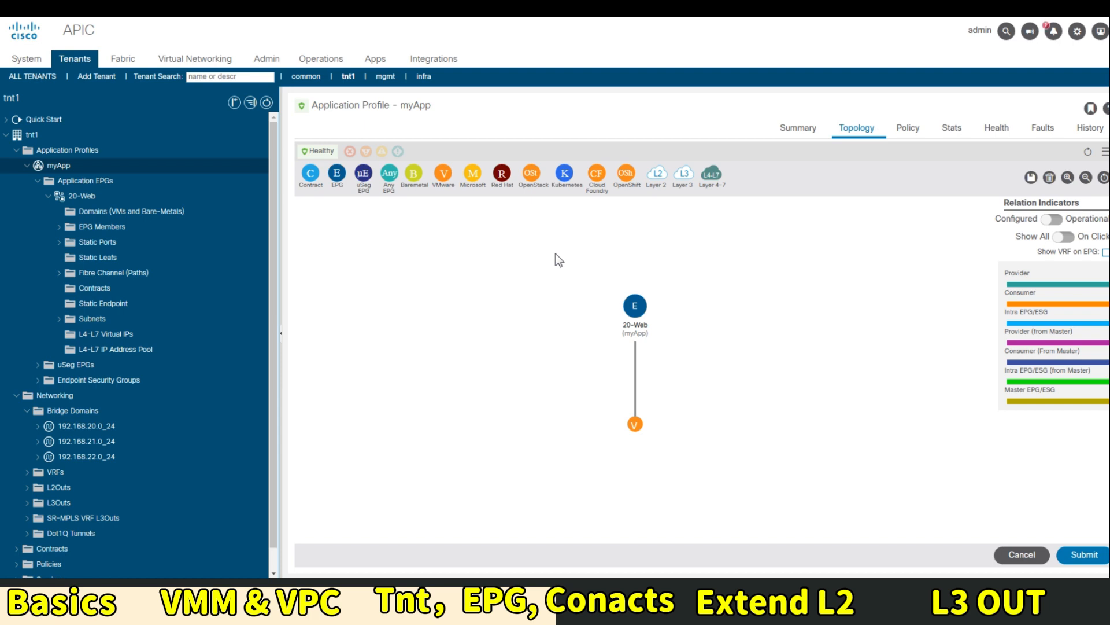
{"action": "left_click", "coordinate": [48, 196]}
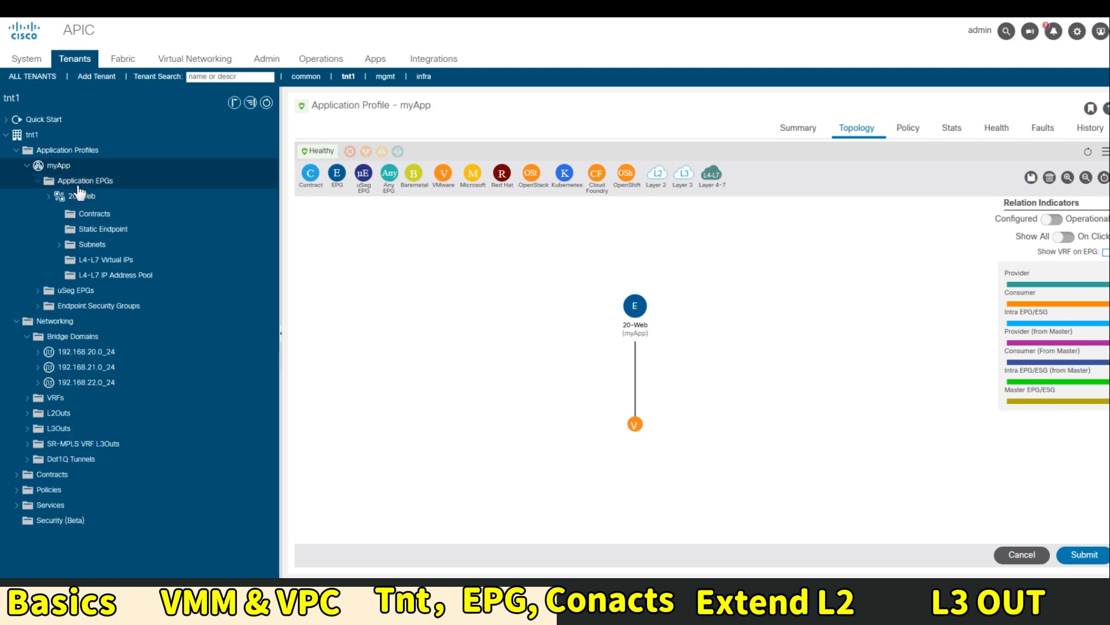
Create EPG 21-App on bridge domain 192.168.21.0_24 and open it
{"action": "right_click", "coordinate": [115, 184]}
{"action": "left_click", "coordinate": [131, 188]}
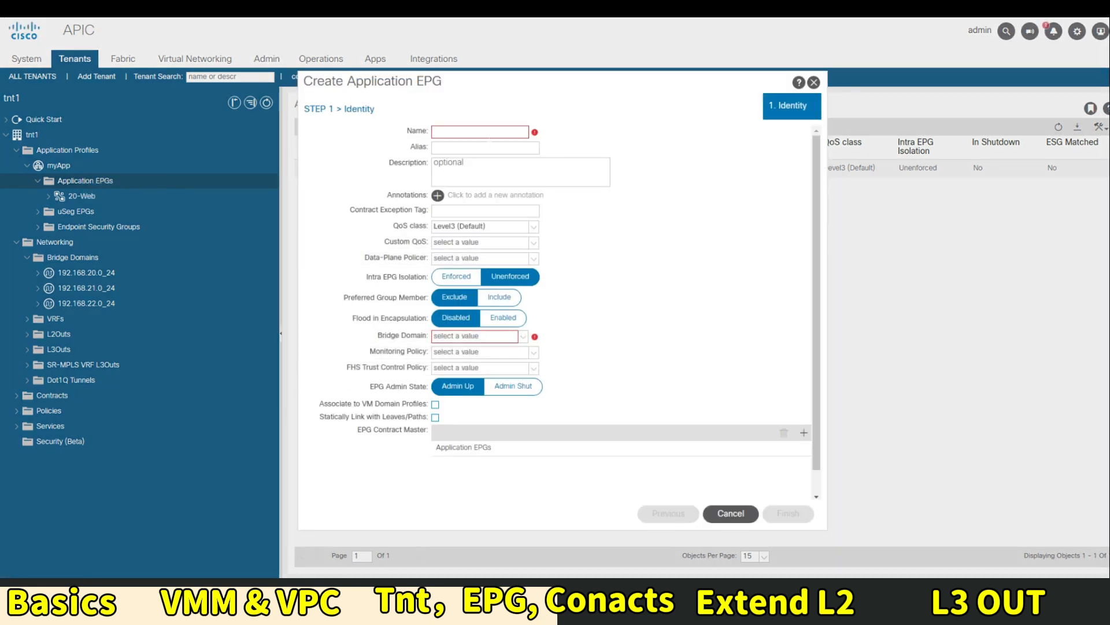
{"action": "left_click", "coordinate": [489, 133]}
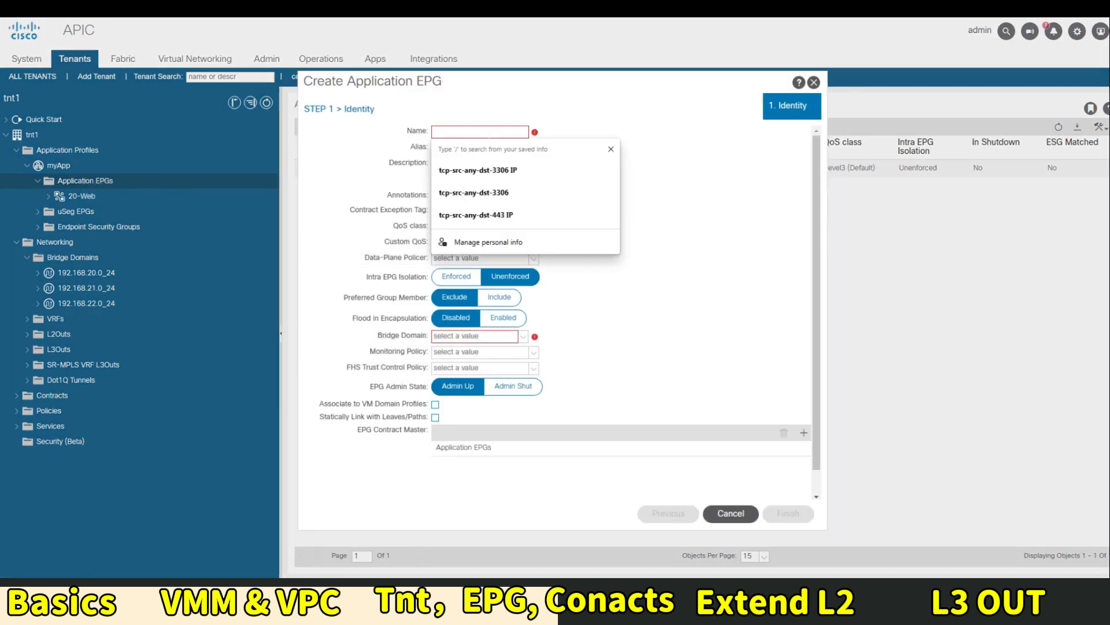
{"action": "type", "text": "21-"}
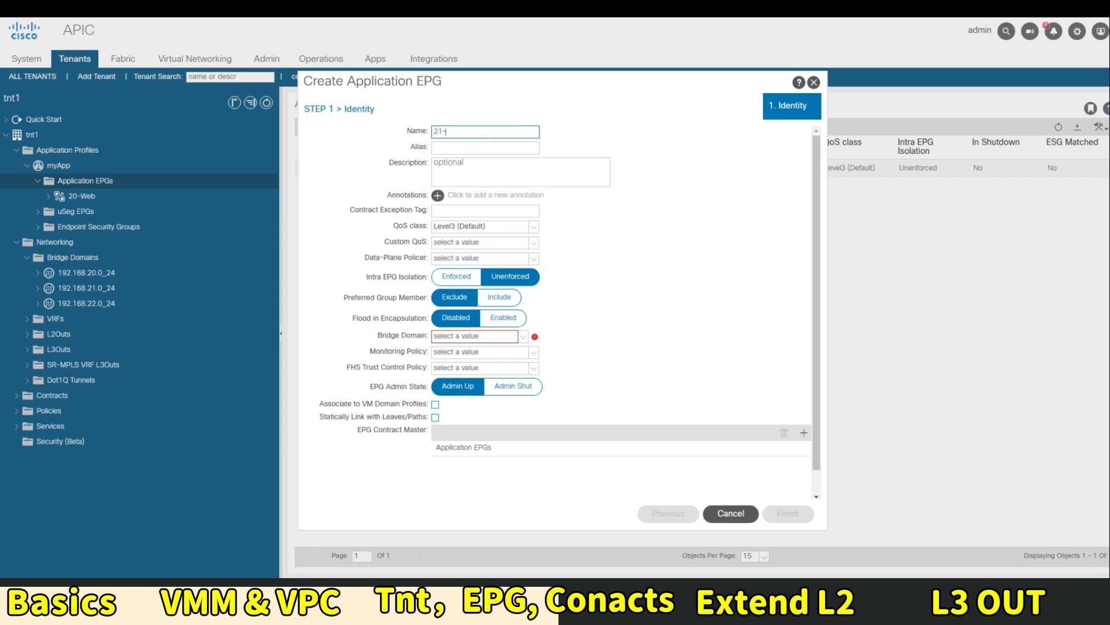
{"action": "type", "text": "App"}
{"action": "left_click", "coordinate": [475, 337]}
{"action": "left_click", "coordinate": [491, 385]}
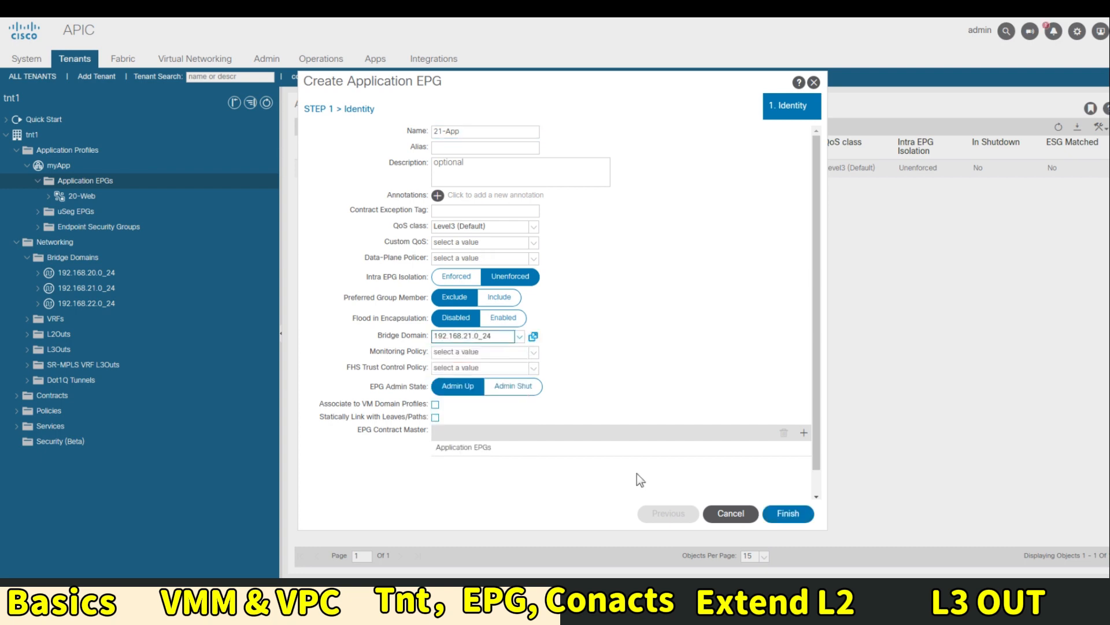
{"action": "left_click", "coordinate": [787, 516]}
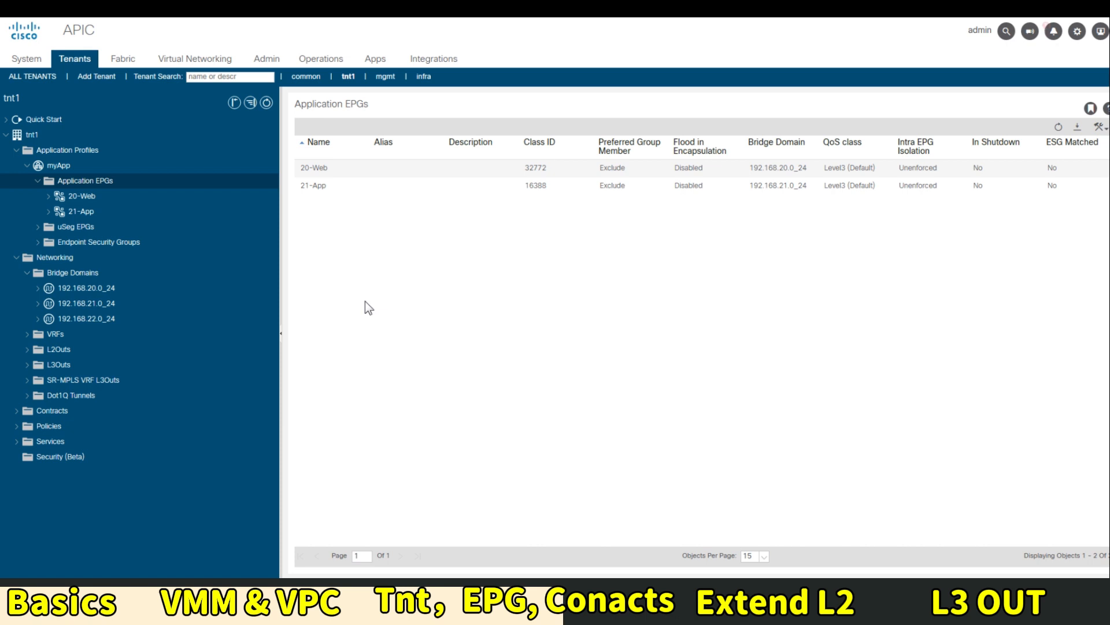
{"action": "left_click", "coordinate": [81, 211]}
Associate the 21-App EPG with the My-vCenter VMM domain, then return to the application EPGs list
{"action": "left_click", "coordinate": [123, 229]}
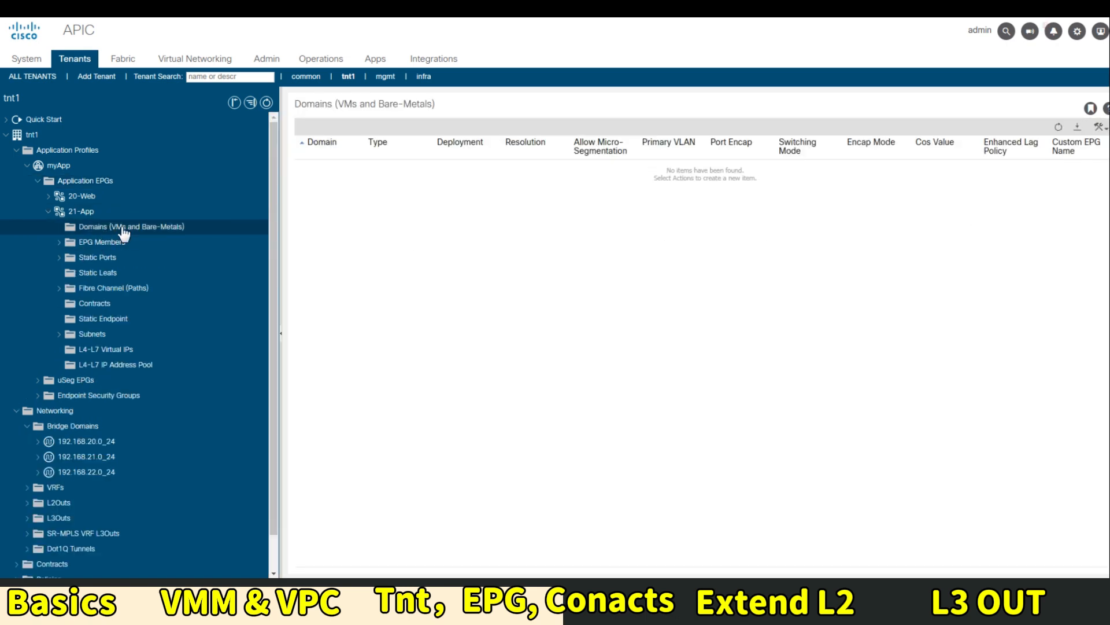
{"action": "right_click", "coordinate": [146, 229]}
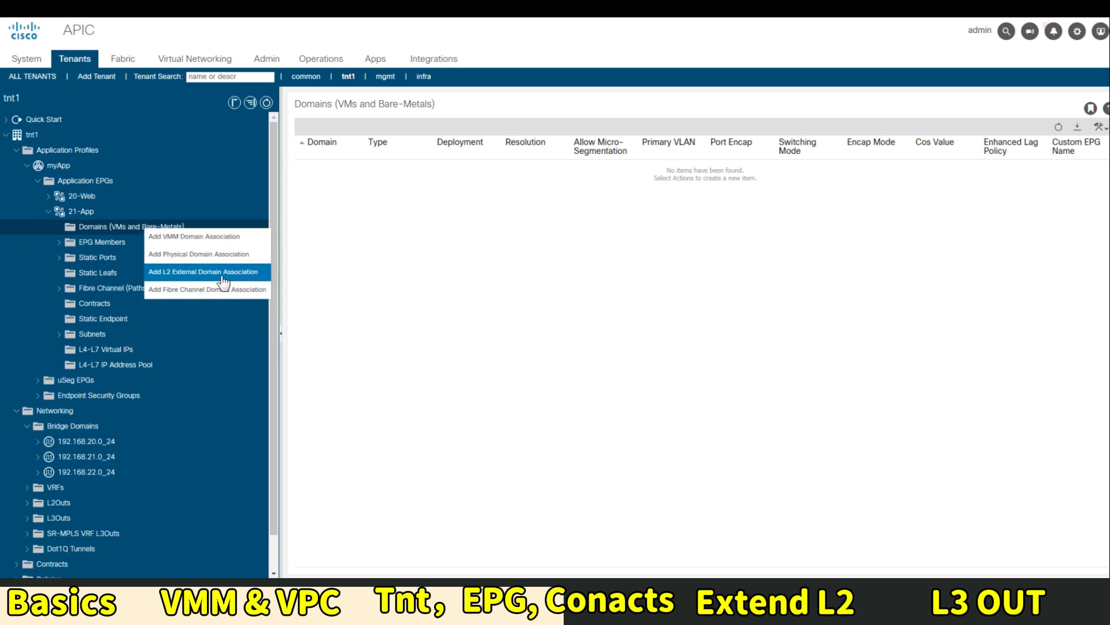
{"action": "left_click", "coordinate": [213, 237]}
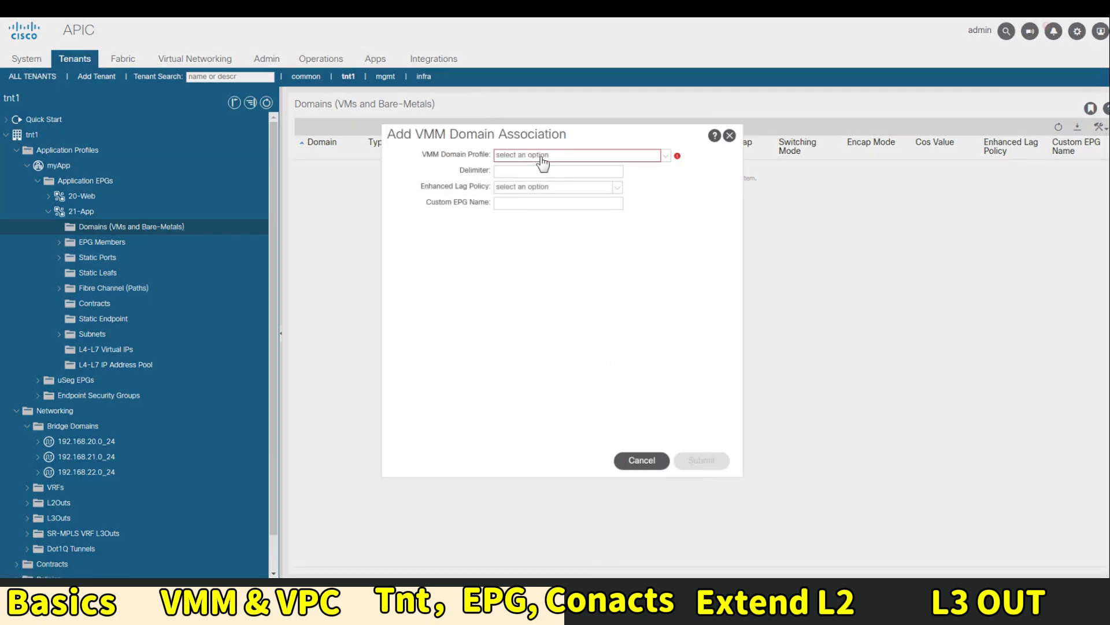
{"action": "left_click", "coordinate": [542, 157]}
{"action": "left_click", "coordinate": [533, 178]}
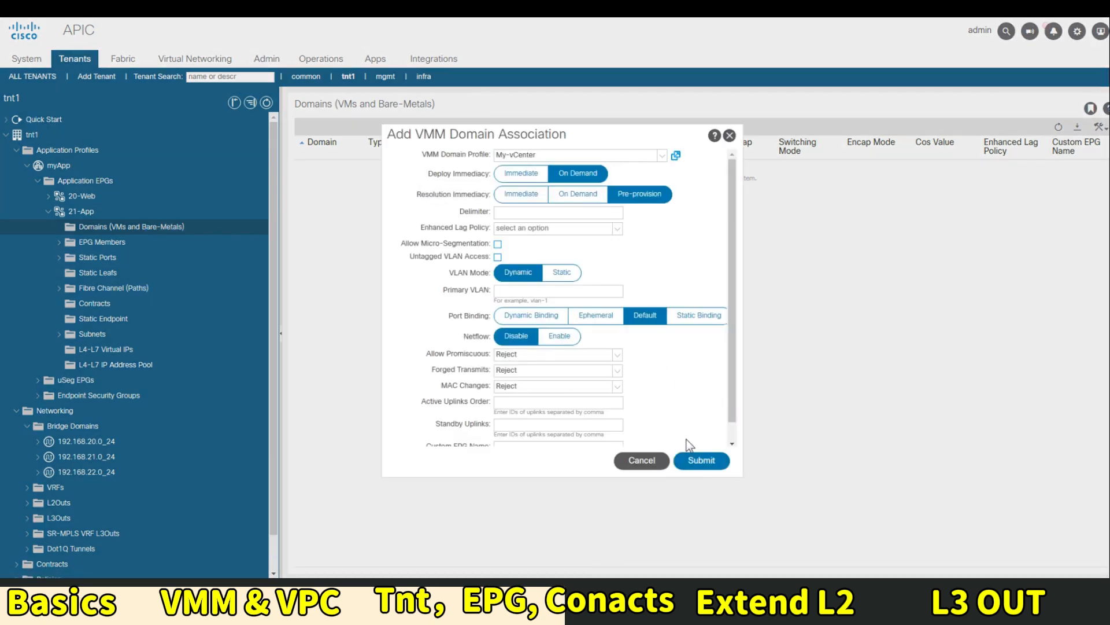
{"action": "left_click", "coordinate": [700, 459]}
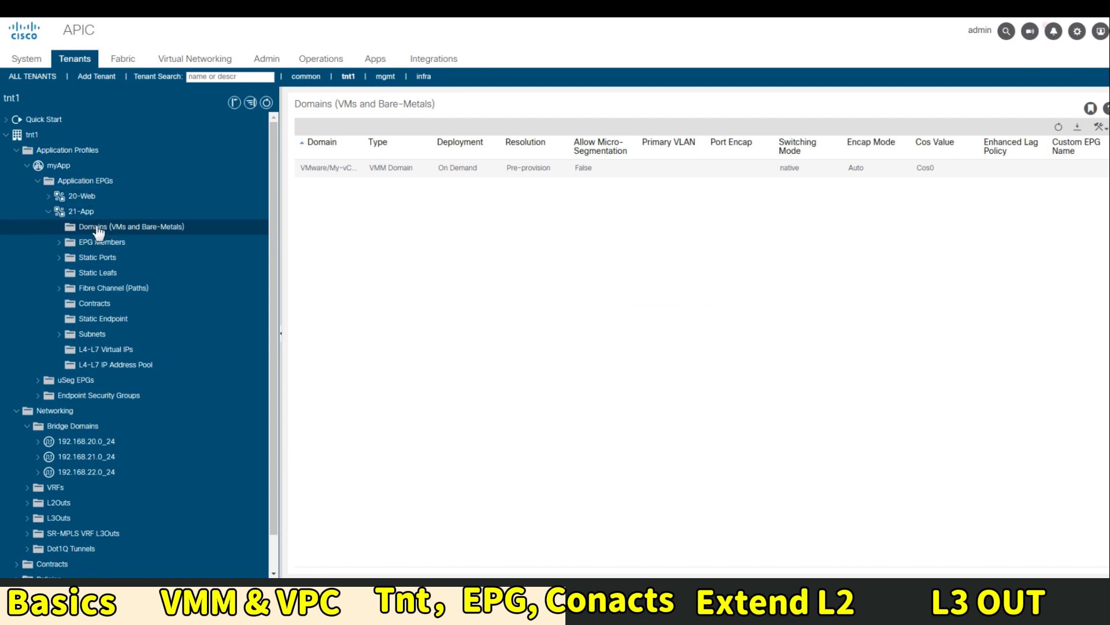
{"action": "left_click", "coordinate": [48, 211]}
{"action": "right_click", "coordinate": [82, 183]}
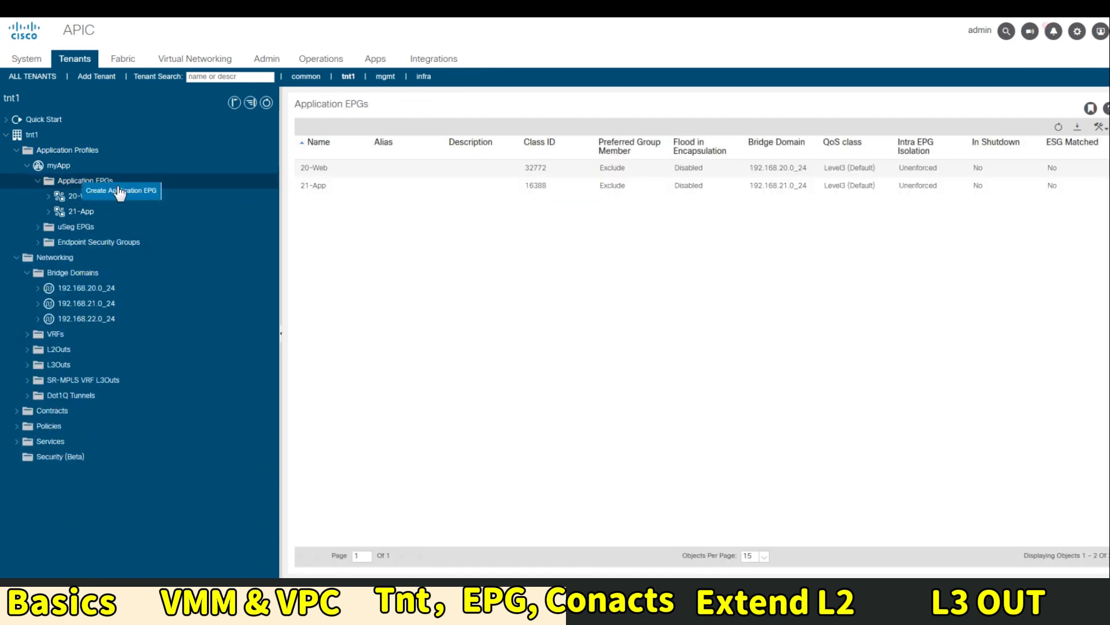
Create the 22-DB EPG with bridge domain 192.168.22.0_24
{"action": "left_click", "coordinate": [119, 192]}
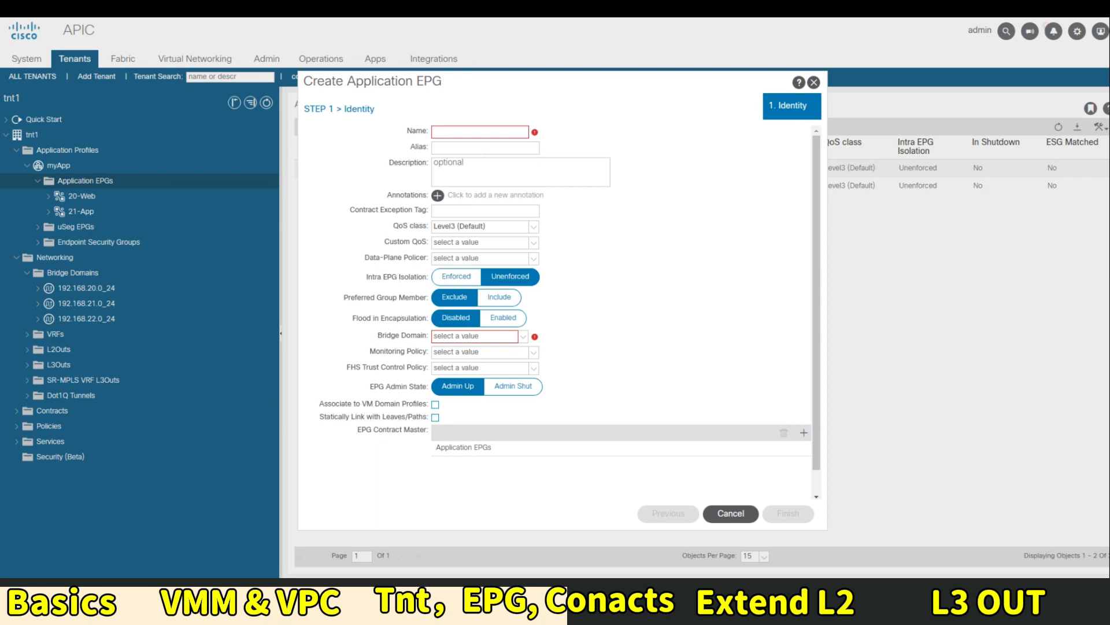
{"action": "left_click", "coordinate": [480, 131]}
{"action": "type", "text": "22-DB"}
{"action": "key", "text": "Tab"}
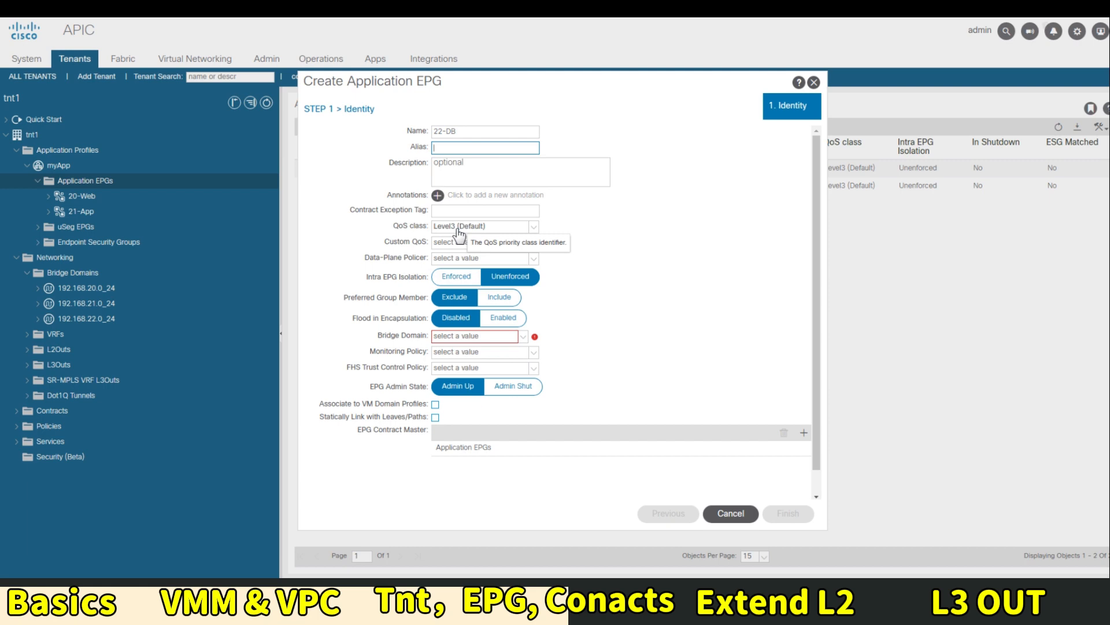
{"action": "left_click", "coordinate": [488, 338]}
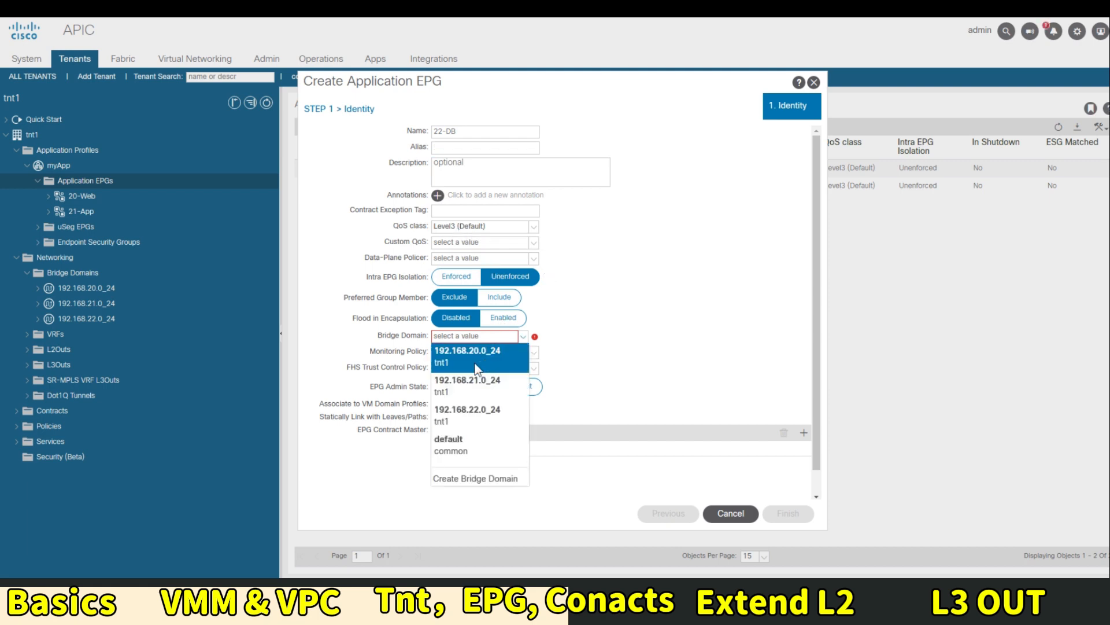
{"action": "left_click", "coordinate": [483, 426]}
{"action": "left_click", "coordinate": [788, 513]}
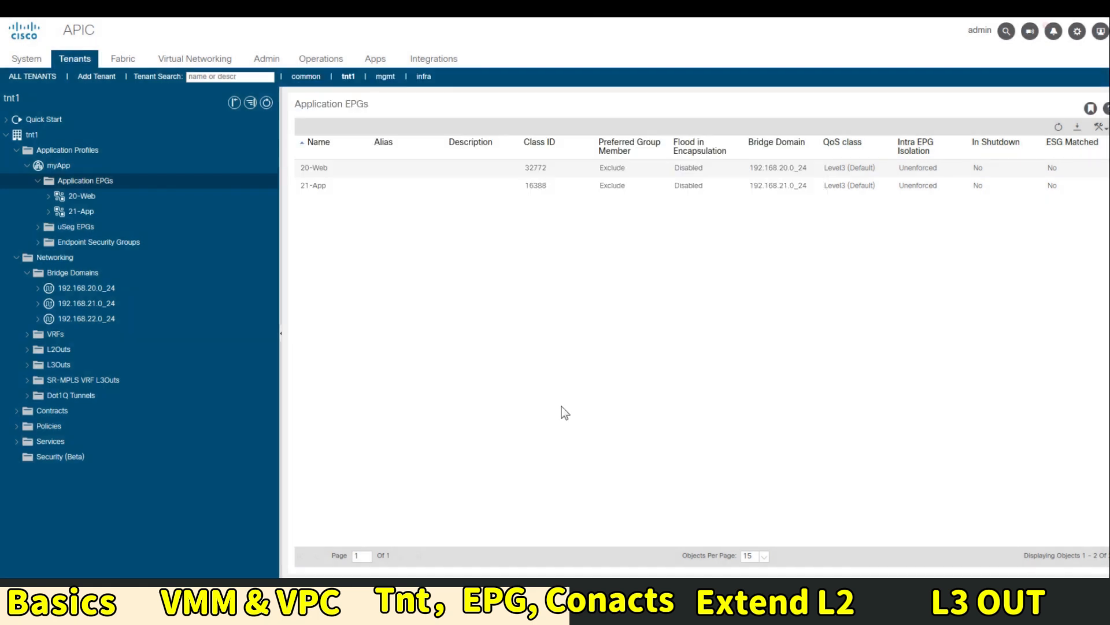
Associate 22-DB with the My-vCenter VMM domain, then select the myApp application profile
{"action": "left_click", "coordinate": [49, 227]}
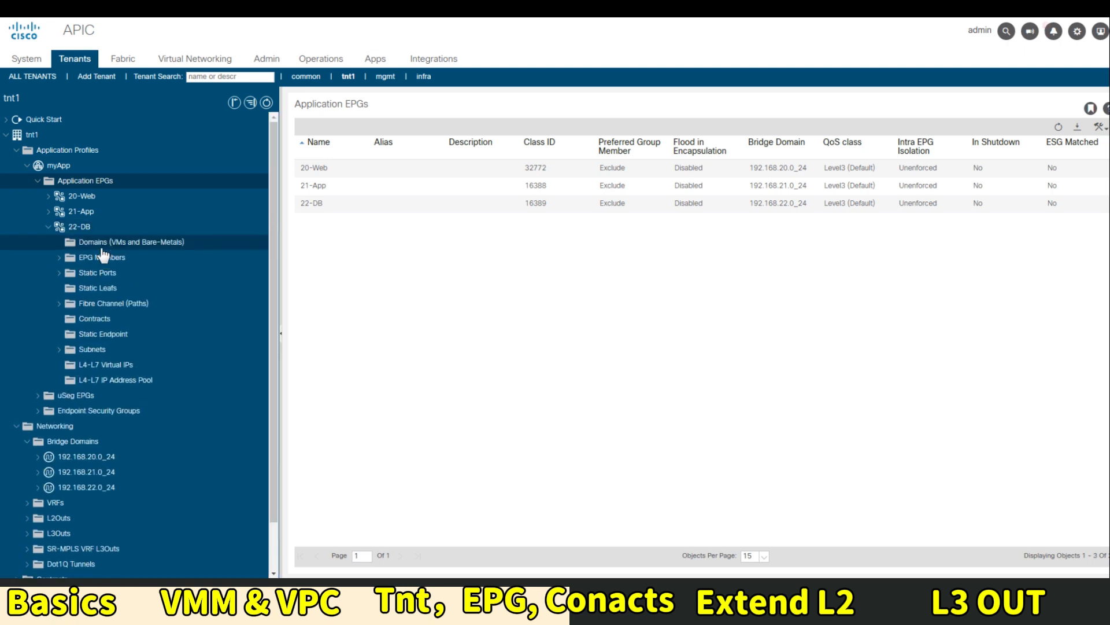
{"action": "left_click", "coordinate": [103, 242]}
{"action": "right_click", "coordinate": [106, 243]}
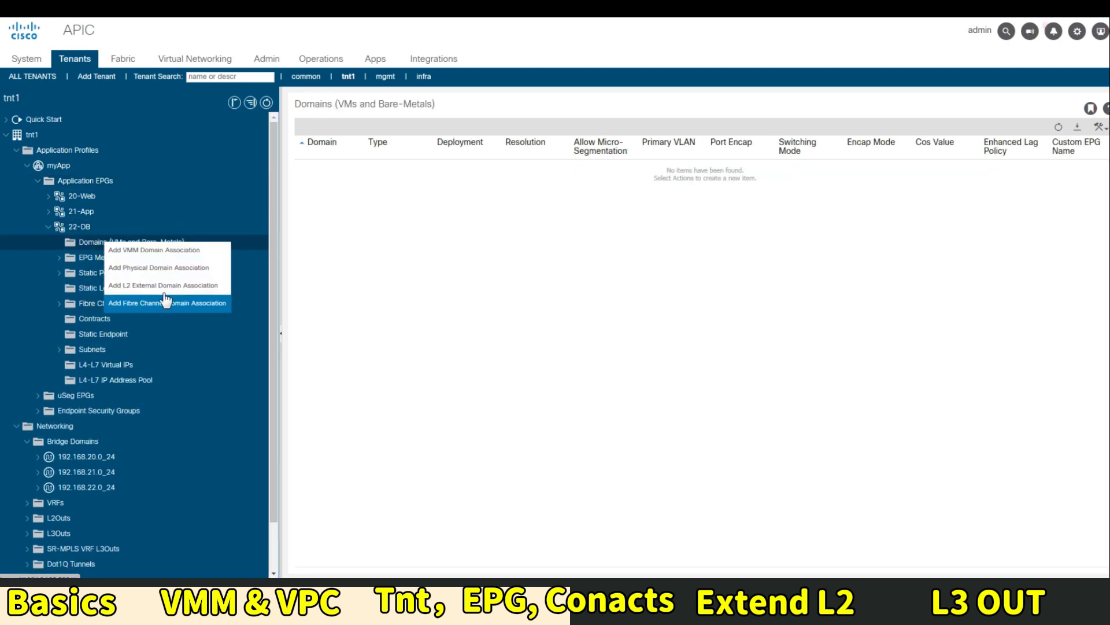
{"action": "left_click", "coordinate": [154, 250]}
{"action": "left_click", "coordinate": [532, 155]}
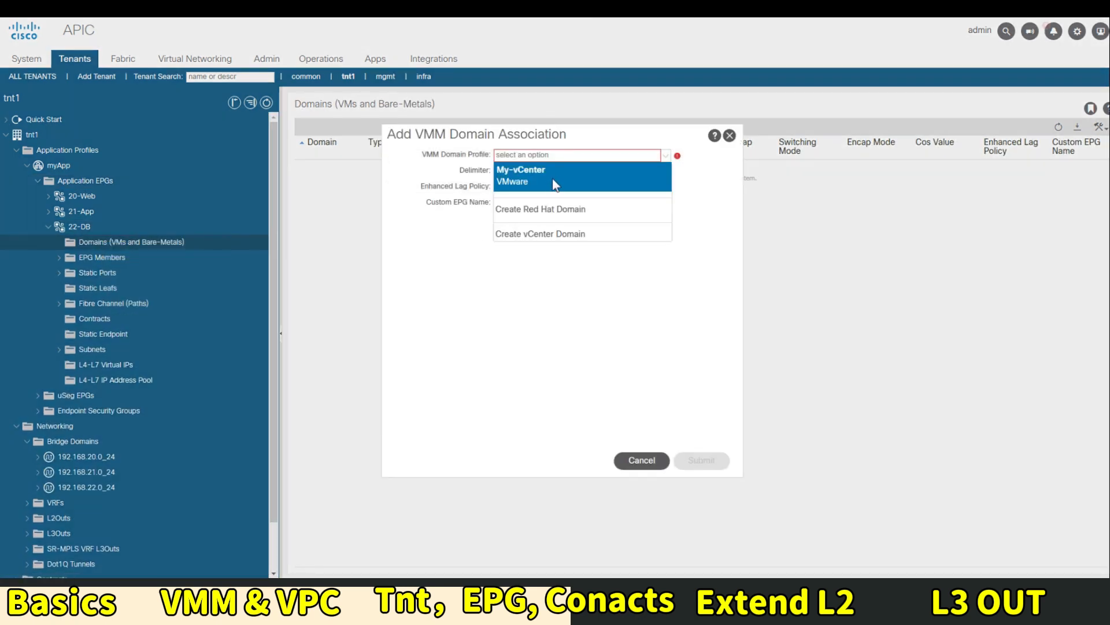
{"action": "left_click", "coordinate": [543, 168]}
{"action": "left_click", "coordinate": [701, 460]}
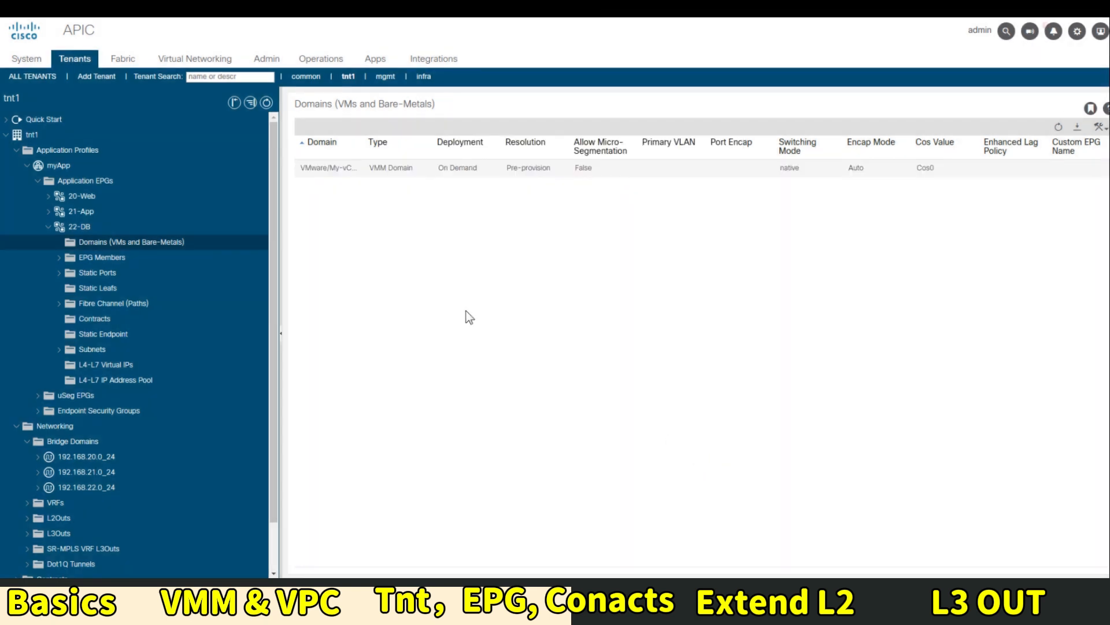
{"action": "left_click", "coordinate": [73, 181]}
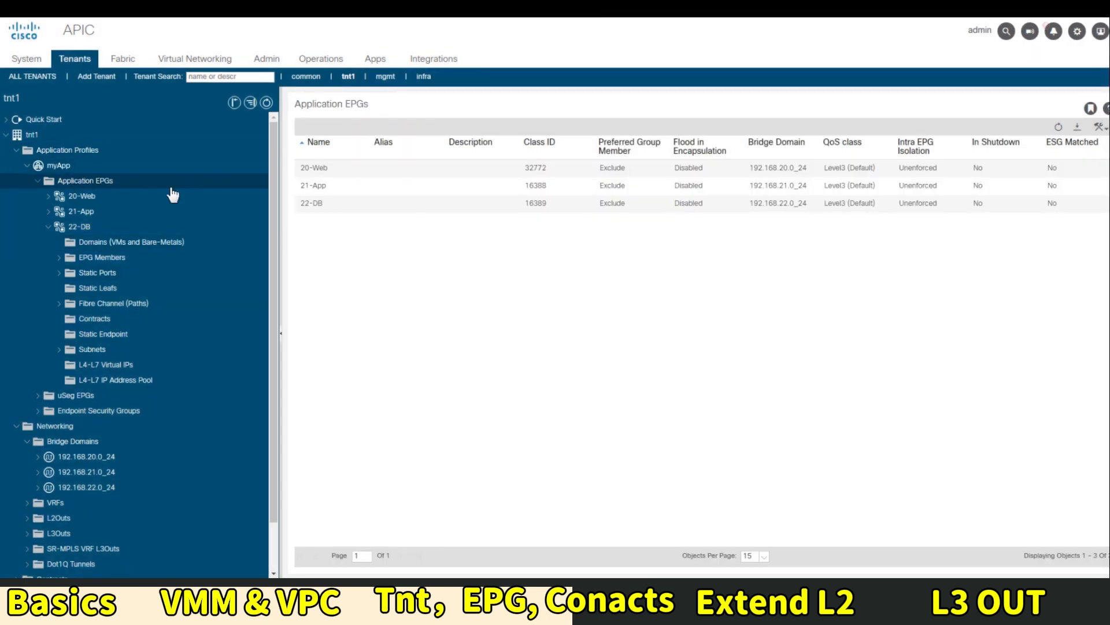
{"action": "left_click", "coordinate": [74, 168]}
Show the myApp topology with EPGs 20-Web, 21-App and 22-DB linked to VMware domains
{"action": "left_click", "coordinate": [857, 129]}
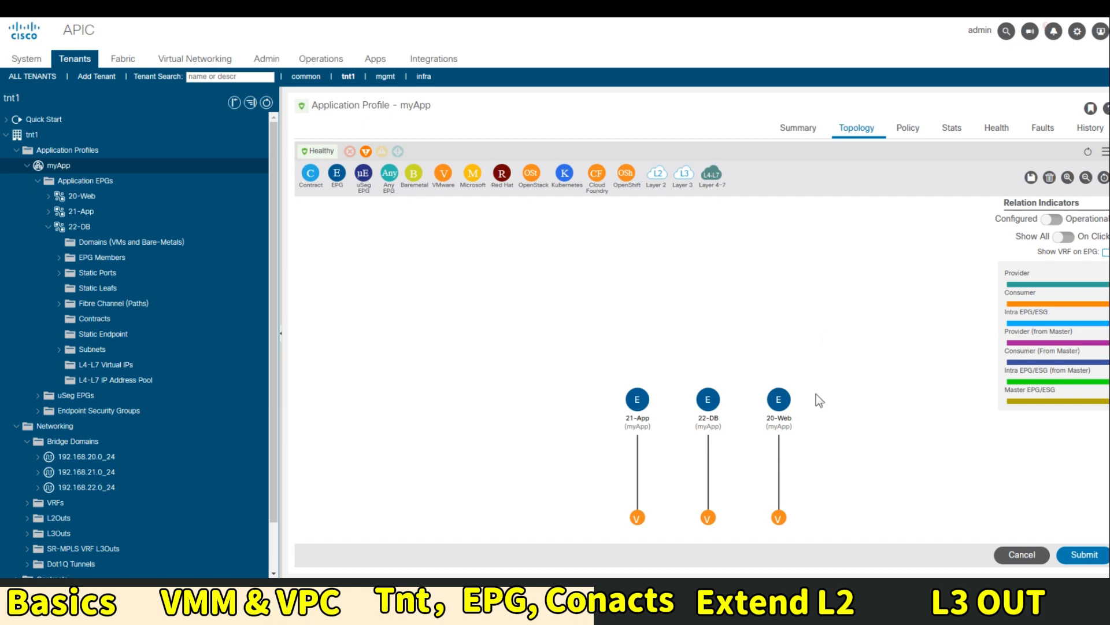
Arrange the EPGs as 22-DB, 21-App, 20-Web and drop a new contract onto 22-DB
{"action": "left_click_drag", "start_coordinate": [711, 415], "coordinate": [550, 408]}
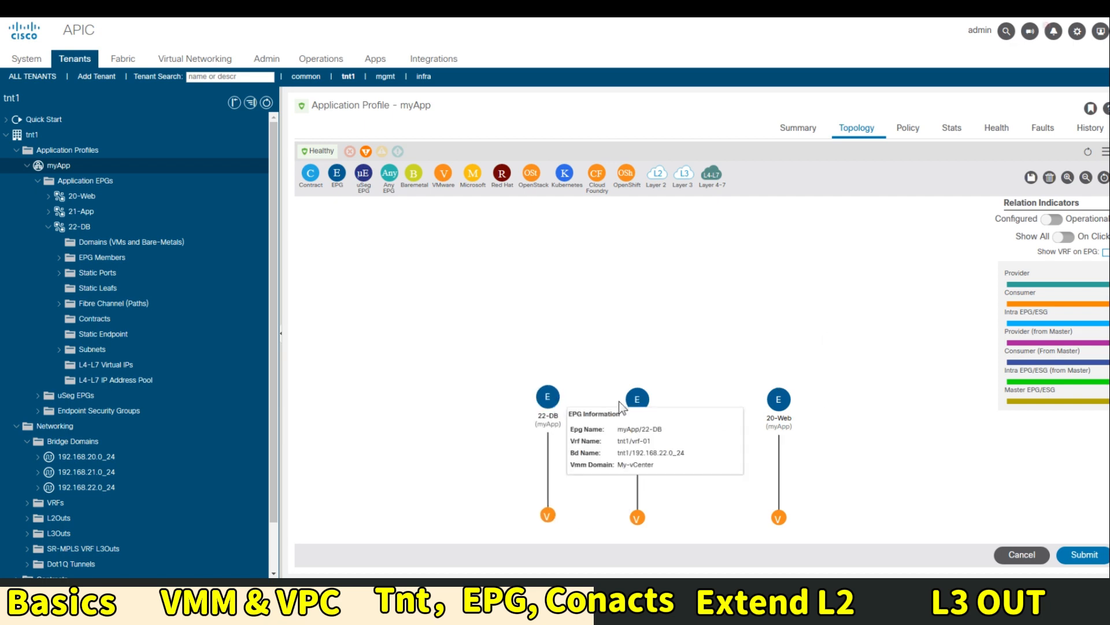
{"action": "mouse_move", "coordinate": [649, 408]}
{"action": "left_click_drag", "start_coordinate": [649, 408], "coordinate": [682, 406]}
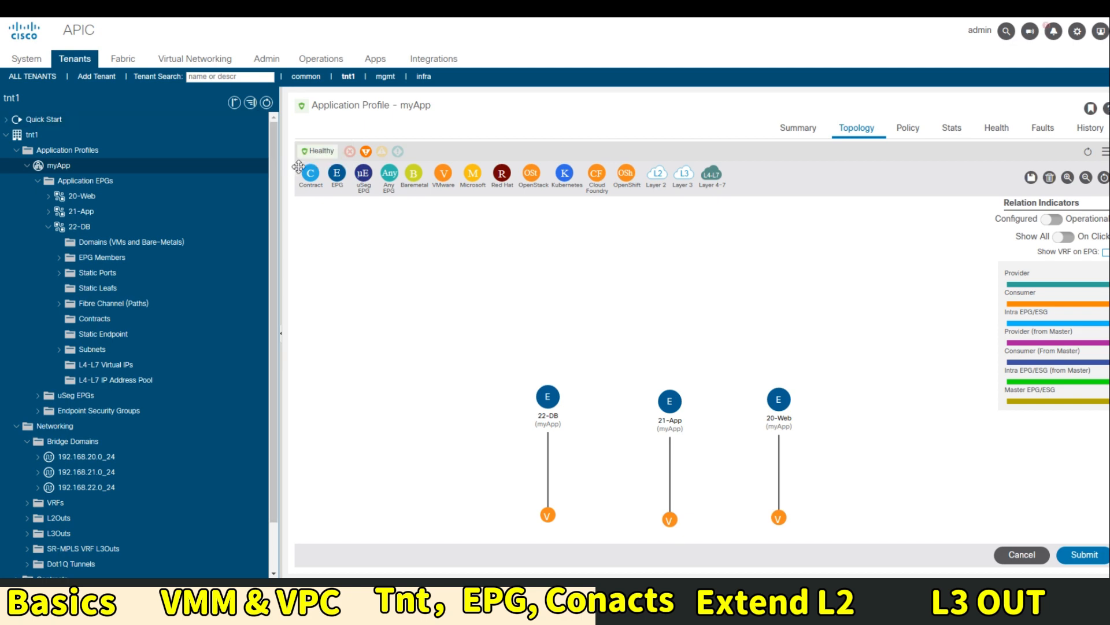
{"action": "left_click_drag", "start_coordinate": [310, 175], "coordinate": [584, 454]}
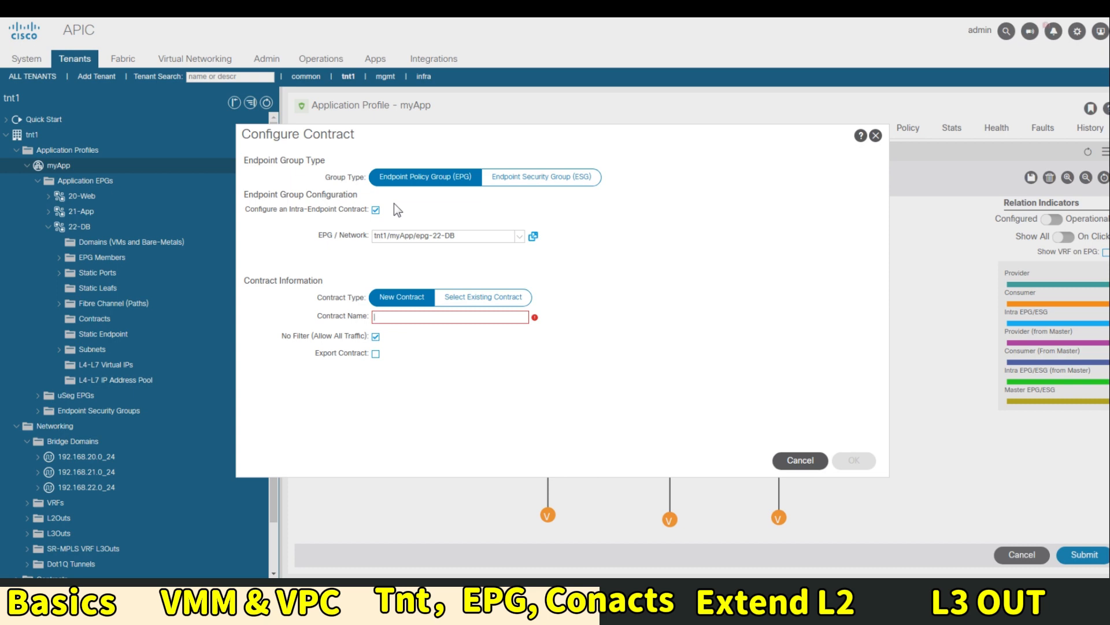
Restart the contract on 22-DB, name it App2DB, and turn off No Filter (Allow All Traffic)
{"action": "left_click", "coordinate": [876, 136]}
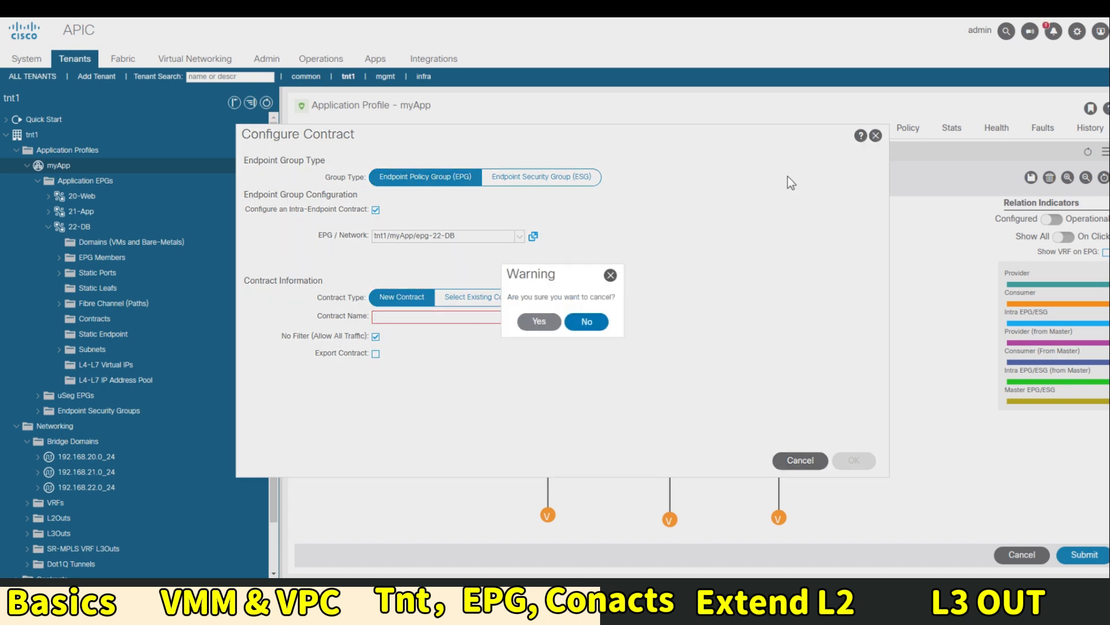
{"action": "left_click", "coordinate": [583, 321]}
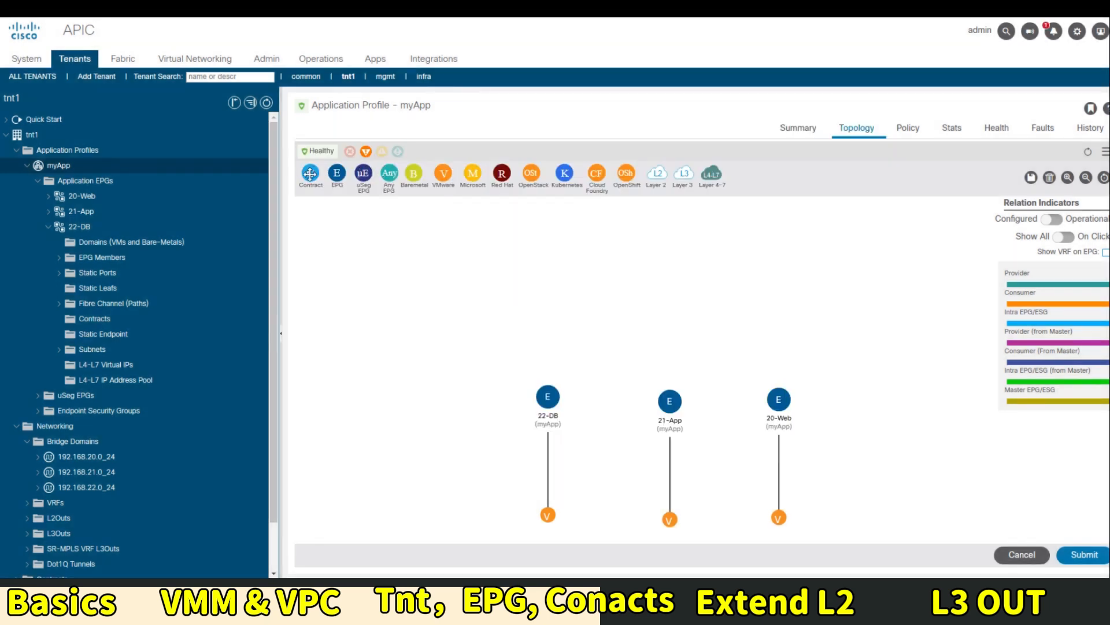
{"action": "left_click_drag", "start_coordinate": [310, 173], "coordinate": [534, 330]}
{"action": "left_click_drag", "start_coordinate": [310, 173], "coordinate": [549, 383]}
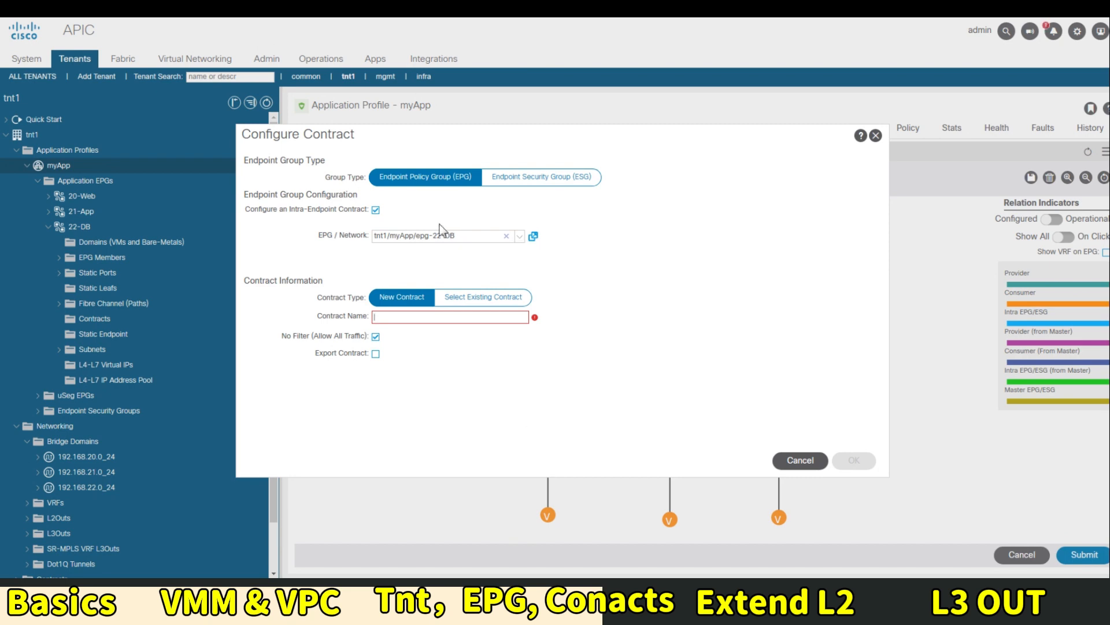
{"action": "type", "text": "a"}
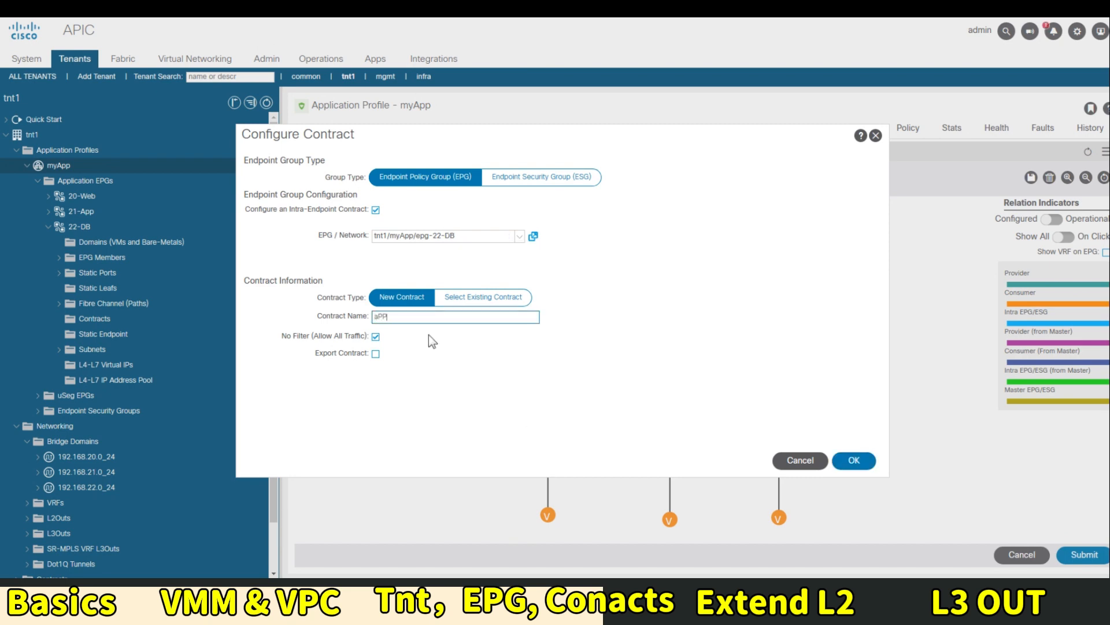
{"action": "key", "text": "BackSpace"}
{"action": "type", "text": "App2DB"}
{"action": "left_click", "coordinate": [376, 336]}
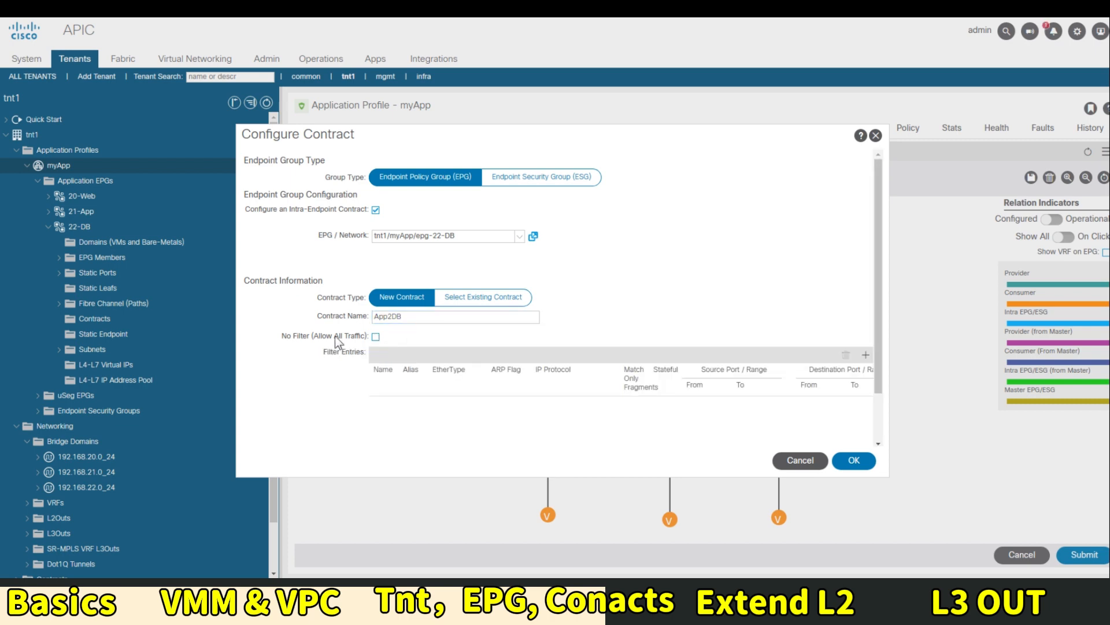
{"action": "scroll", "coordinate": [769, 371], "scroll_direction": "down", "scroll_amount": 1}
Add a filter entry named mysql with EtherType IP and protocol tcp
{"action": "left_click", "coordinate": [865, 321]}
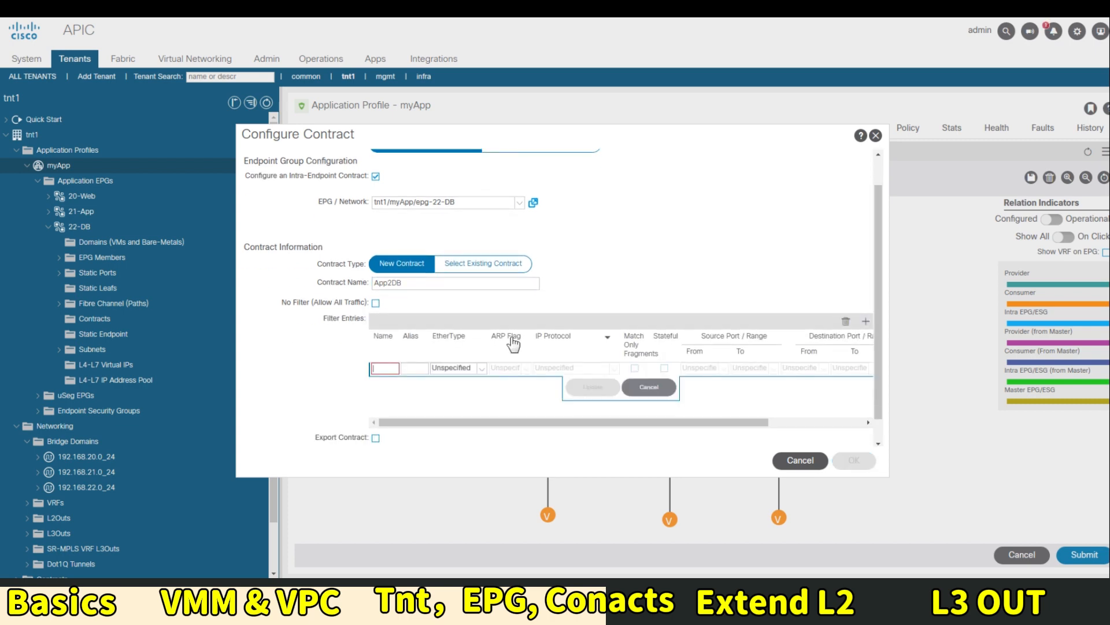
{"action": "left_click", "coordinate": [387, 368]}
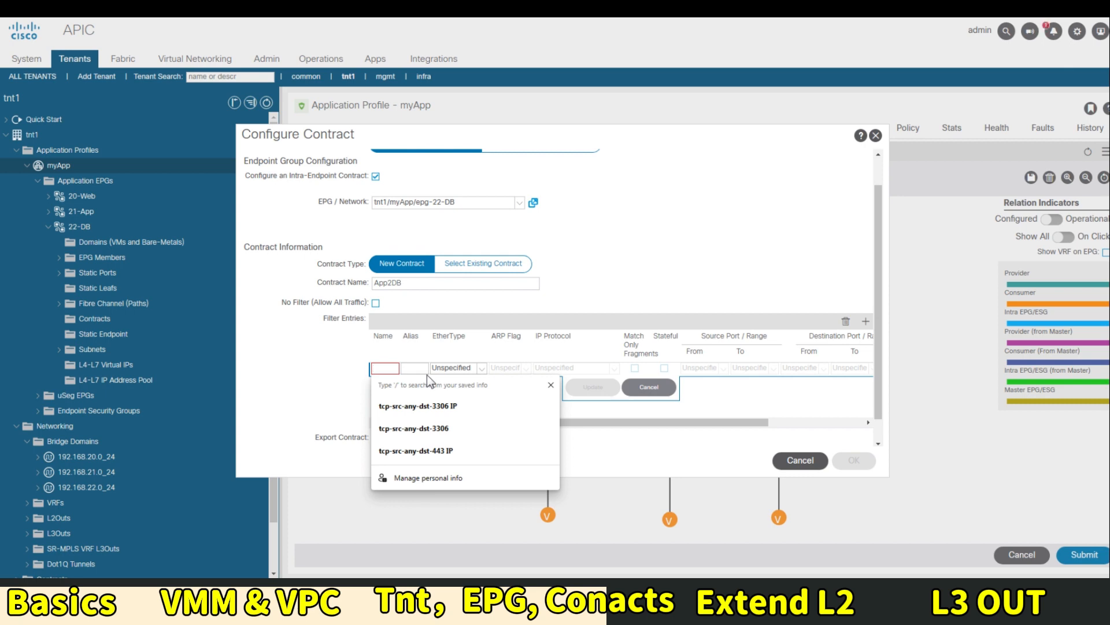
{"action": "left_click", "coordinate": [366, 382]}
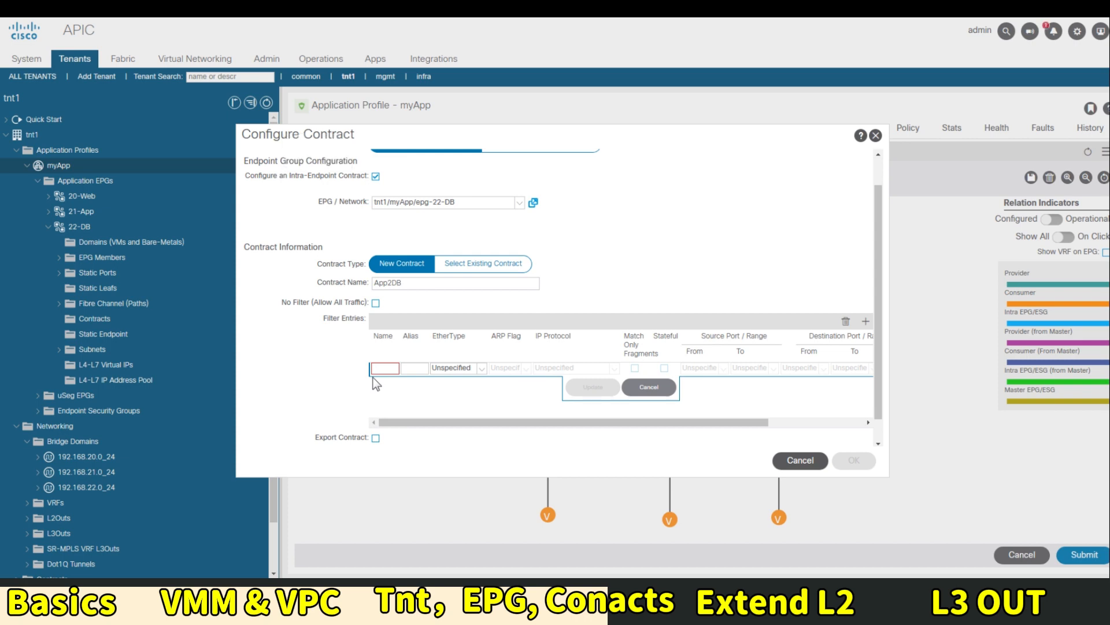
{"action": "left_click", "coordinate": [386, 370]}
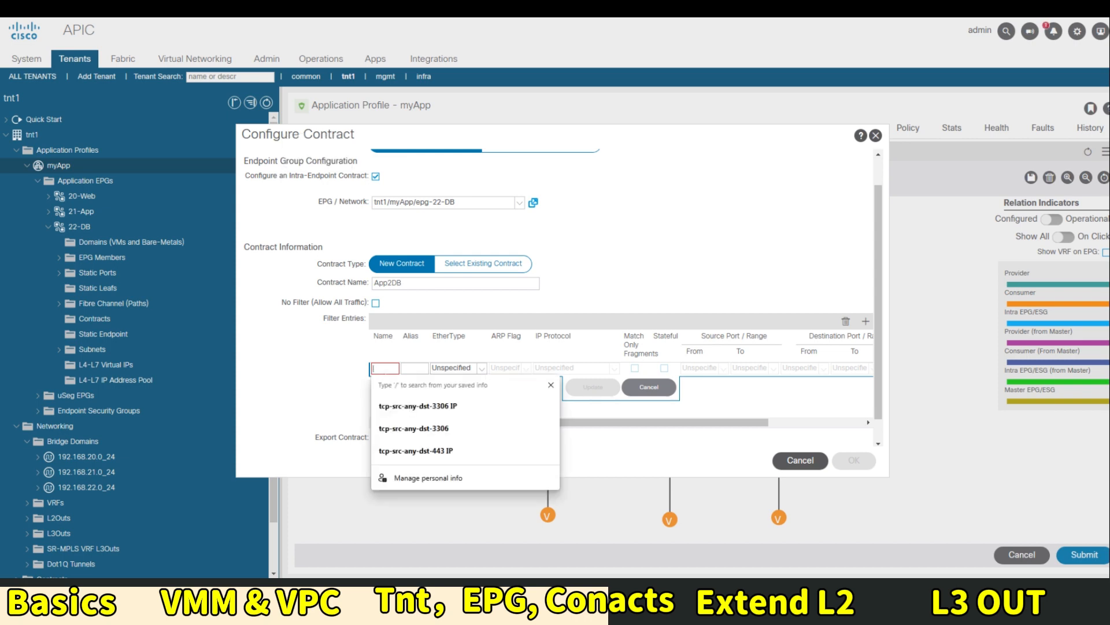
{"action": "type", "text": "mysql"}
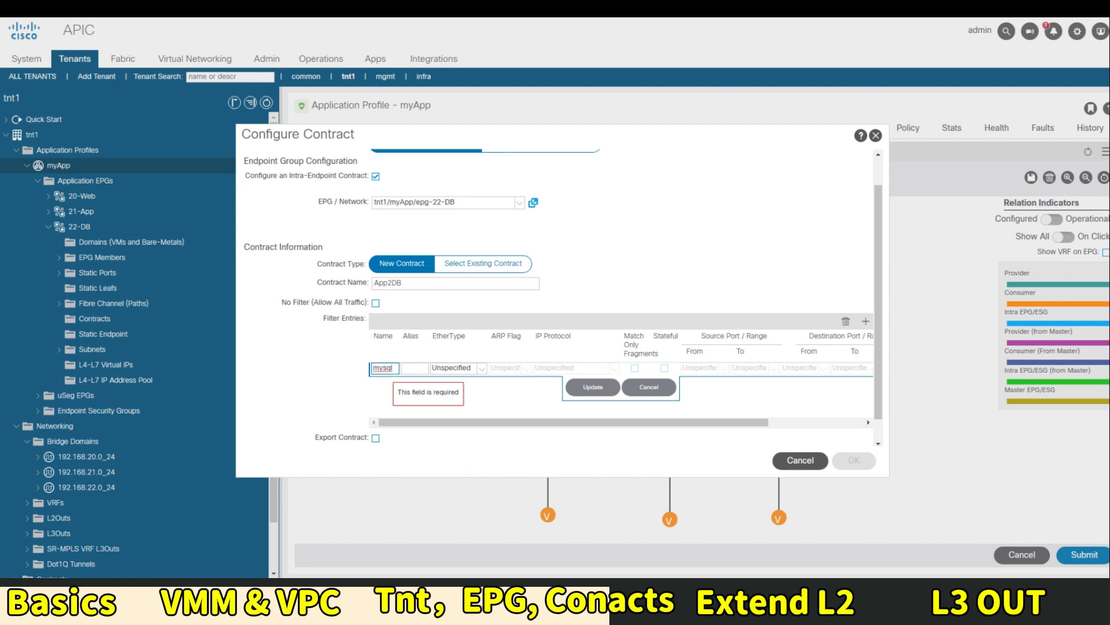
{"action": "left_click", "coordinate": [458, 368]}
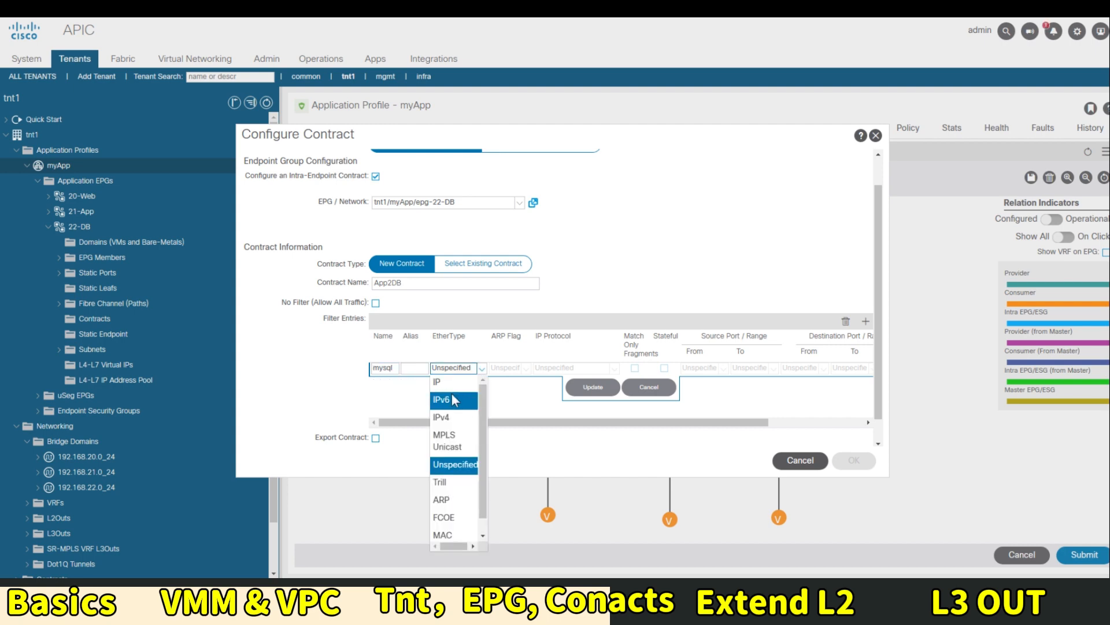
{"action": "left_click", "coordinate": [445, 382]}
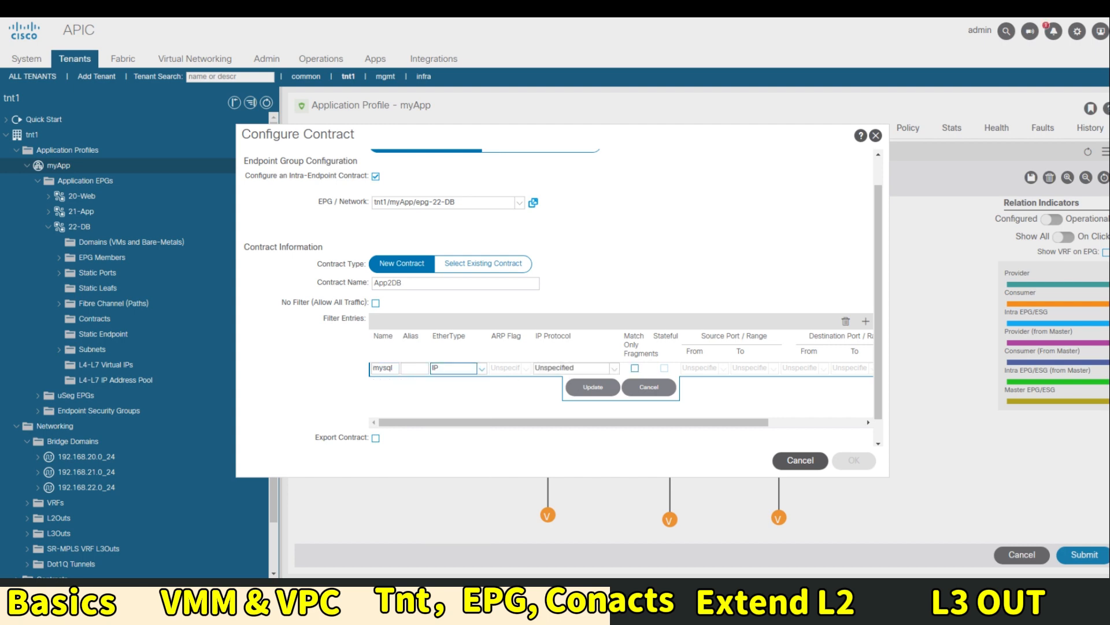
{"action": "left_click", "coordinate": [615, 368]}
{"action": "left_click", "coordinate": [558, 533]}
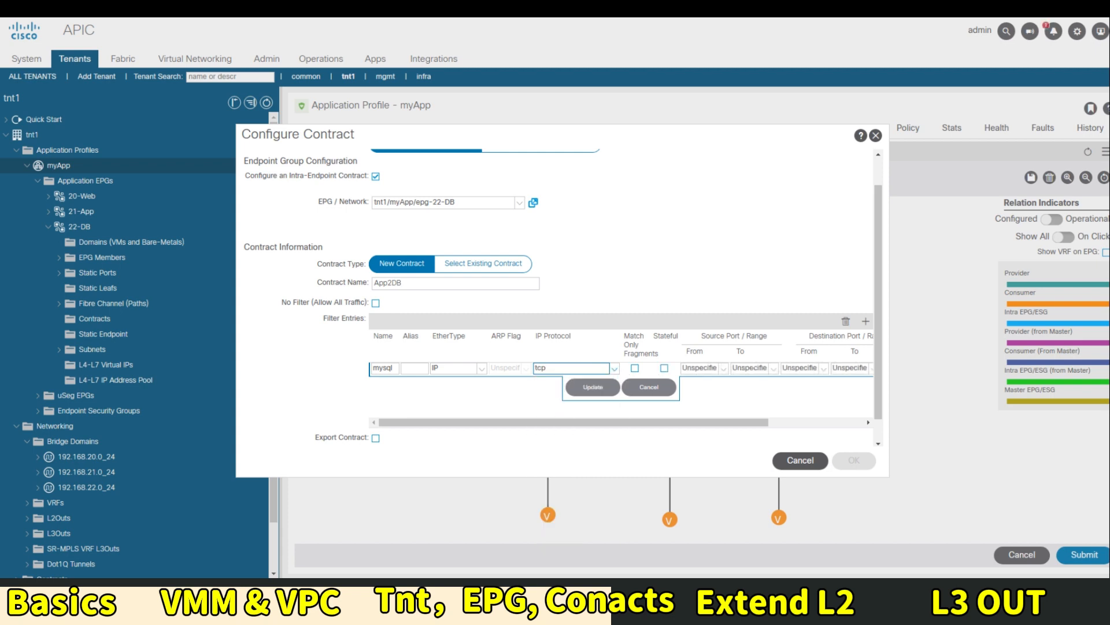
Set the entry's destination ports to 3306–3306, commit it, and create the App2DB contract
{"action": "left_click_drag", "start_coordinate": [741, 422], "coordinate": [828, 427]}
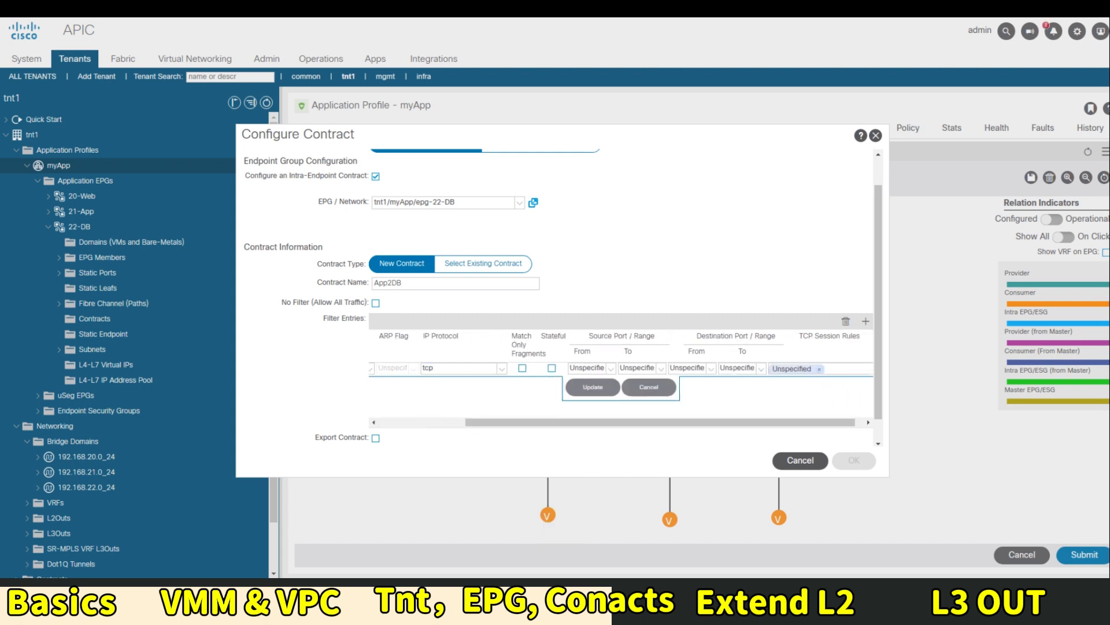
{"action": "left_click", "coordinate": [691, 368]}
{"action": "double_click", "coordinate": [679, 368]}
{"action": "type", "text": "3306"}
{"action": "key", "text": "Tab"}
{"action": "type", "text": "3306"}
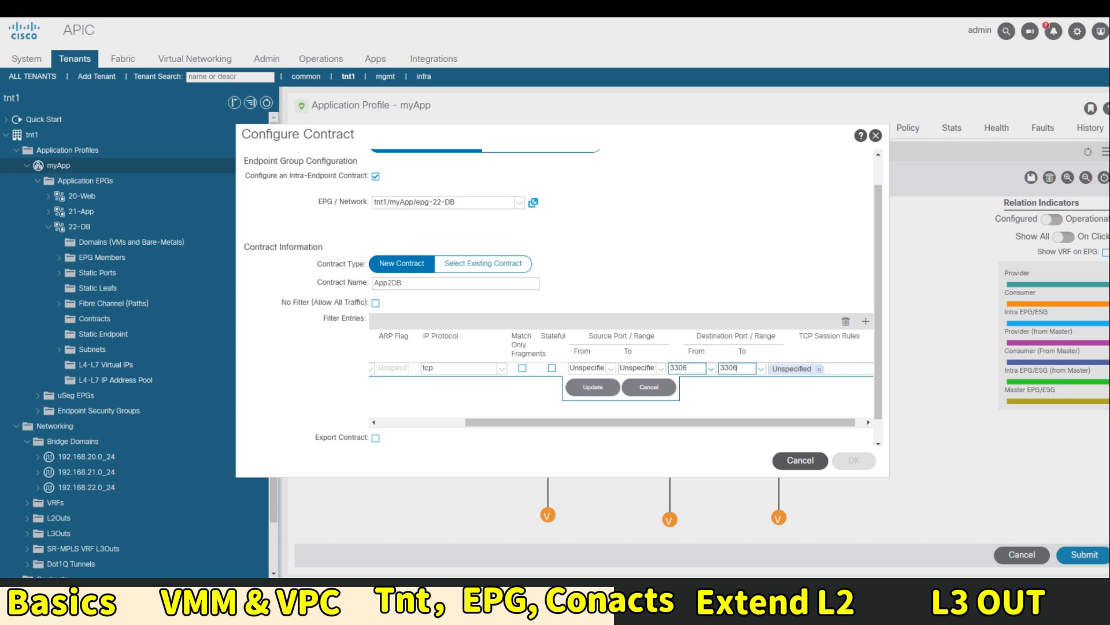
{"action": "left_click", "coordinate": [594, 387]}
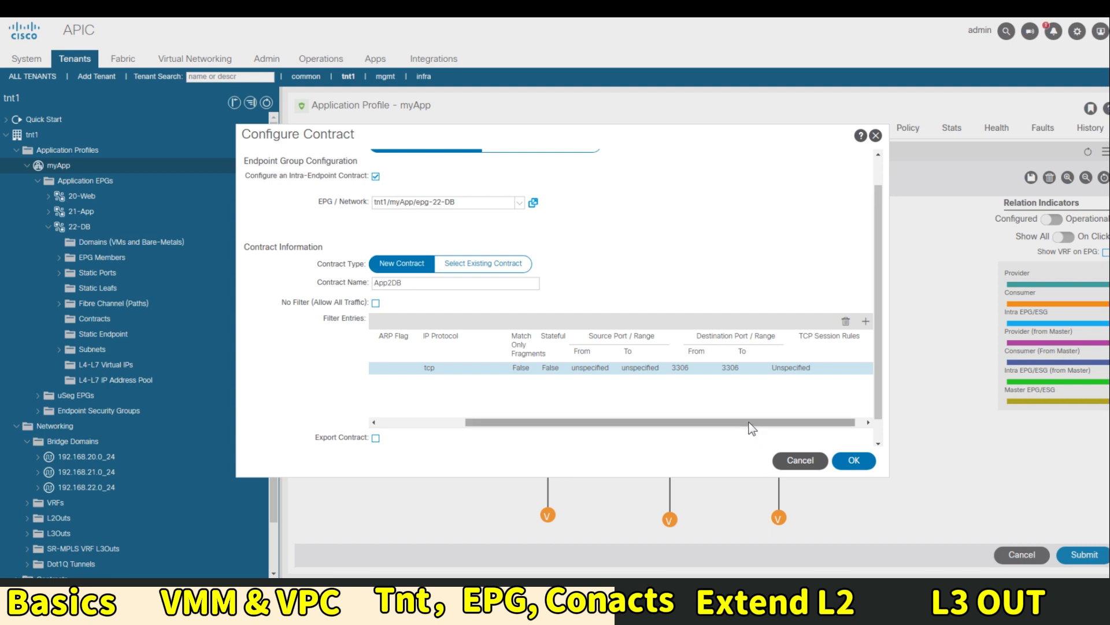
{"action": "left_click_drag", "start_coordinate": [753, 422], "coordinate": [664, 427]}
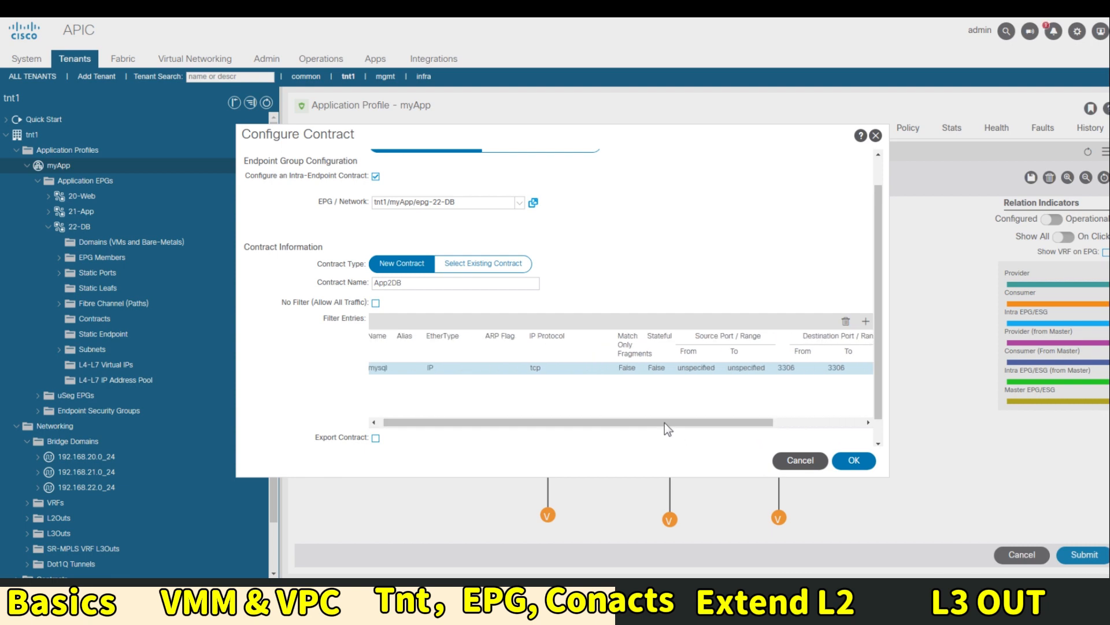
{"action": "left_click", "coordinate": [862, 462]}
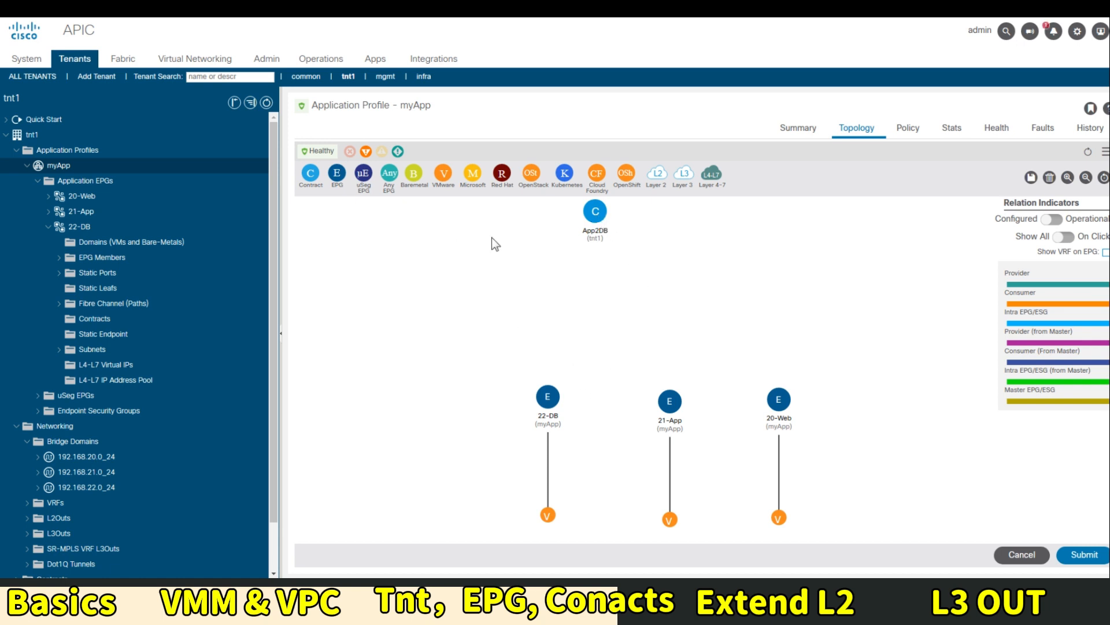
Browse 22-DB's and tnt1's contracts, select the empty Standard list, and bring up its create menu
{"action": "left_click", "coordinate": [90, 350]}
{"action": "left_click", "coordinate": [96, 320]}
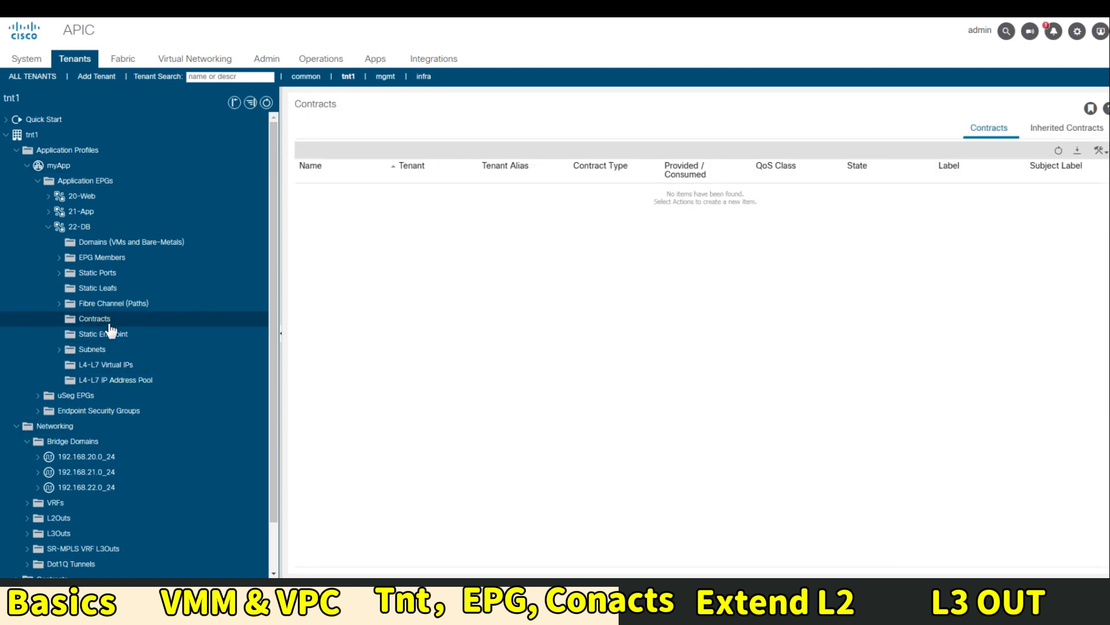
{"action": "scroll", "coordinate": [87, 480], "scroll_direction": "down", "scroll_amount": 1}
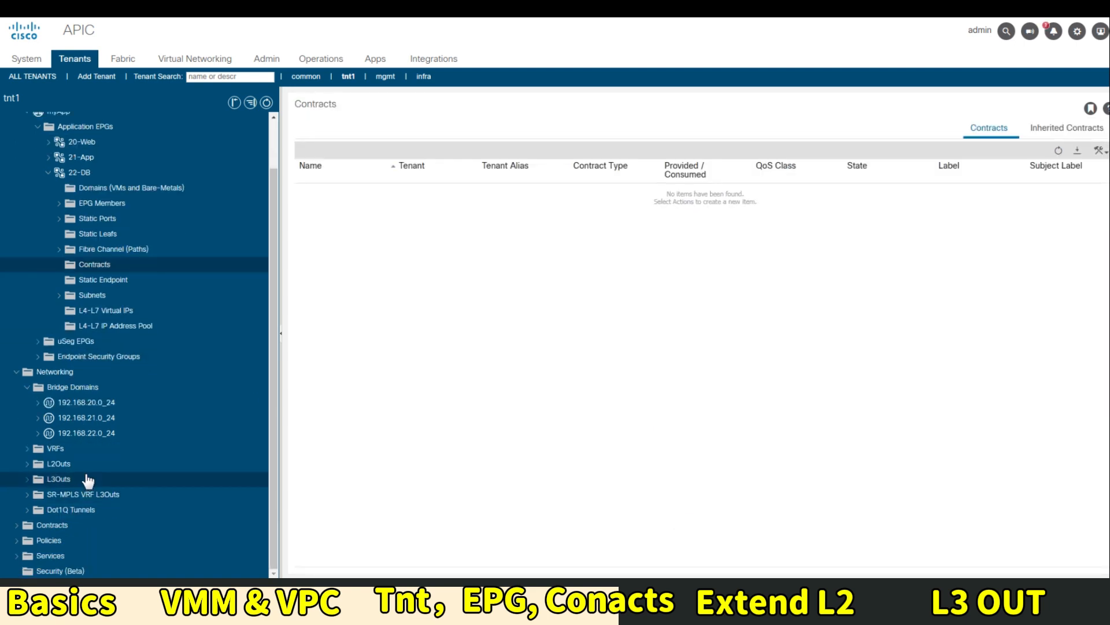
{"action": "left_click", "coordinate": [47, 526]}
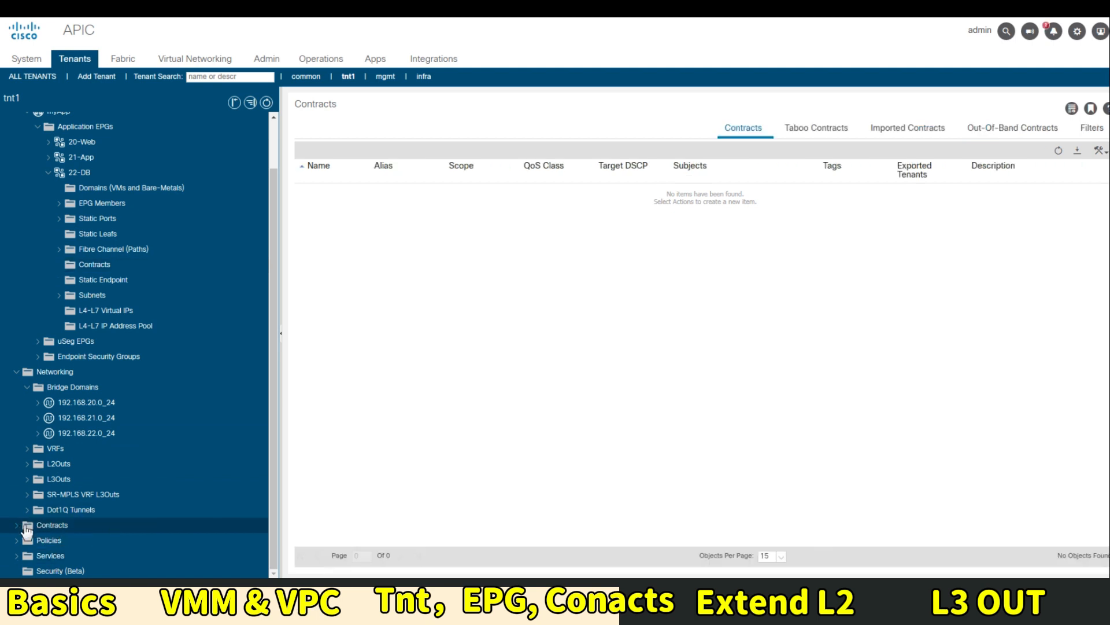
{"action": "left_click", "coordinate": [17, 526]}
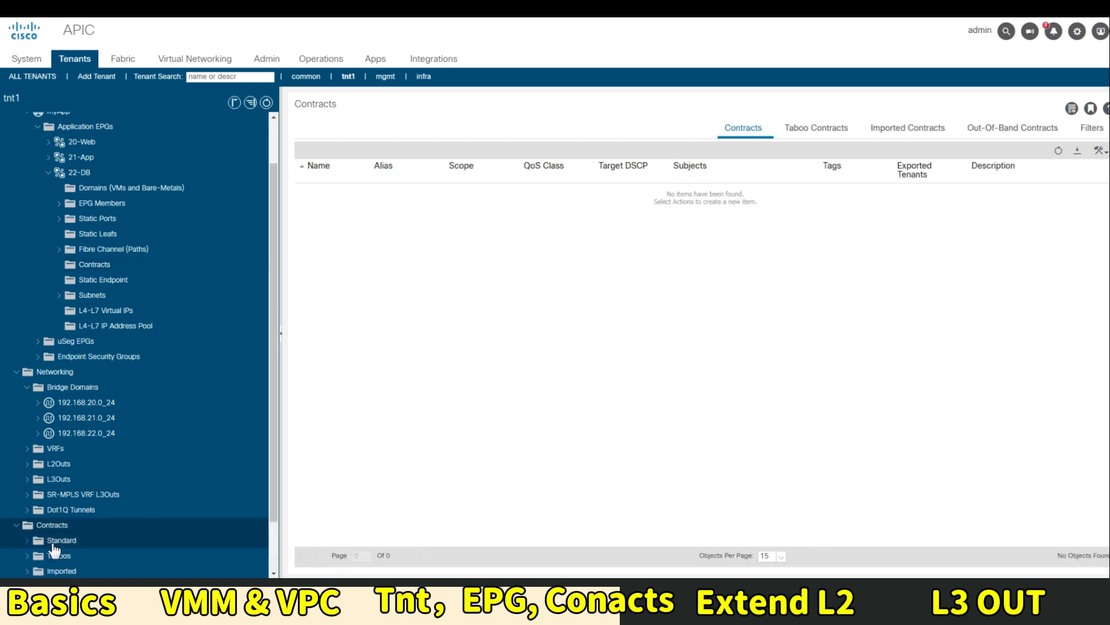
{"action": "scroll", "coordinate": [131, 512], "scroll_direction": "down", "scroll_amount": 1}
{"action": "scroll", "coordinate": [137, 503], "scroll_direction": "up", "scroll_amount": 2}
{"action": "scroll", "coordinate": [137, 496], "scroll_direction": "down", "scroll_amount": 2}
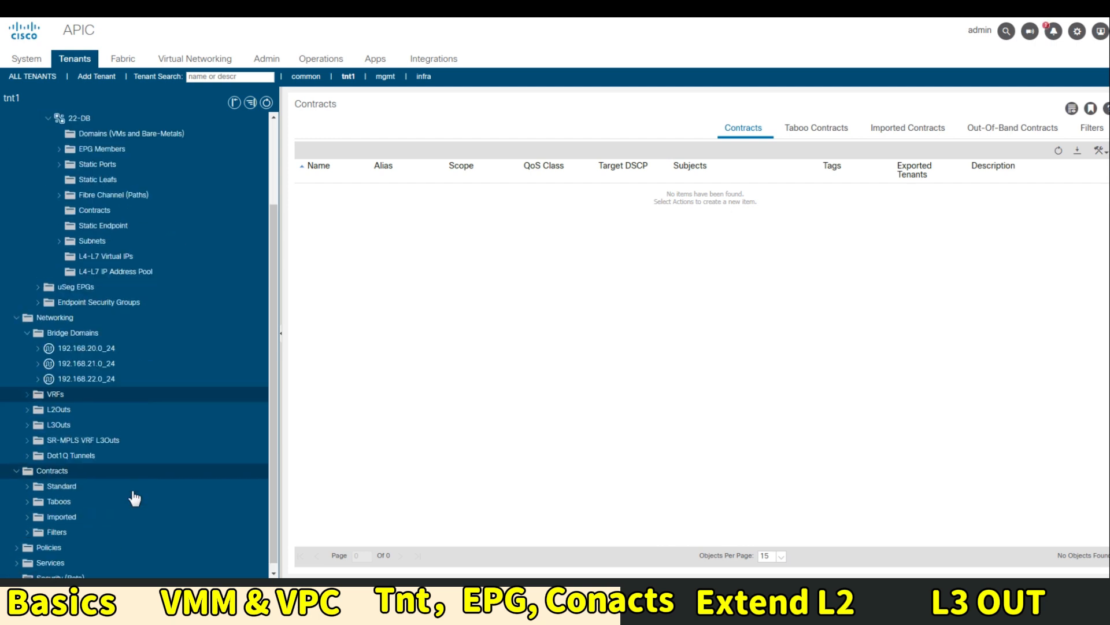
{"action": "scroll", "coordinate": [124, 462], "scroll_direction": "up", "scroll_amount": 2}
{"action": "left_click", "coordinate": [101, 319]}
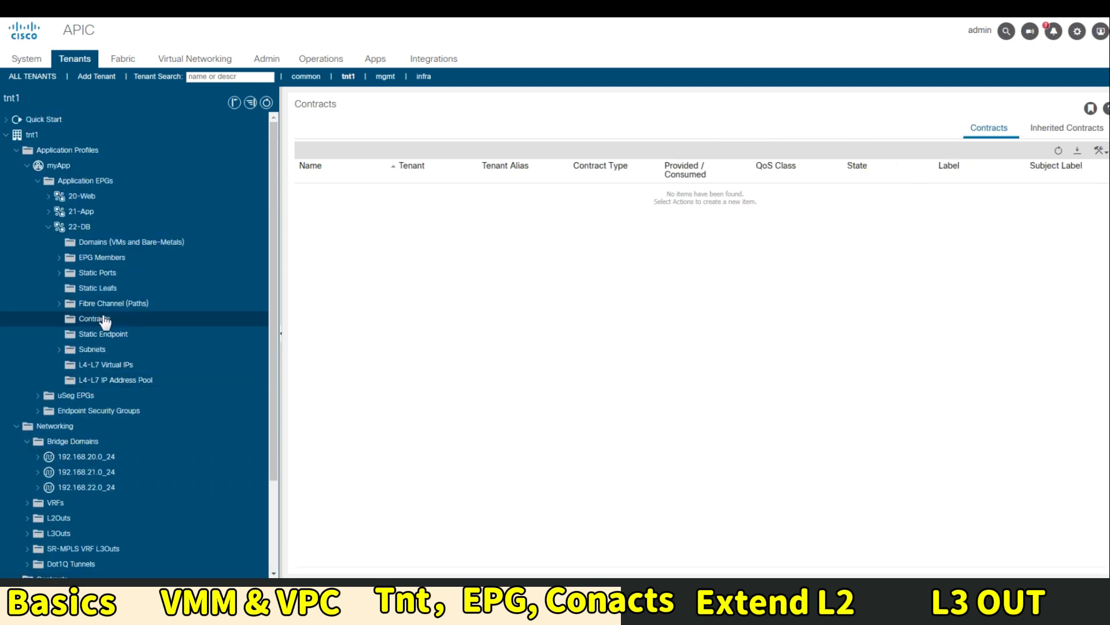
{"action": "scroll", "coordinate": [103, 323], "scroll_direction": "down", "scroll_amount": 2}
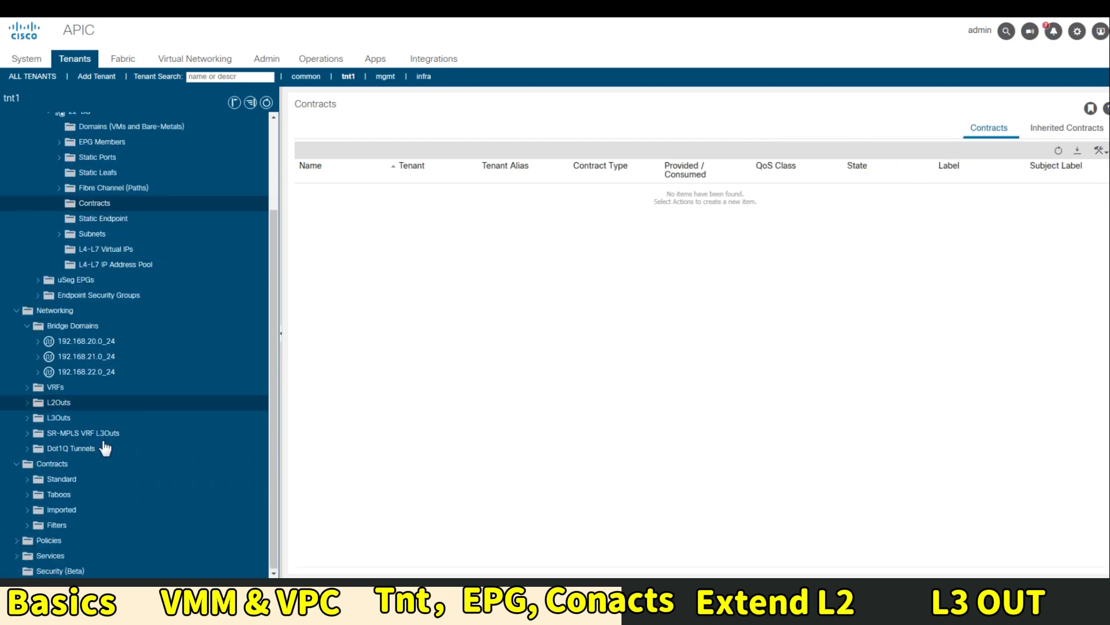
{"action": "left_click", "coordinate": [69, 484]}
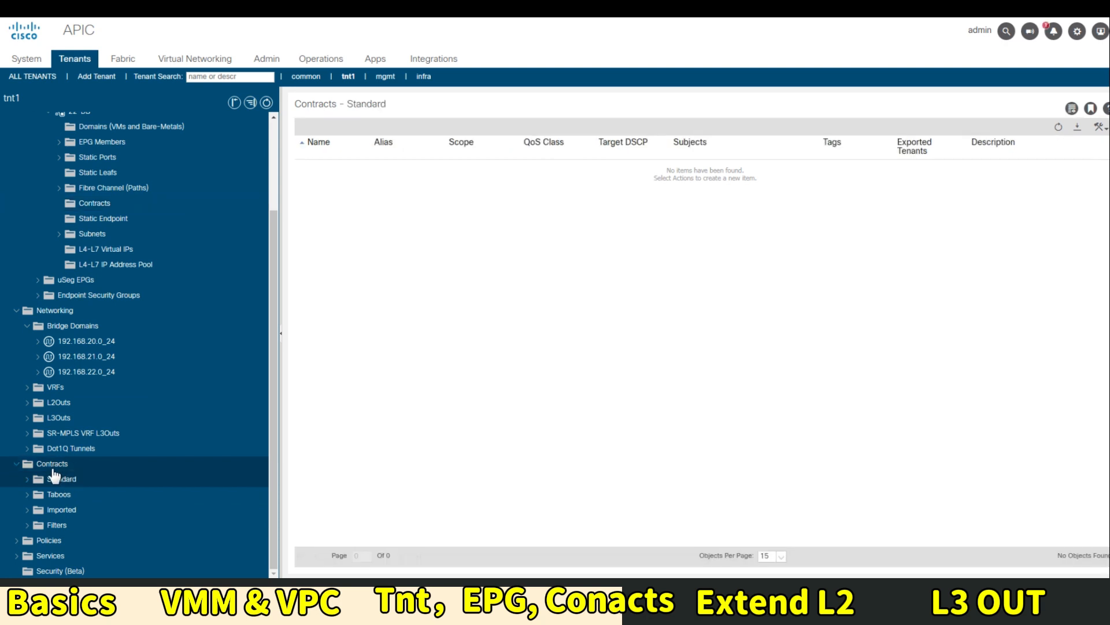
{"action": "right_click", "coordinate": [55, 465]}
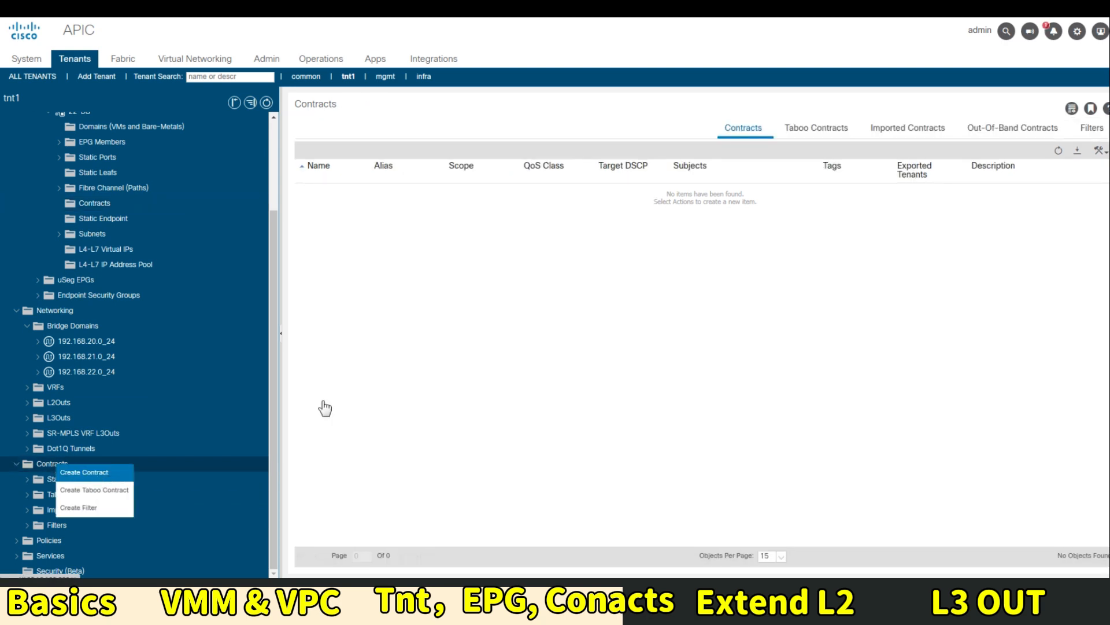
Create a tnt1 contract named App2DB with VRF scope and start adding a subject
{"action": "left_click", "coordinate": [85, 473]}
{"action": "left_click", "coordinate": [518, 149]}
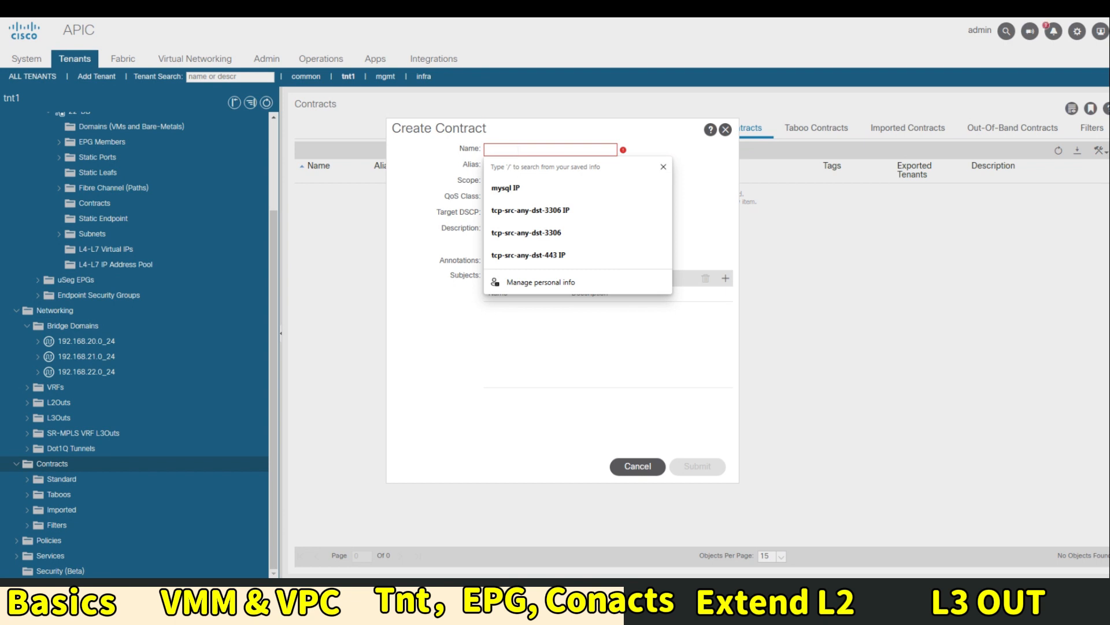
{"action": "type", "text": "App2"}
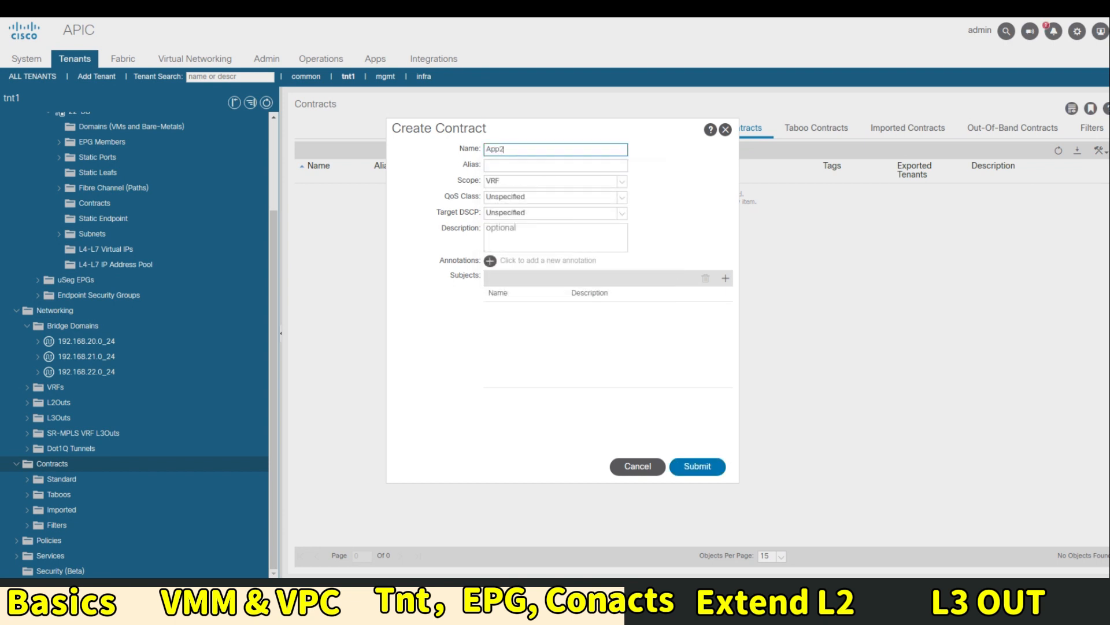
{"action": "type", "text": "DB"}
{"action": "key", "text": "Tab"}
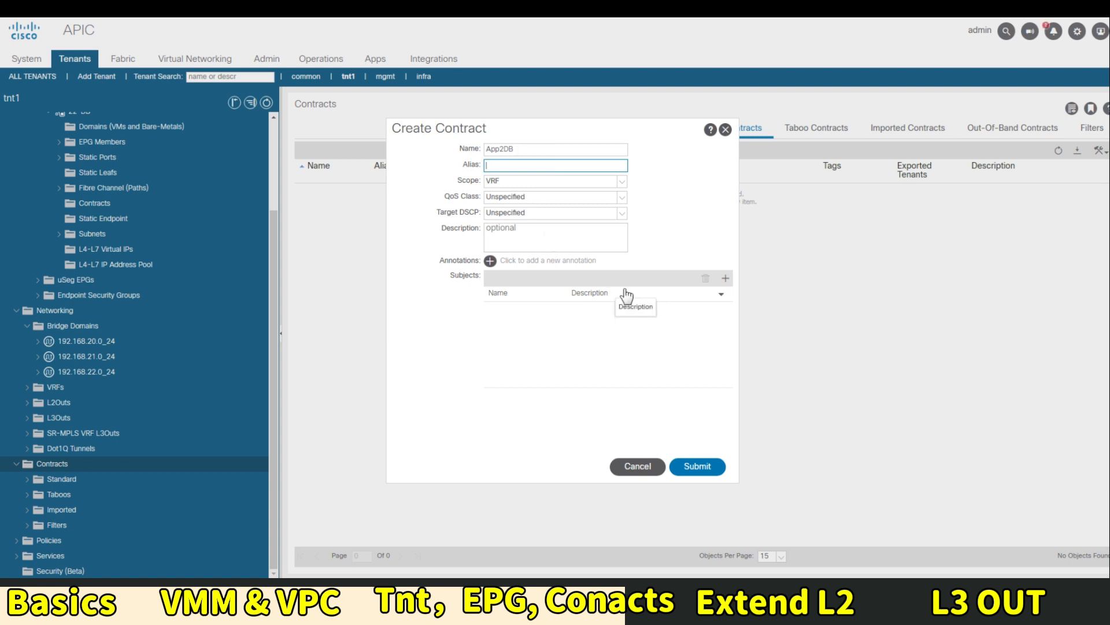
{"action": "left_click", "coordinate": [725, 278]}
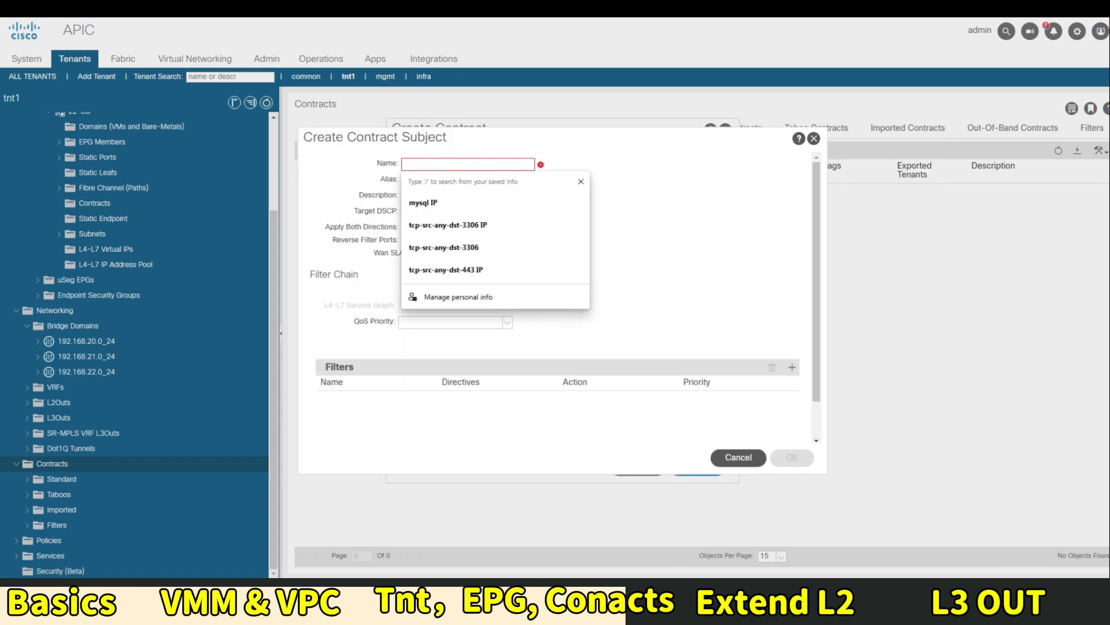
Name the subject MySql, add a filter row, sort available filters by name, and start a new filter
{"action": "type", "text": "MySql"}
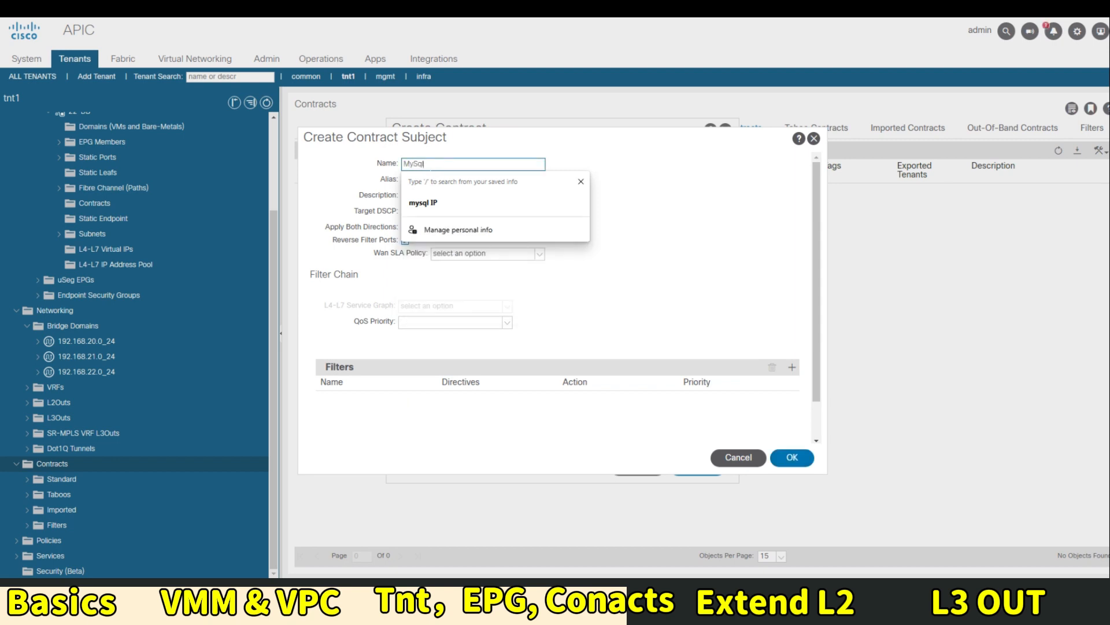
{"action": "left_click", "coordinate": [792, 367]}
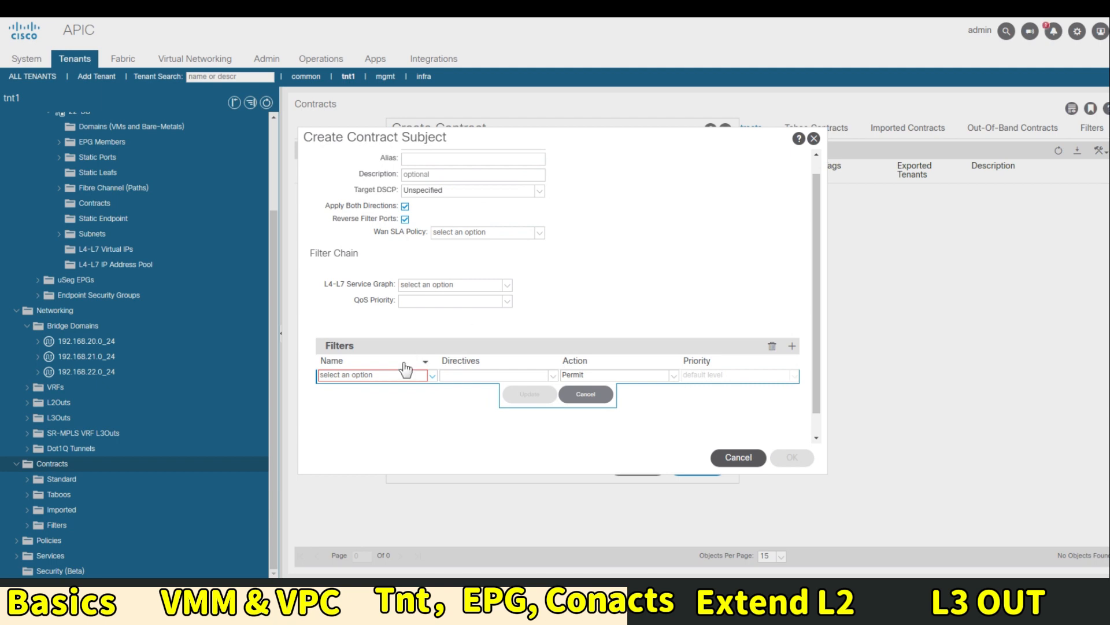
{"action": "left_click", "coordinate": [432, 376]}
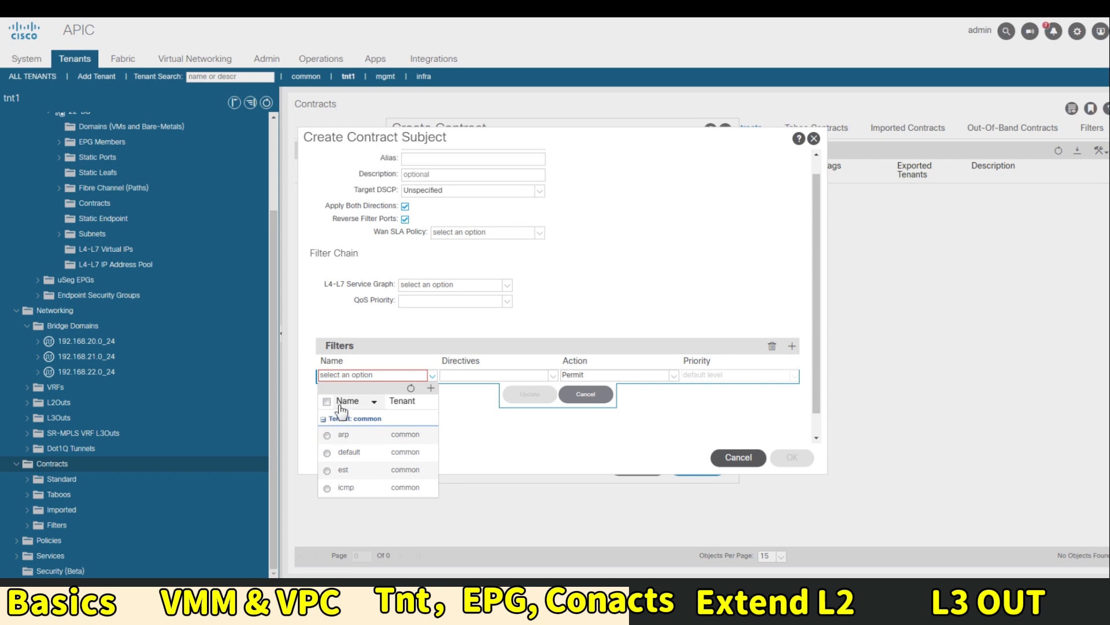
{"action": "left_click", "coordinate": [350, 377]}
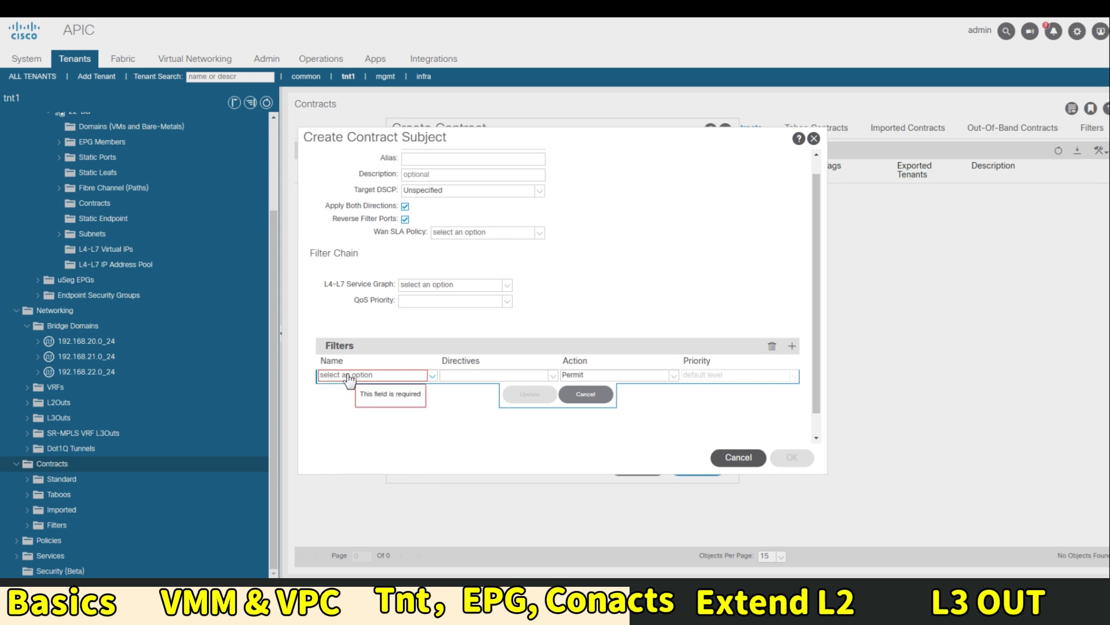
{"action": "left_click", "coordinate": [350, 377]}
{"action": "left_click", "coordinate": [385, 376]}
{"action": "left_click", "coordinate": [349, 402]}
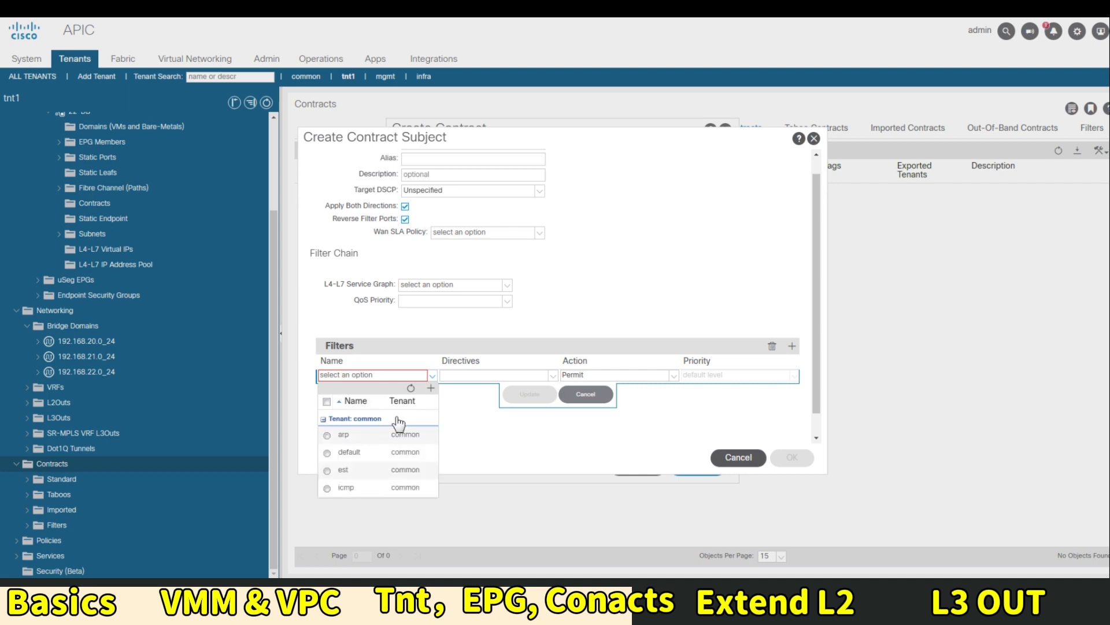
{"action": "left_click", "coordinate": [430, 389]}
Name the new filter mysql and add an entry mysql with EtherType IP
{"action": "left_click", "coordinate": [331, 157]}
{"action": "type", "text": "my"}
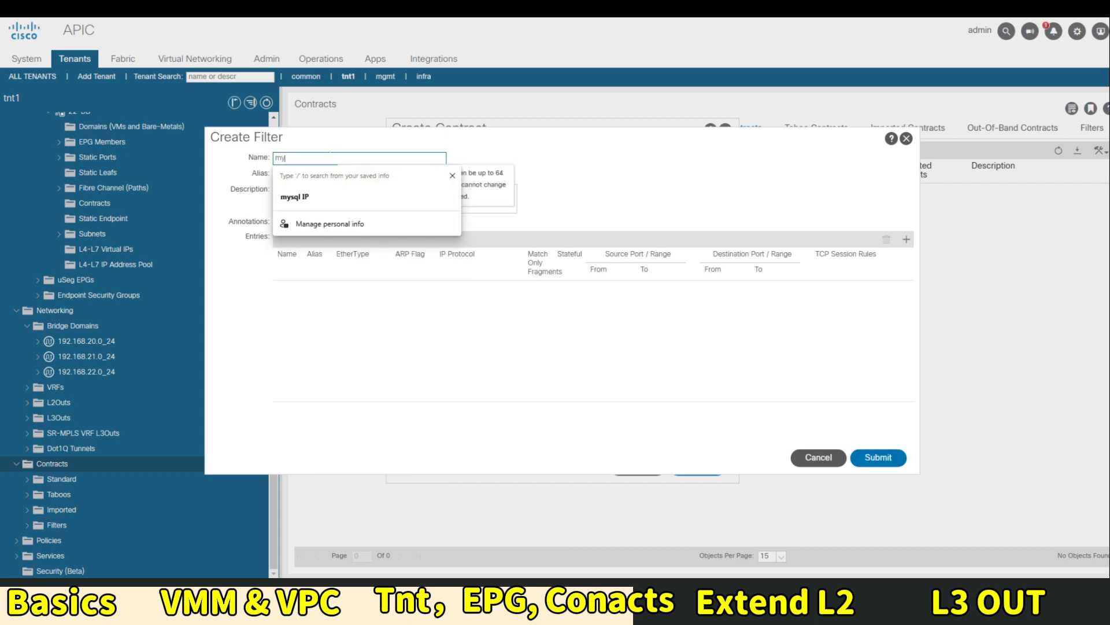
{"action": "type", "text": "sql"}
{"action": "left_click", "coordinate": [364, 400]}
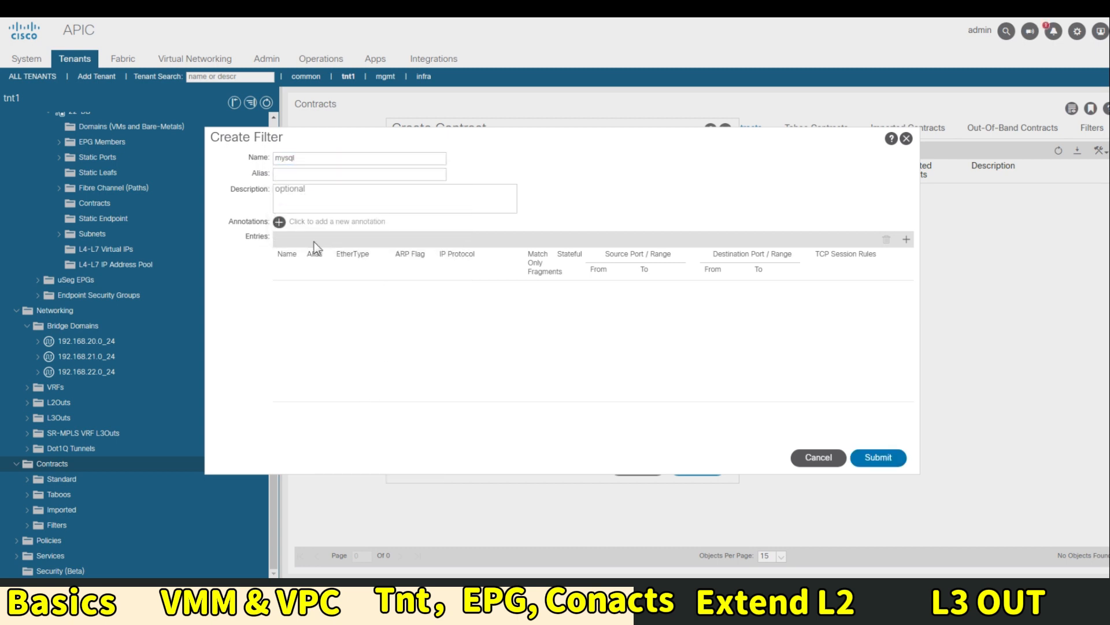
{"action": "left_click", "coordinate": [907, 239]}
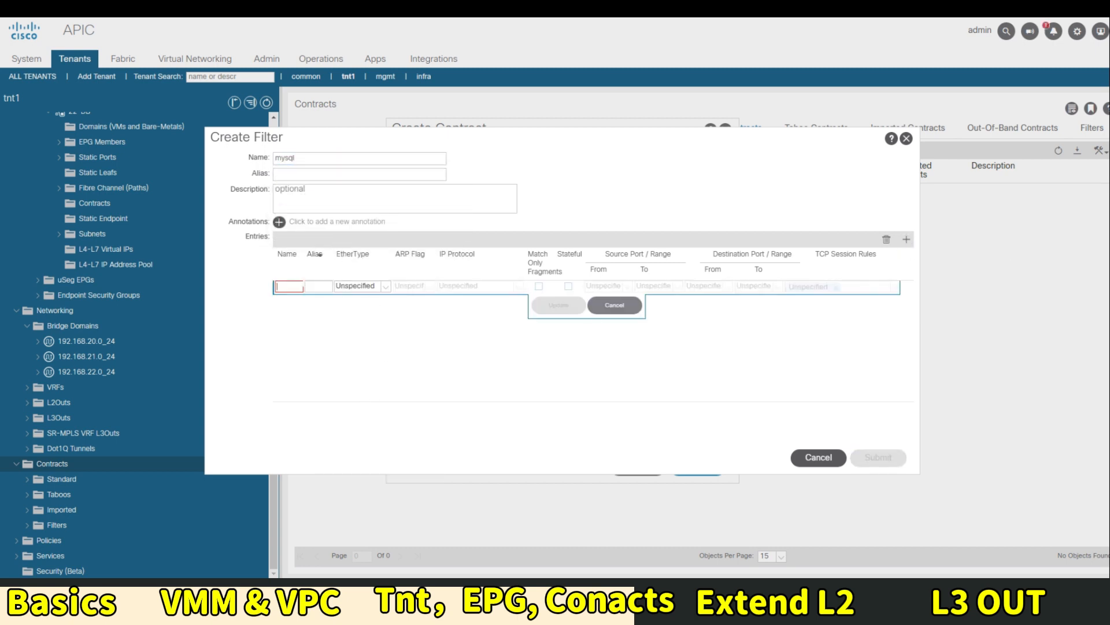
{"action": "type", "text": "mysql"}
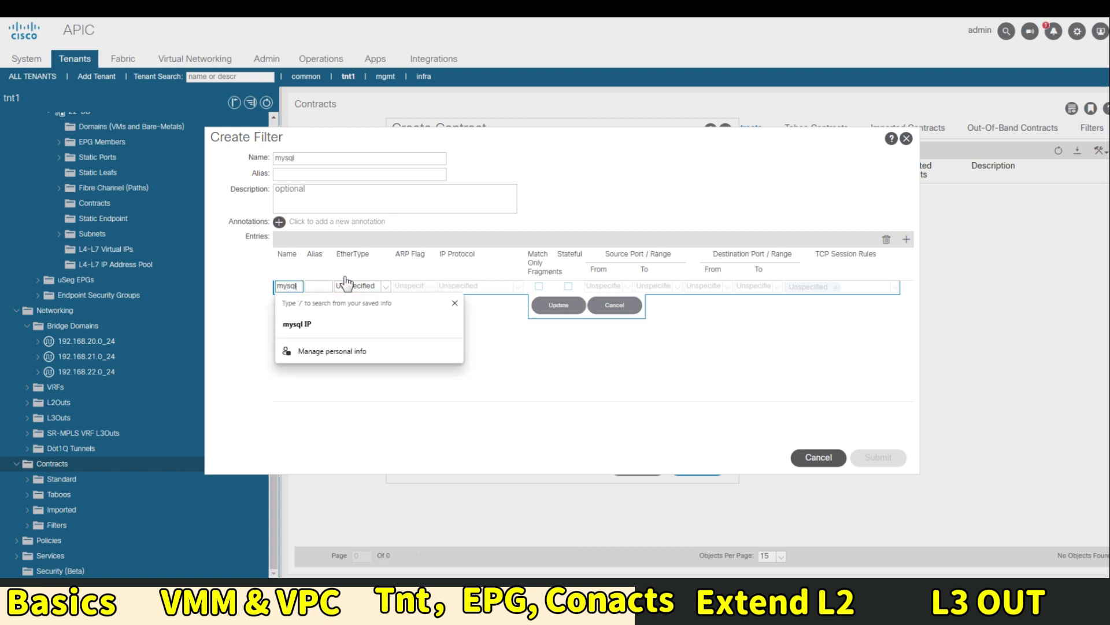
{"action": "left_click", "coordinate": [376, 285]}
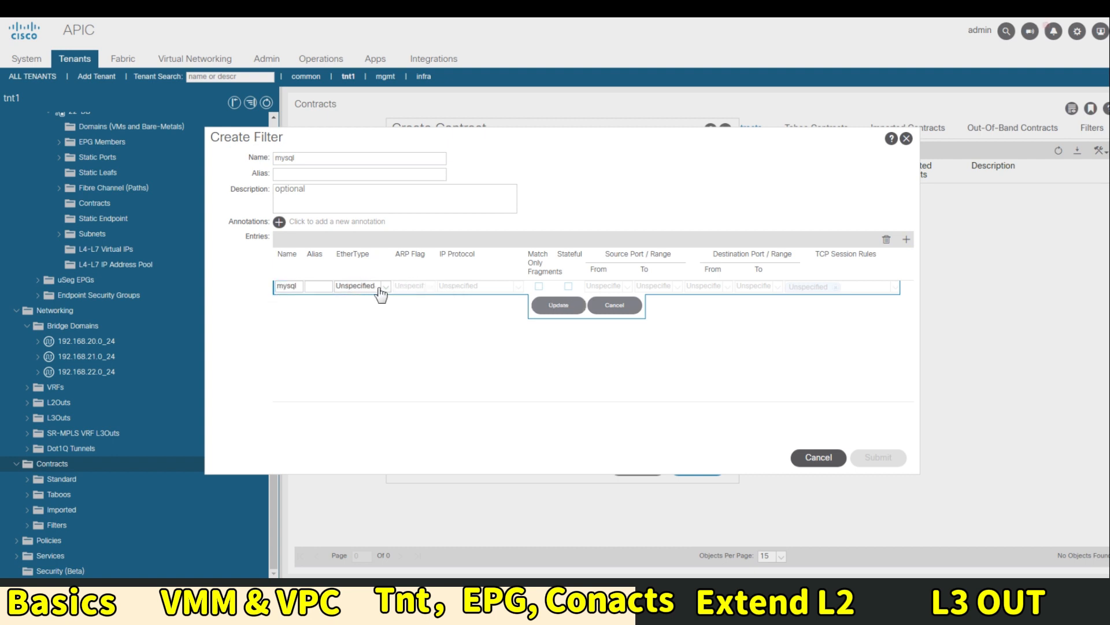
{"action": "left_click", "coordinate": [345, 300]}
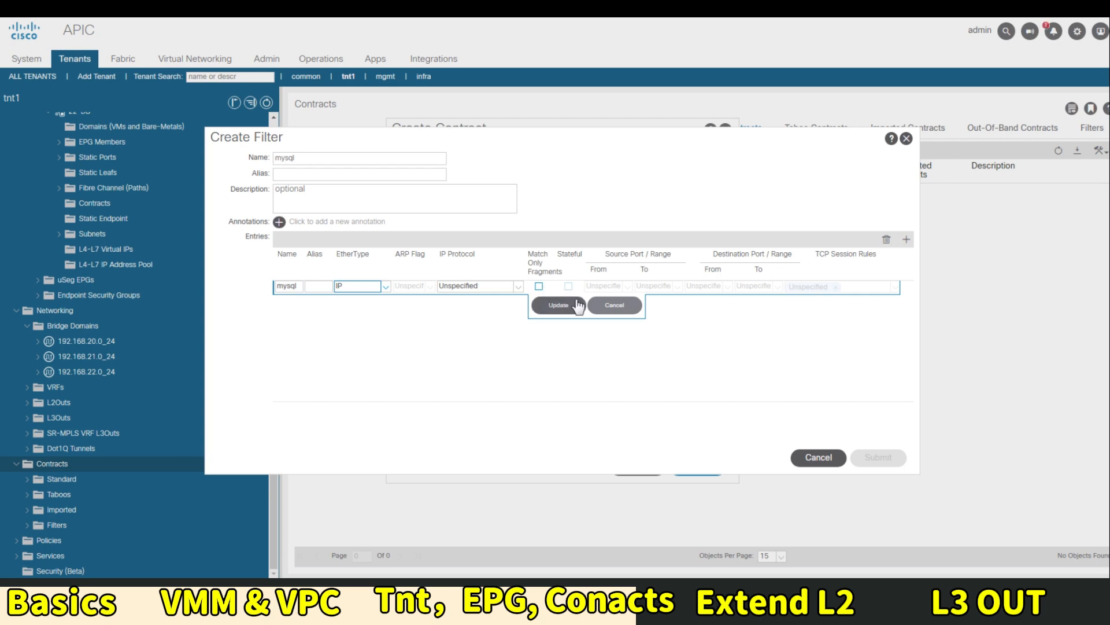
Set the entry to tcp with destination ports 3306–3306, commit it, and submit the filter
{"action": "left_click", "coordinate": [517, 287]}
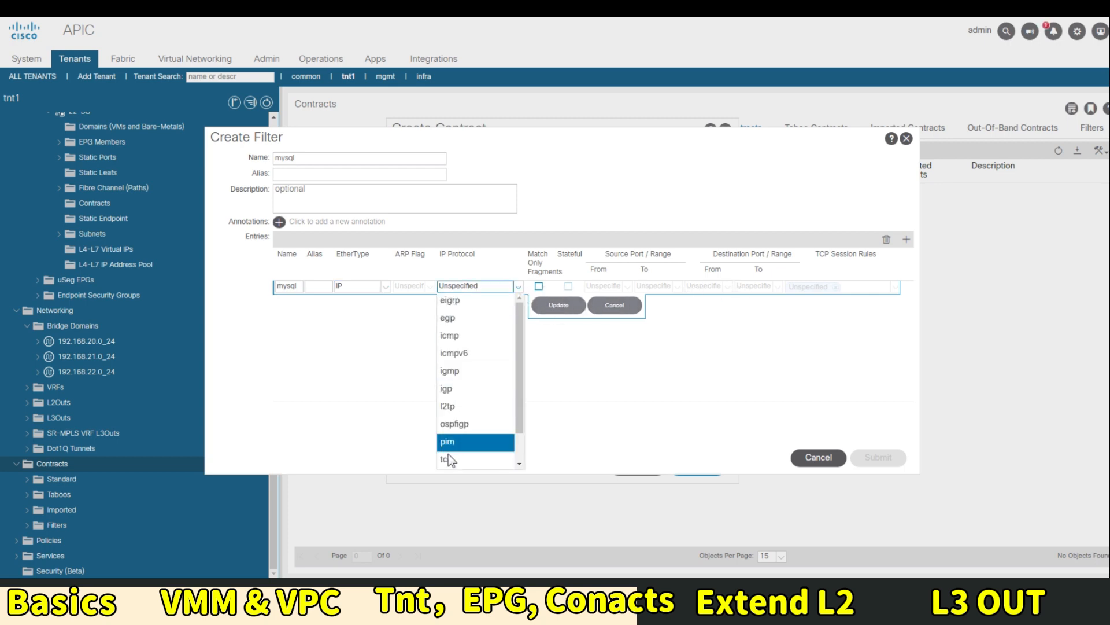
{"action": "left_click", "coordinate": [447, 459]}
{"action": "left_click", "coordinate": [706, 286]}
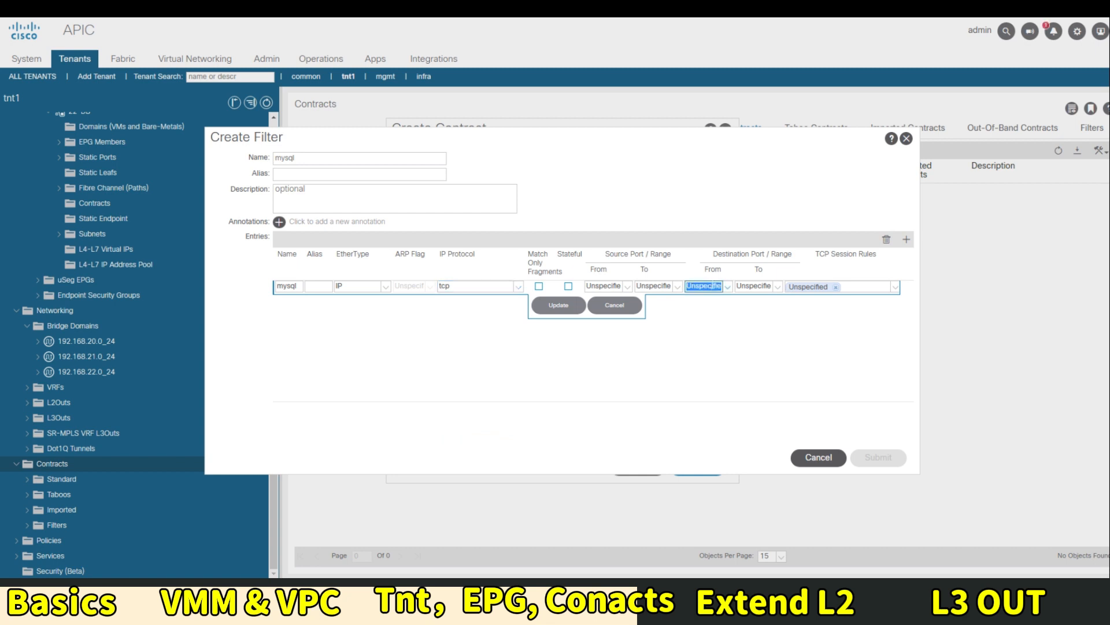
{"action": "type", "text": "3306"}
{"action": "key", "text": "Tab"}
{"action": "type", "text": "33"}
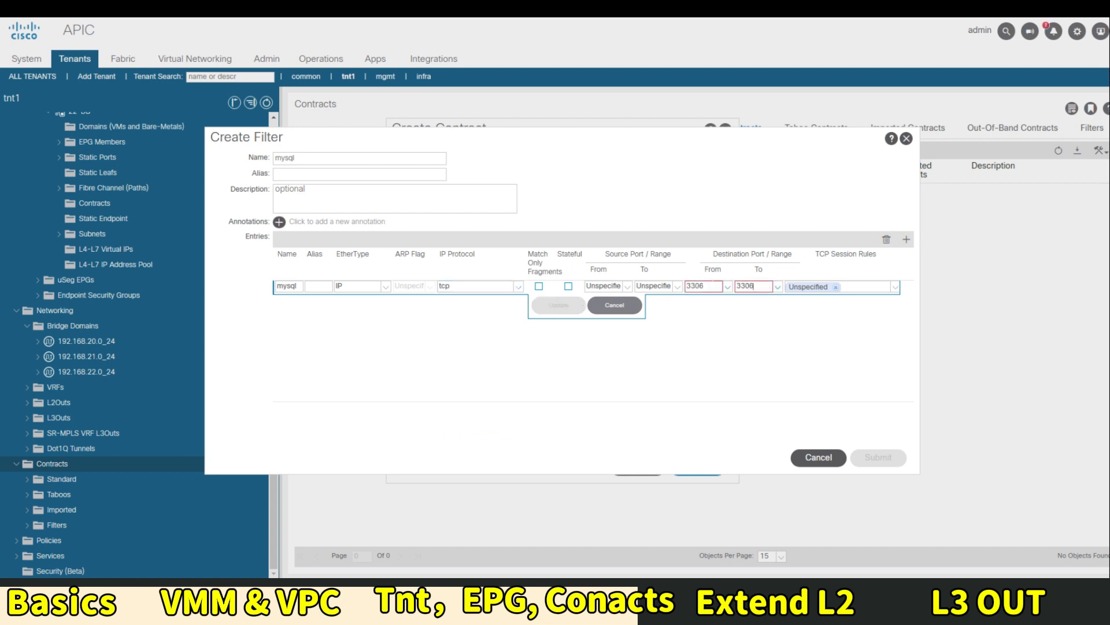
{"action": "type", "text": "06"}
{"action": "left_click", "coordinate": [547, 305]}
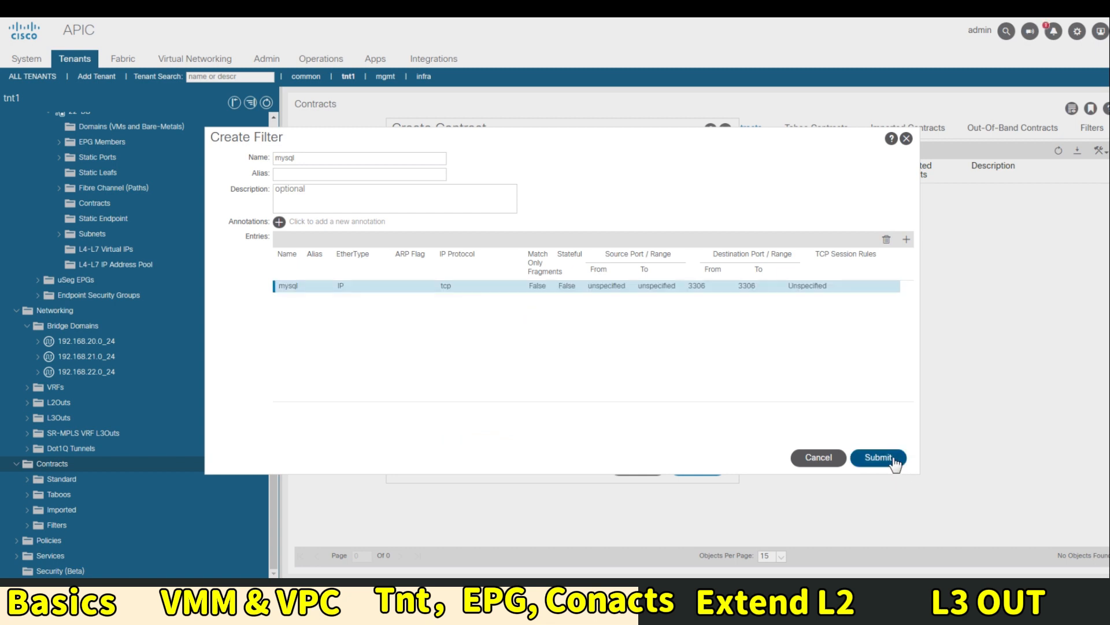
{"action": "left_click", "coordinate": [892, 461]}
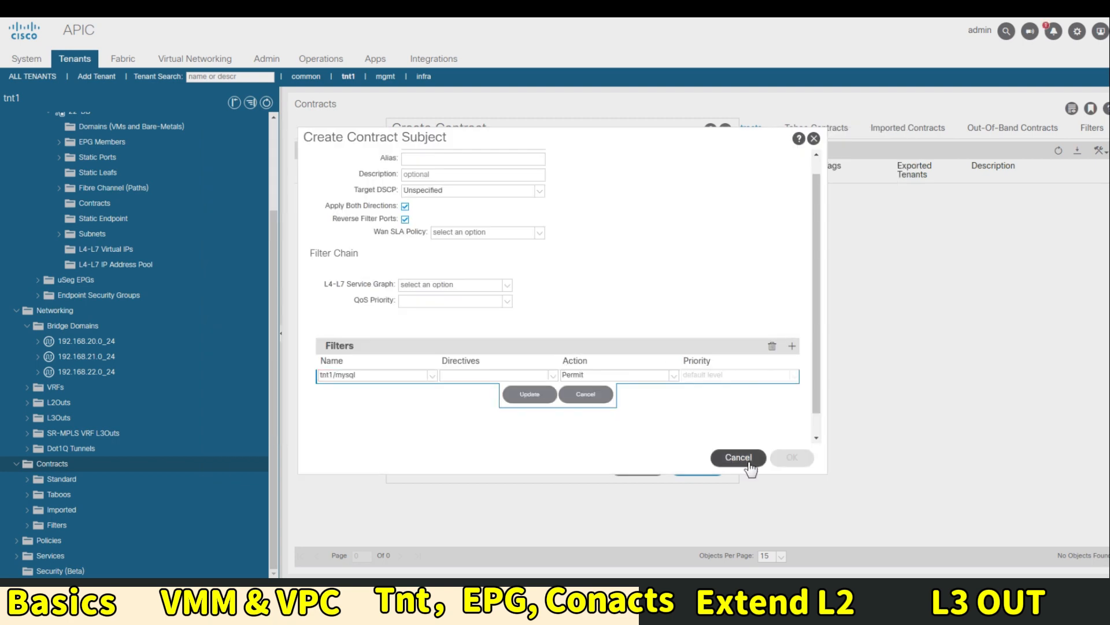
Save the MySql subject with the tnt1/mysql filter and submit the App2DB contract
{"action": "left_click", "coordinate": [529, 395]}
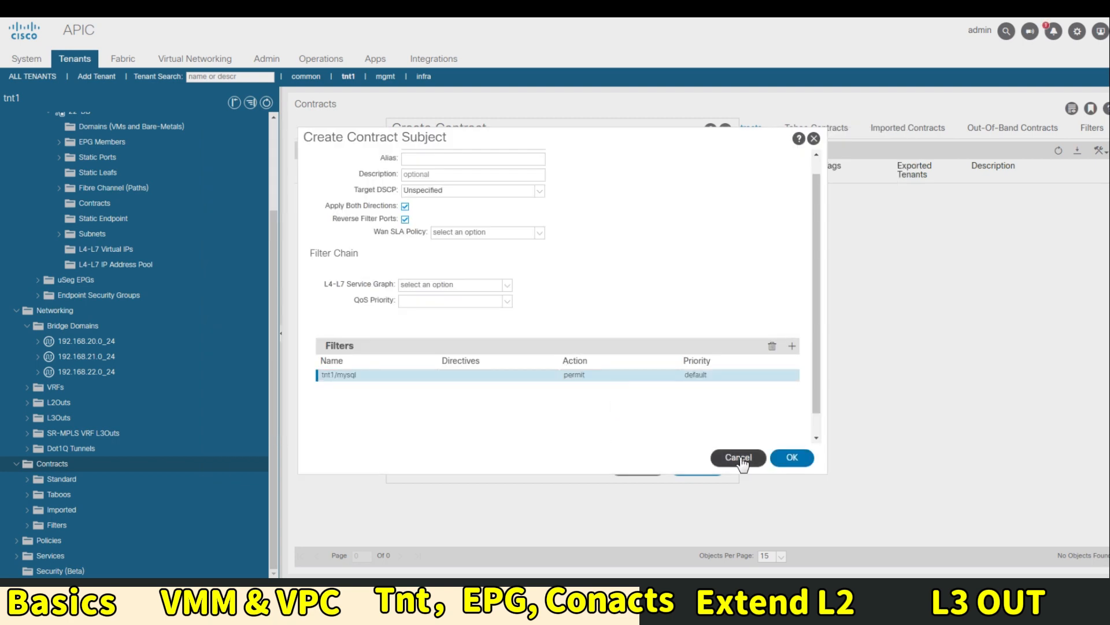
{"action": "left_click", "coordinate": [791, 459]}
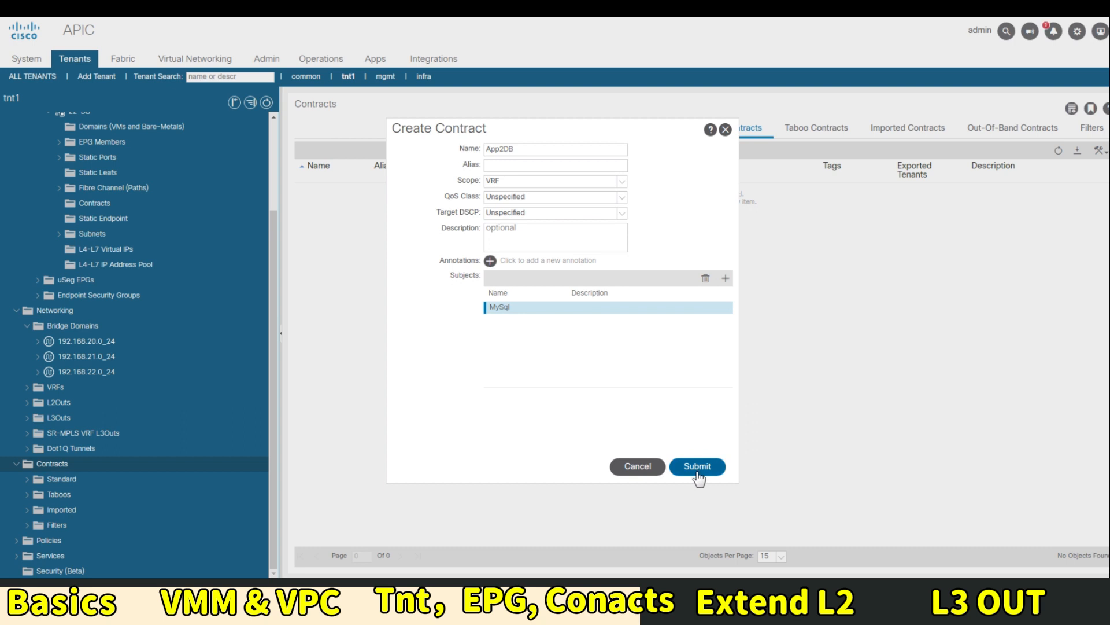
{"action": "left_click", "coordinate": [697, 471]}
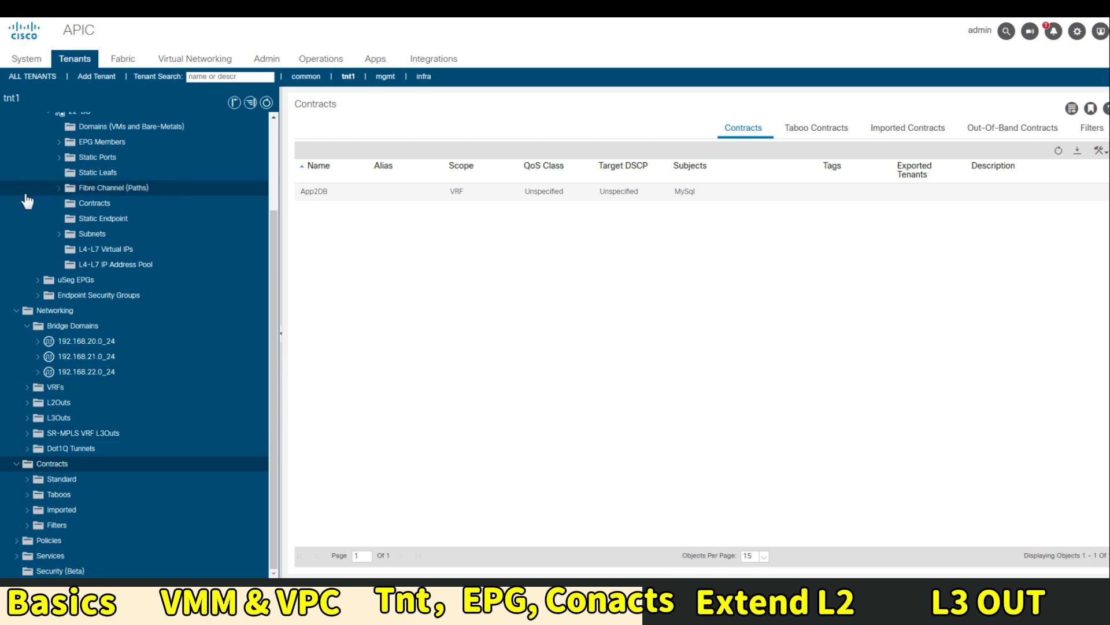
Show the Topology view of the myApp application profile
{"action": "scroll", "coordinate": [196, 266], "scroll_direction": "up", "scroll_amount": 3}
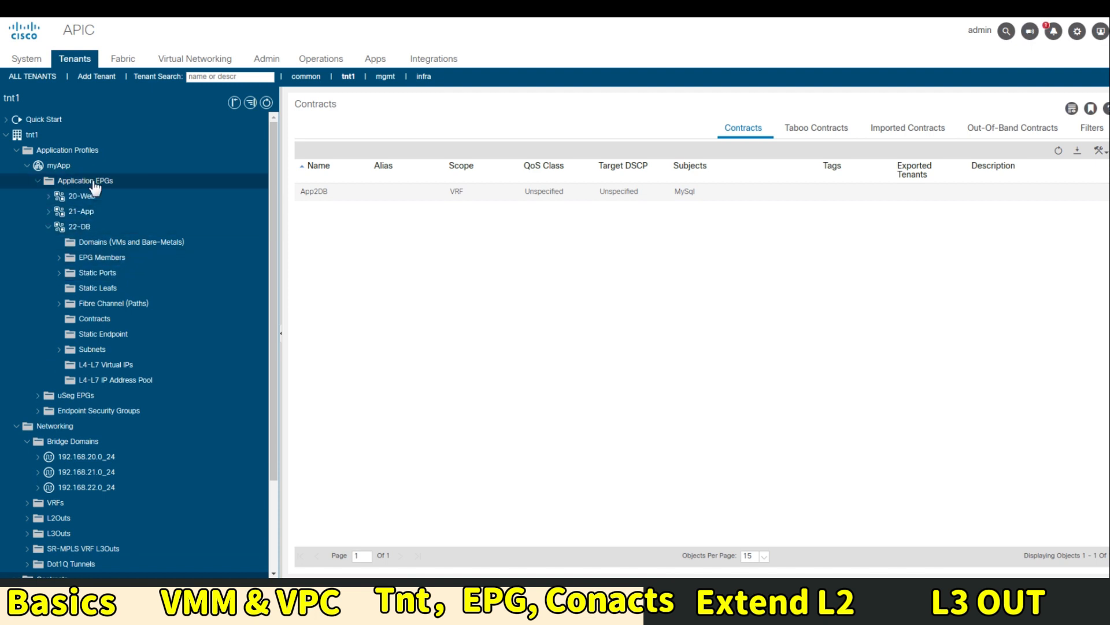
{"action": "left_click", "coordinate": [93, 181]}
{"action": "left_click", "coordinate": [58, 165]}
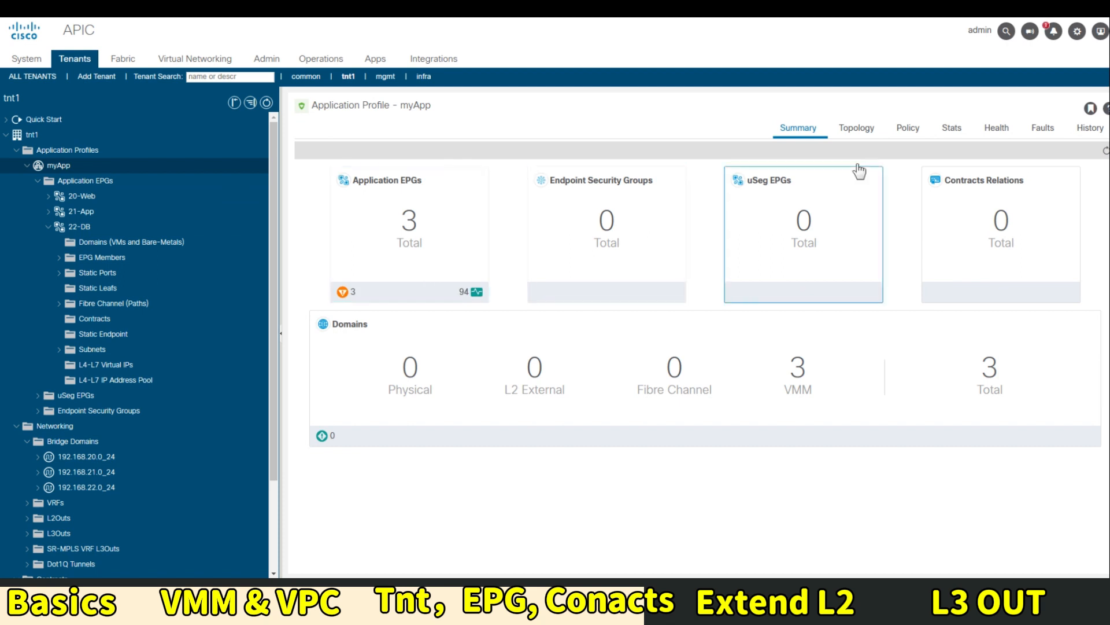
{"action": "left_click", "coordinate": [848, 127]}
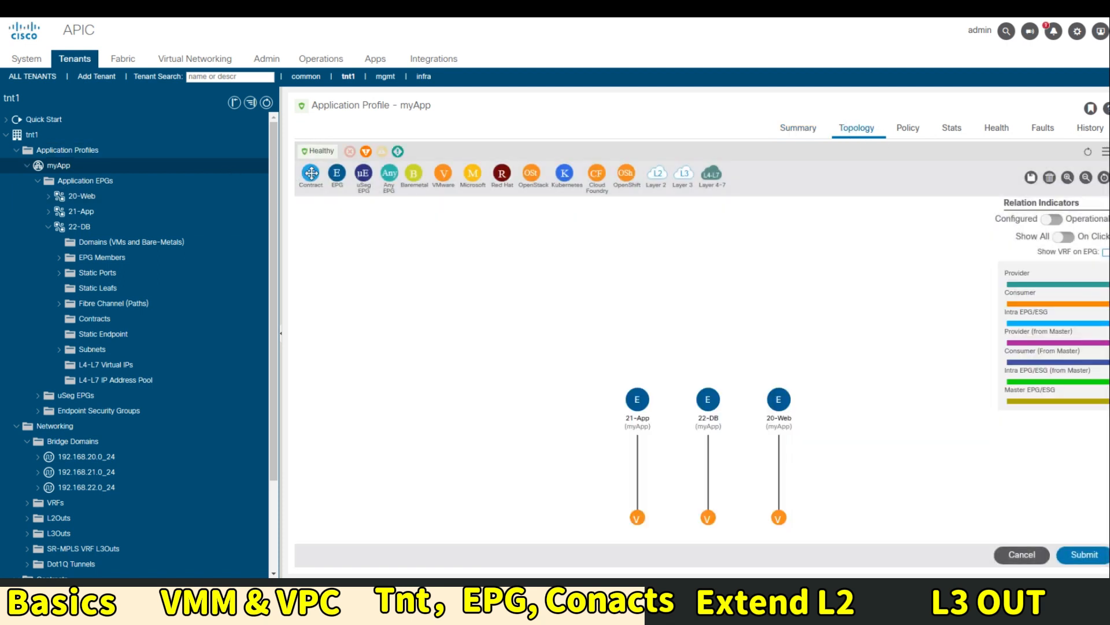
Try linking 21-App to 22-DB by dragging a contract, then cancel the Configure Contract dialog
{"action": "left_click_drag", "start_coordinate": [659, 377], "coordinate": [706, 377]}
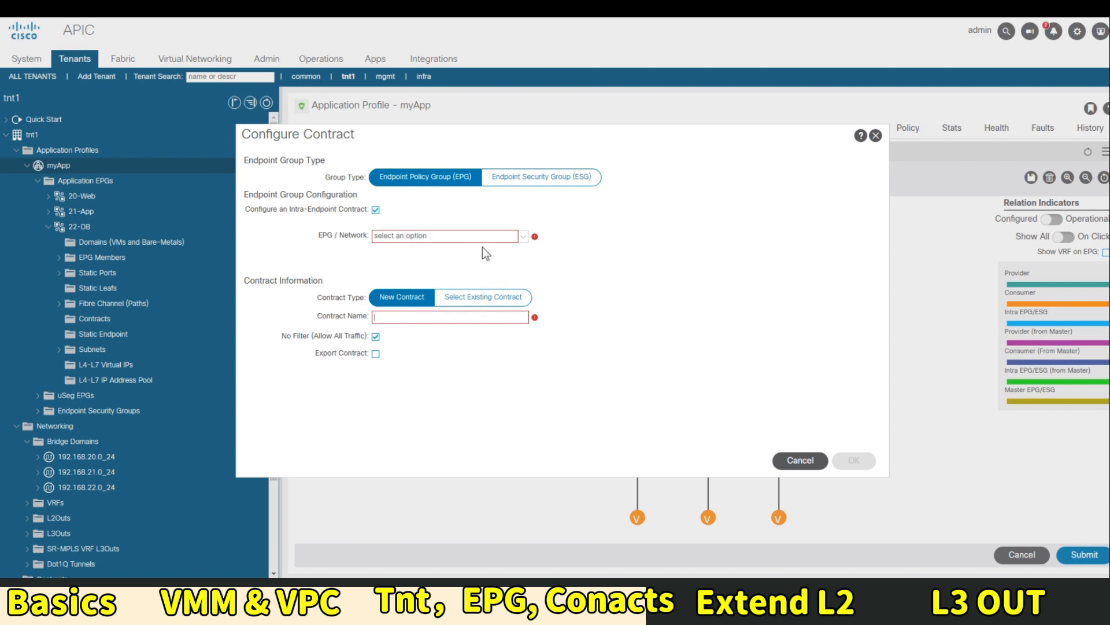
{"action": "left_click", "coordinate": [522, 236]}
{"action": "left_click", "coordinate": [522, 237]}
{"action": "left_click", "coordinate": [875, 137]}
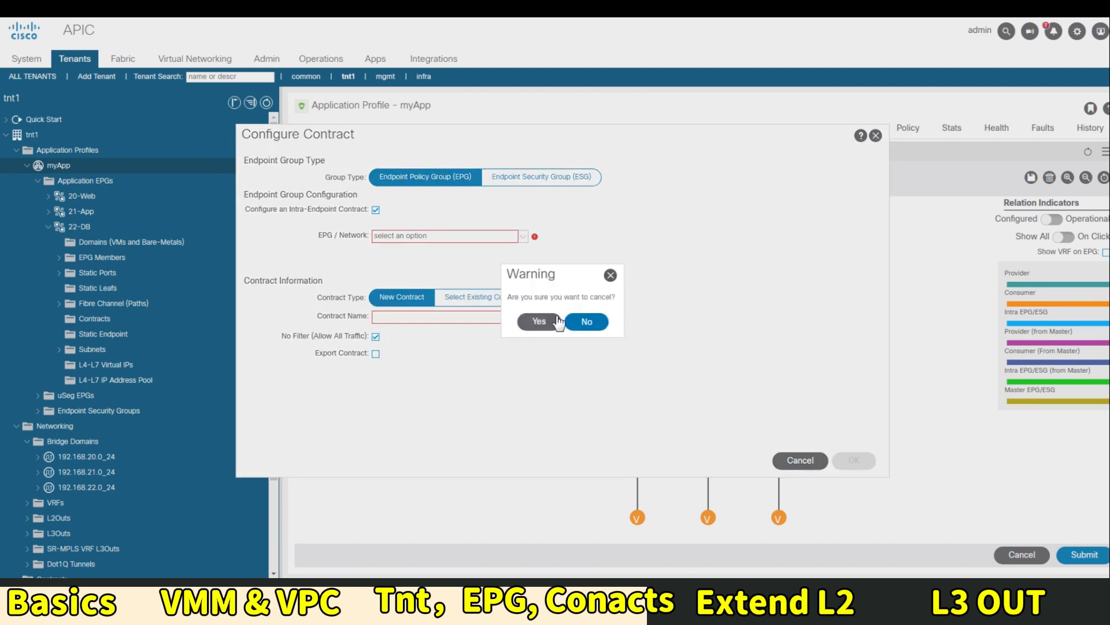
{"action": "left_click", "coordinate": [572, 321]}
{"action": "left_click", "coordinate": [50, 228]}
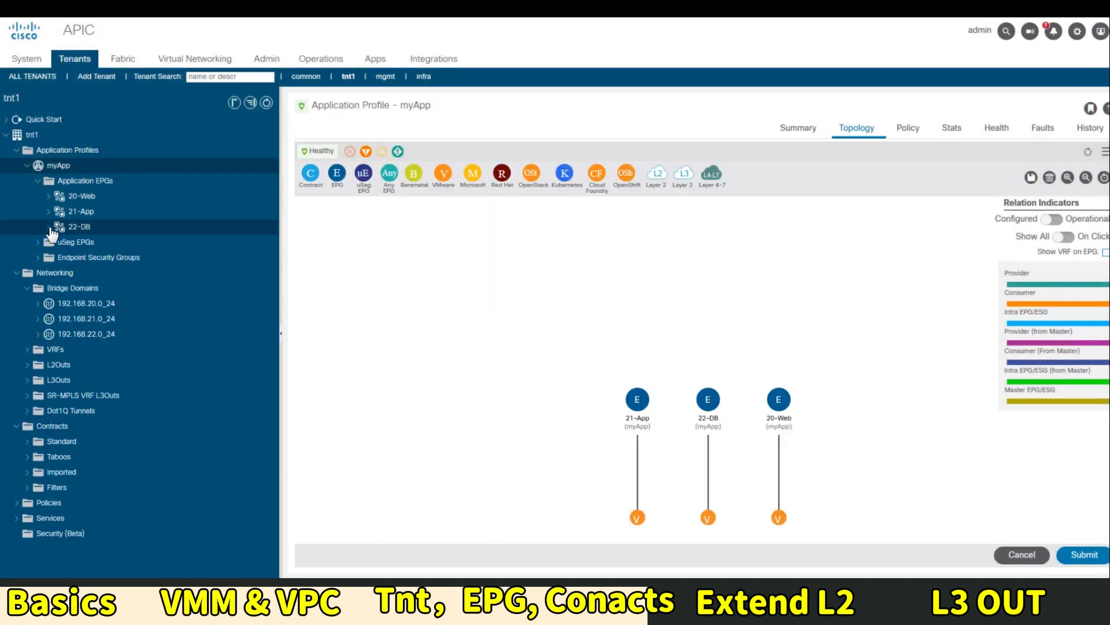
{"action": "left_click", "coordinate": [50, 228]}
{"action": "left_click", "coordinate": [50, 228]}
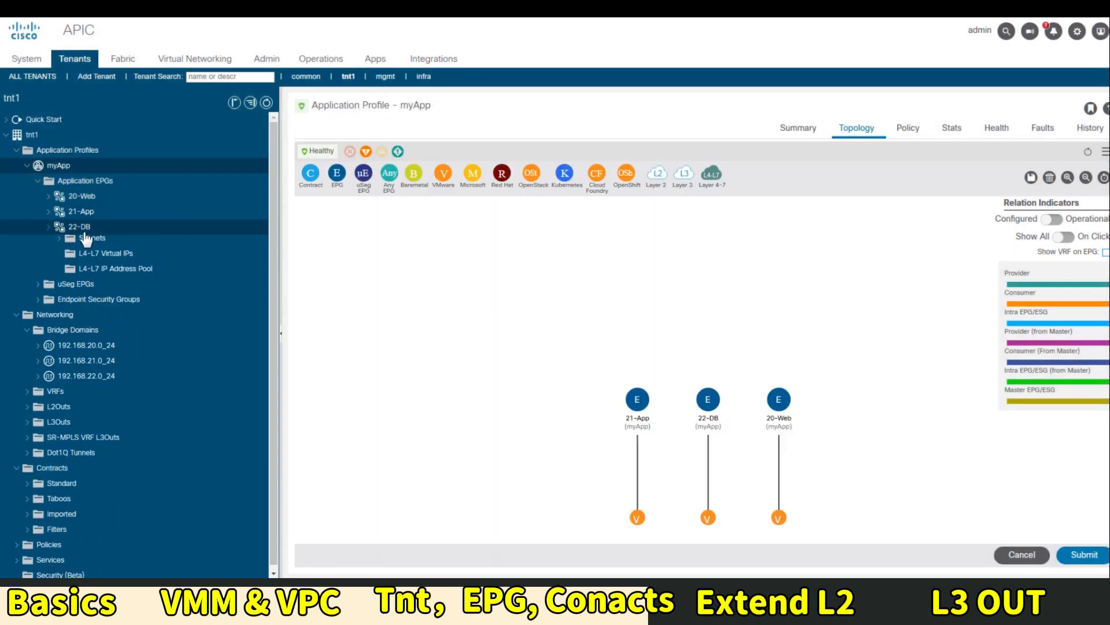
Add App2DB as a provided contract on the 22-DB EPG and submit
{"action": "right_click", "coordinate": [79, 228]}
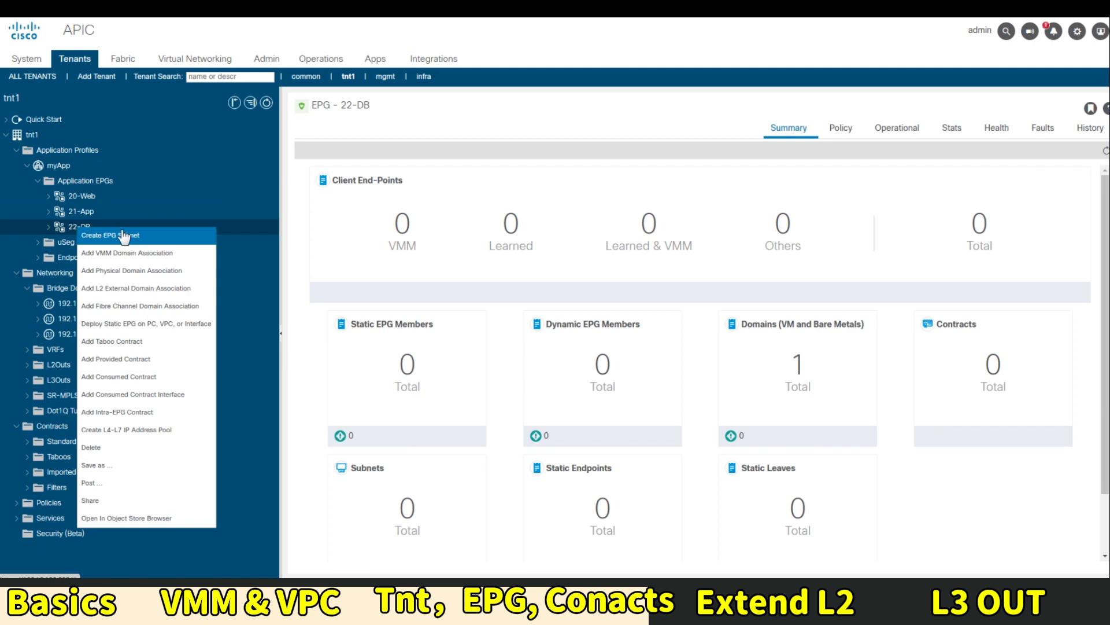
{"action": "left_click", "coordinate": [136, 360]}
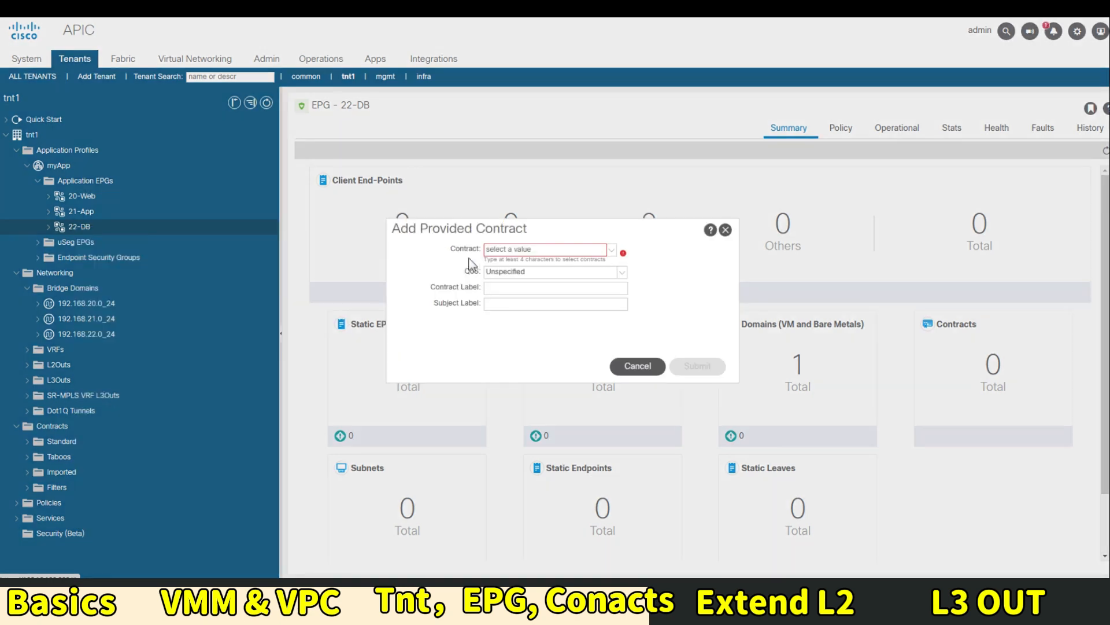
{"action": "left_click", "coordinate": [611, 252]}
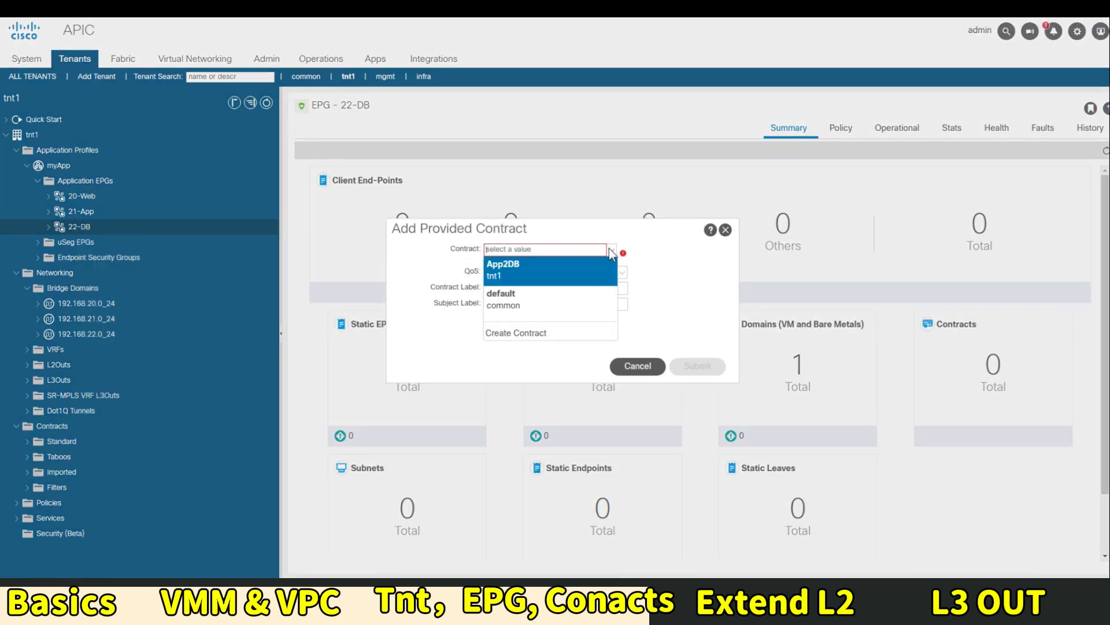
{"action": "left_click", "coordinate": [555, 259]}
{"action": "left_click", "coordinate": [694, 371]}
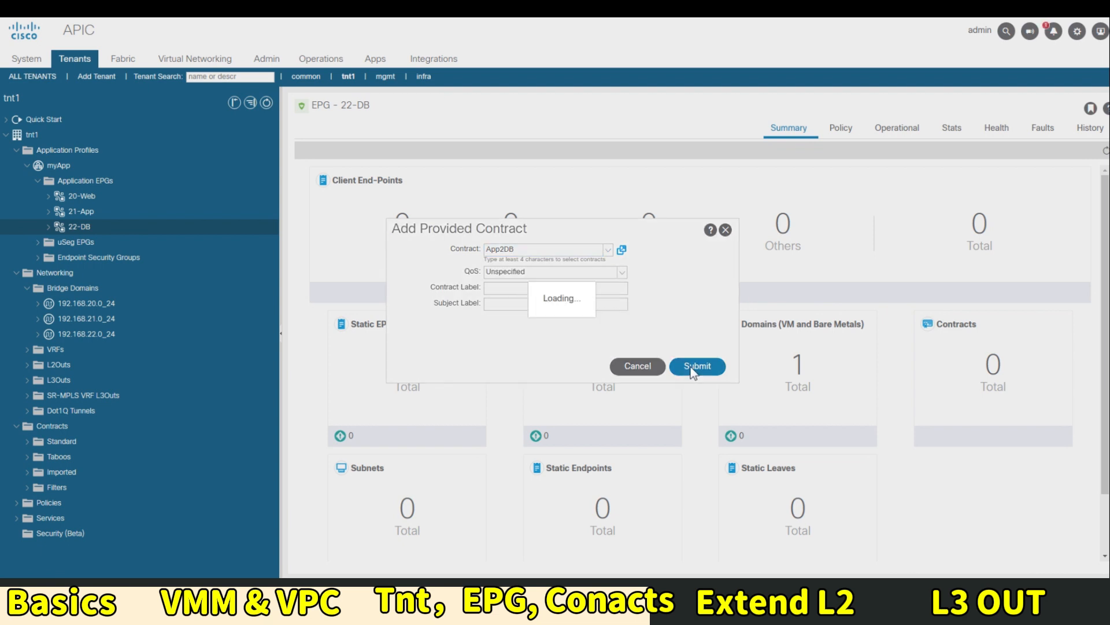
Add App2DB as a consumed contract on 21-App, then view the myApp topology
{"action": "left_click", "coordinate": [86, 211]}
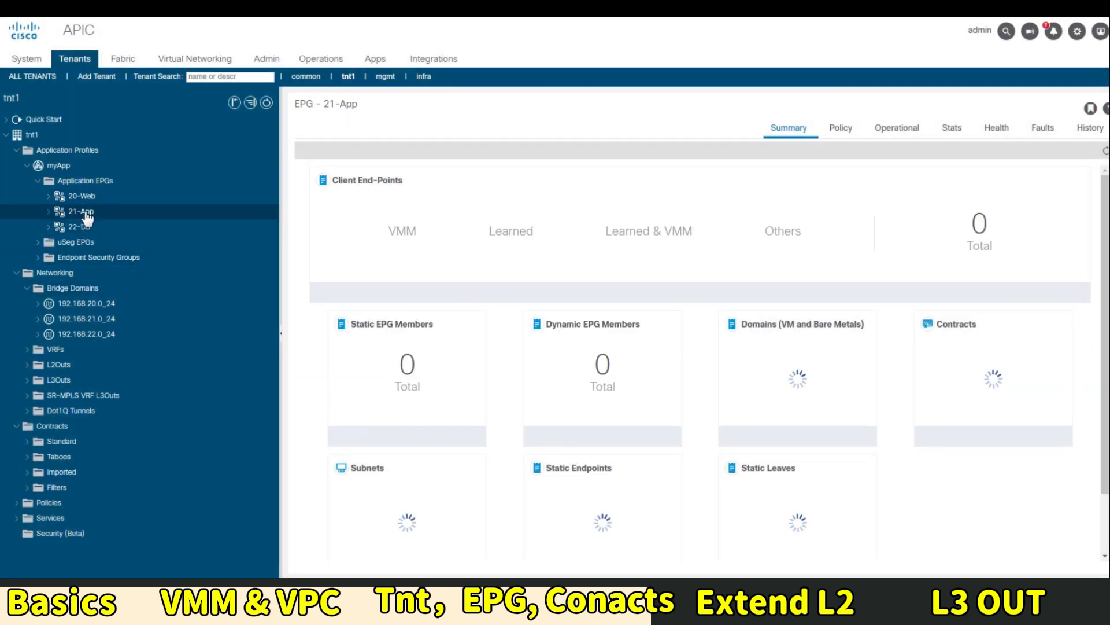
{"action": "right_click", "coordinate": [87, 213]}
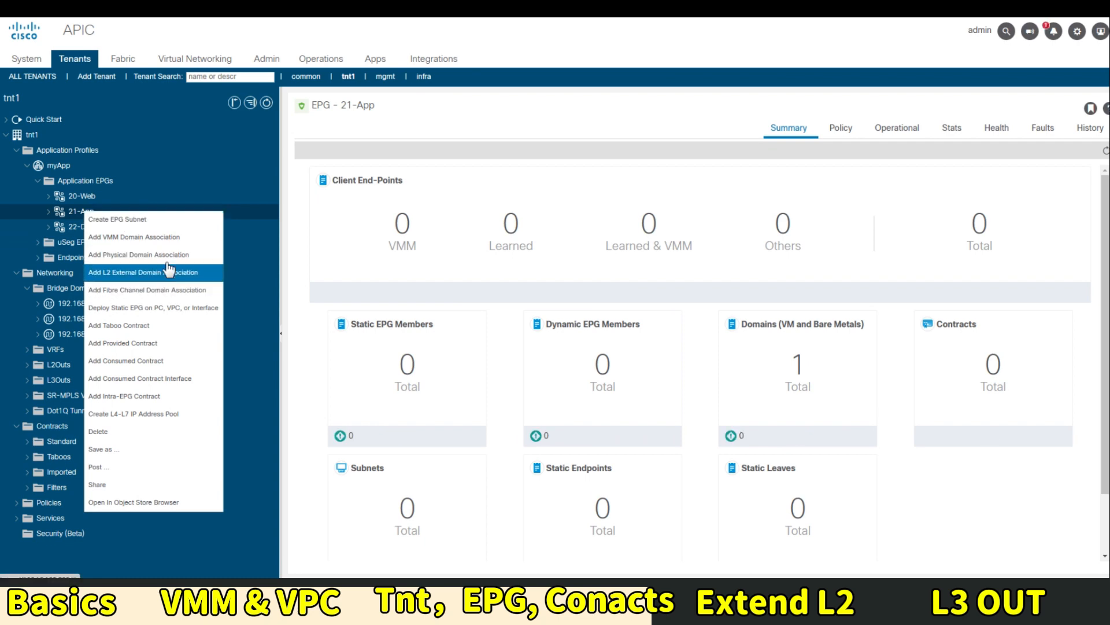
{"action": "left_click", "coordinate": [158, 364]}
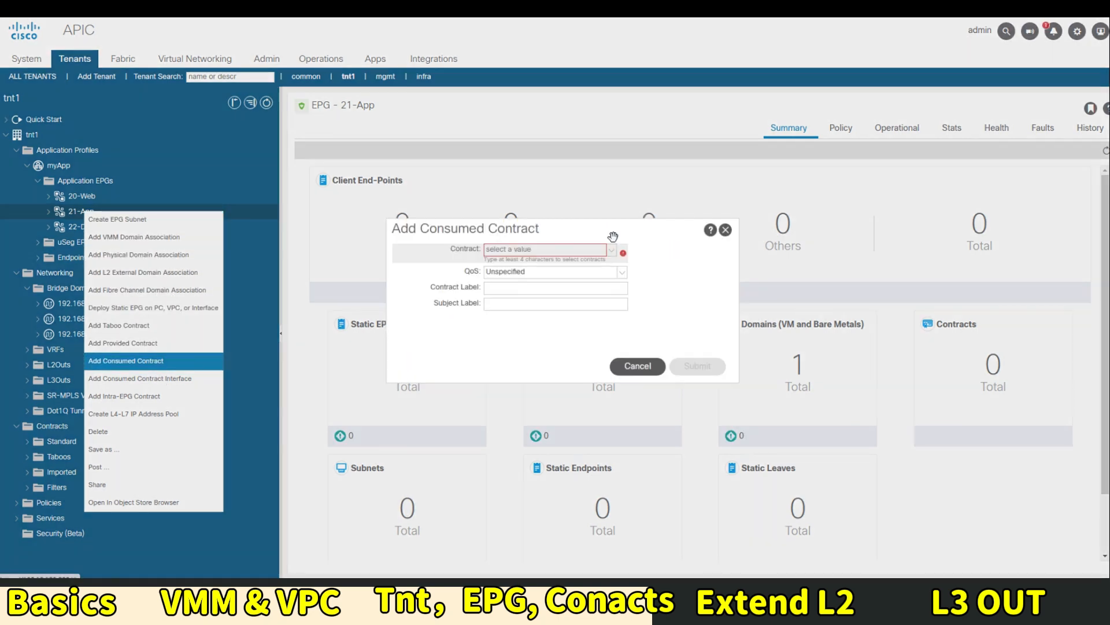
{"action": "left_click", "coordinate": [612, 250]}
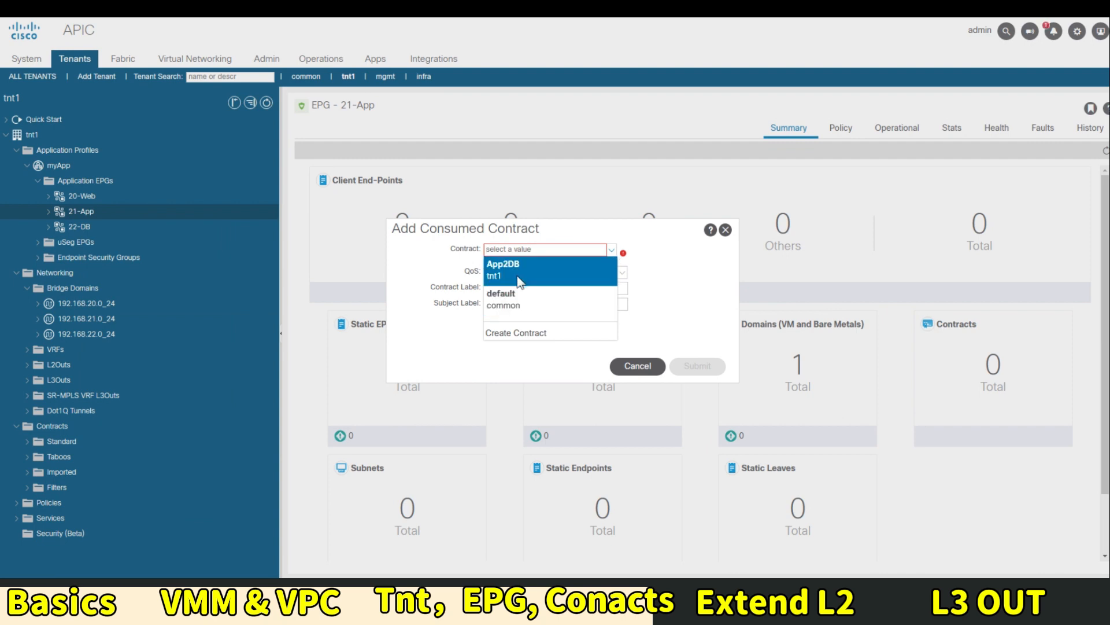
{"action": "left_click", "coordinate": [509, 258]}
{"action": "left_click", "coordinate": [698, 366]}
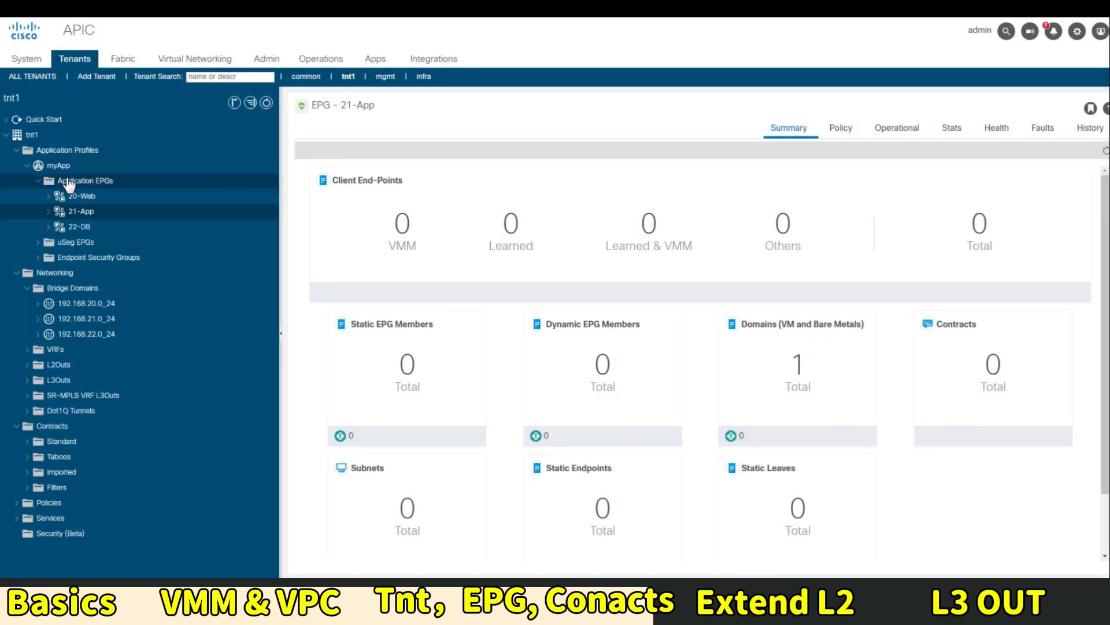
{"action": "left_click", "coordinate": [71, 167]}
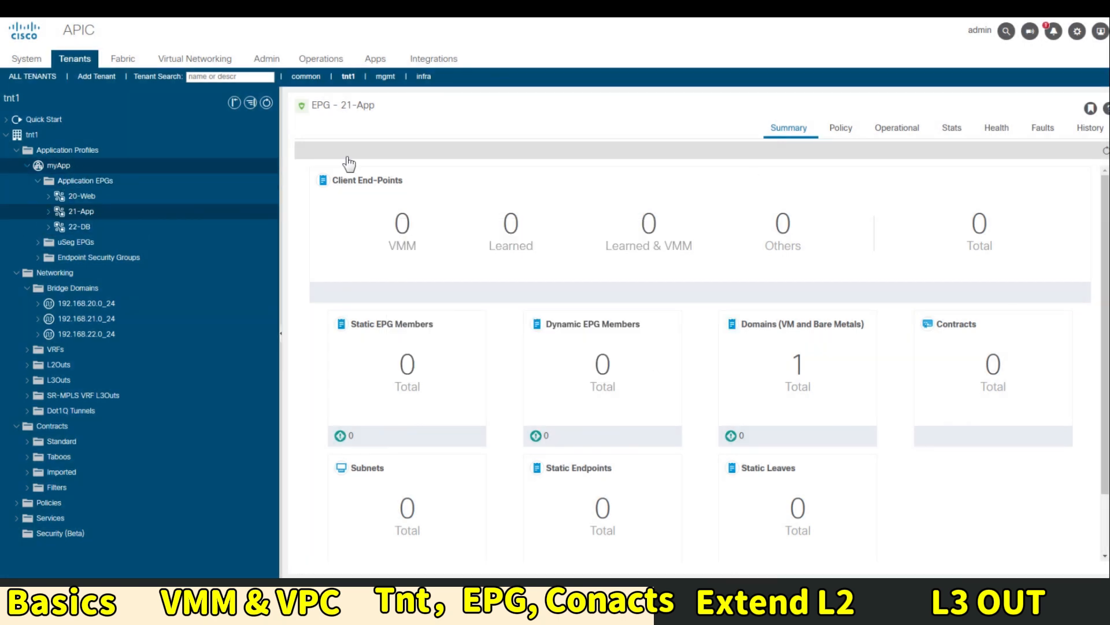
{"action": "left_click", "coordinate": [859, 136]}
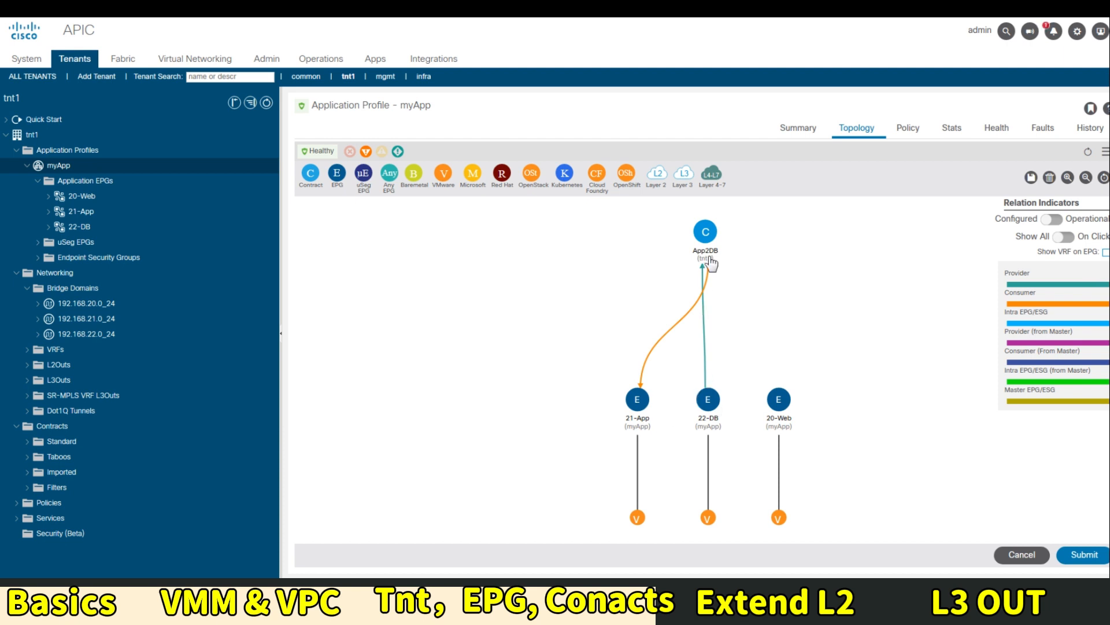
Drag 22-DB left of 21-App and place 21-App directly under the App2DB contract
{"action": "mouse_move", "coordinate": [709, 259]}
{"action": "mouse_move", "coordinate": [643, 403]}
{"action": "left_mouse_down"}
{"action": "mouse_move", "coordinate": [750, 404]}
{"action": "mouse_move", "coordinate": [631, 403]}
{"action": "left_mouse_up"}
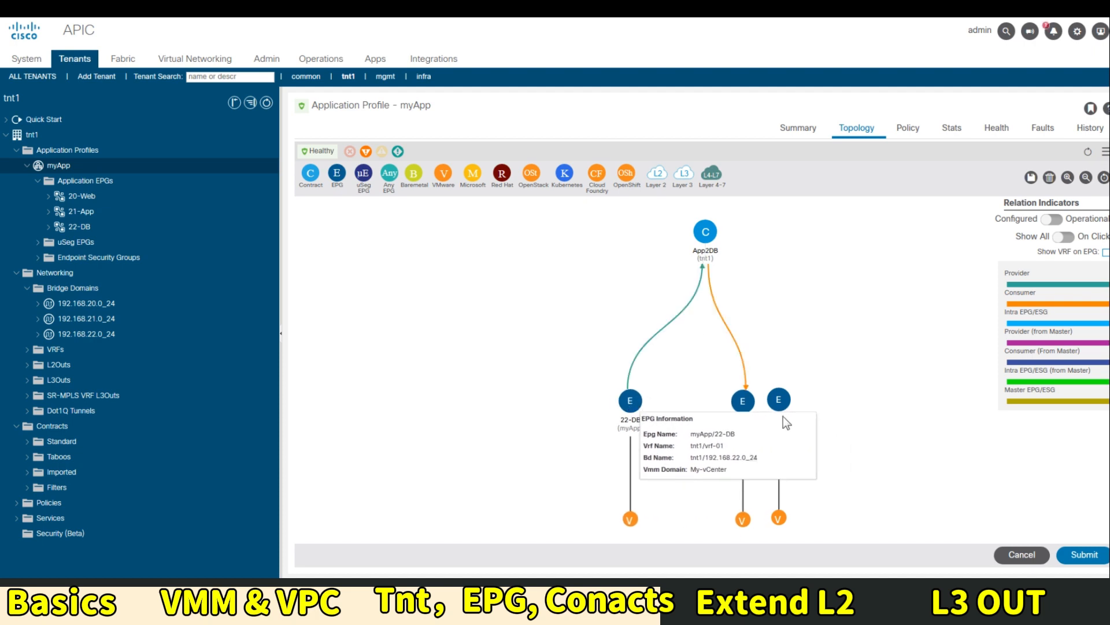
{"action": "left_click_drag", "start_coordinate": [750, 408], "coordinate": [717, 407]}
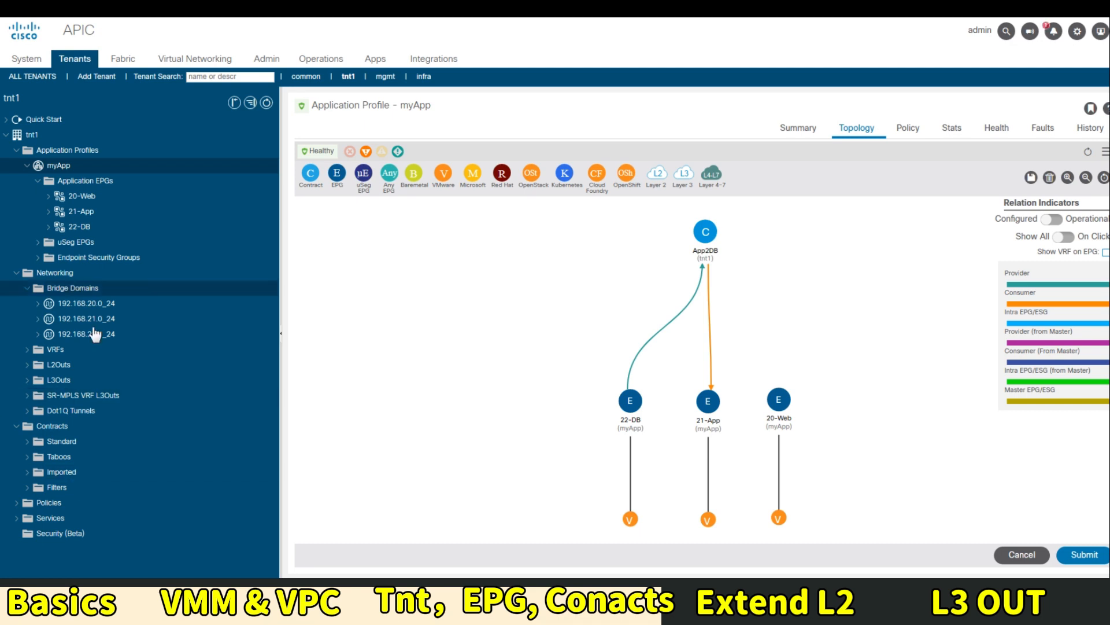
Start a new tenant contract named Web2App
{"action": "right_click", "coordinate": [54, 425]}
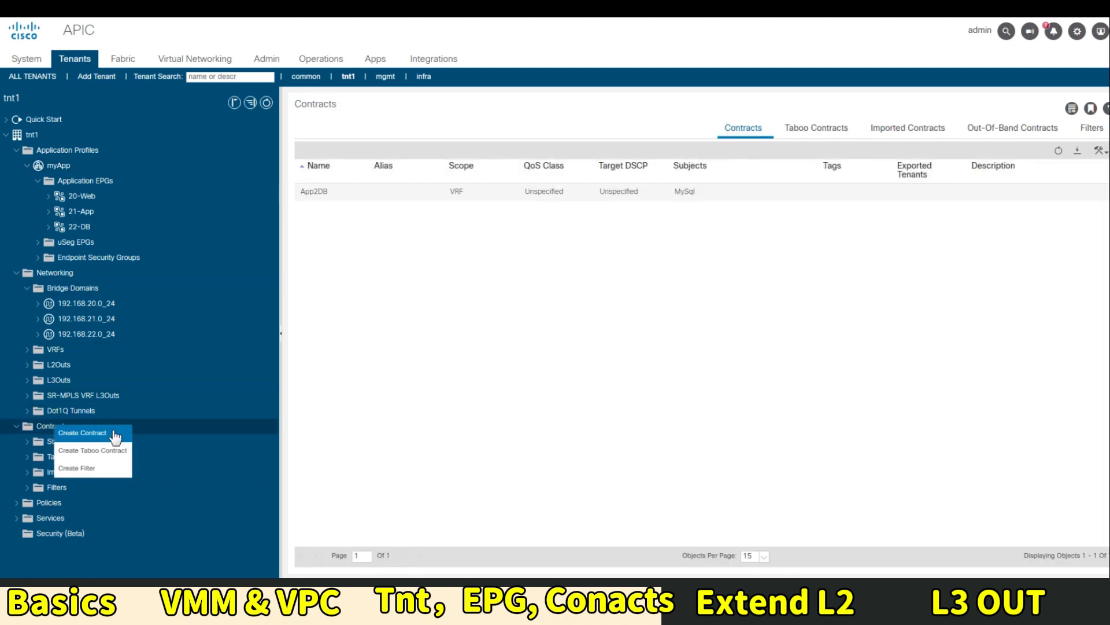
{"action": "left_click", "coordinate": [104, 437]}
{"action": "left_click", "coordinate": [549, 149]}
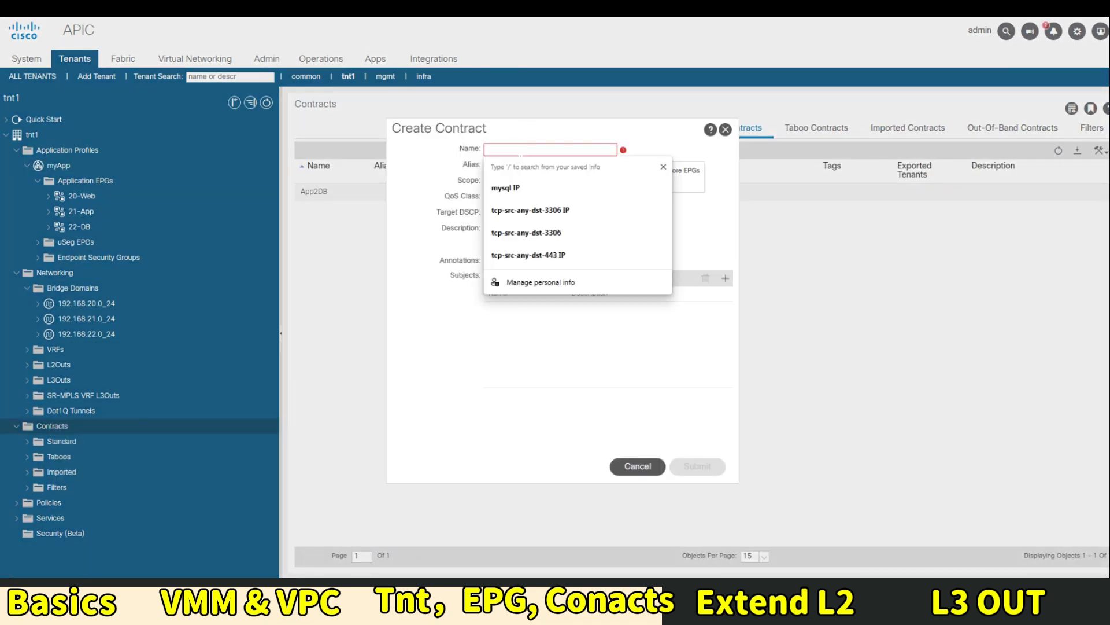
{"action": "type", "text": "Web2"}
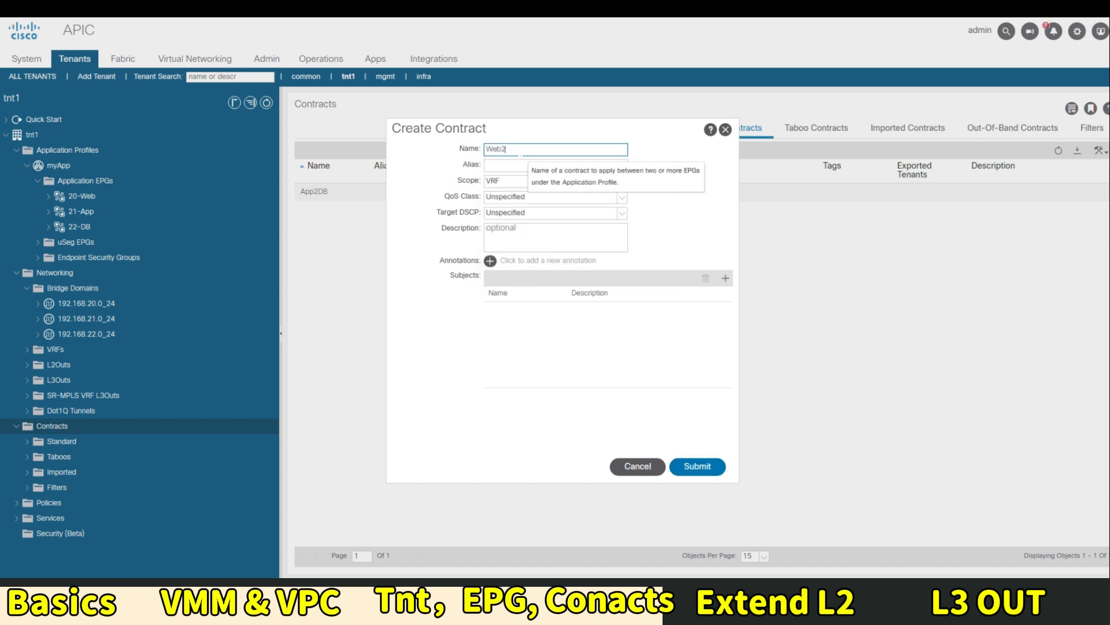
{"action": "type", "text": "App"}
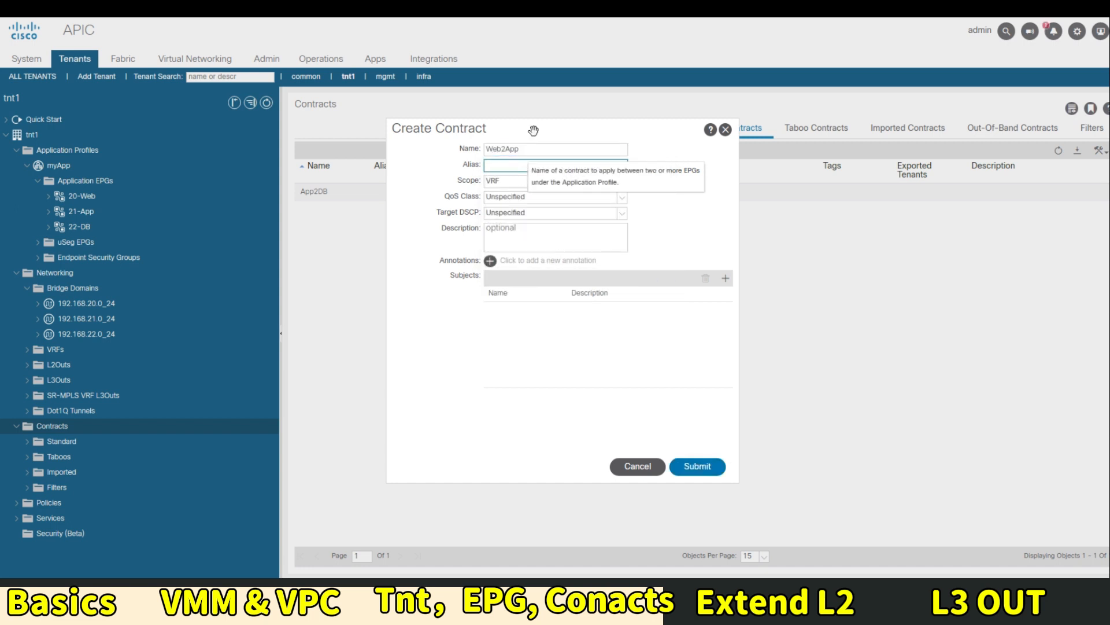
{"action": "key", "text": "Tab"}
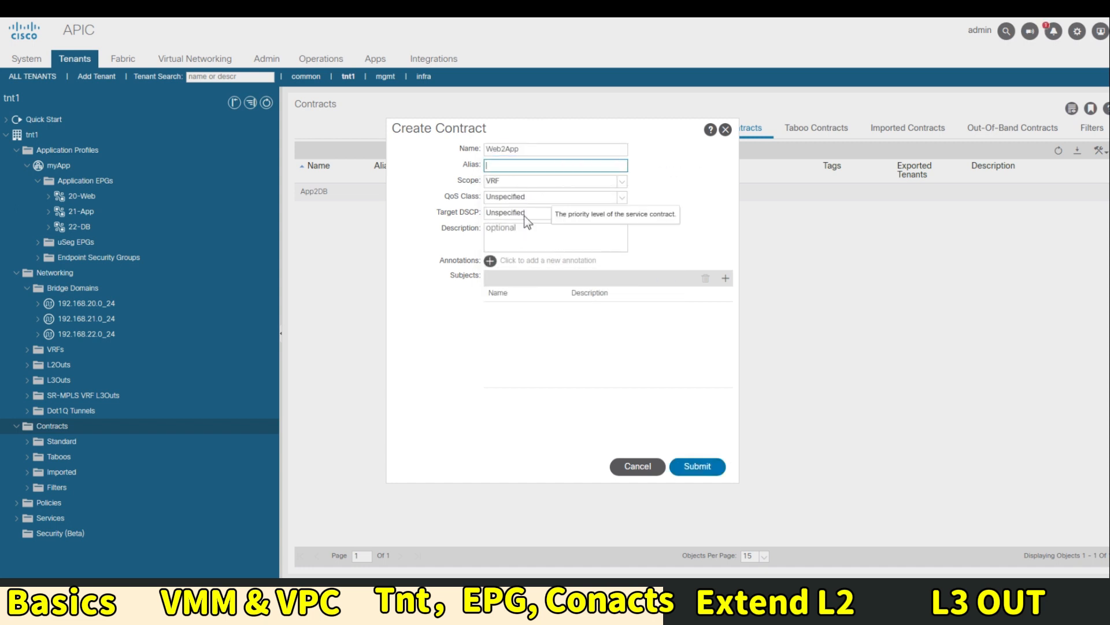
Add an https subject to Web2App with a new filter row listing available filters
{"action": "left_click", "coordinate": [725, 279]}
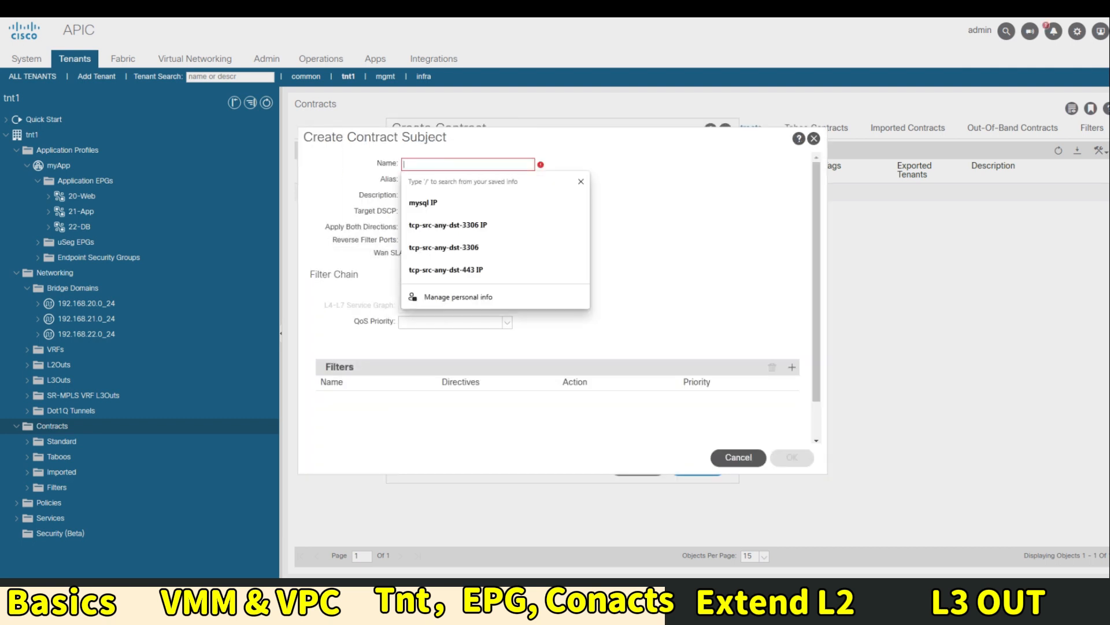
{"action": "type", "text": "https"}
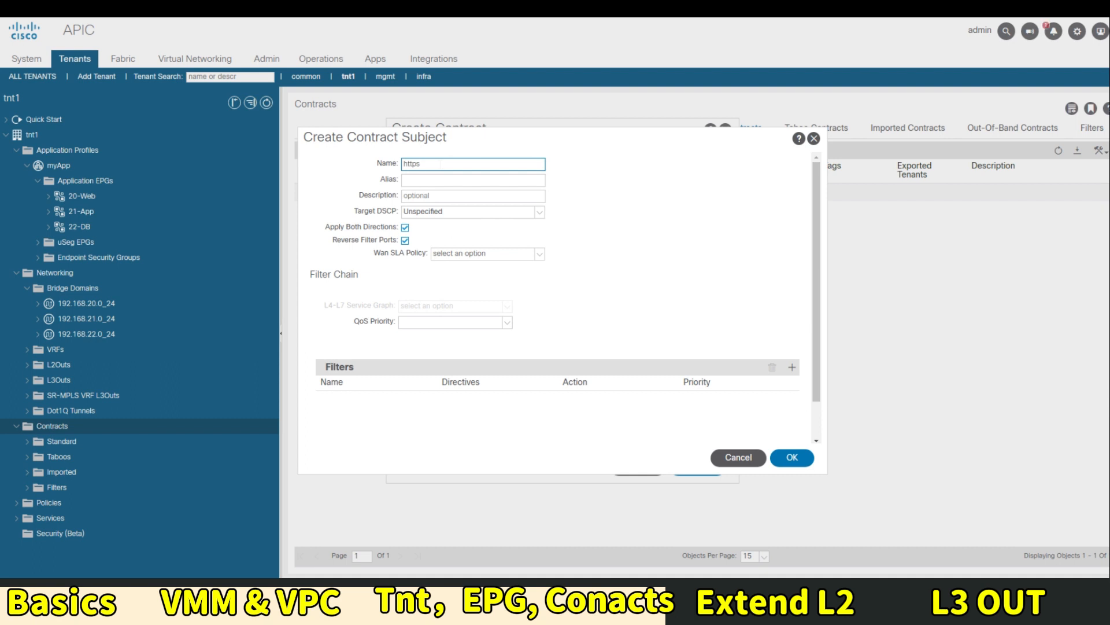
{"action": "left_click", "coordinate": [791, 369]}
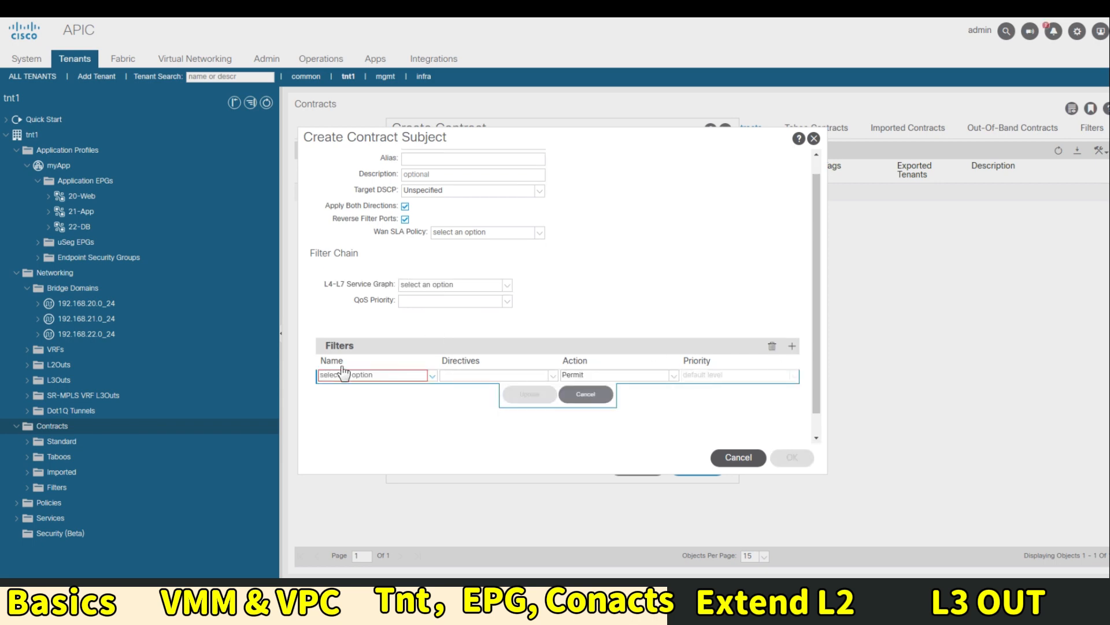
{"action": "left_click", "coordinate": [358, 374]}
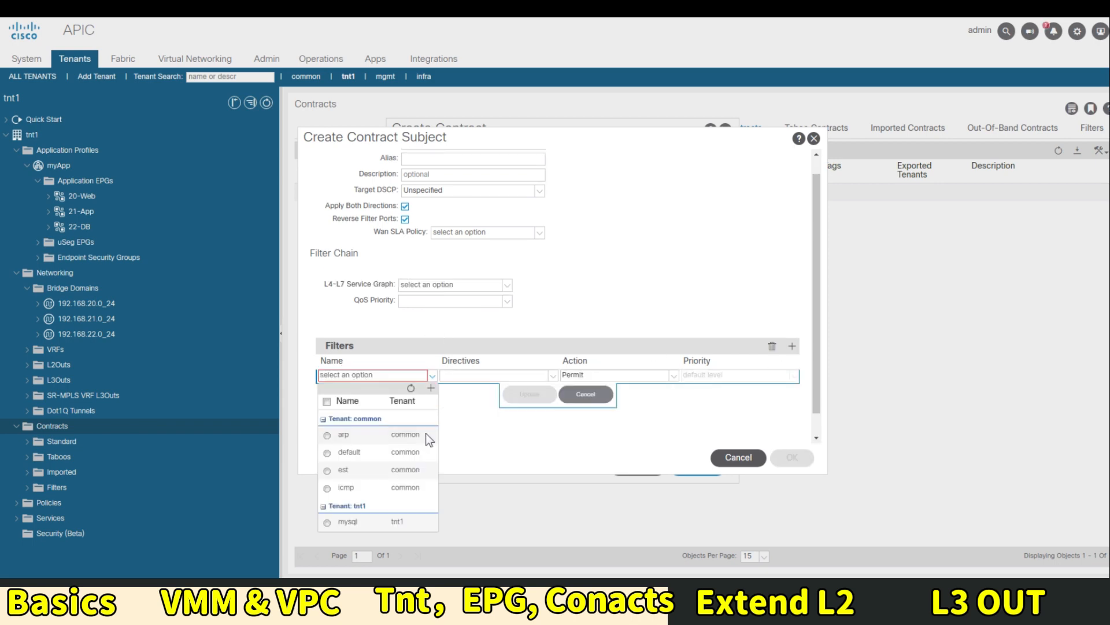
Start a new filter named https and add an entry to it
{"action": "left_click", "coordinate": [429, 389]}
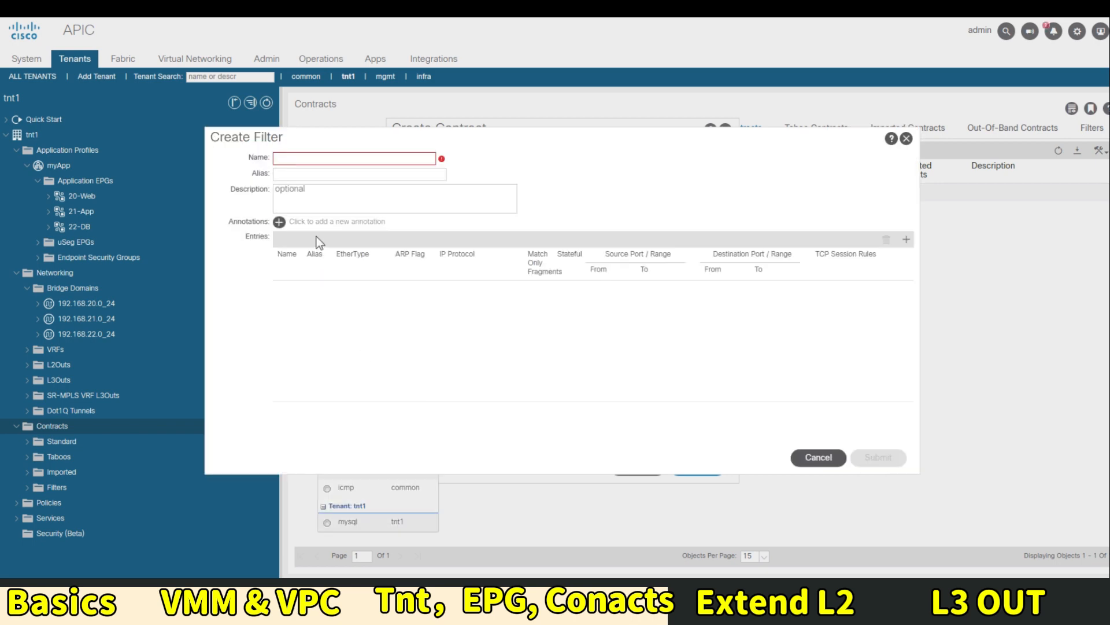
{"action": "left_click", "coordinate": [315, 158]}
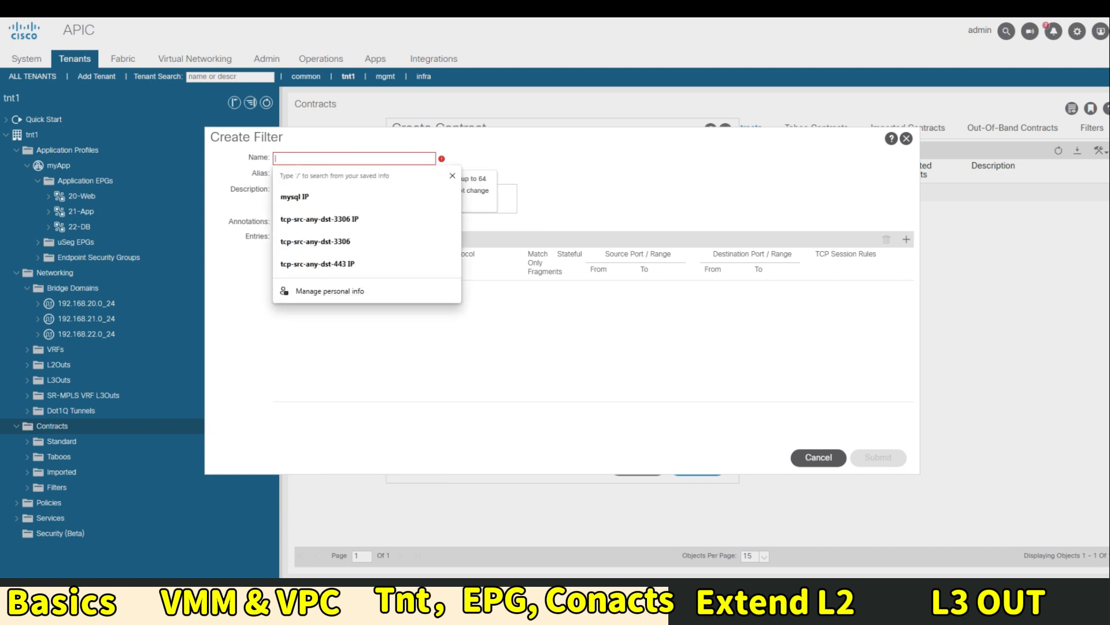
{"action": "type", "text": "https"}
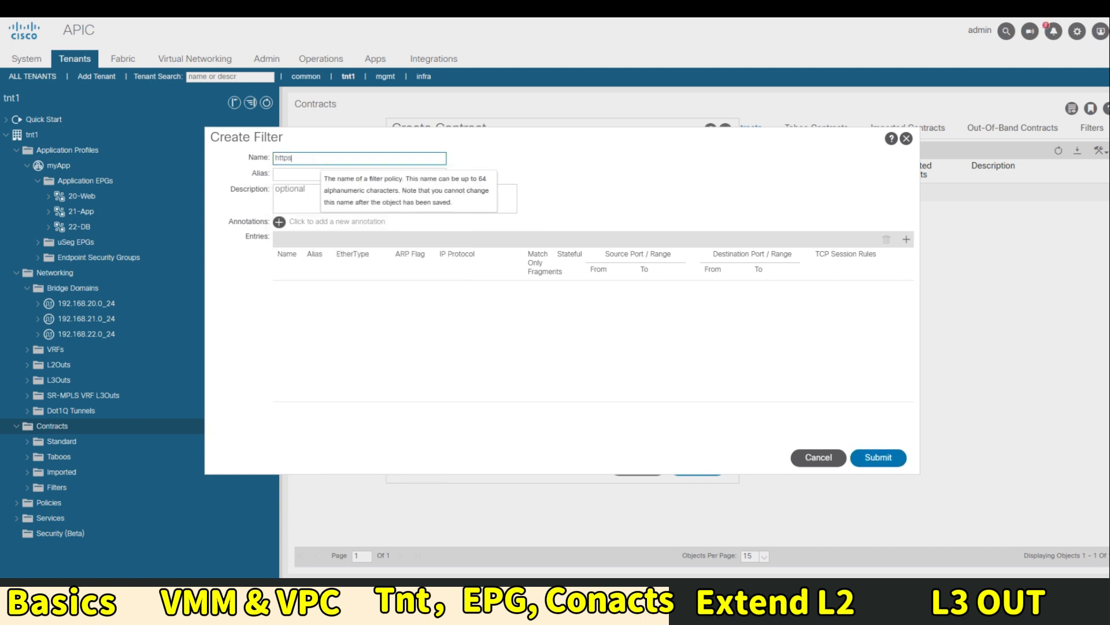
{"action": "left_click", "coordinate": [906, 239]}
{"action": "type", "text": "https"}
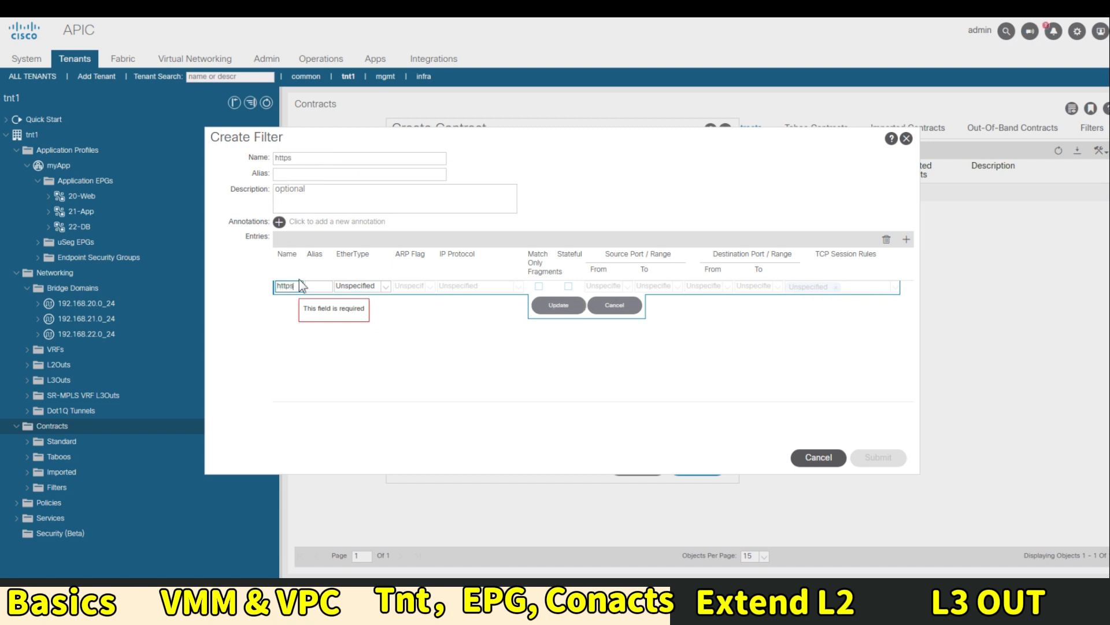
Set the filter entry to EtherType IP, protocol tcp, destination ports https to https
{"action": "left_click", "coordinate": [377, 287]}
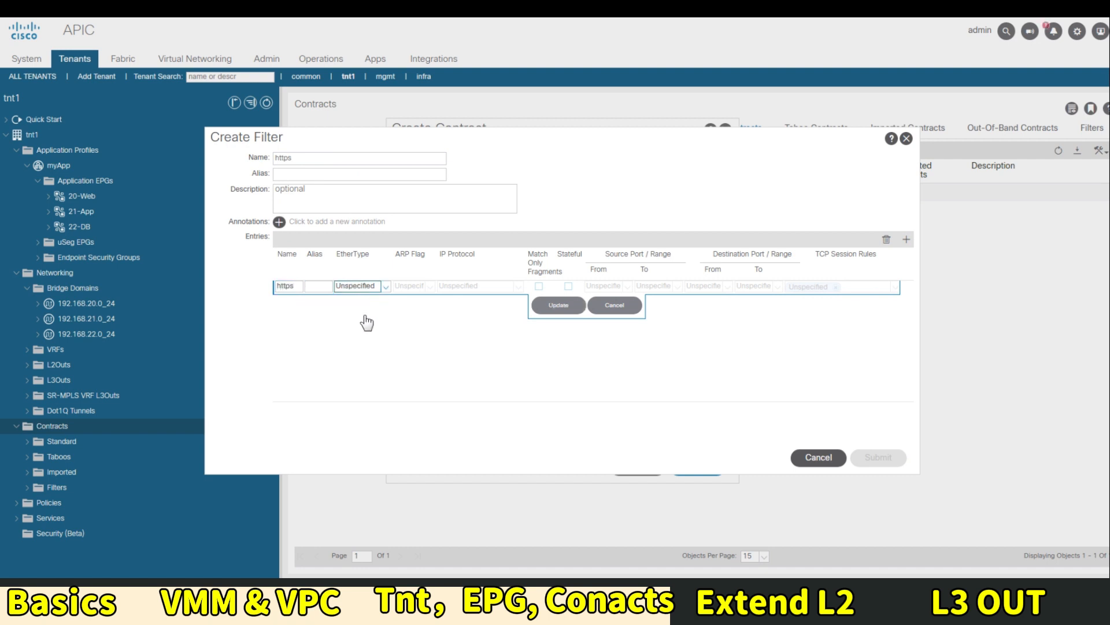
{"action": "left_click", "coordinate": [353, 301]}
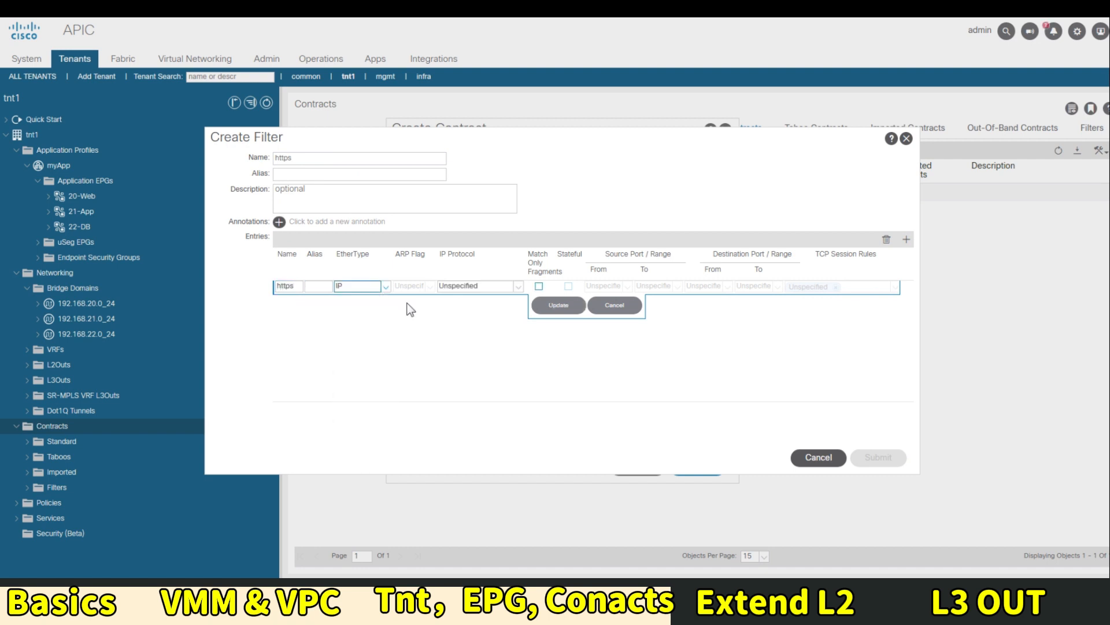
{"action": "left_click", "coordinate": [519, 286]}
{"action": "left_click", "coordinate": [453, 456]}
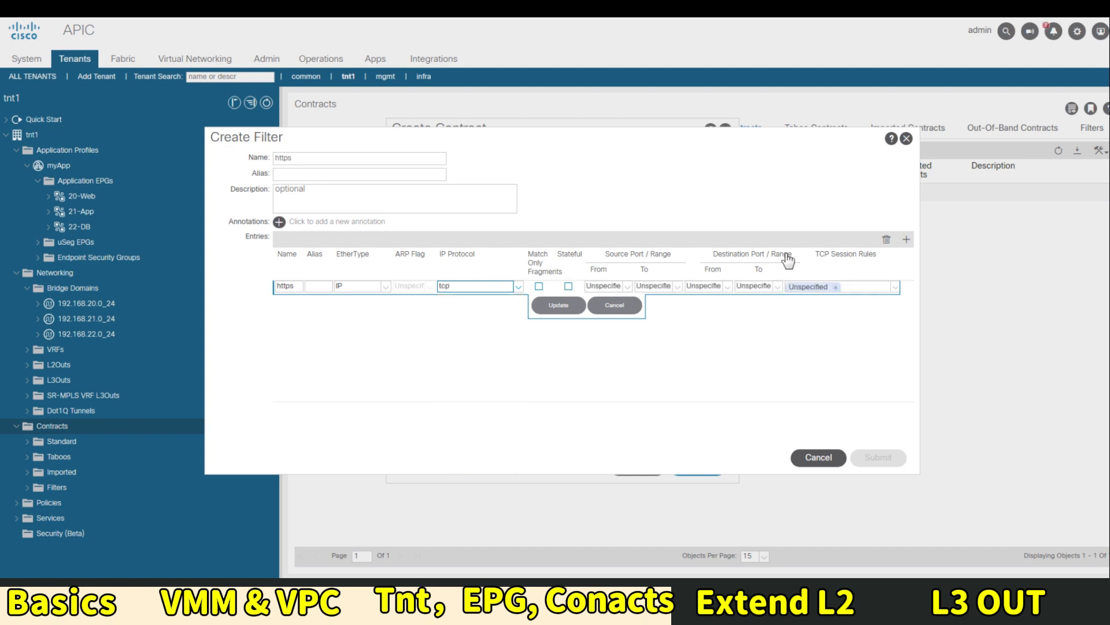
{"action": "left_click", "coordinate": [778, 288]}
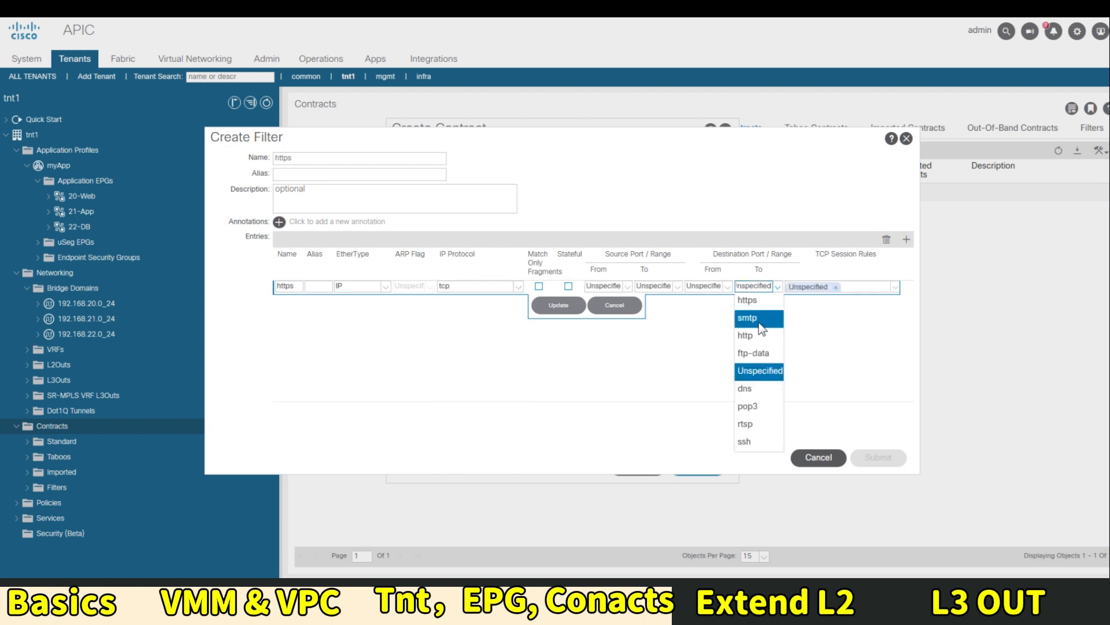
{"action": "left_click", "coordinate": [753, 298]}
{"action": "left_click", "coordinate": [727, 286]}
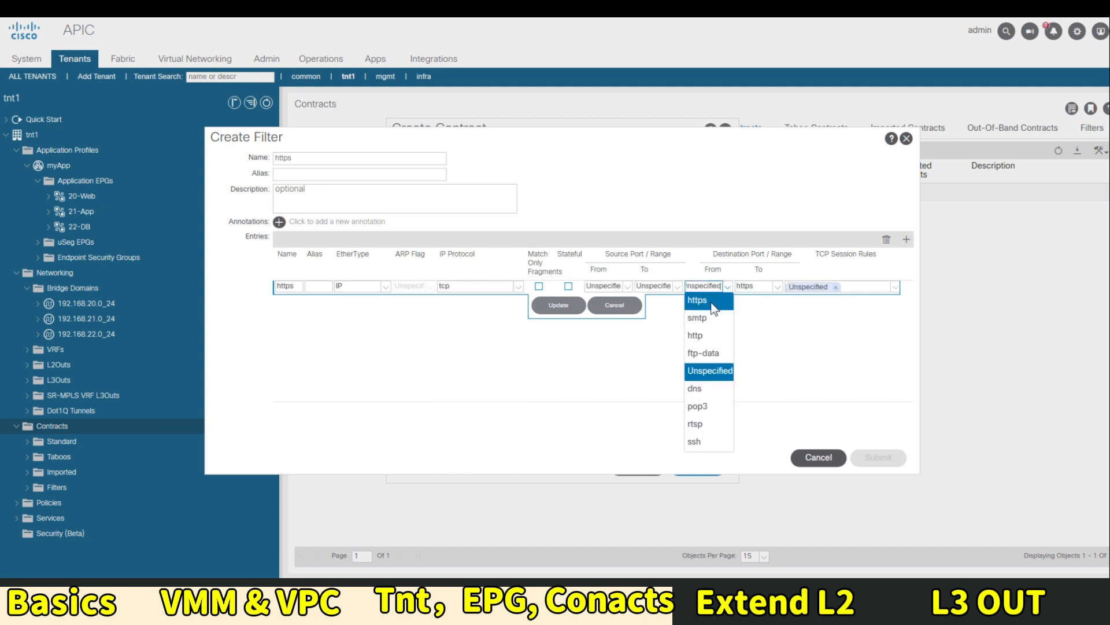
{"action": "left_click", "coordinate": [703, 301]}
{"action": "left_click", "coordinate": [564, 304]}
Submit the https filter and confirm the subject with tnt1/https attached
{"action": "left_click", "coordinate": [878, 457]}
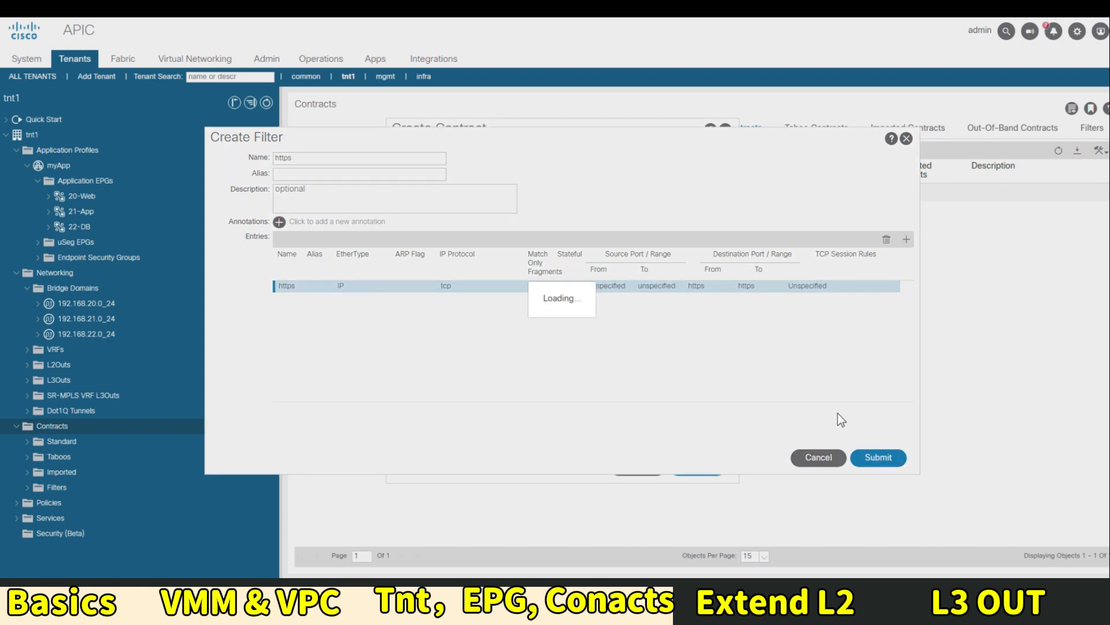
{"action": "left_click", "coordinate": [530, 396]}
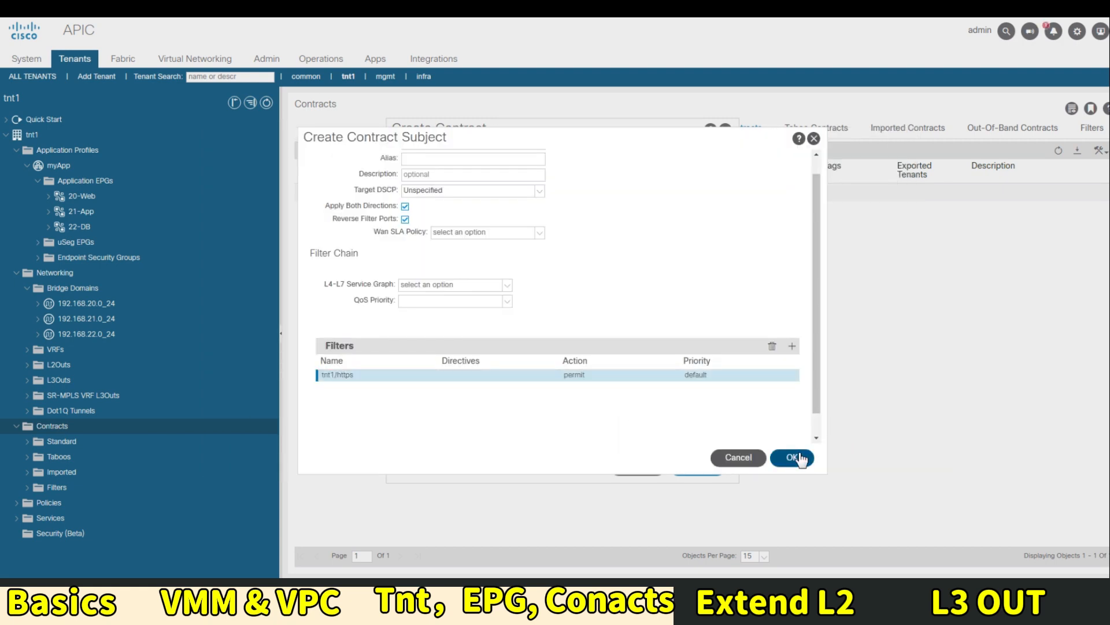
{"action": "left_click", "coordinate": [792, 456]}
Submit the Web2App contract and select the 20-Web EPG
{"action": "left_click", "coordinate": [691, 467]}
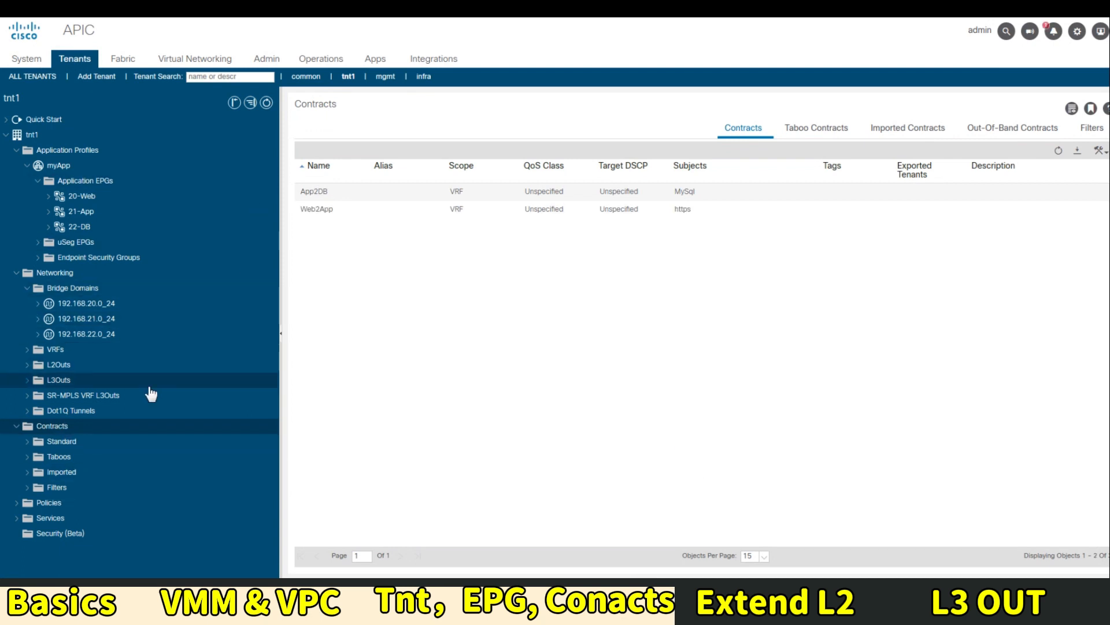
{"action": "left_click", "coordinate": [89, 199]}
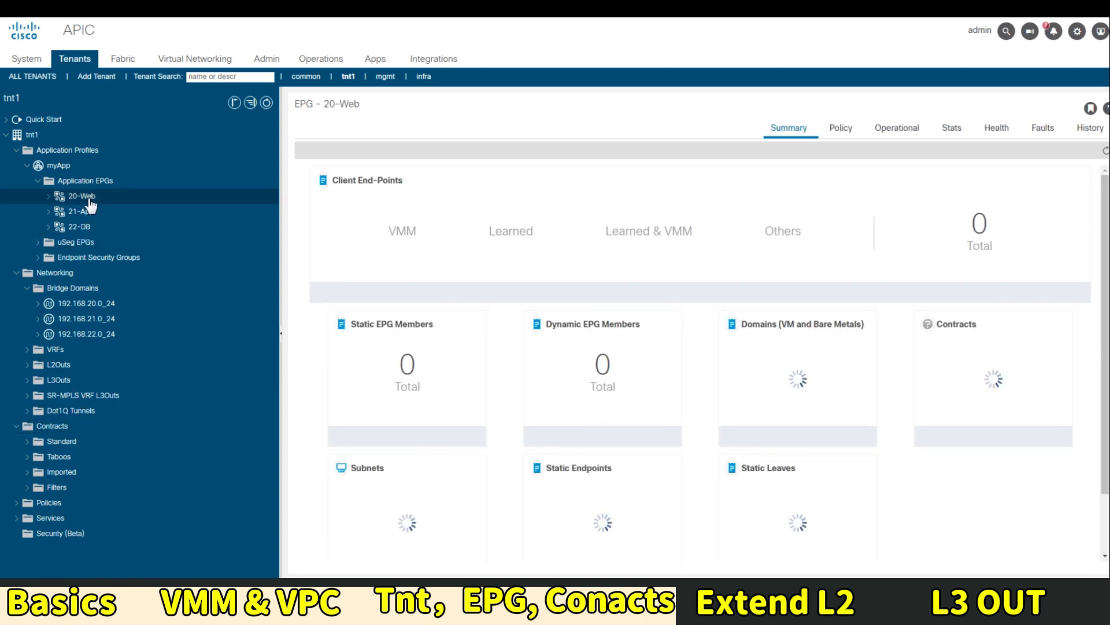
{"action": "right_click", "coordinate": [88, 200]}
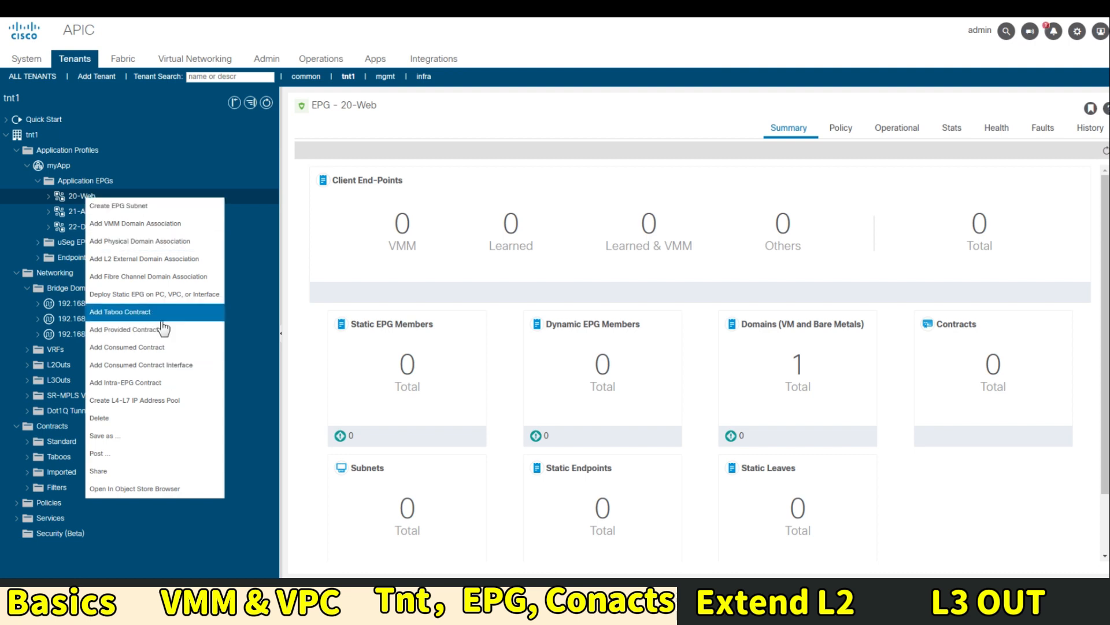
Add Web2App as a provided contract on the 21-App EPG
{"action": "left_click", "coordinate": [80, 214]}
{"action": "right_click", "coordinate": [84, 213]}
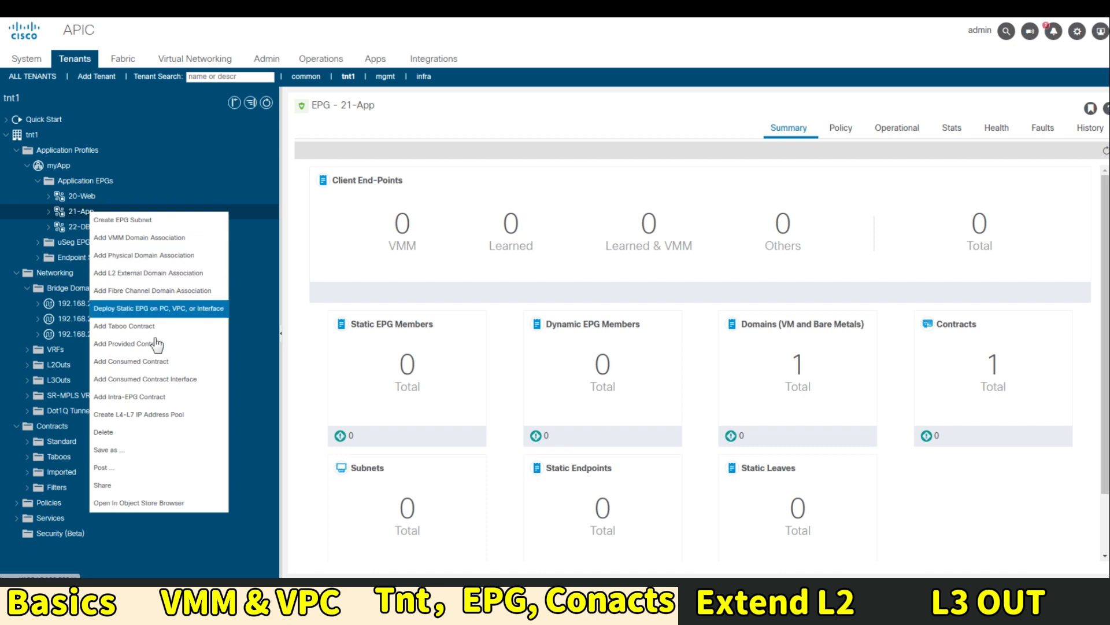
{"action": "left_click", "coordinate": [155, 345]}
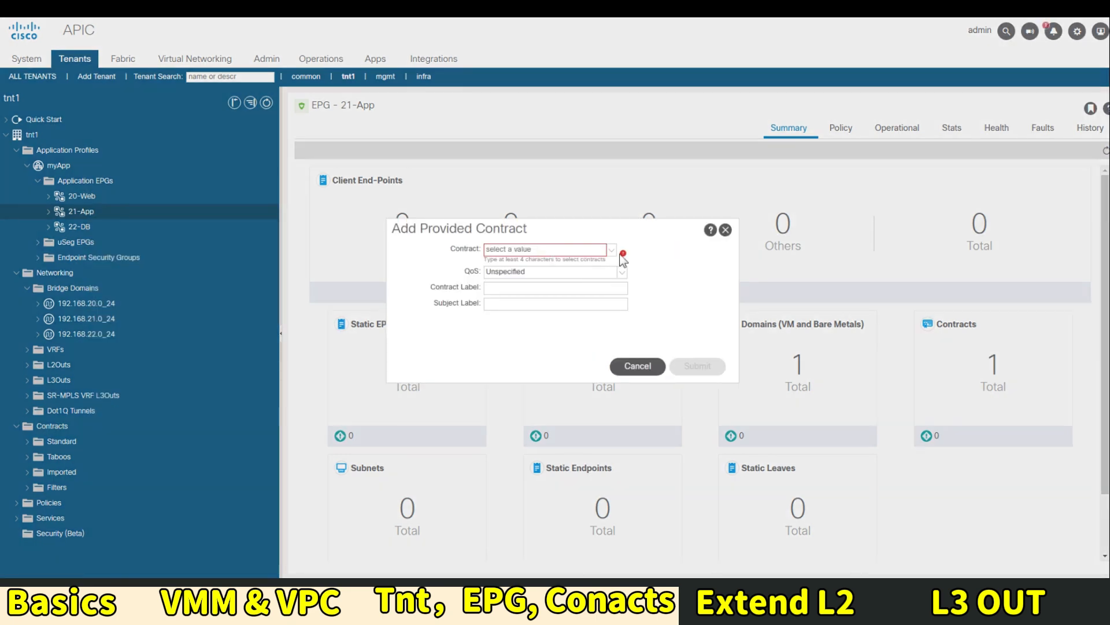
{"action": "left_click", "coordinate": [612, 250]}
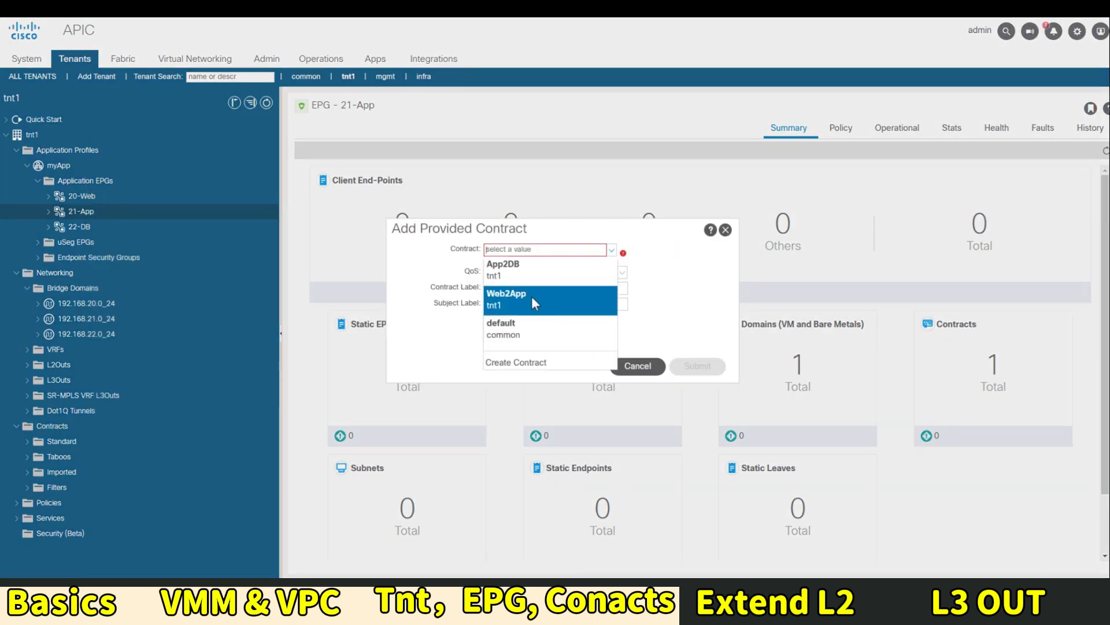
{"action": "left_click", "coordinate": [532, 296]}
{"action": "left_click", "coordinate": [700, 366]}
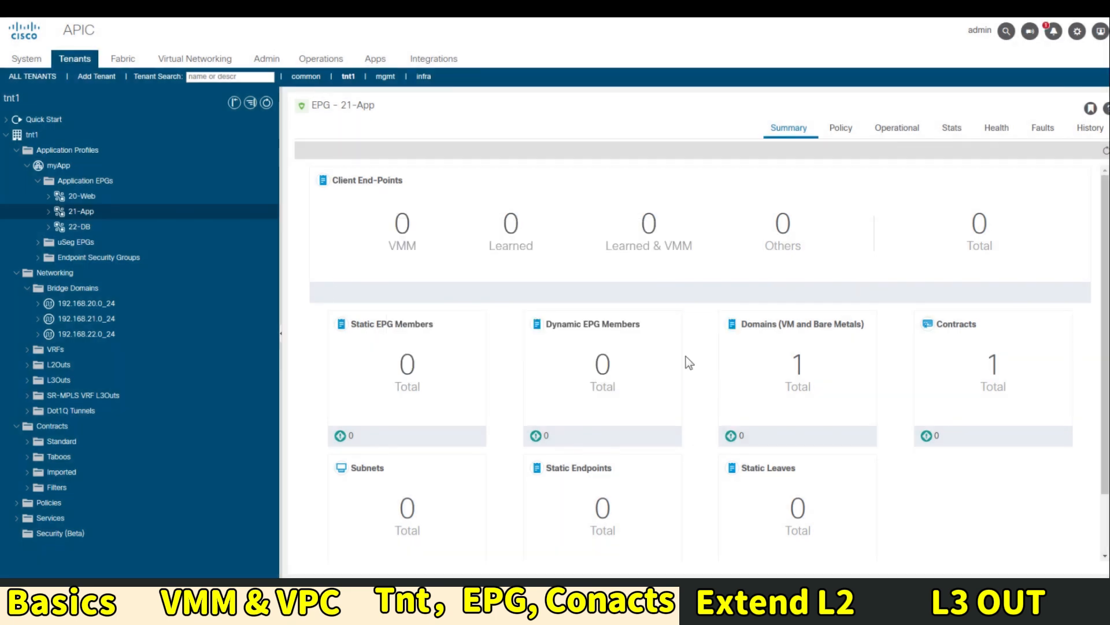
Add Web2App as a consumed contract on 20-Web, then show the myApp summary
{"action": "left_click", "coordinate": [87, 198]}
{"action": "right_click", "coordinate": [87, 198]}
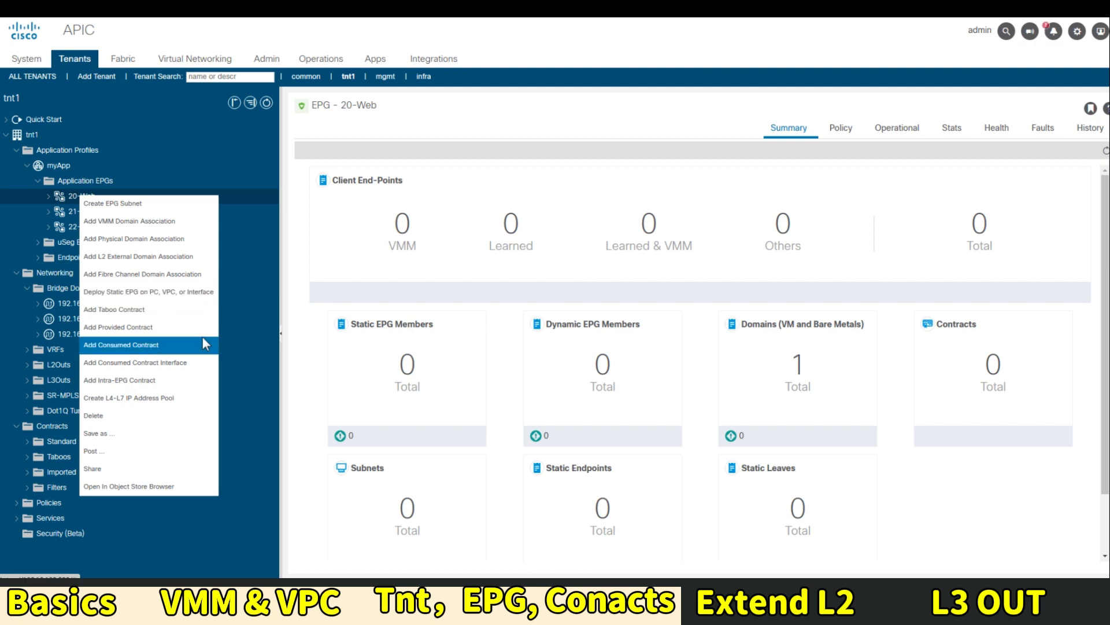
{"action": "left_click", "coordinate": [149, 346]}
{"action": "left_click", "coordinate": [612, 251]}
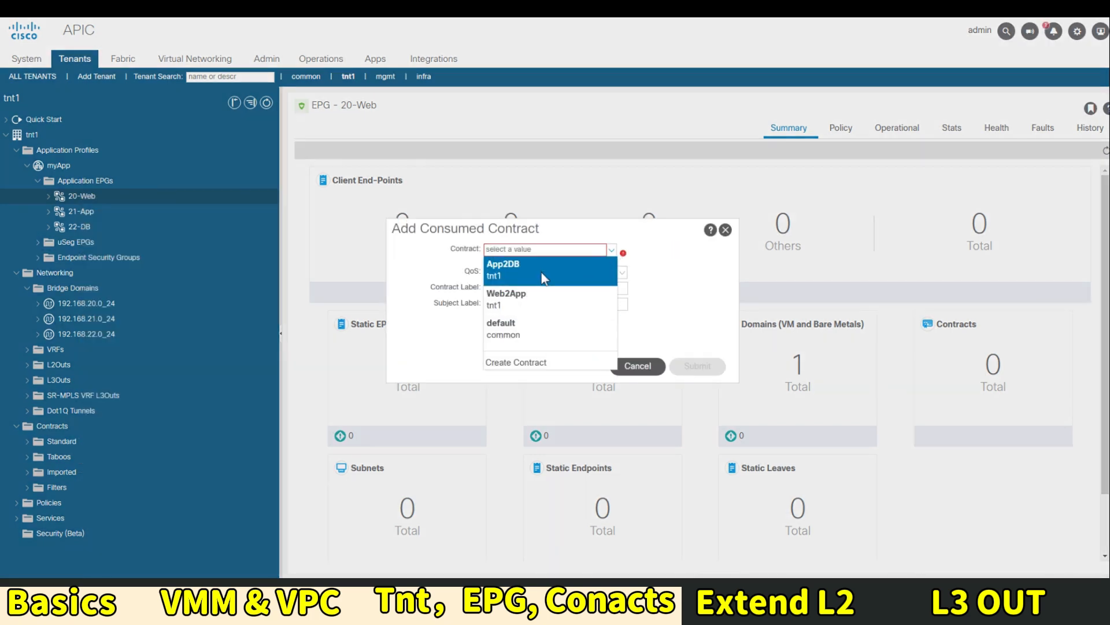
{"action": "left_click", "coordinate": [547, 298]}
{"action": "left_click", "coordinate": [696, 366]}
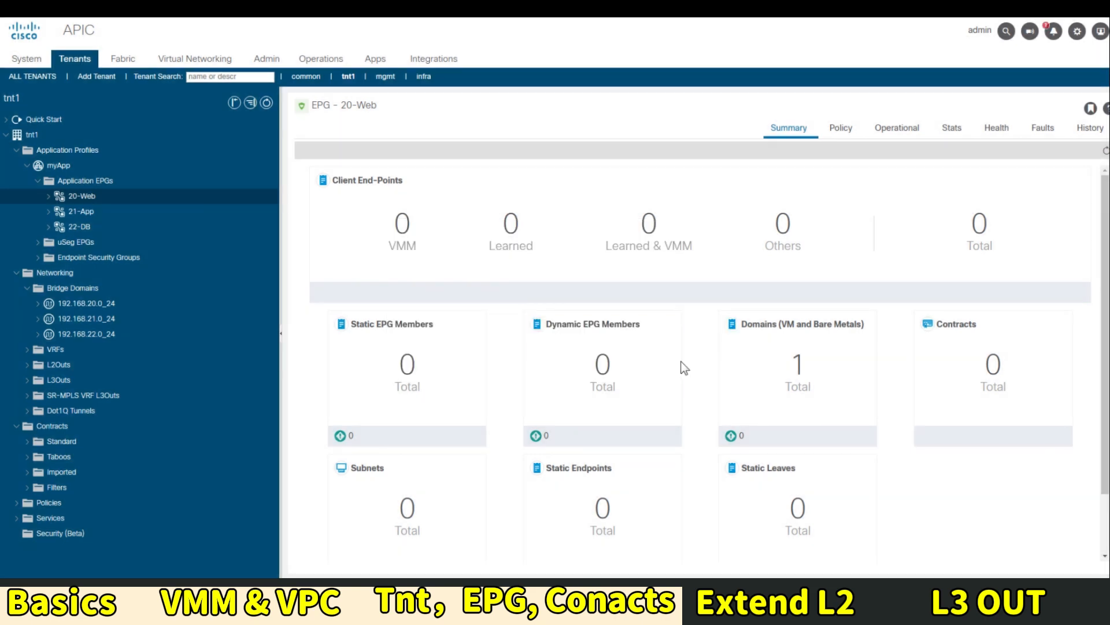
{"action": "left_click", "coordinate": [58, 166]}
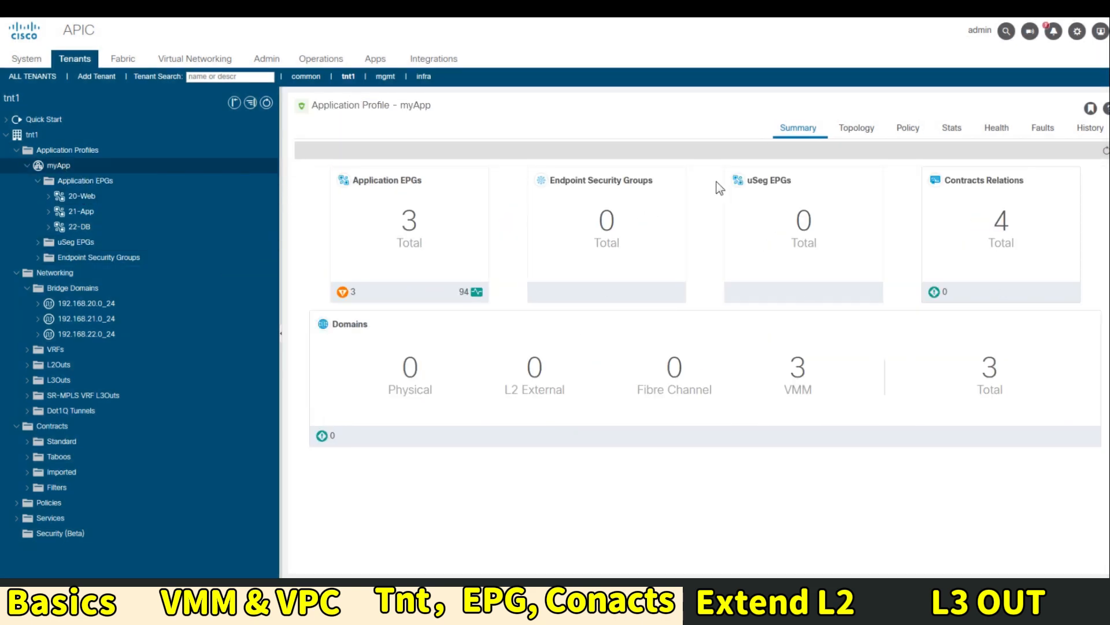
Show the myApp topology and drag the Web2App, App2DB, 21-App and 22-DB nodes into order
{"action": "left_click", "coordinate": [852, 136]}
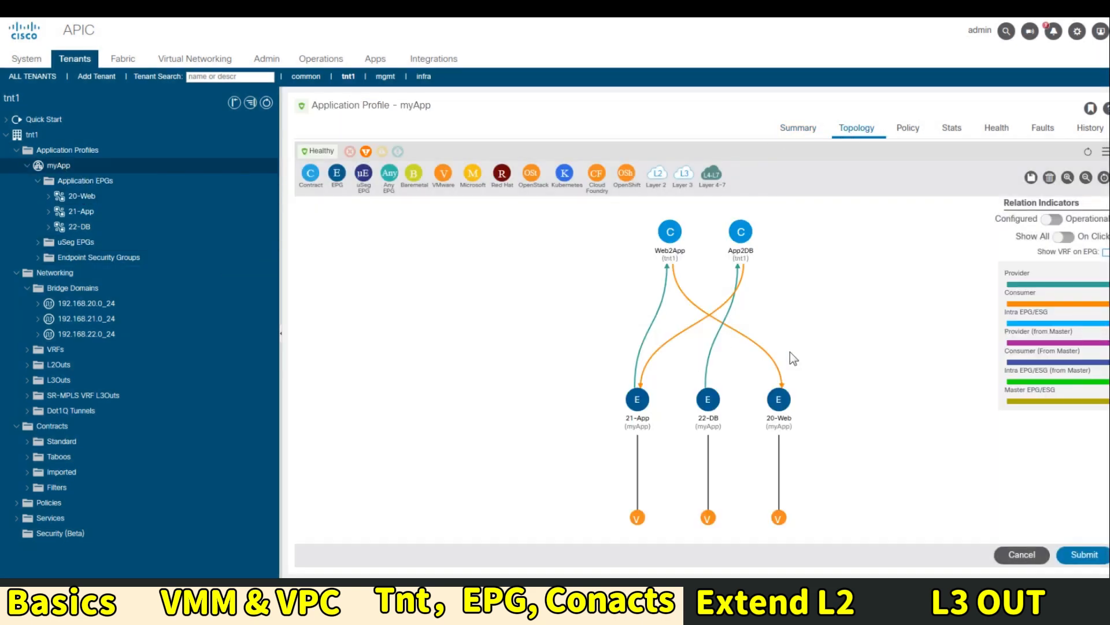
{"action": "left_click_drag", "start_coordinate": [670, 257], "coordinate": [648, 235]}
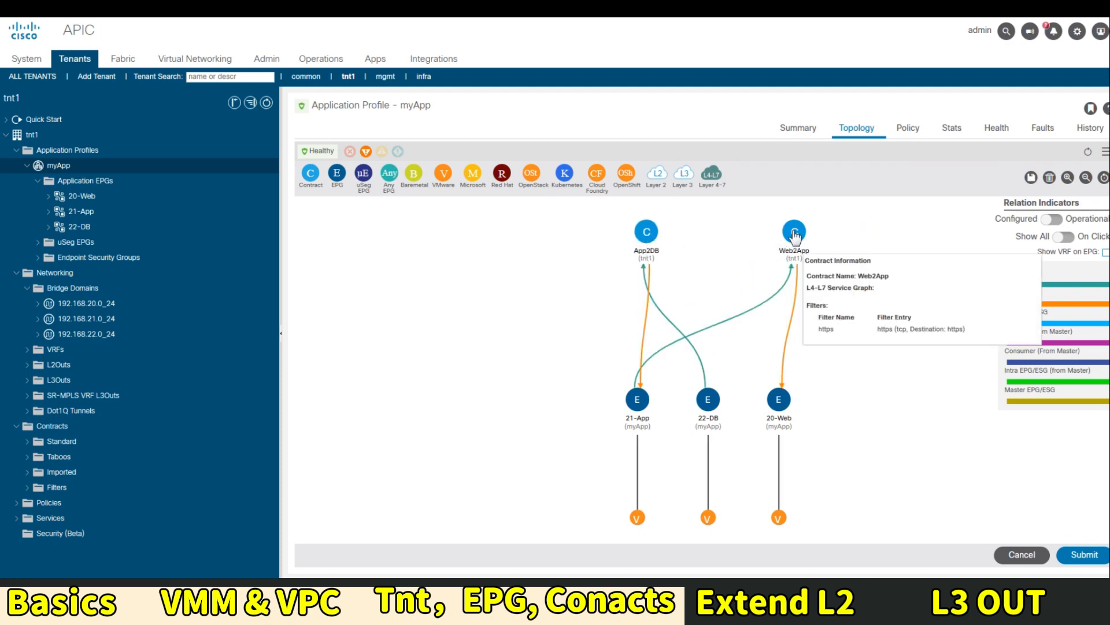
{"action": "left_click_drag", "start_coordinate": [795, 234], "coordinate": [751, 236]}
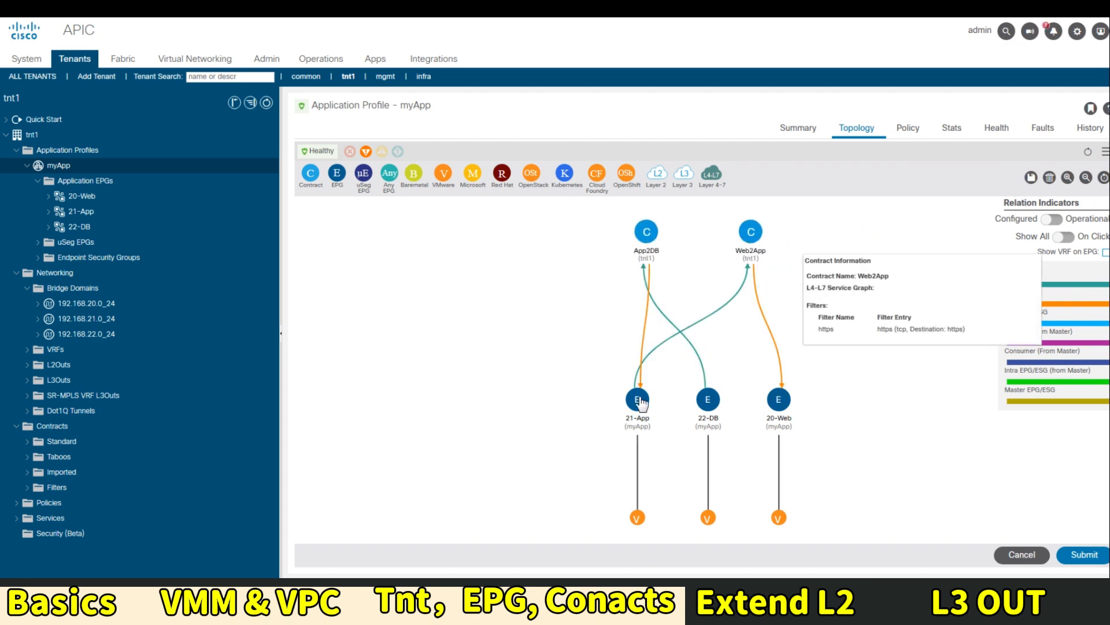
{"action": "left_click_drag", "start_coordinate": [636, 412], "coordinate": [638, 382]}
{"action": "left_click_drag", "start_coordinate": [740, 379], "coordinate": [706, 382]}
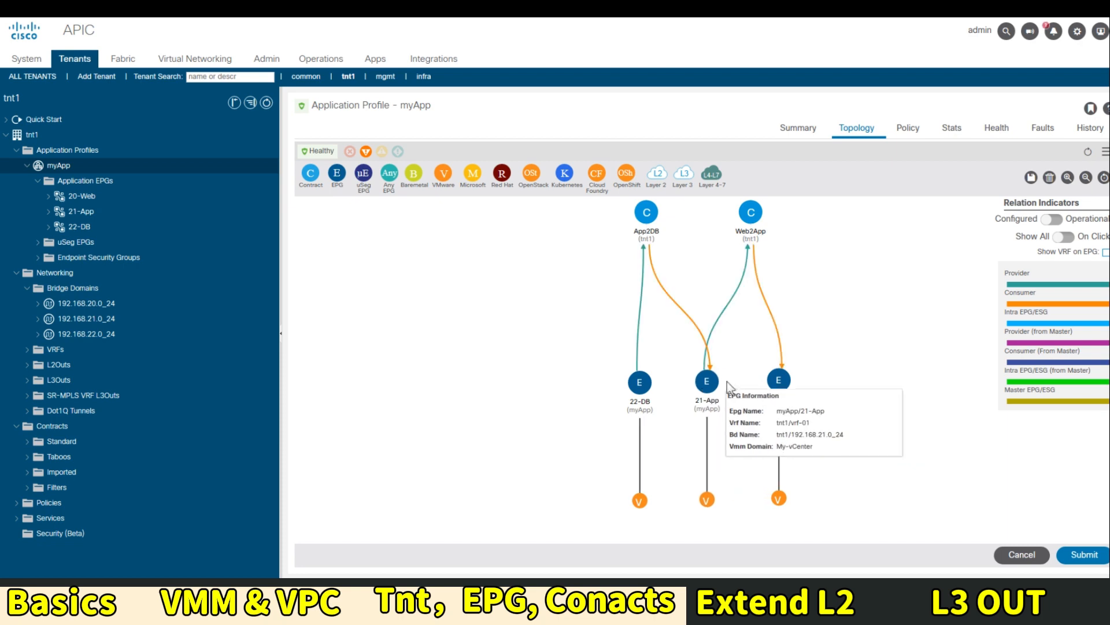
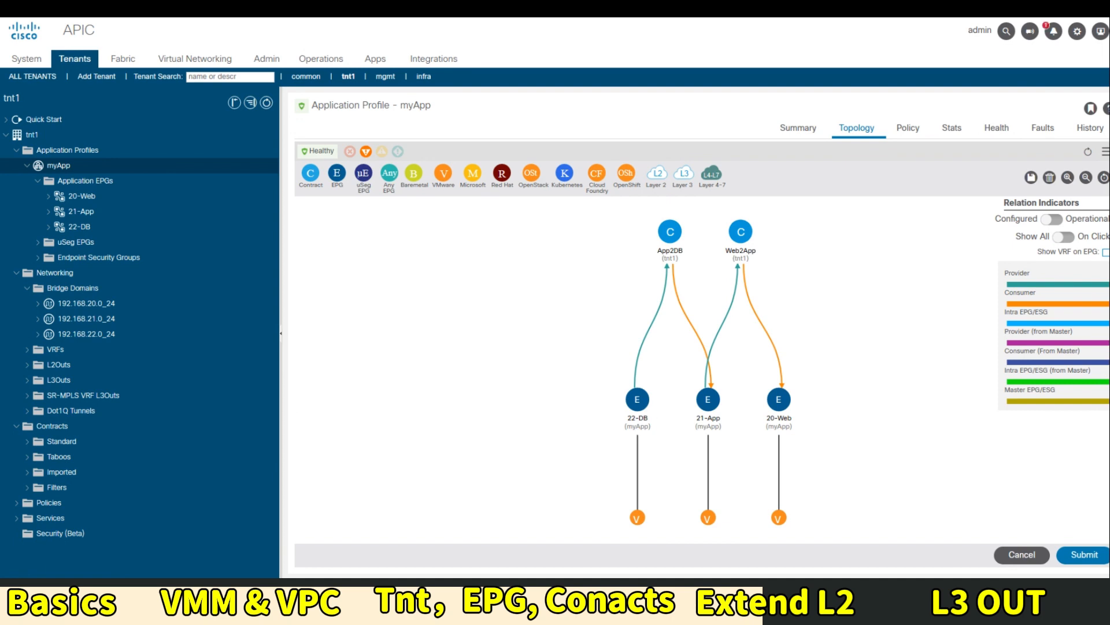
Switch from the tnt1 myApp topology to the Fabric Inventory overview
{"action": "left_click", "coordinate": [127, 67]}
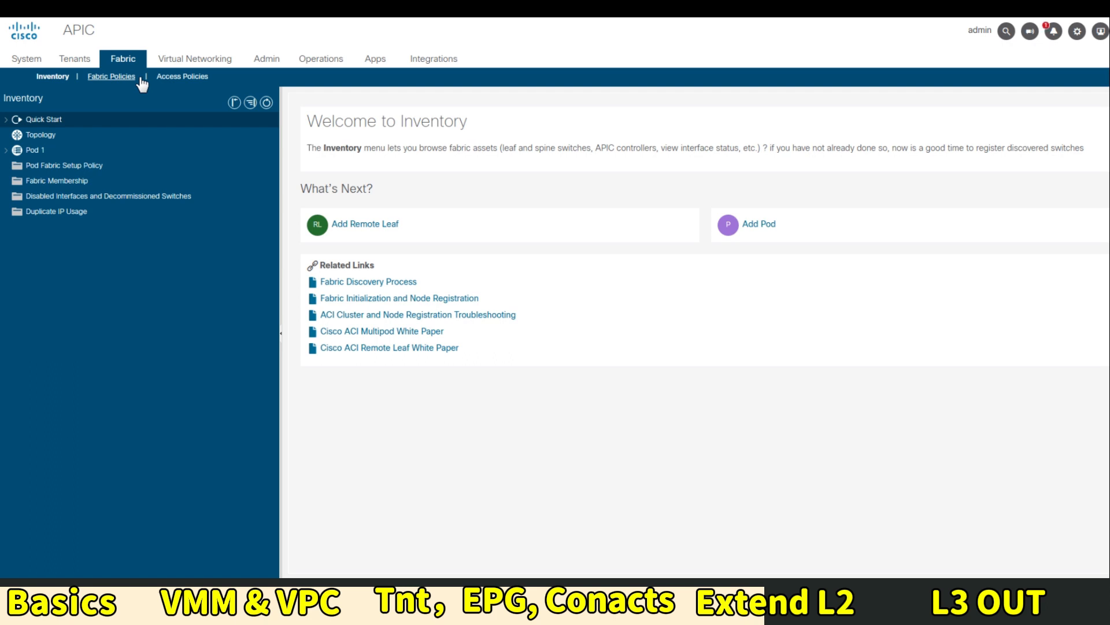
Under Access Policies, list the Physical Domains and bring up its creation menu
{"action": "left_click", "coordinate": [184, 76]}
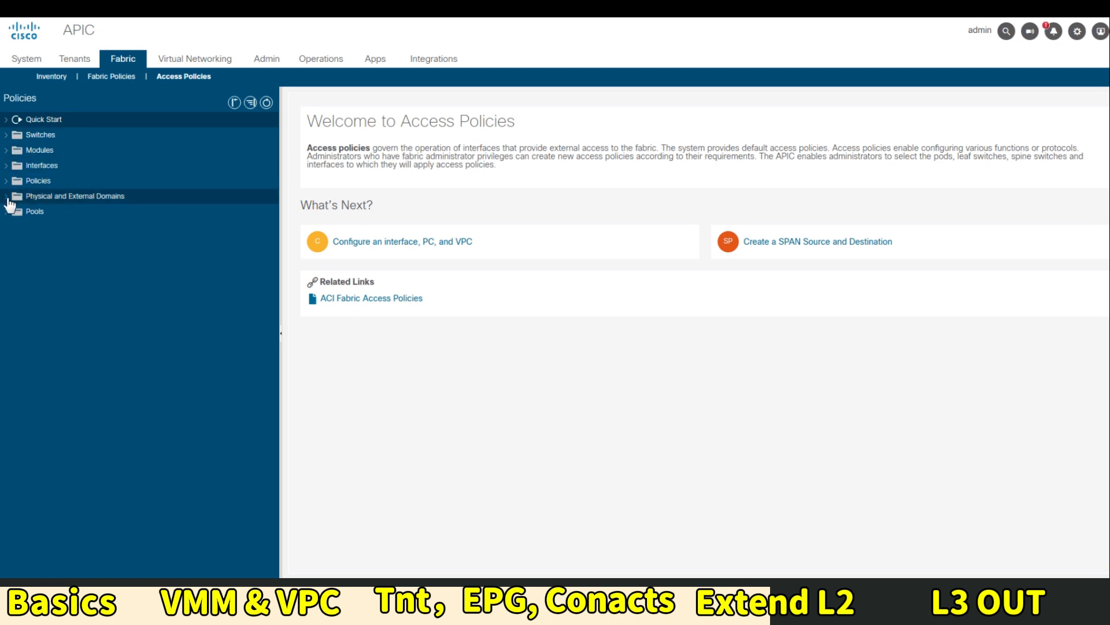
{"action": "left_click", "coordinate": [65, 200]}
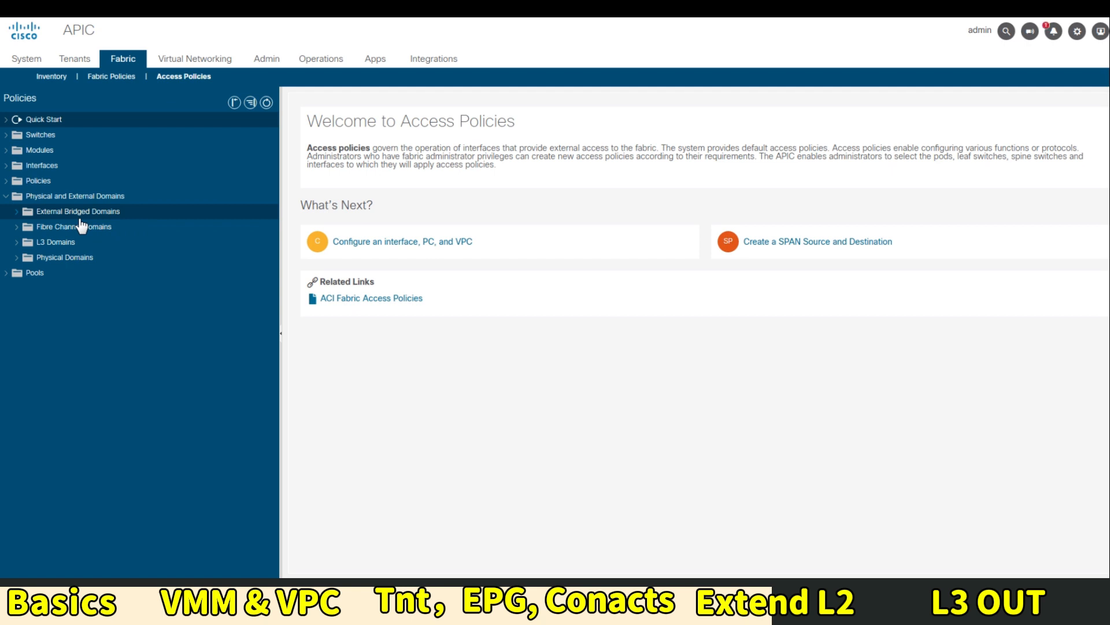
{"action": "left_click", "coordinate": [77, 260]}
{"action": "right_click", "coordinate": [77, 261]}
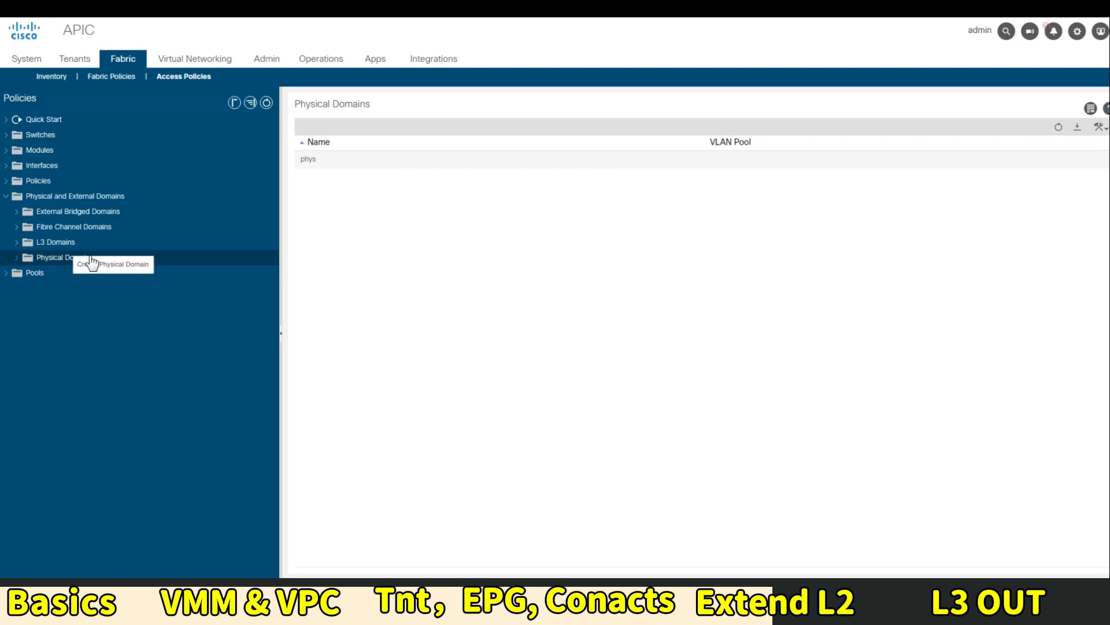
{"action": "left_click", "coordinate": [132, 264]}
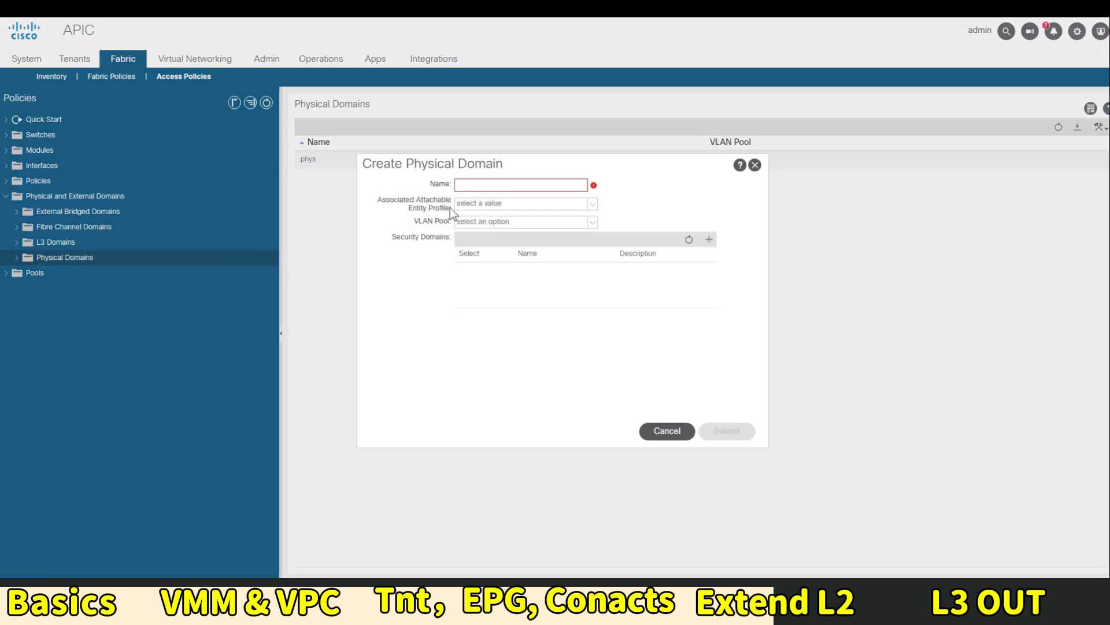
{"action": "left_click", "coordinate": [465, 186]}
{"action": "type", "text": "Lega"}
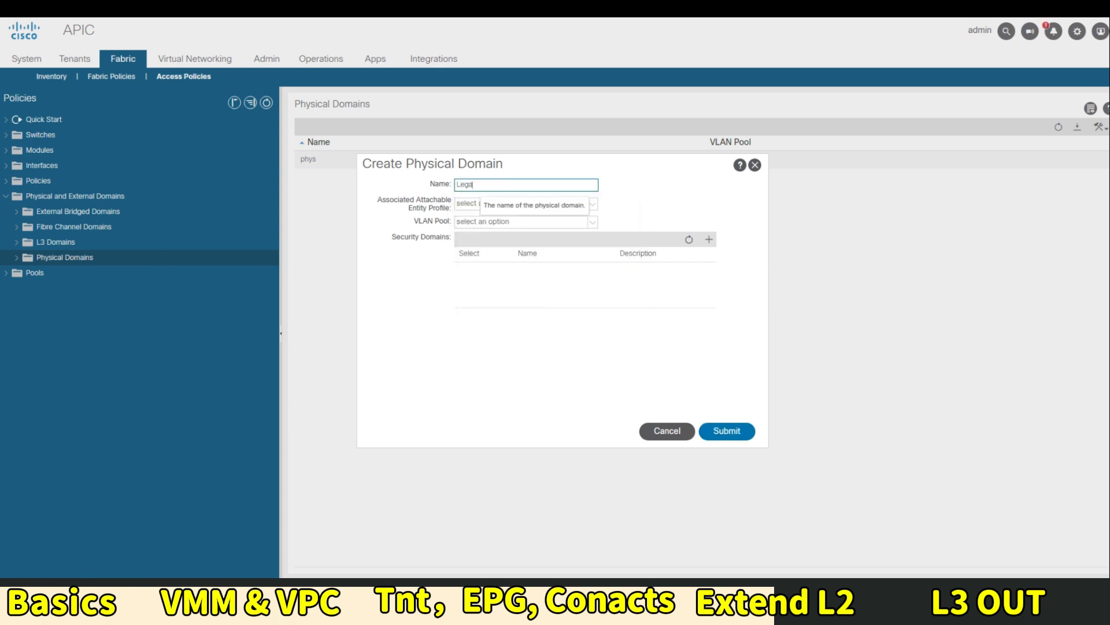
{"action": "type", "text": "cySwitch_PD"}
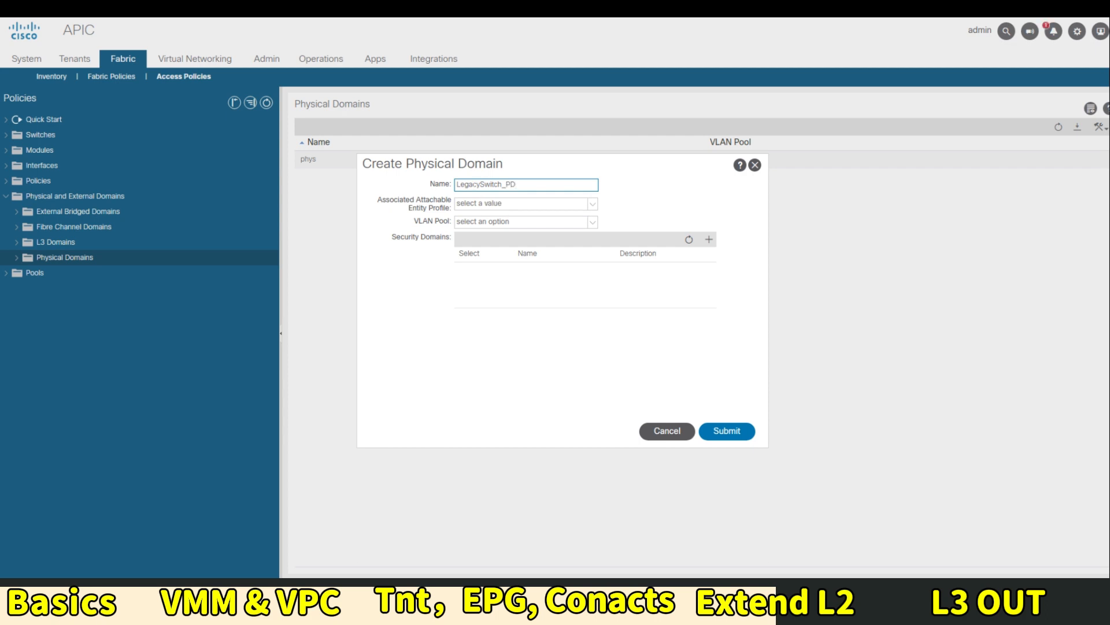
{"action": "left_click", "coordinate": [733, 433]}
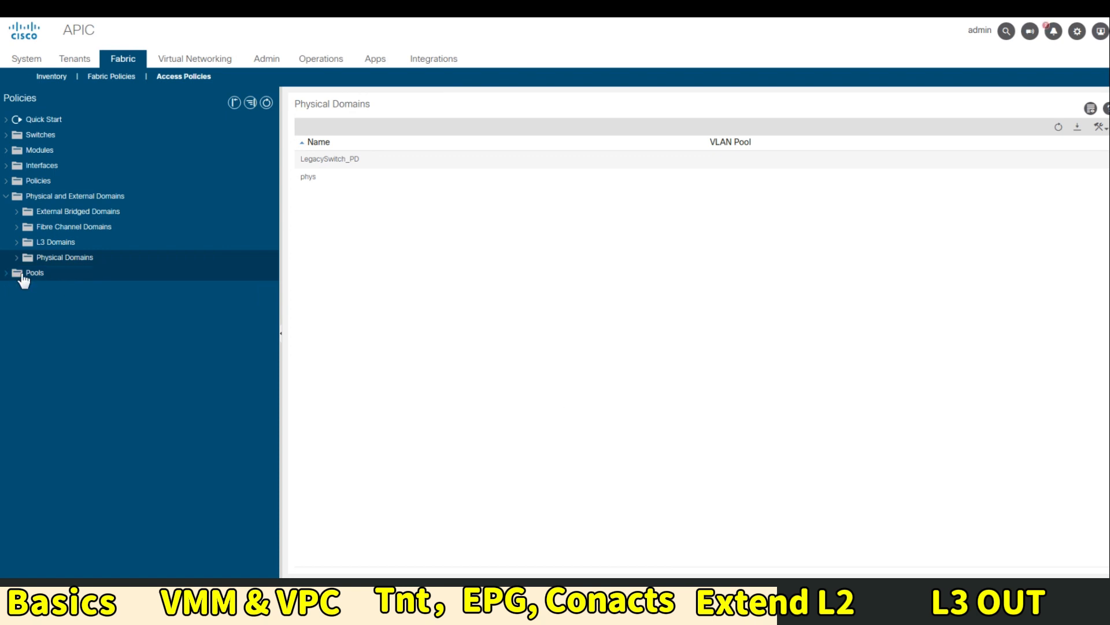
{"action": "left_click", "coordinate": [16, 257]}
{"action": "right_click", "coordinate": [99, 279]}
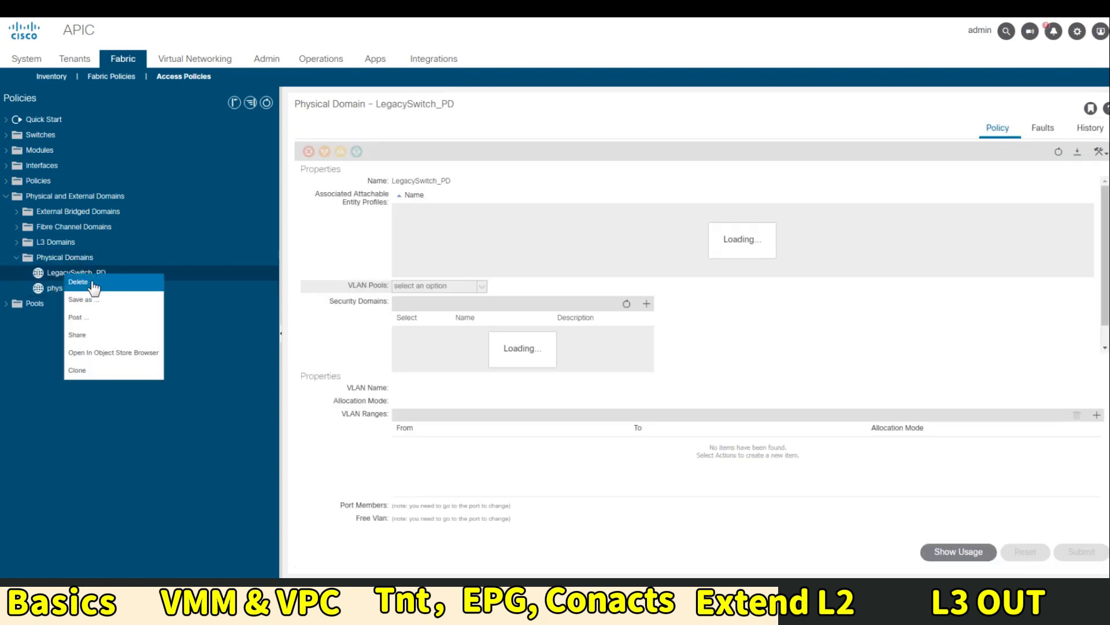
{"action": "left_click", "coordinate": [98, 281]}
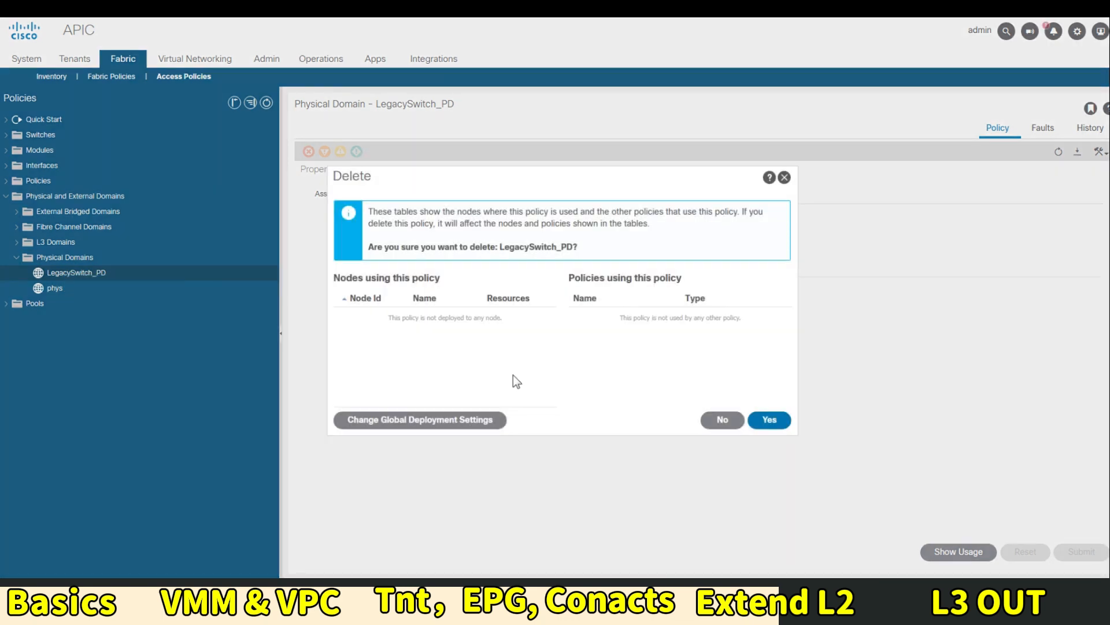
{"action": "left_click", "coordinate": [773, 418]}
{"action": "right_click", "coordinate": [51, 260]}
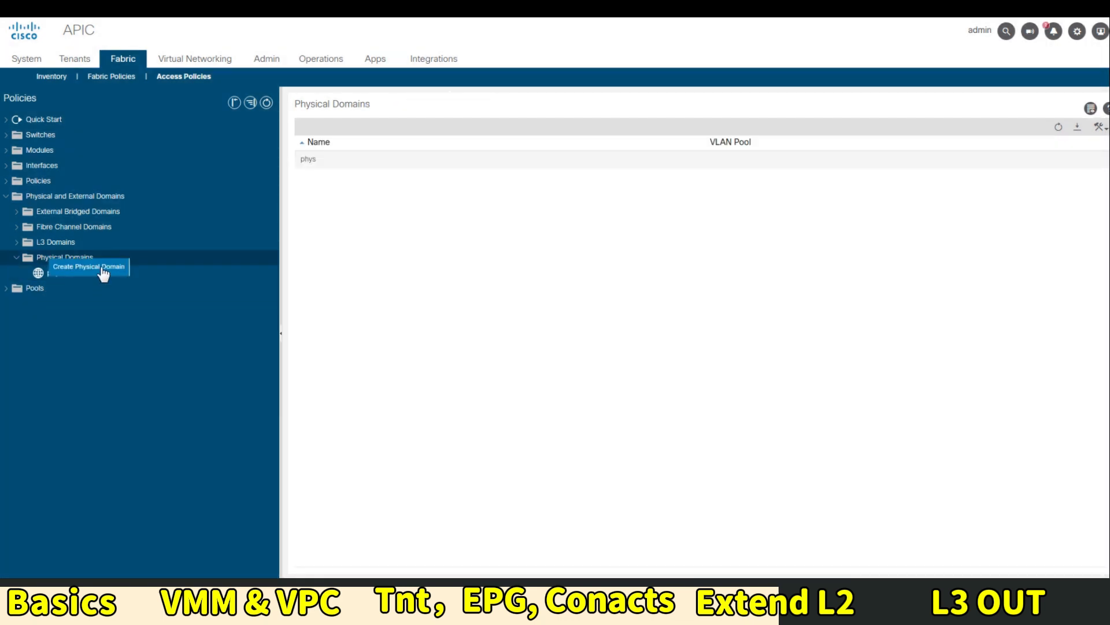
{"action": "left_click", "coordinate": [151, 257]}
Name the physical domain LegacySwitch_PD and start a new attachable entity profile
{"action": "left_click", "coordinate": [521, 184]}
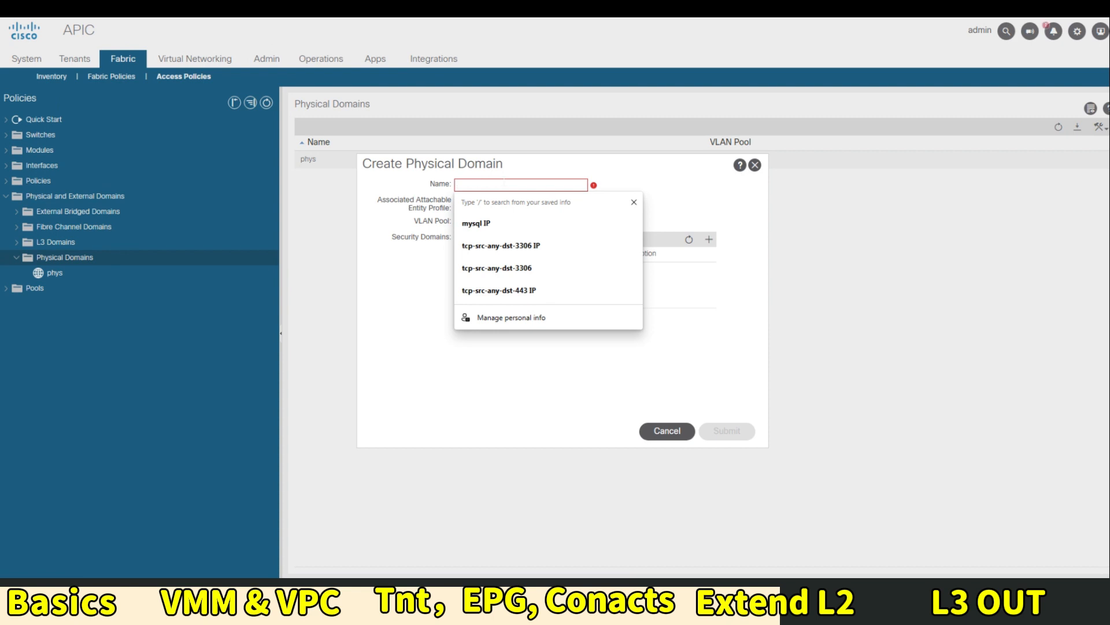
{"action": "type", "text": "LegacySwitch"}
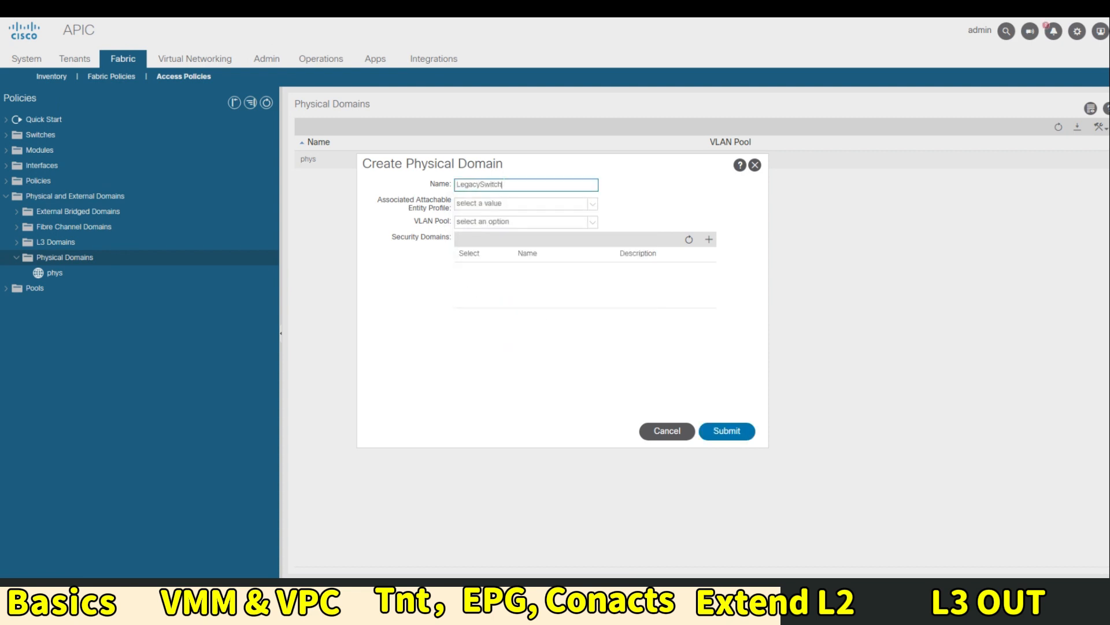
{"action": "type", "text": "_PD"}
{"action": "left_click", "coordinate": [520, 204]}
{"action": "left_click", "coordinate": [509, 287]}
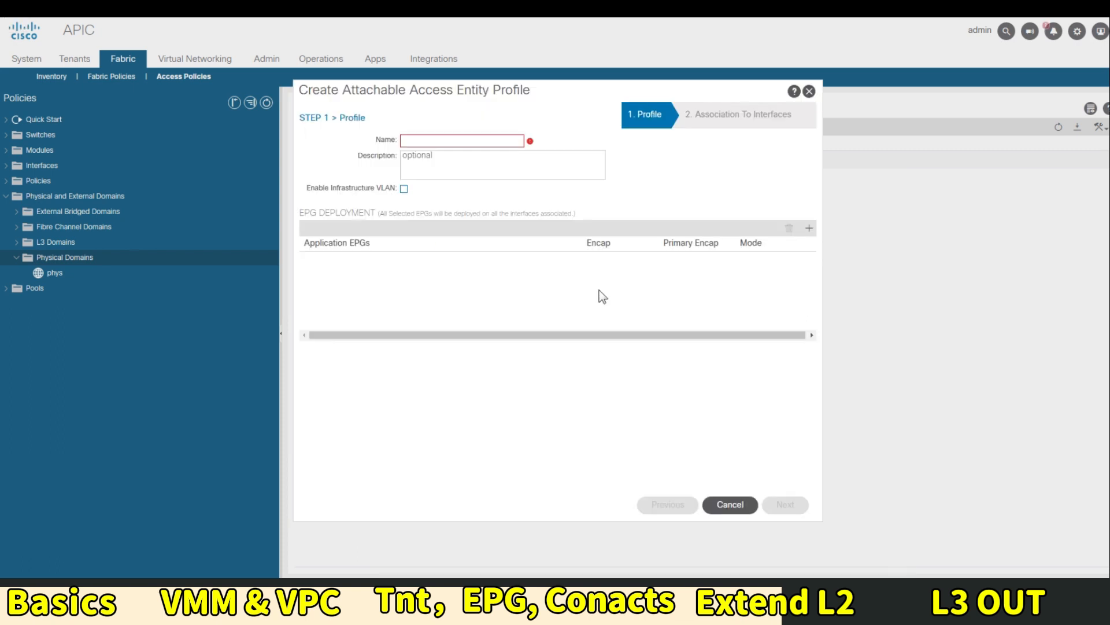
Create the LegacyAEP attachable entity profile, fixing the name and description typos
{"action": "left_click", "coordinate": [412, 140]}
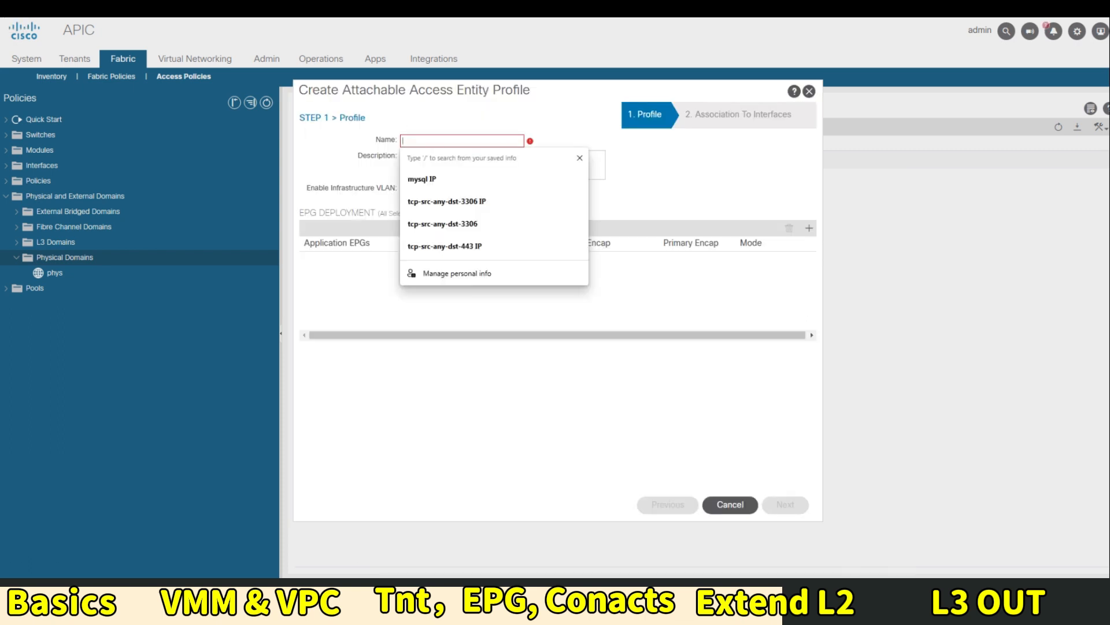
{"action": "type", "text": "Legacy"}
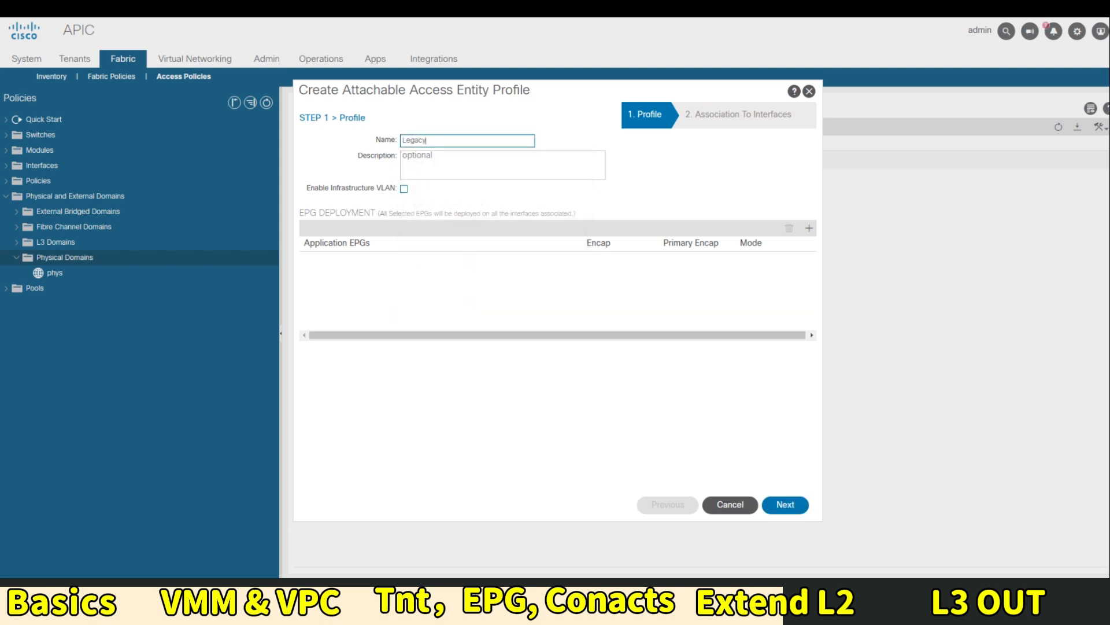
{"action": "type", "text": "AEp"}
{"action": "key", "text": "Tab"}
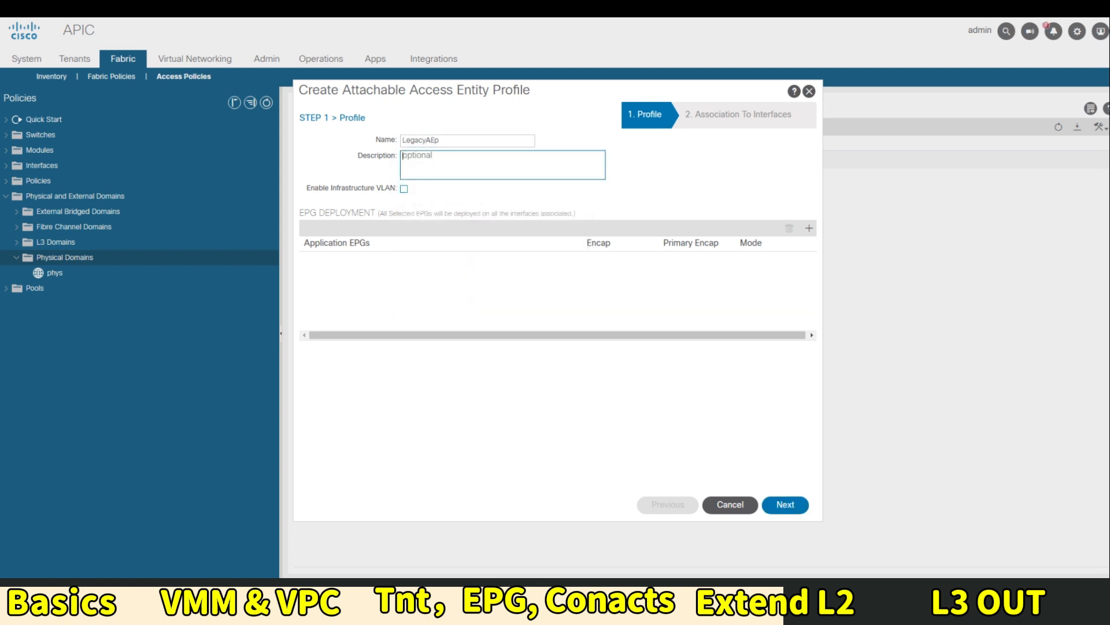
{"action": "type", "text": "P"}
{"action": "left_click", "coordinate": [435, 140]}
{"action": "key", "text": "BackSpace"}
{"action": "key", "text": "Tab"}
{"action": "key", "text": "BackSpace"}
{"action": "left_click", "coordinate": [788, 507]}
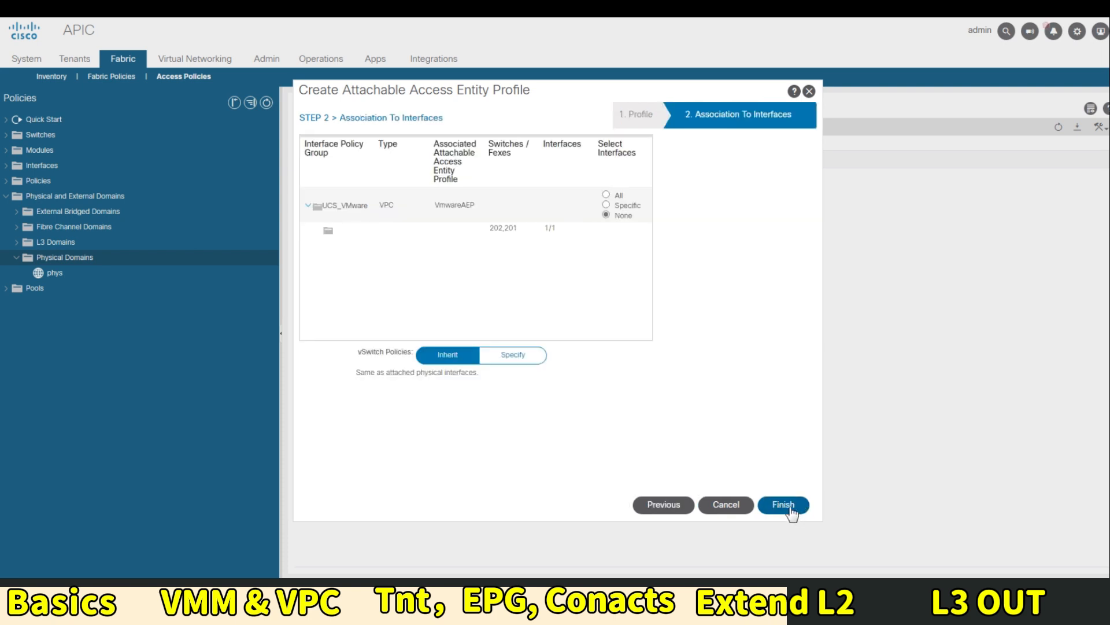
{"action": "left_click", "coordinate": [789, 507]}
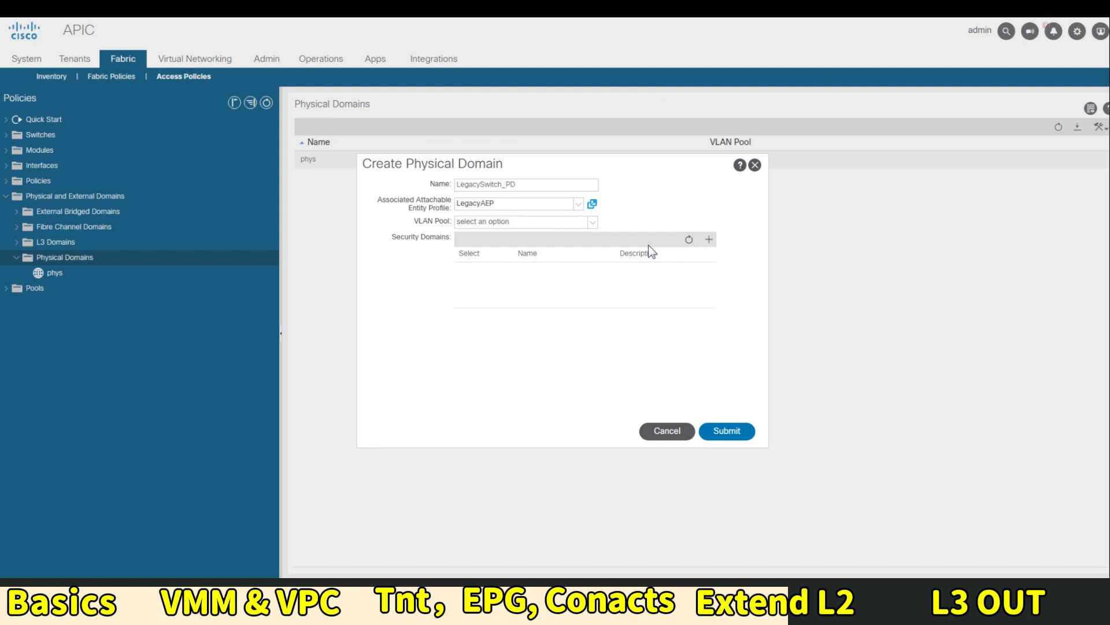
Start a new VLAN pool named LegacyVLANPool with static allocation
{"action": "left_click", "coordinate": [593, 222]}
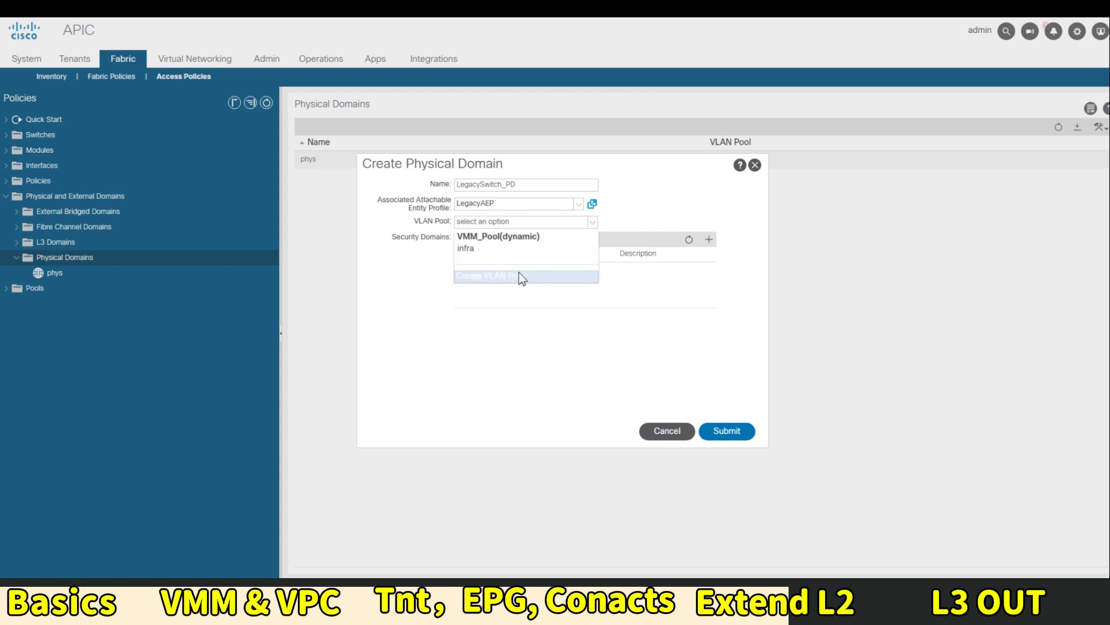
{"action": "left_click", "coordinate": [519, 276]}
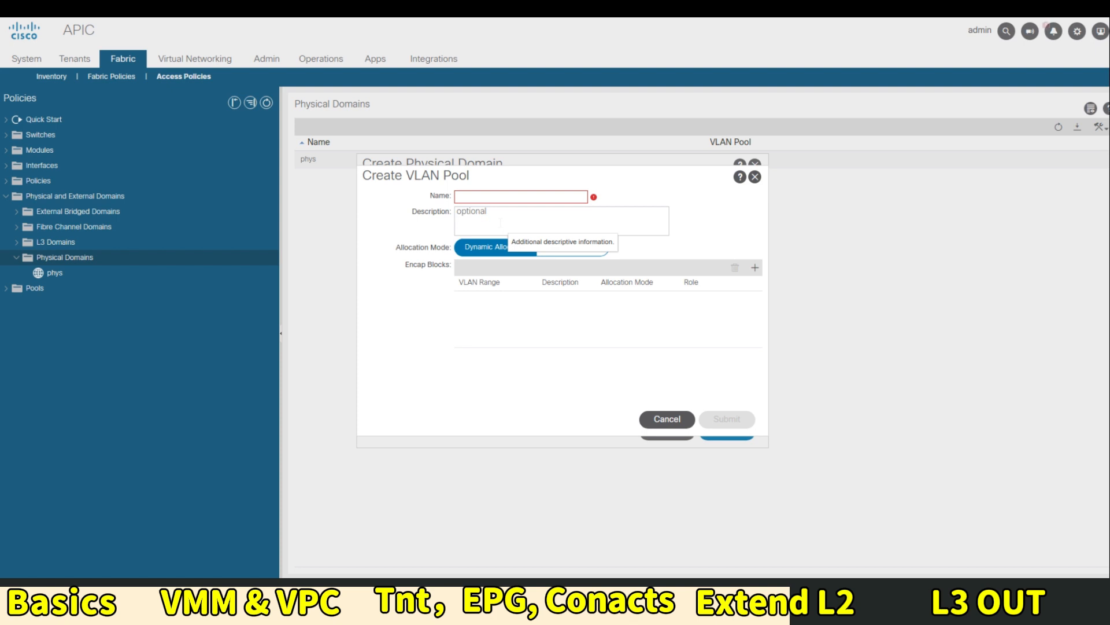
{"action": "left_click", "coordinate": [498, 197]}
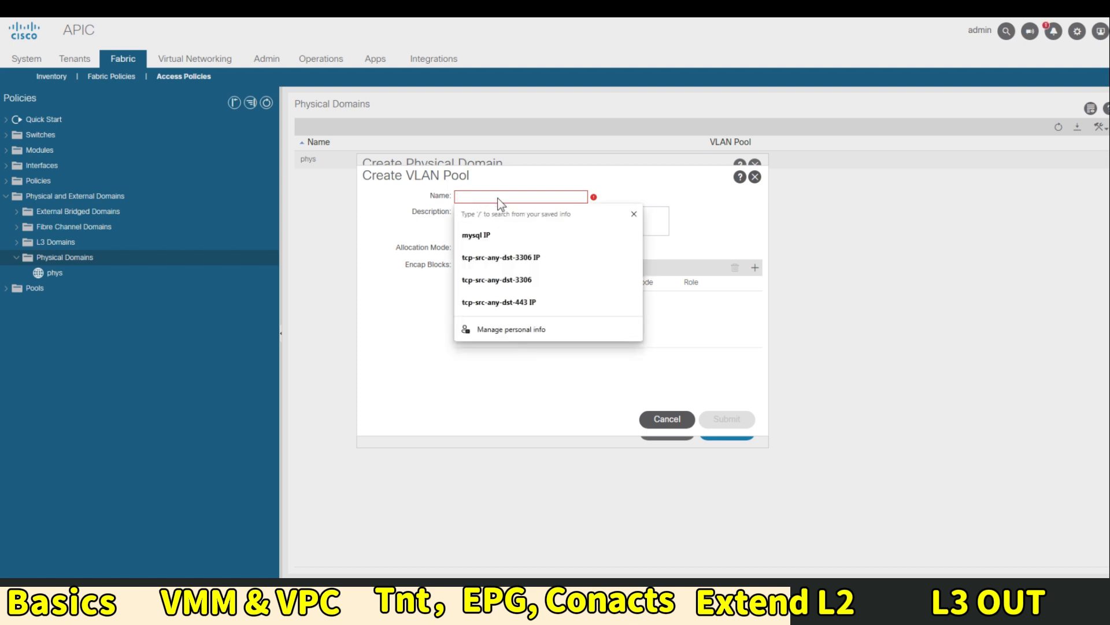
{"action": "type", "text": "Legacy"}
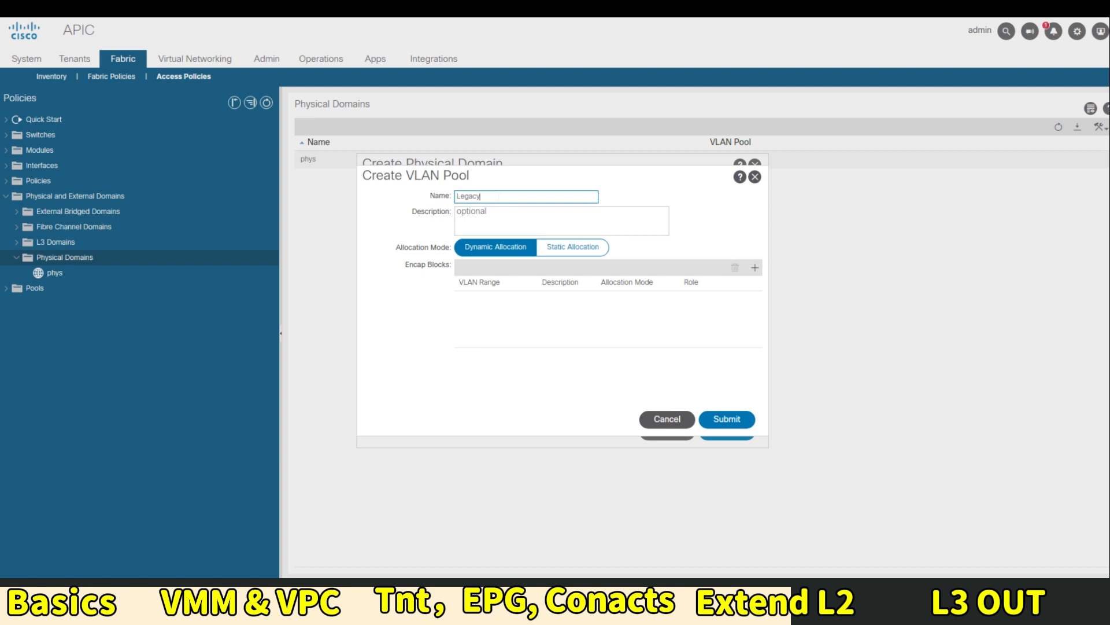
{"action": "type", "text": "VLANPool"}
{"action": "left_click", "coordinate": [576, 249]}
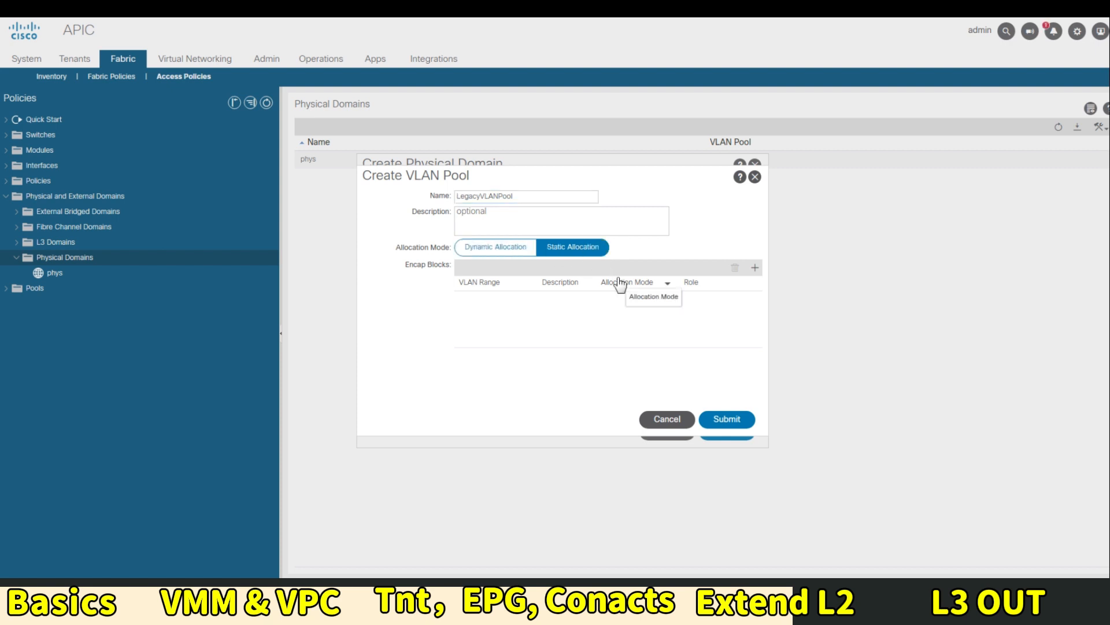
Add a static encap block for VLAN 10 to 10 and submit the pool
{"action": "left_click", "coordinate": [755, 267]}
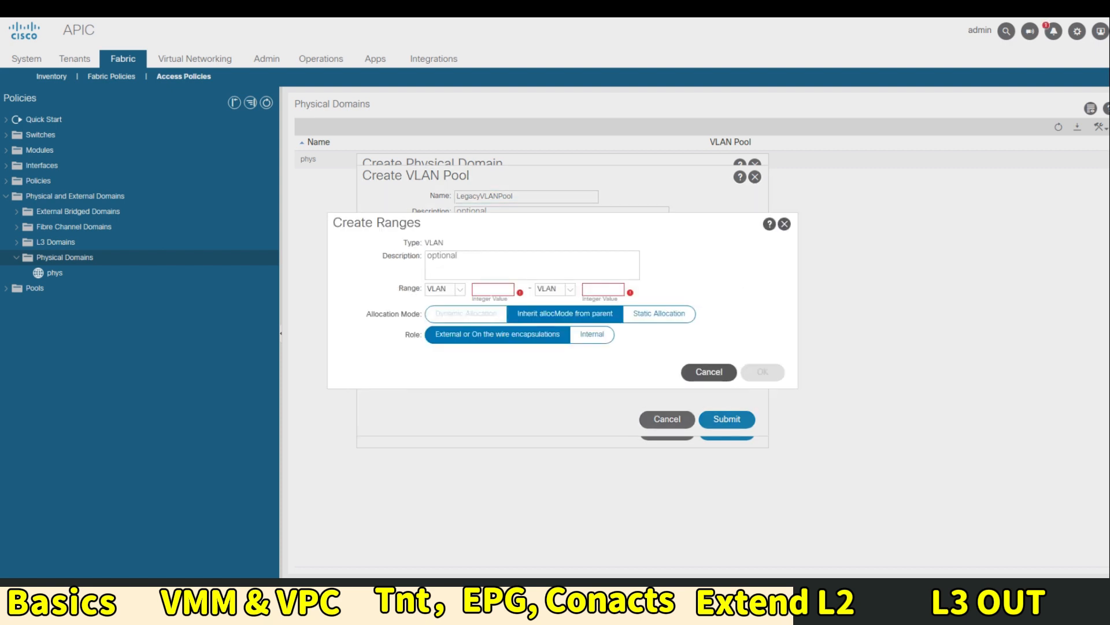
{"action": "type", "text": "10"}
{"action": "key", "text": "Tab"}
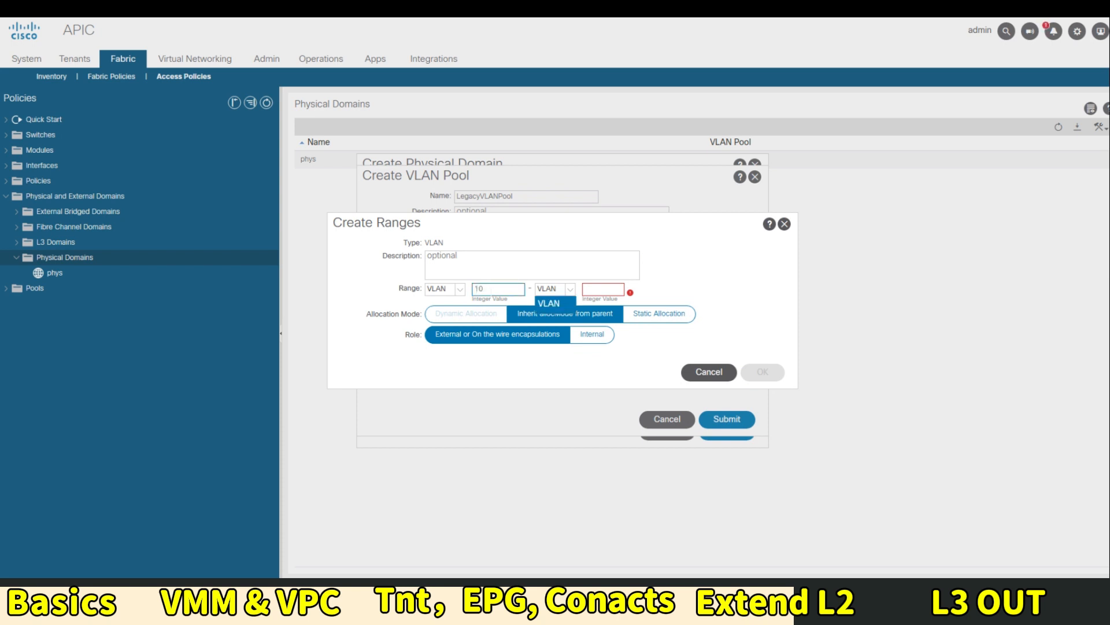
{"action": "key", "text": "Tab"}
{"action": "type", "text": "10"}
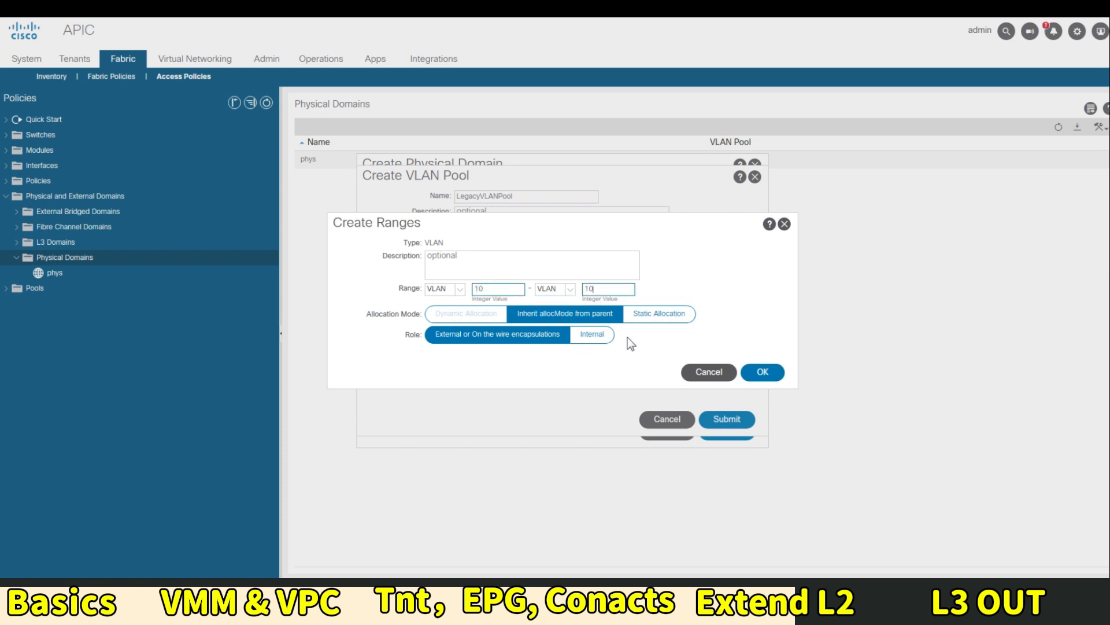
{"action": "left_click", "coordinate": [647, 313]}
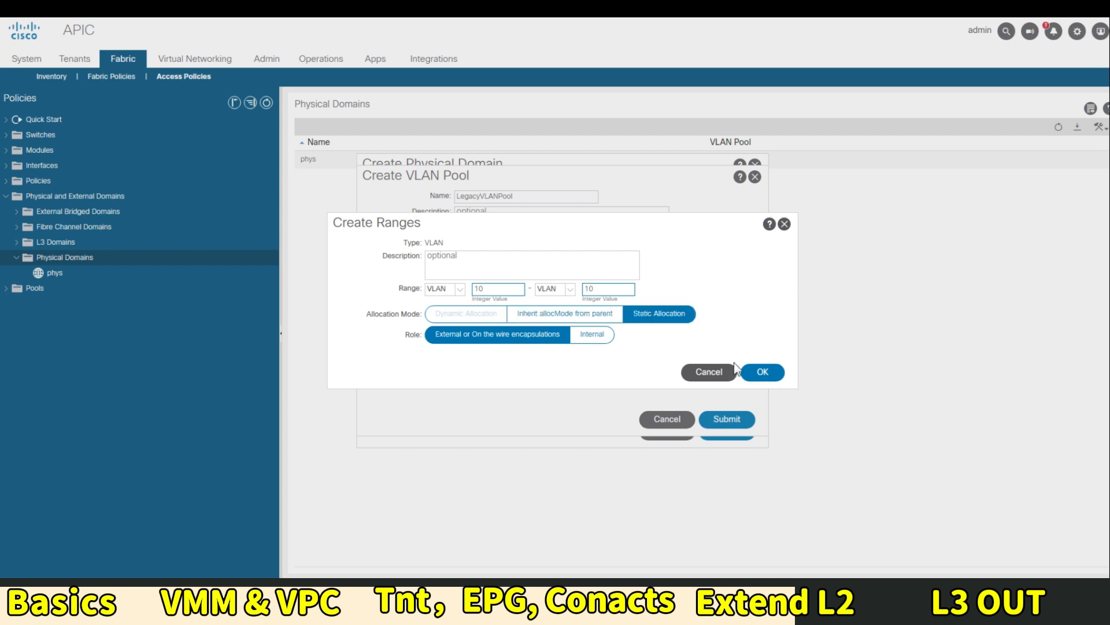
{"action": "left_click", "coordinate": [762, 373]}
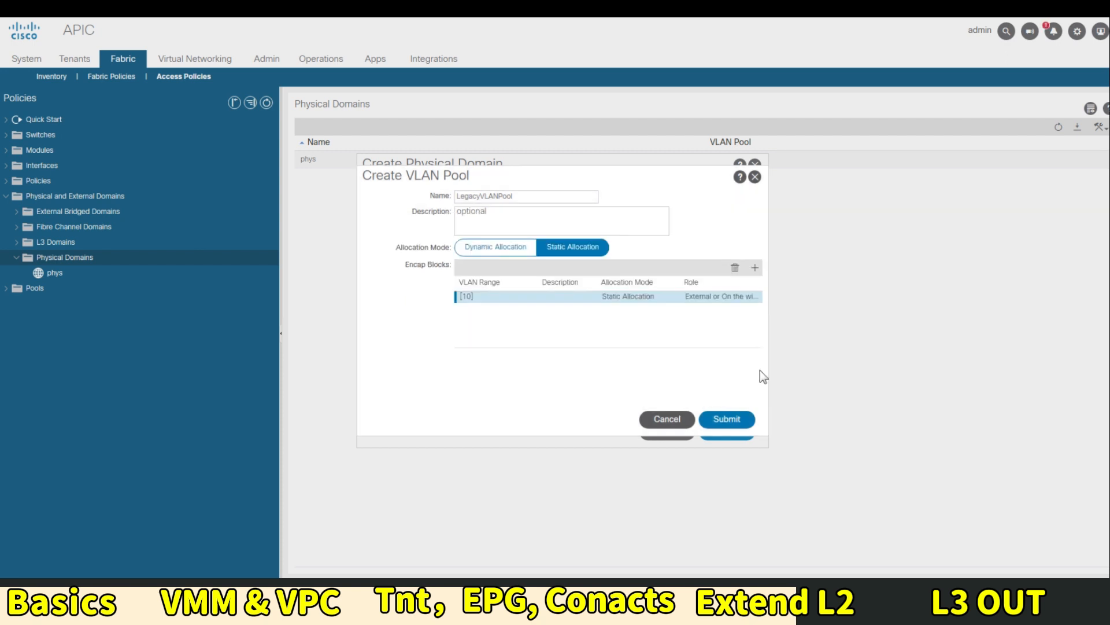
{"action": "left_click", "coordinate": [730, 417]}
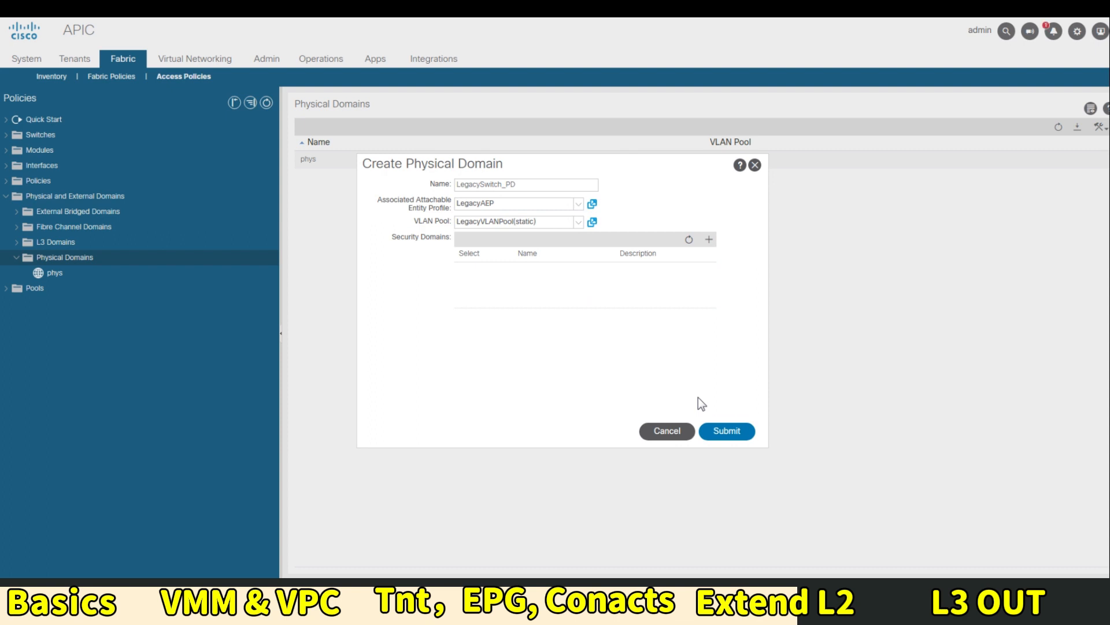
Submit the LegacySwitch_PD domain, then review it and the VLAN pools list
{"action": "left_click", "coordinate": [749, 435]}
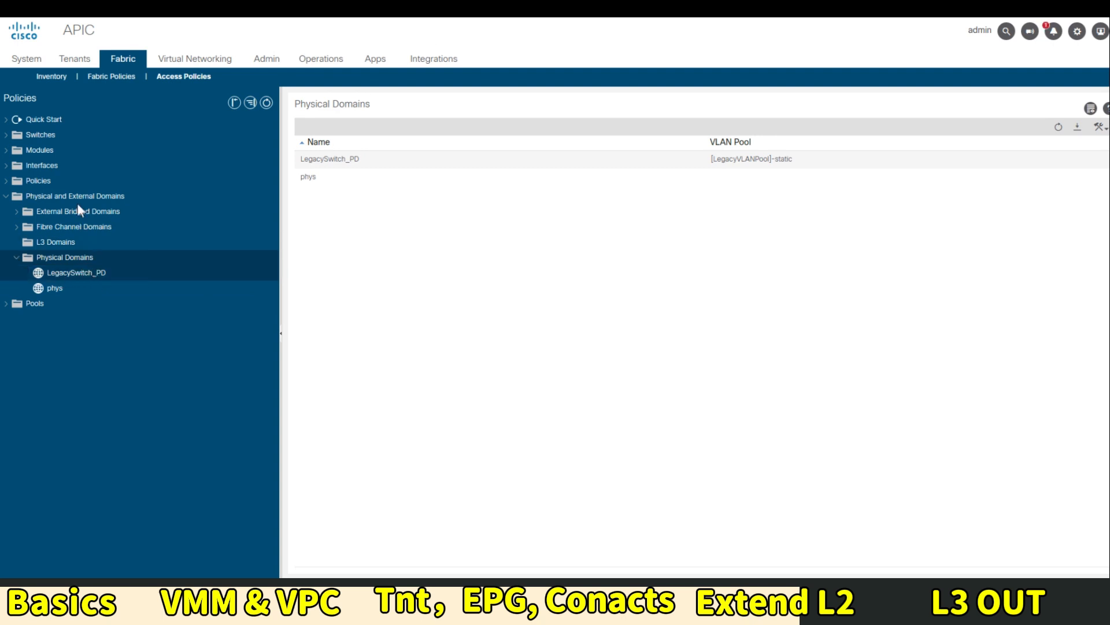
{"action": "left_click", "coordinate": [72, 271]}
{"action": "left_click", "coordinate": [7, 304]}
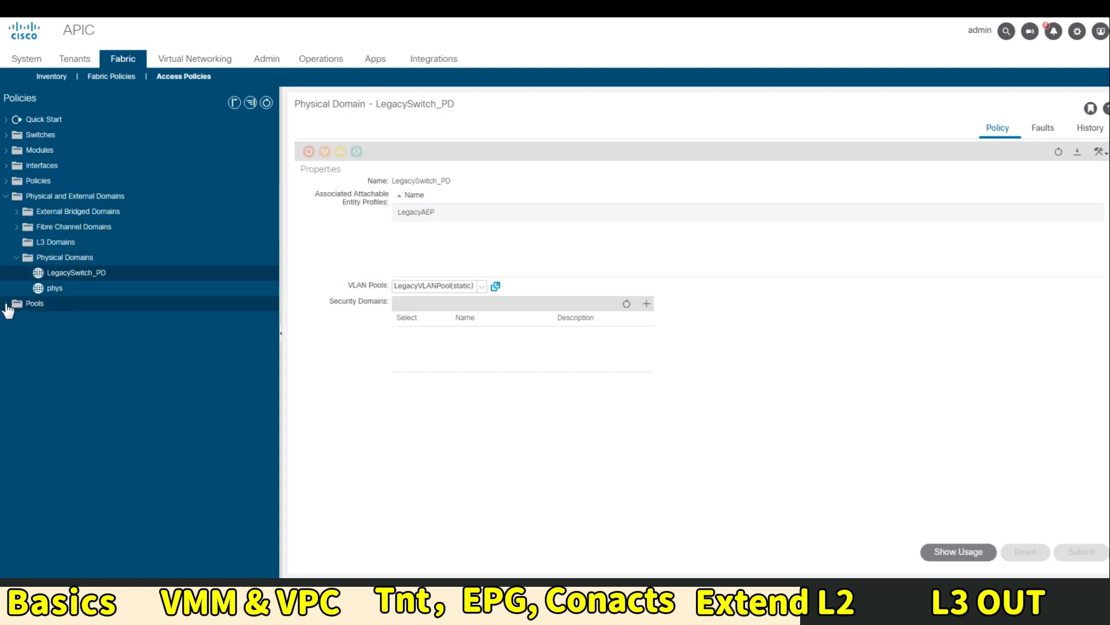
{"action": "left_click", "coordinate": [46, 318]}
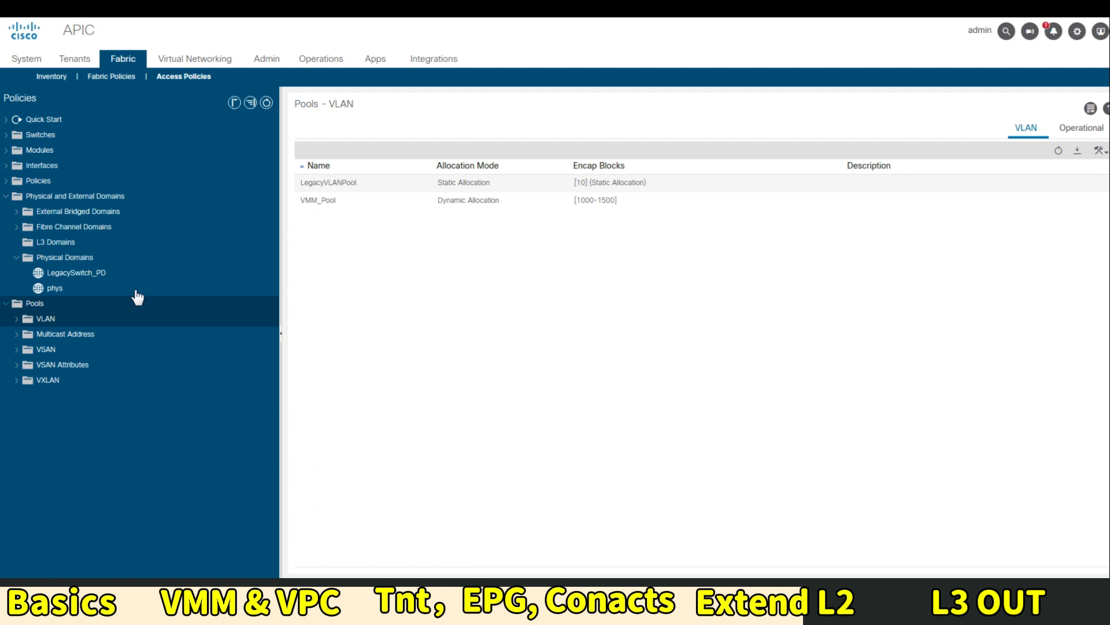
Show the Leaf Access Port policy groups under Interfaces > Leaf Interfaces > Policy Groups
{"action": "left_click", "coordinate": [7, 166]}
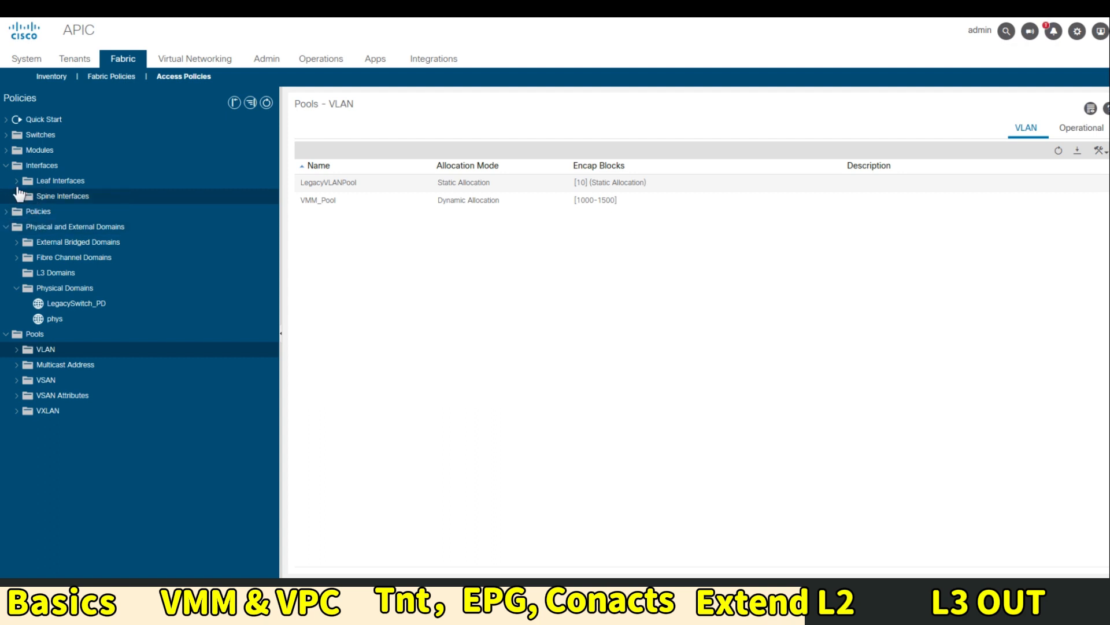
{"action": "left_click", "coordinate": [17, 180]}
{"action": "left_click", "coordinate": [26, 211]}
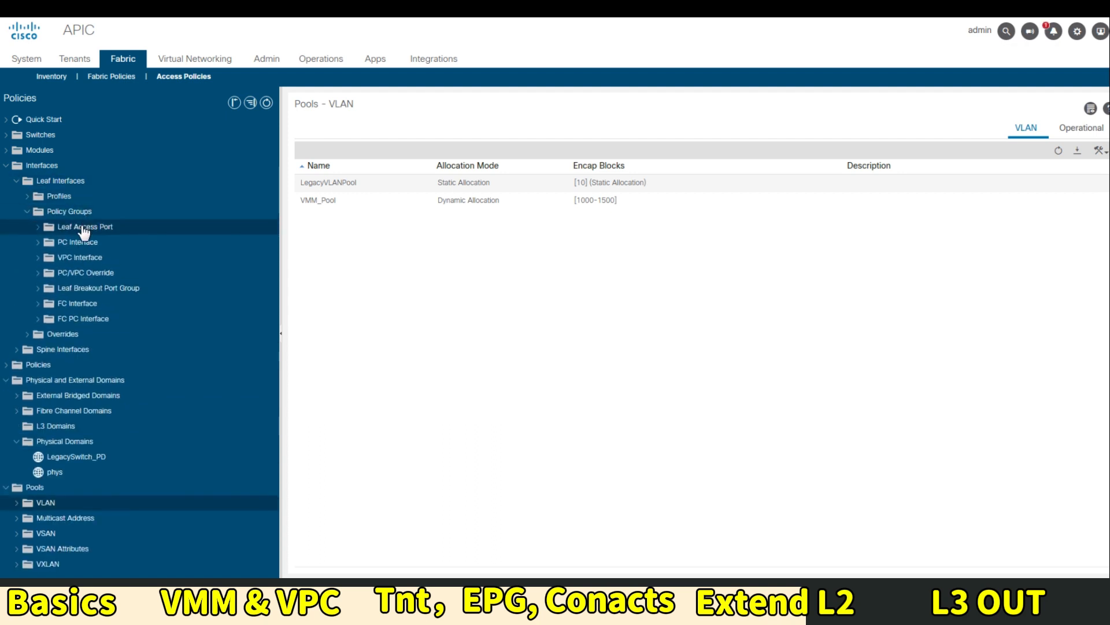
{"action": "left_click", "coordinate": [84, 229]}
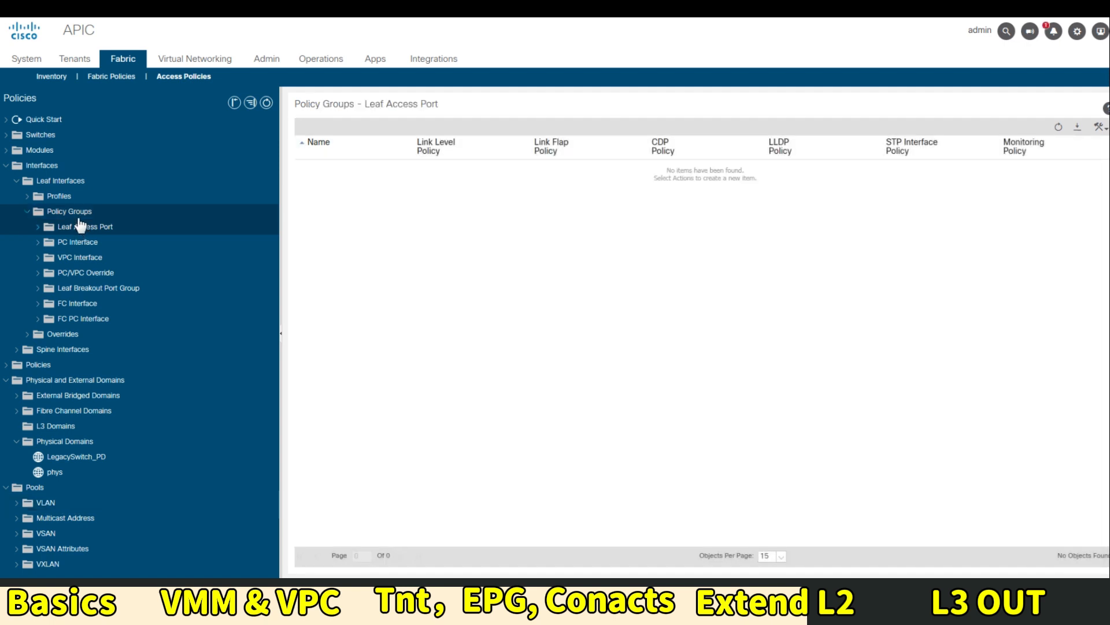
Create the Leaf Access Port policy group LegacySwitch_PG using LegacyAEP, then verify it's listed
{"action": "right_click", "coordinate": [81, 227]}
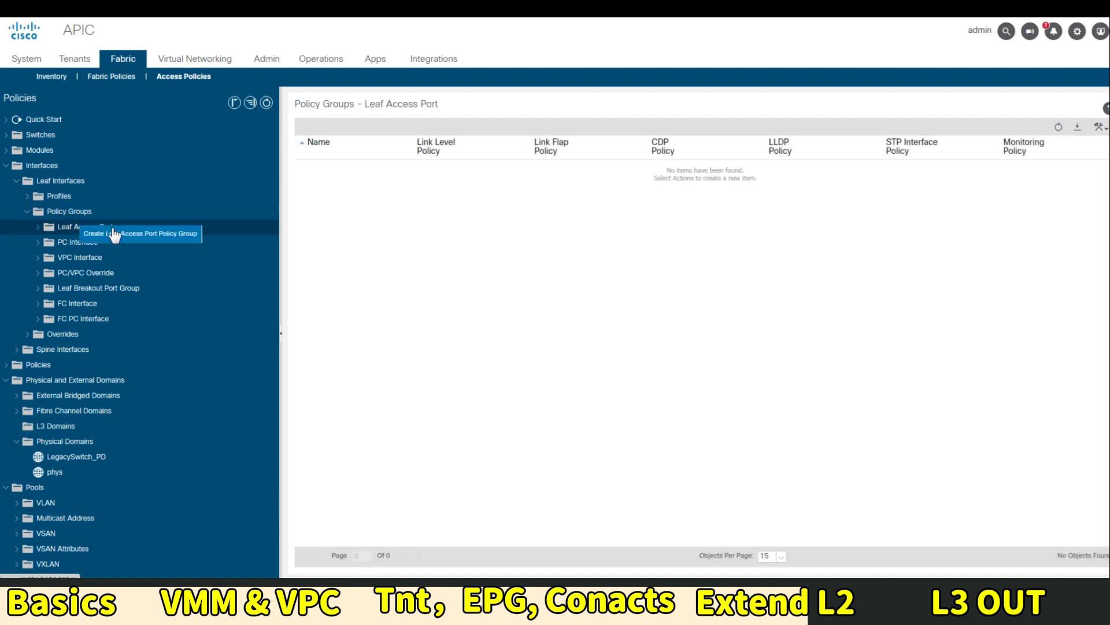
{"action": "left_click", "coordinate": [155, 234]}
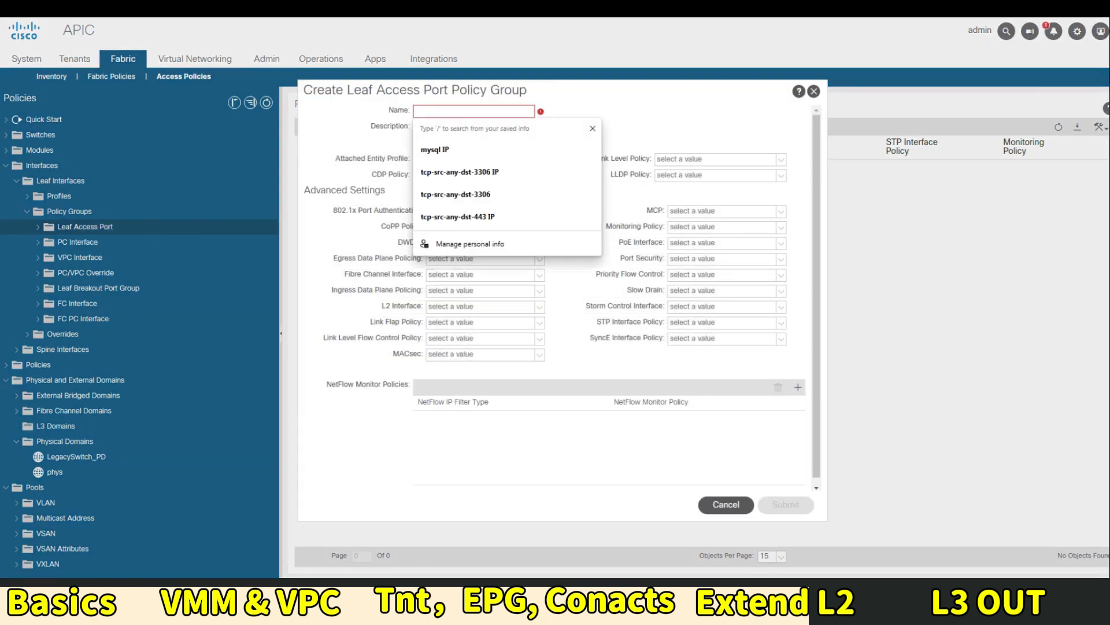
{"action": "type", "text": "Leag"}
{"action": "key", "text": "BackSpace"}
{"action": "key", "text": "BackSpace"}
{"action": "type", "text": "ga"}
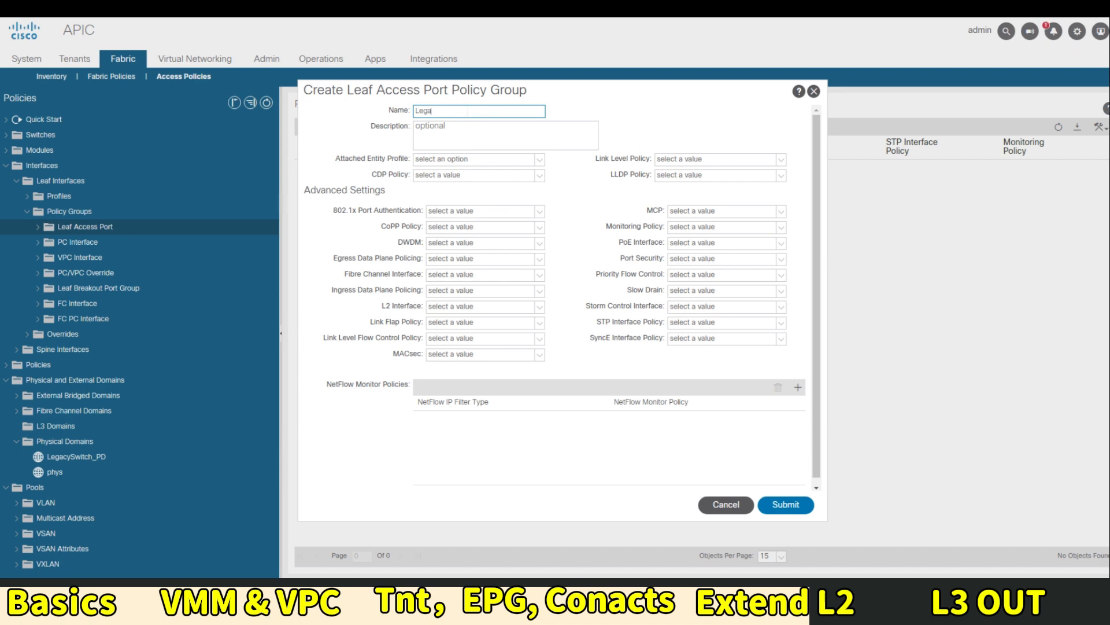
{"action": "type", "text": "cySwitch_PG"}
{"action": "key", "text": "Tab"}
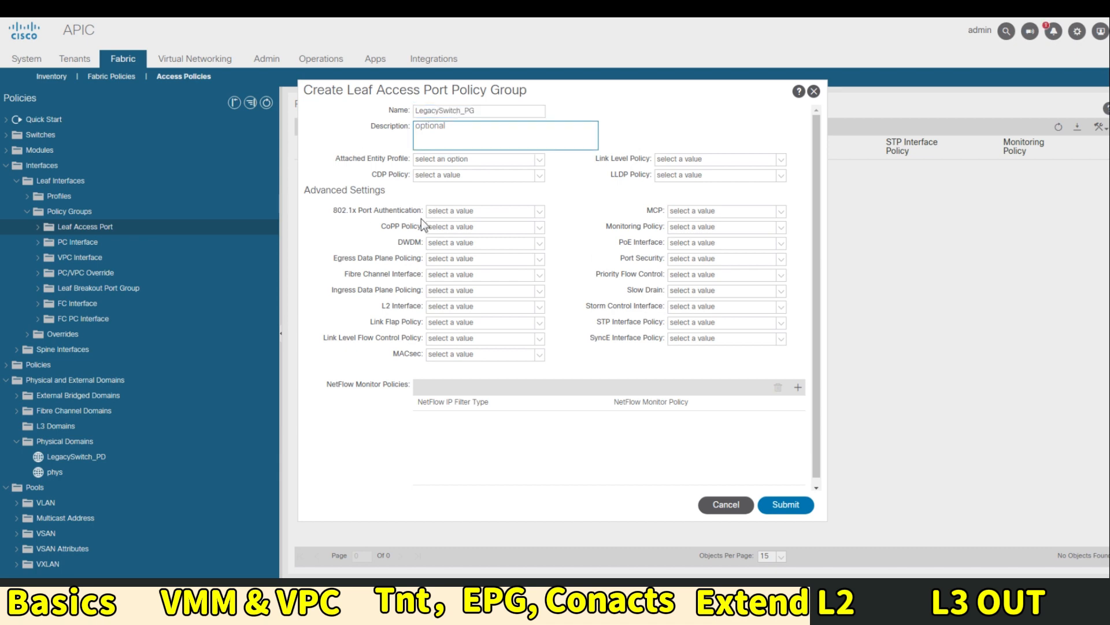
{"action": "key", "text": "Tab"}
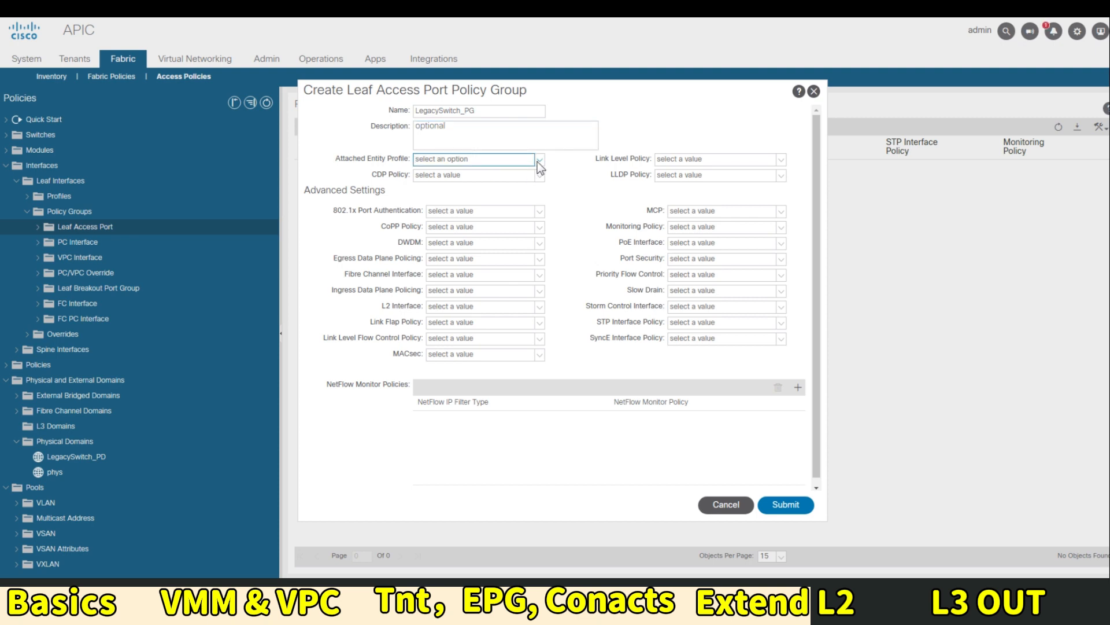
{"action": "left_click", "coordinate": [537, 162]}
{"action": "left_click", "coordinate": [464, 174]}
{"action": "left_click", "coordinate": [775, 505]}
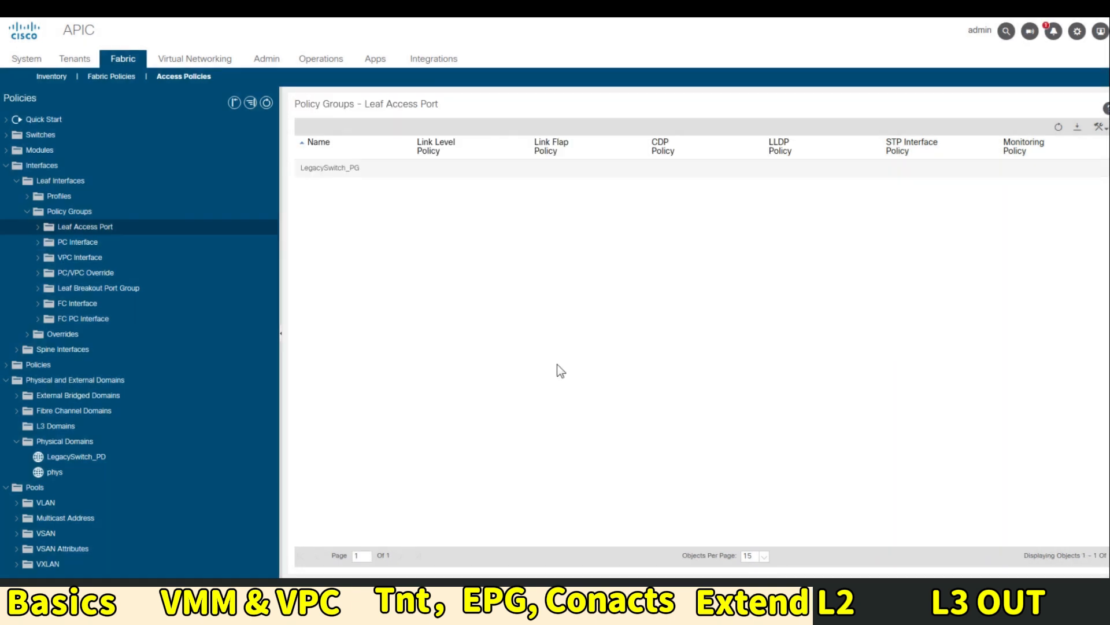
{"action": "left_click", "coordinate": [38, 228]}
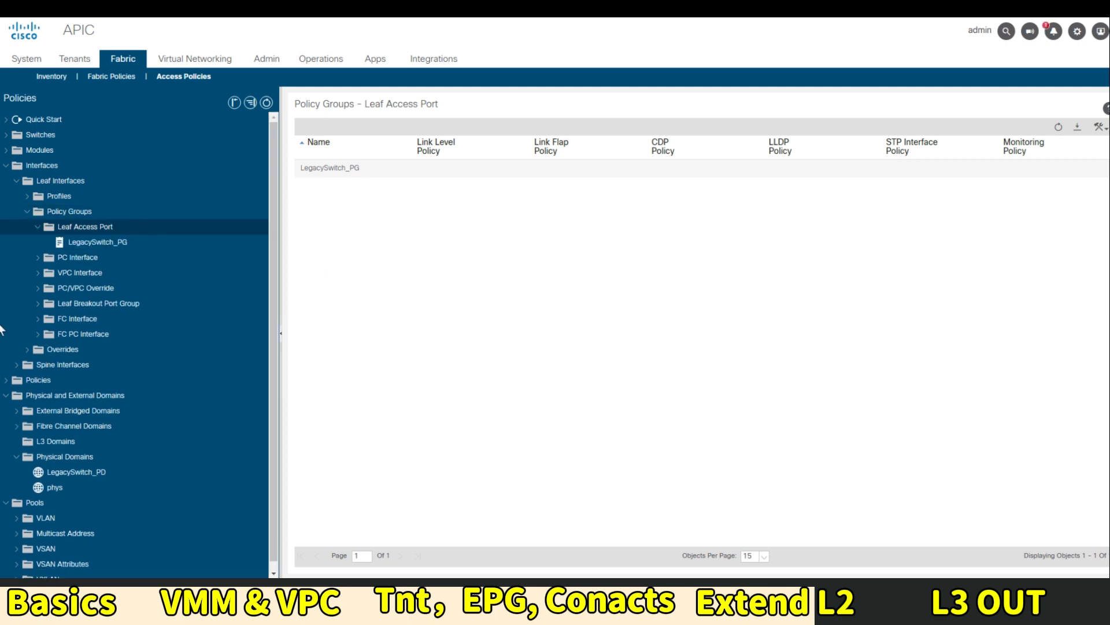
{"action": "left_click", "coordinate": [8, 119]}
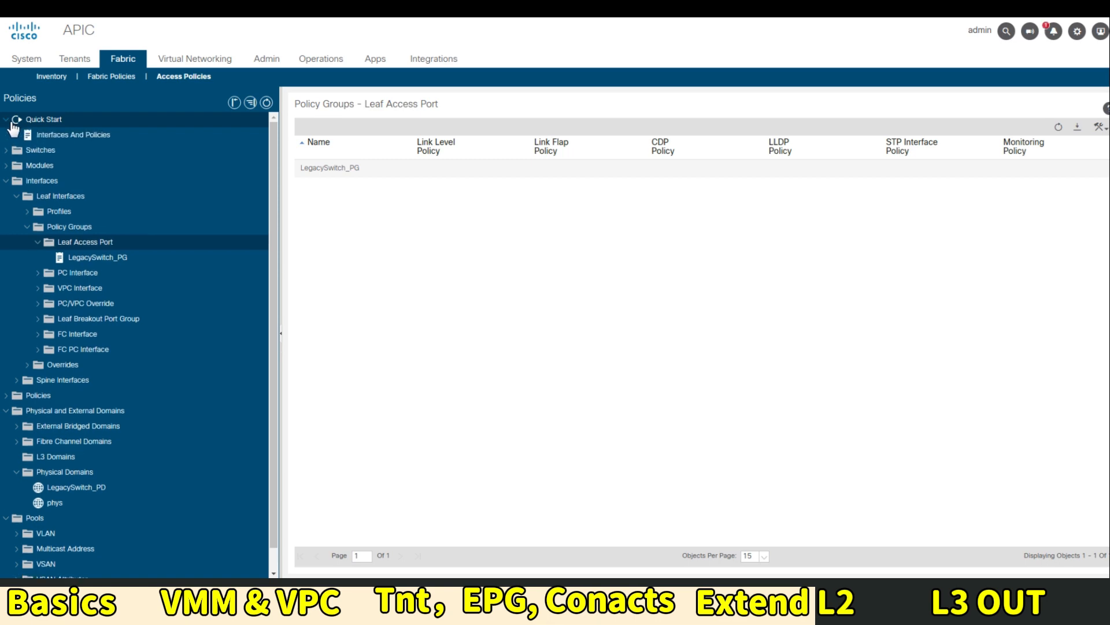
In the Configure Interface wizard, select leaf 202 and interface 1/10
{"action": "right_click", "coordinate": [60, 139]}
{"action": "left_click", "coordinate": [93, 139]}
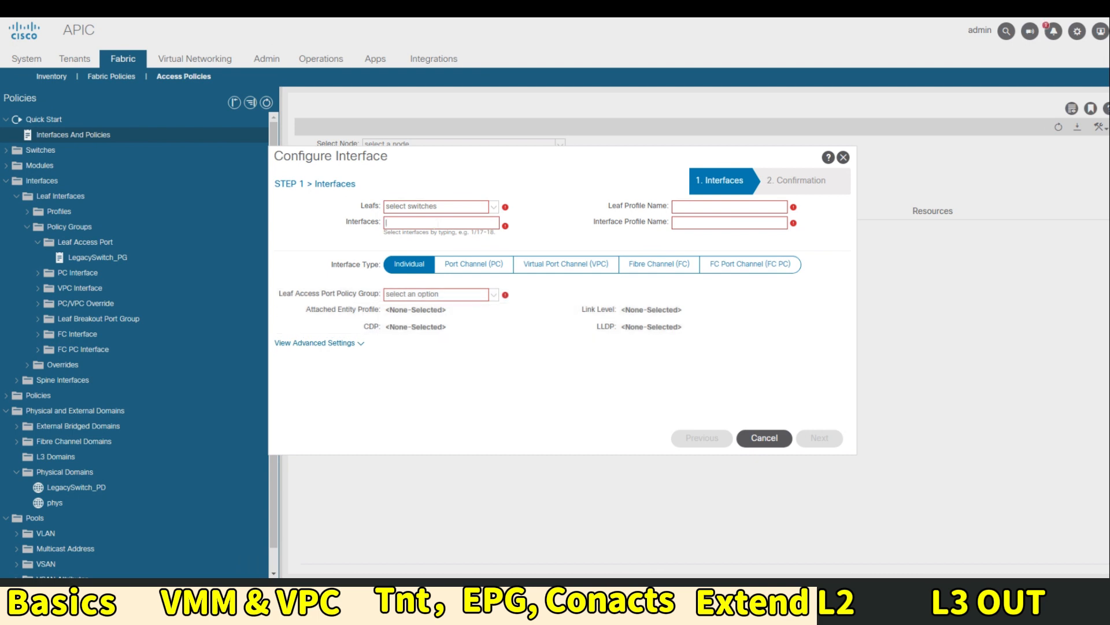
{"action": "left_click", "coordinate": [493, 207]}
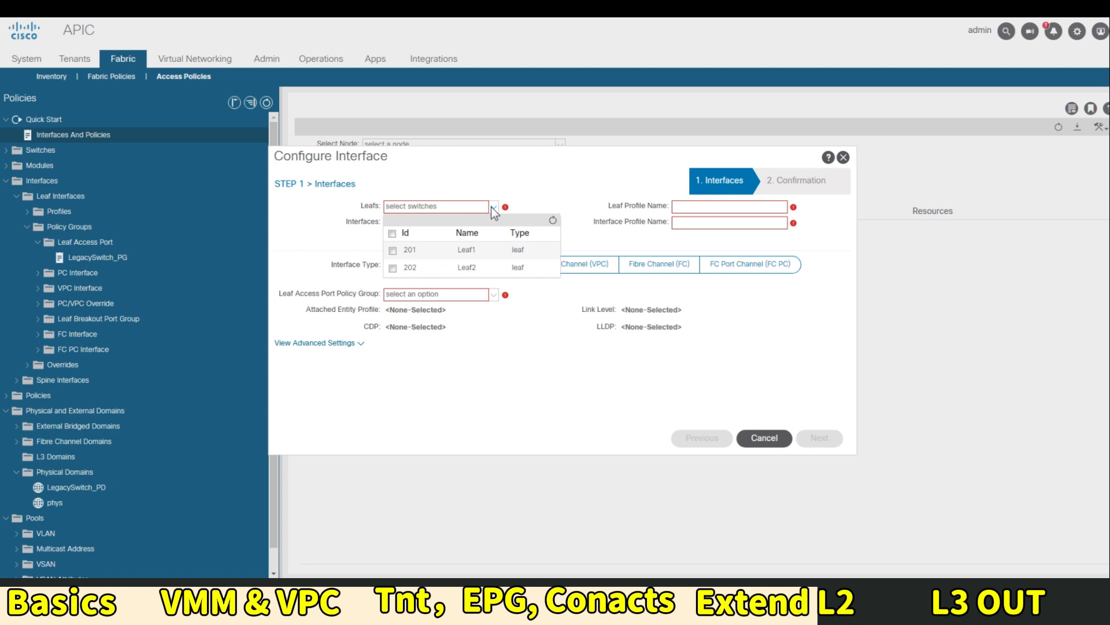
{"action": "left_click", "coordinate": [393, 268]}
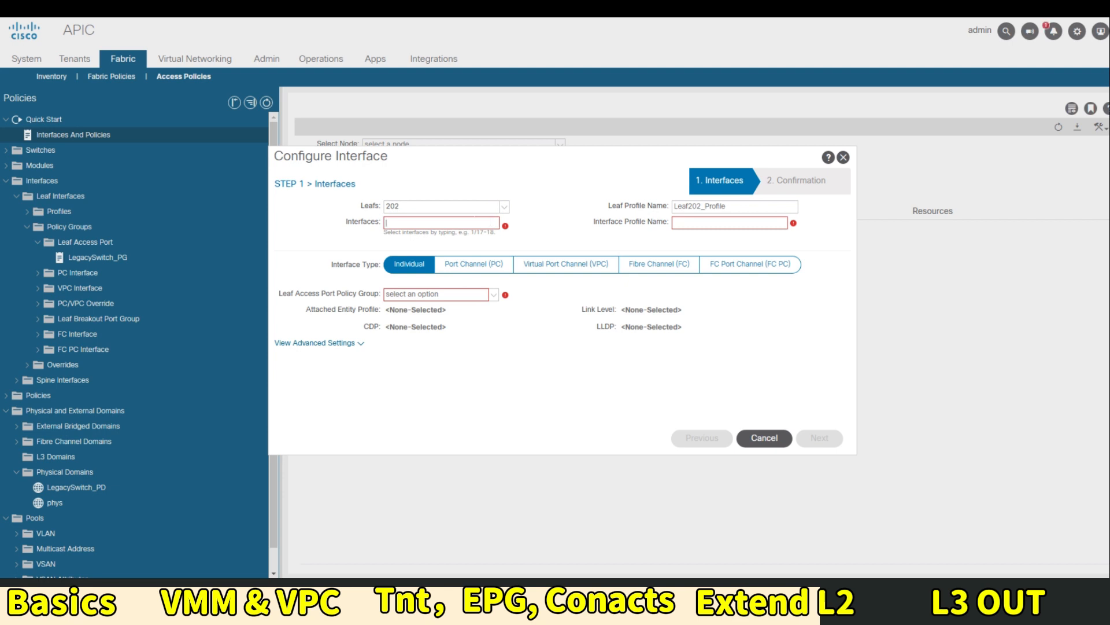
{"action": "type", "text": "1/10"}
{"action": "key", "text": "Tab"}
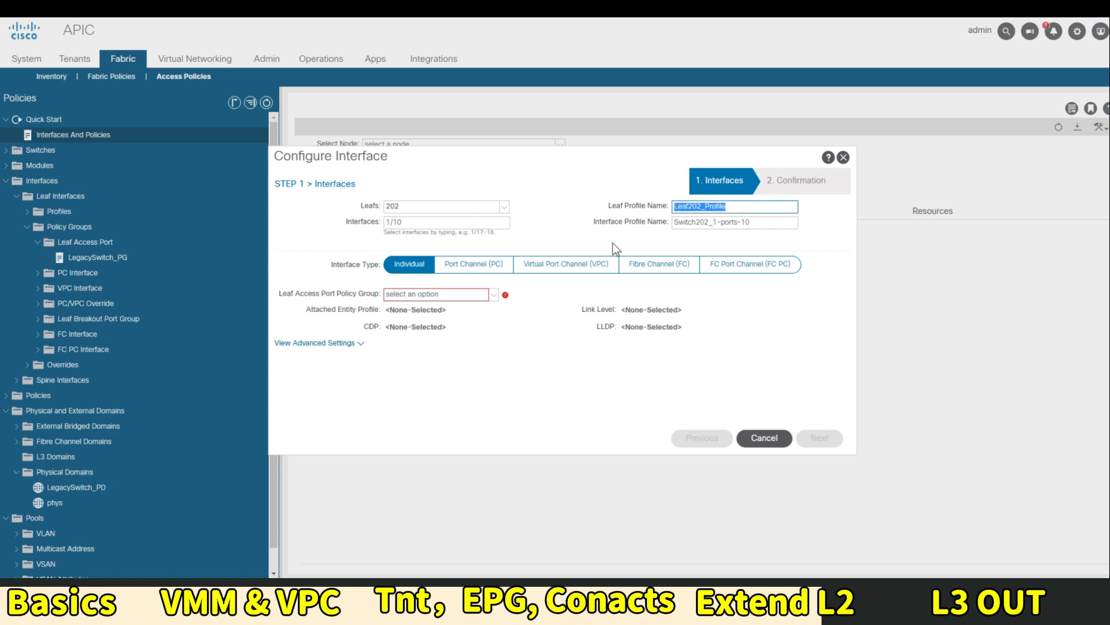
Keep the suggested leaf profile name, assign LegacySwitch_PG, and finish the wizard
{"action": "left_click", "coordinate": [548, 242]}
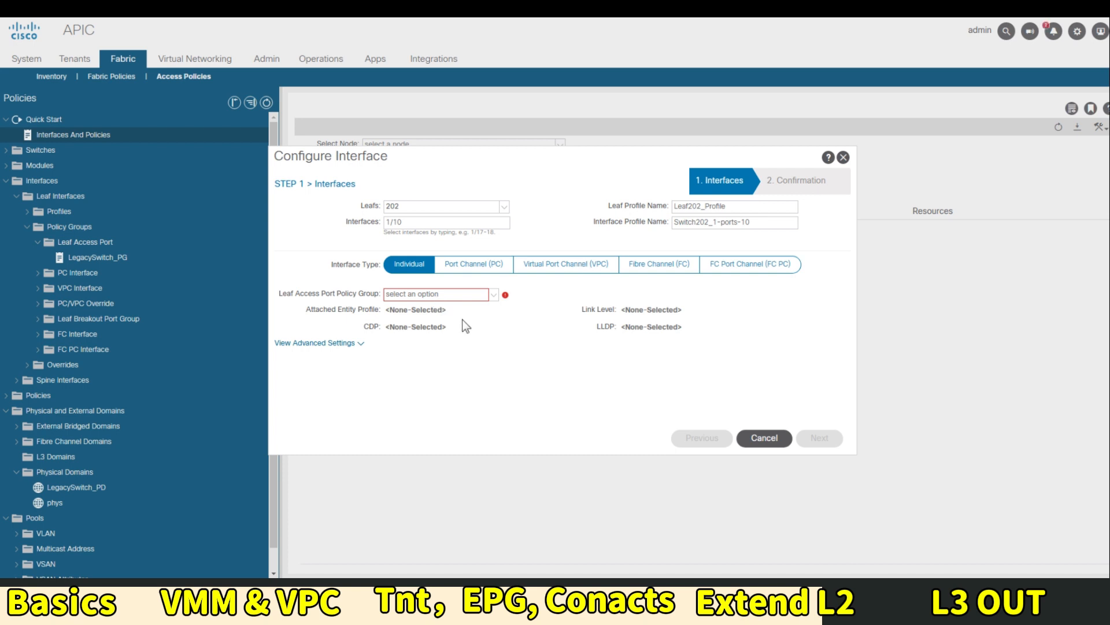
{"action": "left_click", "coordinate": [471, 294]}
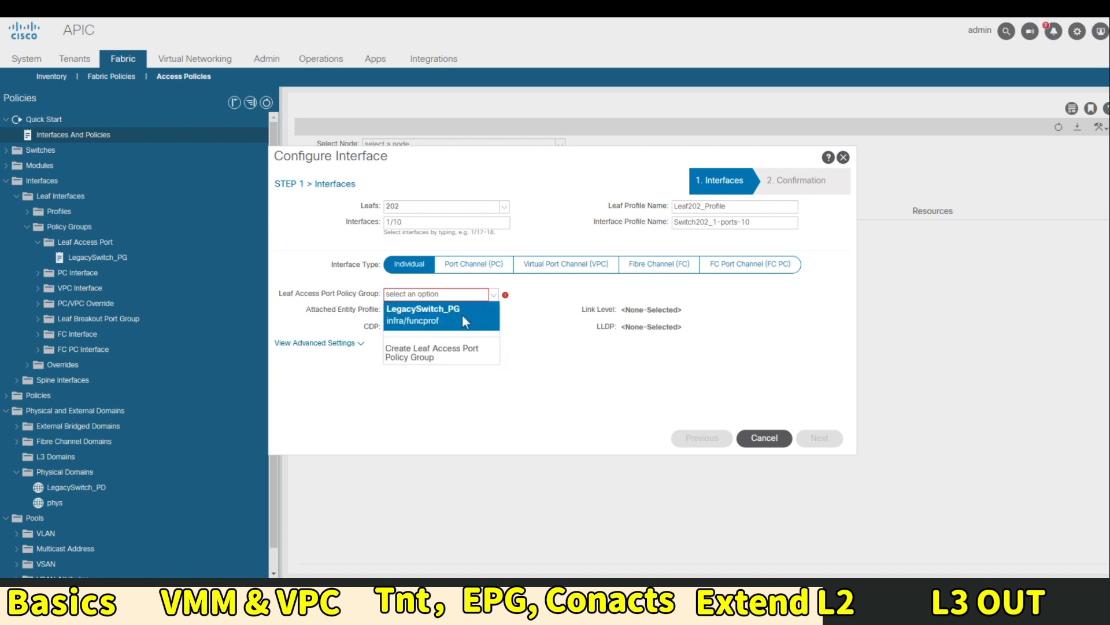
{"action": "left_click", "coordinate": [407, 317]}
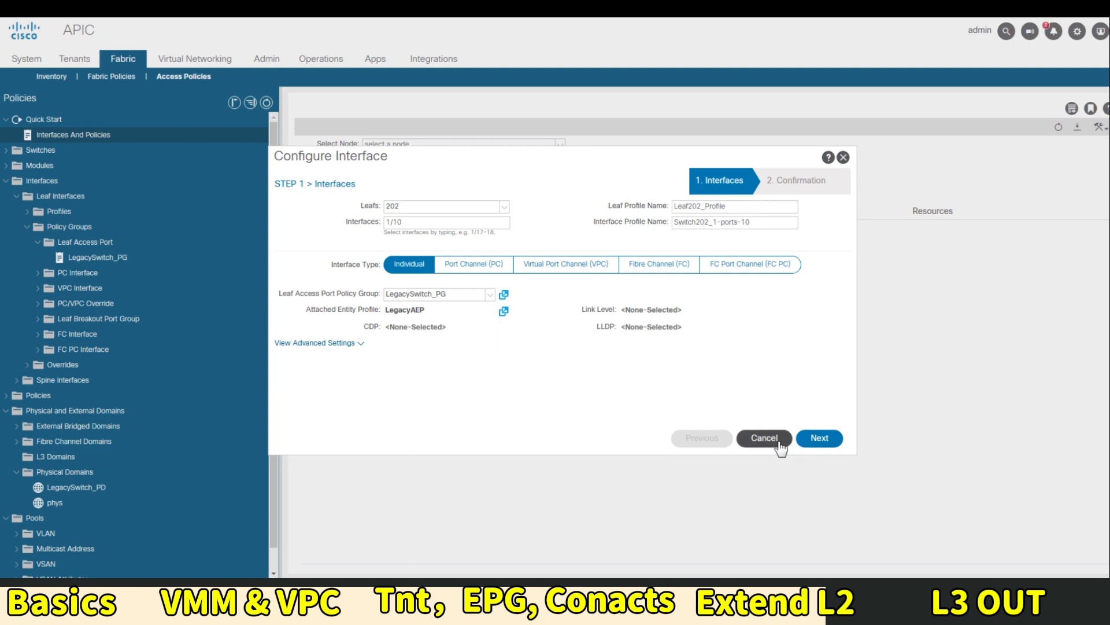
{"action": "left_click", "coordinate": [817, 441]}
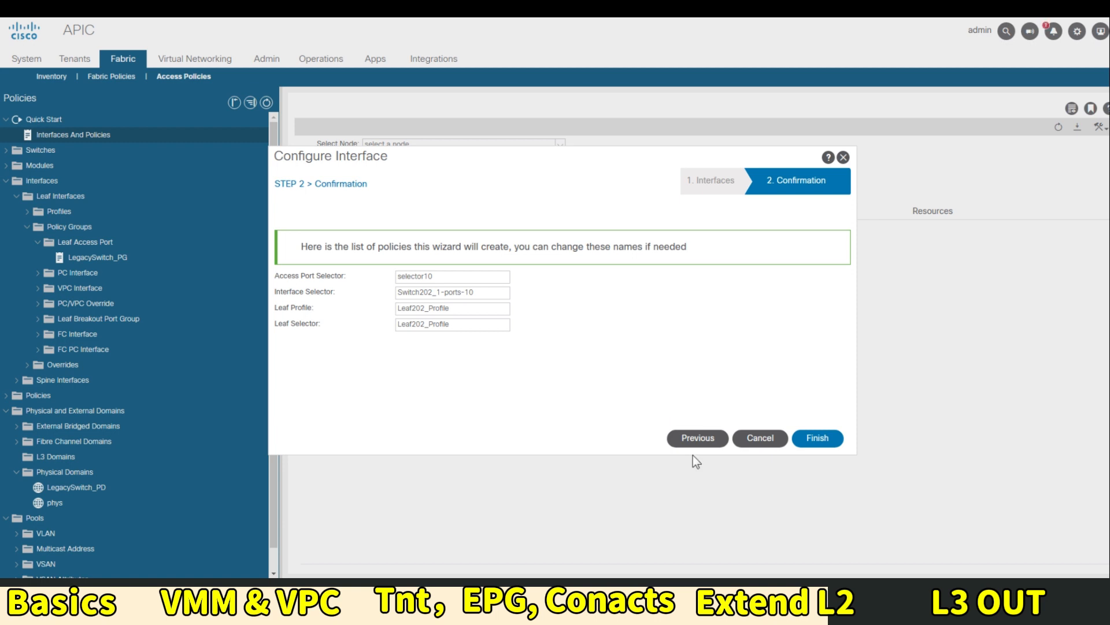
{"action": "left_click", "coordinate": [817, 439]}
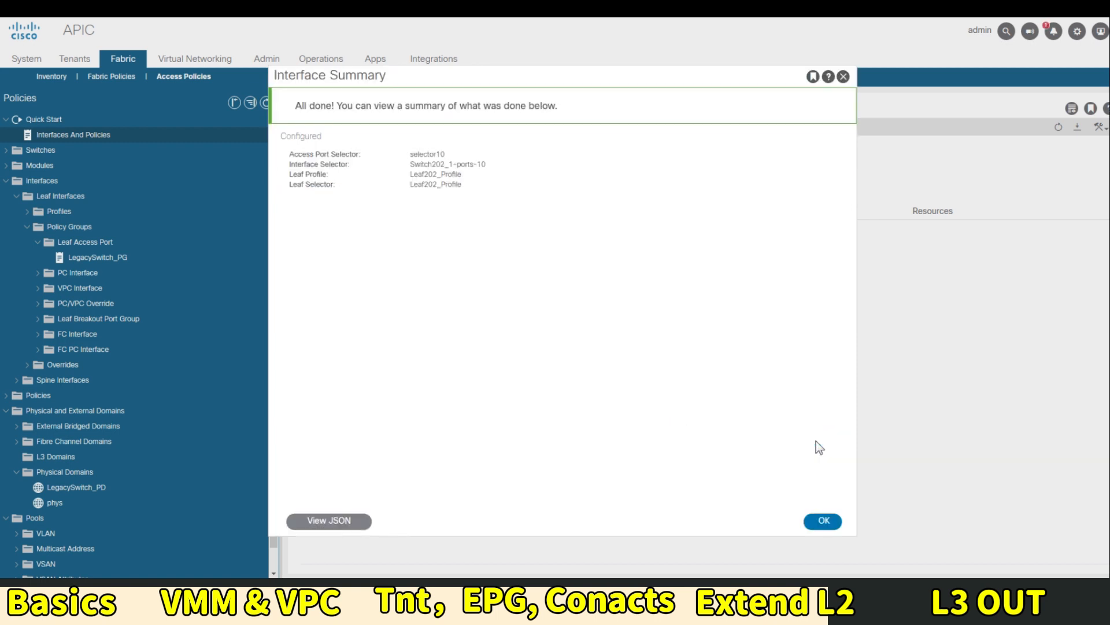
{"action": "left_click", "coordinate": [819, 520]}
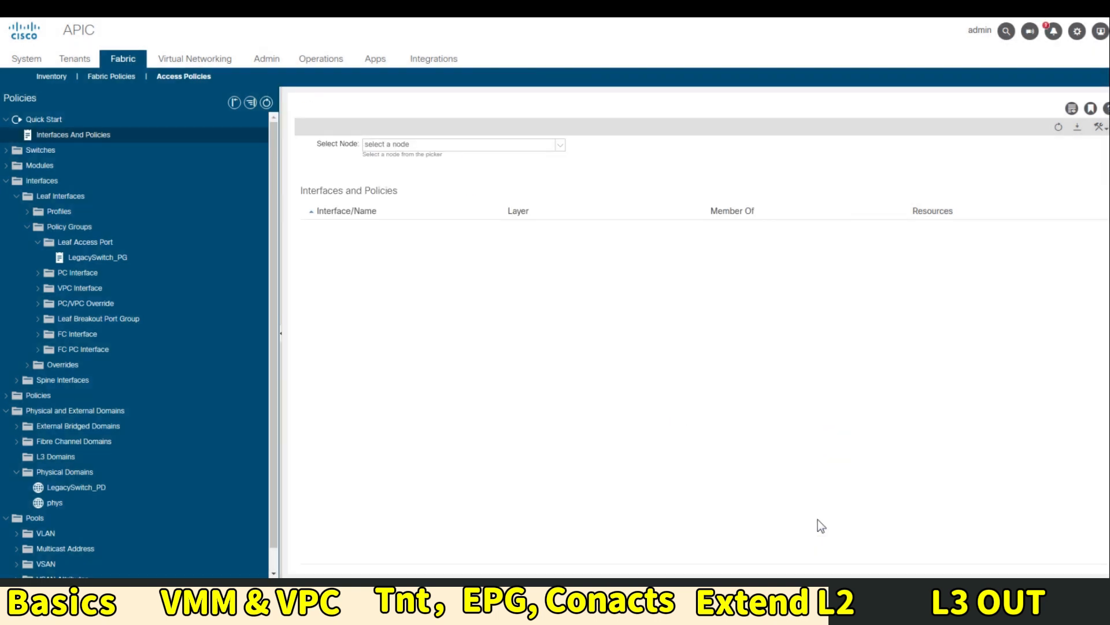
Review Leaf202_Profile under Leaf Switches > Profiles, then go to Tenants
{"action": "left_click", "coordinate": [14, 152]}
{"action": "left_click", "coordinate": [17, 166]}
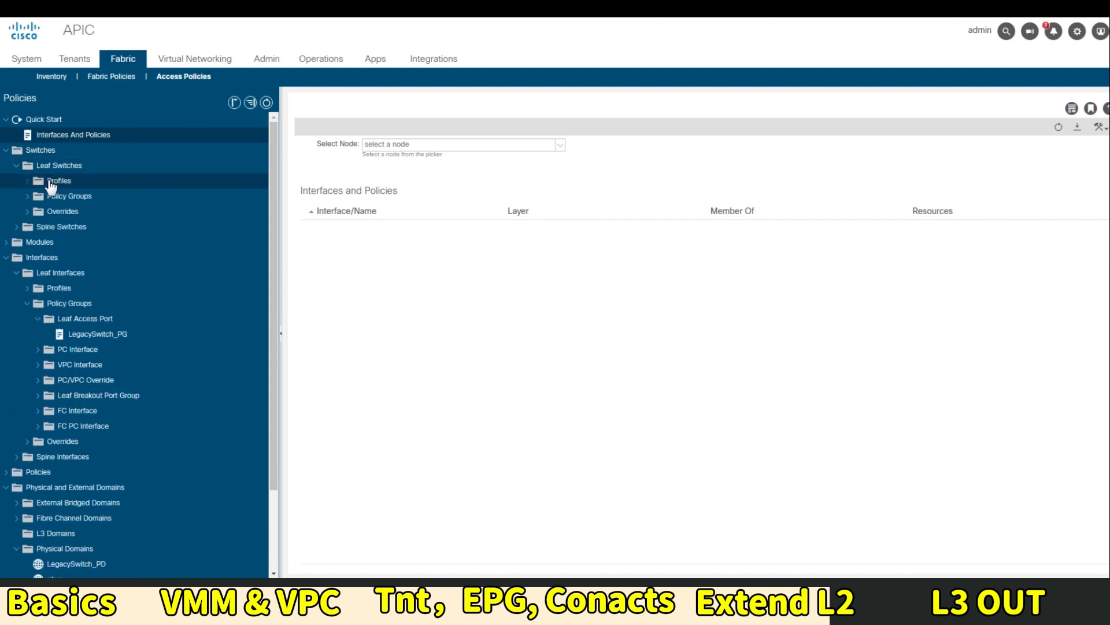
{"action": "left_click", "coordinate": [28, 182]}
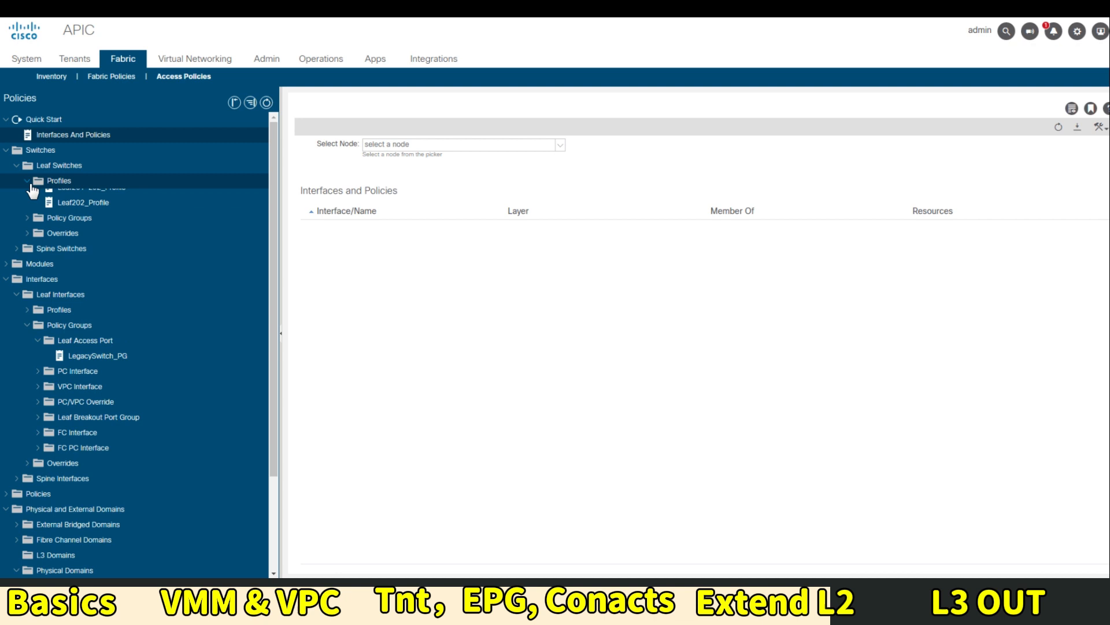
{"action": "left_click", "coordinate": [96, 213]}
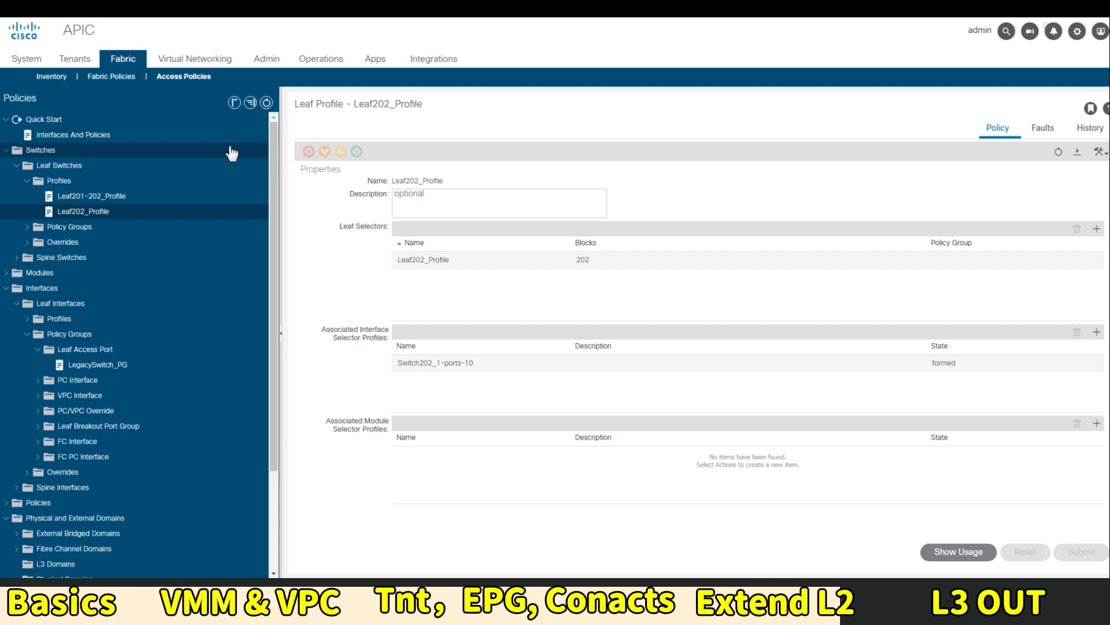
{"action": "left_click", "coordinate": [74, 58]}
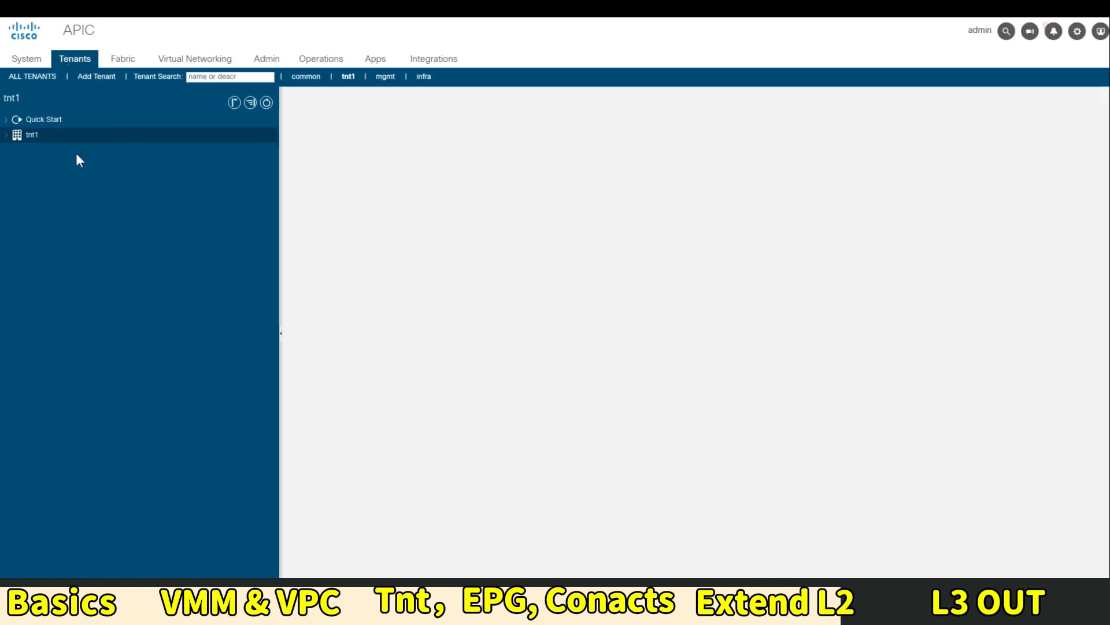
Open the 192.168.20.0_24 bridge domain under tnt1 Networking > Bridge Domains
{"action": "left_click", "coordinate": [16, 166]}
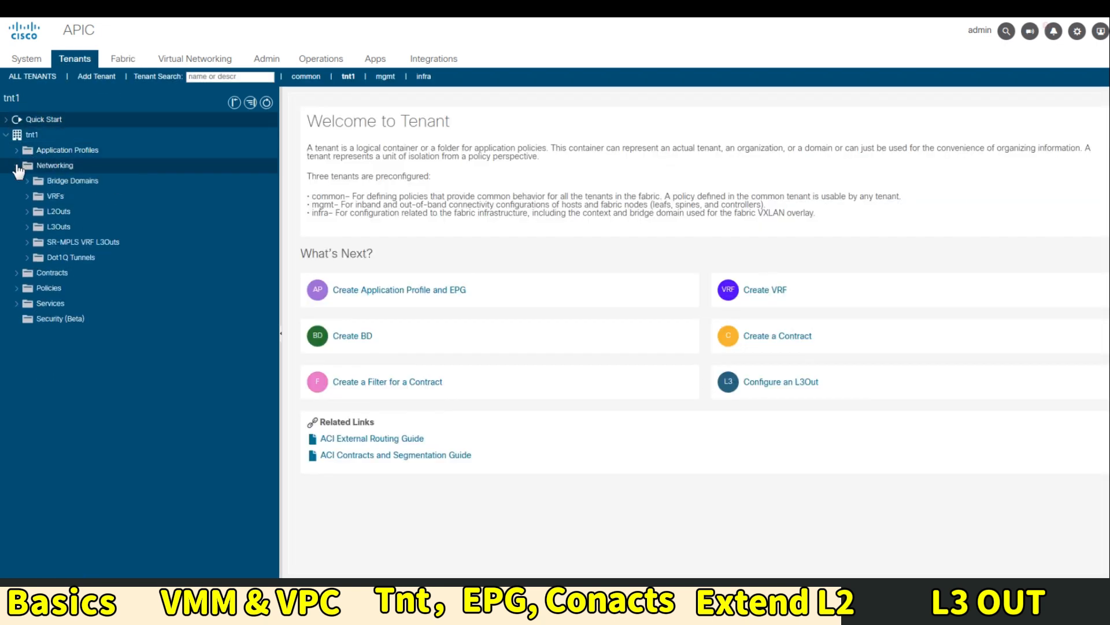
{"action": "left_click", "coordinate": [27, 180]}
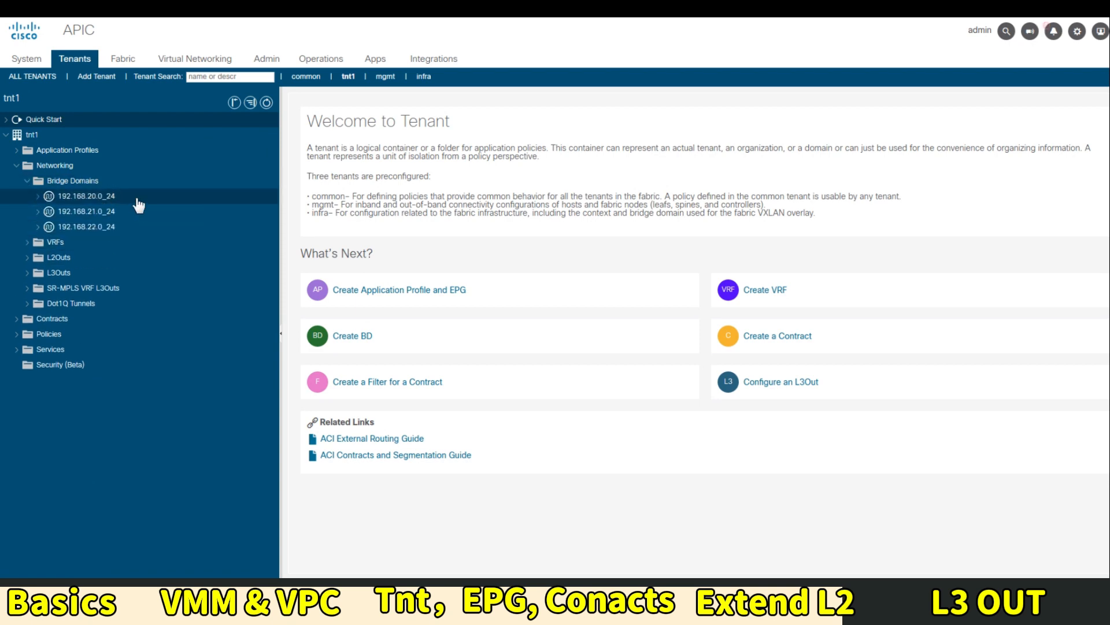
{"action": "left_click", "coordinate": [137, 200]}
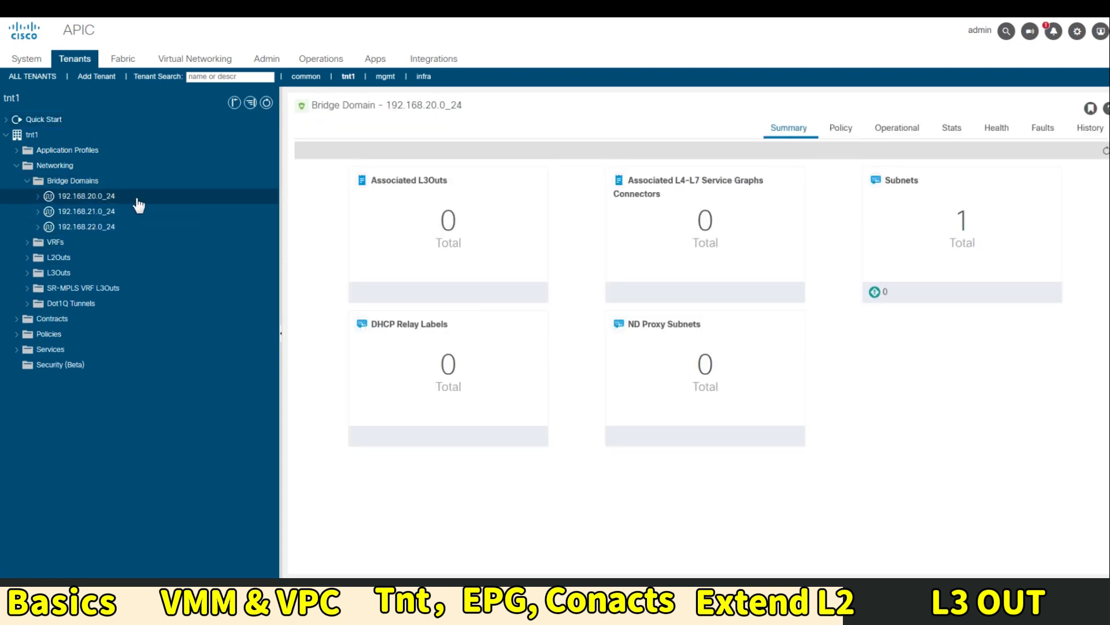
{"action": "left_click", "coordinate": [39, 197]}
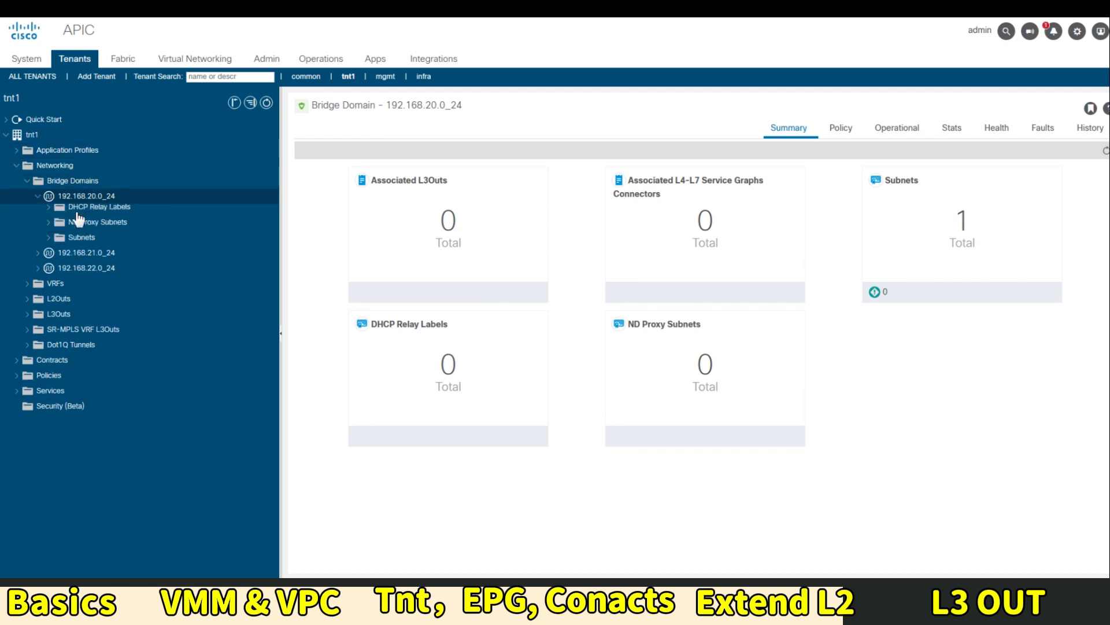
{"action": "left_click", "coordinate": [38, 197]}
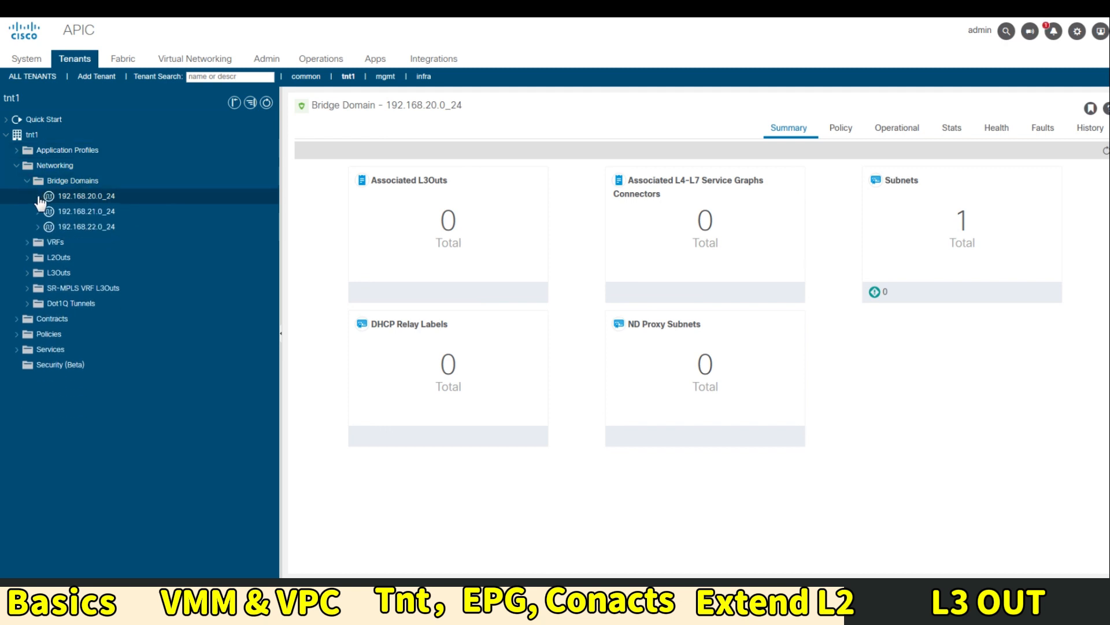
Set L2 Unknown Unicast to Flood in Policy > General and submit, accepting the warnings
{"action": "left_click", "coordinate": [842, 130]}
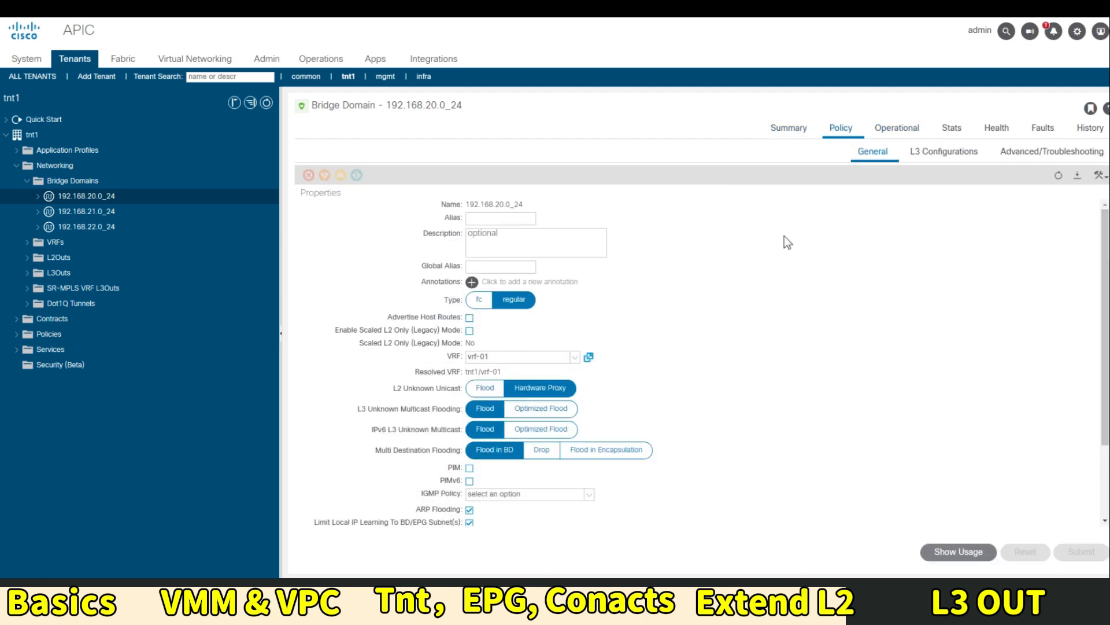
{"action": "scroll", "coordinate": [784, 236], "scroll_direction": "down", "scroll_amount": 1}
{"action": "scroll", "coordinate": [784, 236], "scroll_direction": "down", "scroll_amount": 1}
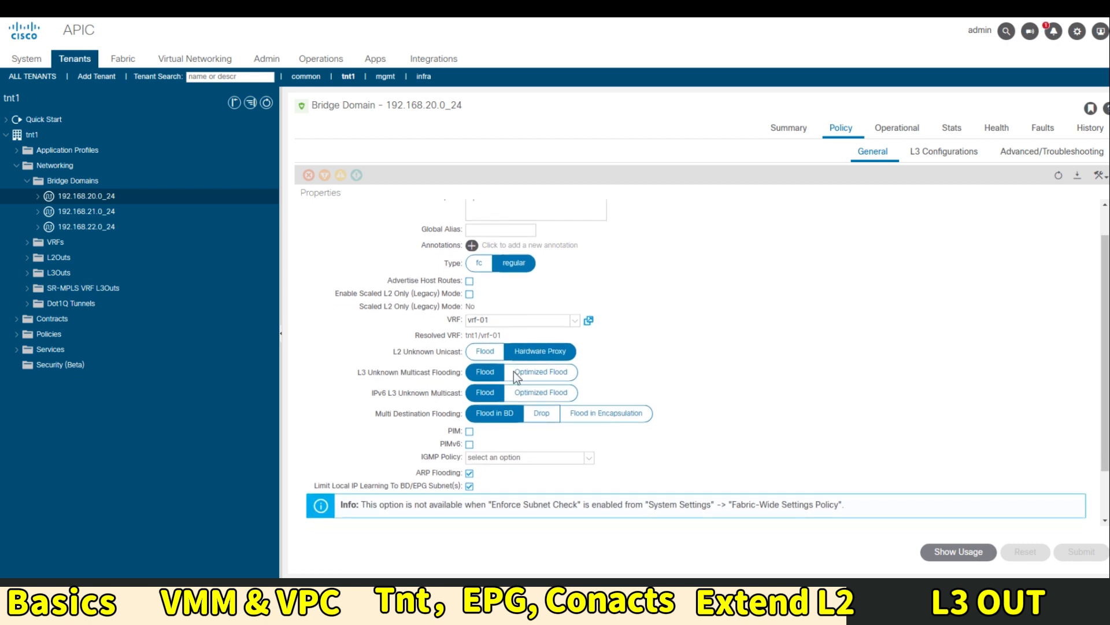
{"action": "left_click", "coordinate": [491, 353]}
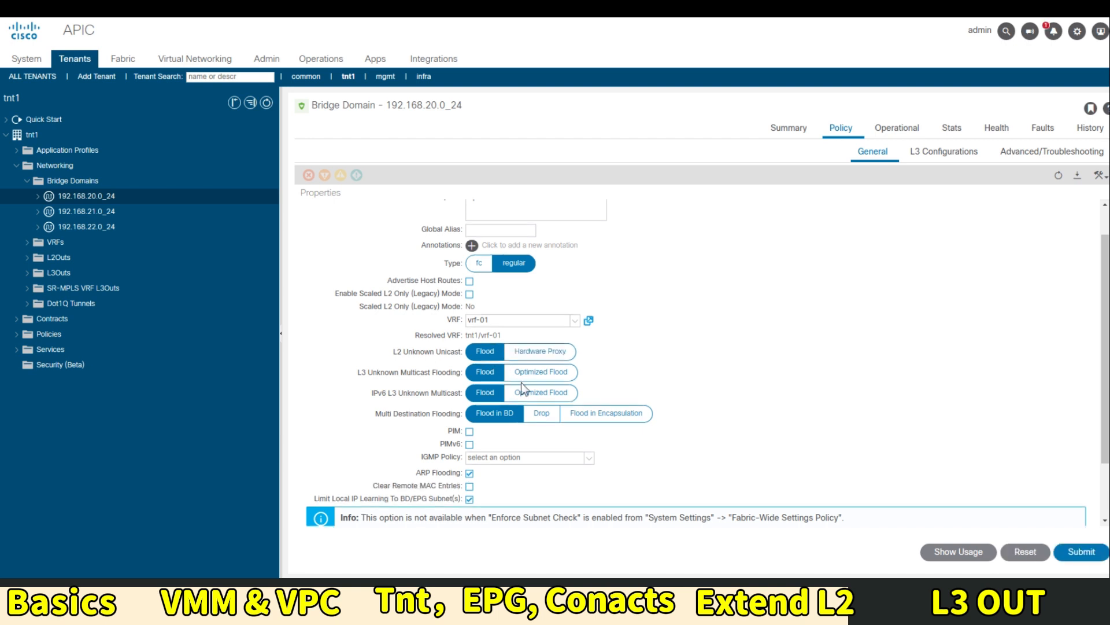
{"action": "scroll", "coordinate": [523, 387], "scroll_direction": "down", "scroll_amount": 3}
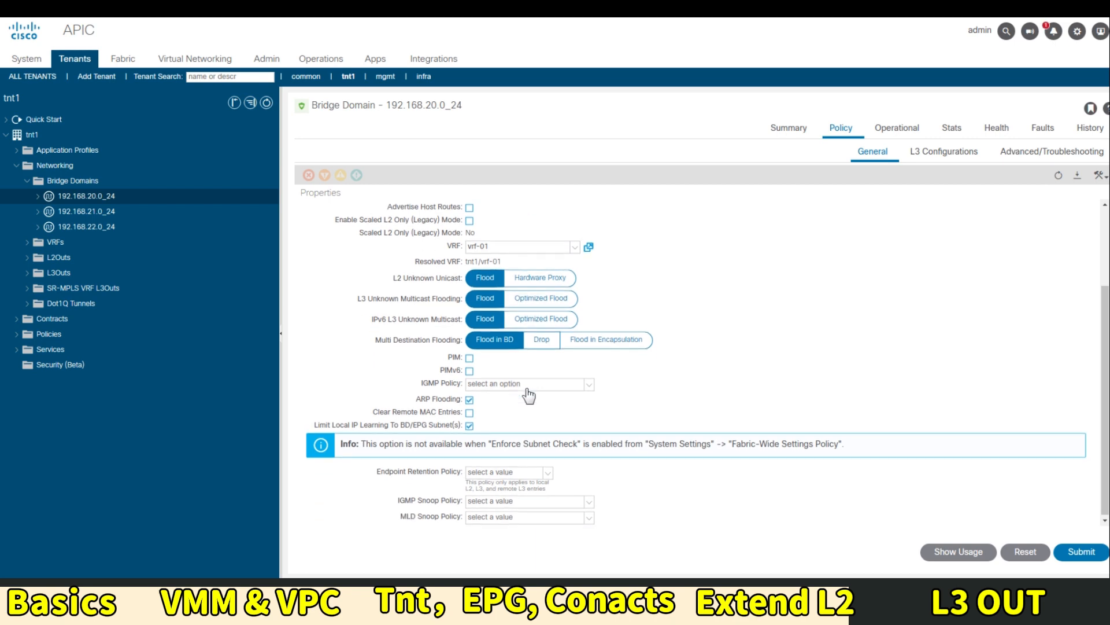
{"action": "scroll", "coordinate": [528, 395], "scroll_direction": "up", "scroll_amount": 5}
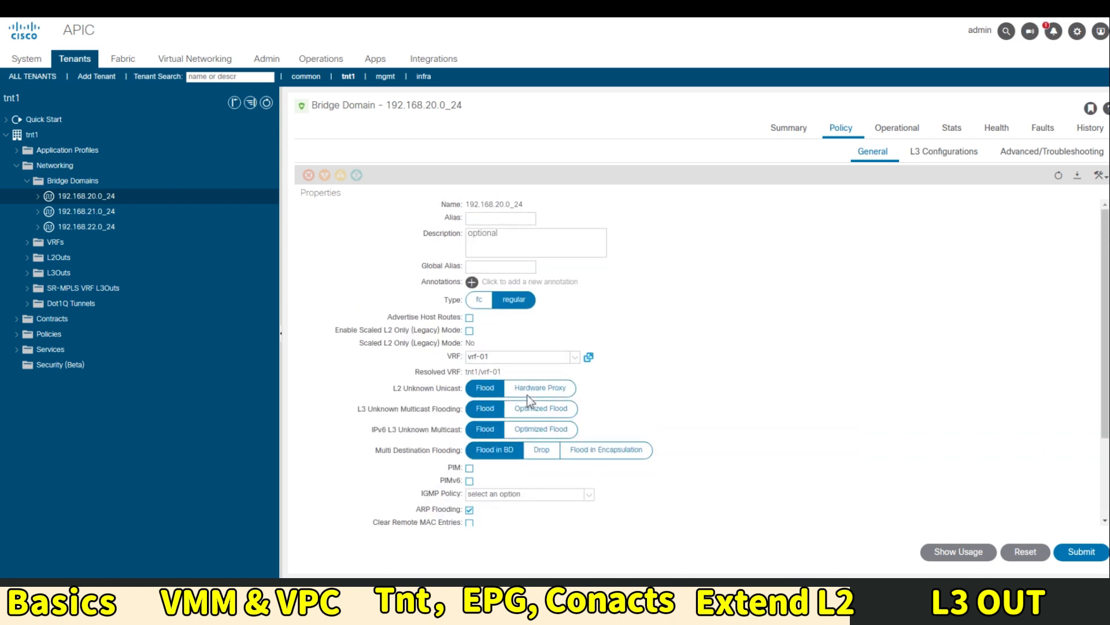
{"action": "scroll", "coordinate": [521, 434], "scroll_direction": "down", "scroll_amount": 4}
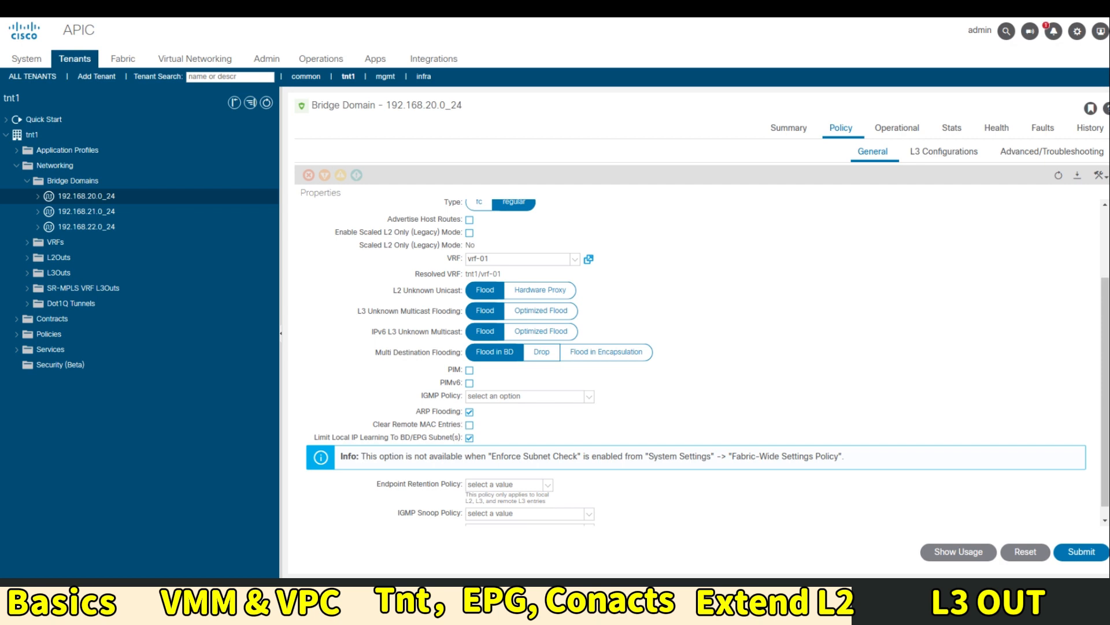
{"action": "left_click", "coordinate": [1090, 552]}
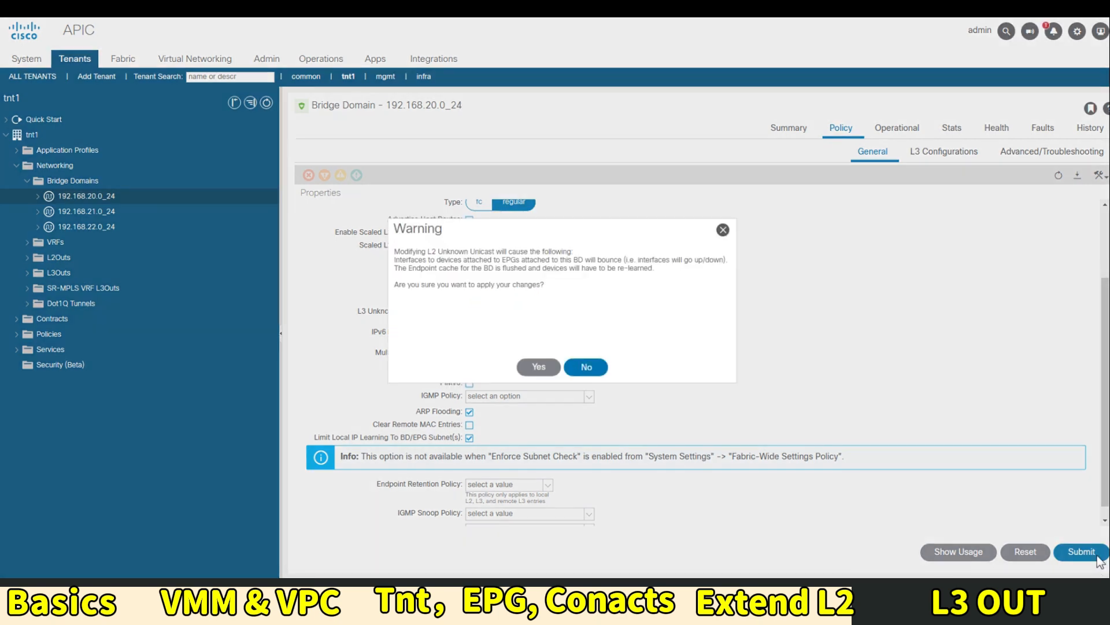
{"action": "left_click", "coordinate": [538, 367]}
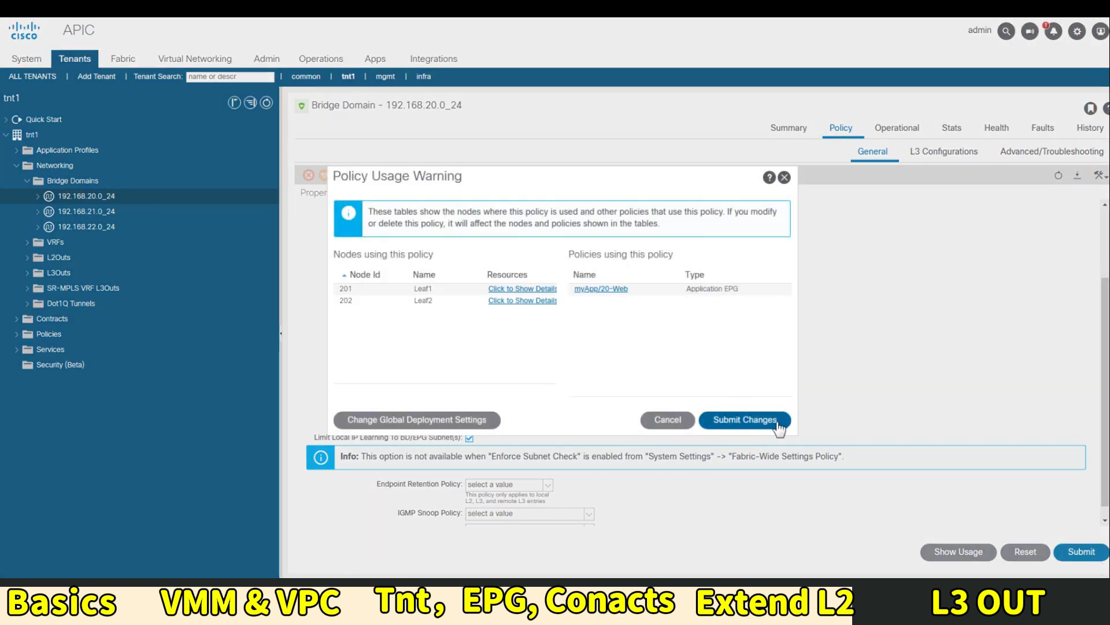
{"action": "left_click", "coordinate": [775, 420]}
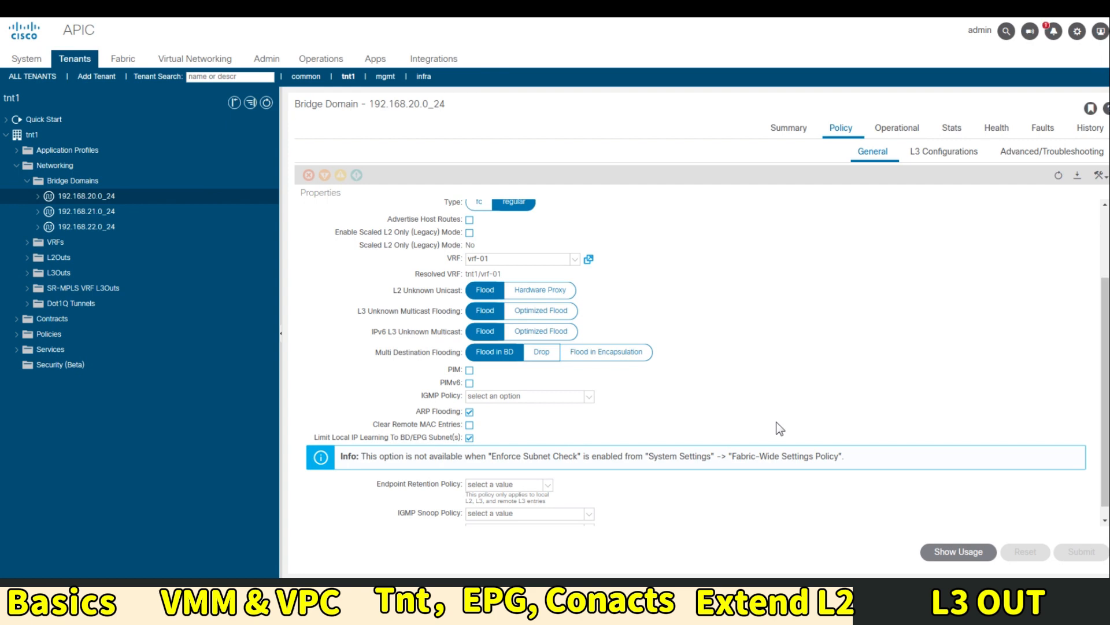
{"action": "left_click", "coordinate": [17, 152]}
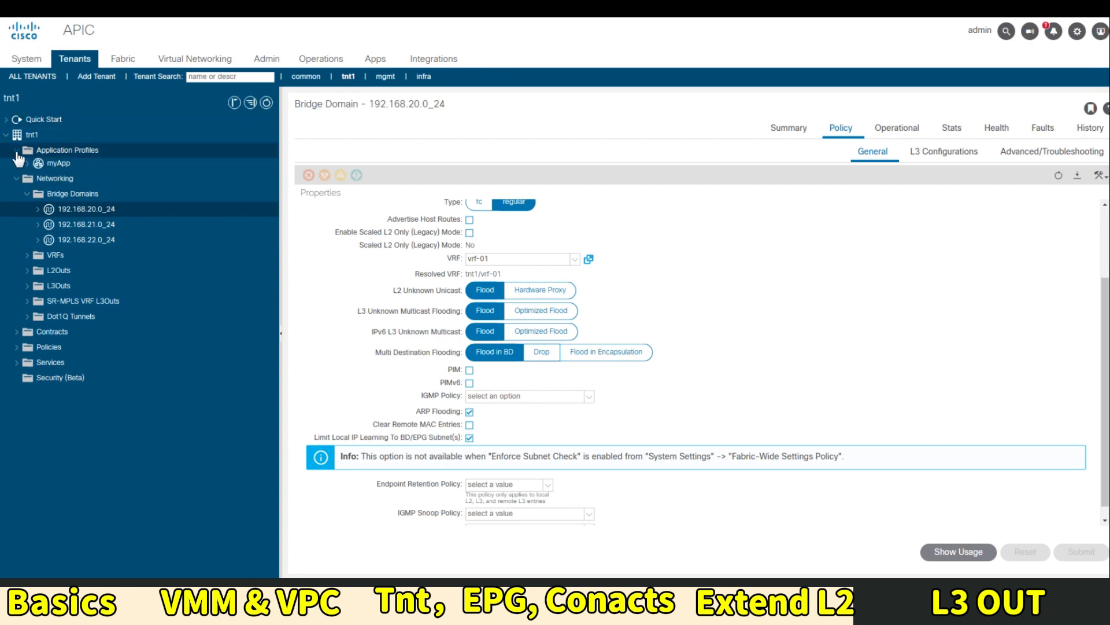
Expand myApp's Application EPGs and open the myApp Topology tab
{"action": "left_click", "coordinate": [28, 166]}
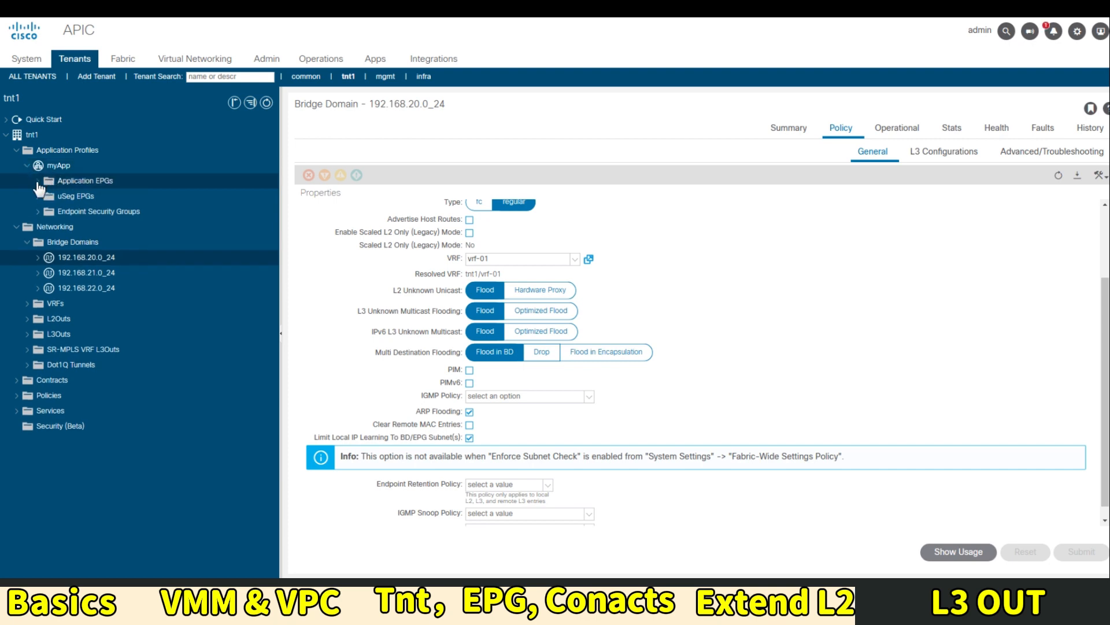
{"action": "left_click", "coordinate": [57, 168]}
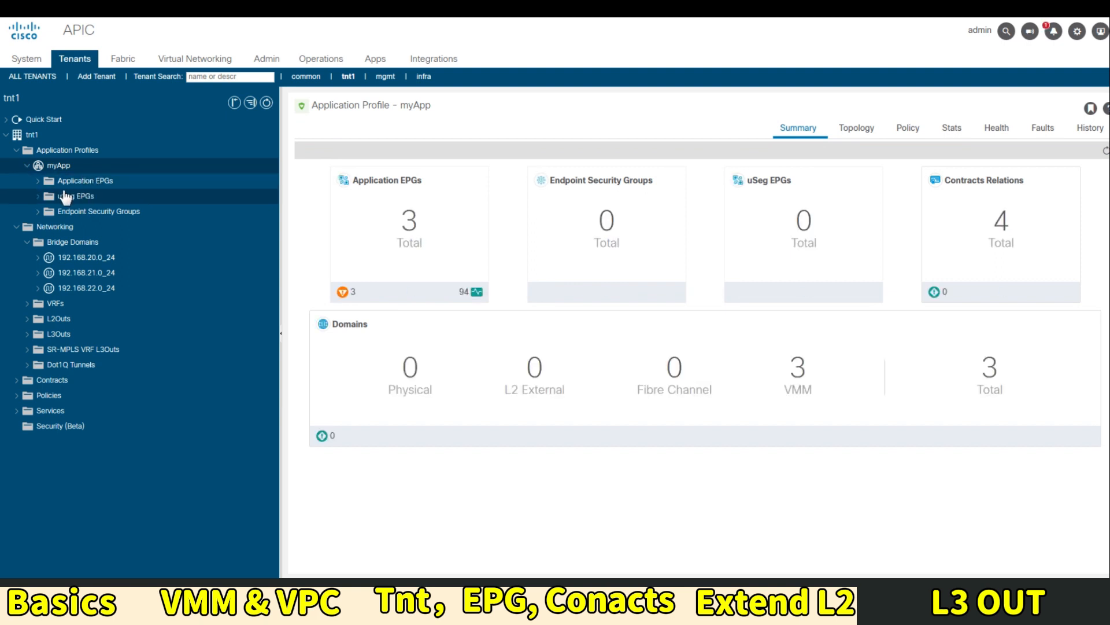
{"action": "left_click", "coordinate": [38, 180]}
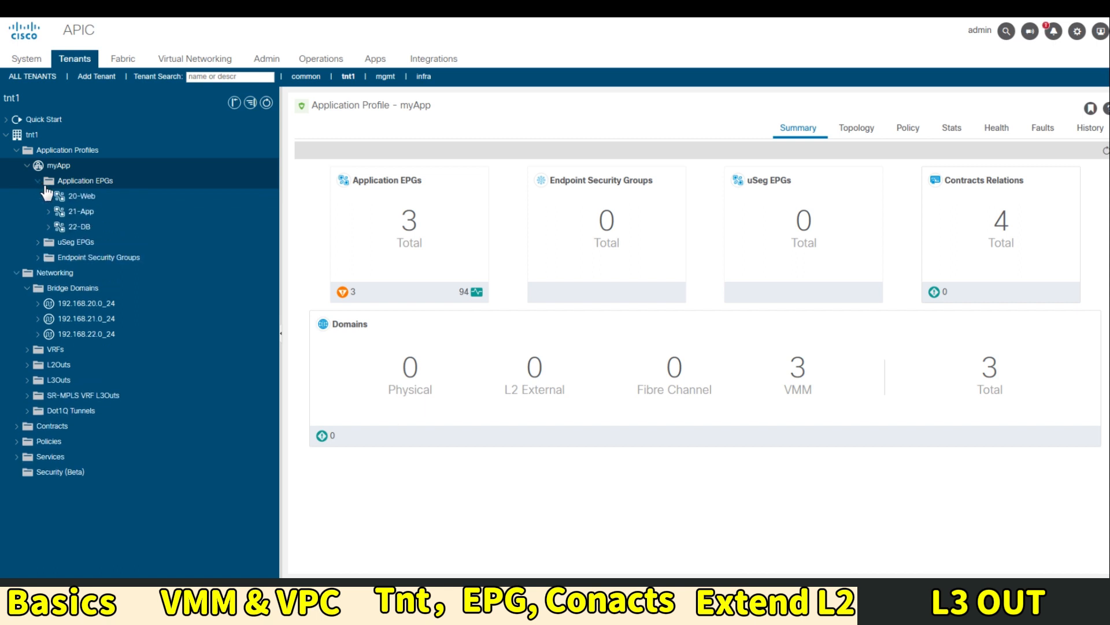
{"action": "left_click", "coordinate": [66, 180]}
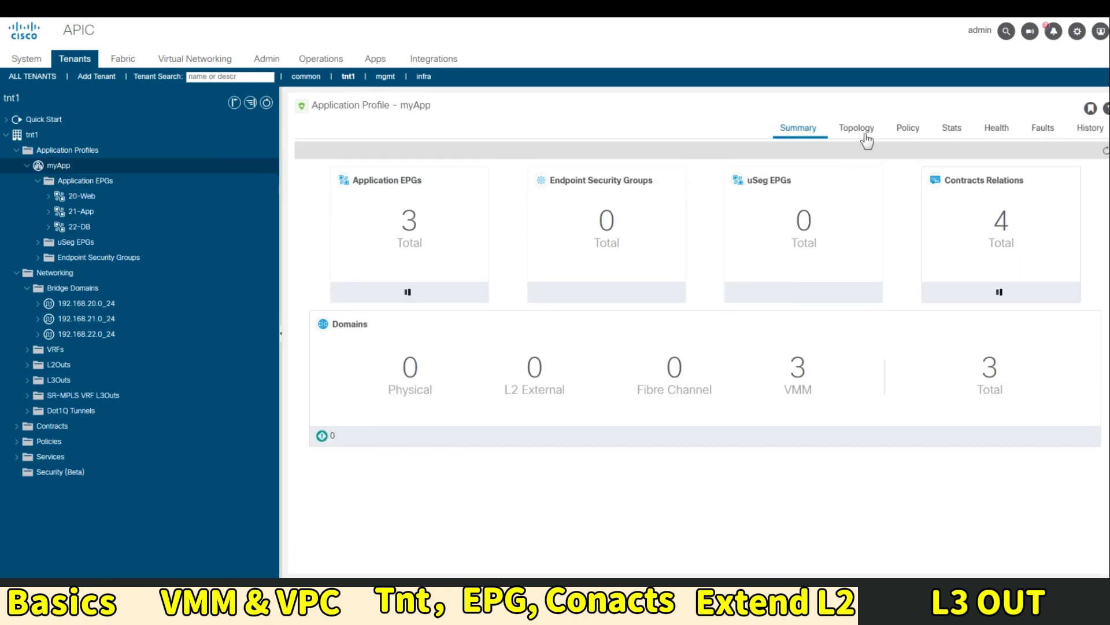
{"action": "left_click", "coordinate": [856, 128]}
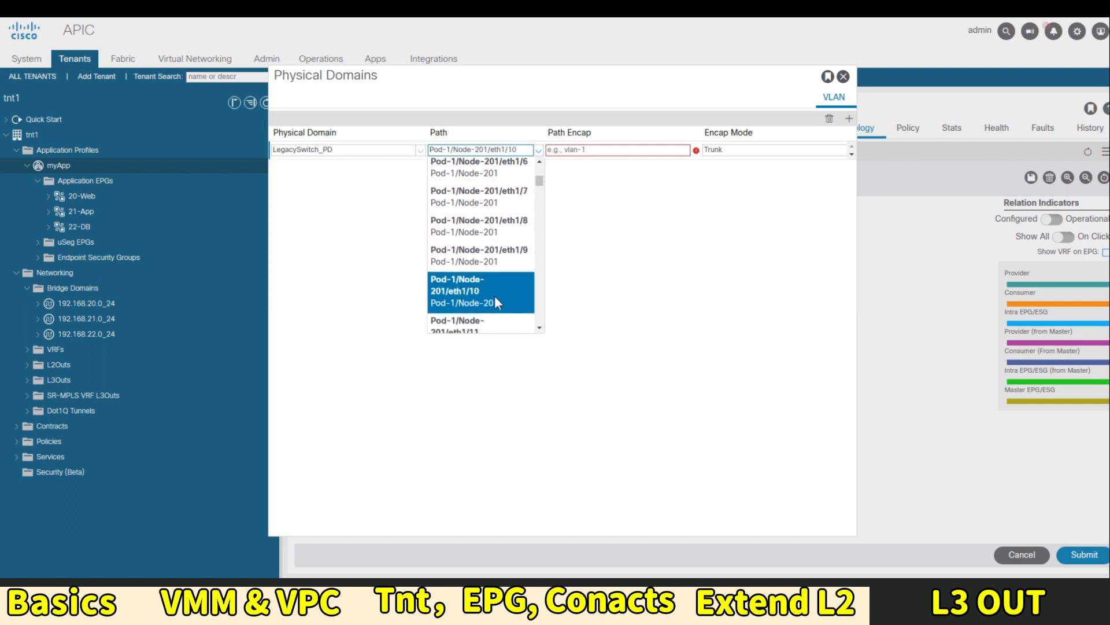
Bind path Pod-1/Node-201/eth1/10 in LegacySwitch_PD with encap vlan-20, update it and close the dialog
{"action": "scroll", "coordinate": [509, 282], "scroll_direction": "down", "scroll_amount": 1}
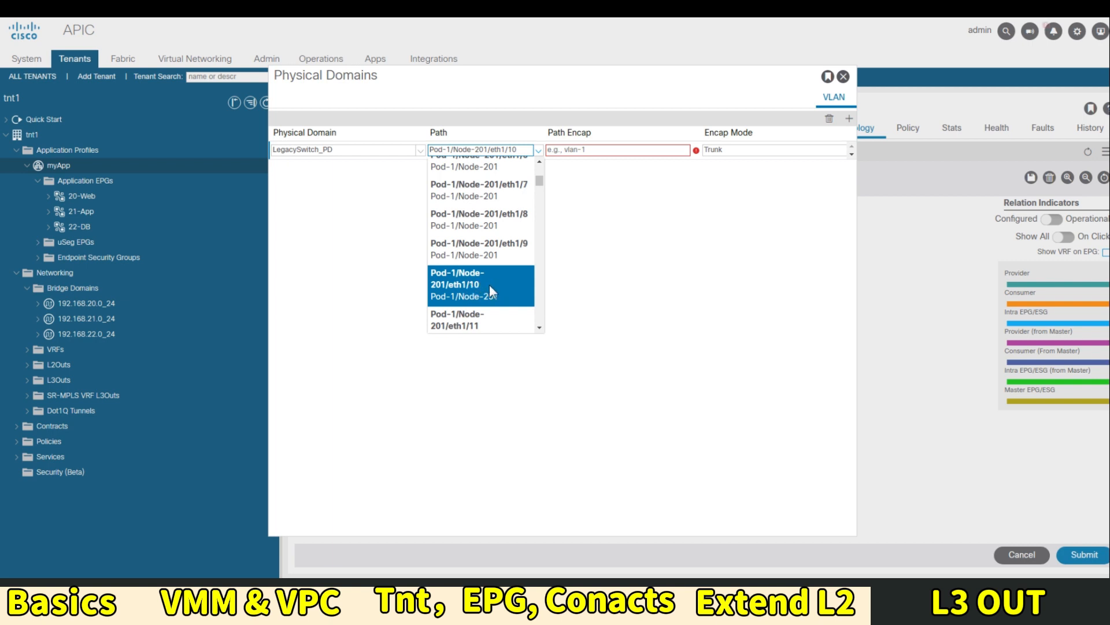
{"action": "left_click", "coordinate": [486, 291]}
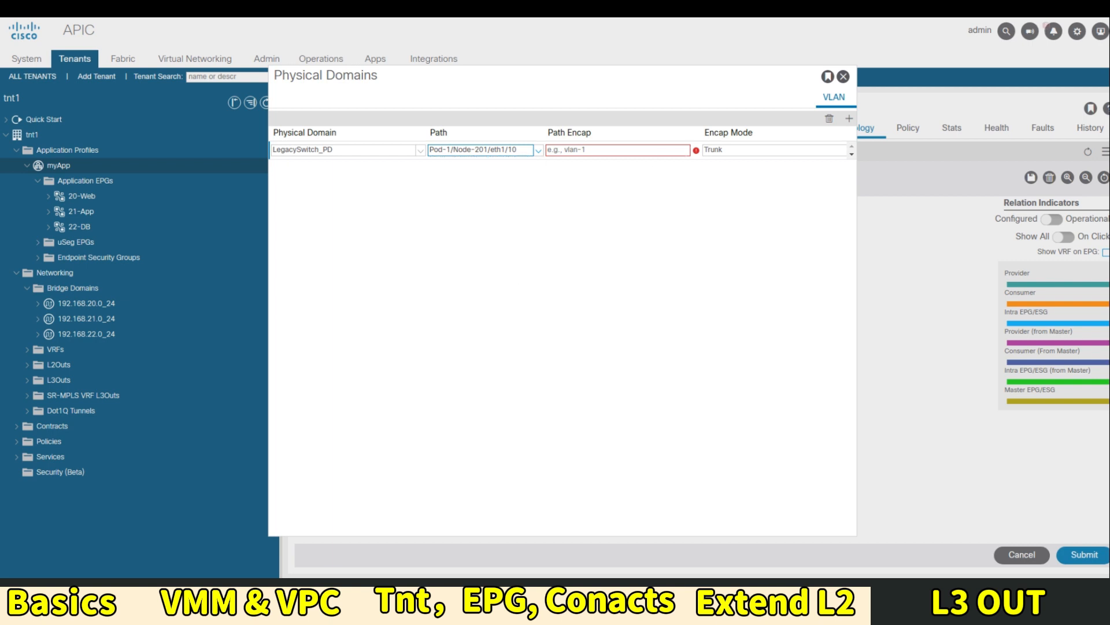
{"action": "left_click", "coordinate": [602, 151]}
{"action": "type", "text": "vlan-"}
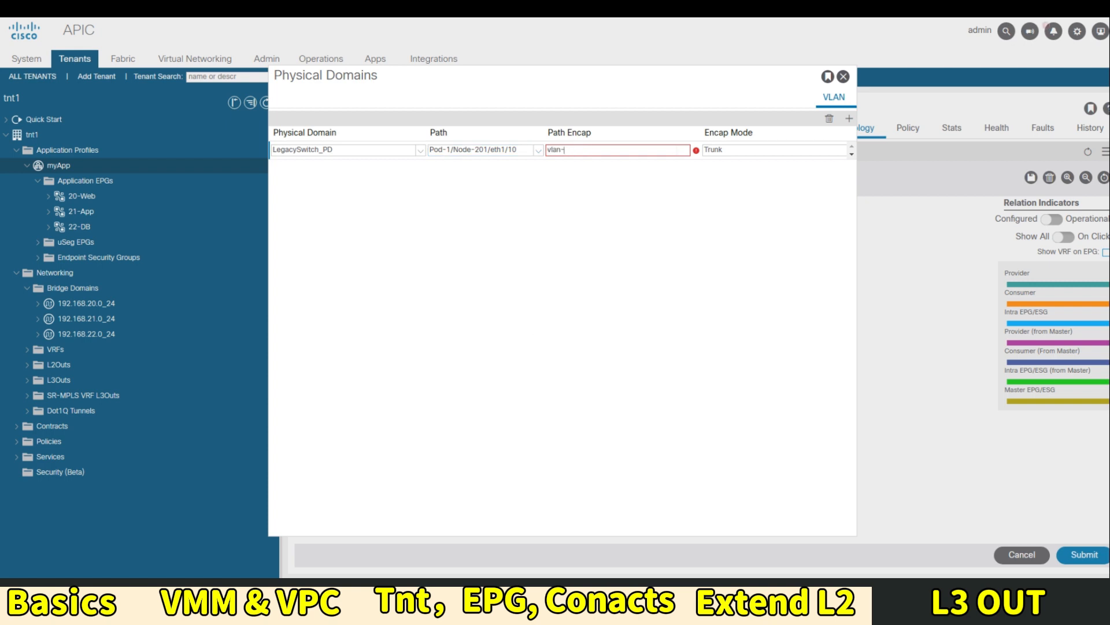
{"action": "type", "text": "20"}
{"action": "scroll", "coordinate": [676, 150], "scroll_direction": "down", "scroll_amount": 1}
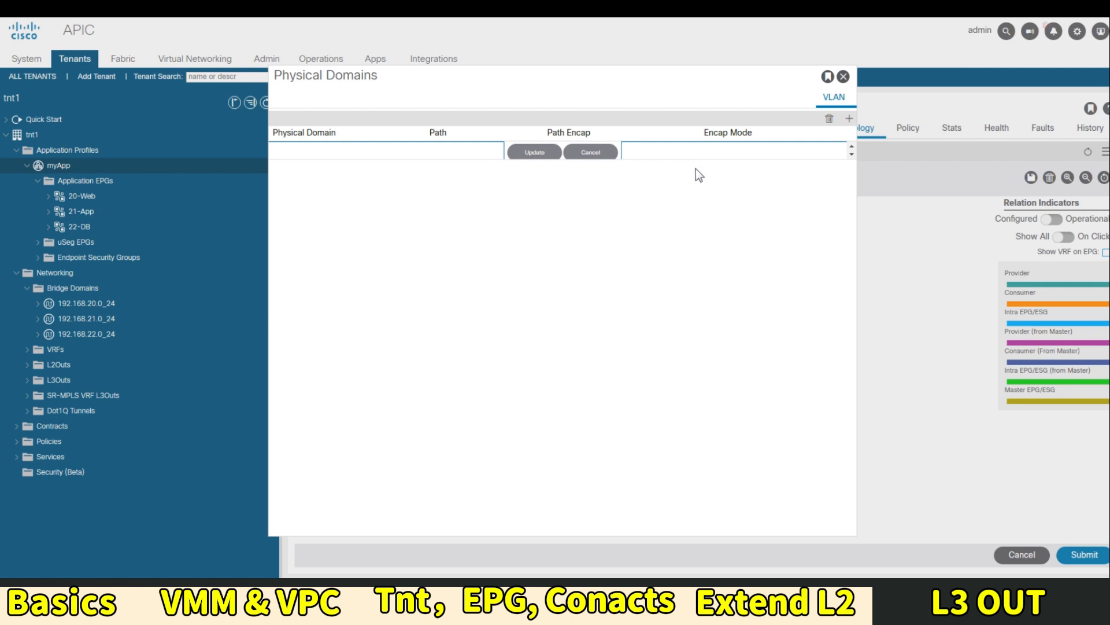
{"action": "left_click", "coordinate": [543, 152]}
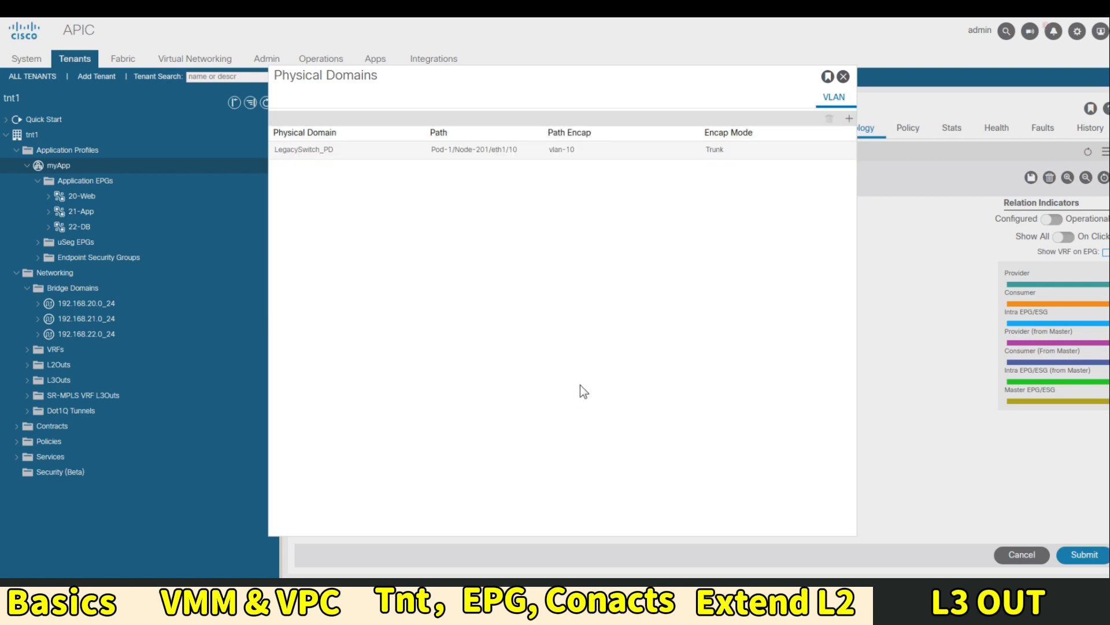
{"action": "left_click", "coordinate": [843, 77]}
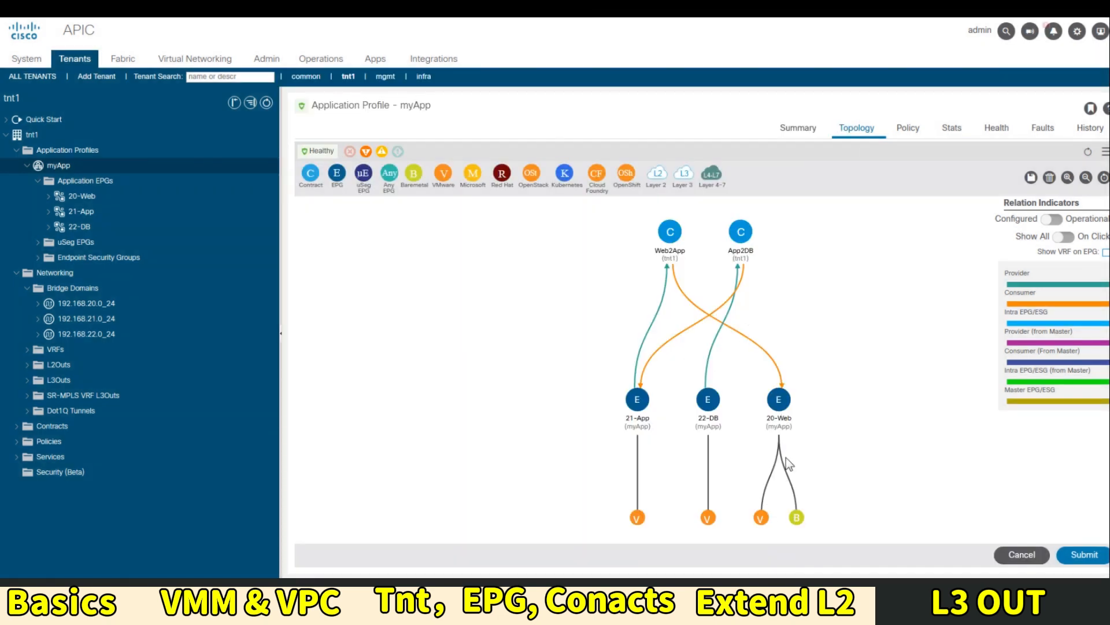
Open the 21-App EPG summary and expand 21-App to show its child folders
{"action": "mouse_move", "coordinate": [796, 523]}
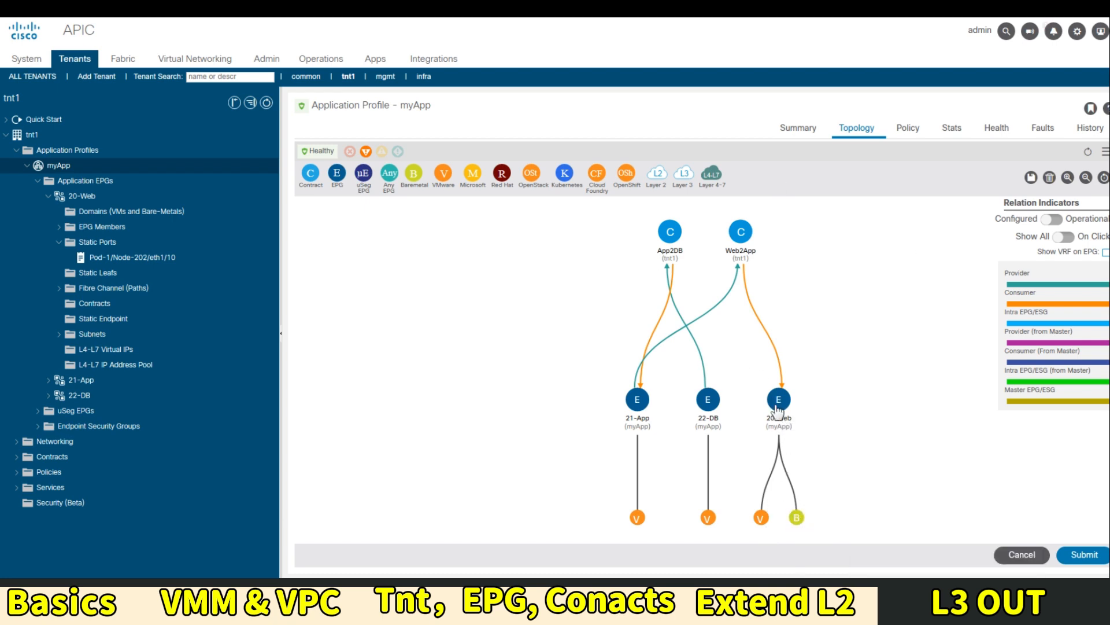
{"action": "mouse_move", "coordinate": [791, 426]}
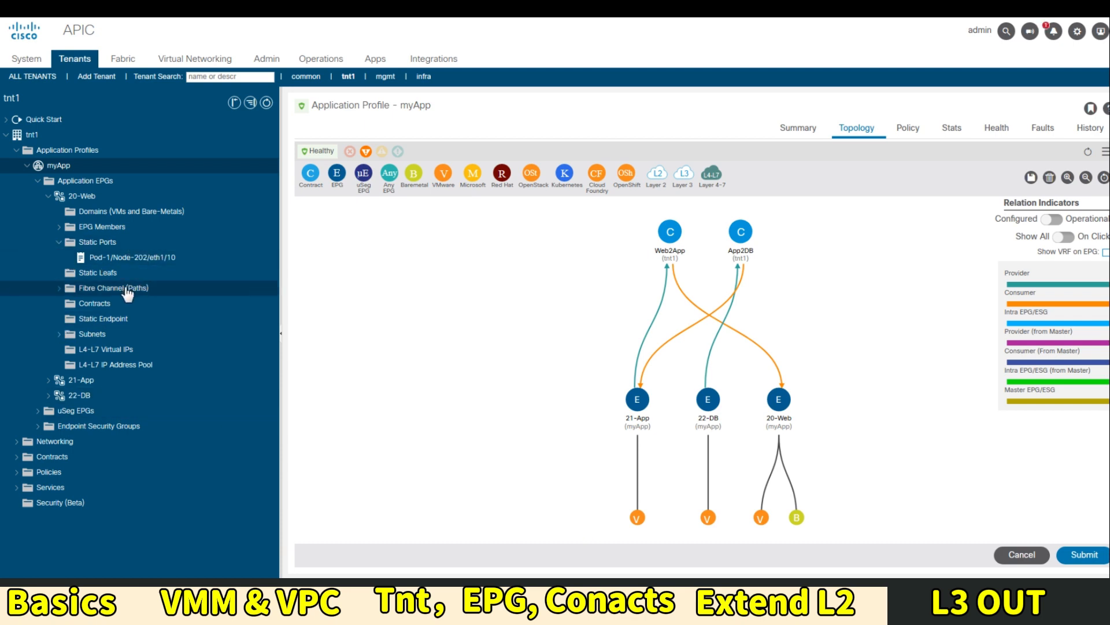
{"action": "left_click", "coordinate": [72, 385]}
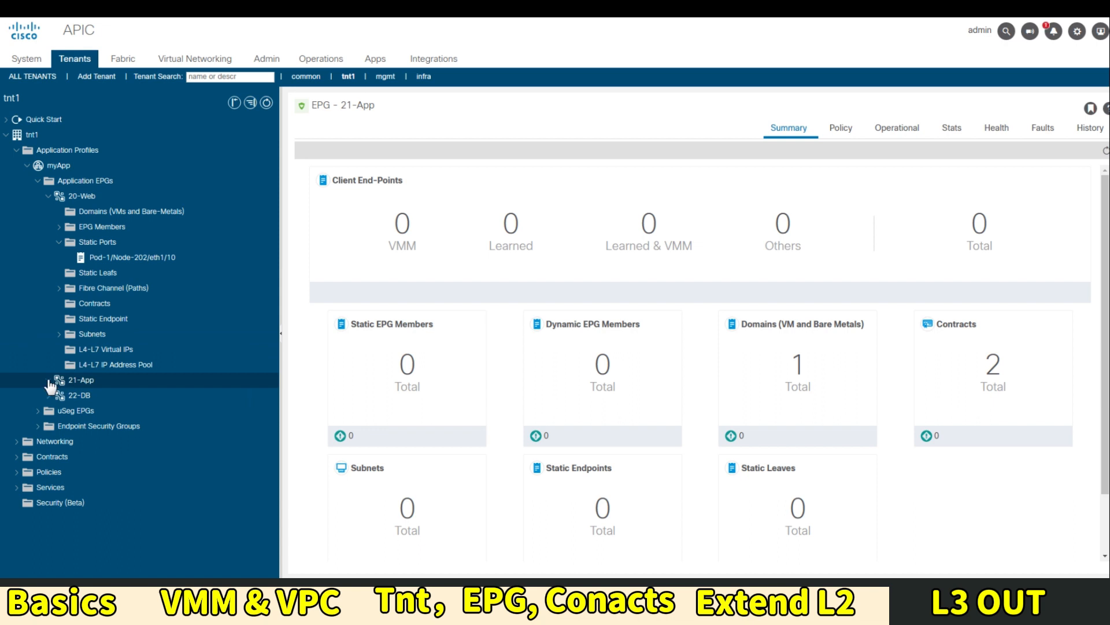
{"action": "left_click", "coordinate": [48, 380]}
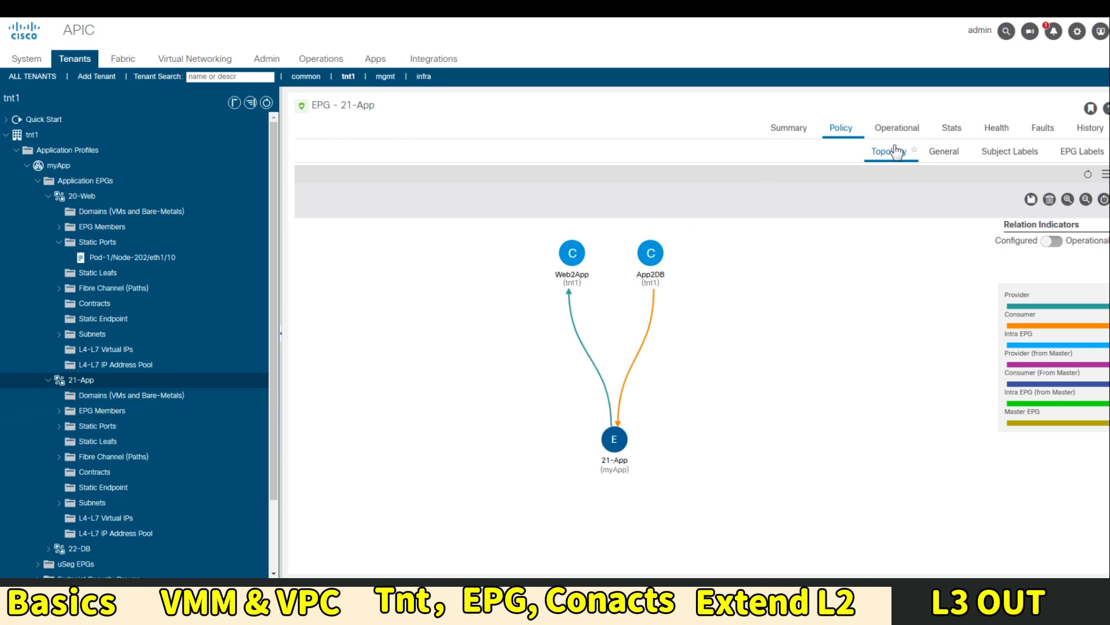
Set L2 Unknown Unicast to Flood on bridge domain 192.168.21.0_24 and apply it to the leaves
{"action": "left_click", "coordinate": [944, 152]}
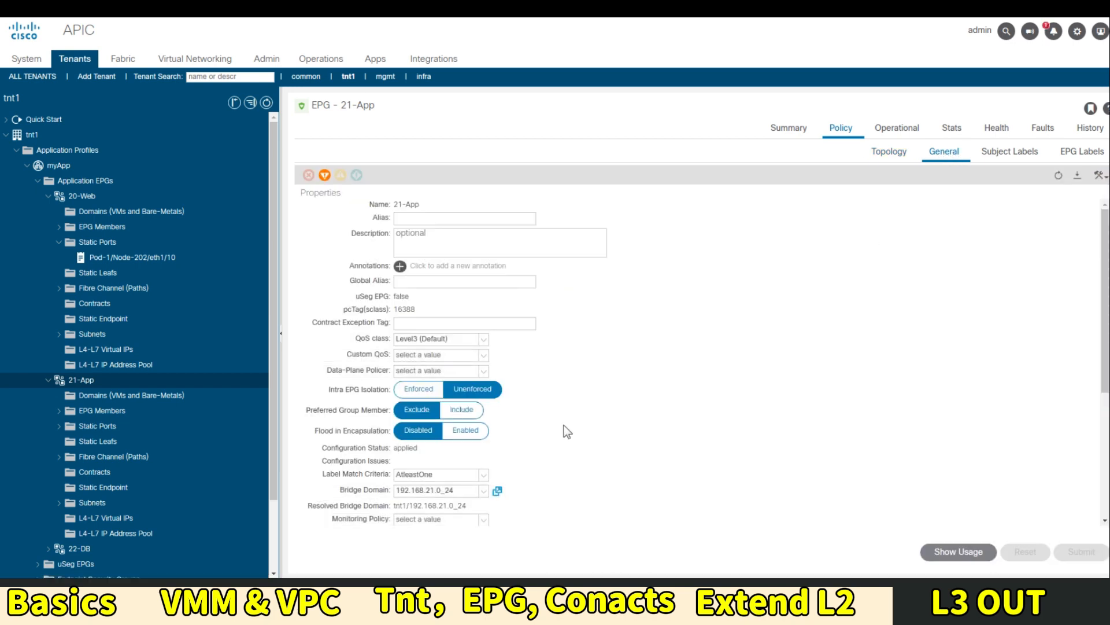
{"action": "scroll", "coordinate": [564, 425], "scroll_direction": "down", "scroll_amount": 3}
{"action": "scroll", "coordinate": [122, 427], "scroll_direction": "down", "scroll_amount": 2}
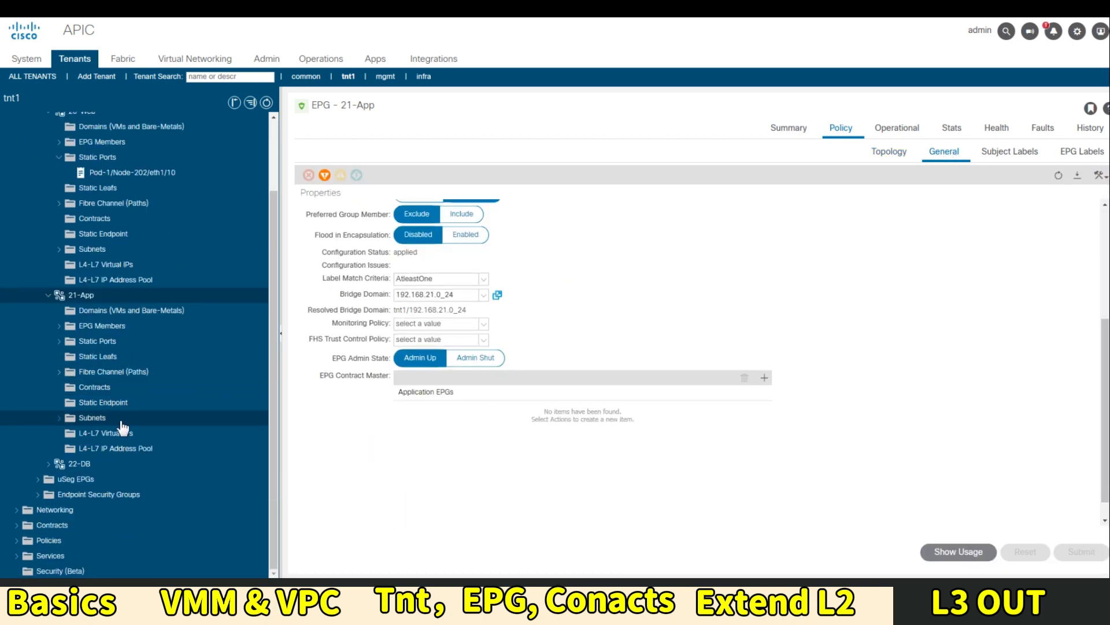
{"action": "left_click", "coordinate": [17, 510]}
{"action": "scroll", "coordinate": [87, 512], "scroll_direction": "down", "scroll_amount": 2}
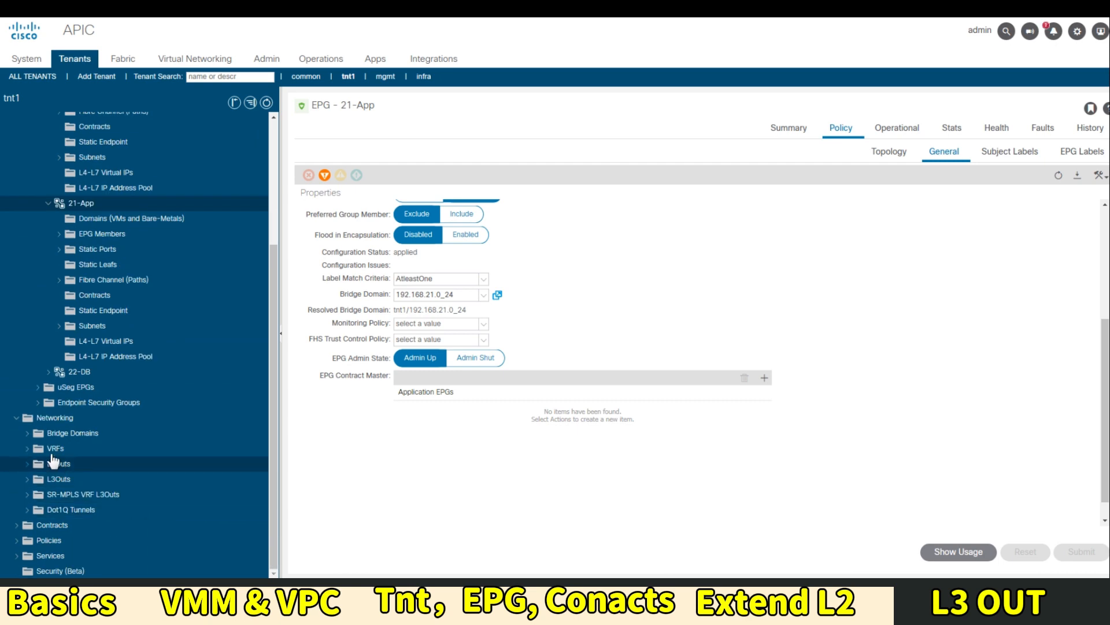
{"action": "left_click", "coordinate": [27, 433]}
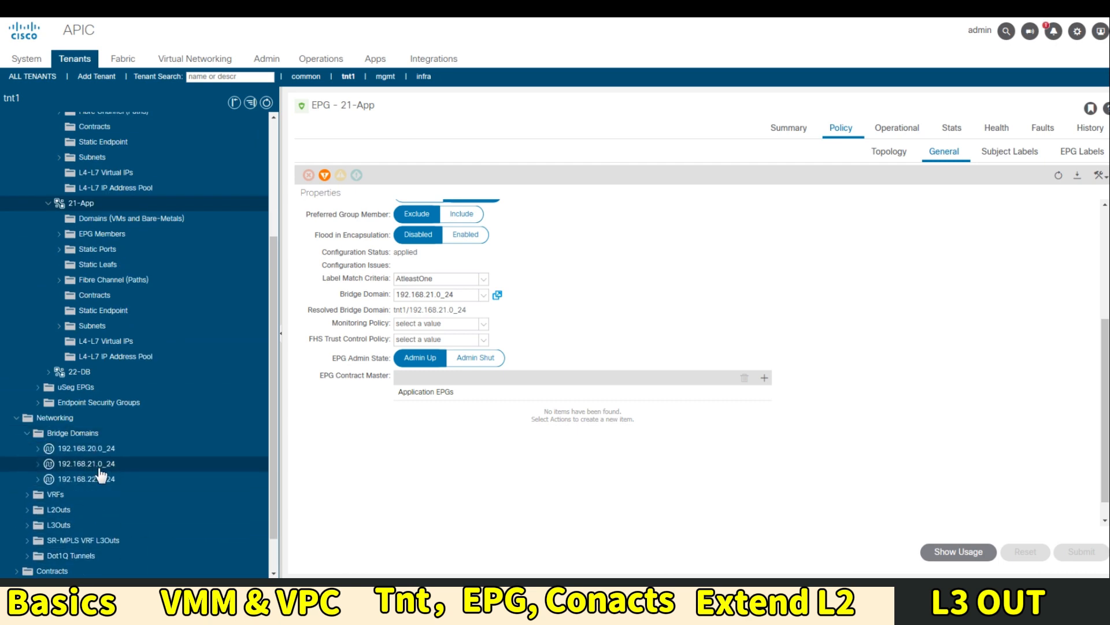
{"action": "left_click", "coordinate": [99, 468]}
{"action": "left_click", "coordinate": [844, 129]}
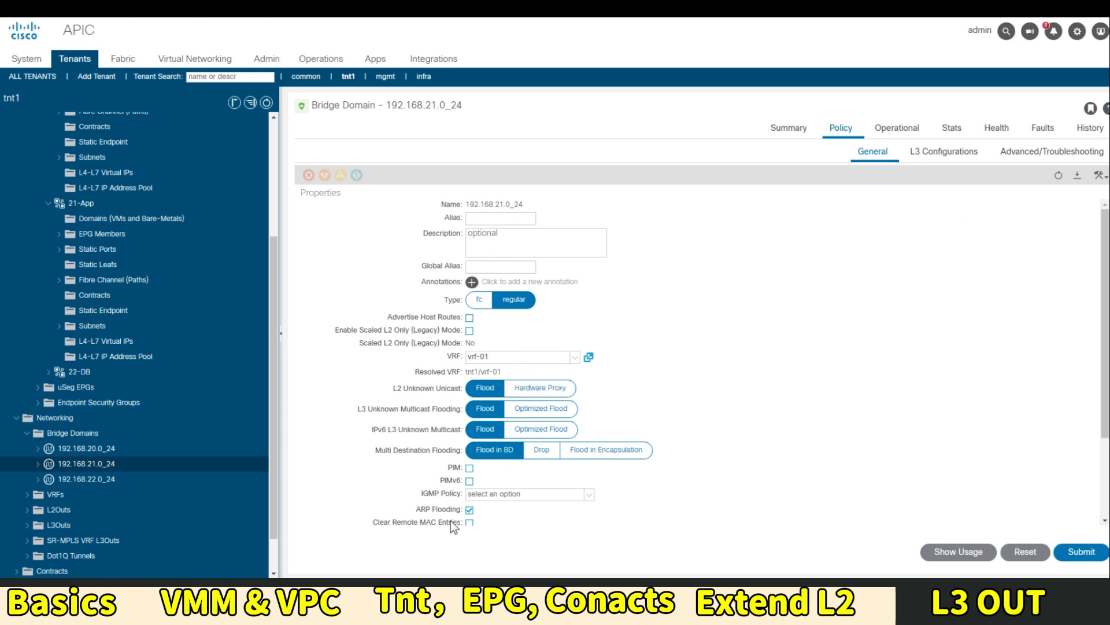
{"action": "left_click", "coordinate": [1082, 551]}
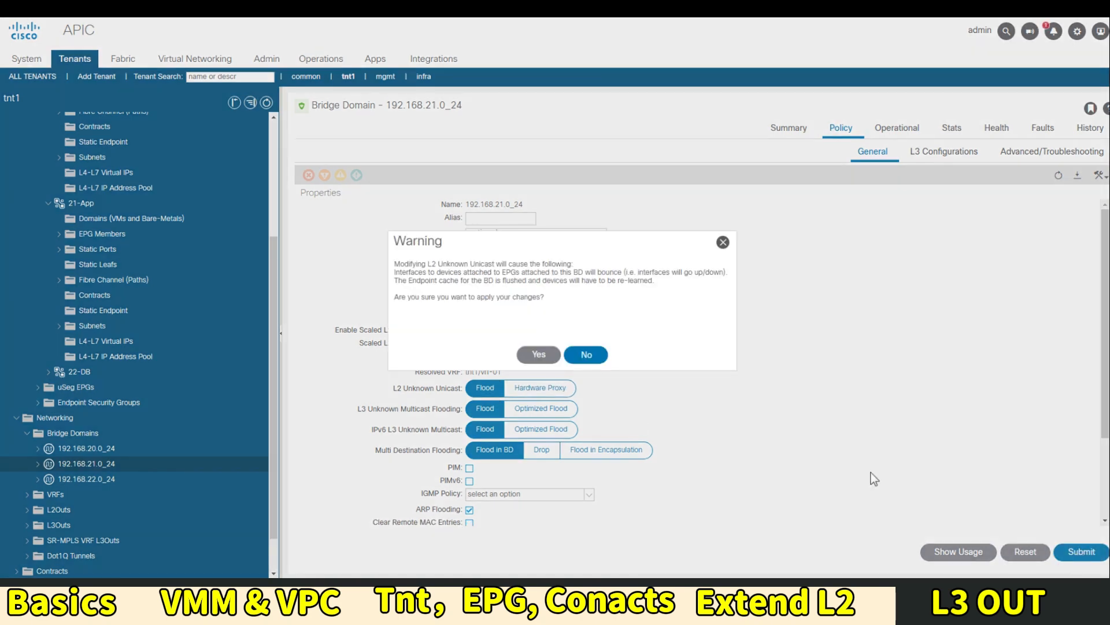
{"action": "left_click", "coordinate": [539, 354]}
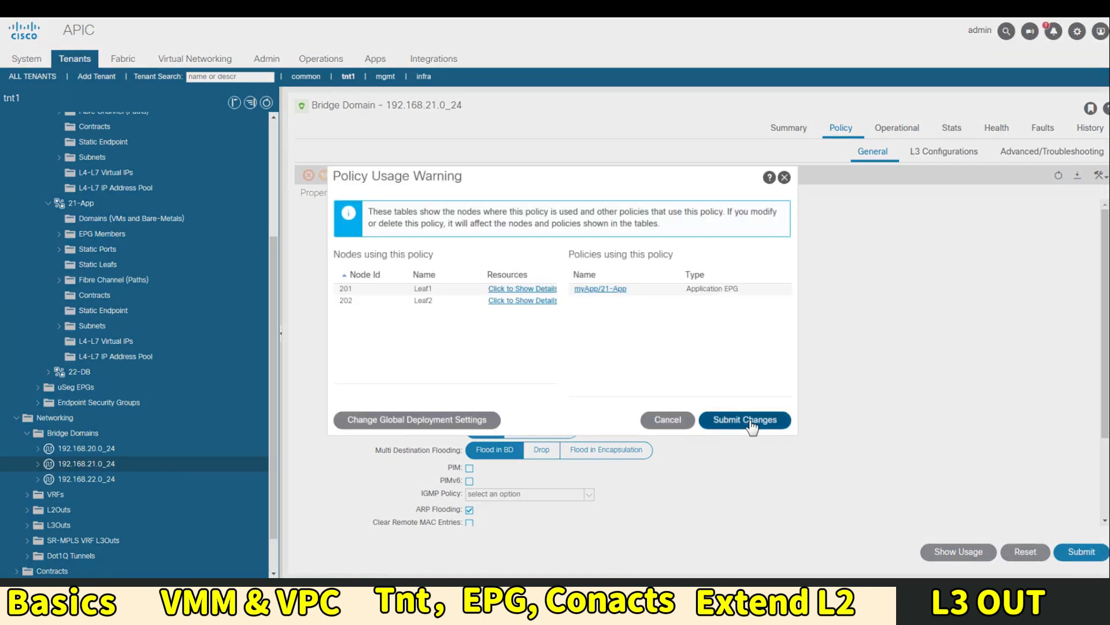
{"action": "left_click", "coordinate": [746, 420]}
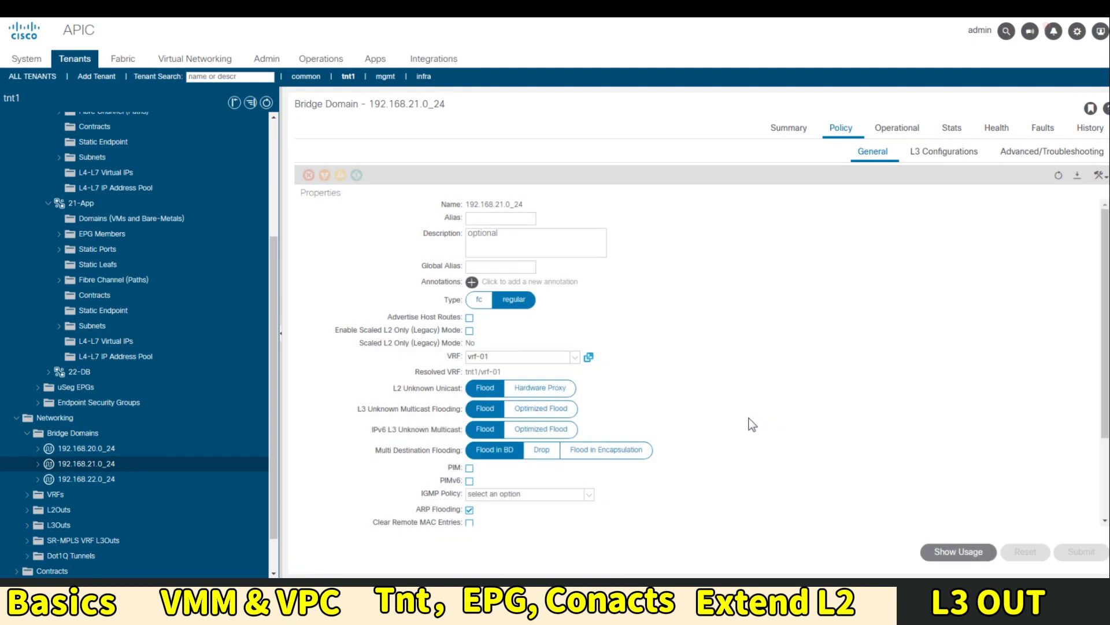
Open the LegacySwitch_PD physical domain under Fabric Access Policies
{"action": "left_click", "coordinate": [132, 59]}
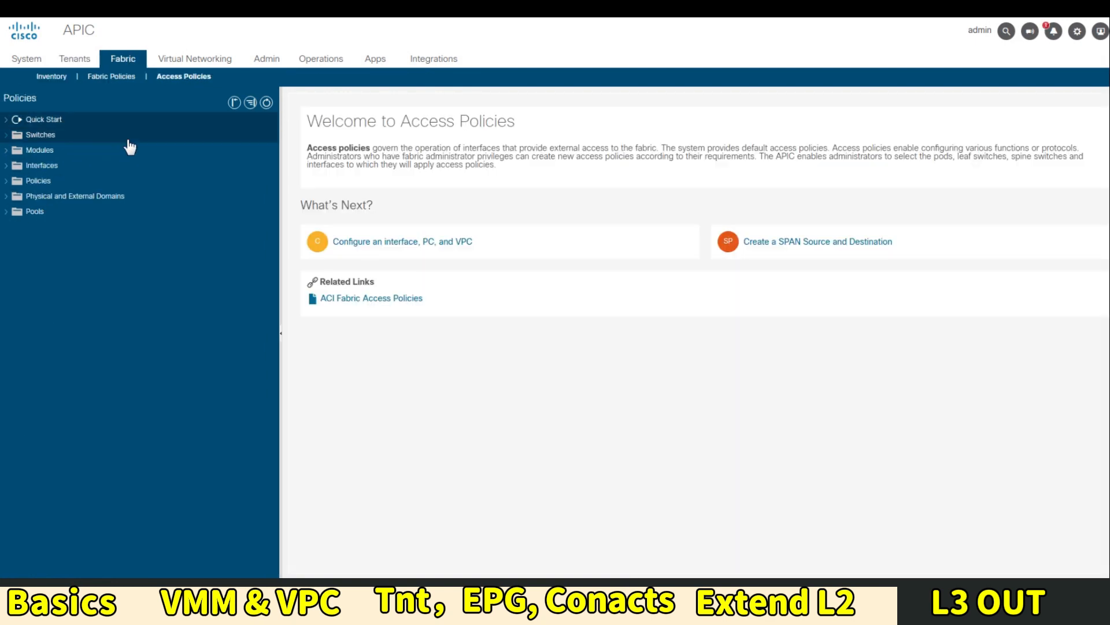
{"action": "left_click", "coordinate": [23, 197]}
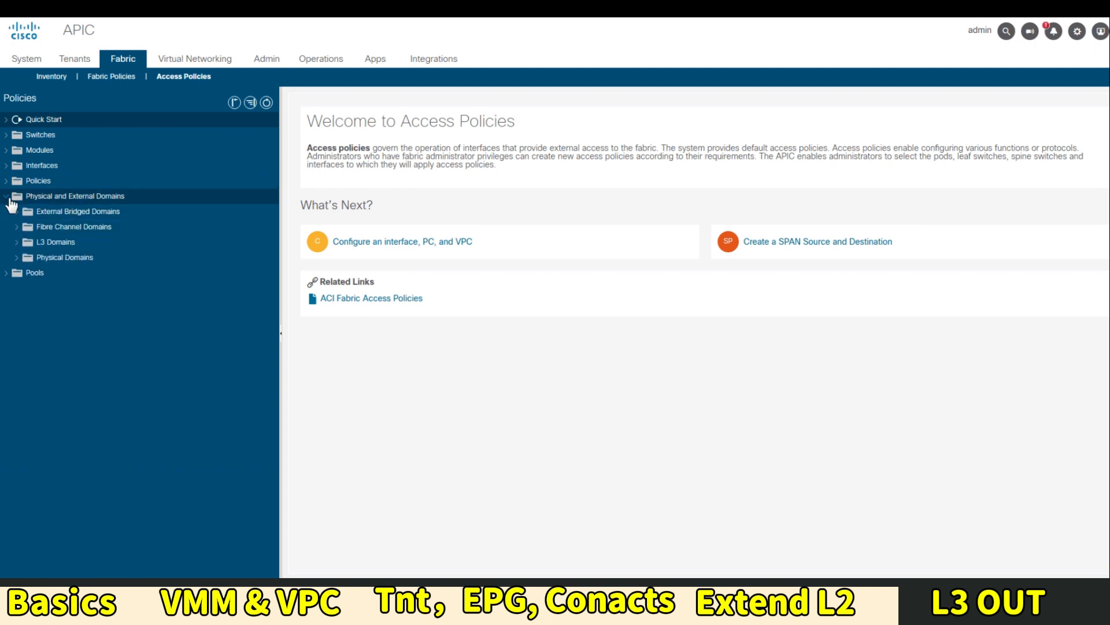
{"action": "left_click", "coordinate": [64, 258]}
{"action": "double_click", "coordinate": [354, 168]}
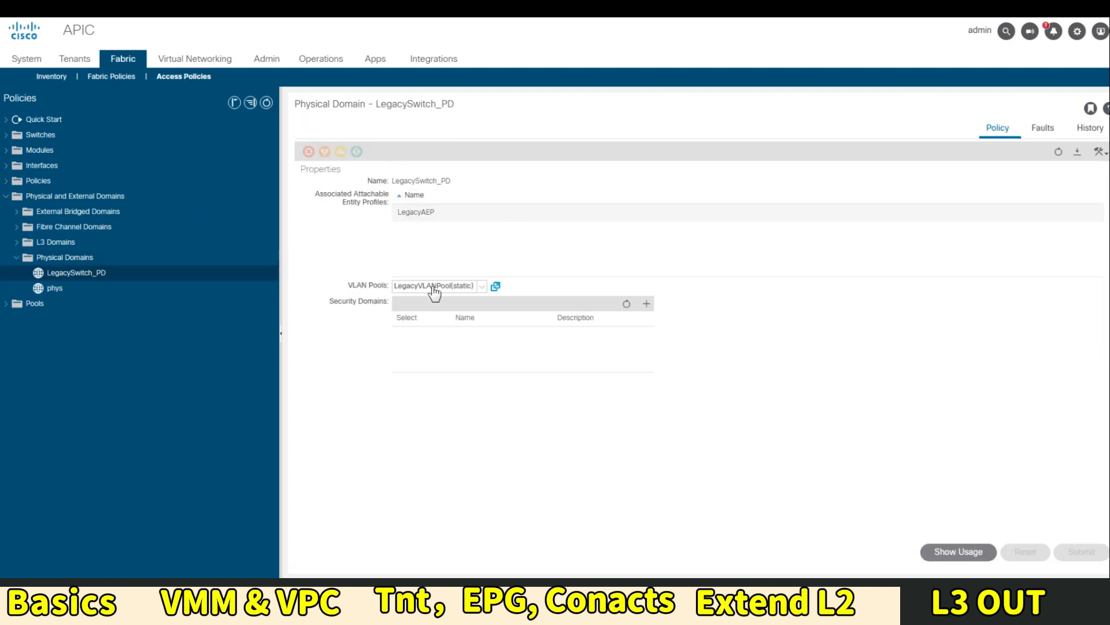
Add a static-allocation encap block VLAN 20–20 to LegacyVLANPool
{"action": "left_click", "coordinate": [7, 306]}
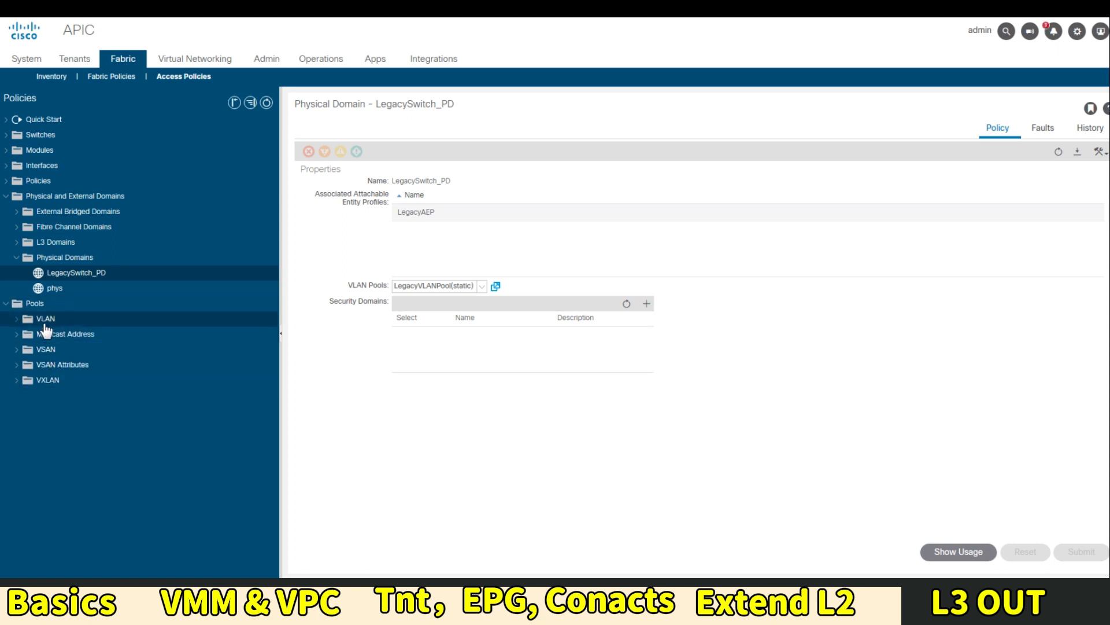
{"action": "left_click", "coordinate": [45, 322]}
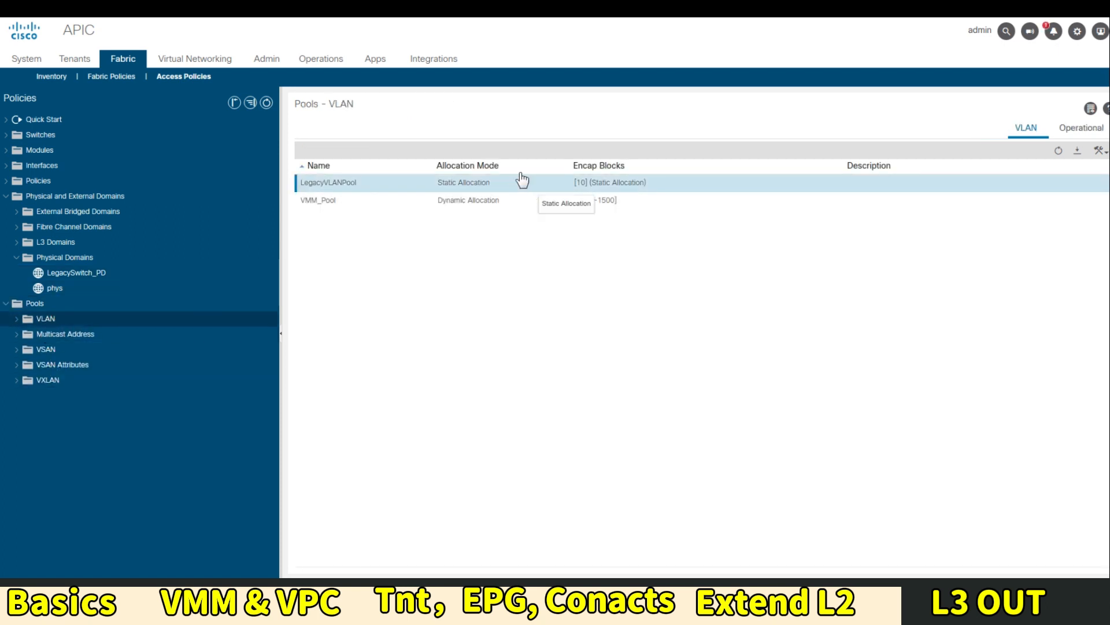
{"action": "double_click", "coordinate": [523, 180]}
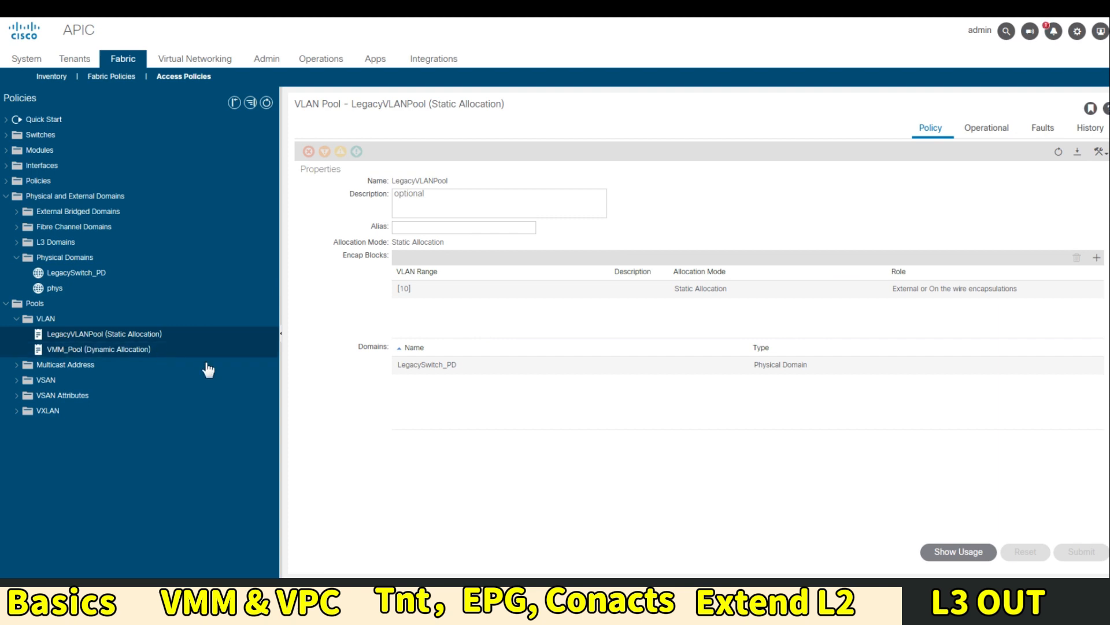
{"action": "left_click", "coordinate": [1096, 258]}
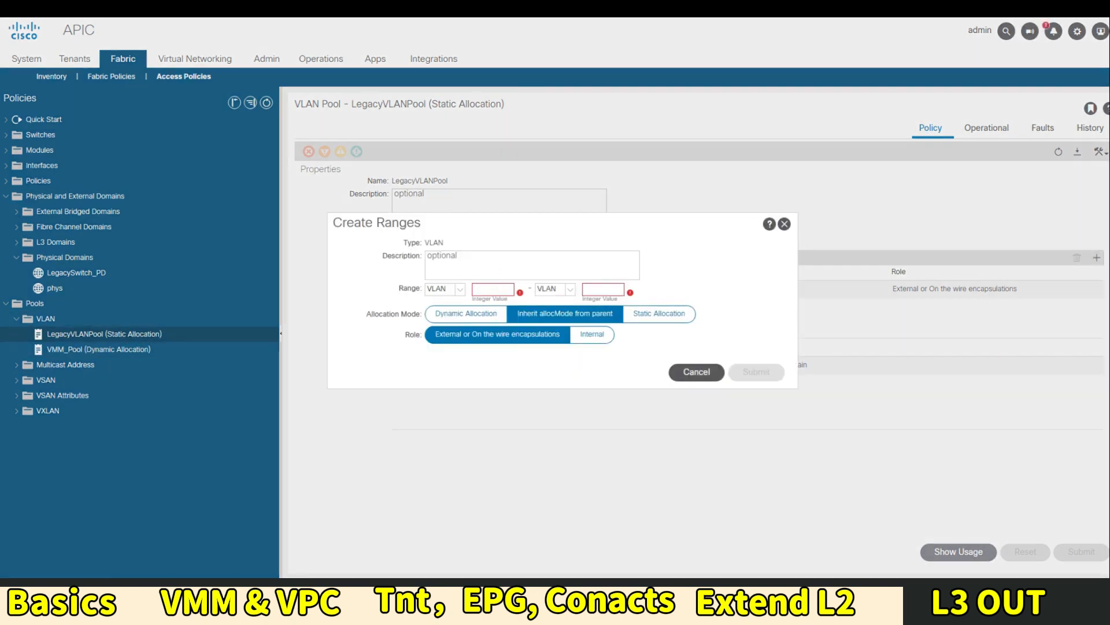
{"action": "type", "text": "20"}
{"action": "key", "text": "Tab"}
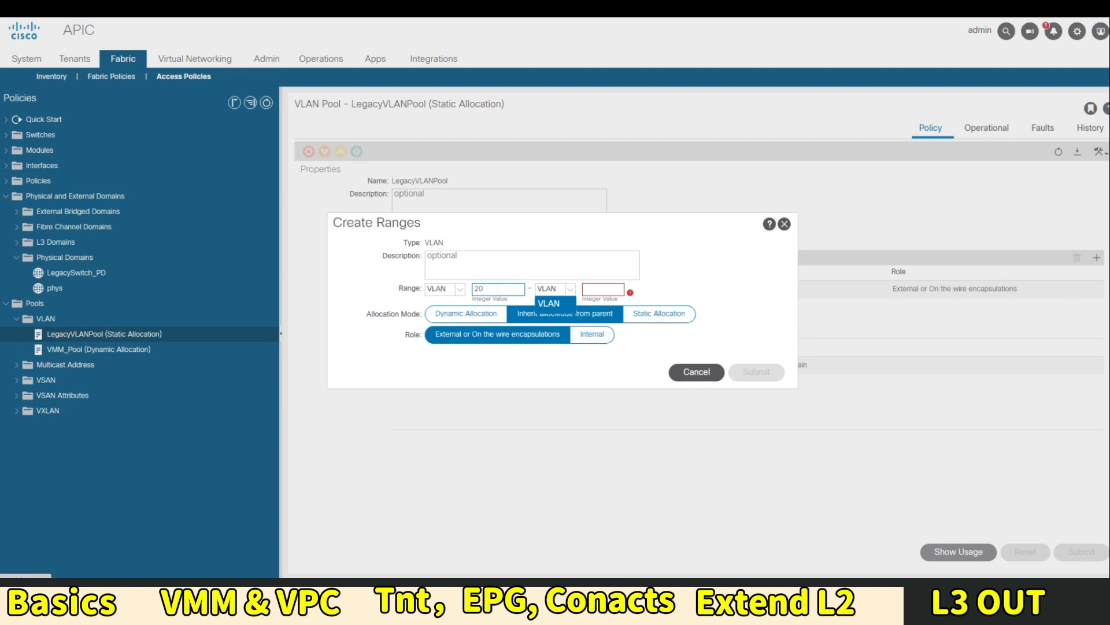
{"action": "left_click", "coordinate": [662, 317]}
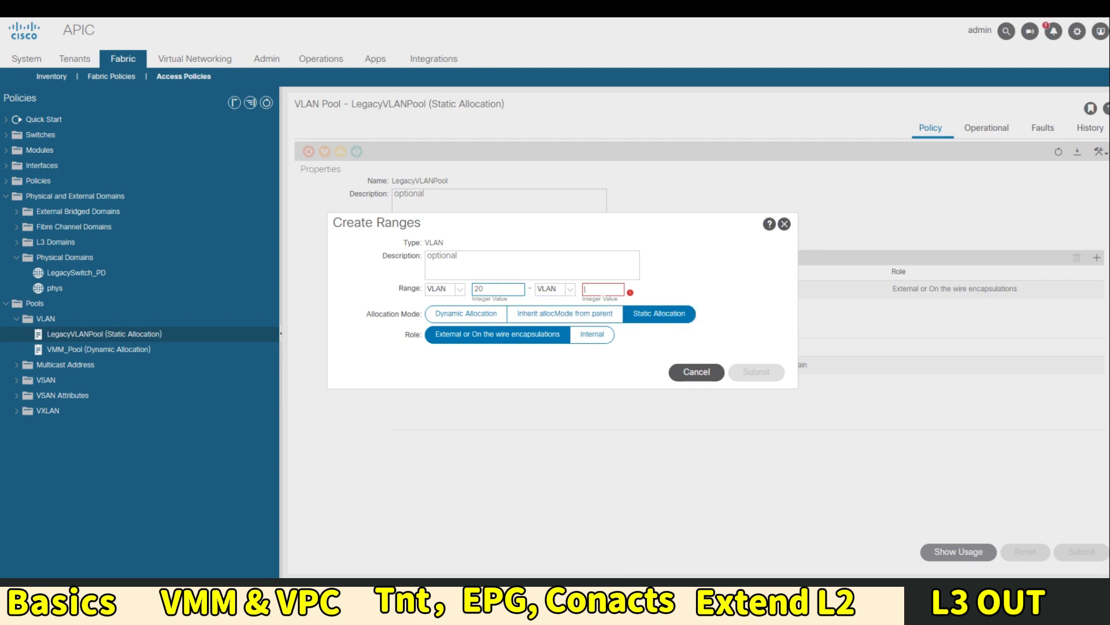
{"action": "type", "text": "20"}
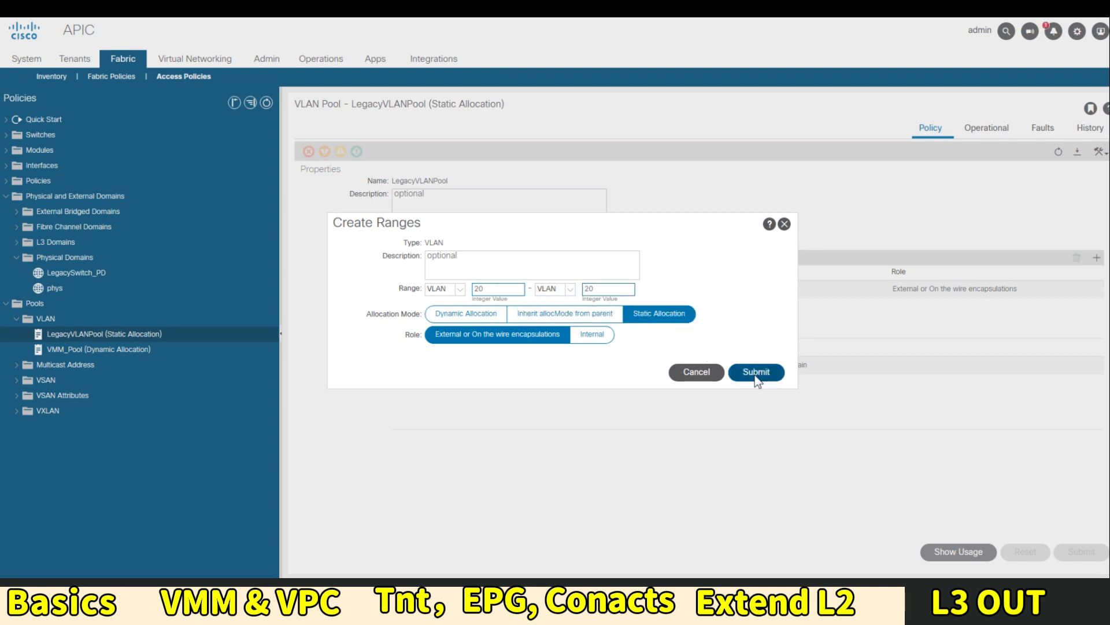
{"action": "left_click", "coordinate": [755, 373]}
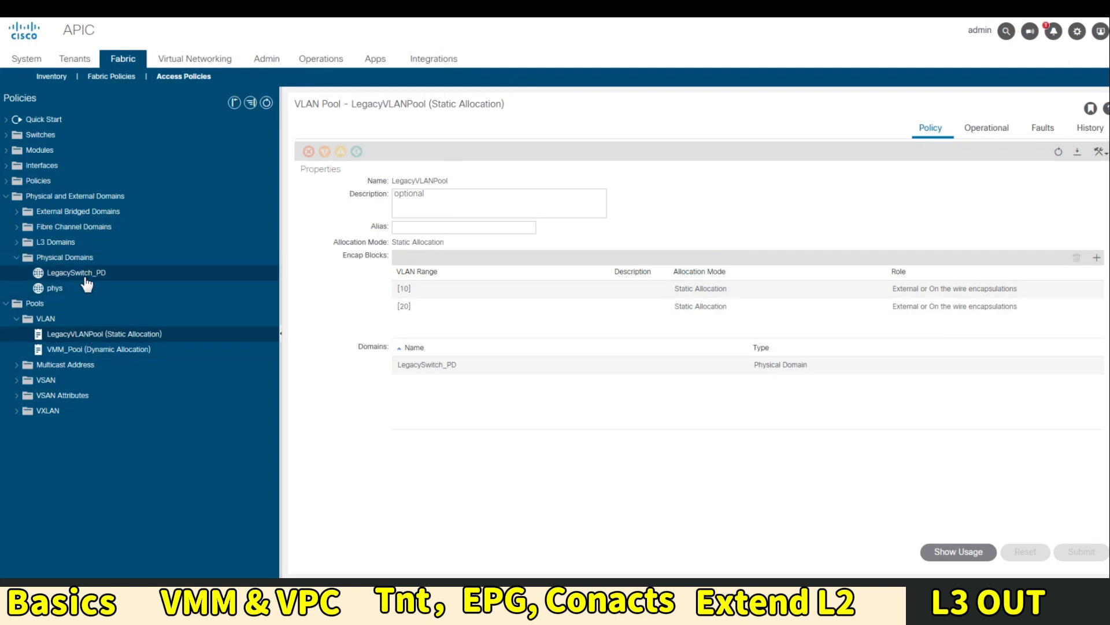
Revisit the LegacySwitch_PD physical domain, then go to the Interfaces and Policies quick start
{"action": "left_click", "coordinate": [85, 276]}
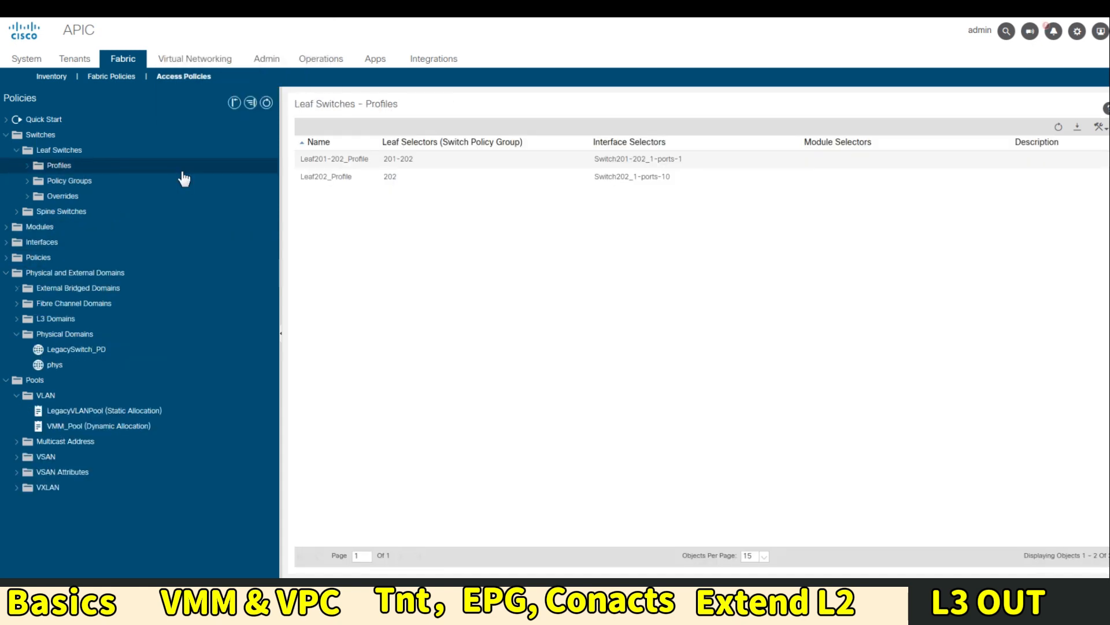
{"action": "left_click", "coordinate": [58, 119]}
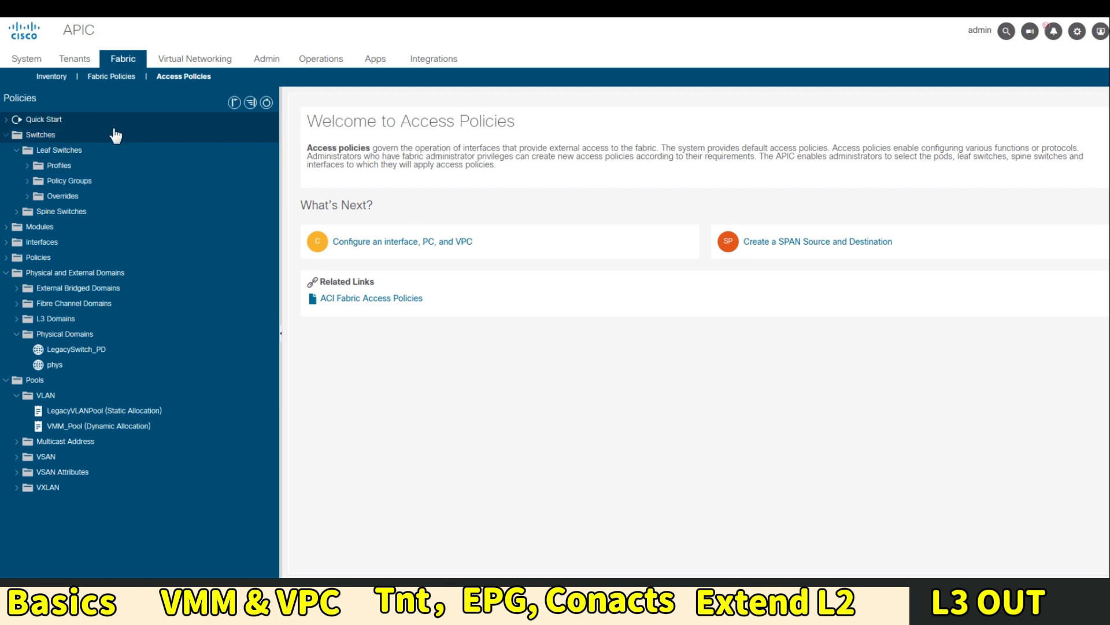
{"action": "left_click", "coordinate": [6, 119]}
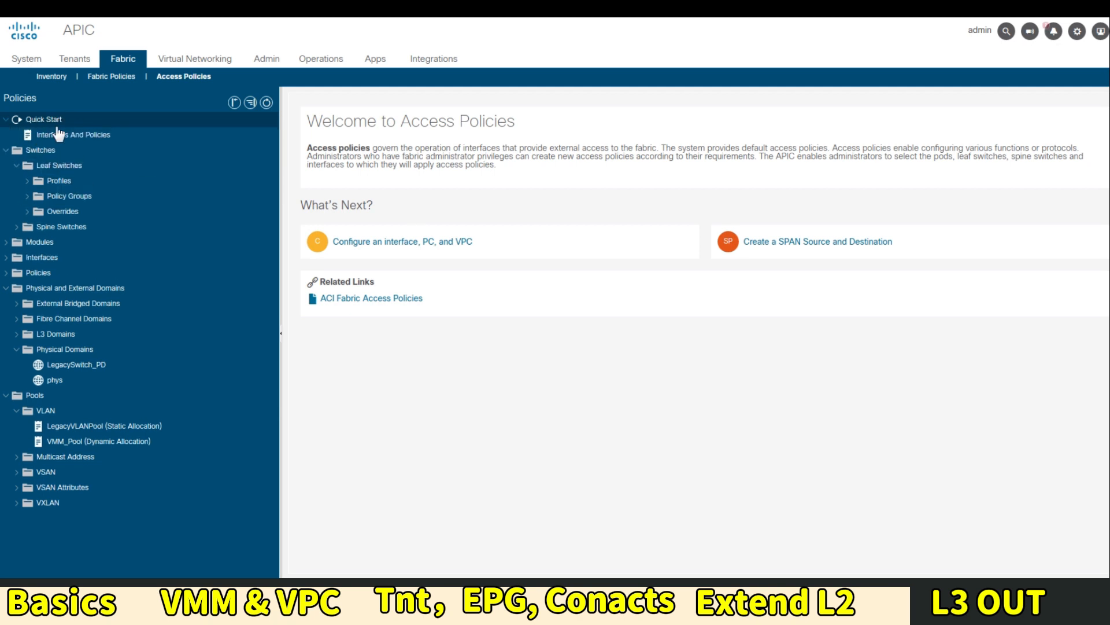
{"action": "left_click", "coordinate": [64, 134]}
Configure leaf 201 interface 1/10 with policy group LegacySwitch_PG, then list the leaf profiles
{"action": "left_click", "coordinate": [159, 151]}
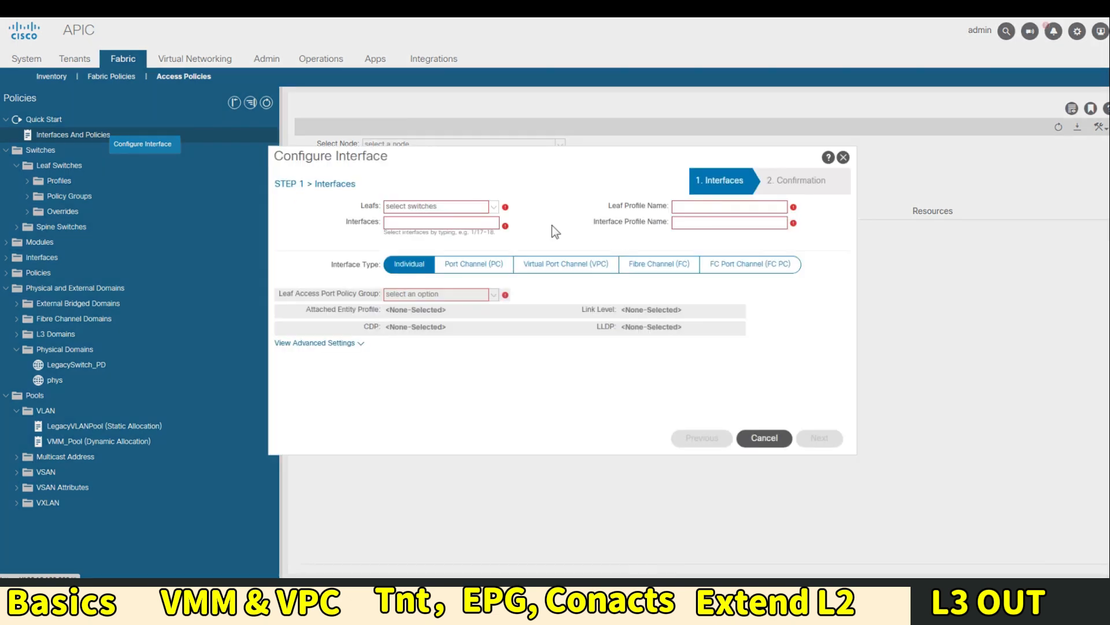
{"action": "left_click", "coordinate": [494, 208]}
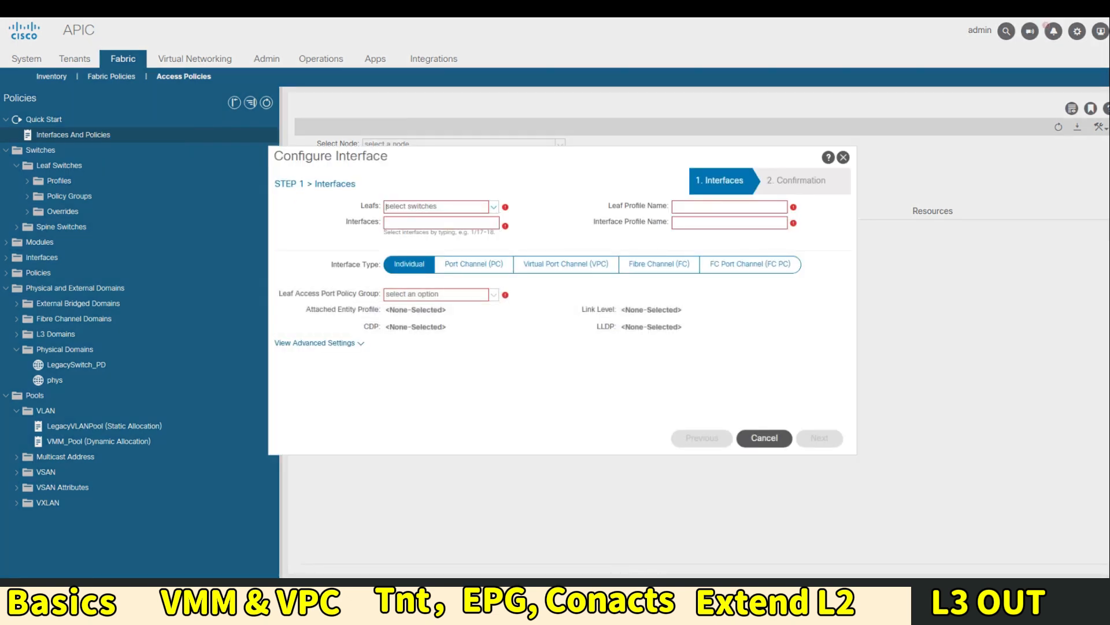
{"action": "left_click", "coordinate": [495, 207]}
{"action": "left_click", "coordinate": [393, 251]}
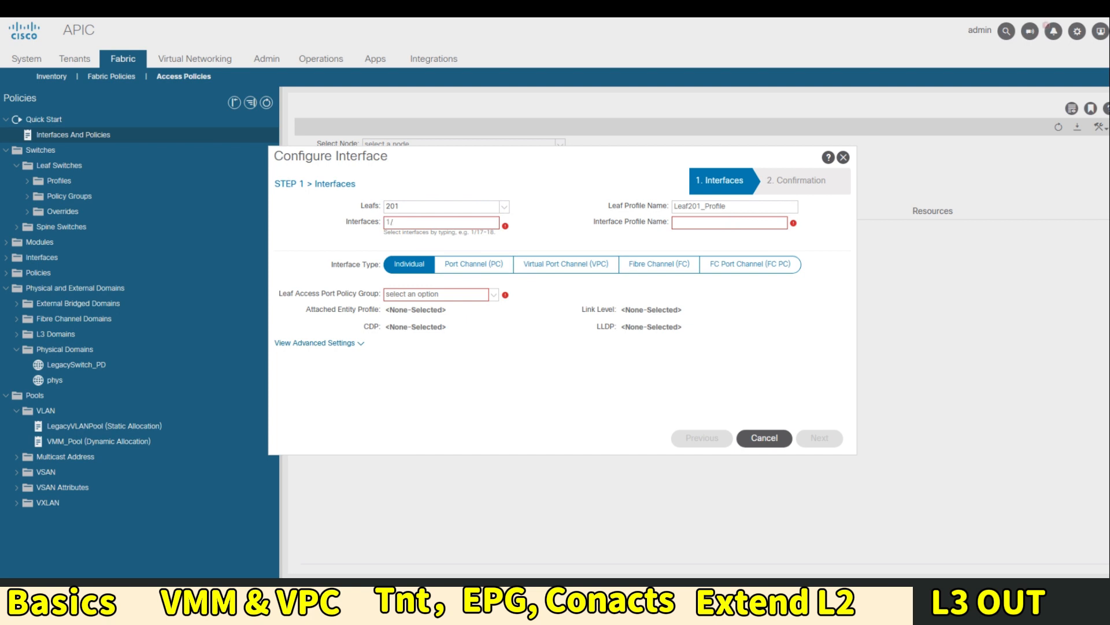
{"action": "type", "text": "1/10"}
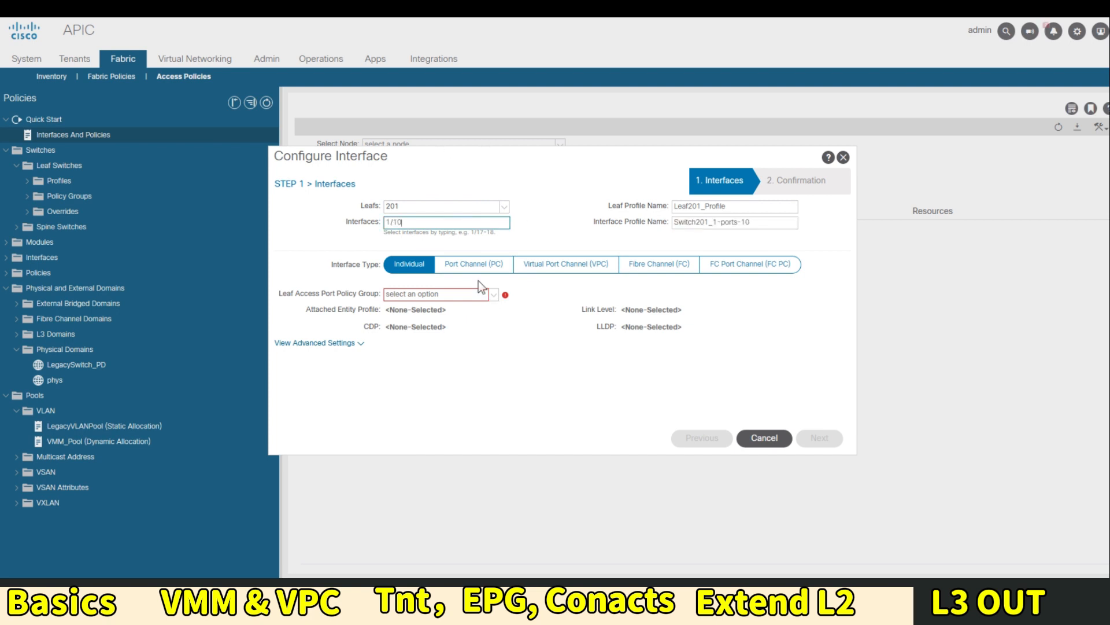
{"action": "left_click", "coordinate": [495, 295]}
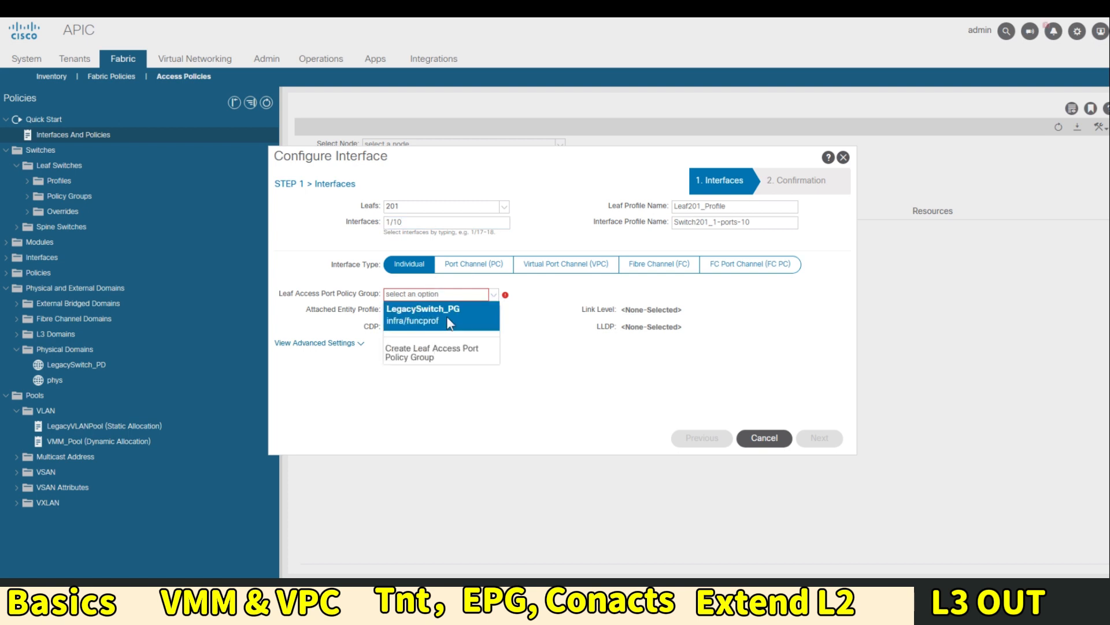
{"action": "left_click", "coordinate": [449, 321]}
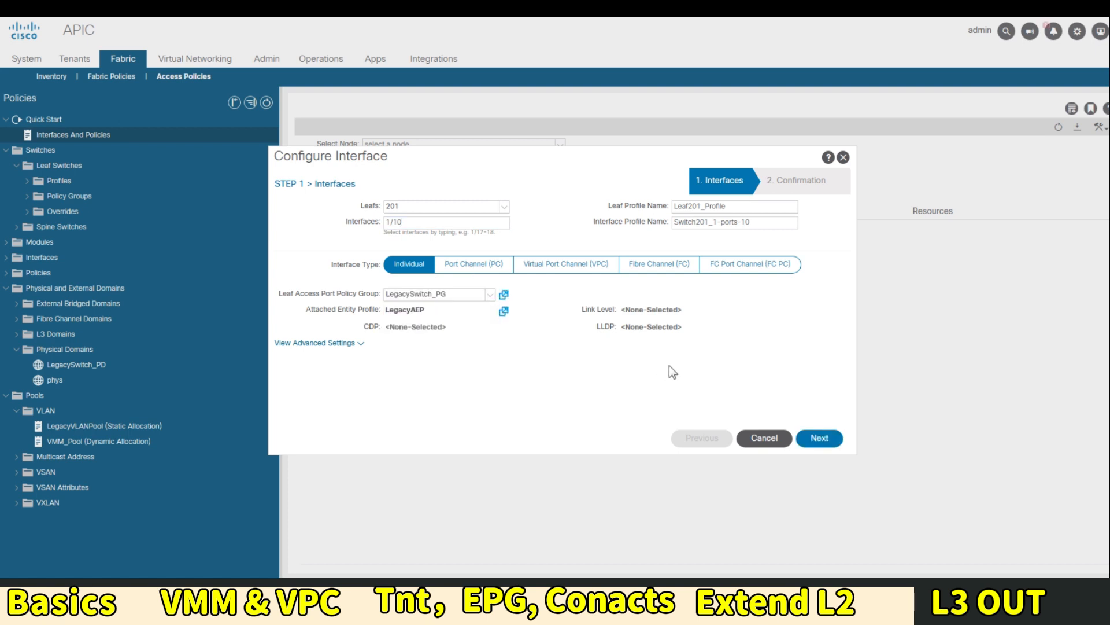
{"action": "left_click", "coordinate": [825, 440]}
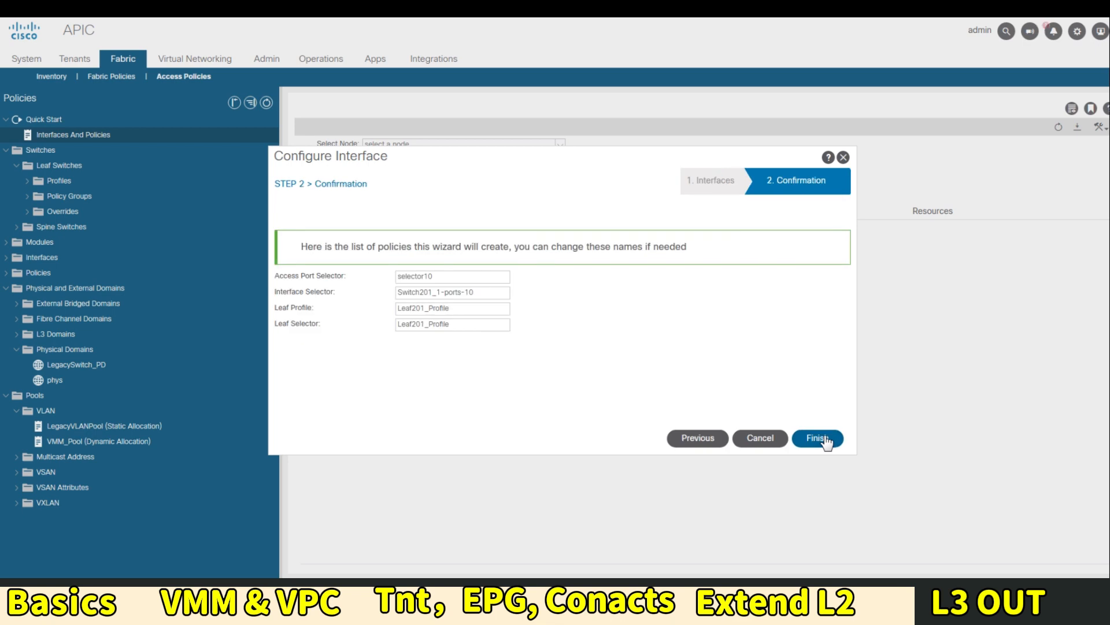
{"action": "left_click", "coordinate": [814, 438]}
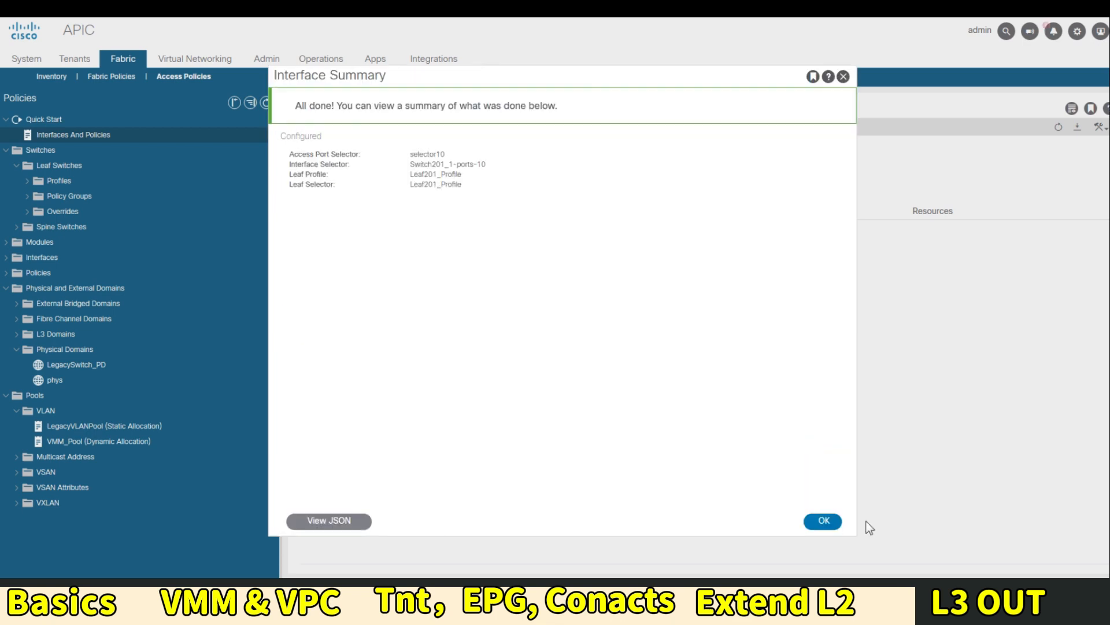
{"action": "left_click", "coordinate": [823, 522]}
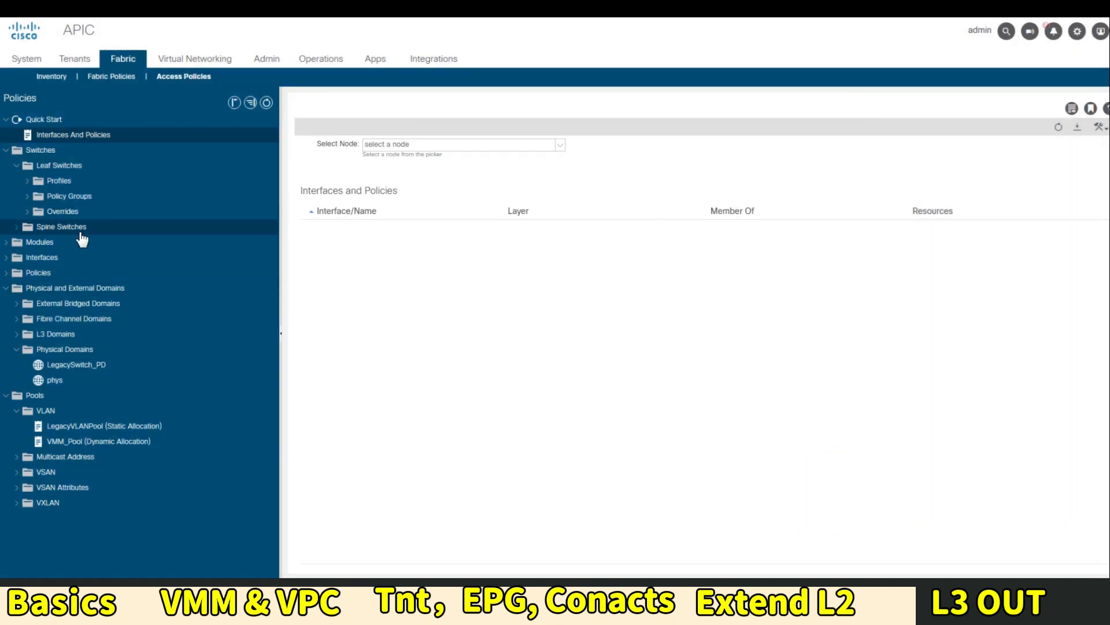
{"action": "left_click", "coordinate": [64, 165]}
{"action": "left_click", "coordinate": [74, 184]}
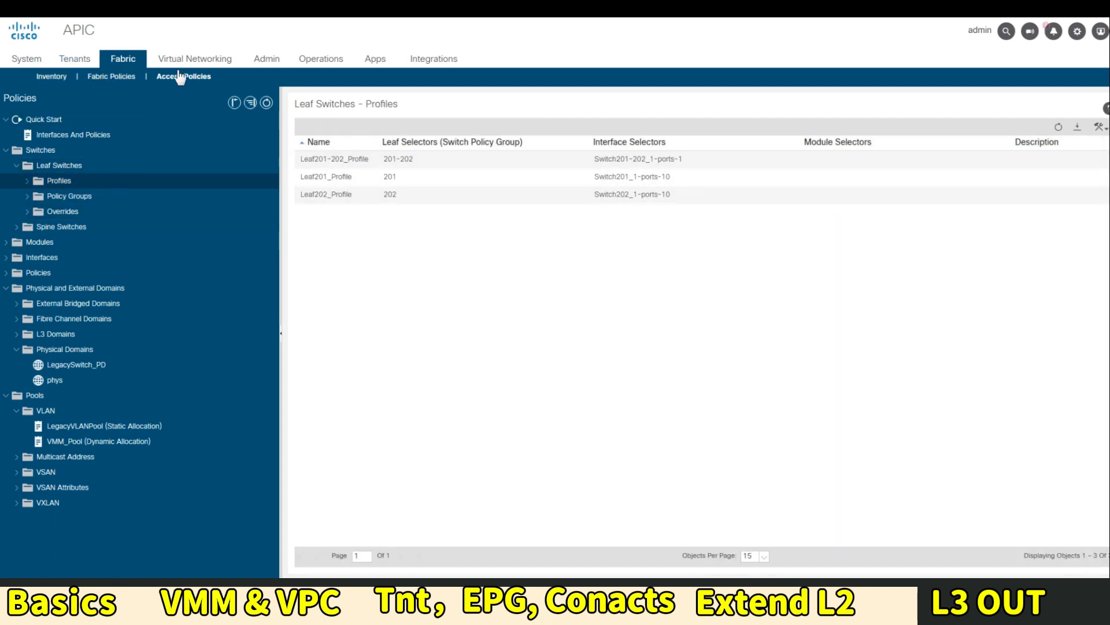
In tenant tnt1, browse the 192.168.21.0_24 bridge domain summary
{"action": "left_click", "coordinate": [75, 58]}
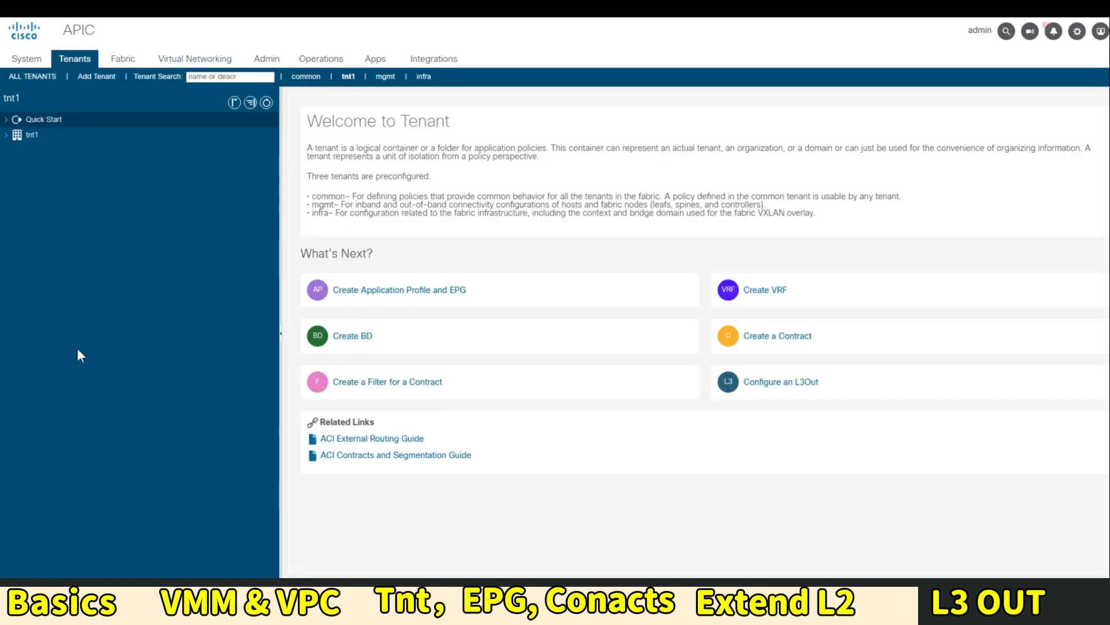
{"action": "left_click", "coordinate": [17, 166]}
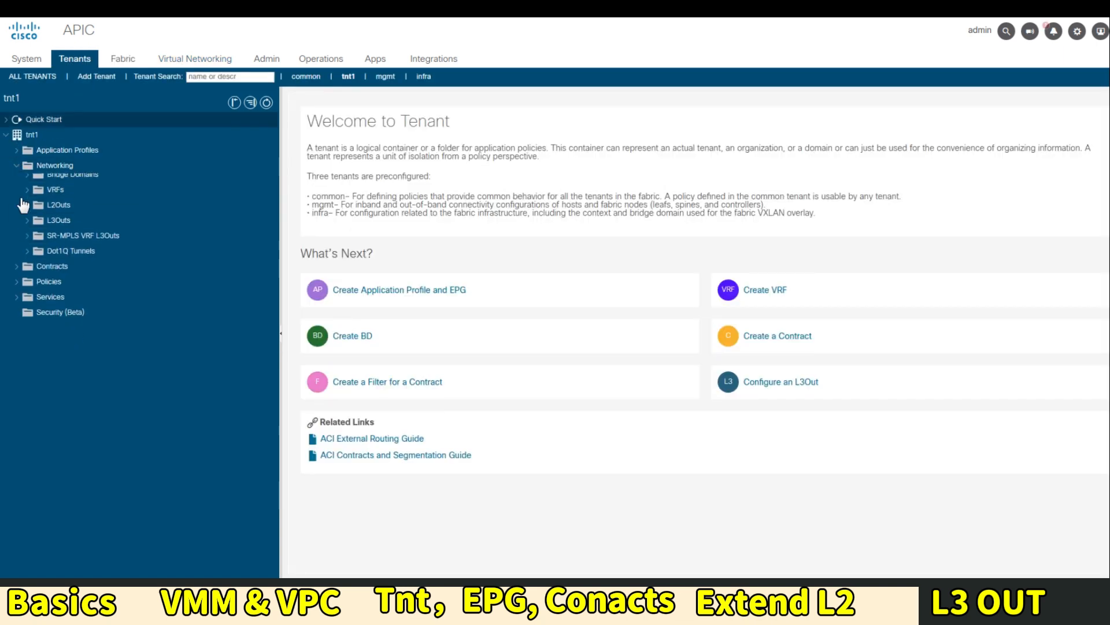
{"action": "left_click", "coordinate": [26, 180]}
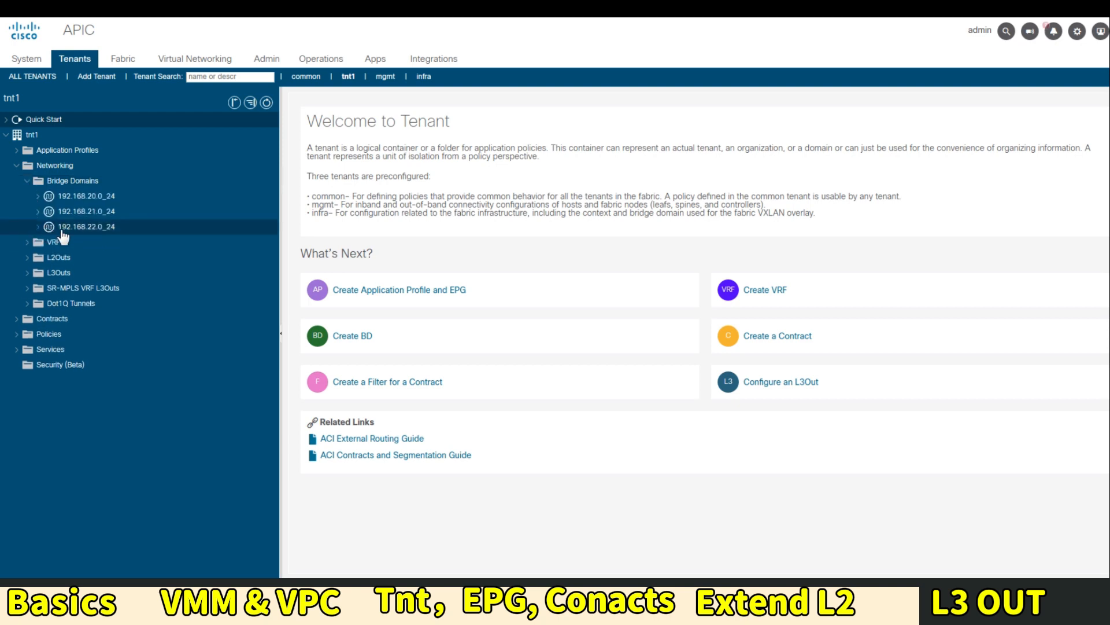
{"action": "left_click", "coordinate": [89, 214]}
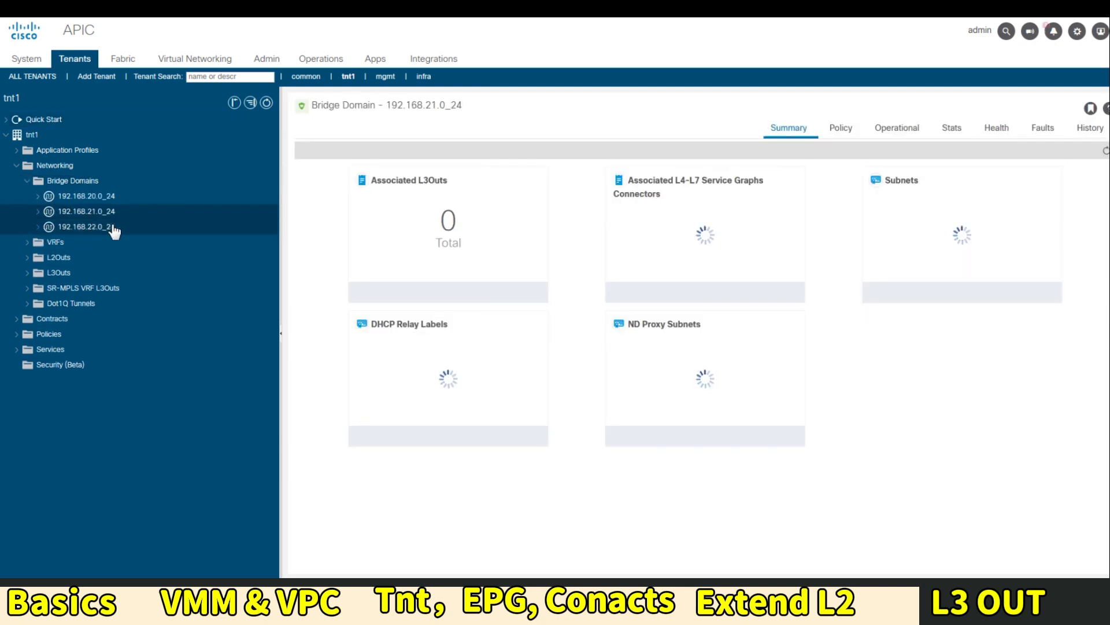
{"action": "left_click", "coordinate": [38, 211]}
{"action": "left_click", "coordinate": [38, 211]}
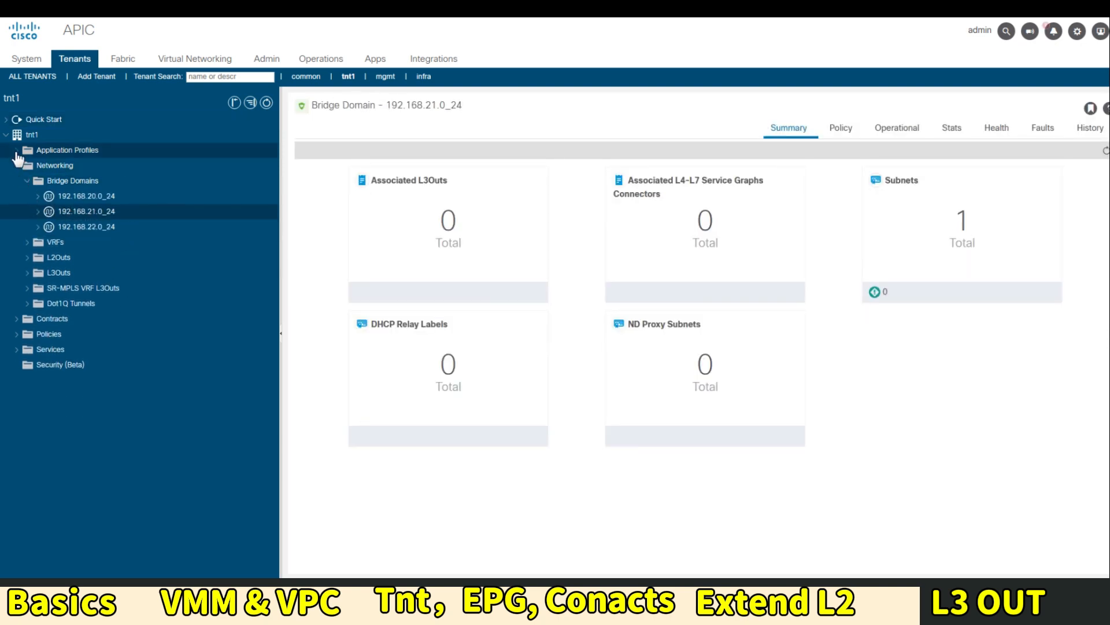
Associate physical domain LegacySwitch_PD with the myApp EPG 21-App
{"action": "left_click", "coordinate": [17, 150]}
{"action": "left_click", "coordinate": [27, 166]}
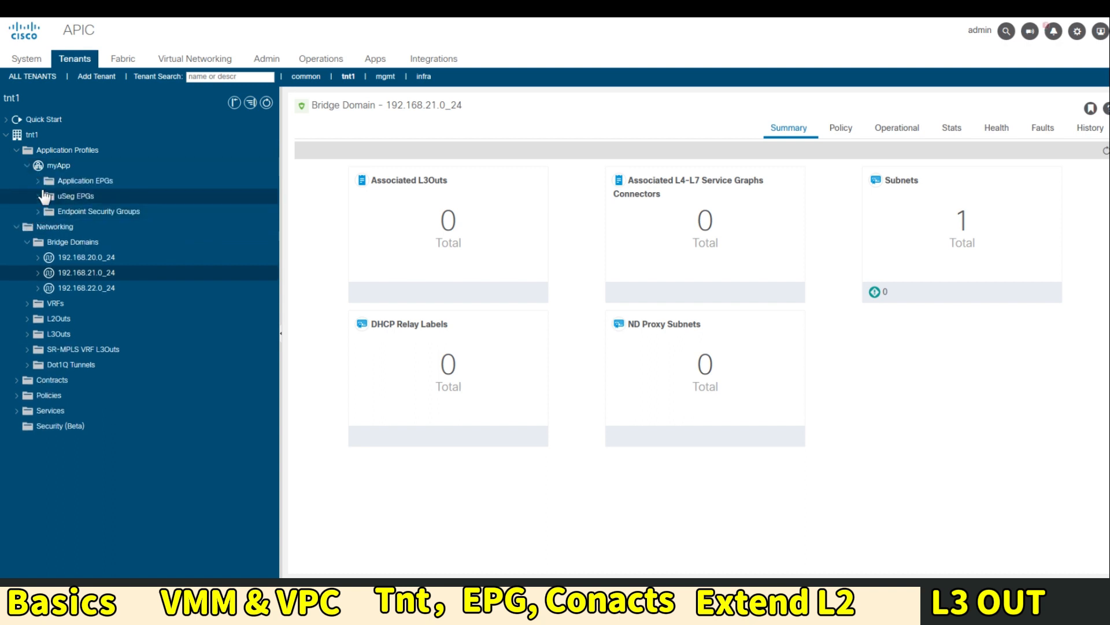
{"action": "left_click", "coordinate": [39, 181]}
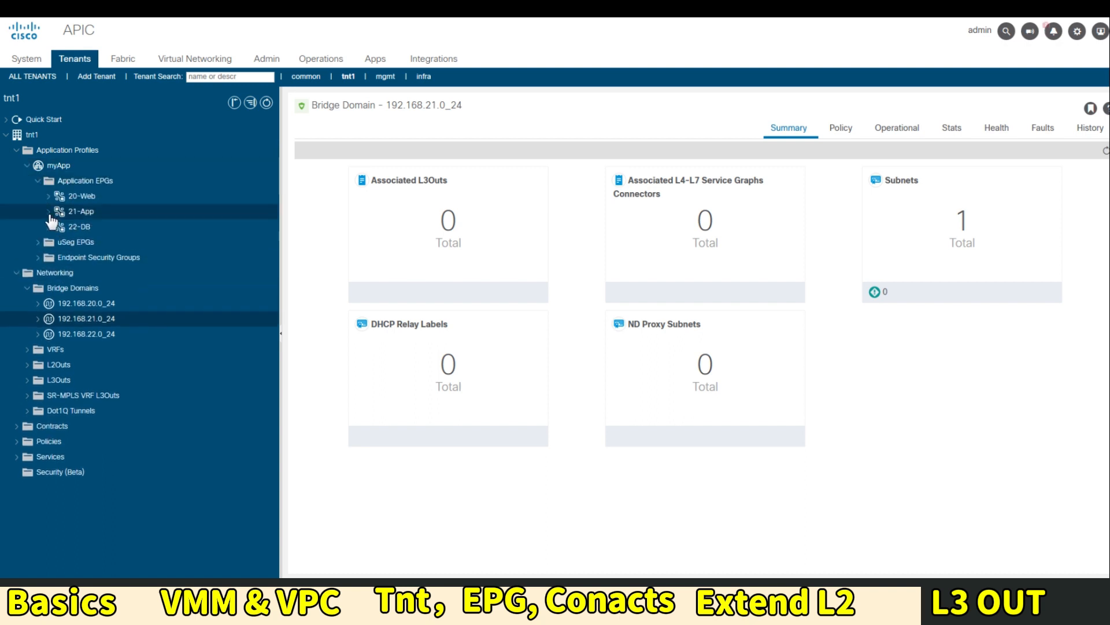
{"action": "left_click", "coordinate": [71, 214]}
{"action": "left_click", "coordinate": [70, 228]}
{"action": "right_click", "coordinate": [156, 229]}
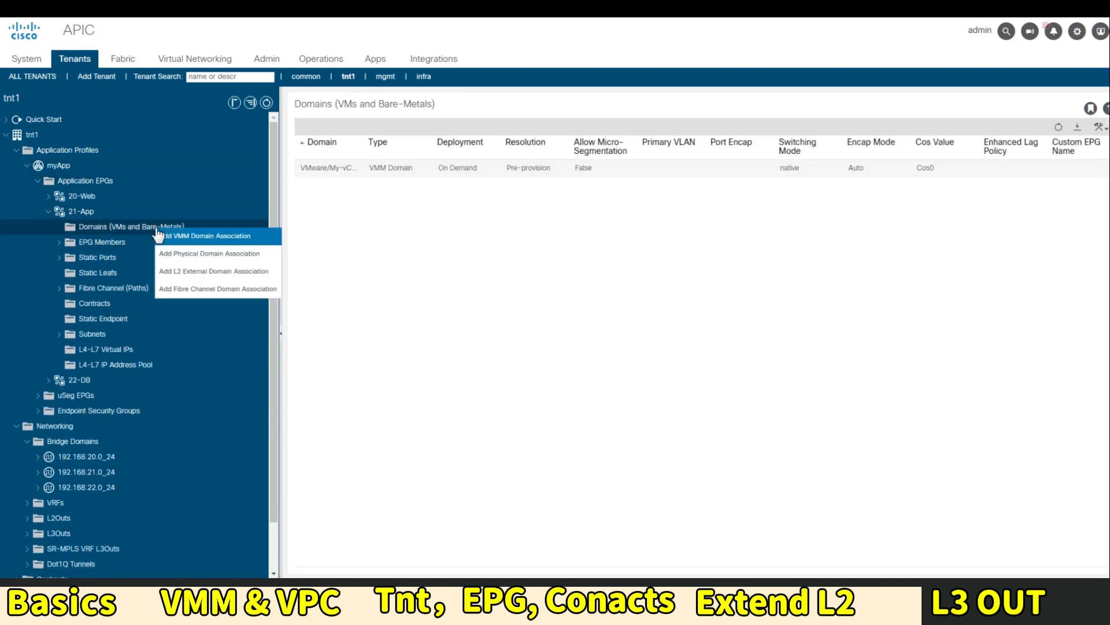
{"action": "left_click", "coordinate": [211, 254]}
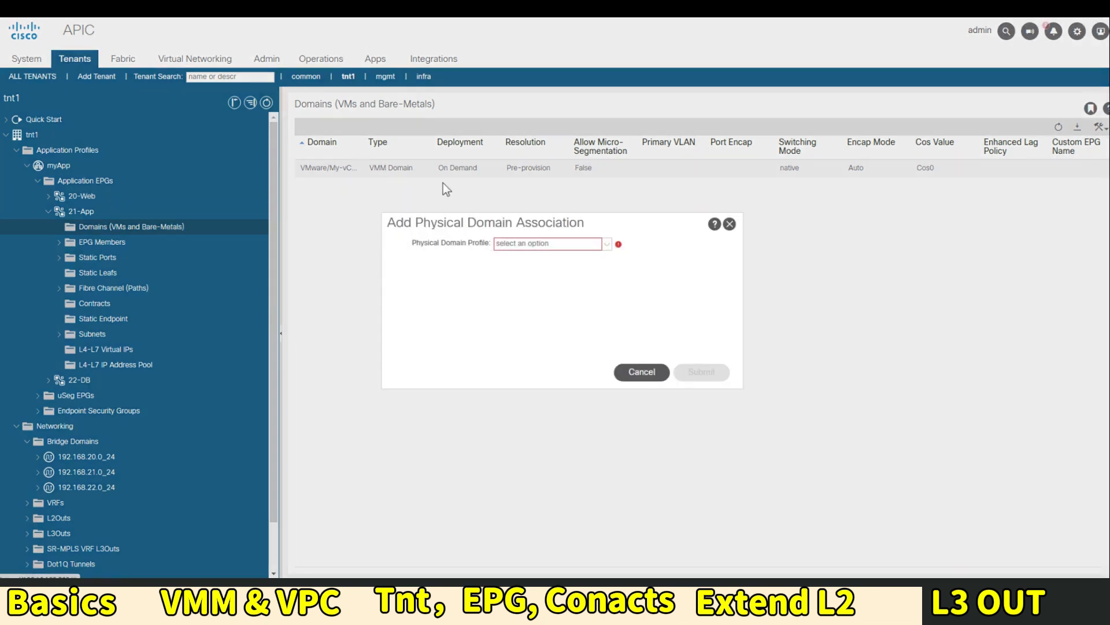
{"action": "left_click", "coordinate": [595, 246]}
{"action": "left_click", "coordinate": [565, 258]}
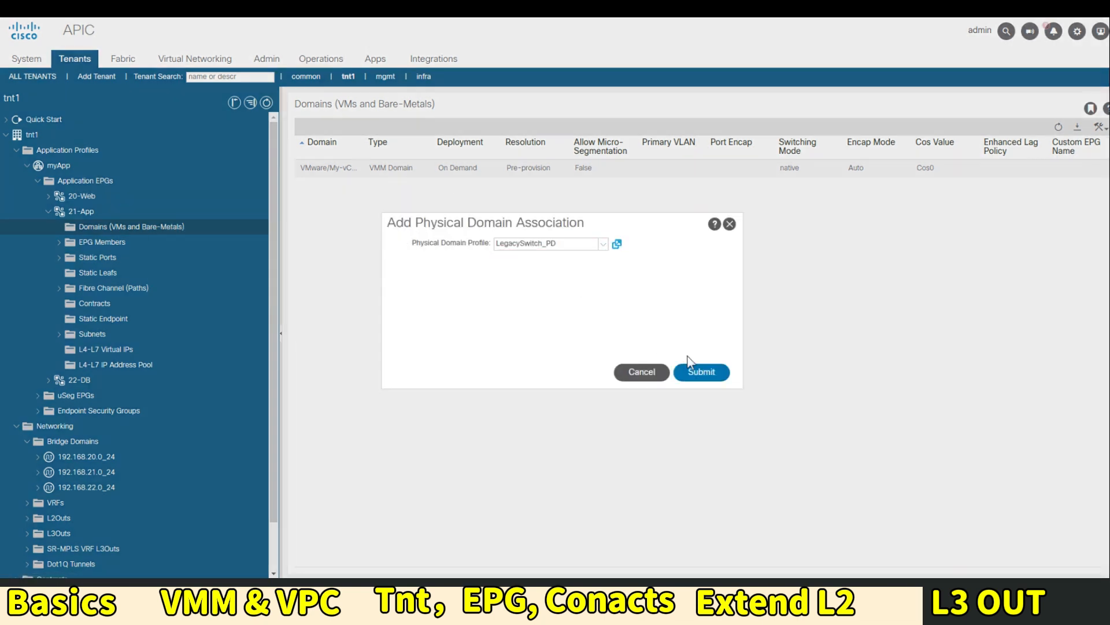
{"action": "left_click", "coordinate": [701, 371]}
{"action": "left_click", "coordinate": [97, 258]}
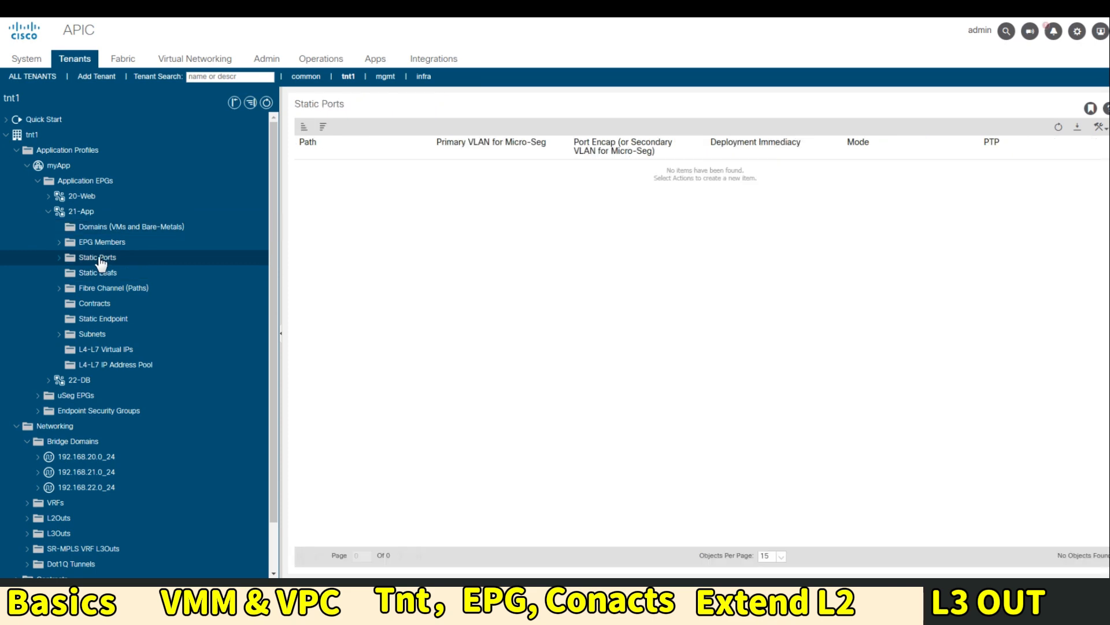
{"action": "left_click", "coordinate": [126, 264]}
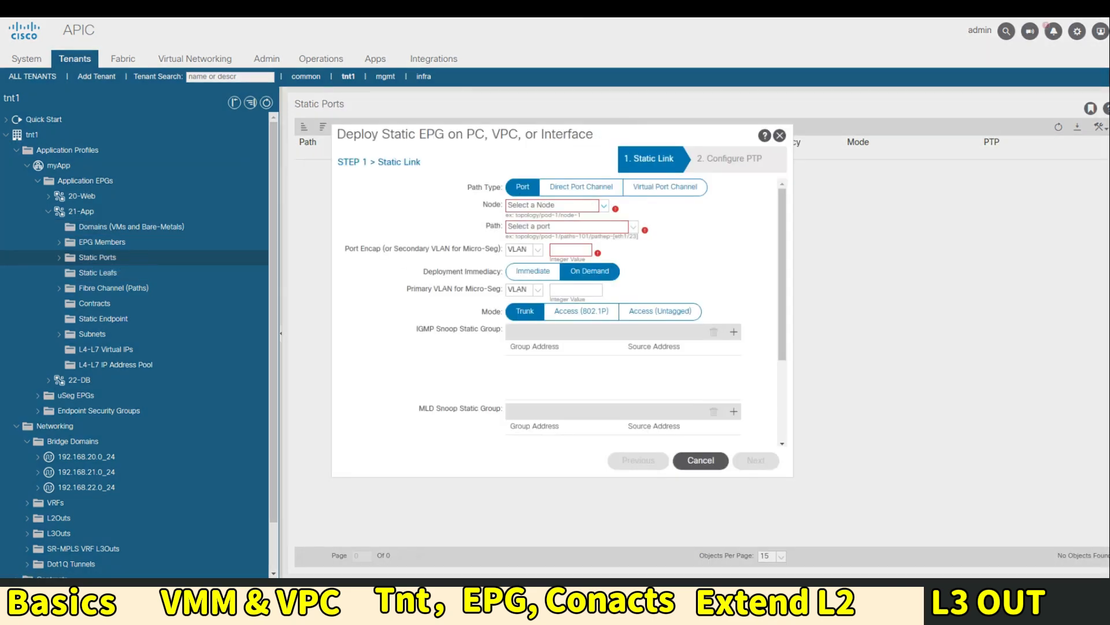
Deploy 21-App statically on Leaf1 (Node-201) eth1/10 as a trunk with VLAN 20 encap
{"action": "left_click", "coordinate": [604, 206]}
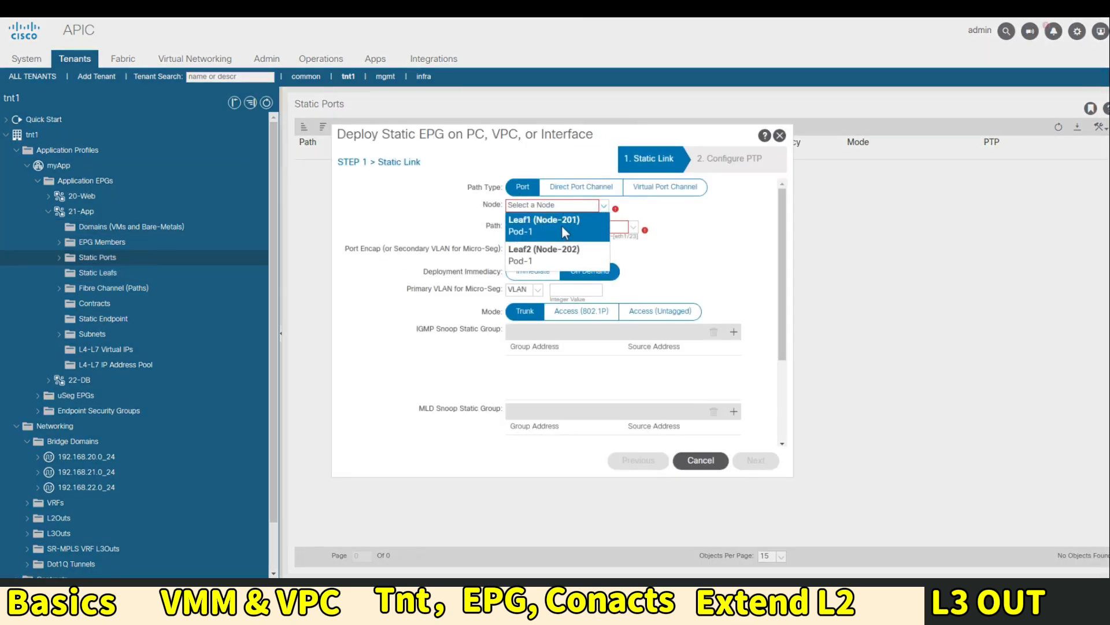
{"action": "left_click", "coordinate": [558, 233]}
{"action": "left_click", "coordinate": [634, 226]}
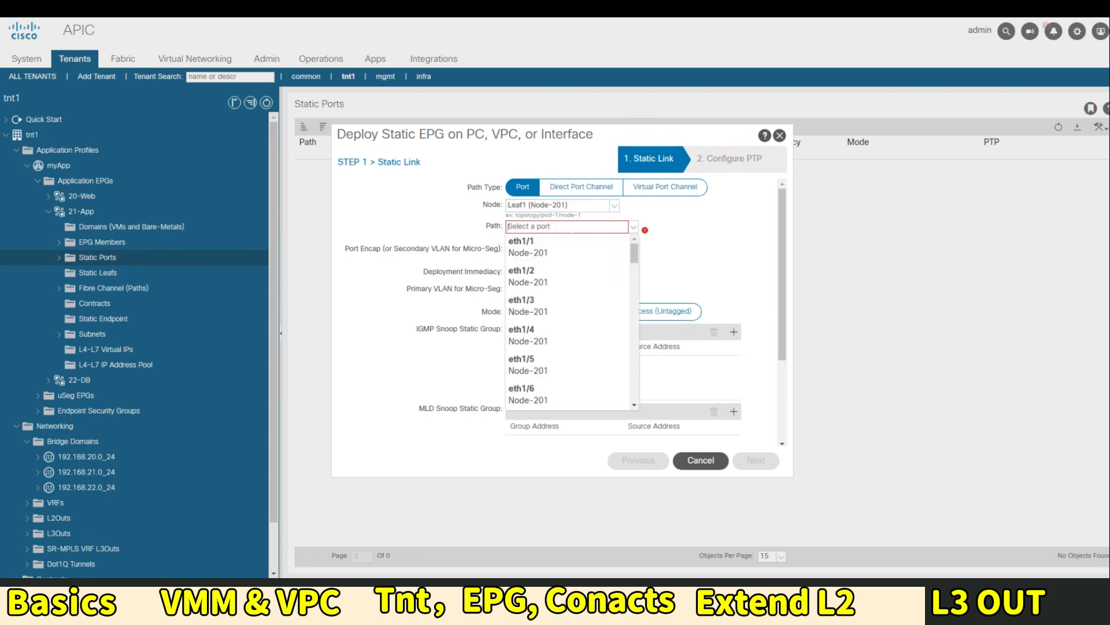
{"action": "scroll", "coordinate": [636, 254], "scroll_direction": "down", "scroll_amount": 4}
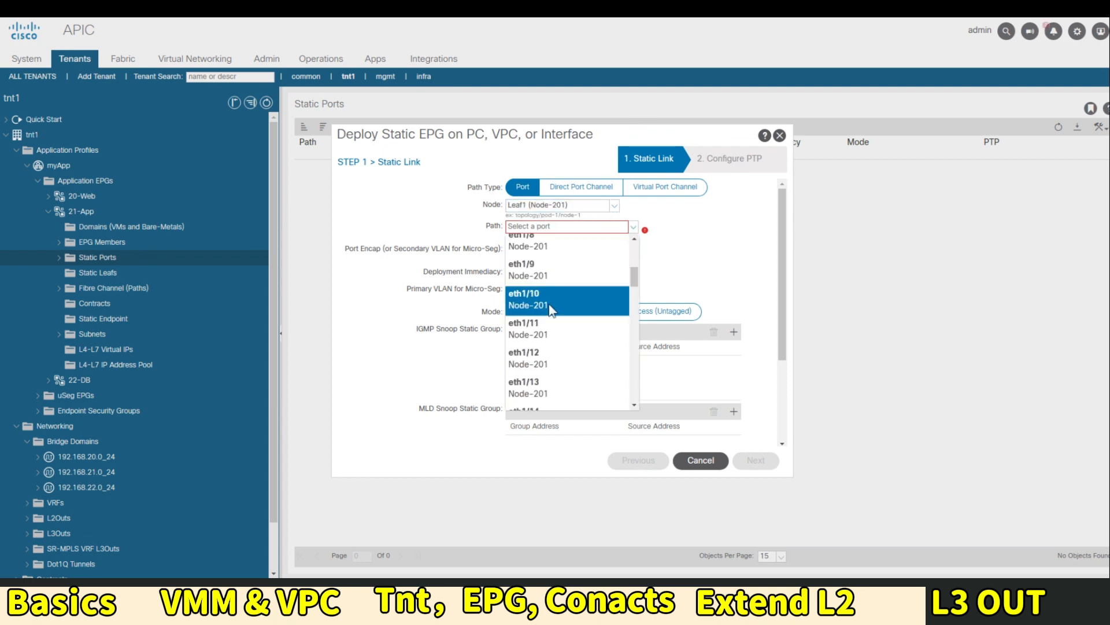
{"action": "left_click", "coordinate": [553, 307]}
{"action": "left_click", "coordinate": [570, 250]}
{"action": "type", "text": "20"}
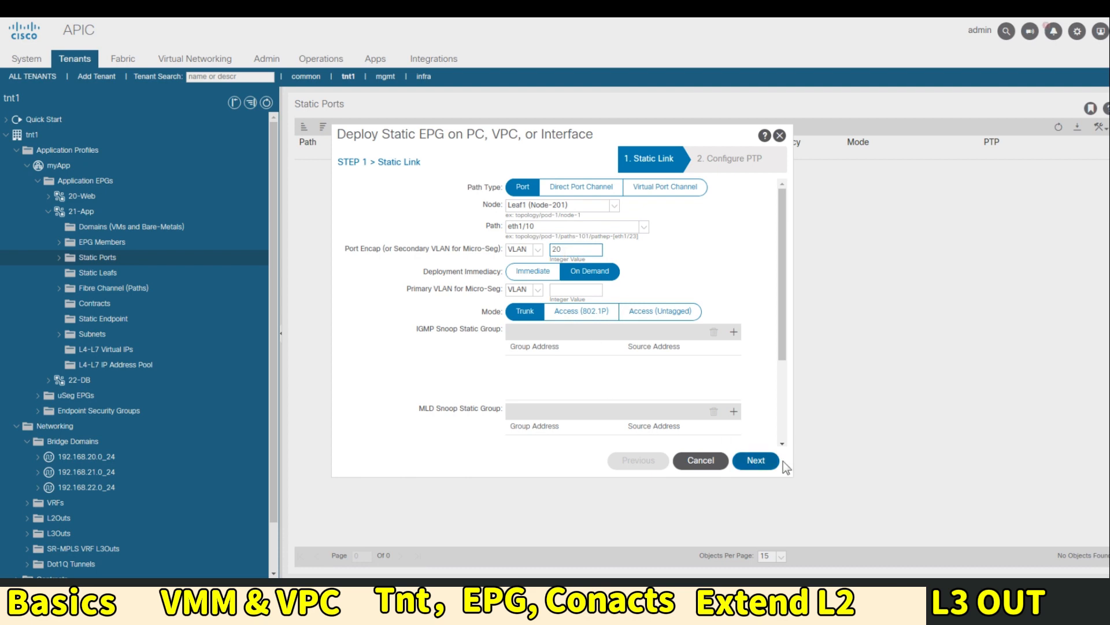
{"action": "left_click", "coordinate": [757, 460]}
{"action": "left_click", "coordinate": [755, 460]}
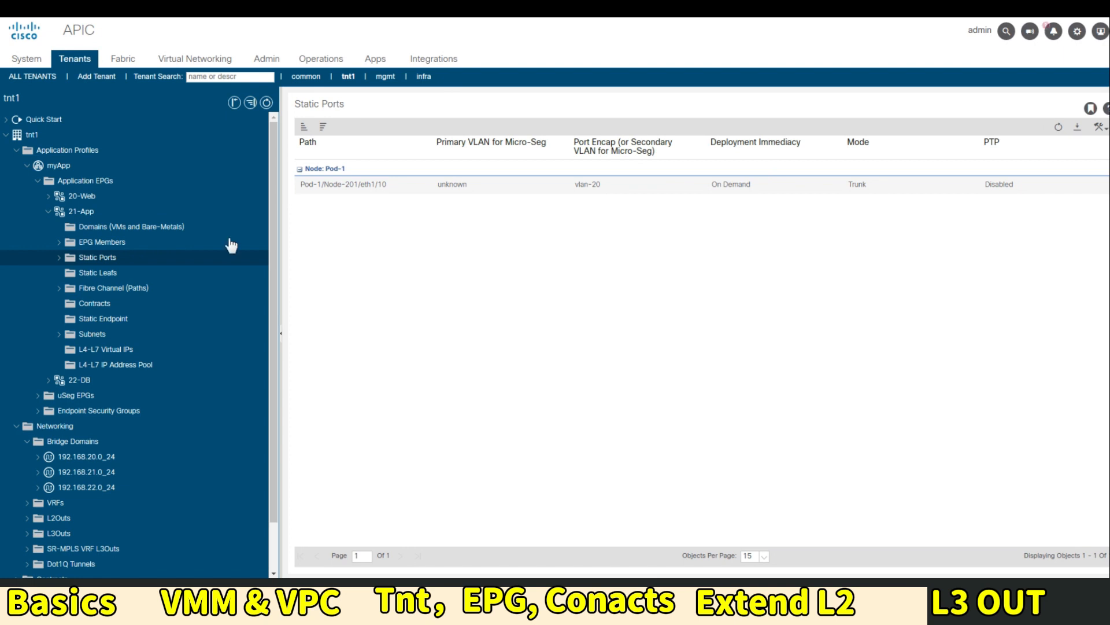
{"action": "left_click", "coordinate": [80, 182]}
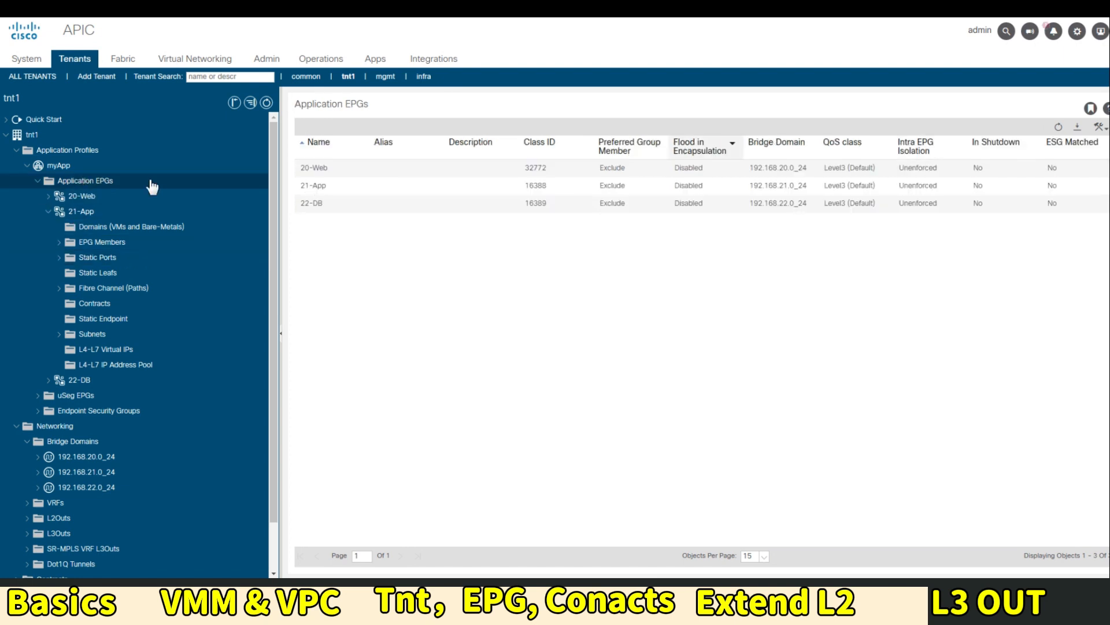
Review the myApp application topology, then go to the LegacyVLANPool page in Fabric Access Policies
{"action": "left_click", "coordinate": [81, 167]}
{"action": "left_click", "coordinate": [855, 128]}
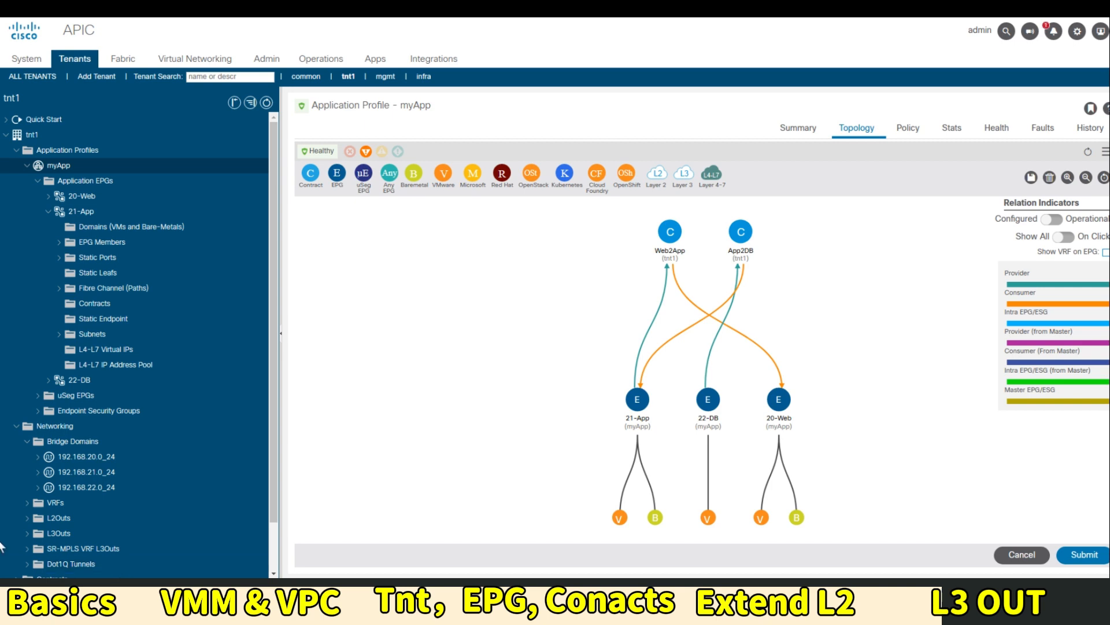
{"action": "left_click", "coordinate": [125, 60]}
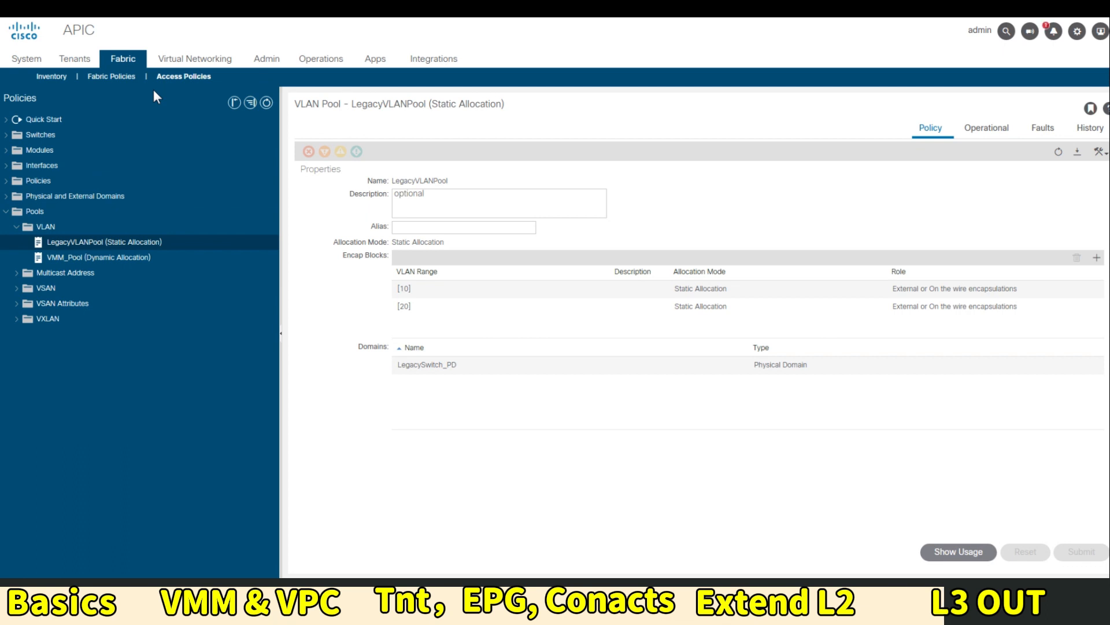
Start a new L3 domain named L3Out under Physical and External Domains
{"action": "left_click", "coordinate": [7, 196]}
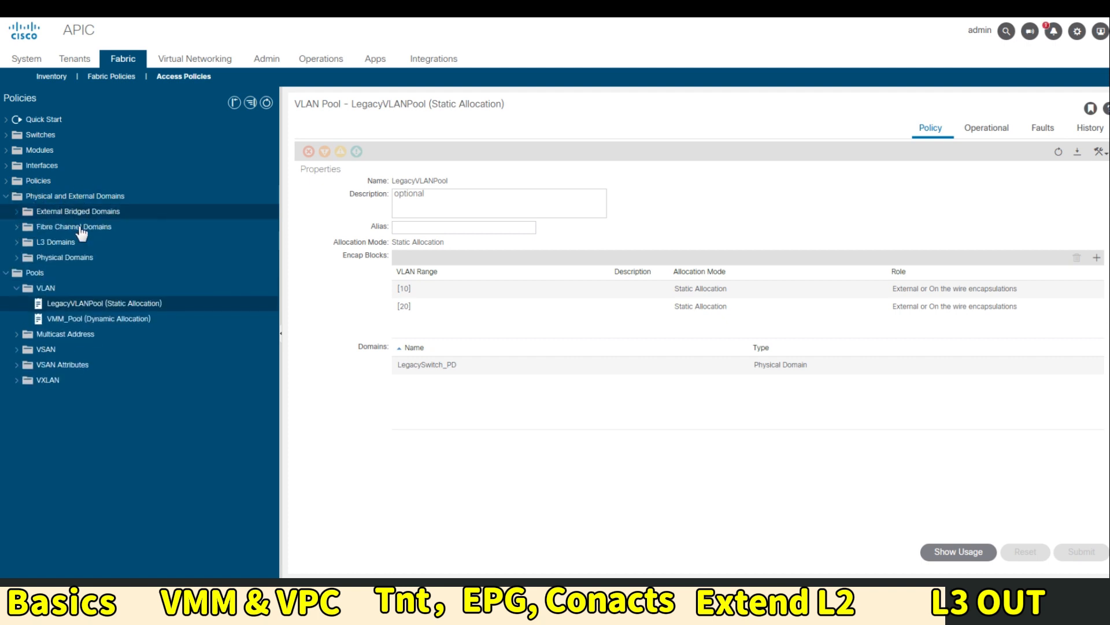
{"action": "left_click", "coordinate": [51, 244]}
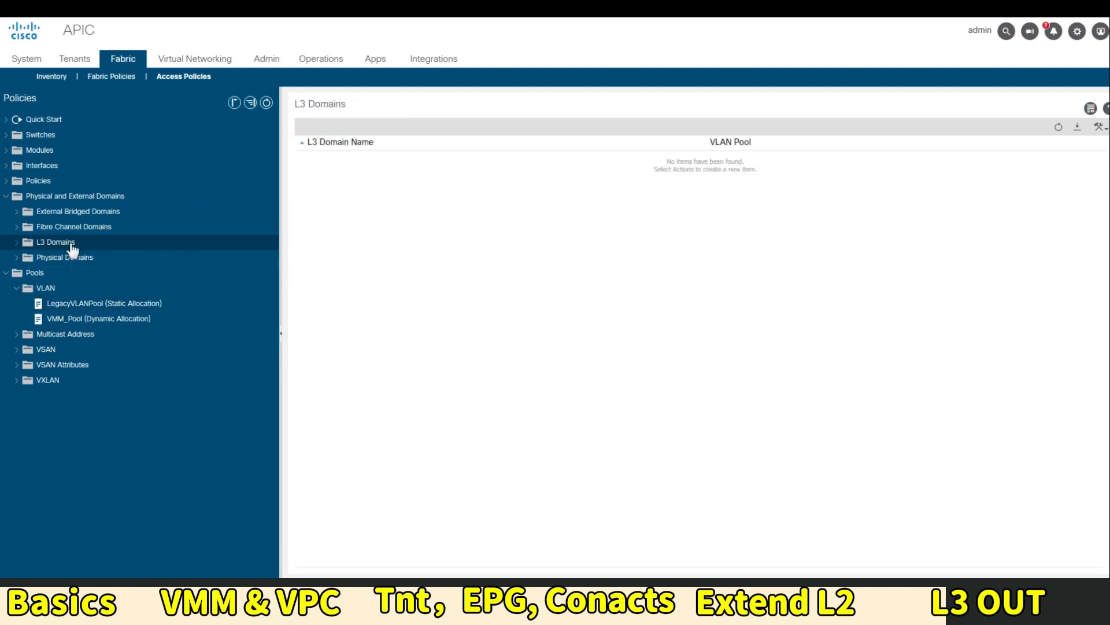
{"action": "right_click", "coordinate": [68, 249]}
{"action": "left_click", "coordinate": [107, 257]}
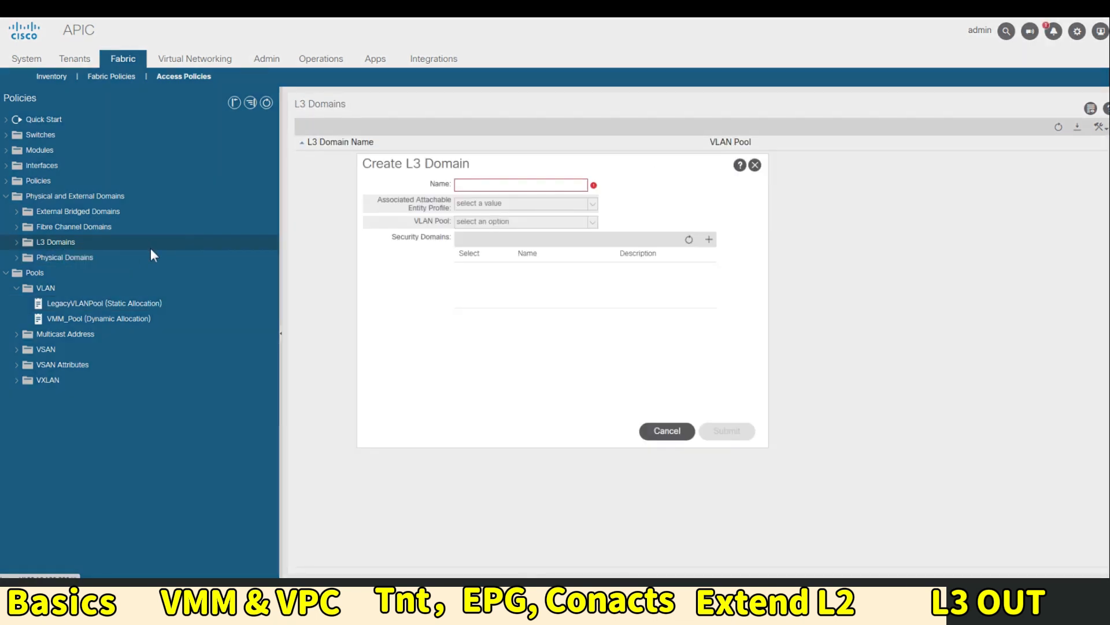
{"action": "left_click", "coordinate": [578, 185]}
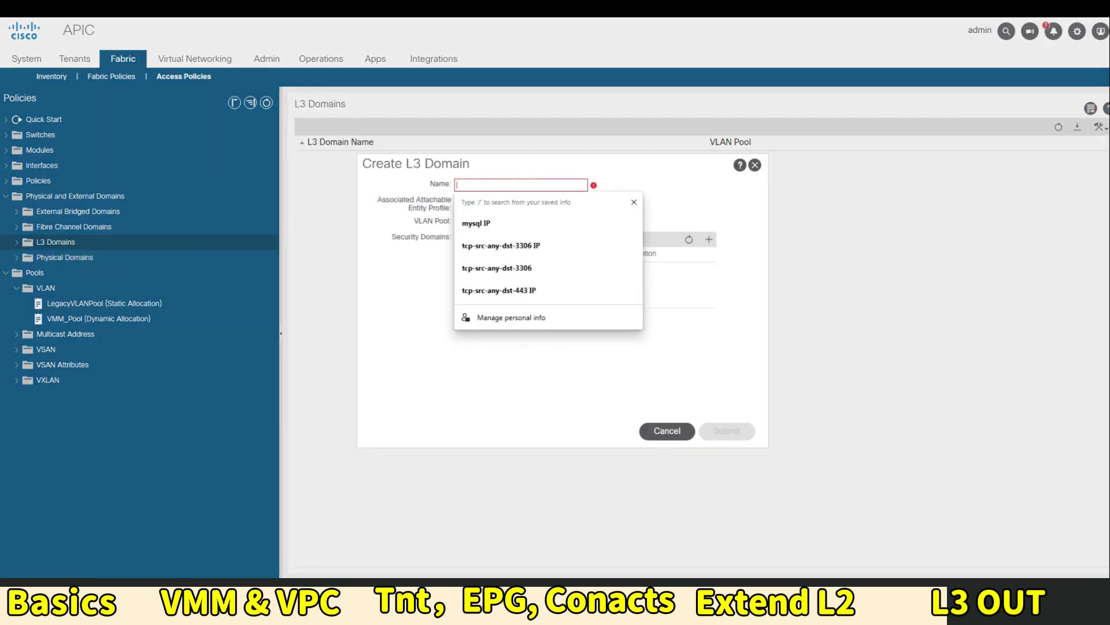
{"action": "type", "text": "L3Out"}
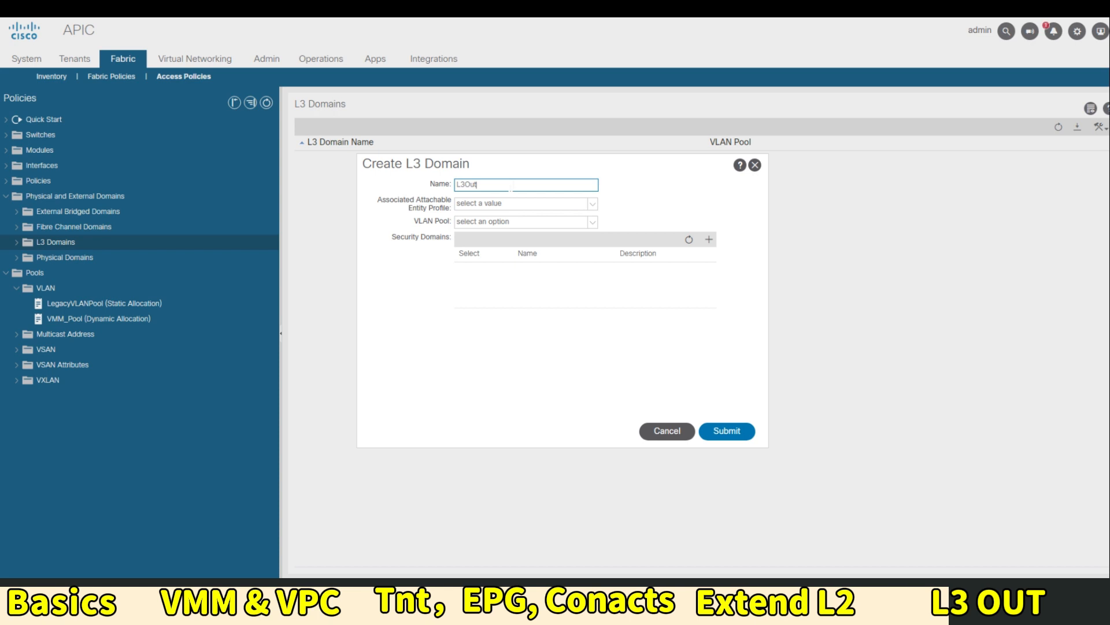
Create attachable entity profile L3DomainAEP for it and submit the L3Out domain
{"action": "left_click", "coordinate": [496, 203]}
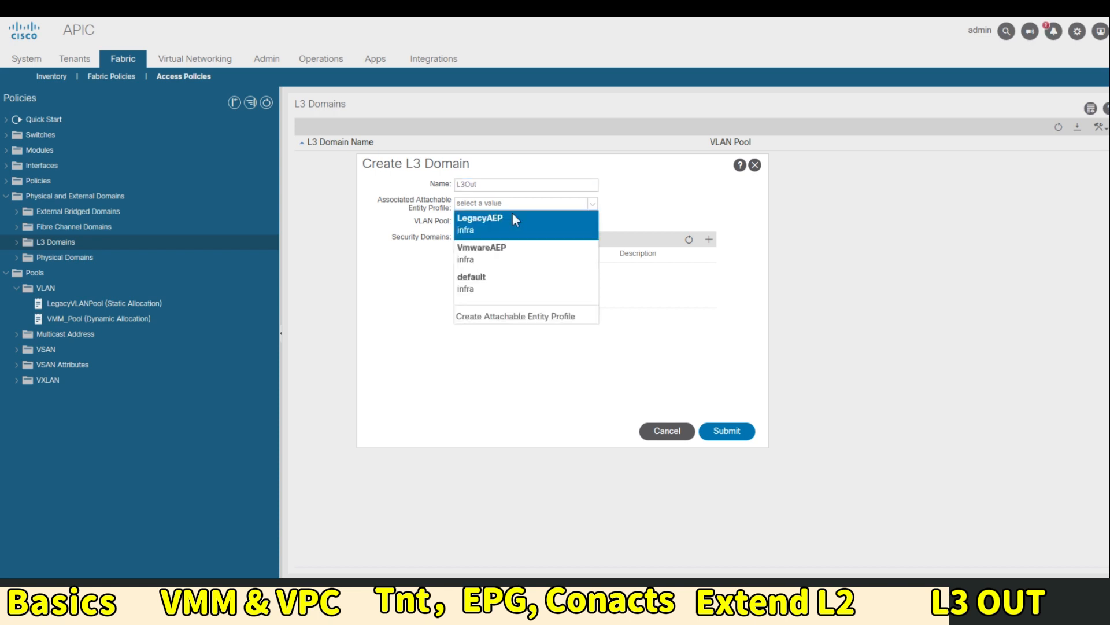
{"action": "left_click", "coordinate": [502, 318]}
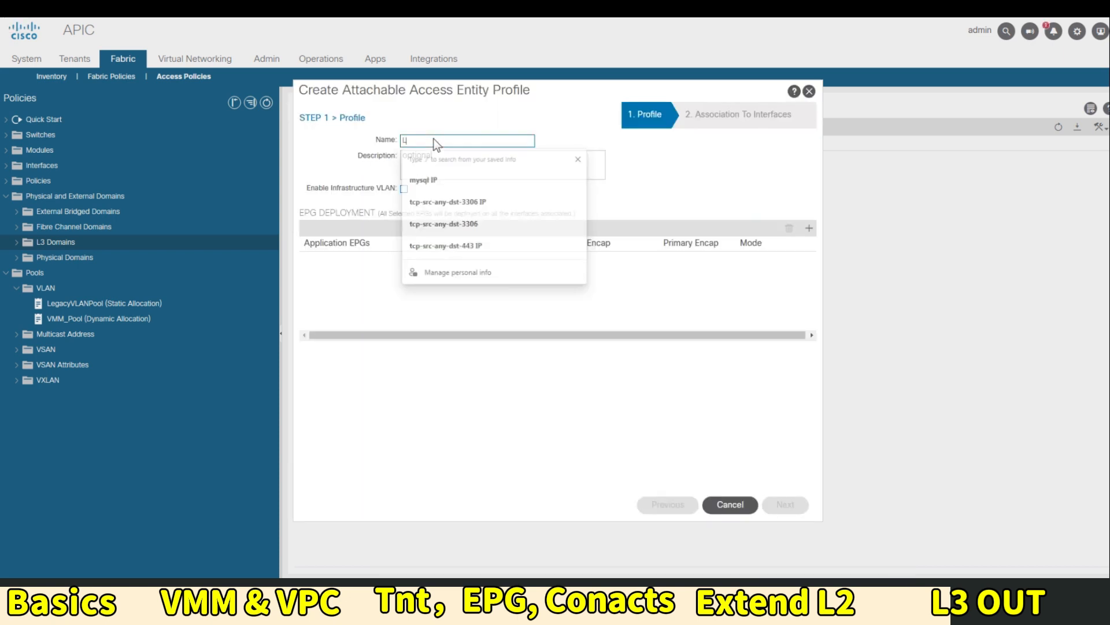
{"action": "type", "text": "L3Domain"}
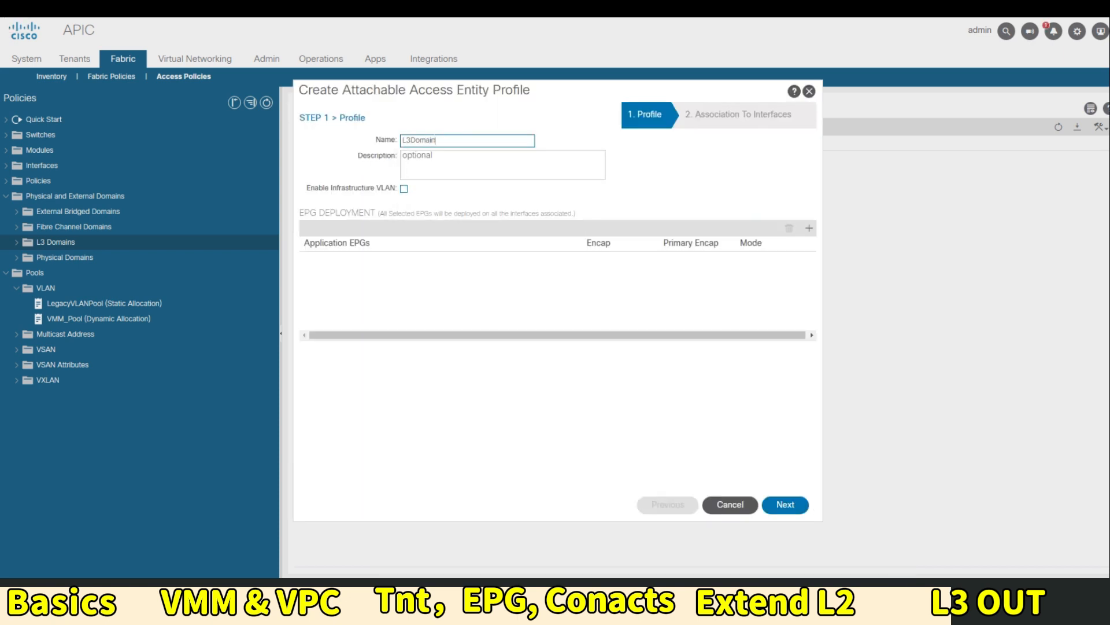
{"action": "type", "text": "AEP"}
{"action": "left_click", "coordinate": [785, 504]}
{"action": "left_click", "coordinate": [784, 504]}
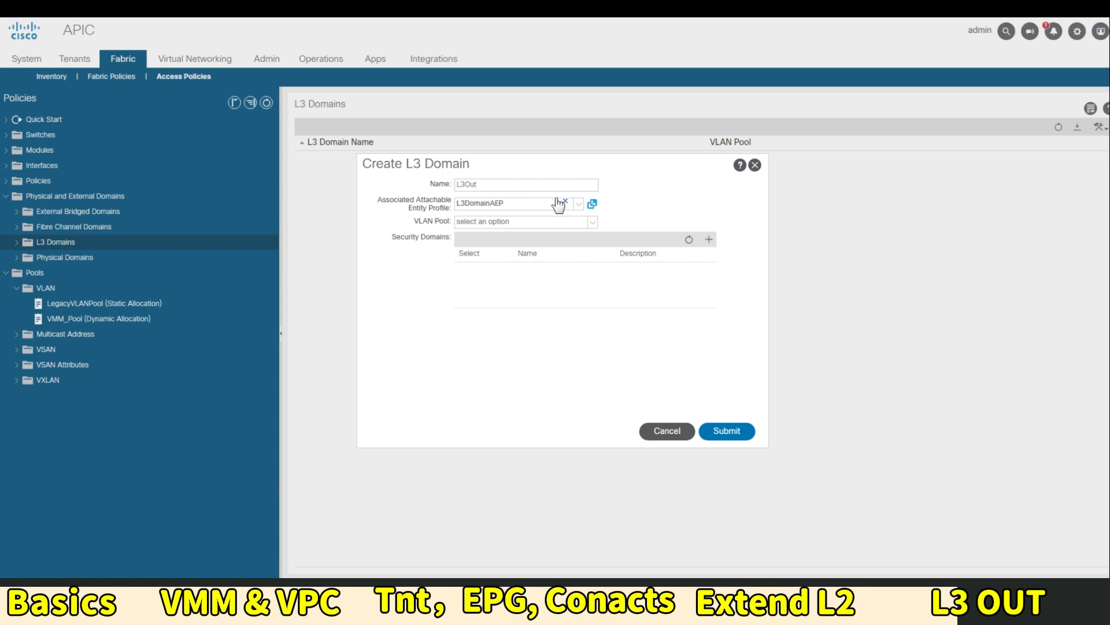
{"action": "left_click", "coordinate": [728, 434]}
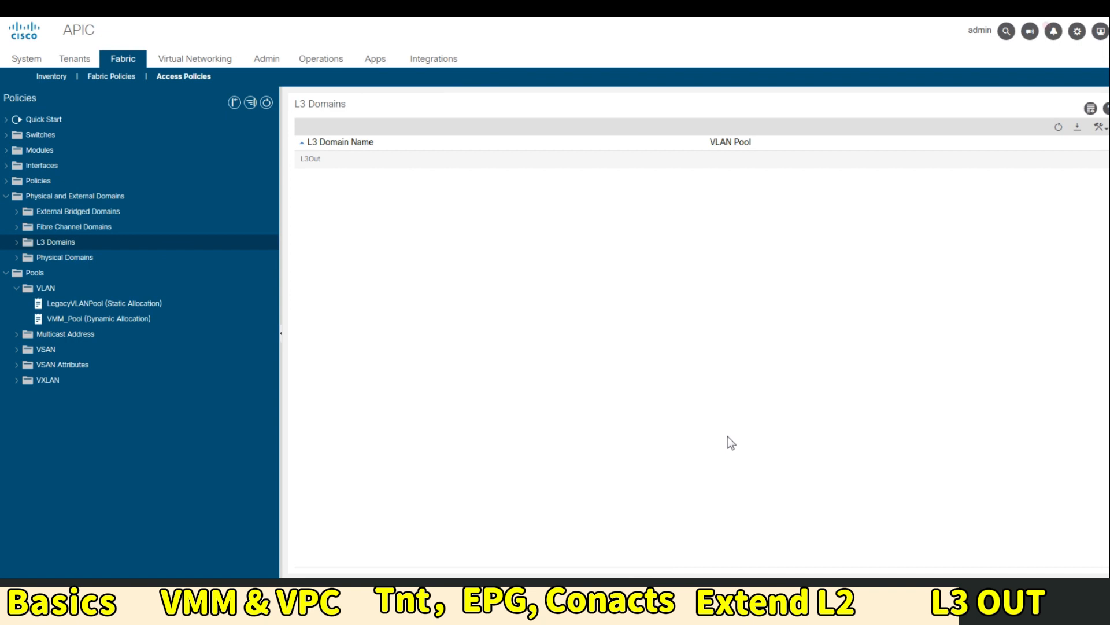
Start configuring interface 1/5 on leafs 201 and 202 in the Interfaces and Policies quick start
{"action": "left_click", "coordinate": [16, 119]}
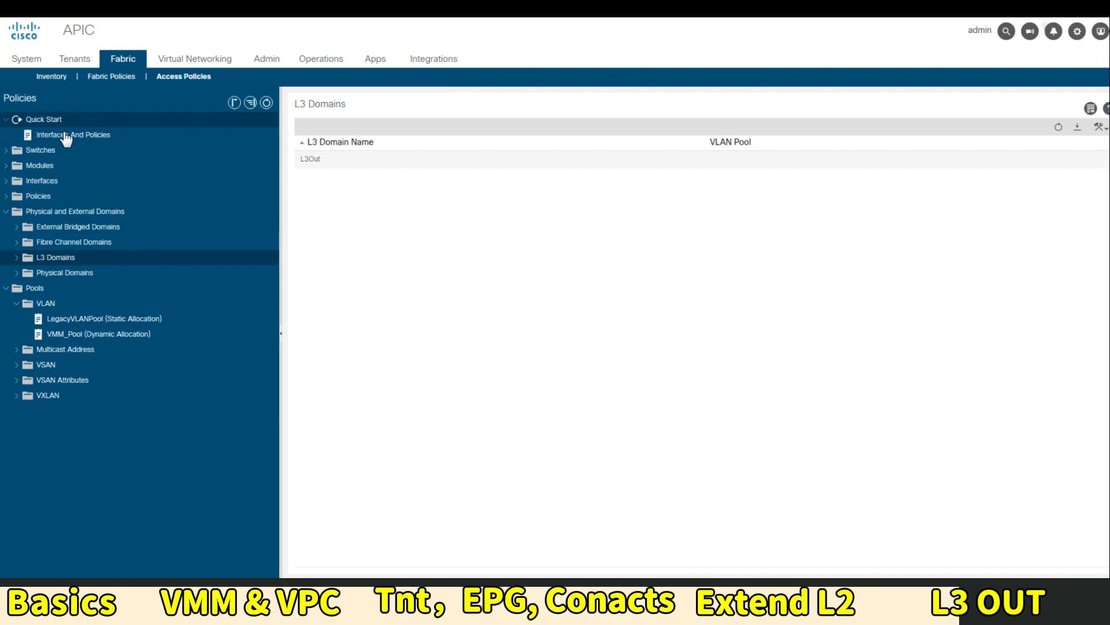
{"action": "left_click", "coordinate": [67, 136]}
{"action": "left_click", "coordinate": [113, 147]}
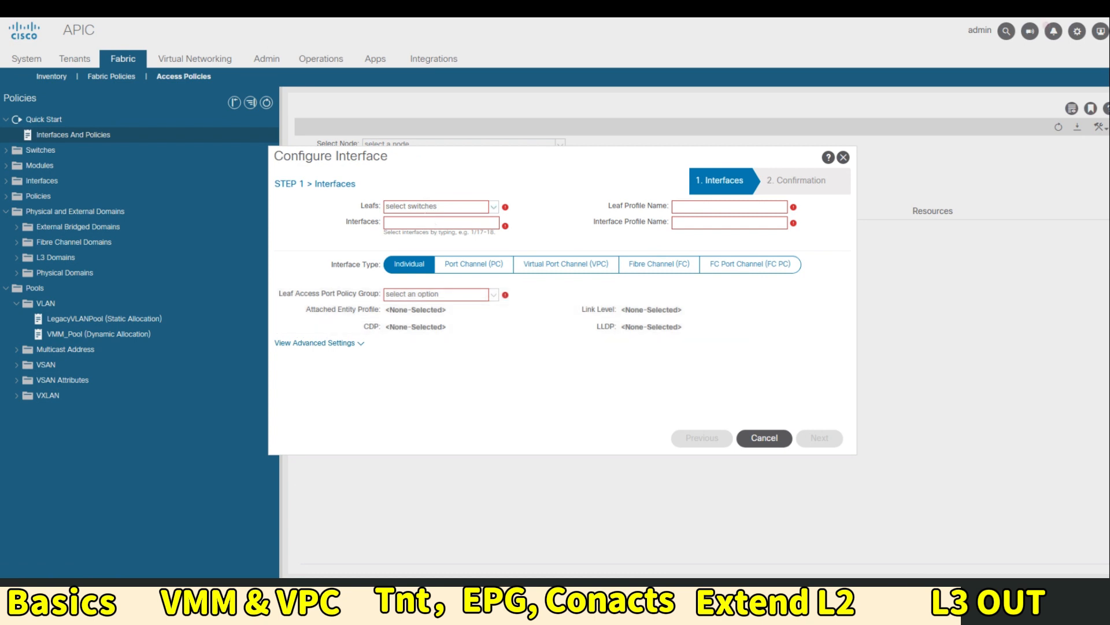
{"action": "left_click", "coordinate": [434, 206]}
{"action": "left_click", "coordinate": [493, 206]}
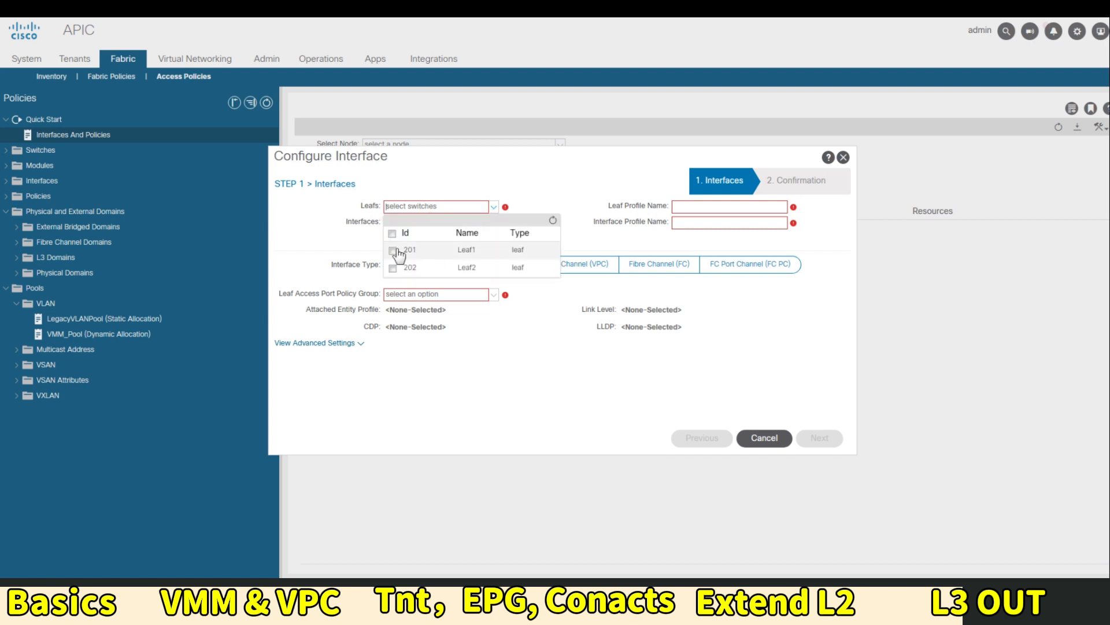
{"action": "left_click", "coordinate": [393, 235]}
{"action": "left_click", "coordinate": [560, 341]}
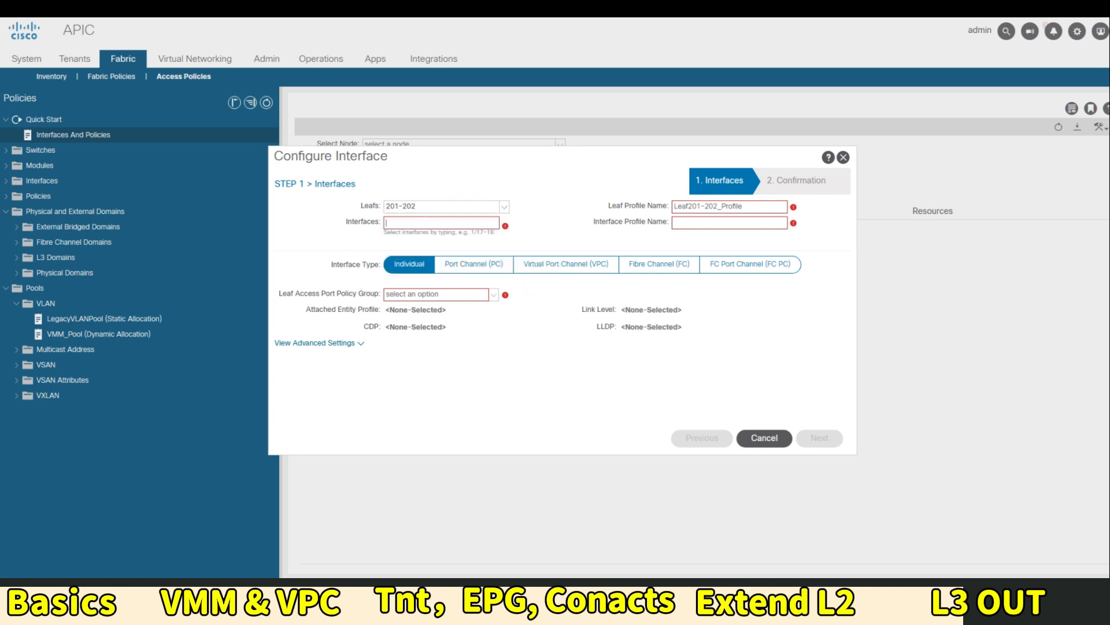
{"action": "type", "text": "1/5"}
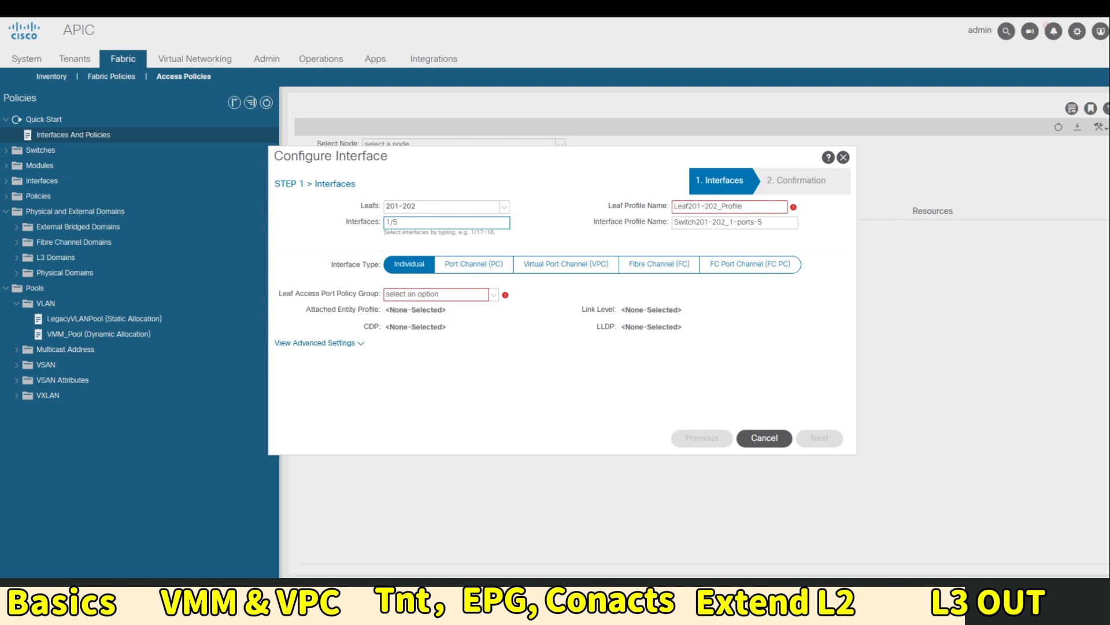
Rename the leaf profile to Leaf201-202_Profile_L3OUT and begin creating a new leaf access port policy group
{"action": "left_click", "coordinate": [750, 208]}
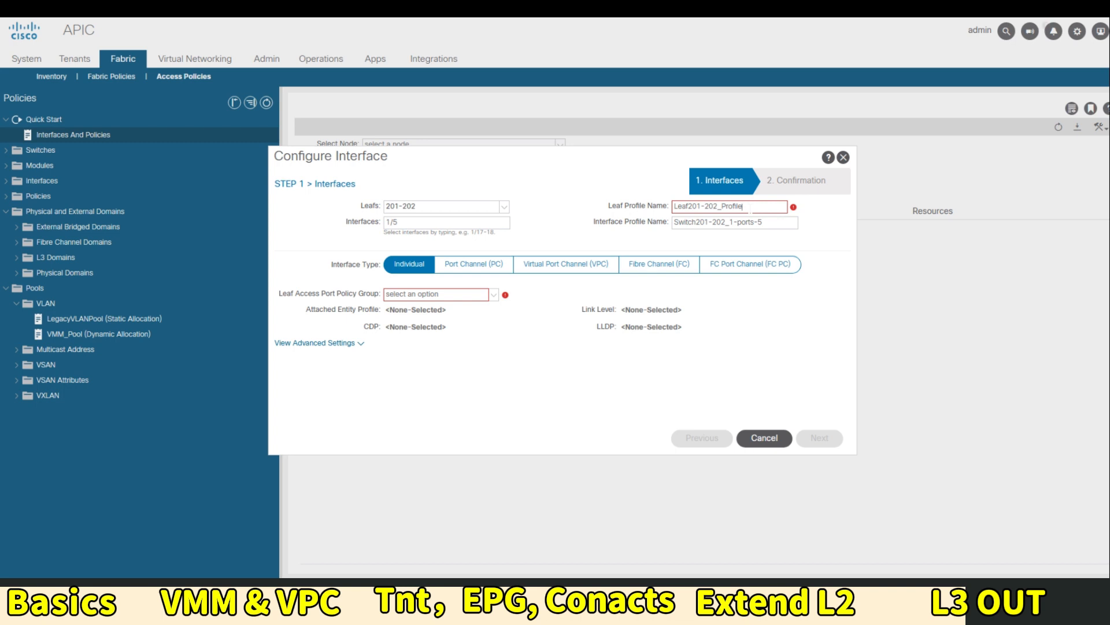
{"action": "type", "text": "_"}
{"action": "type", "text": "OU"}
{"action": "key", "text": "BackSpace"}
{"action": "key", "text": "BackSpace"}
{"action": "type", "text": "l3OUT"}
{"action": "key", "text": "BackSpace"}
{"action": "key", "text": "BackSpace"}
{"action": "key", "text": "BackSpace"}
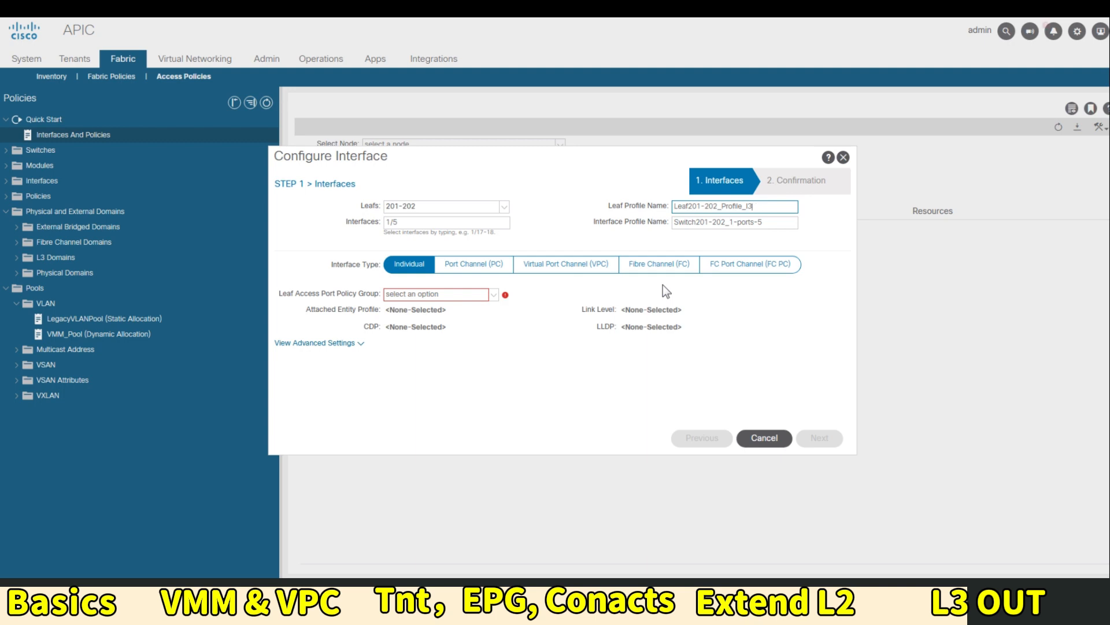
{"action": "key", "text": "BackSpace"}
{"action": "key", "text": "BackSpace"}
{"action": "type", "text": "L3OUT"}
{"action": "left_click", "coordinate": [448, 296]}
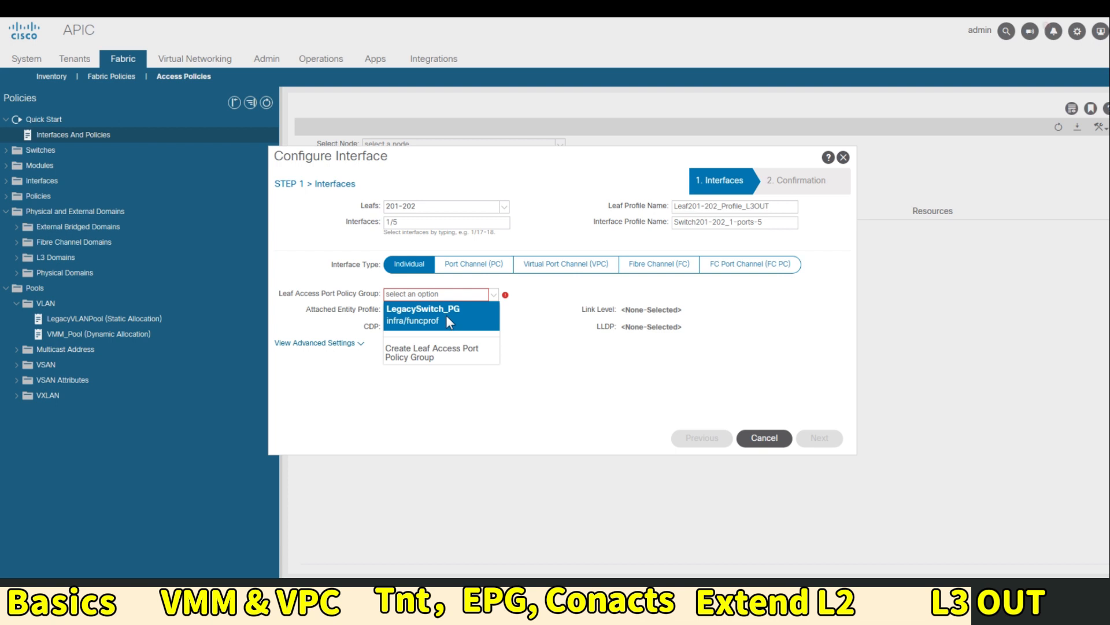
{"action": "left_click", "coordinate": [447, 350]}
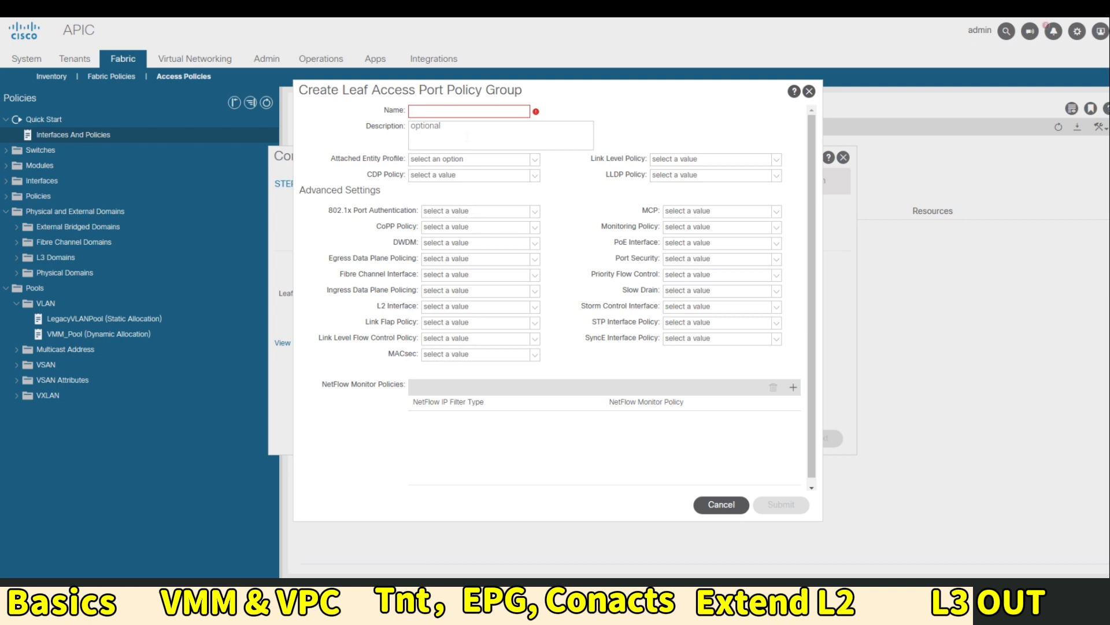
Name the new interface policy group L3Domain_PG
{"action": "left_click", "coordinate": [509, 111]}
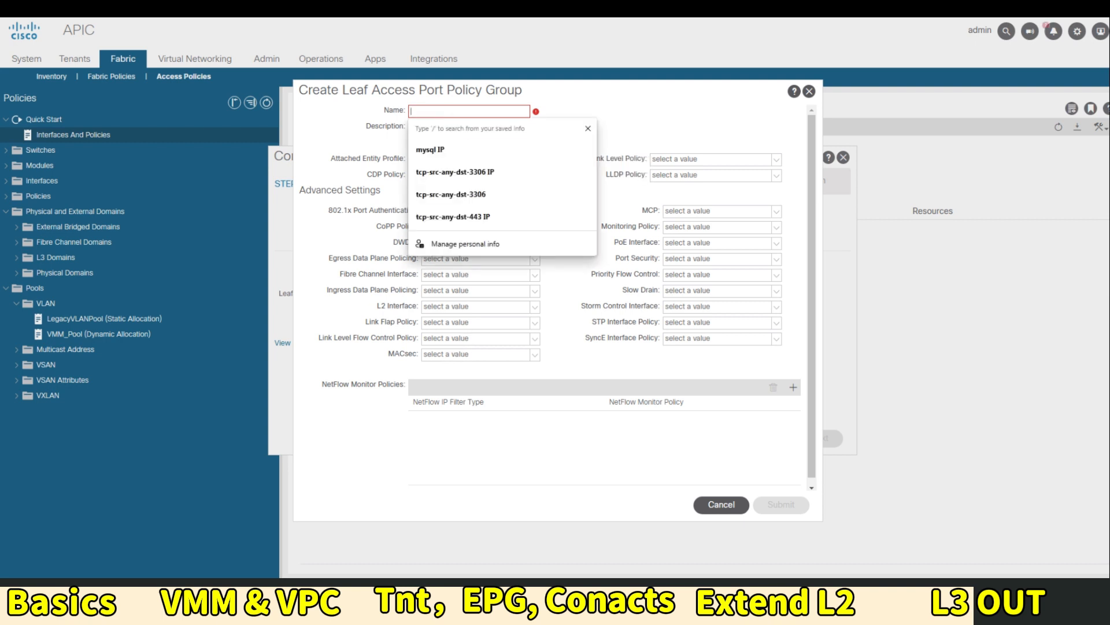
{"action": "left_click", "coordinate": [452, 112]}
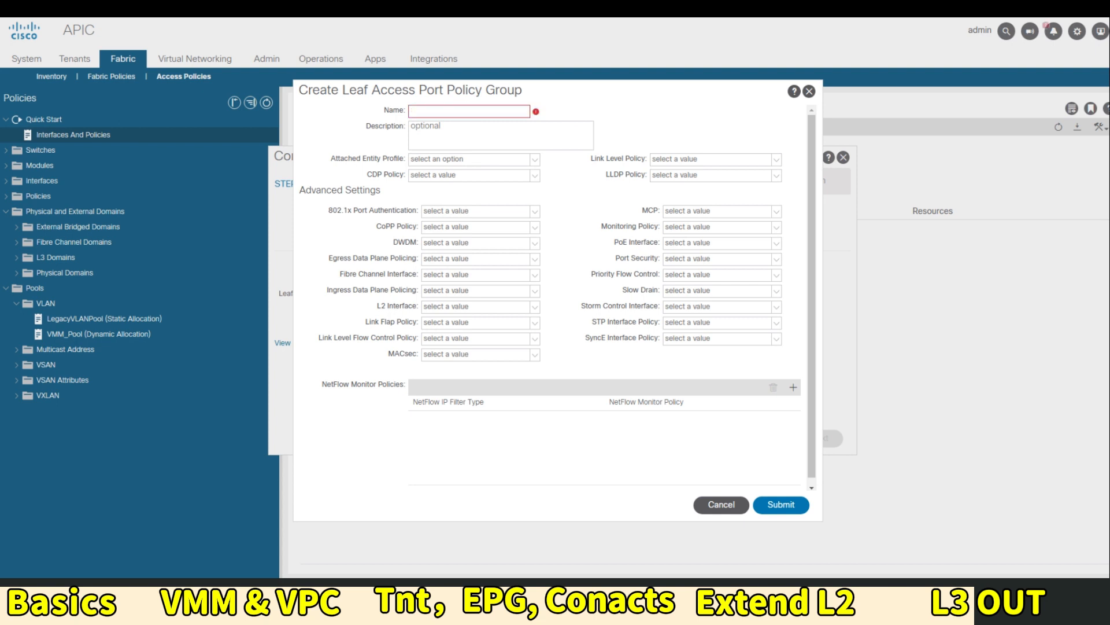
{"action": "type", "text": "Domain_PG"}
{"action": "key", "text": "Tab"}
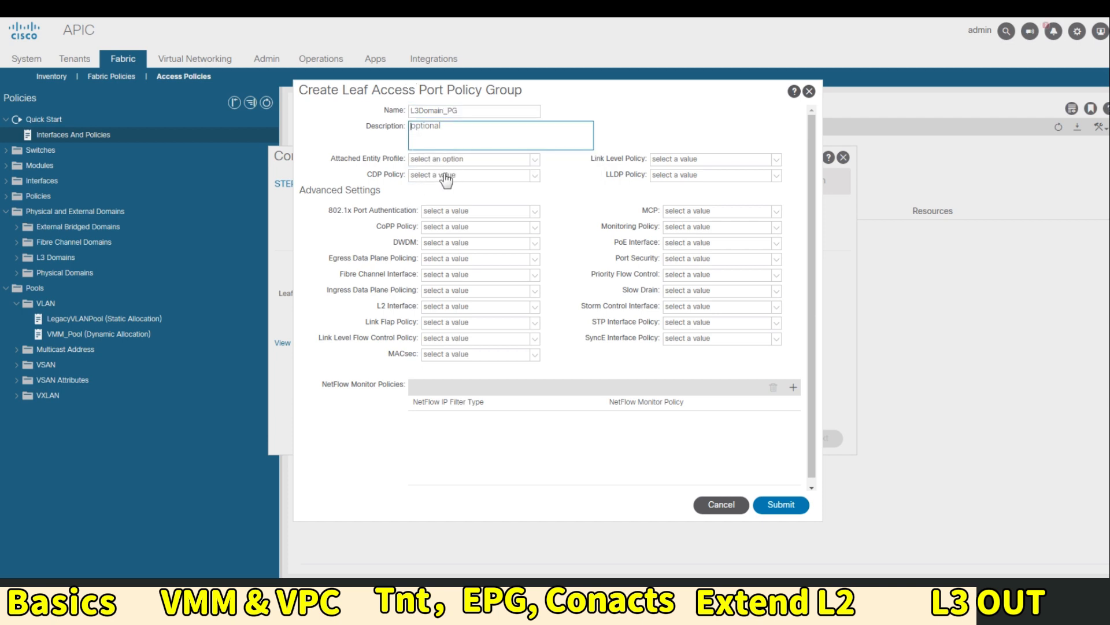
Create a 1Gbps link level policy with 1 Gbps speed and auto negotiation off
{"action": "left_click", "coordinate": [671, 160]}
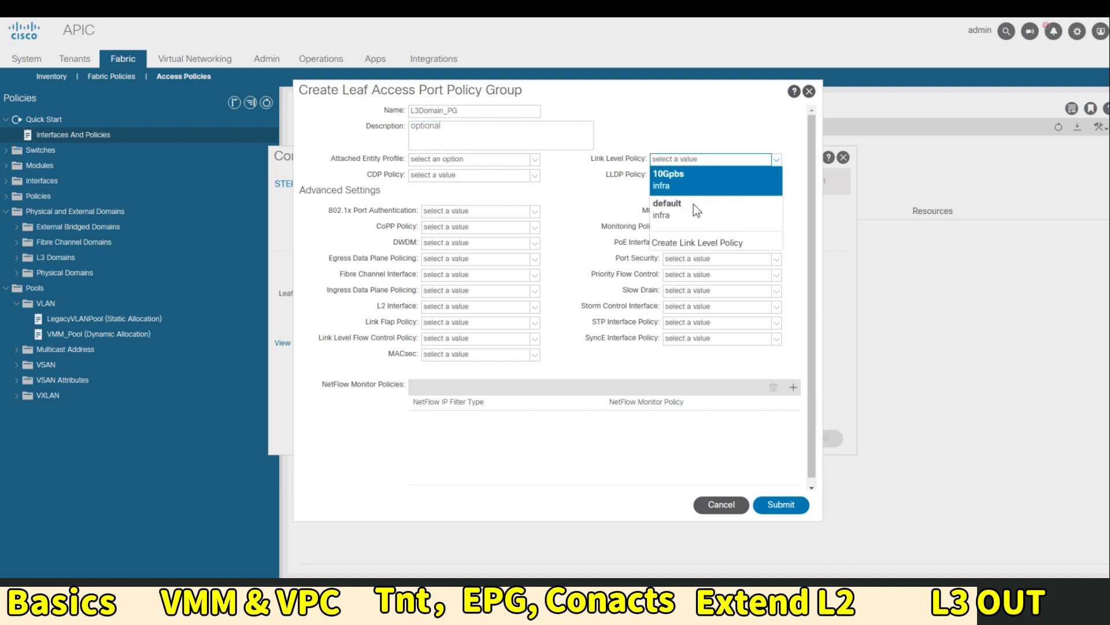
{"action": "left_click", "coordinate": [683, 241]}
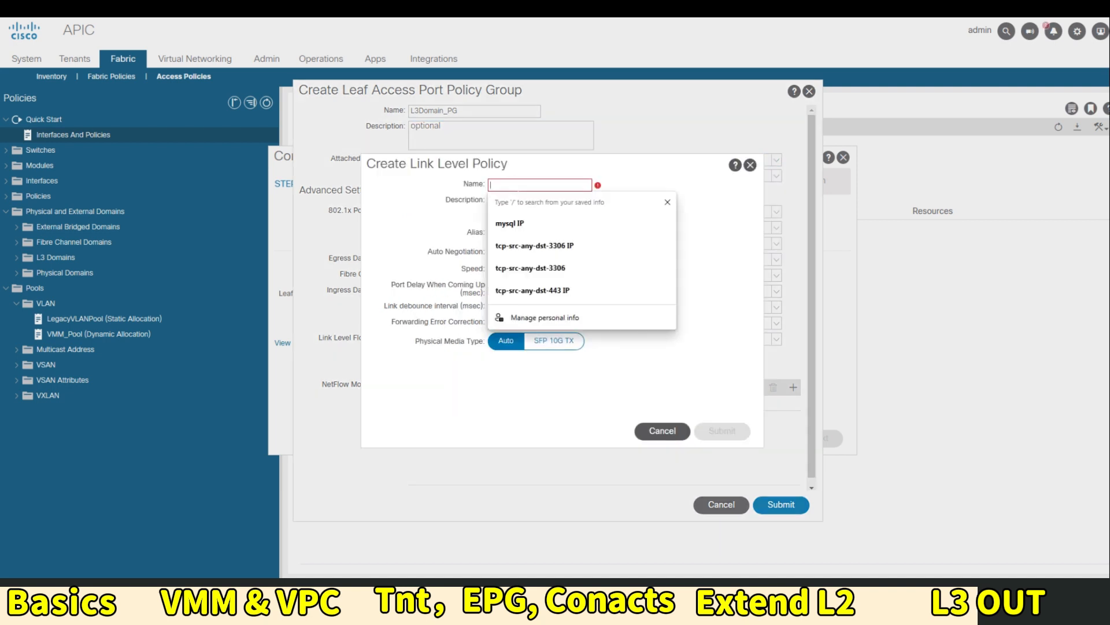
{"action": "type", "text": "1G"}
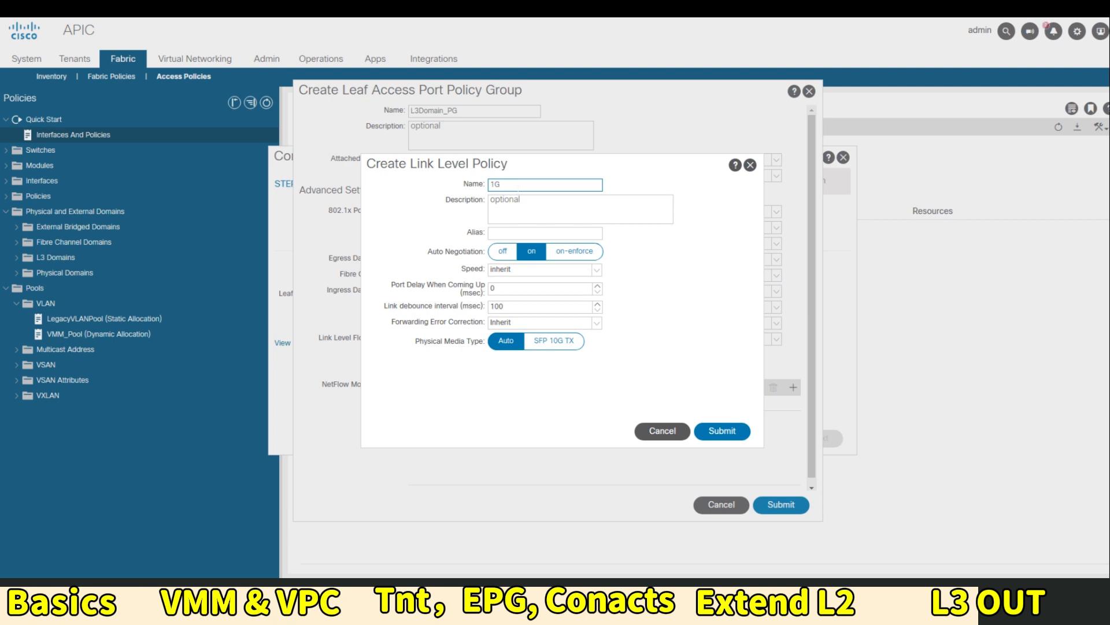
{"action": "type", "text": "bps"}
{"action": "left_click", "coordinate": [570, 269]}
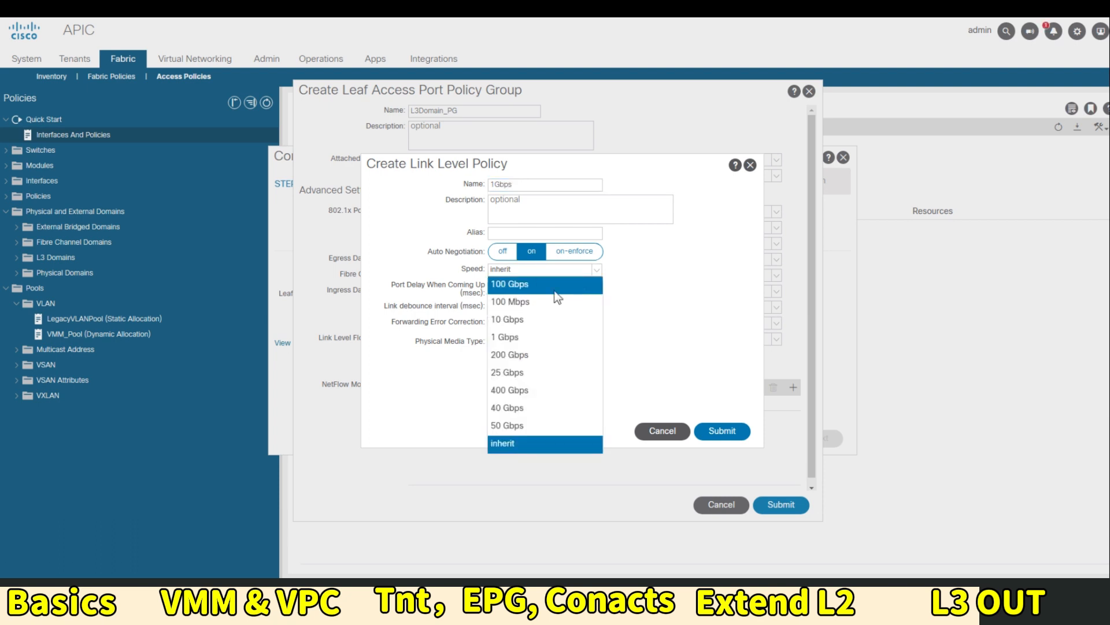
{"action": "left_click", "coordinate": [532, 337]}
{"action": "left_click", "coordinate": [715, 434]}
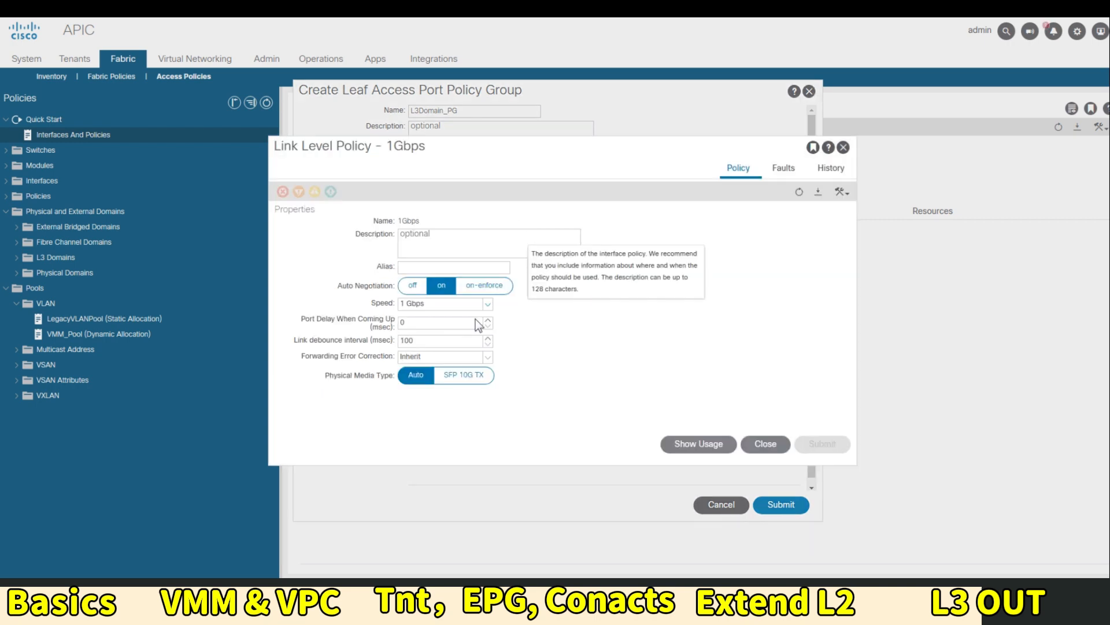
{"action": "left_click", "coordinate": [414, 285]}
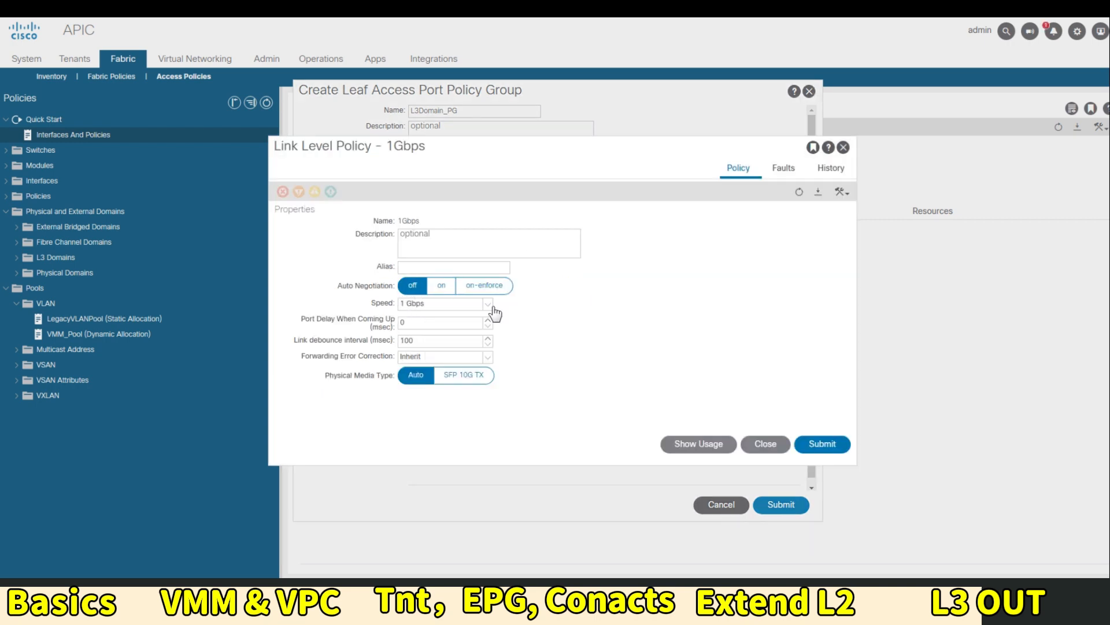
{"action": "left_click", "coordinate": [825, 444]}
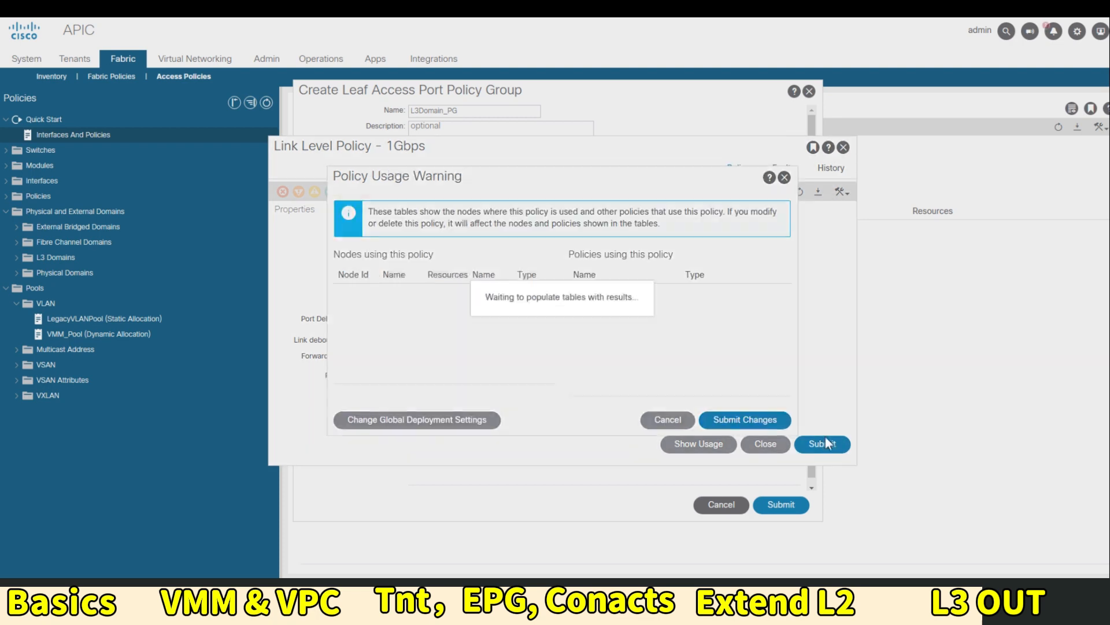
{"action": "left_click", "coordinate": [745, 420]}
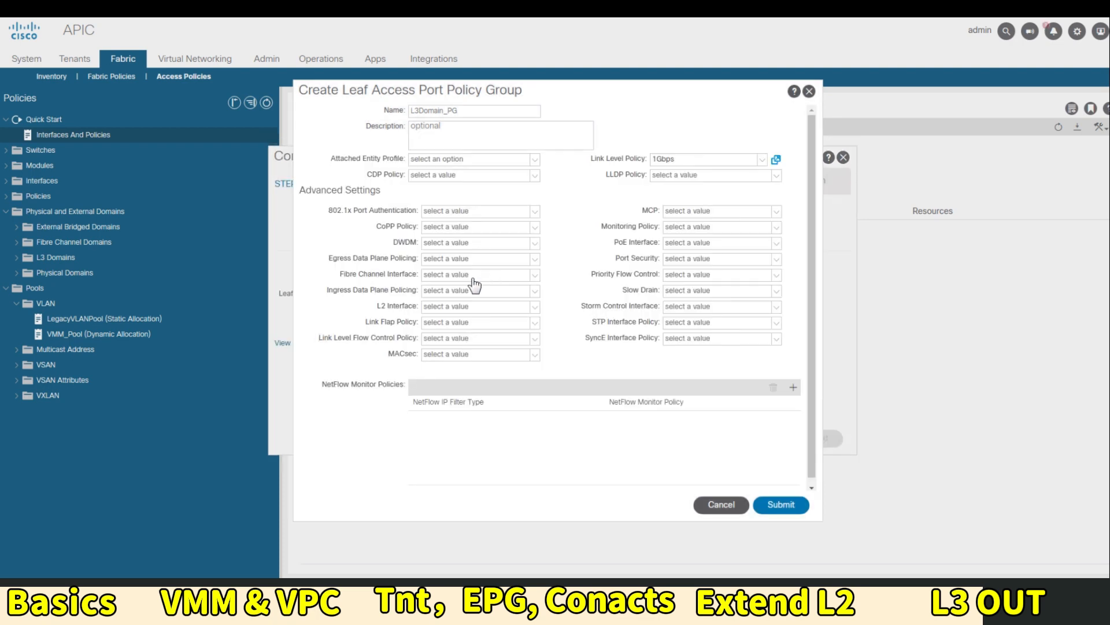
Use the existing CDP-ON policy instead of creating a new CDP policy
{"action": "left_click", "coordinate": [448, 175]}
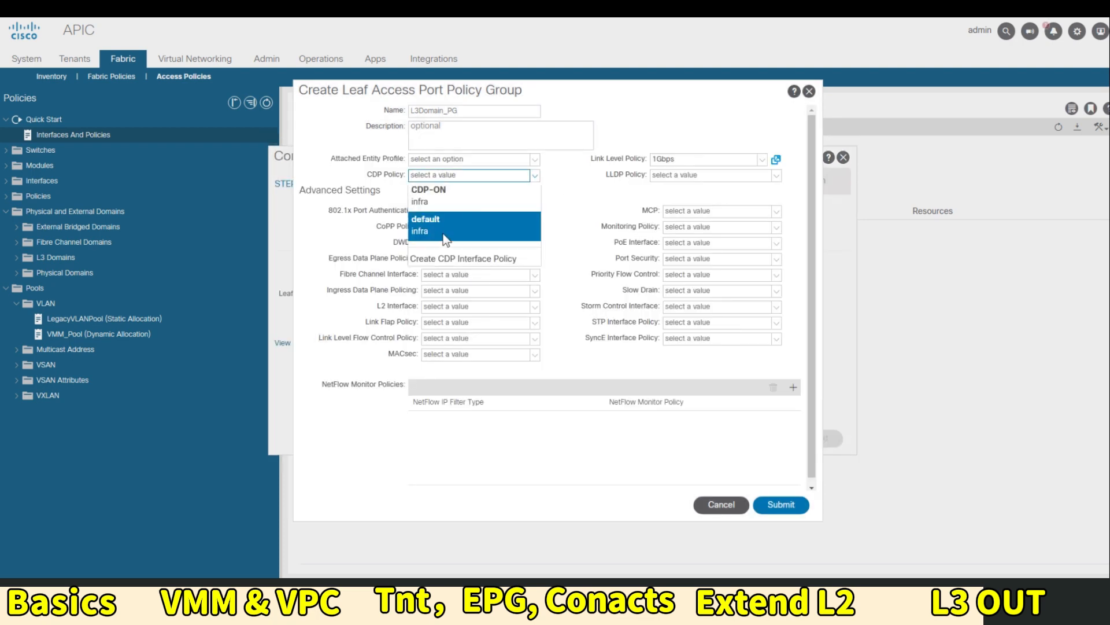
{"action": "left_click", "coordinate": [453, 259]}
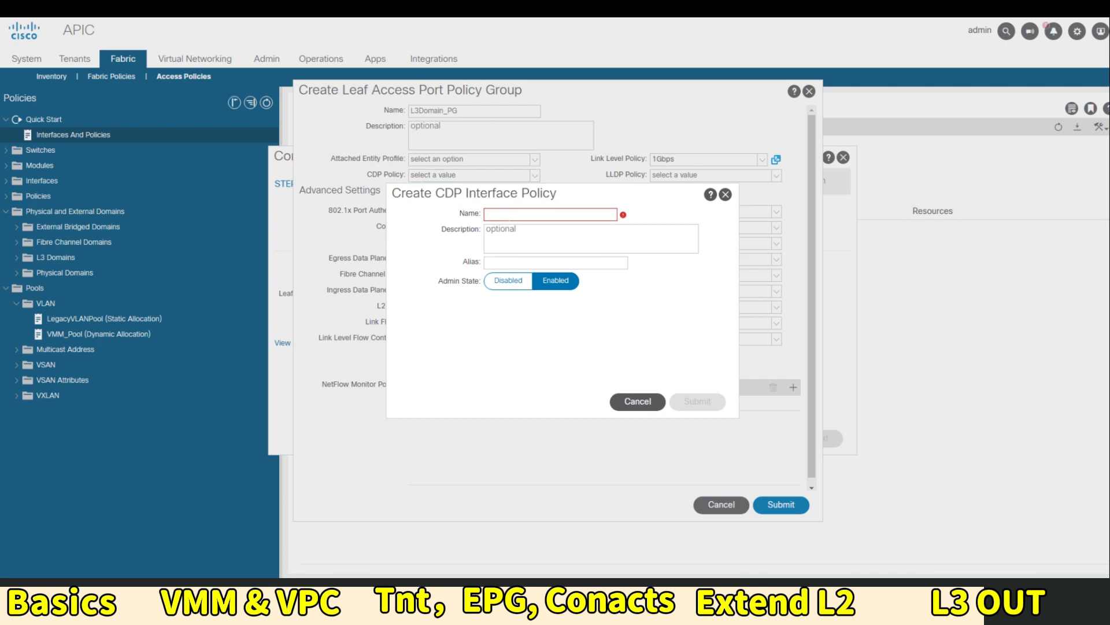
{"action": "type", "text": "CDP"}
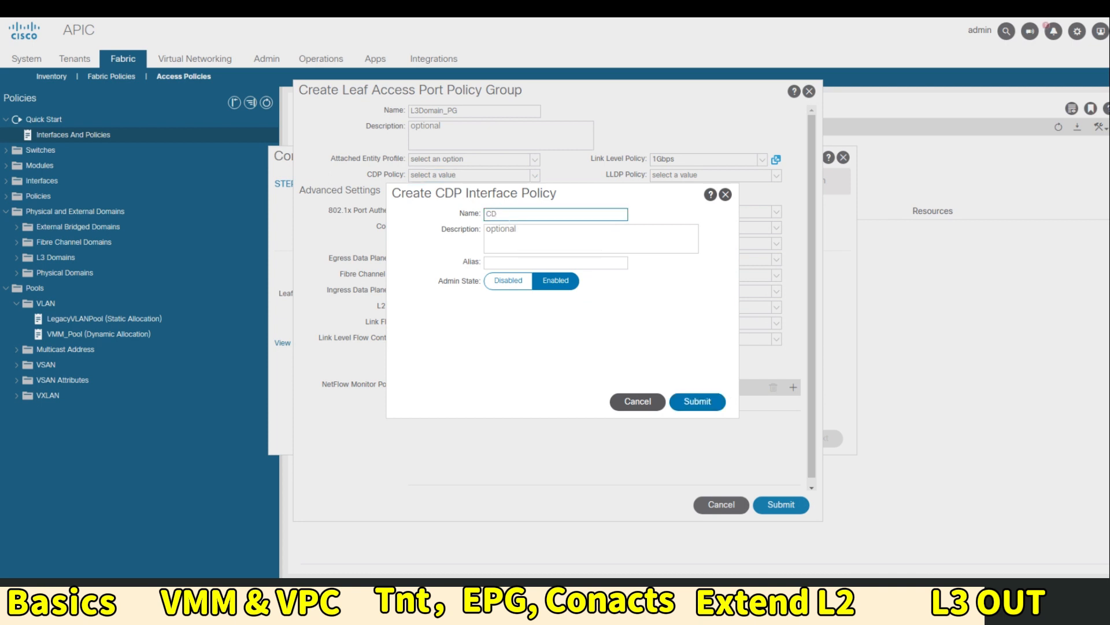
{"action": "key", "text": "BackSpace"}
{"action": "key", "text": "BackSpace"}
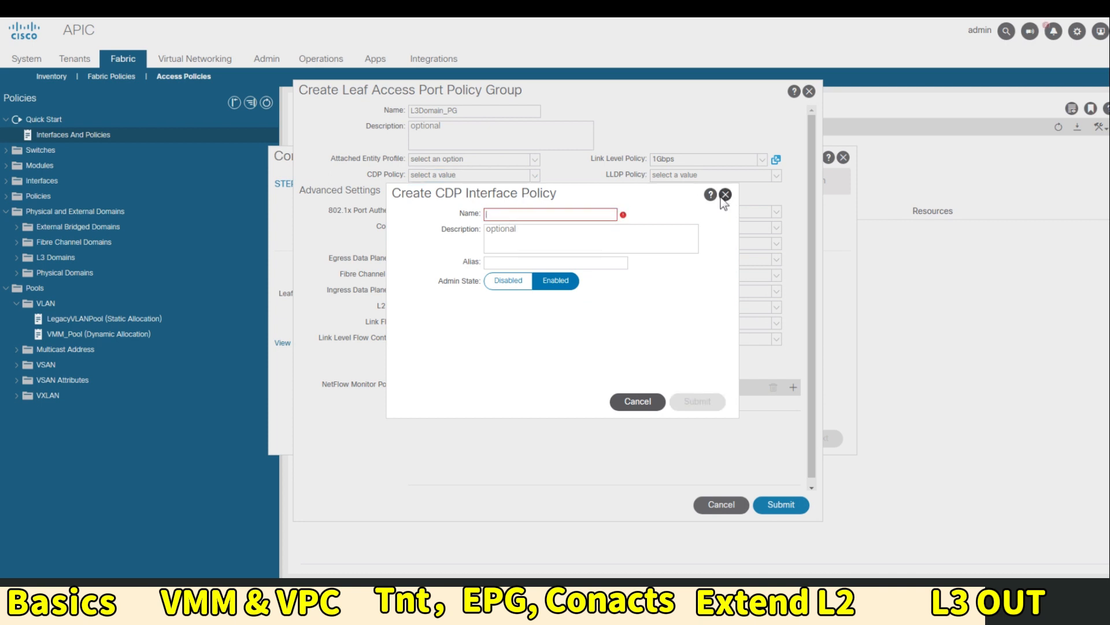
{"action": "left_click", "coordinate": [725, 194]}
{"action": "left_click", "coordinate": [584, 320]}
{"action": "left_click", "coordinate": [449, 210]}
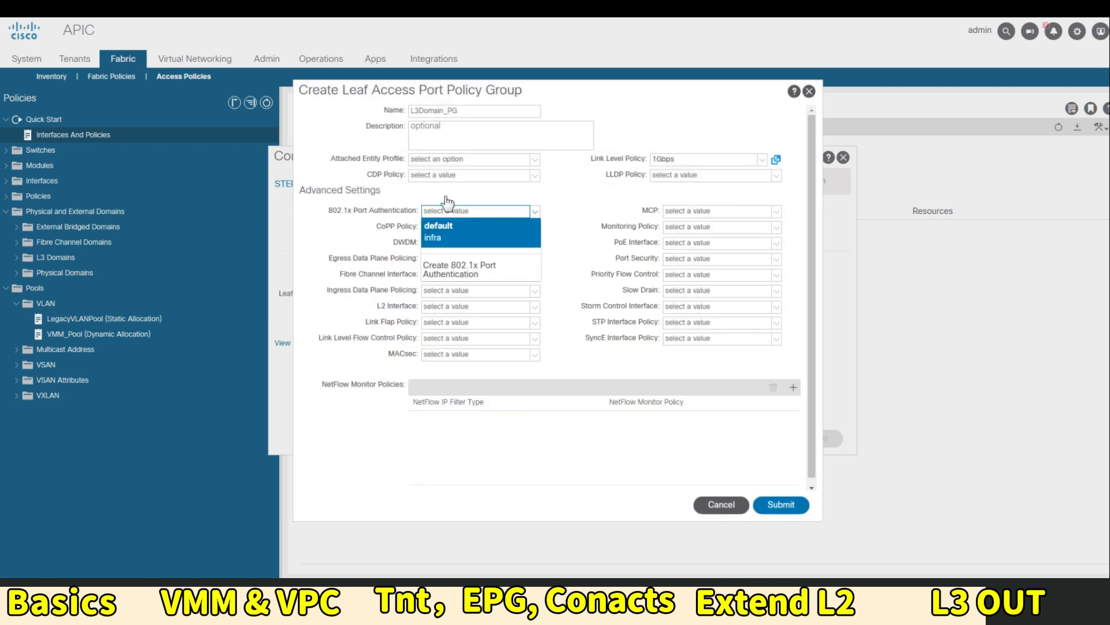
{"action": "left_click", "coordinate": [436, 177]}
{"action": "left_click", "coordinate": [447, 192]}
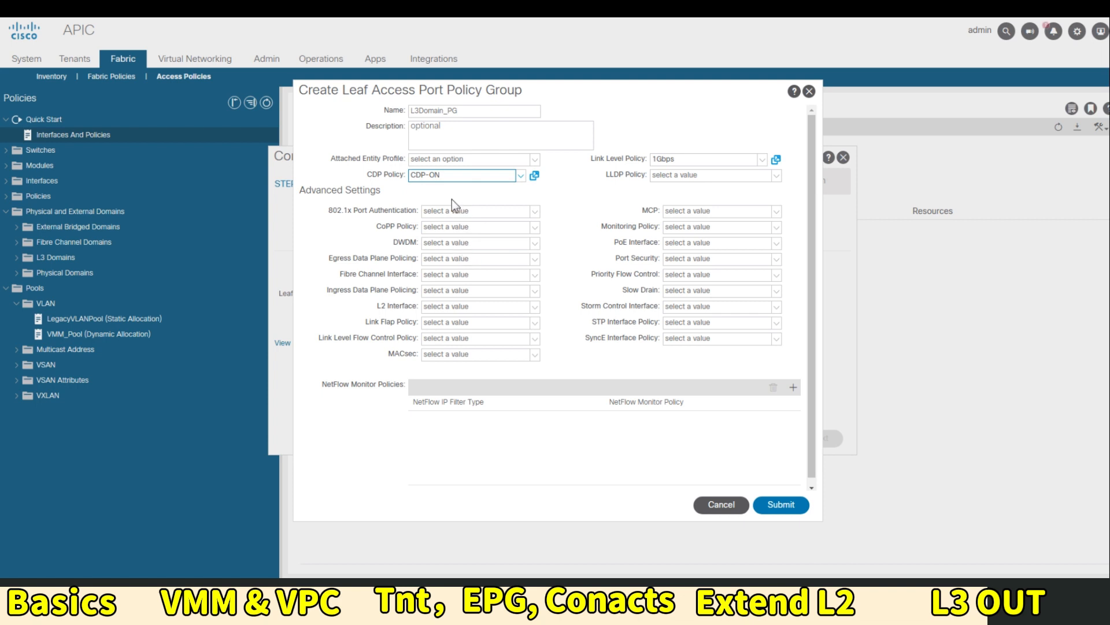
Attach L3DomainAEP, create the L3Domain_PG policy group, and finish the interface configuration
{"action": "left_click", "coordinate": [530, 161]}
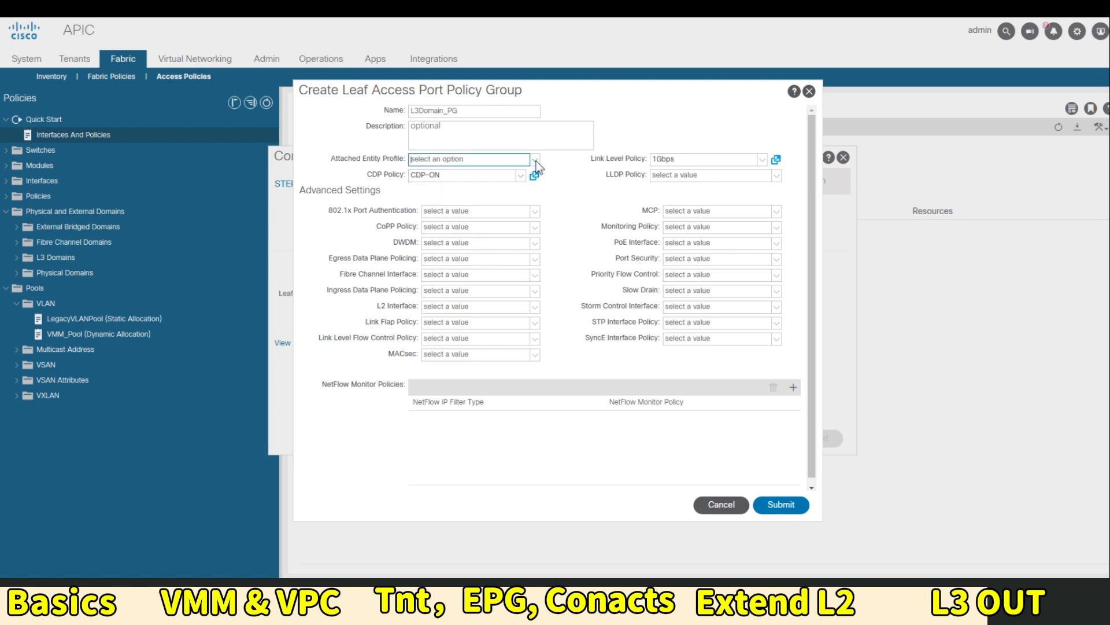
{"action": "left_click", "coordinate": [478, 179]}
{"action": "left_click", "coordinate": [779, 506]}
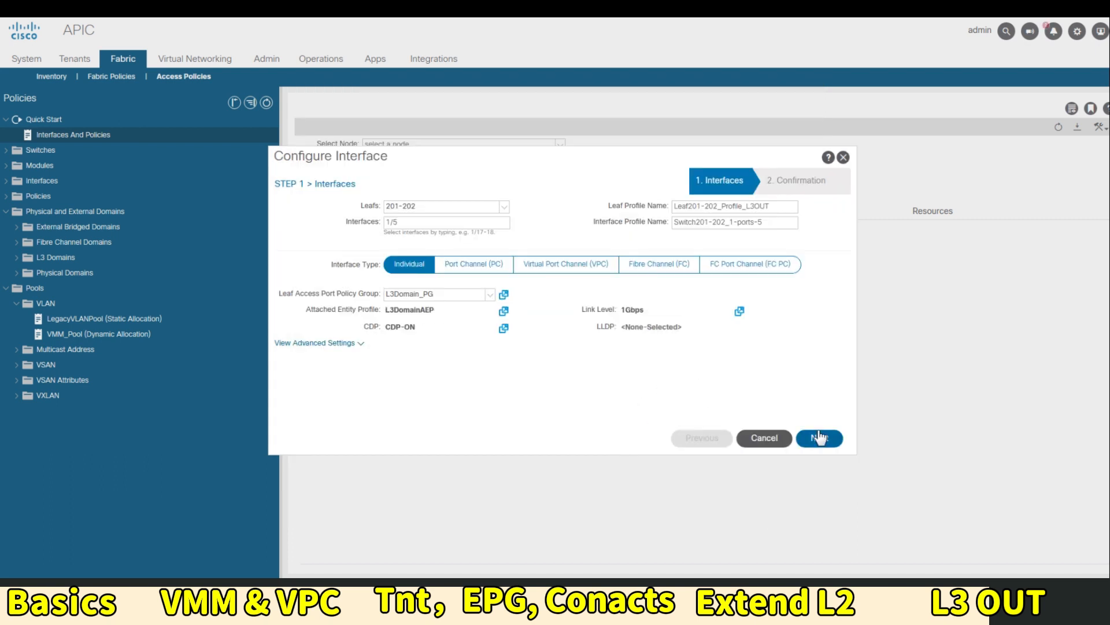
{"action": "left_click", "coordinate": [819, 438]}
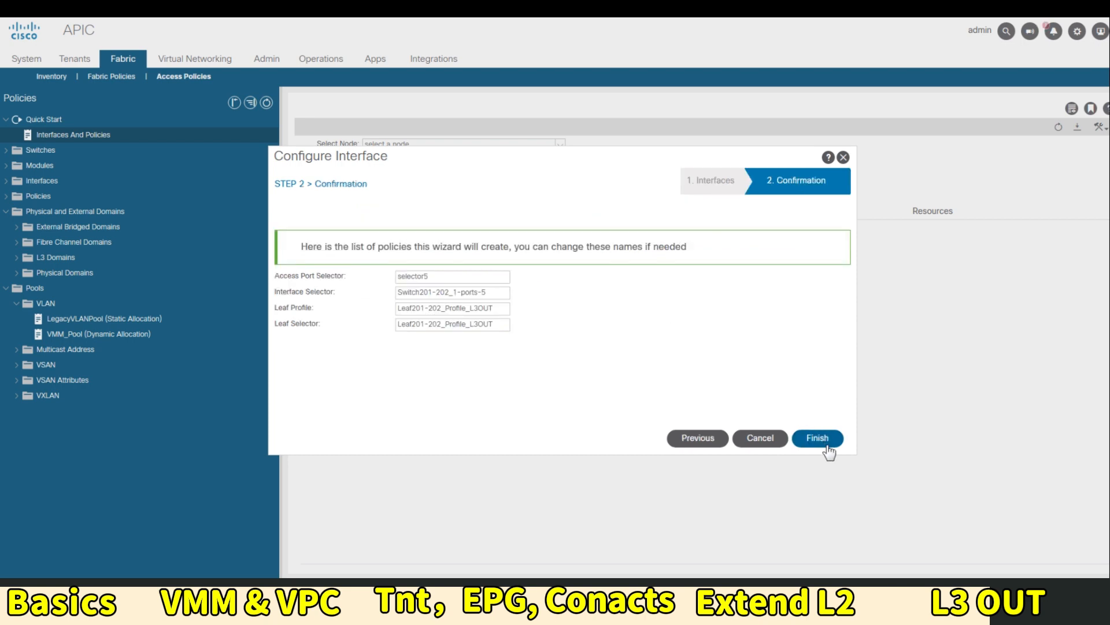
{"action": "left_click", "coordinate": [821, 439]}
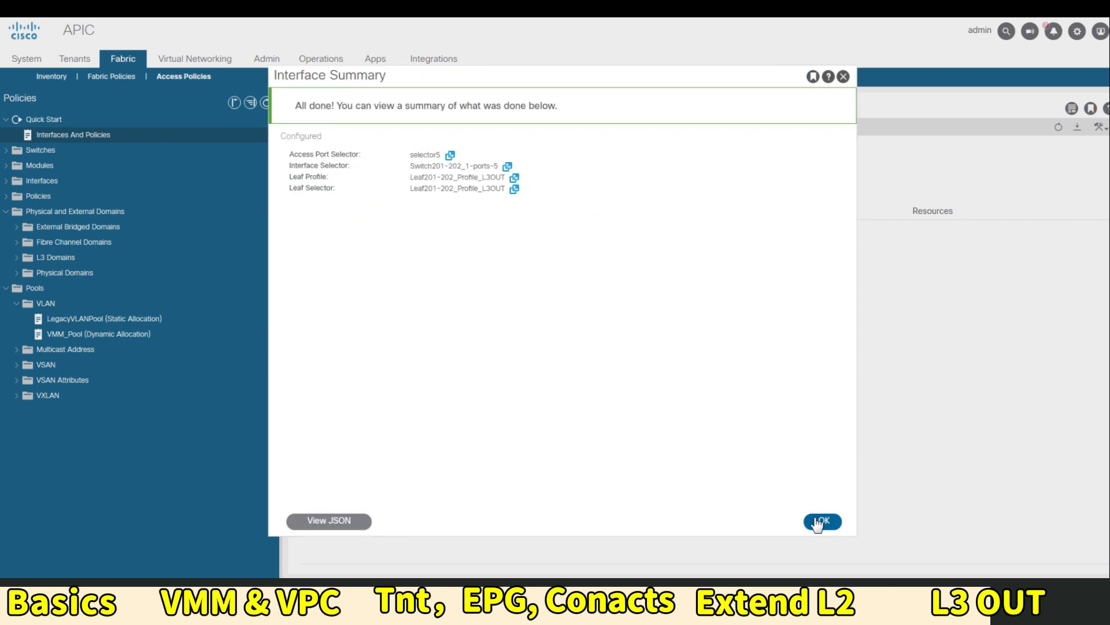
{"action": "left_click", "coordinate": [818, 520]}
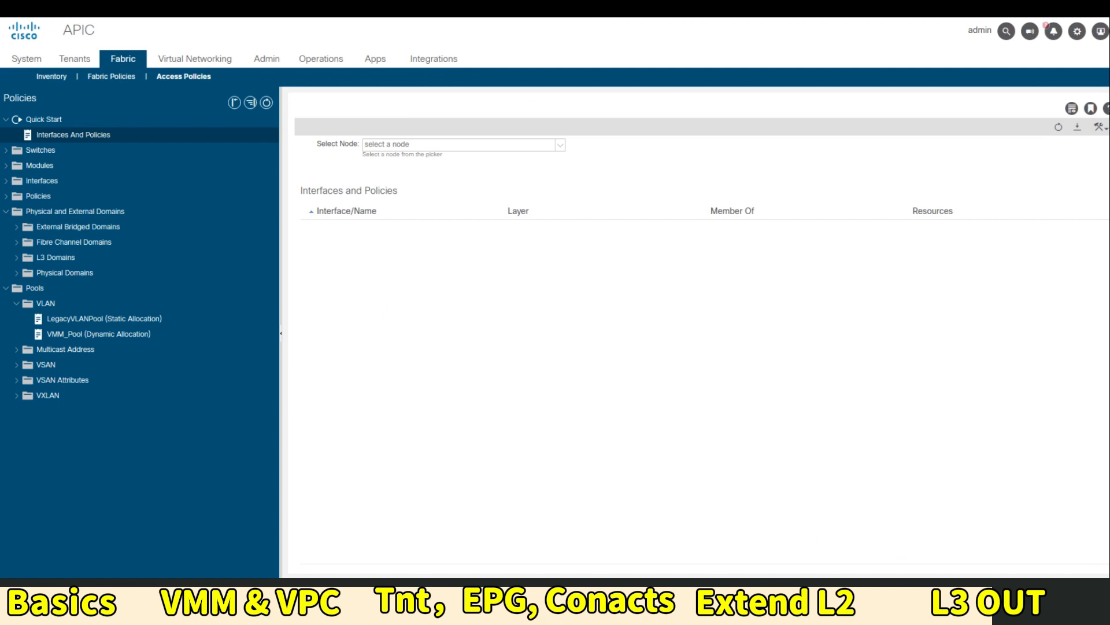
In tenant tnt1's Networking, choose Create L3Out from the L3Outs context menu
{"action": "left_click", "coordinate": [90, 60]}
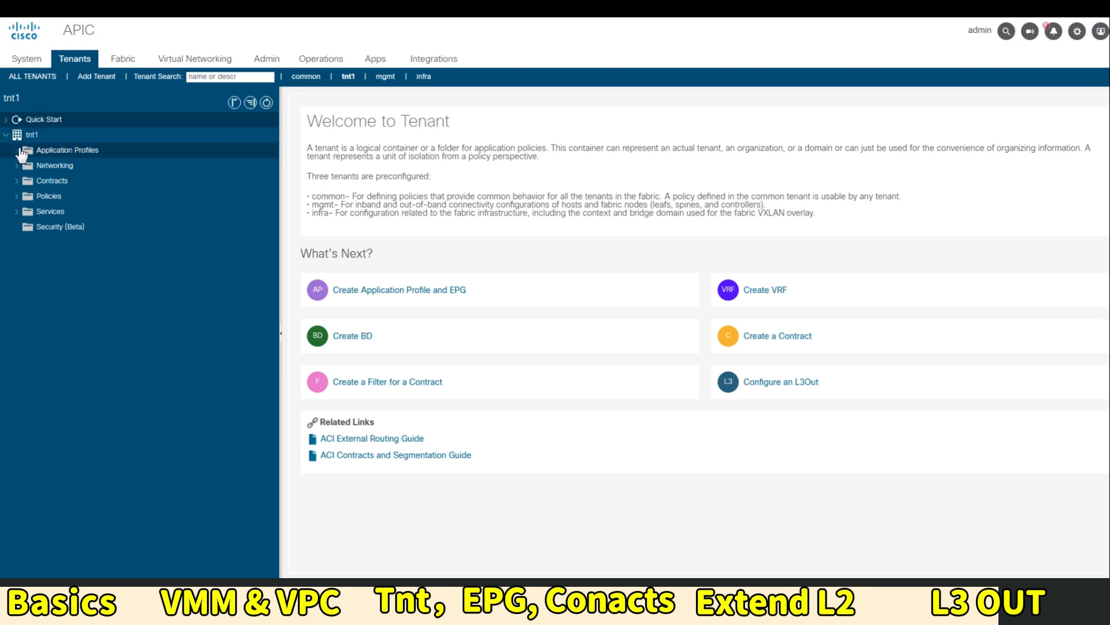
{"action": "left_click", "coordinate": [18, 166]}
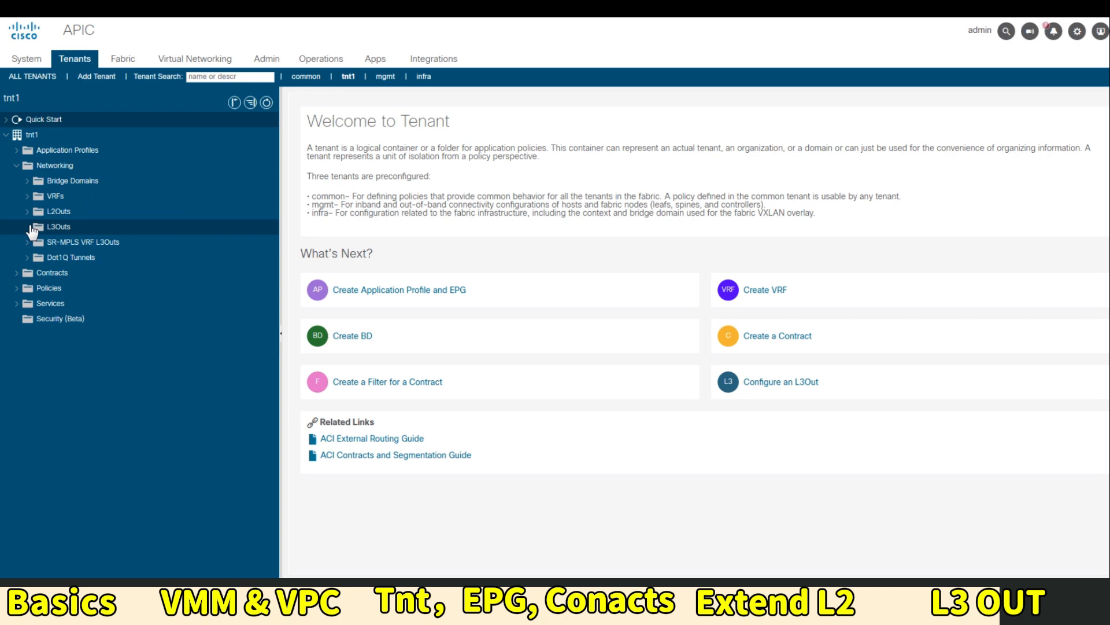
{"action": "right_click", "coordinate": [89, 234]}
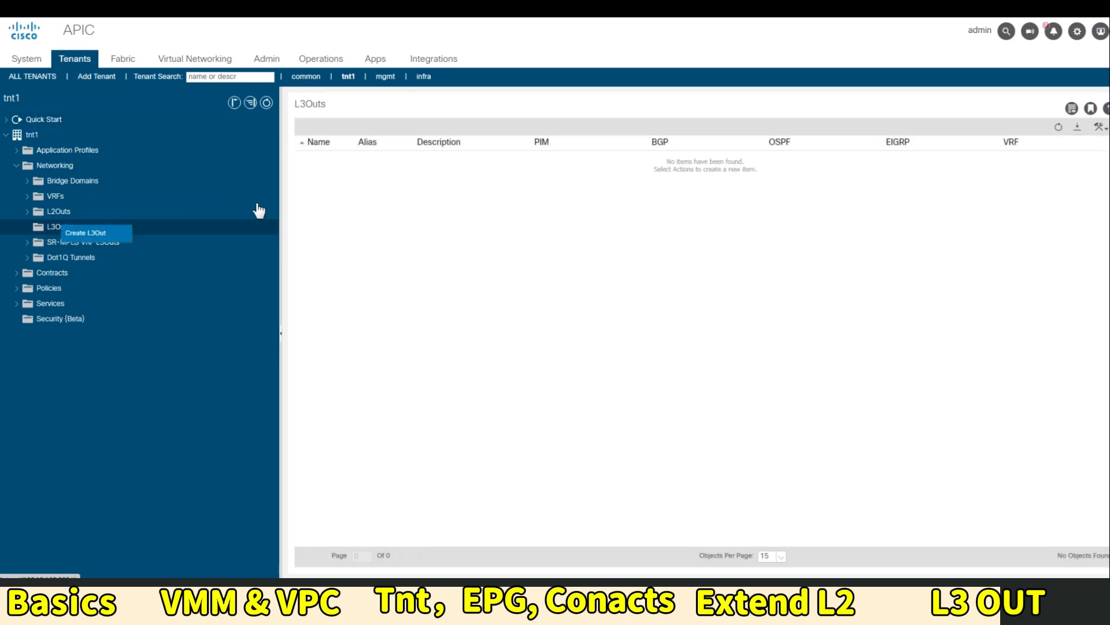
{"action": "left_click", "coordinate": [104, 233]}
Define L3Out L3OUT_OSPF on vrf-01 with the L3Out domain and OSPF area 0
{"action": "left_click", "coordinate": [347, 386]}
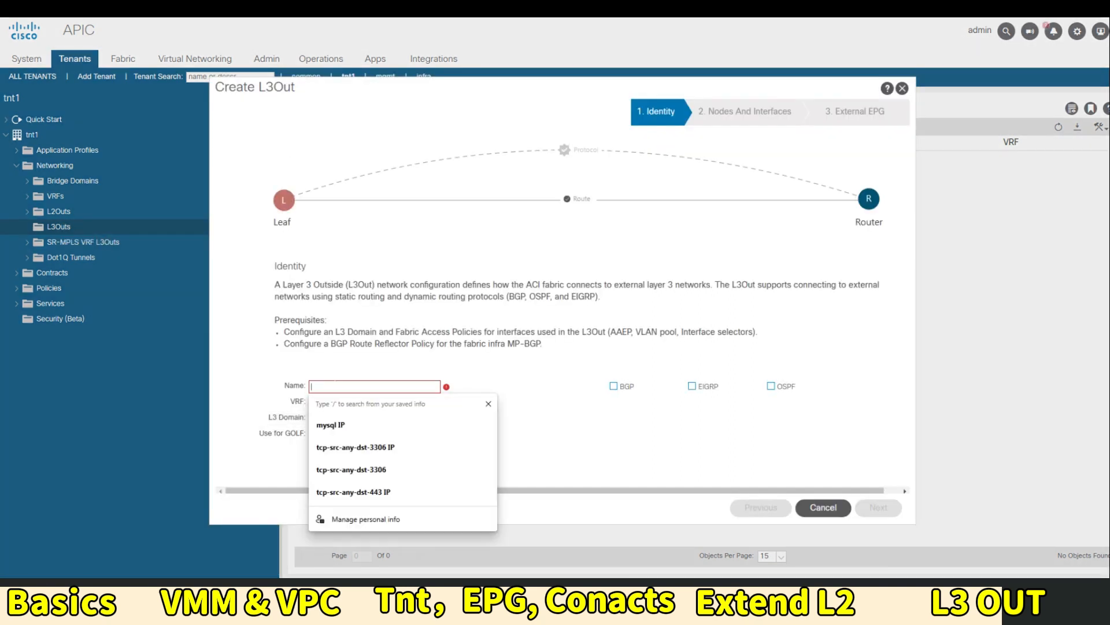
{"action": "type", "text": "L3"}
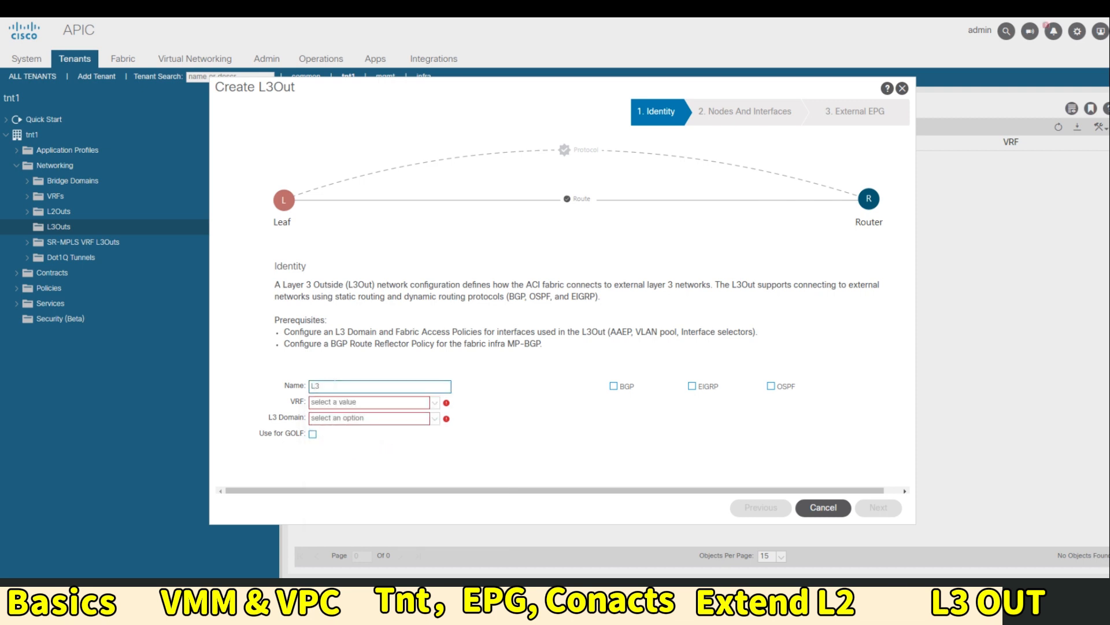
{"action": "type", "text": "OUT_OSPF"}
{"action": "left_click", "coordinate": [411, 403]}
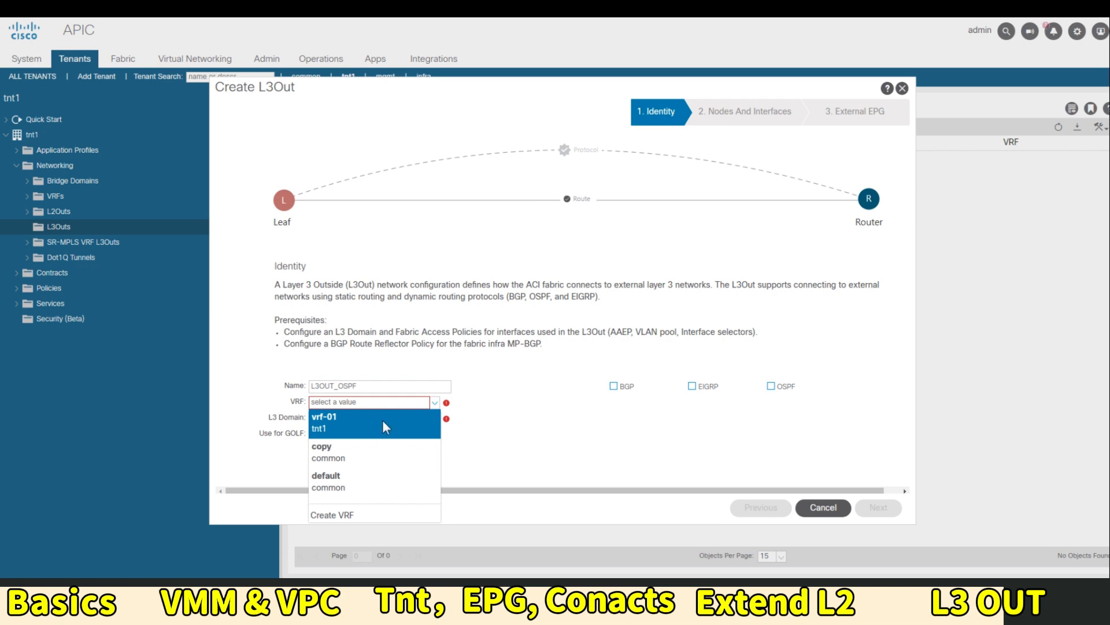
{"action": "left_click", "coordinate": [385, 427]}
{"action": "left_click", "coordinate": [382, 418]}
{"action": "left_click", "coordinate": [385, 435]}
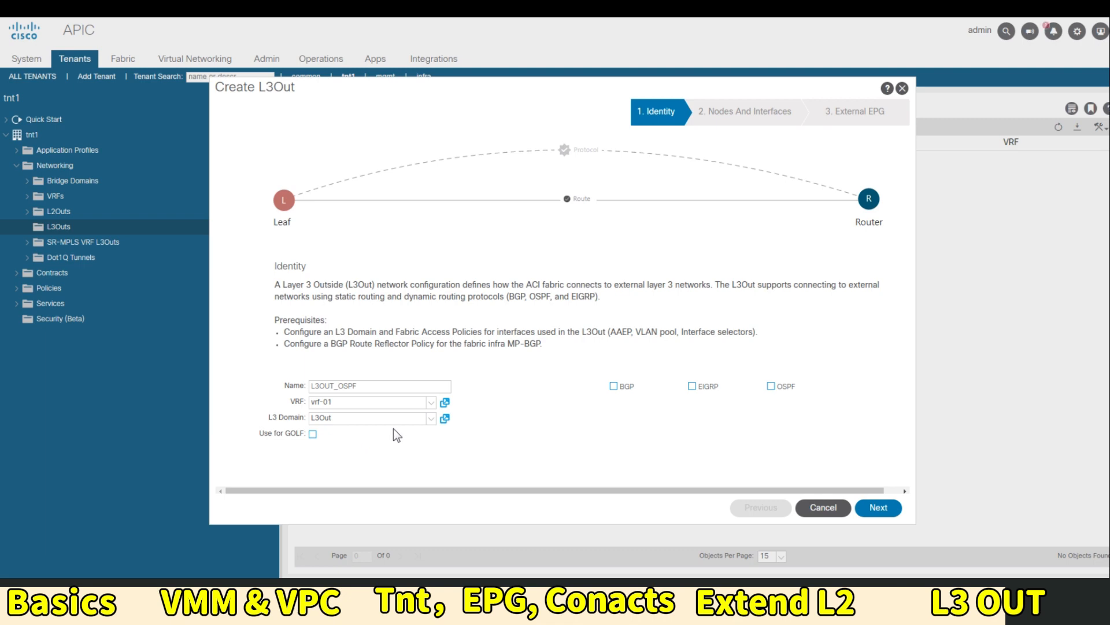
{"action": "left_click", "coordinate": [770, 386]}
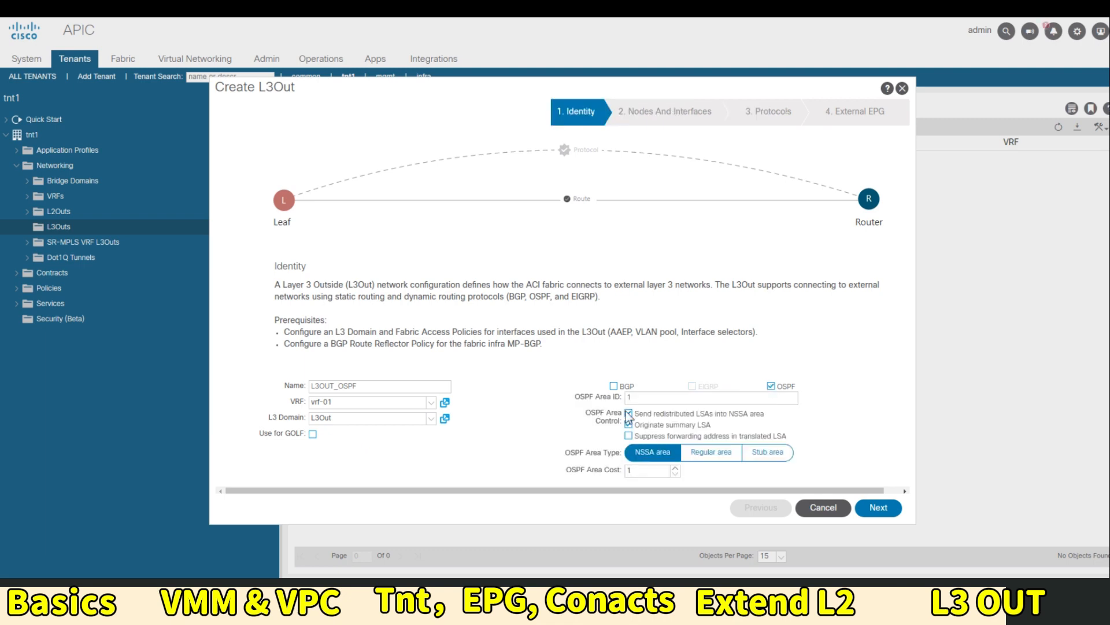
{"action": "mouse_move", "coordinate": [557, 397]}
{"action": "double_click", "coordinate": [629, 397]}
{"action": "type", "text": "0"}
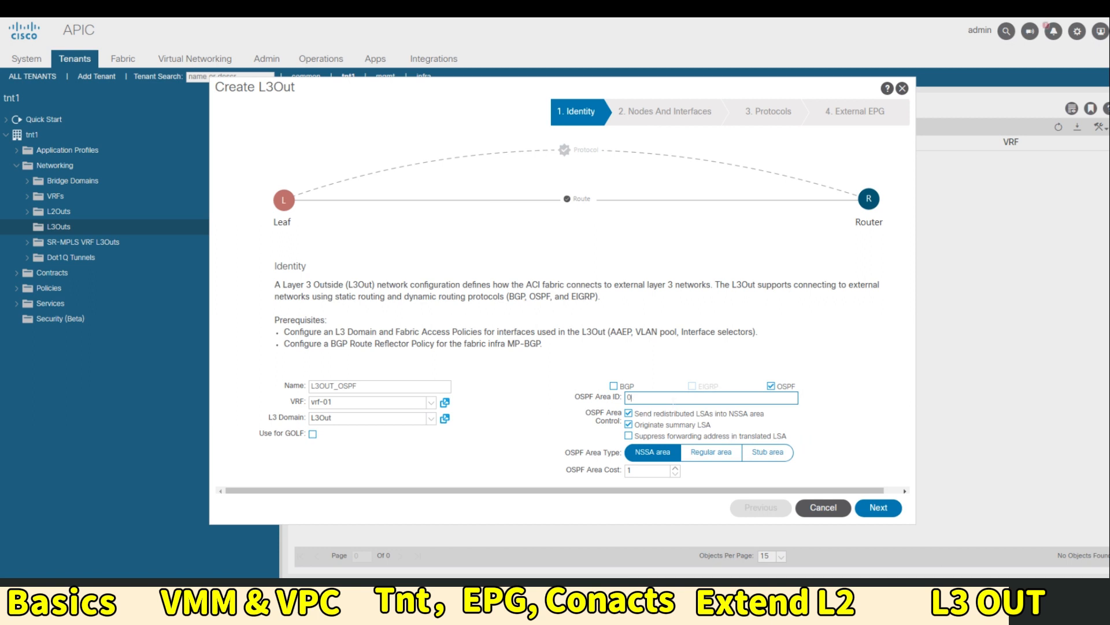
{"action": "left_click", "coordinate": [877, 509]}
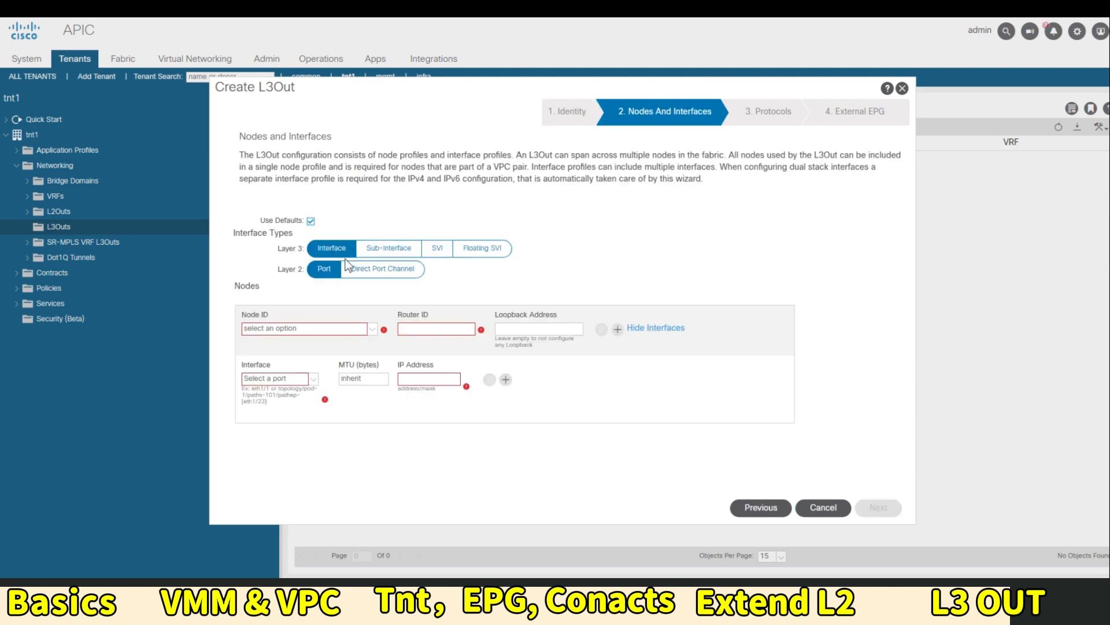
Add Leaf1 (Node-201), router ID 201.201.201.201, with eth1/5 at 192.168.100.1/24
{"action": "left_click", "coordinate": [367, 334]}
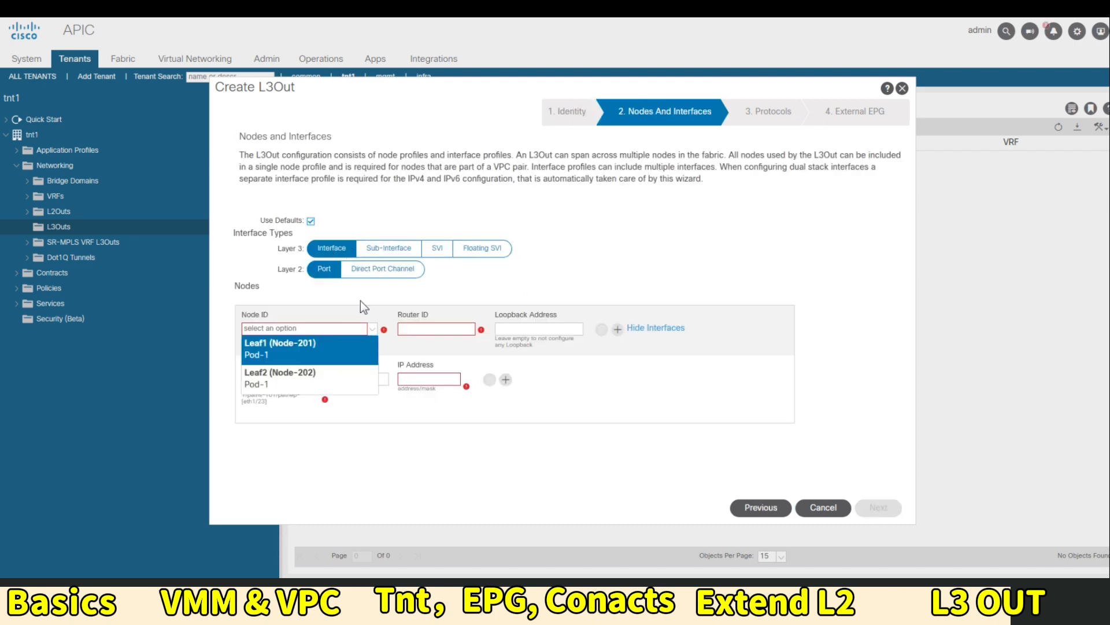
{"action": "left_click", "coordinate": [316, 358]}
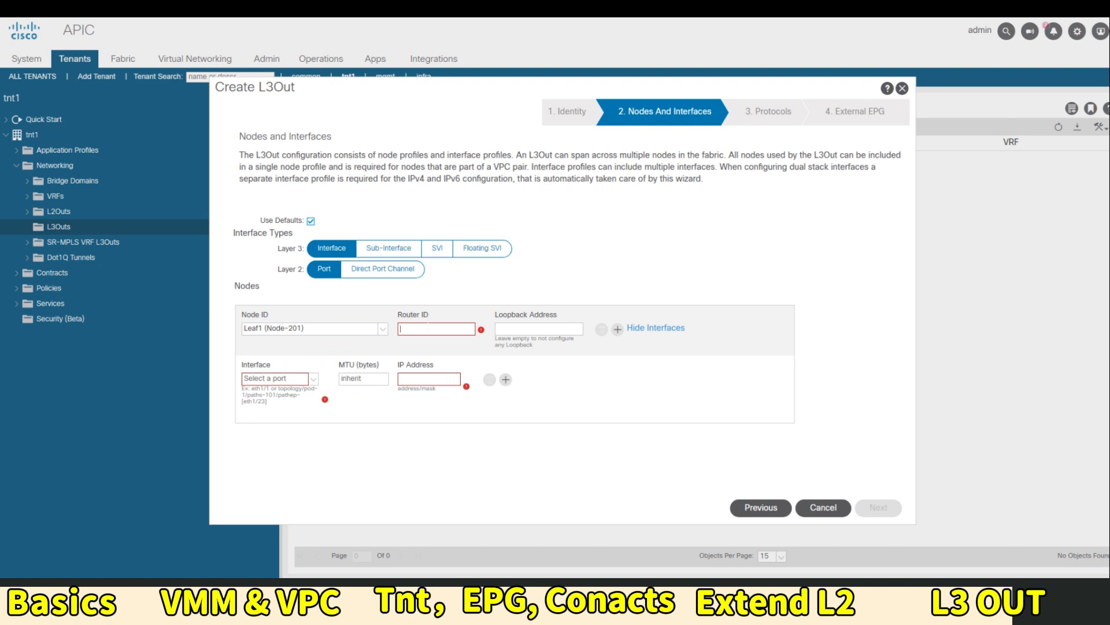
{"action": "type", "text": "201.201.201"}
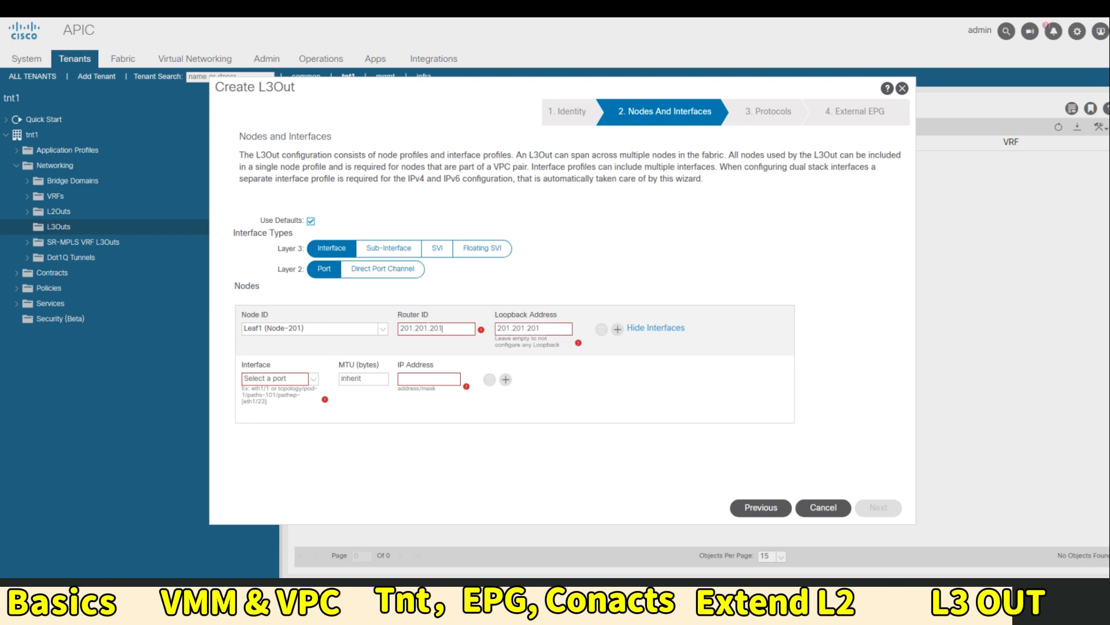
{"action": "type", "text": ".201"}
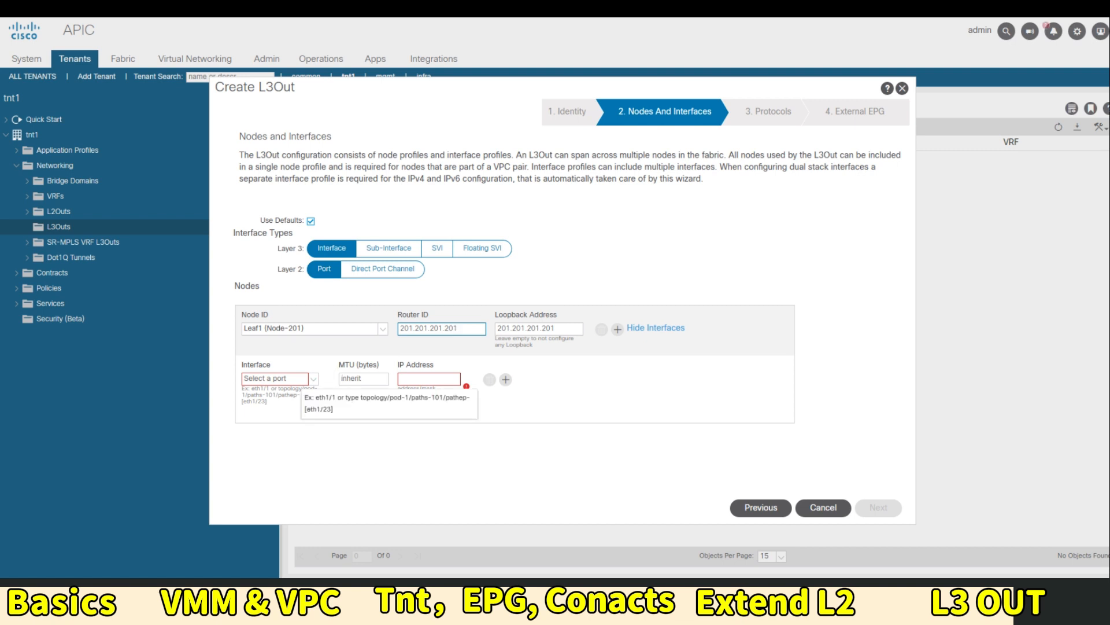
{"action": "left_click", "coordinate": [314, 380]}
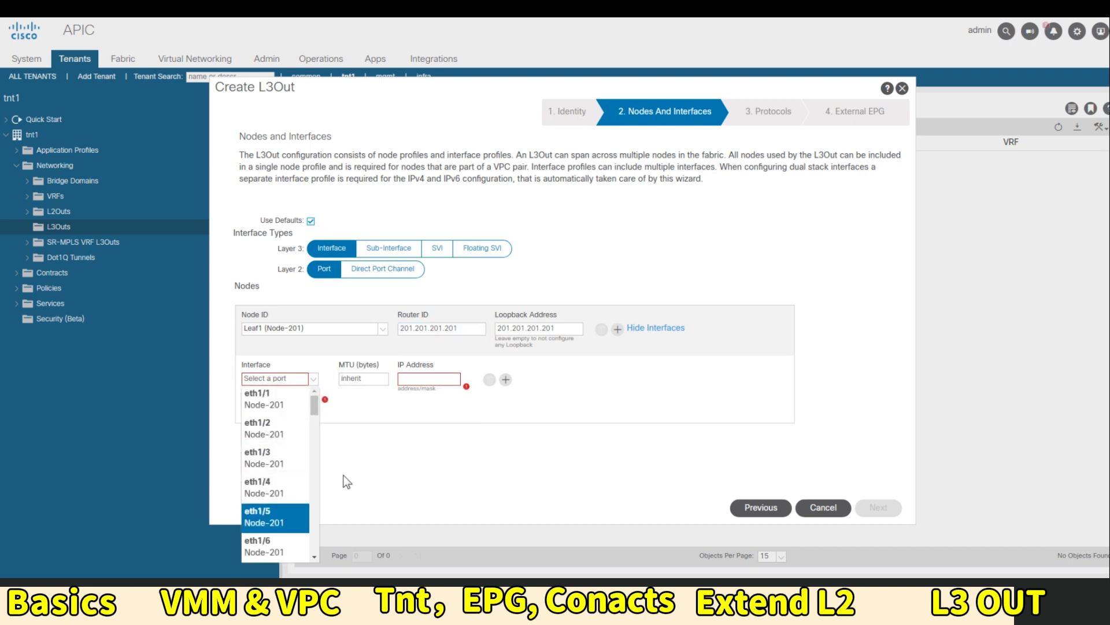
{"action": "key", "text": "Return"}
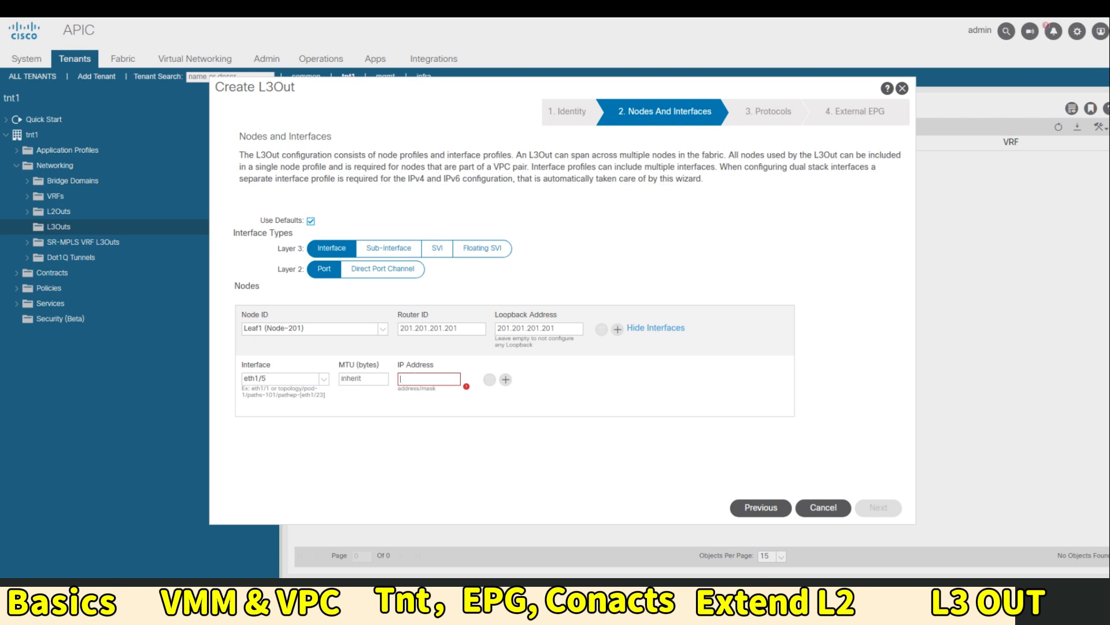
{"action": "type", "text": "192.168.100.1/24"}
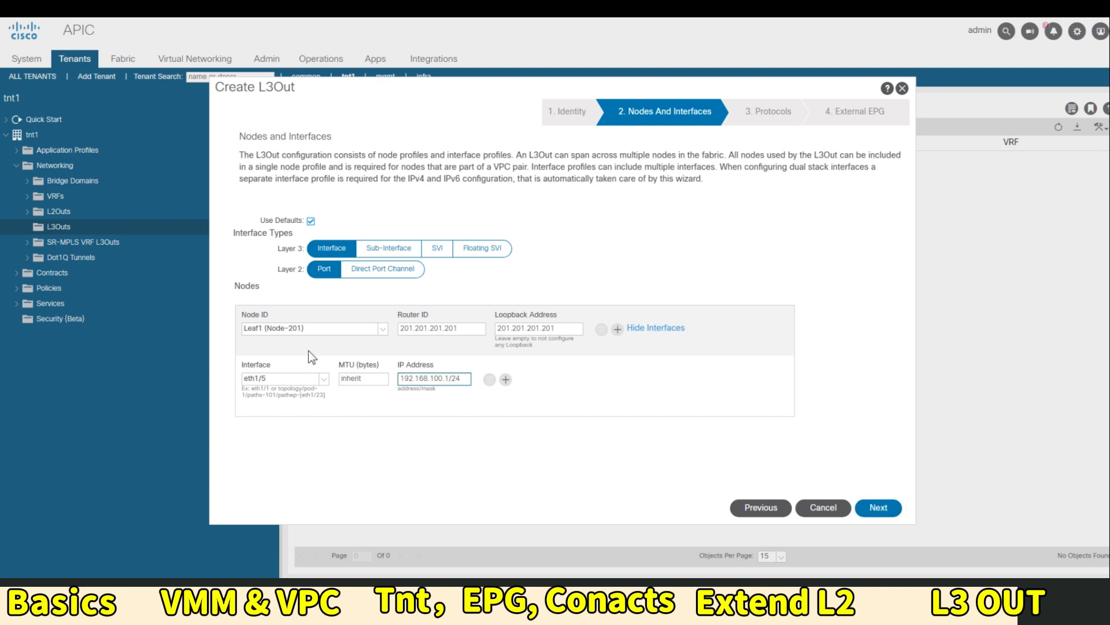
{"action": "left_click", "coordinate": [648, 331]}
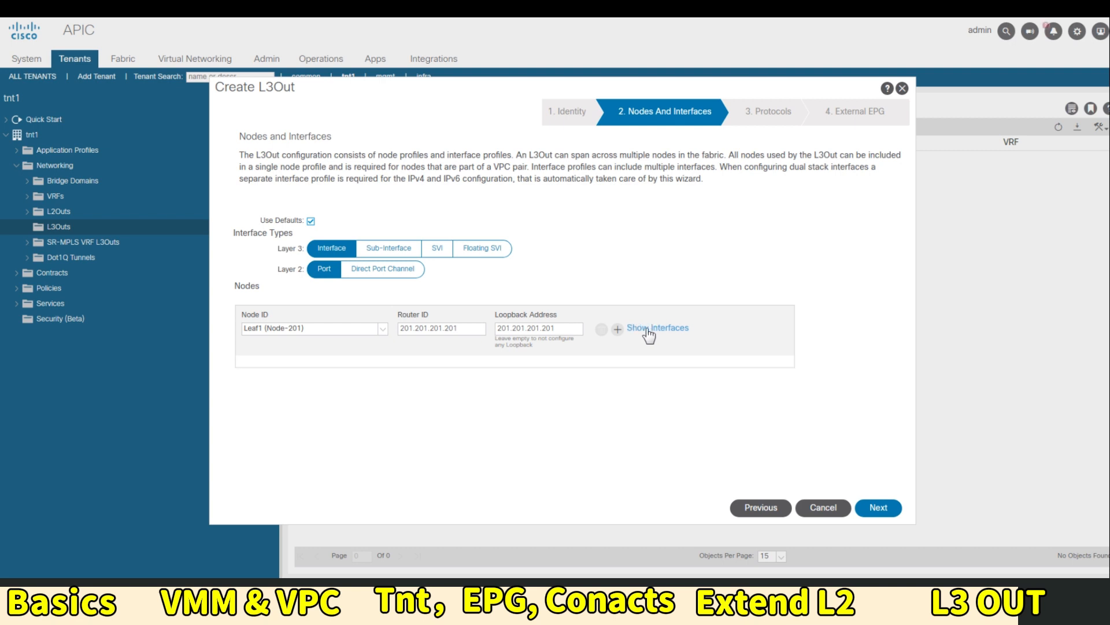
Add Leaf2 (Node-202), router ID 202.202.202.202, with eth1/5 at 192.163.100.2/24
{"action": "left_click", "coordinate": [618, 329]}
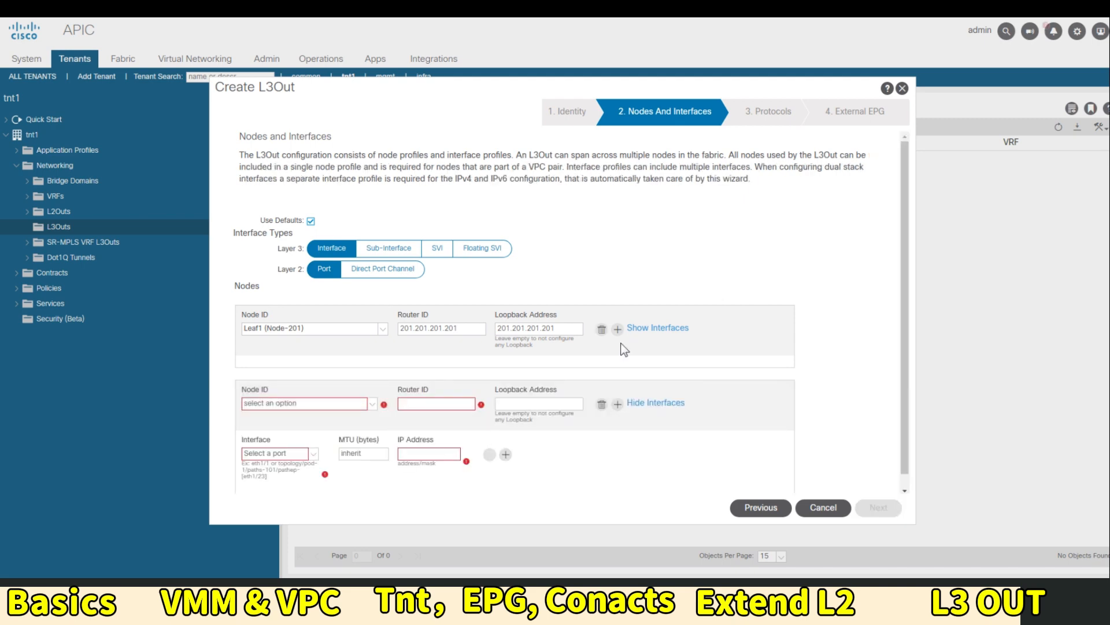
{"action": "left_click", "coordinate": [327, 405]}
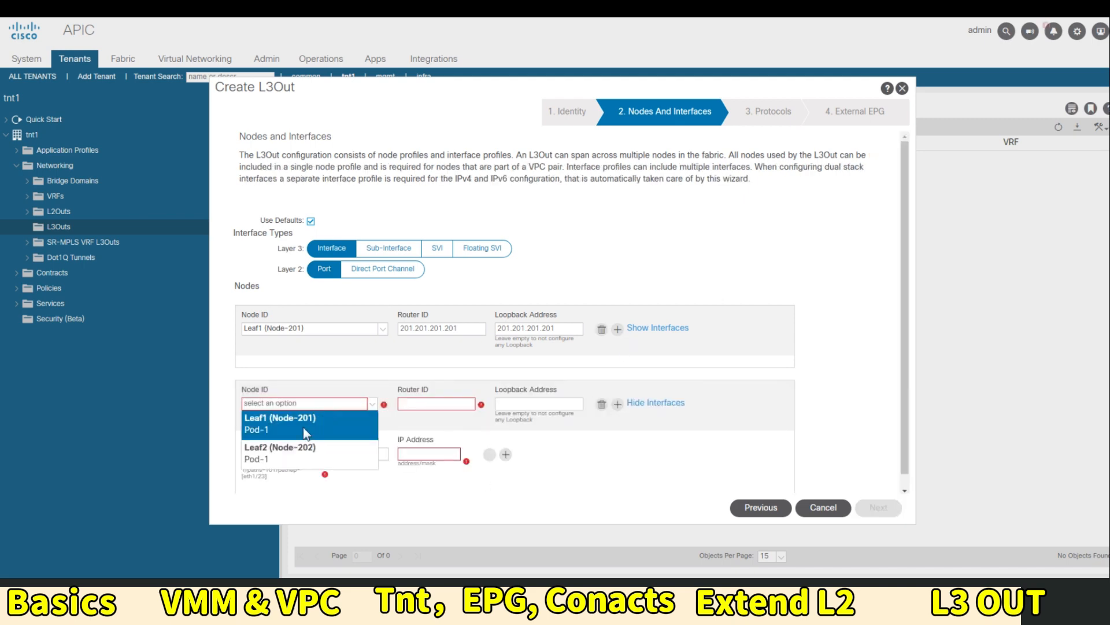
{"action": "left_click", "coordinate": [272, 448]}
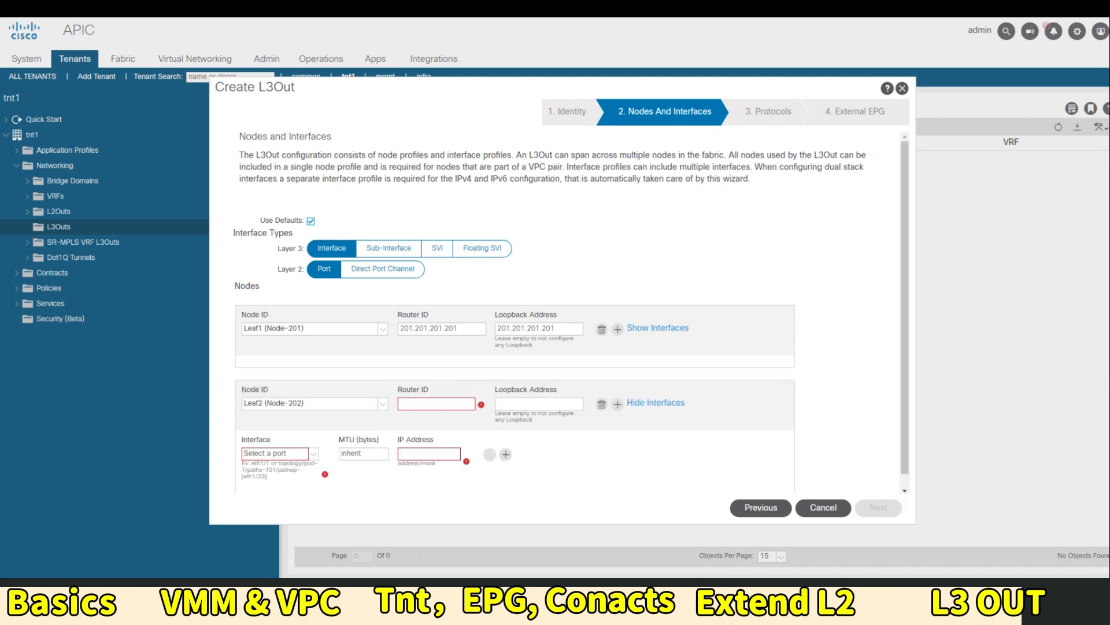
{"action": "type", "text": "202.20"}
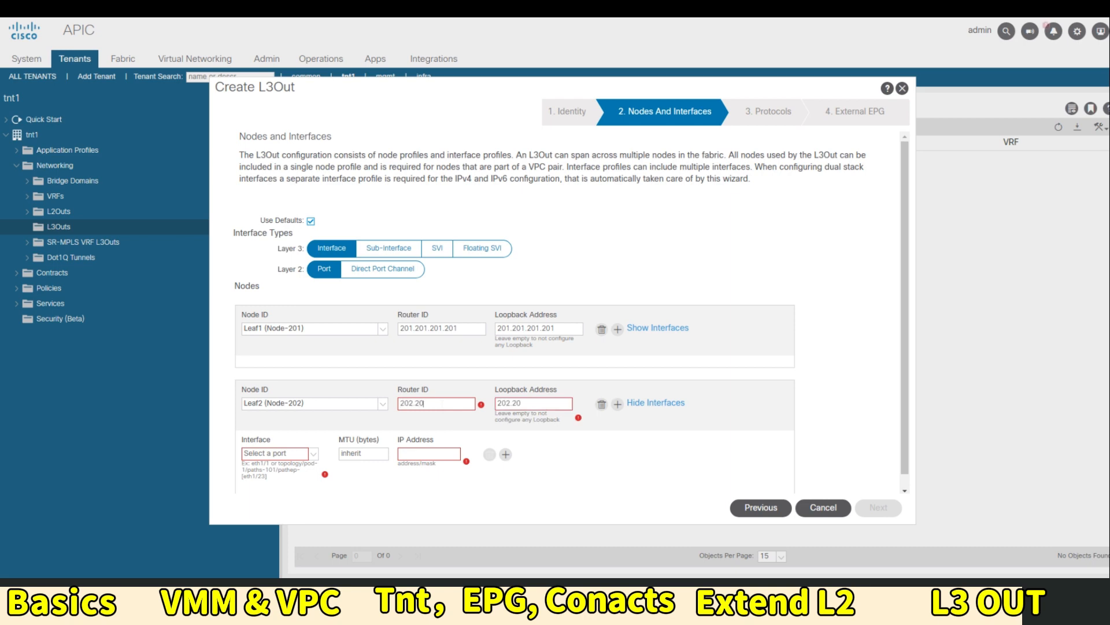
{"action": "type", "text": "2.202.202"}
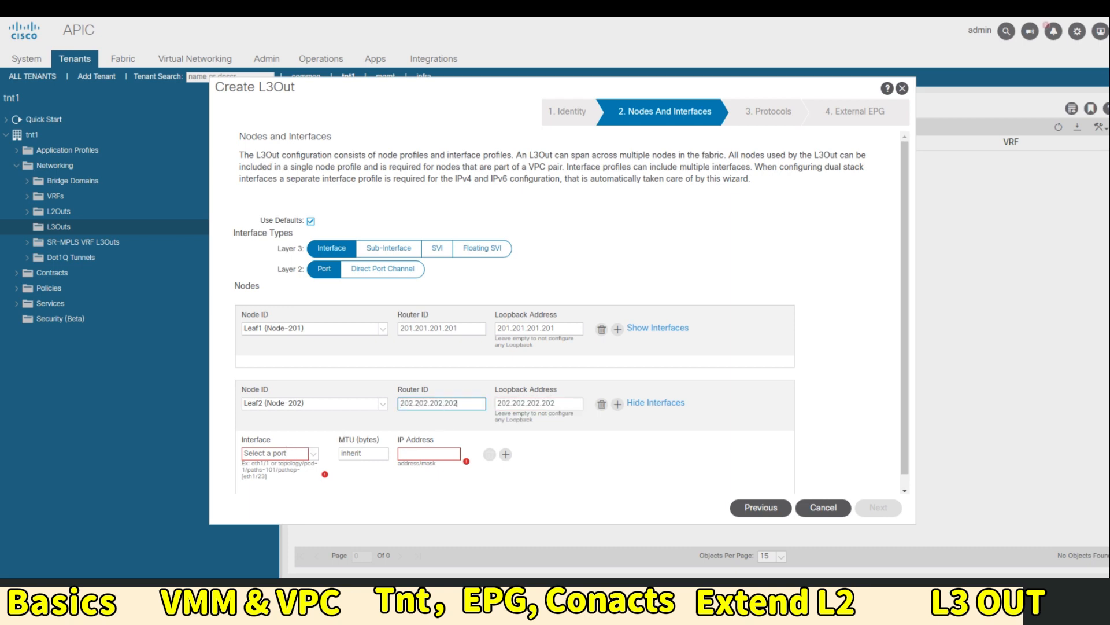
{"action": "left_click", "coordinate": [313, 453]}
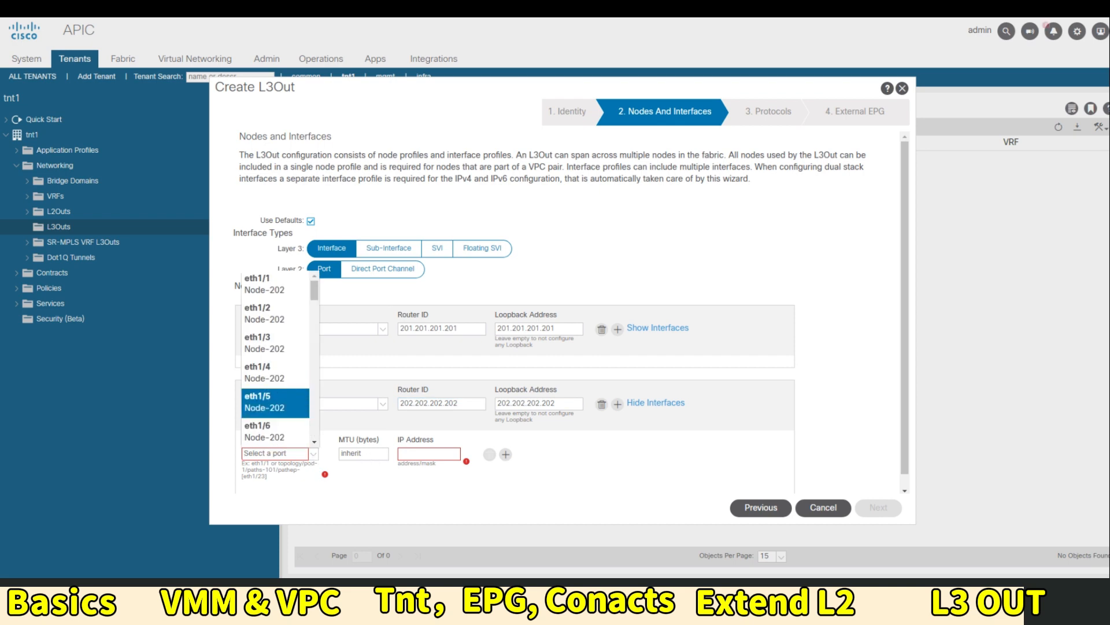
{"action": "left_click", "coordinate": [275, 401]}
{"action": "type", "text": "192"}
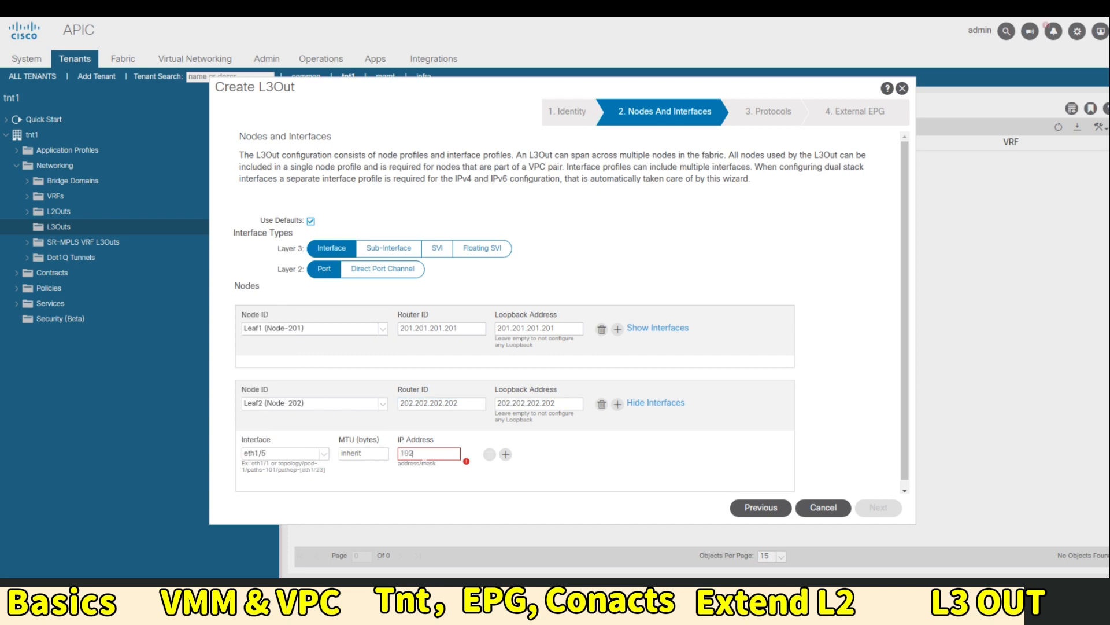
{"action": "type", "text": ".163.100.2/24"}
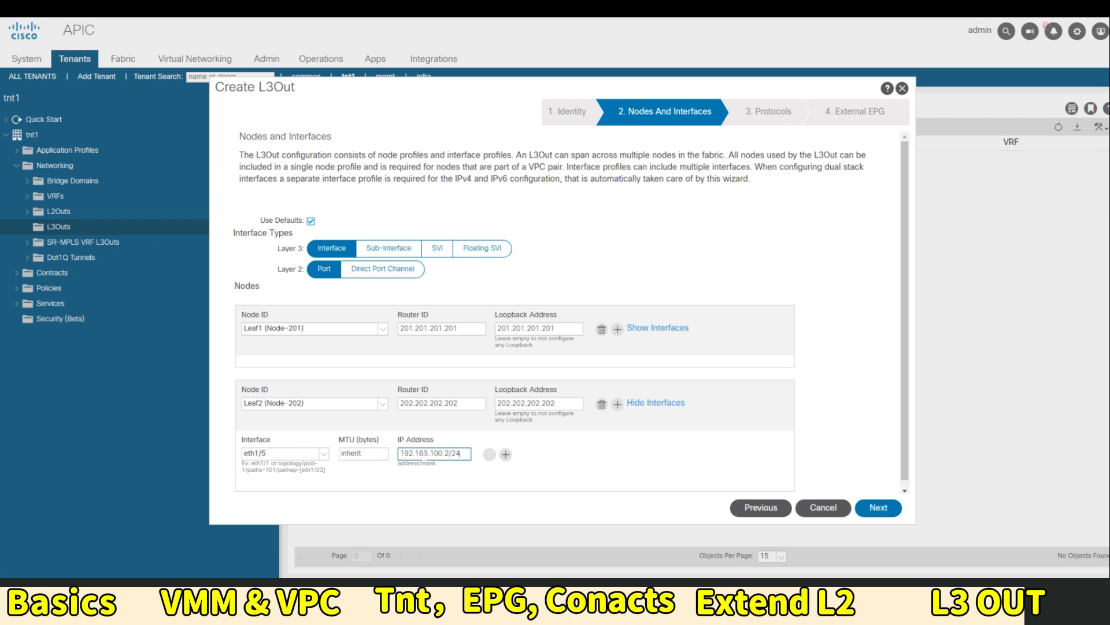
{"action": "scroll", "coordinate": [589, 458], "scroll_direction": "down", "scroll_amount": 1}
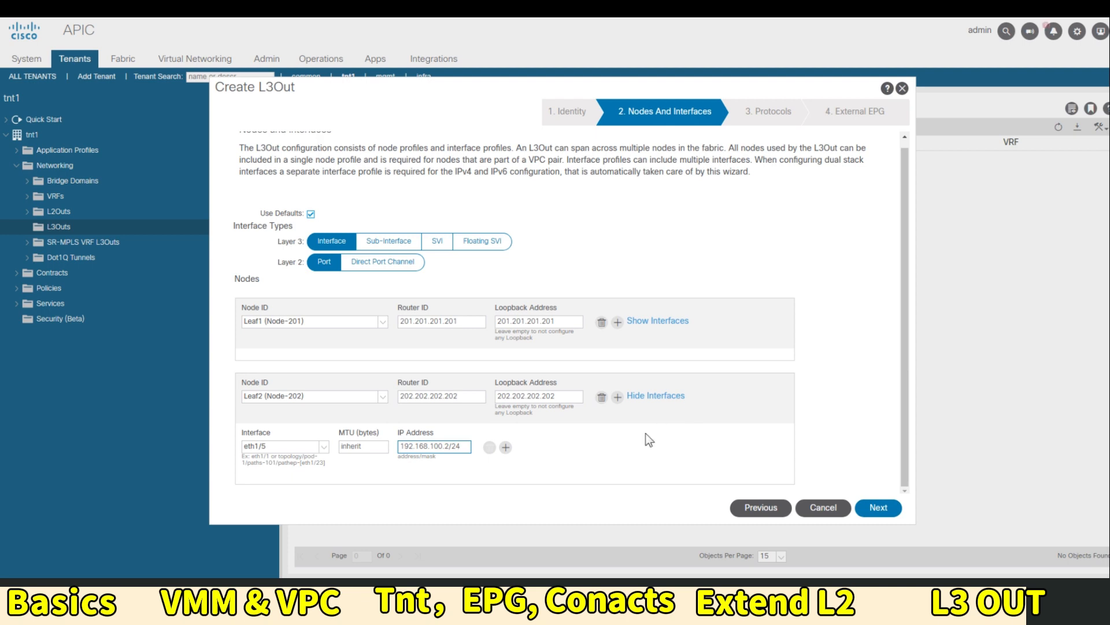
{"action": "left_click", "coordinate": [879, 509]}
Move to the External EPG step and name the external EPG L3OUT
{"action": "left_click", "coordinate": [878, 509]}
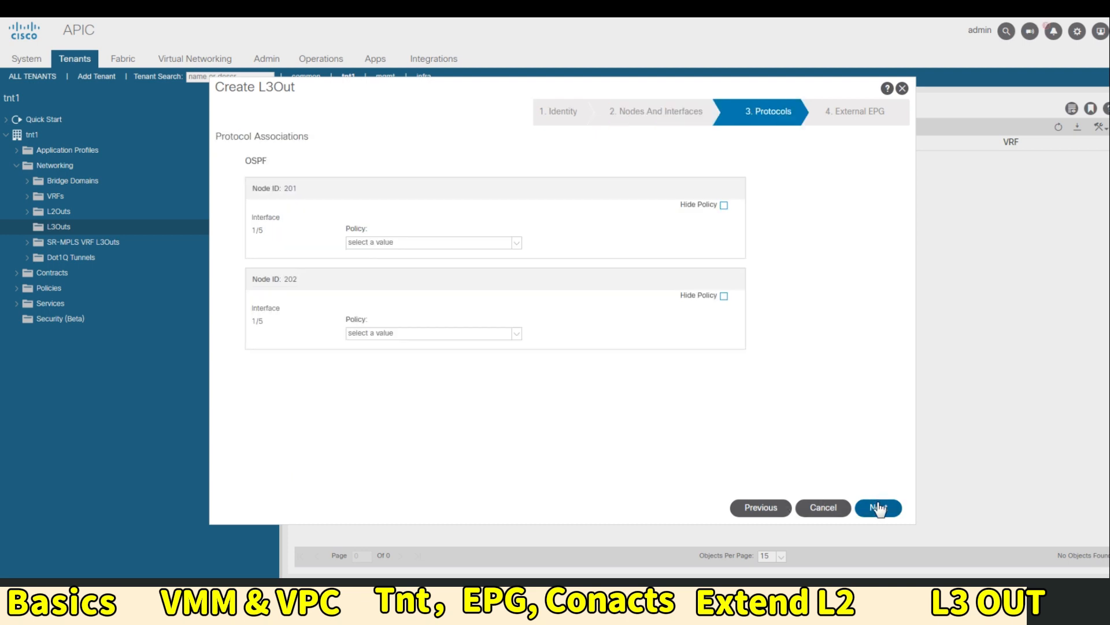
{"action": "left_click", "coordinate": [879, 509]}
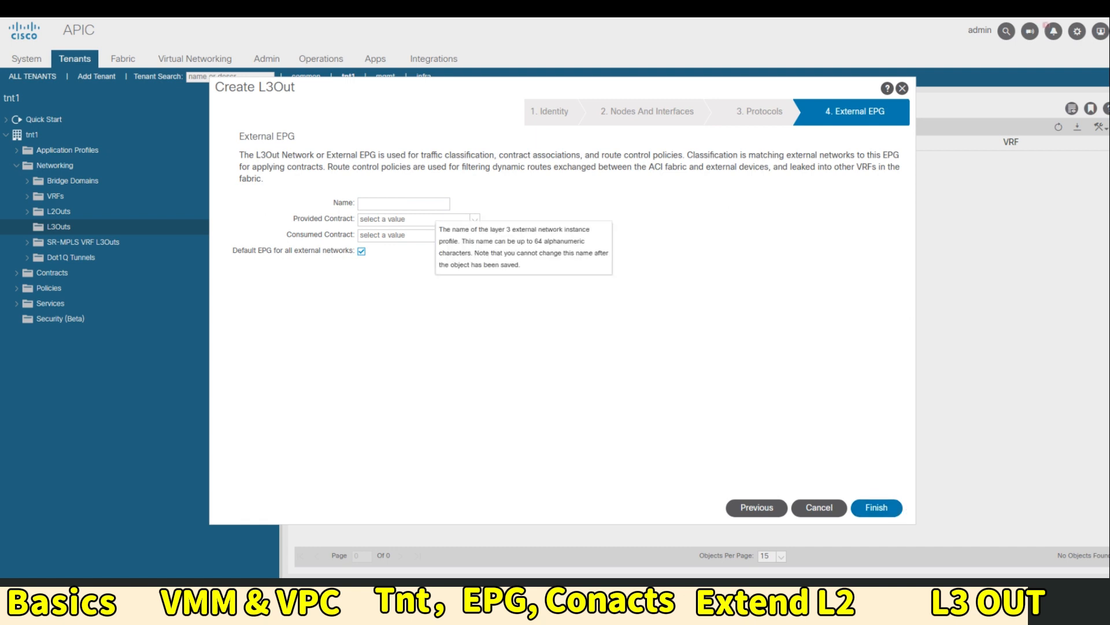
{"action": "left_click", "coordinate": [405, 204]}
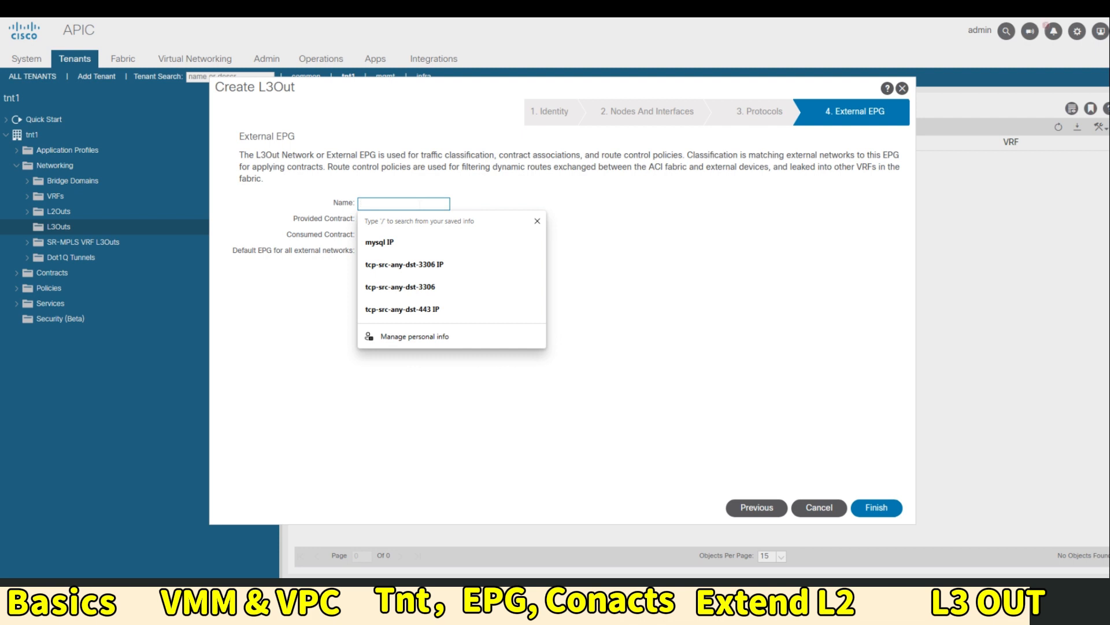
{"action": "type", "text": "L3OUT"}
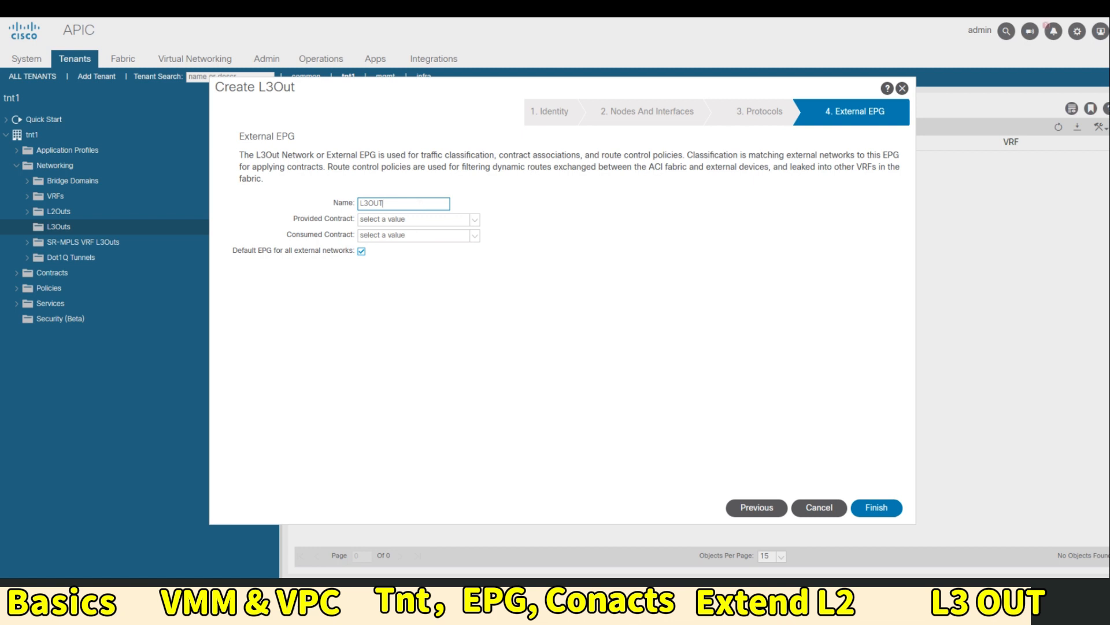
{"action": "left_click", "coordinate": [474, 220]}
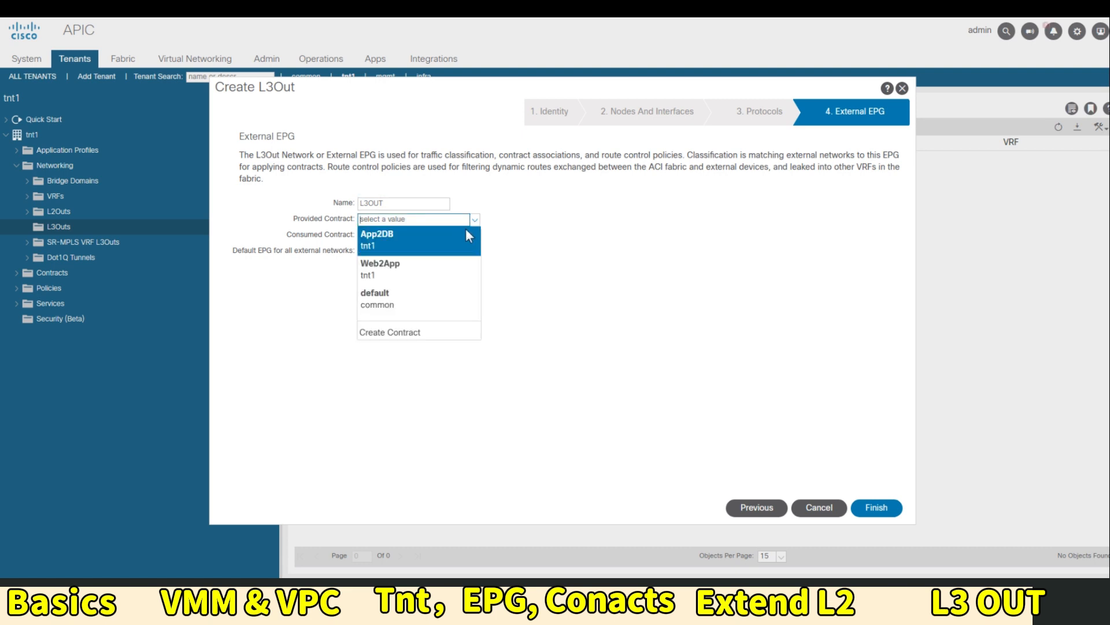
Start a new contract named permit-to-L3OUT with VRF scope
{"action": "left_click", "coordinate": [414, 332]}
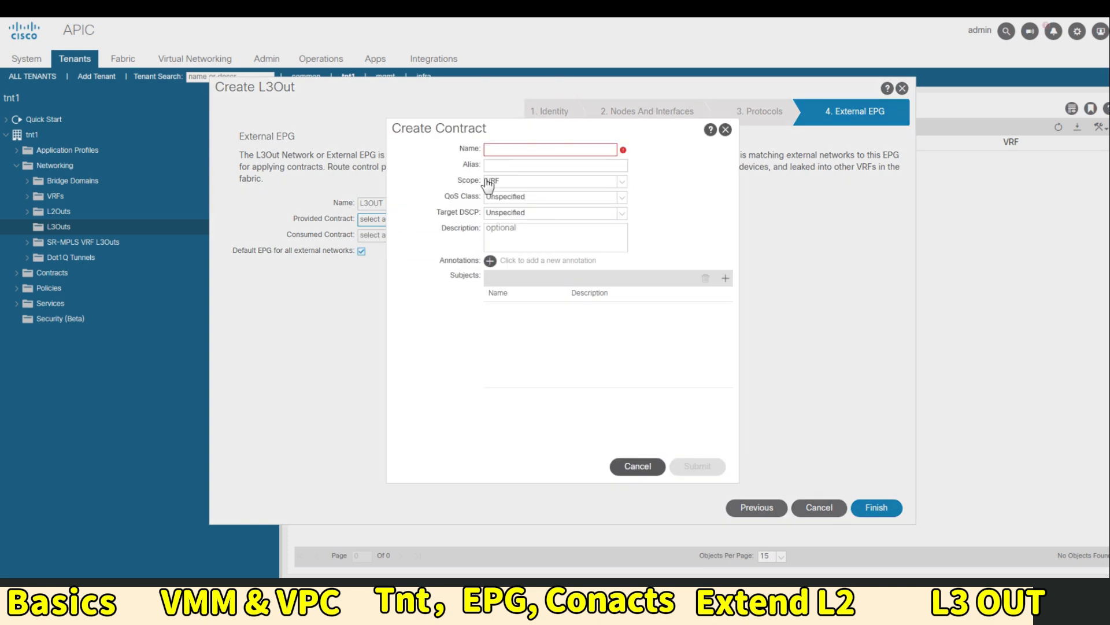
{"action": "left_click", "coordinate": [549, 150]}
{"action": "type", "text": "permit-to-"}
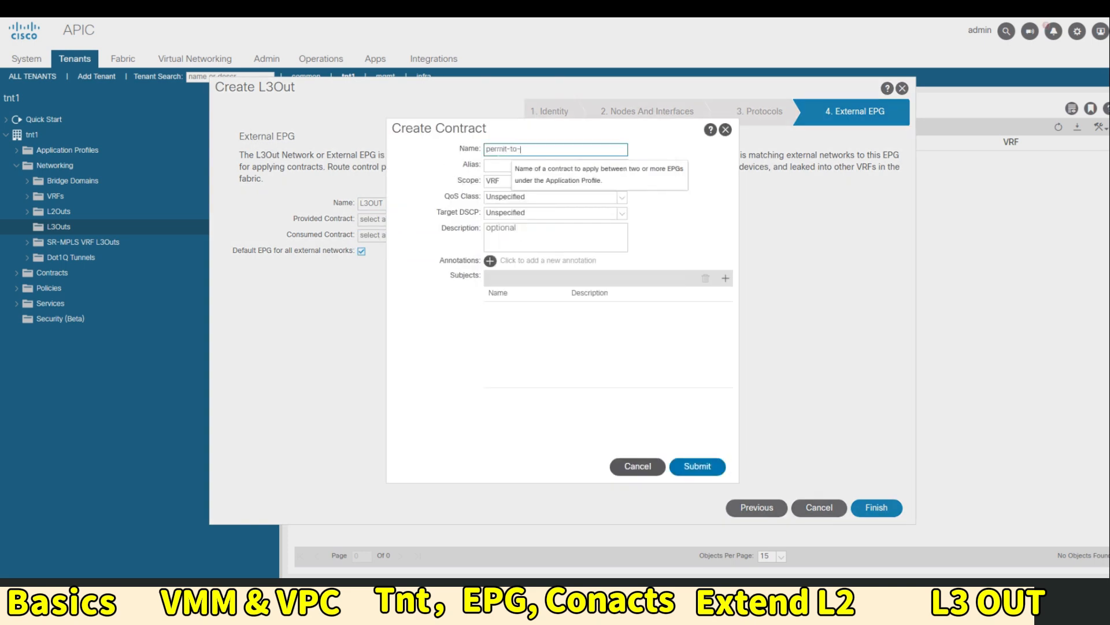
{"action": "type", "text": "L3OUT"}
{"action": "key", "text": "Tab"}
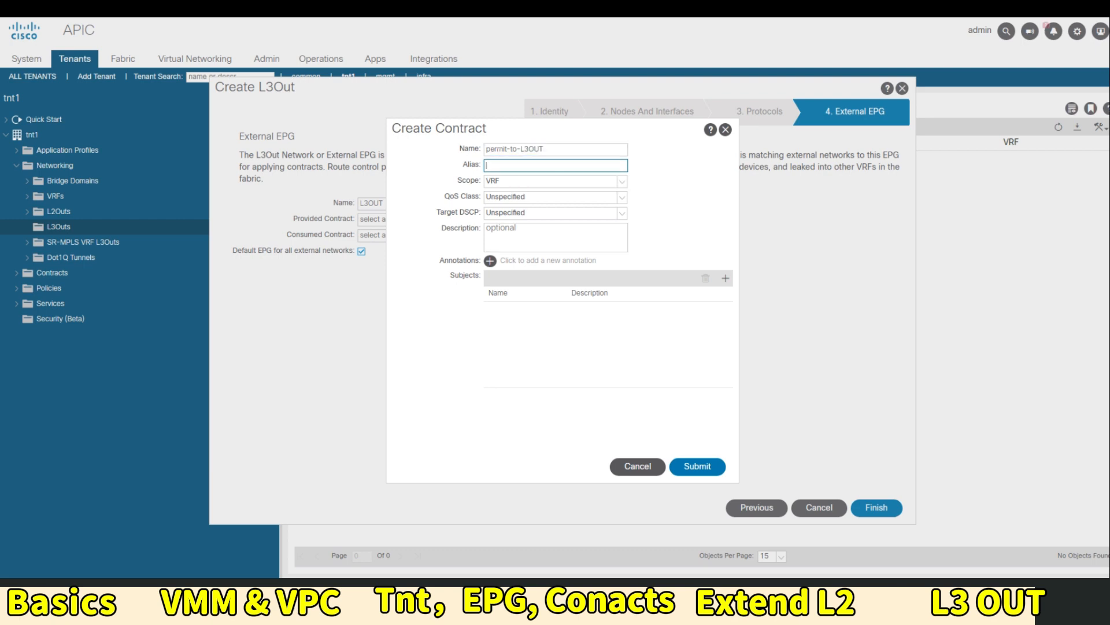
{"action": "left_click", "coordinate": [514, 181]}
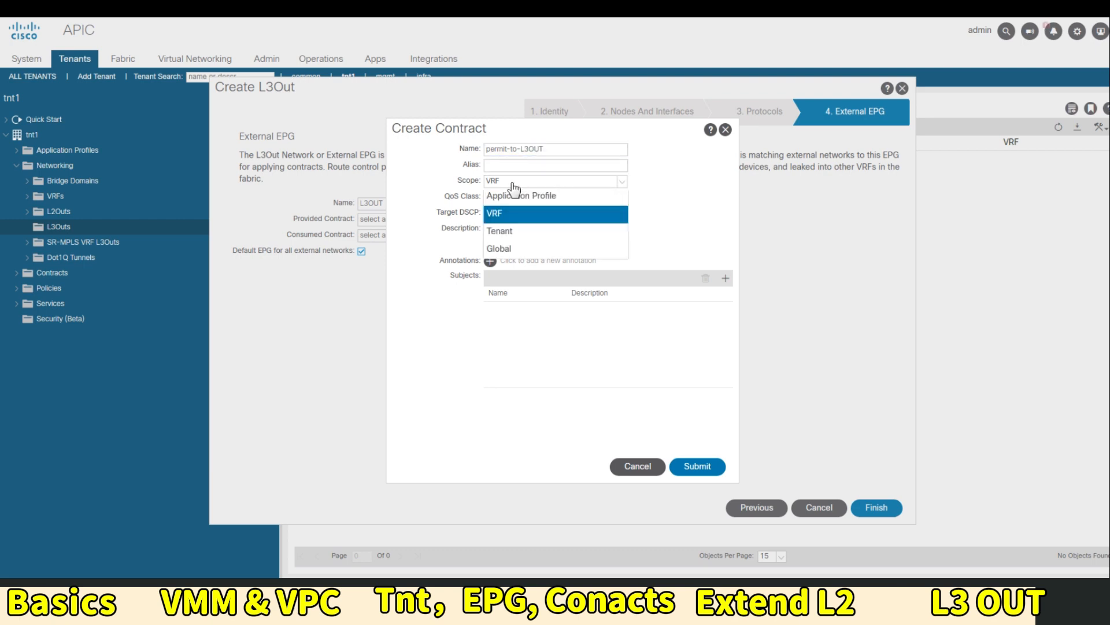
{"action": "left_click", "coordinate": [580, 214]}
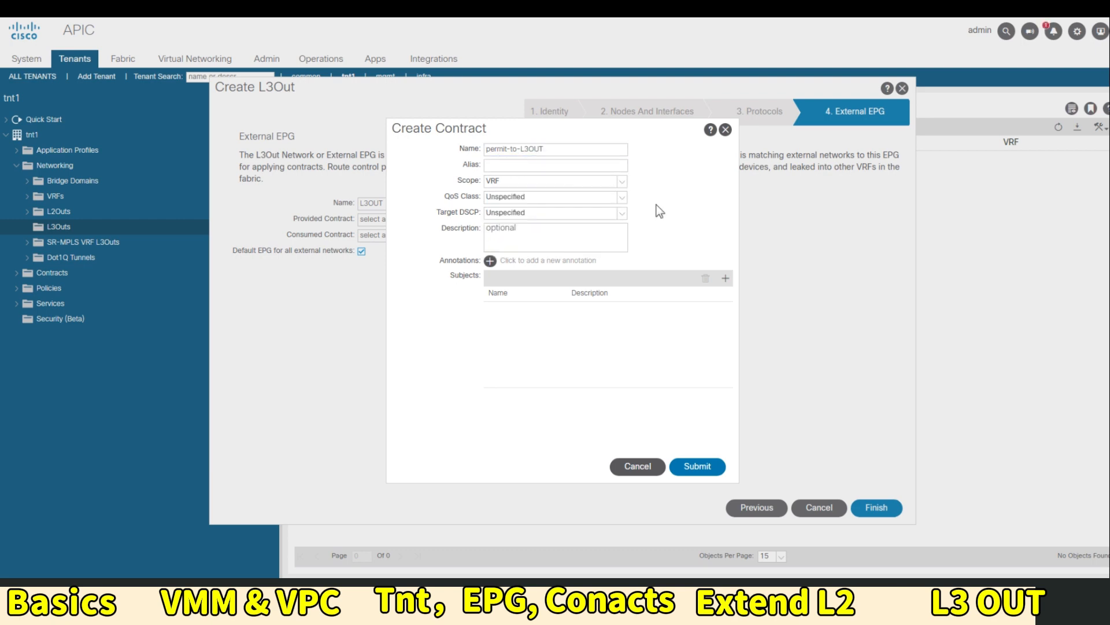
Add subject permit-to-L3OUT using filter common/icmp, then create the contract
{"action": "left_click", "coordinate": [725, 278]}
{"action": "left_click", "coordinate": [467, 165]}
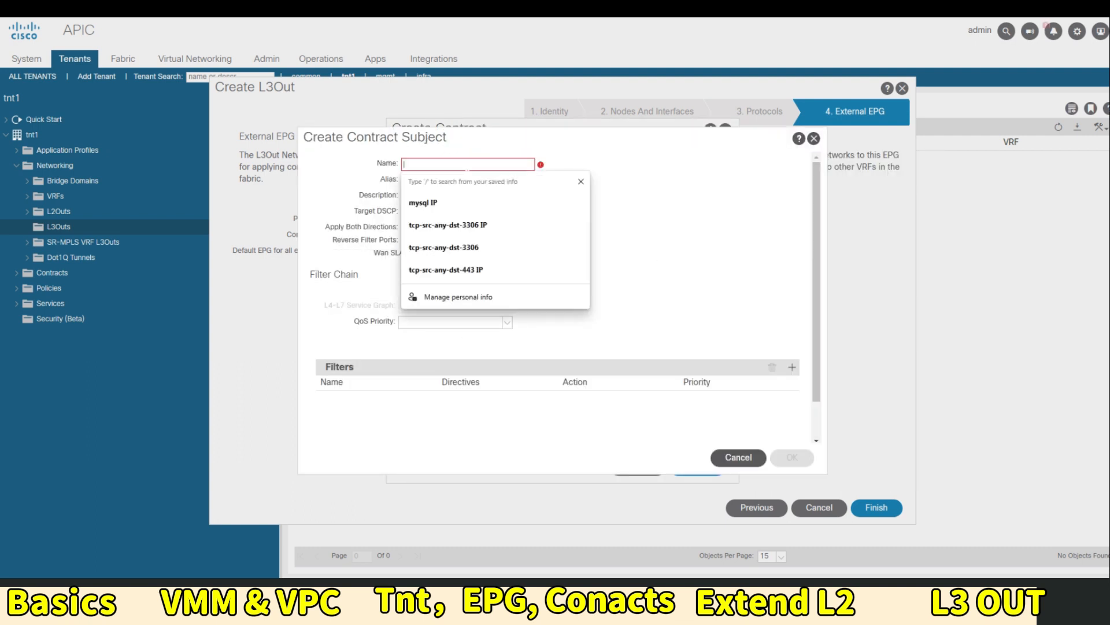
{"action": "type", "text": "permit-to-"}
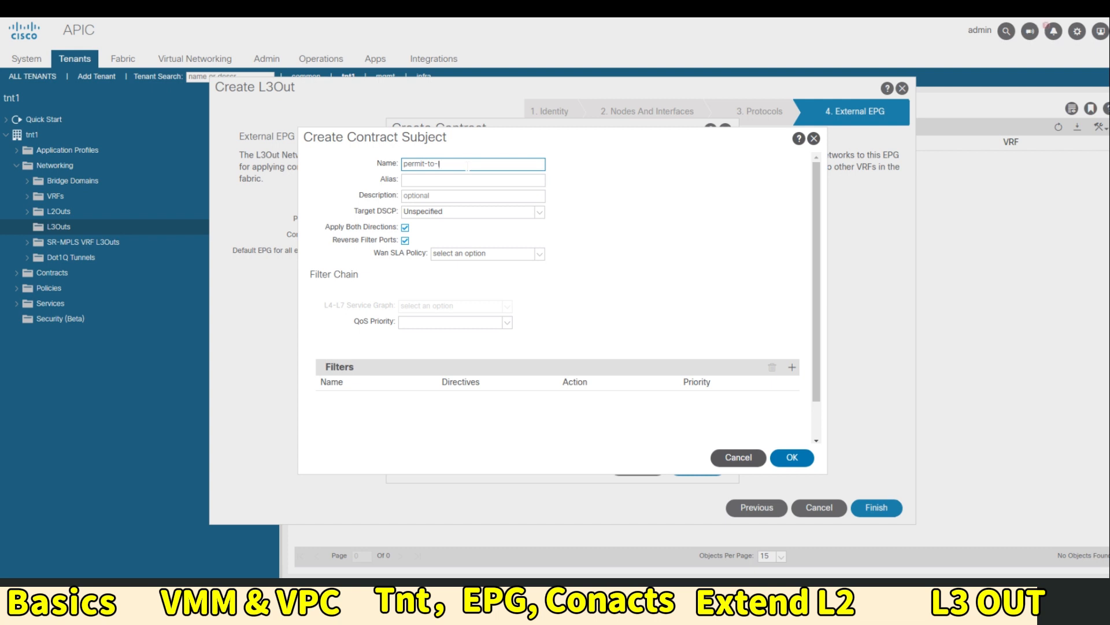
{"action": "type", "text": "L3OUT"}
{"action": "left_click", "coordinate": [791, 367]}
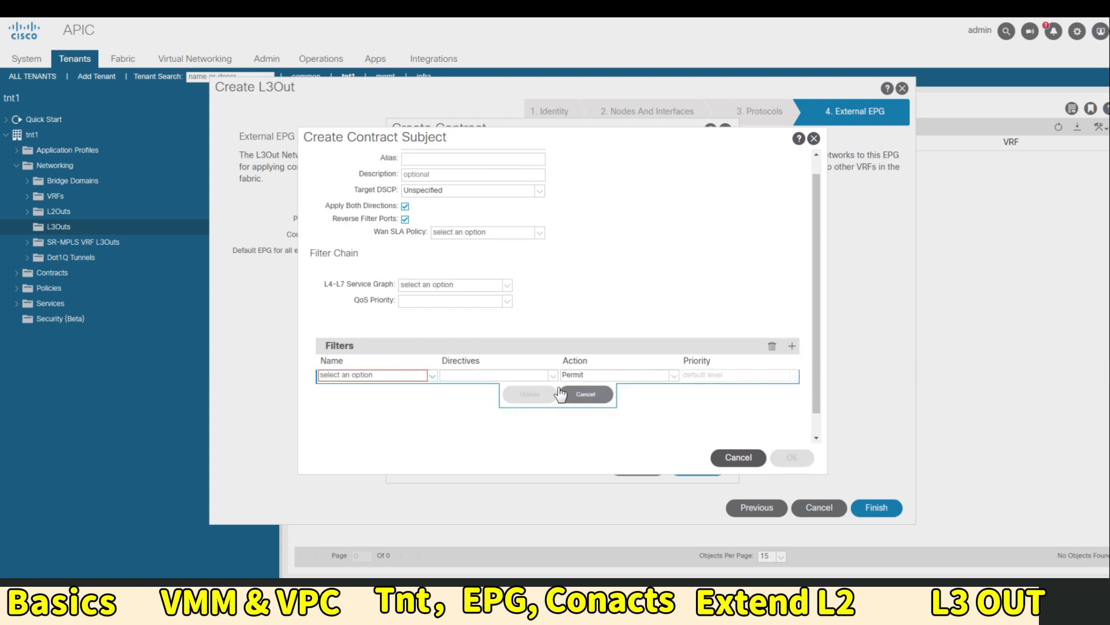
{"action": "left_click", "coordinate": [429, 376]}
{"action": "left_click", "coordinate": [345, 489]}
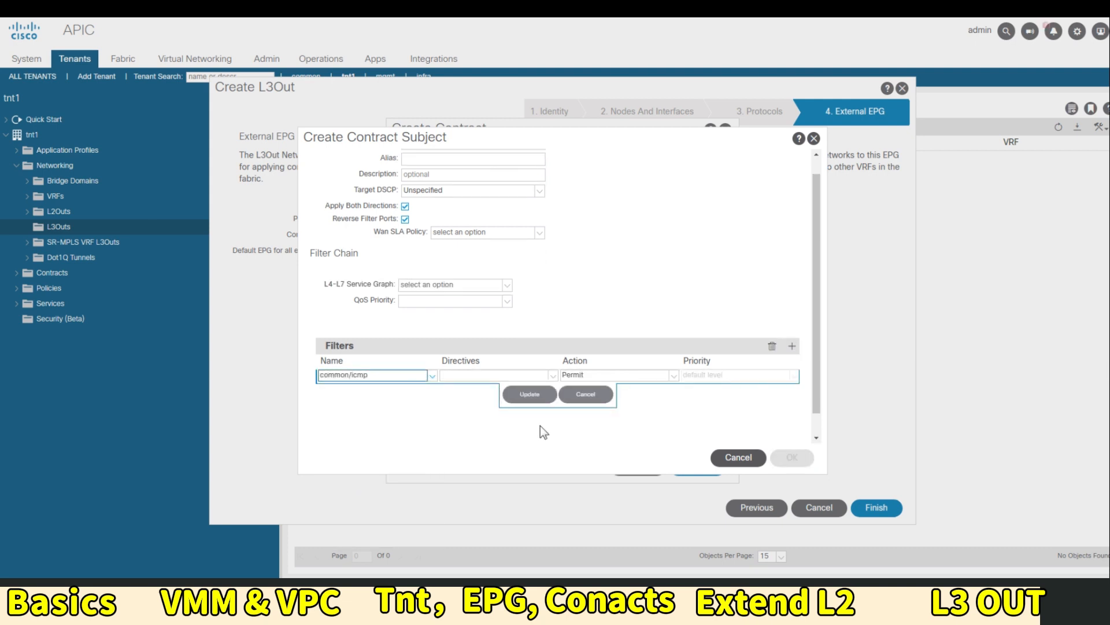
{"action": "left_click", "coordinate": [531, 395]}
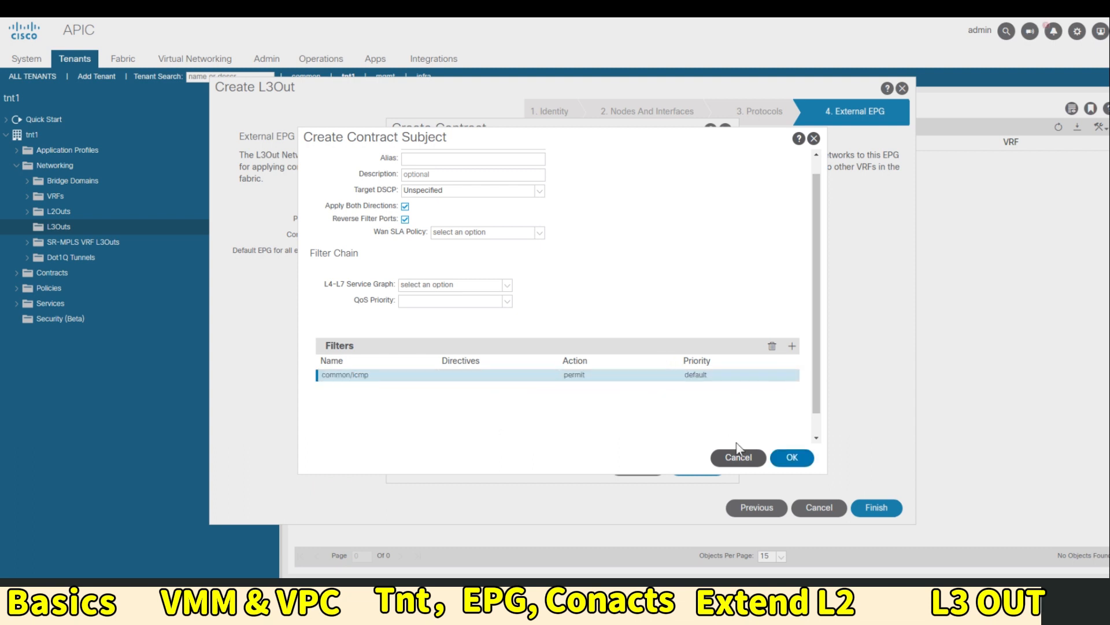
{"action": "left_click", "coordinate": [790, 457]}
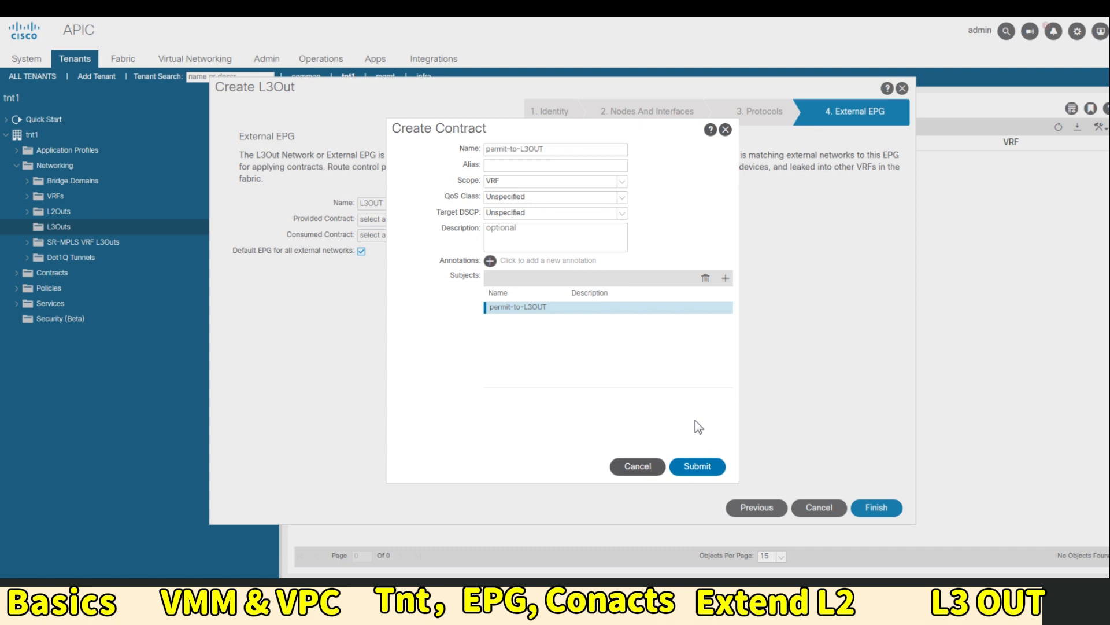
{"action": "left_click", "coordinate": [698, 466]}
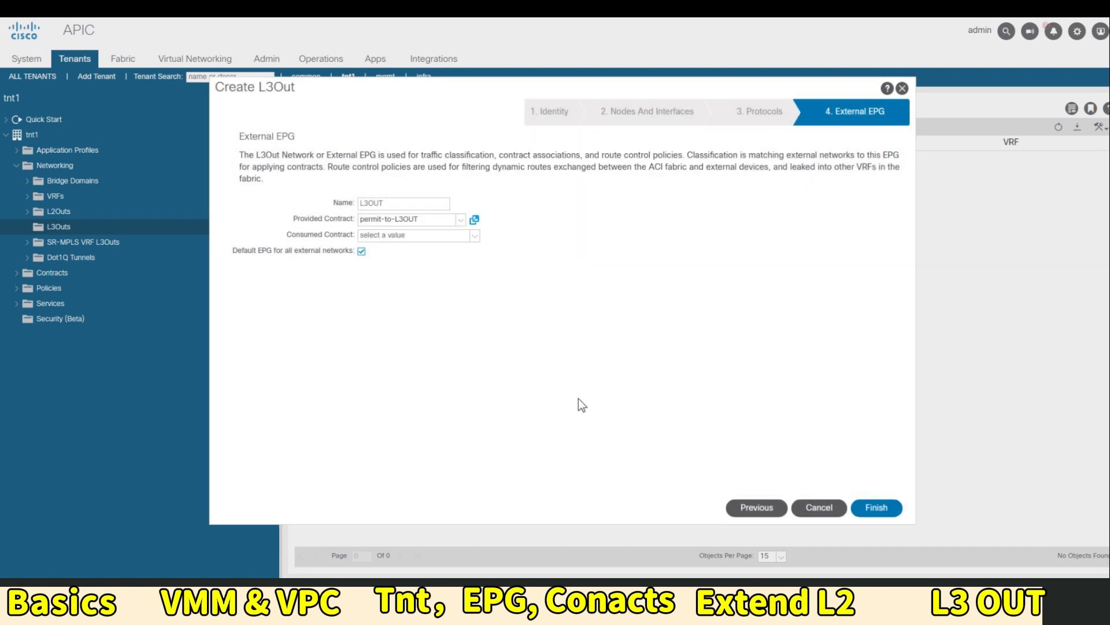
Change the OSPF area type to Regular area, then finish creating L3OUT_OSPF
{"action": "left_click", "coordinate": [883, 513]}
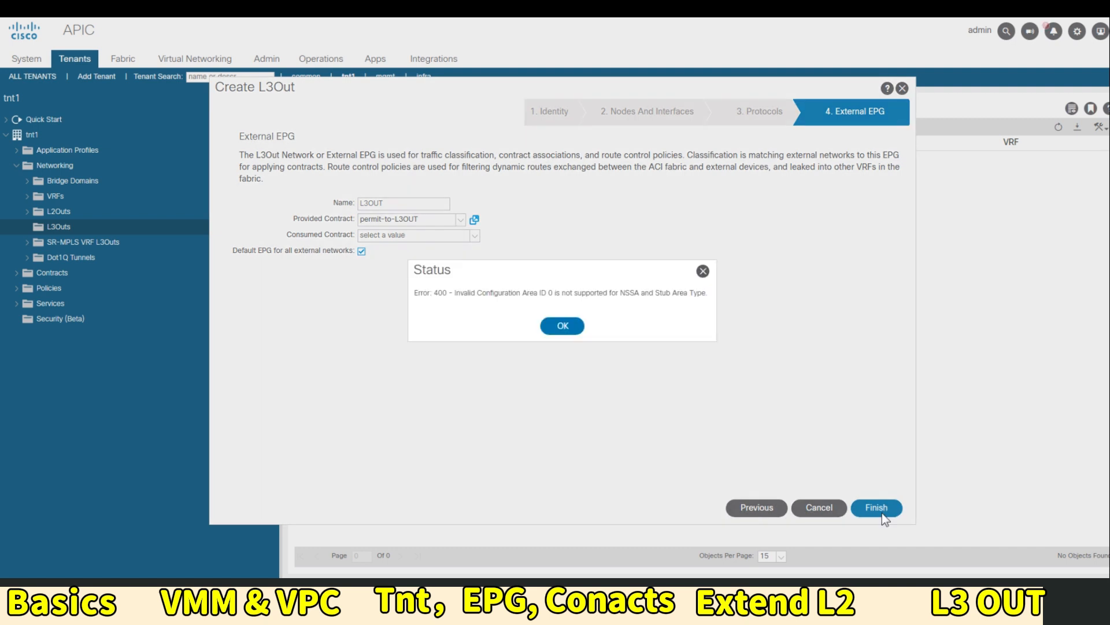
{"action": "left_click", "coordinate": [565, 326]}
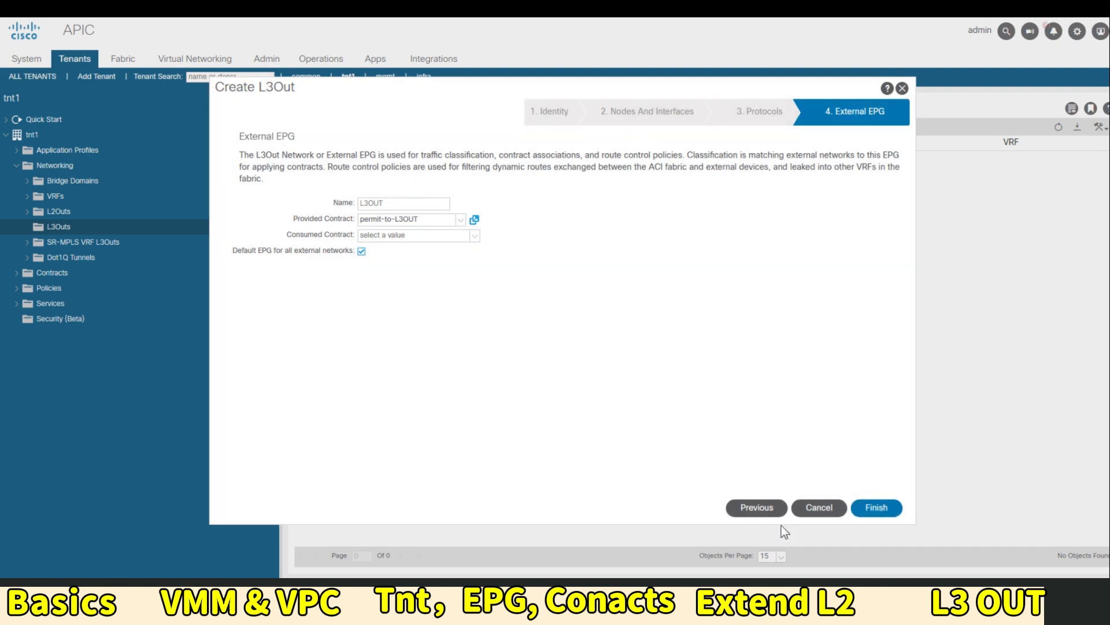
{"action": "left_click", "coordinate": [752, 508]}
{"action": "left_click", "coordinate": [759, 509]}
{"action": "left_click", "coordinate": [762, 507]}
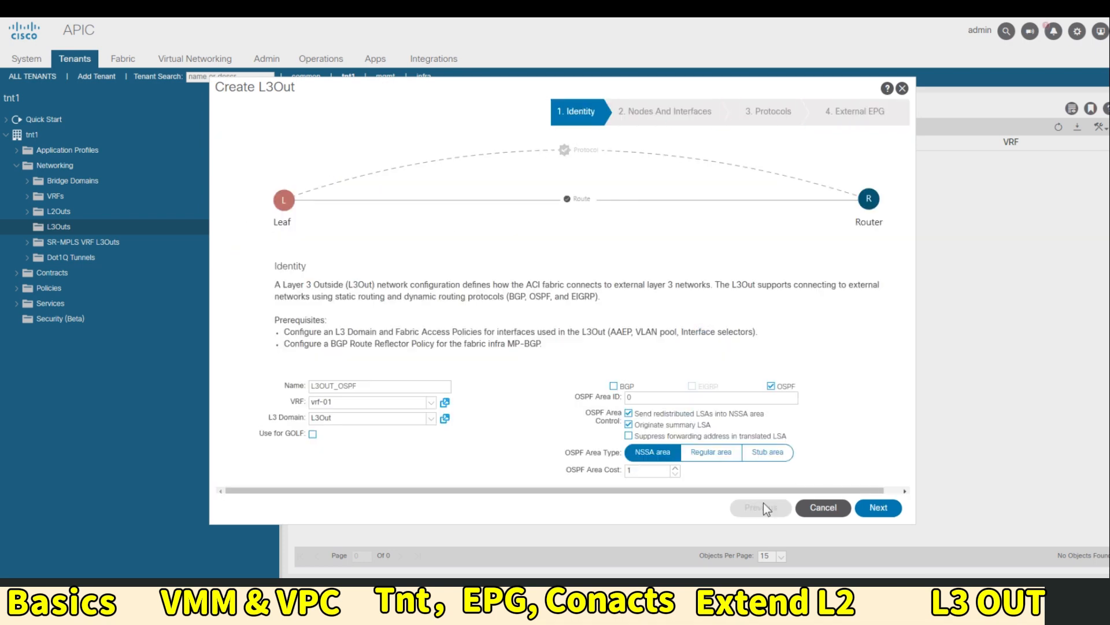
{"action": "left_click", "coordinate": [711, 453]}
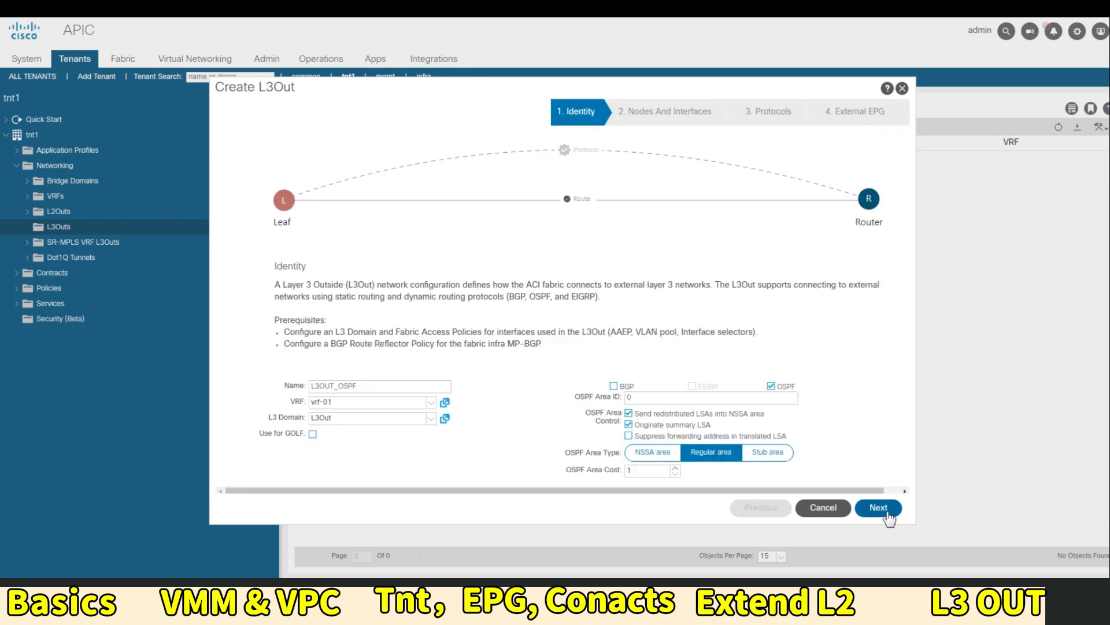
{"action": "left_click", "coordinate": [878, 508]}
{"action": "left_click", "coordinate": [880, 509]}
{"action": "left_click", "coordinate": [880, 508]}
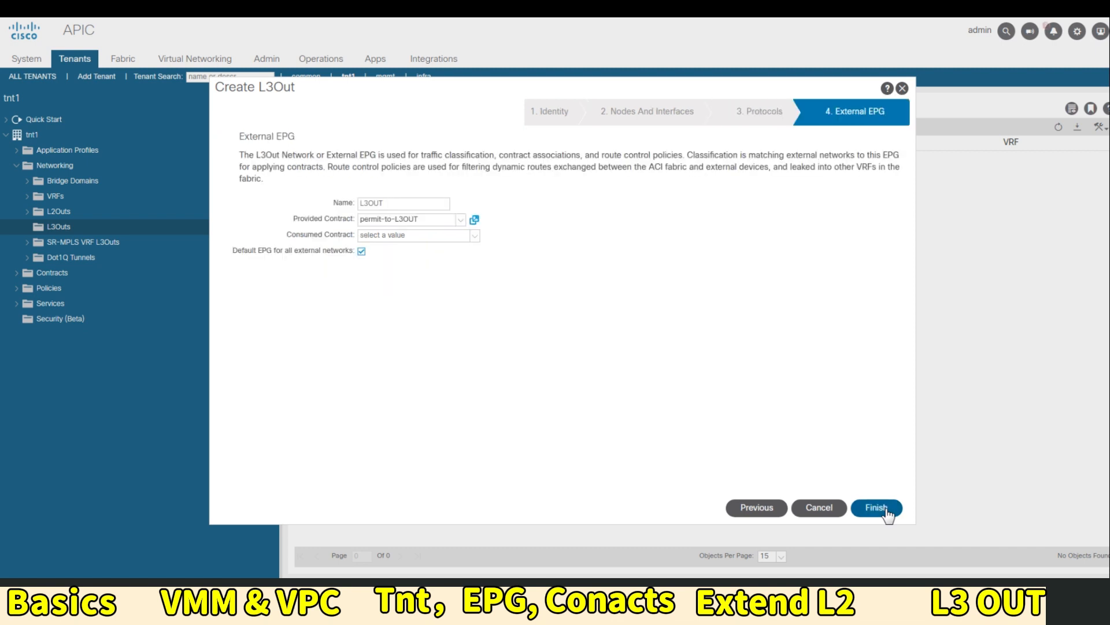
{"action": "left_click", "coordinate": [885, 509]}
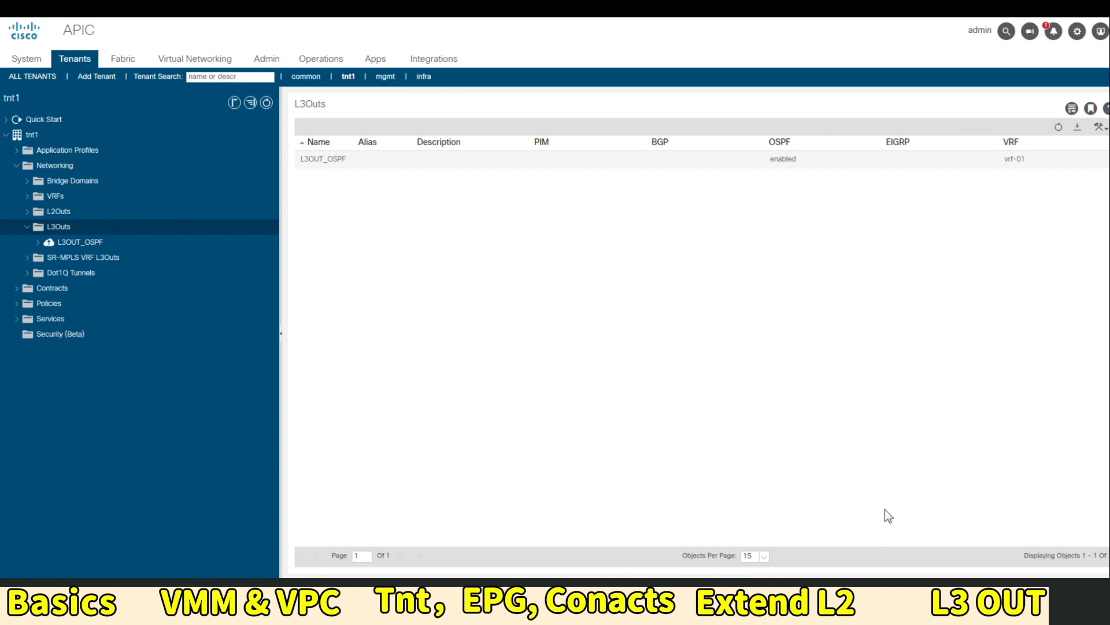
Check L3OUT_OSPF's external EPGs, then list bridge domain 192.168.20.0_24's subnets
{"action": "left_click", "coordinate": [39, 243]}
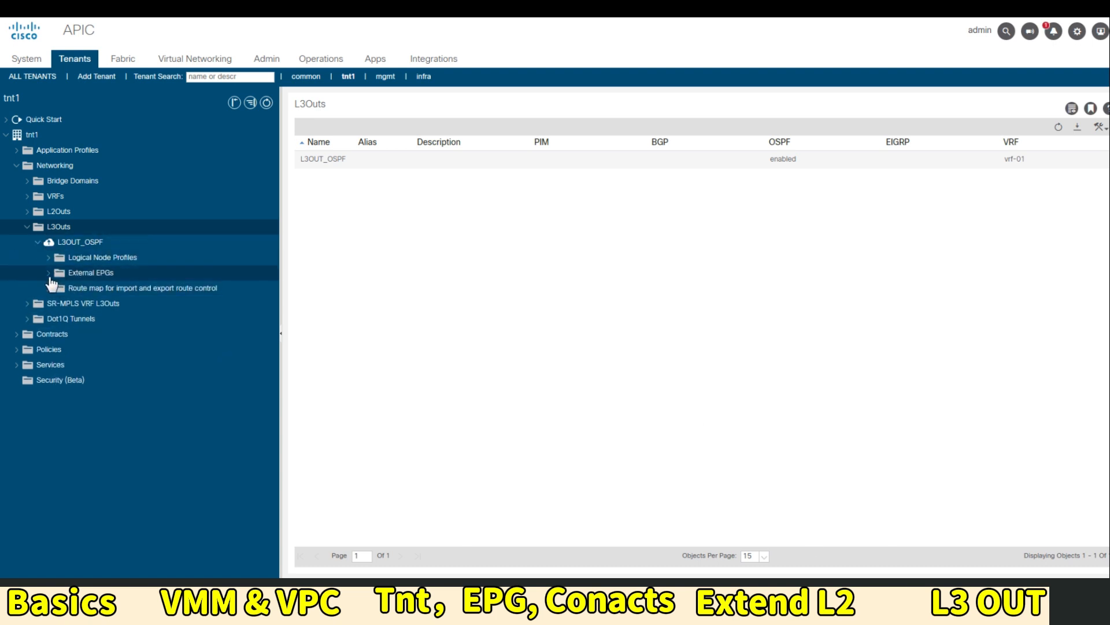
{"action": "left_click", "coordinate": [49, 274]}
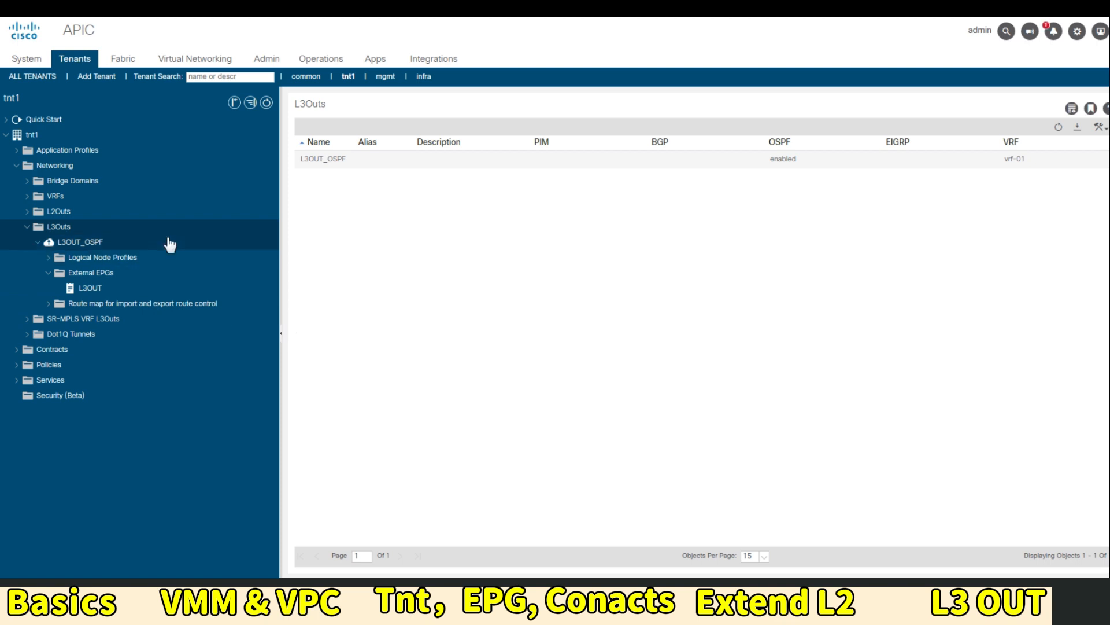
{"action": "left_click", "coordinate": [28, 181]}
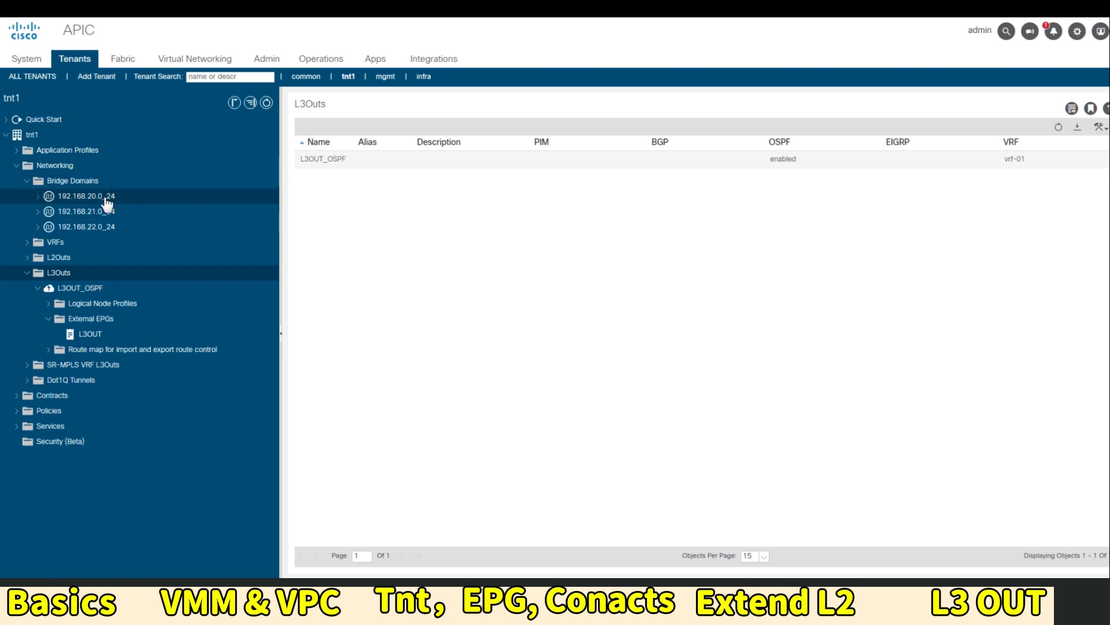
{"action": "left_click", "coordinate": [106, 200]}
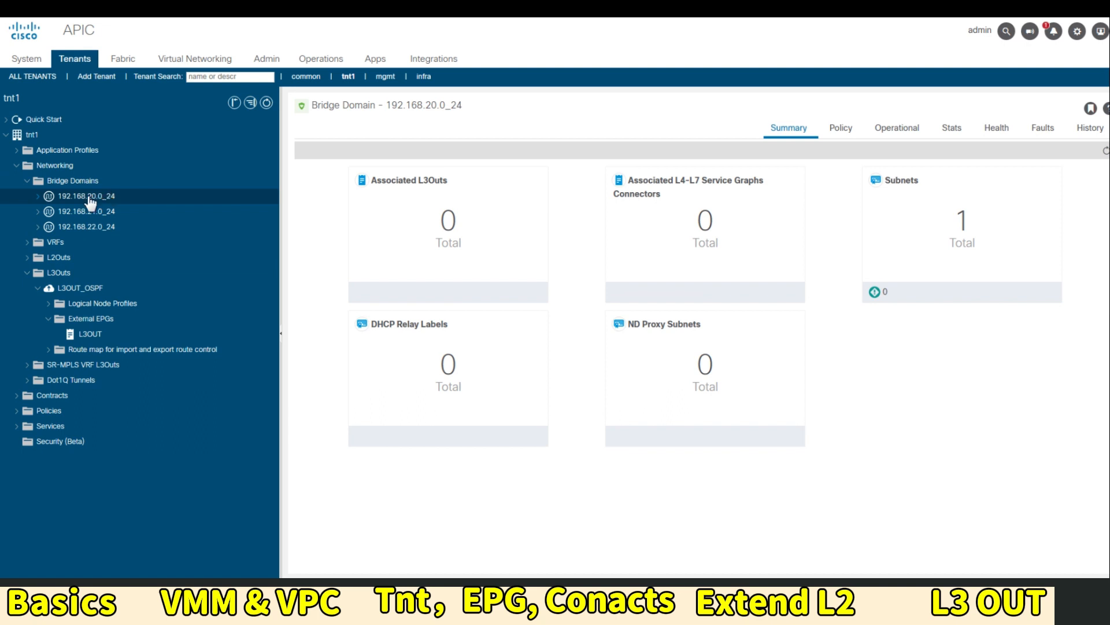
{"action": "left_click", "coordinate": [38, 198]}
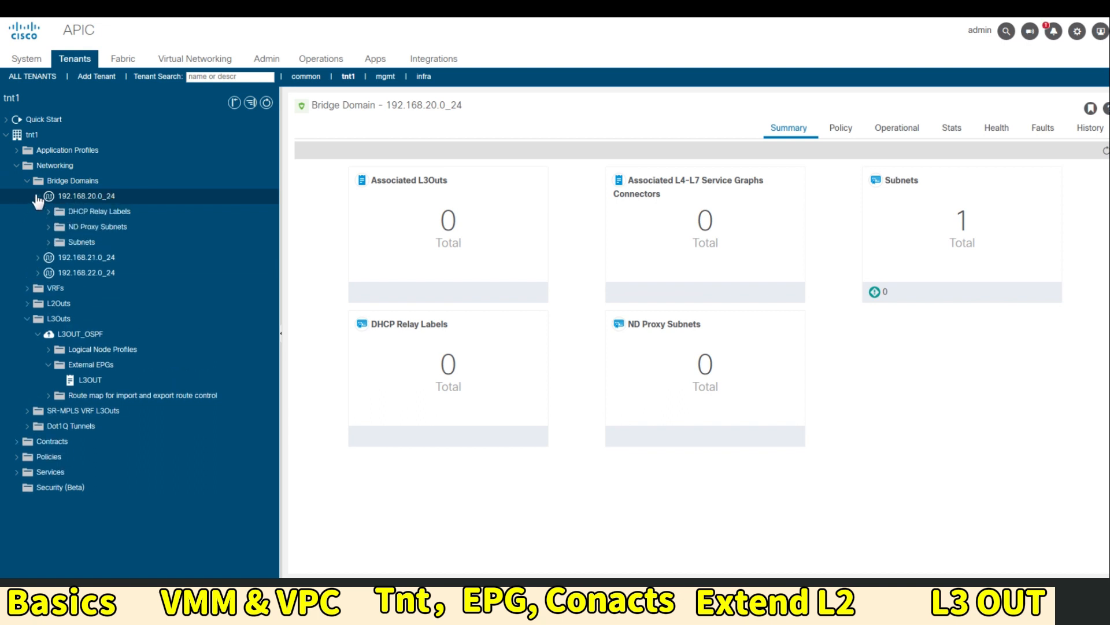
{"action": "left_click", "coordinate": [86, 243]}
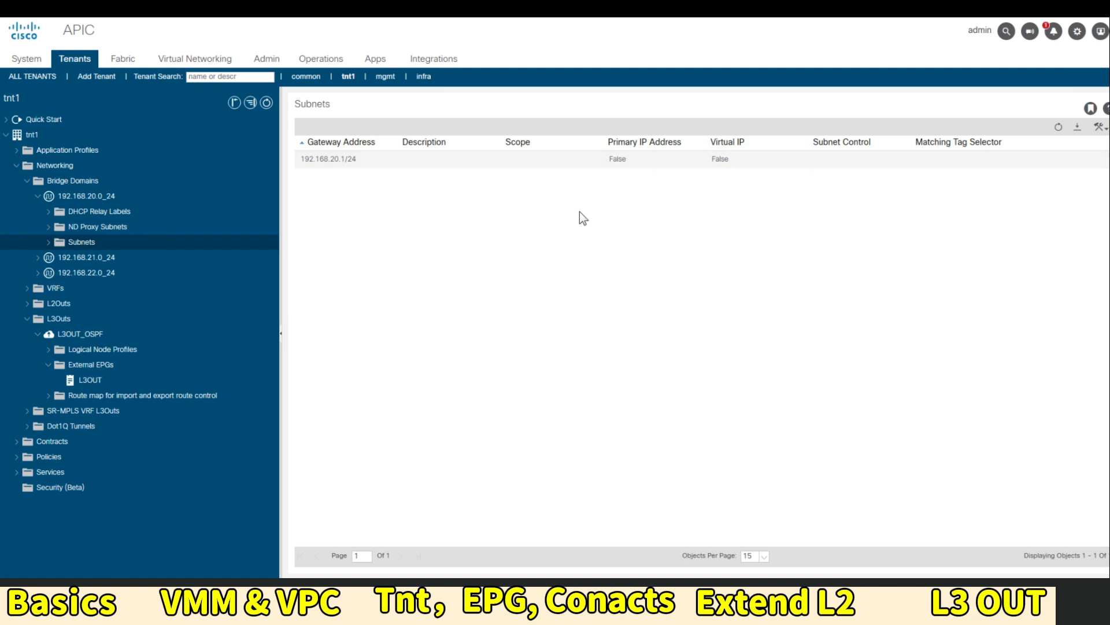
Set subnet 192.168.20.1/24's scope to Advertised Externally and confirm the warning
{"action": "left_click", "coordinate": [358, 160]}
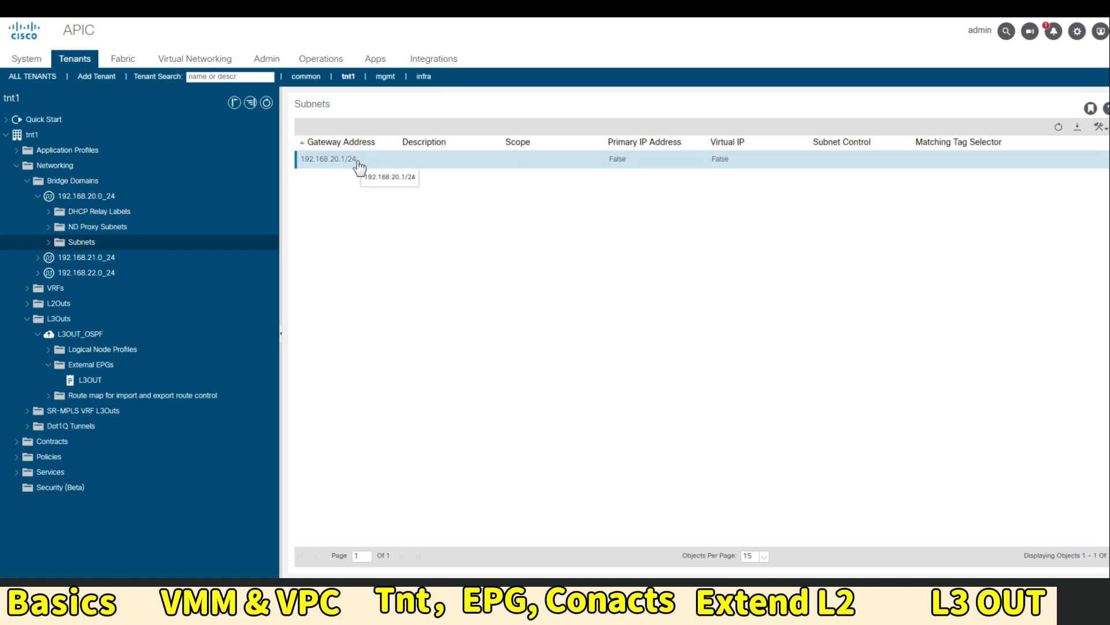
{"action": "double_click", "coordinate": [358, 160]}
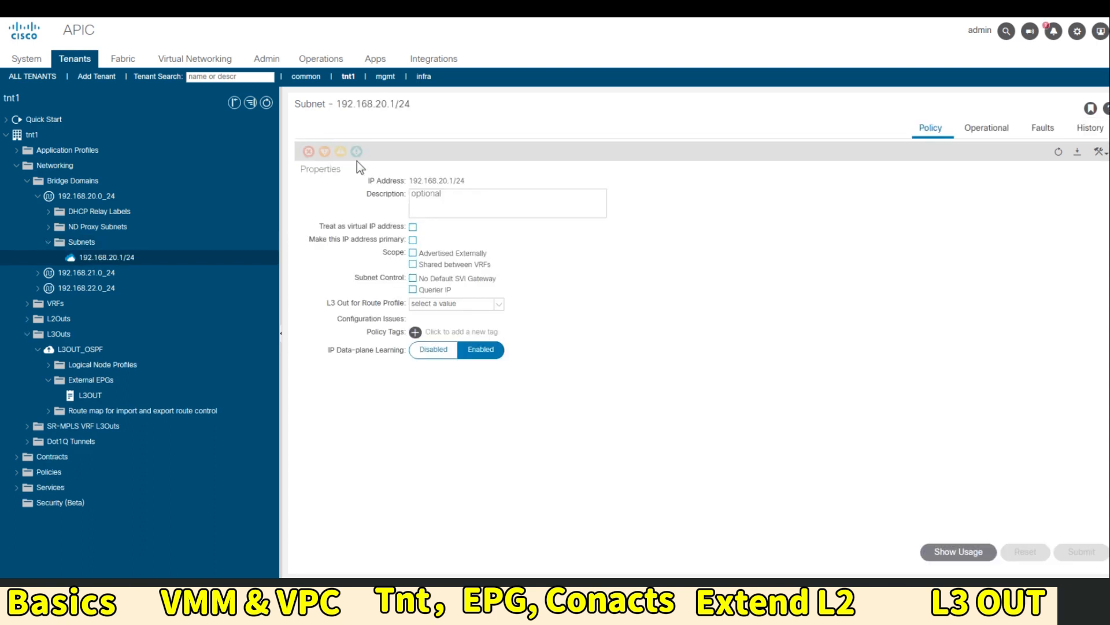
{"action": "left_click", "coordinate": [414, 253]}
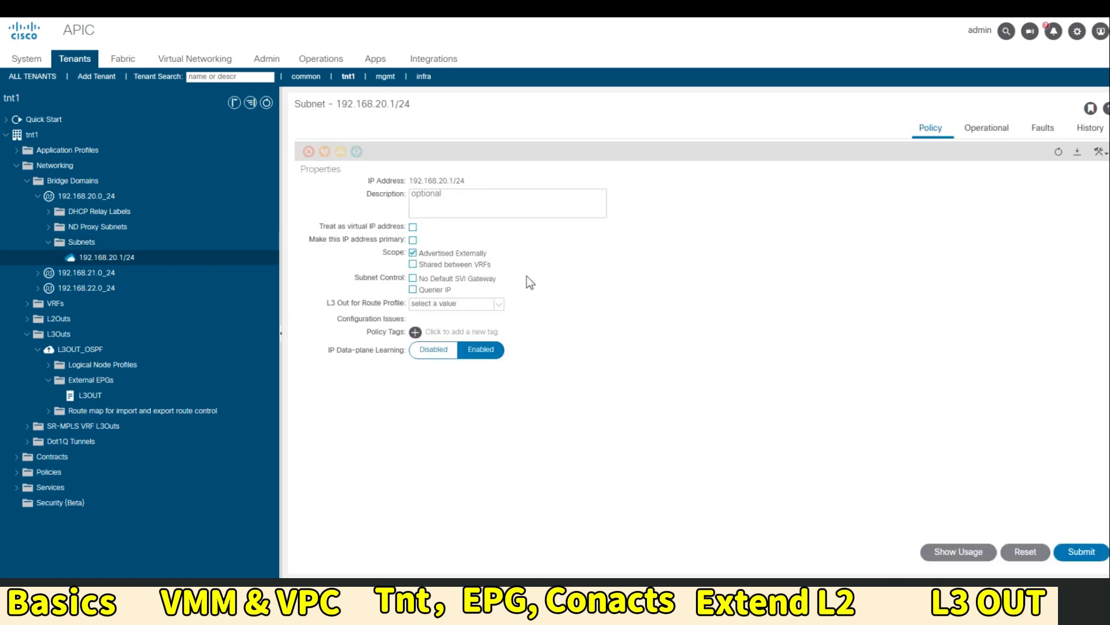
{"action": "left_click", "coordinate": [1074, 550]}
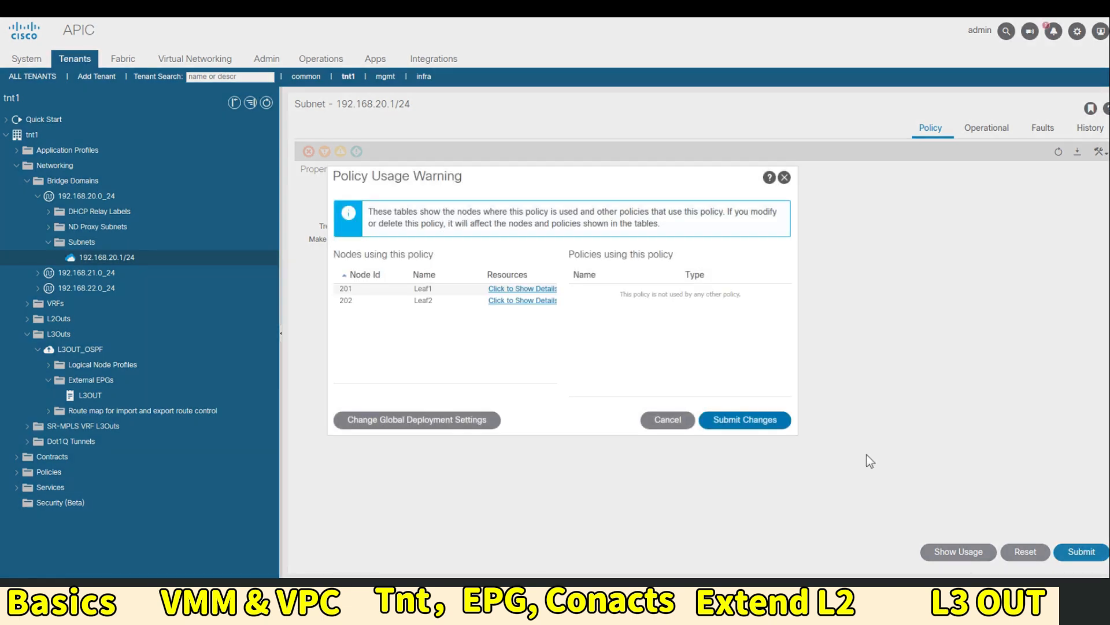
{"action": "left_click", "coordinate": [772, 421]}
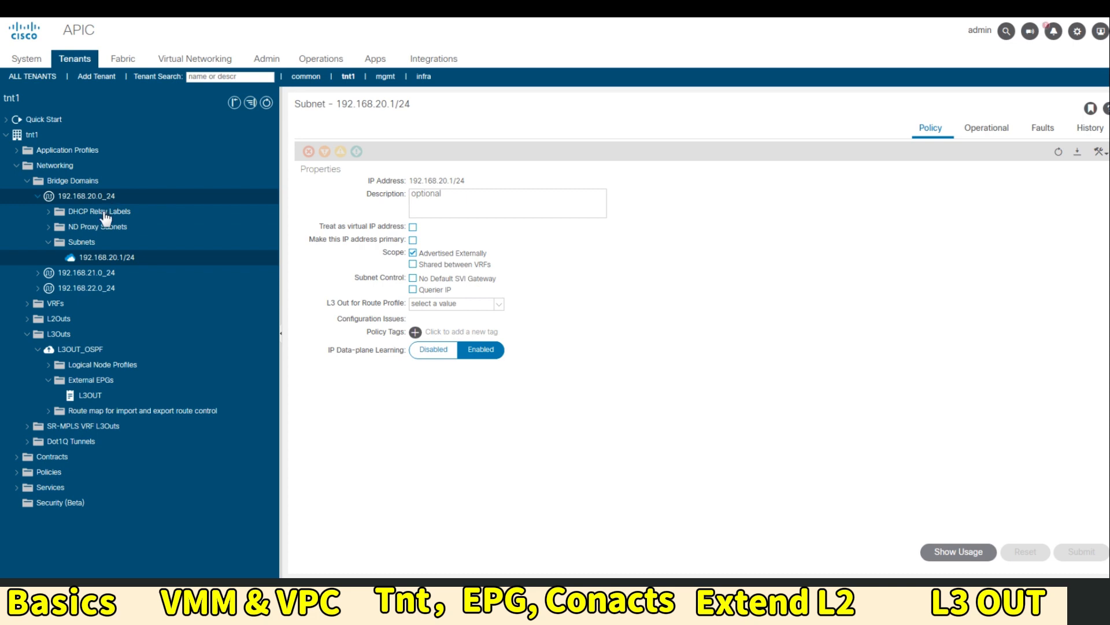
Add L3OUT_OSPF as an associated L3 Out in bridge domain 192.168.20.0_24's L3 Configurations
{"action": "left_click", "coordinate": [81, 196]}
{"action": "left_click", "coordinate": [841, 128]}
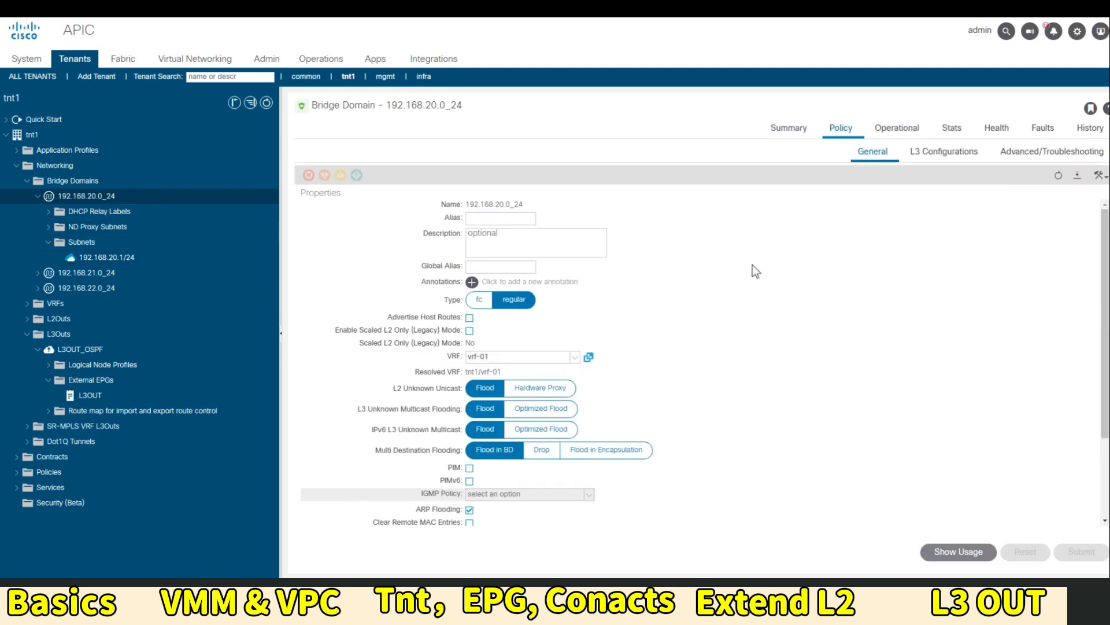
{"action": "scroll", "coordinate": [830, 341], "scroll_direction": "down", "scroll_amount": 3}
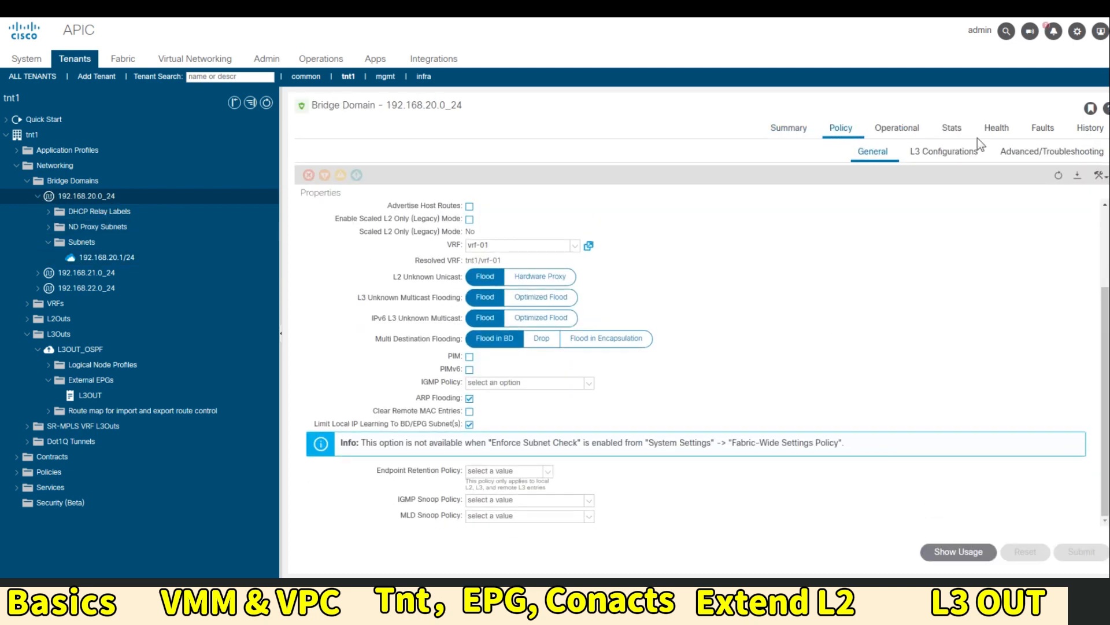
{"action": "left_click", "coordinate": [960, 152]}
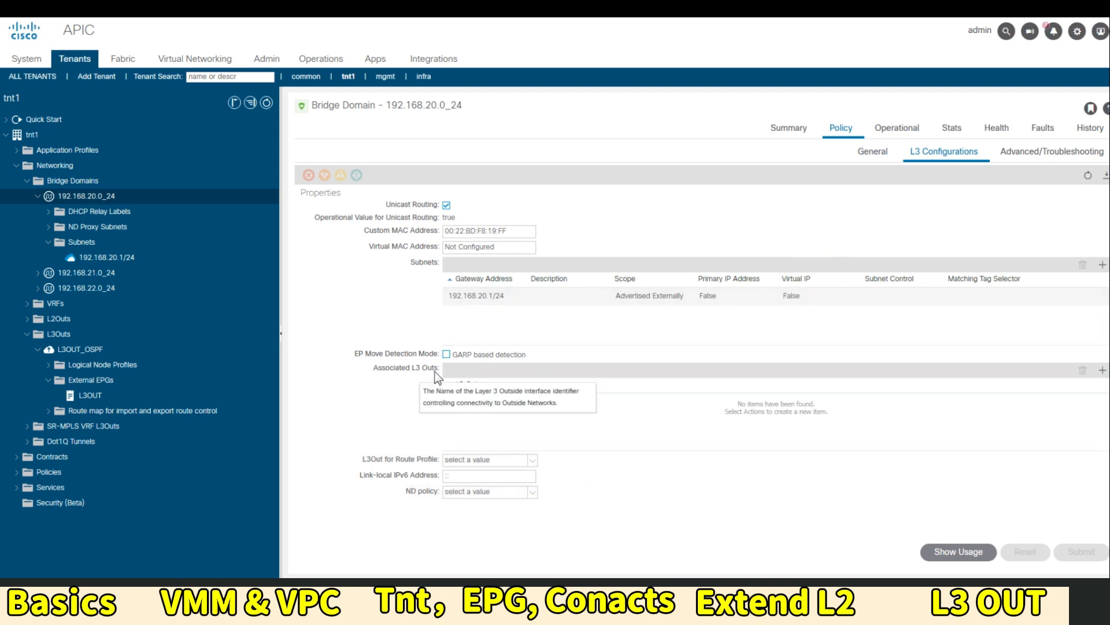
{"action": "left_click", "coordinate": [1102, 372]}
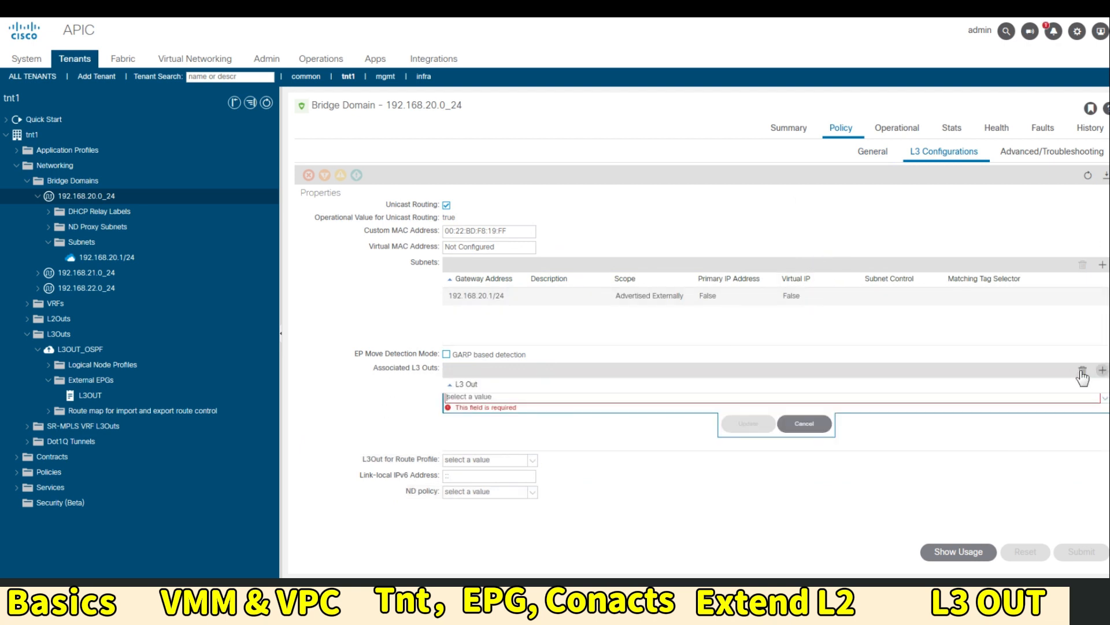
{"action": "left_click", "coordinate": [499, 399]}
{"action": "left_click", "coordinate": [480, 415]}
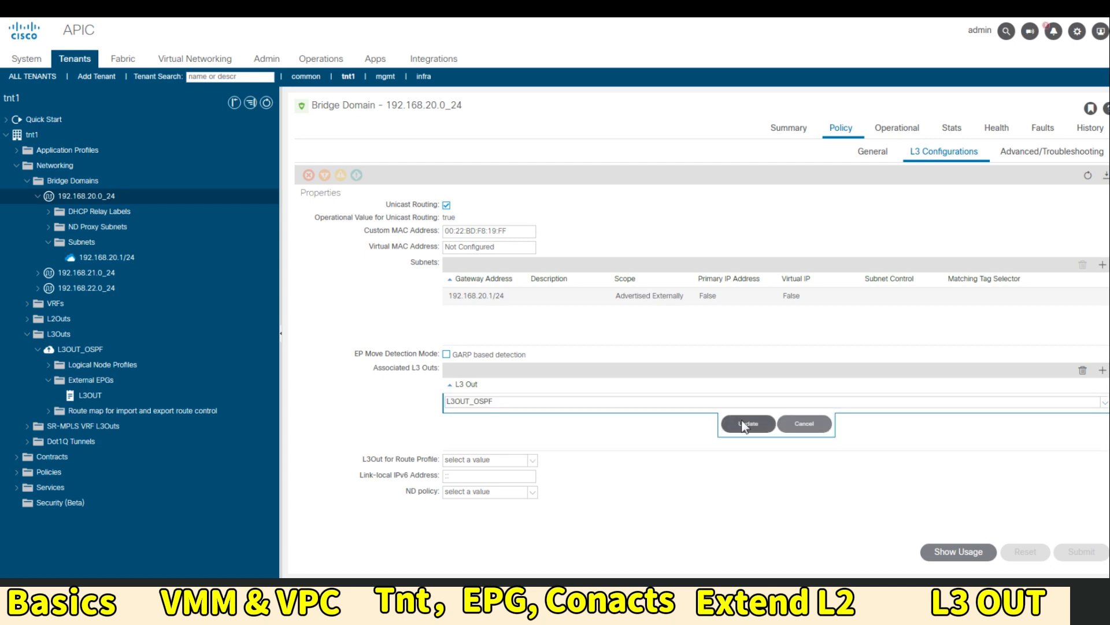
{"action": "left_click", "coordinate": [741, 419]}
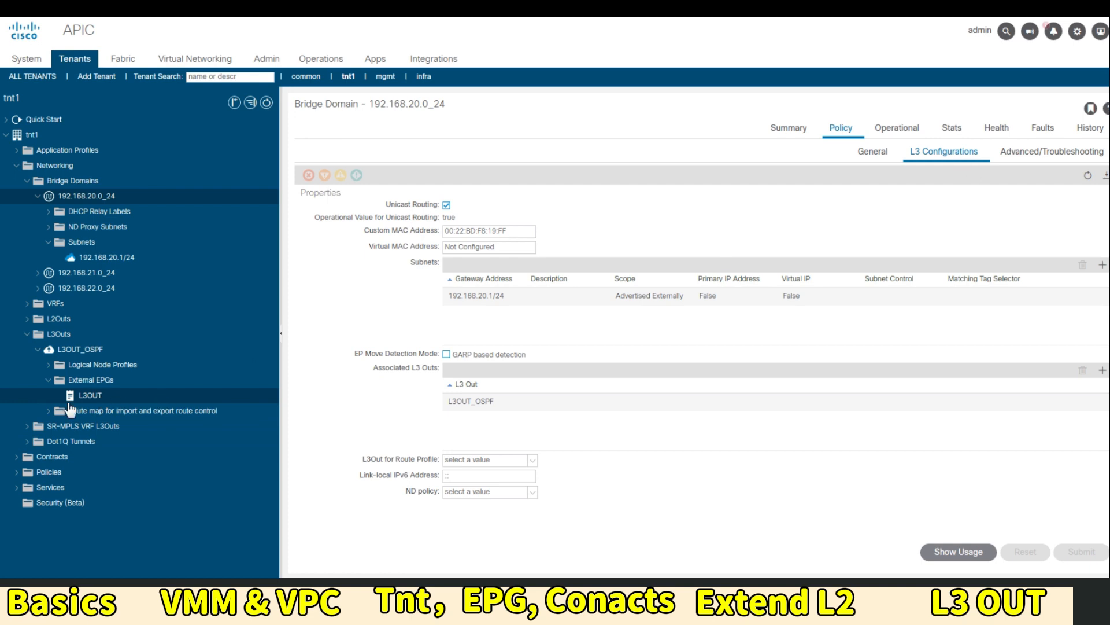
Review the L3OUT external EPG's contracts and the 192.168.20.0_24 bridge domain summary
{"action": "left_click", "coordinate": [114, 398]}
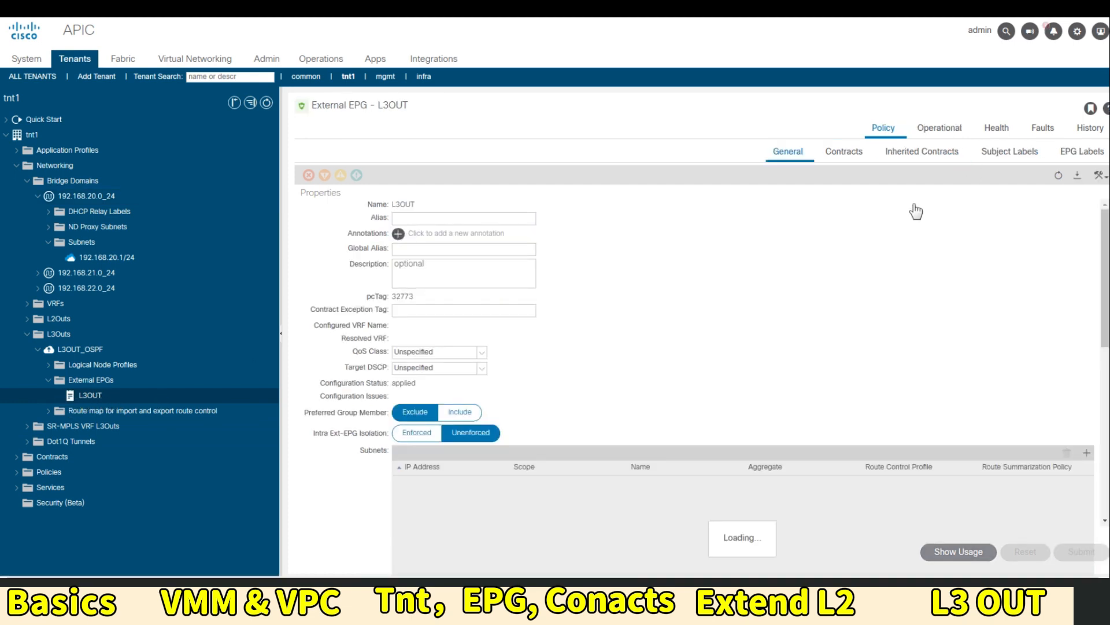
{"action": "left_click", "coordinate": [843, 153]}
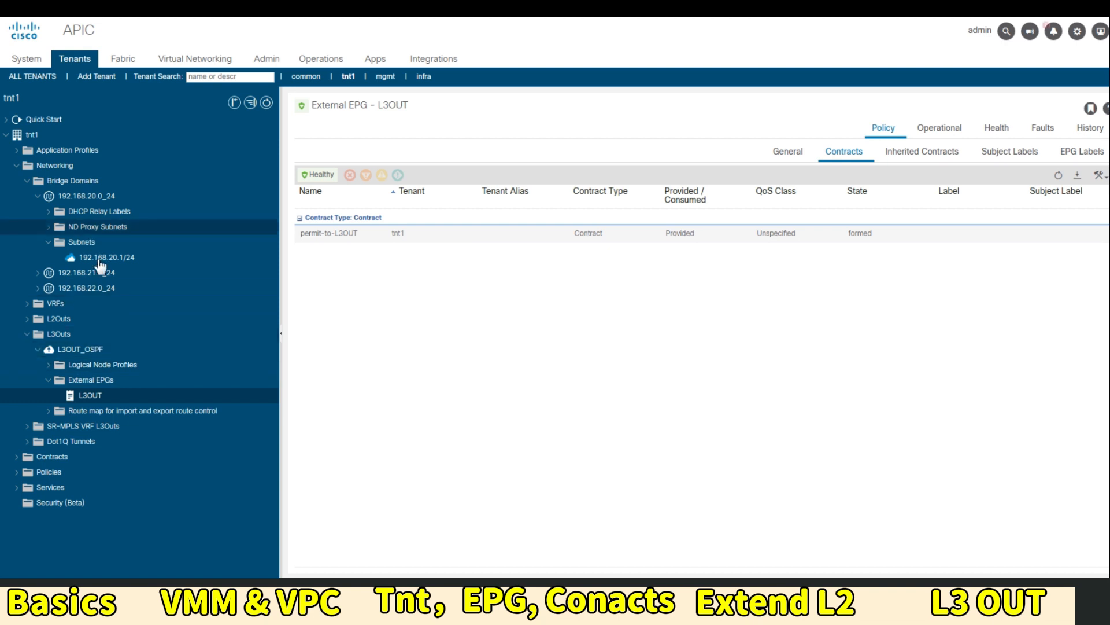
{"action": "left_click", "coordinate": [108, 198]}
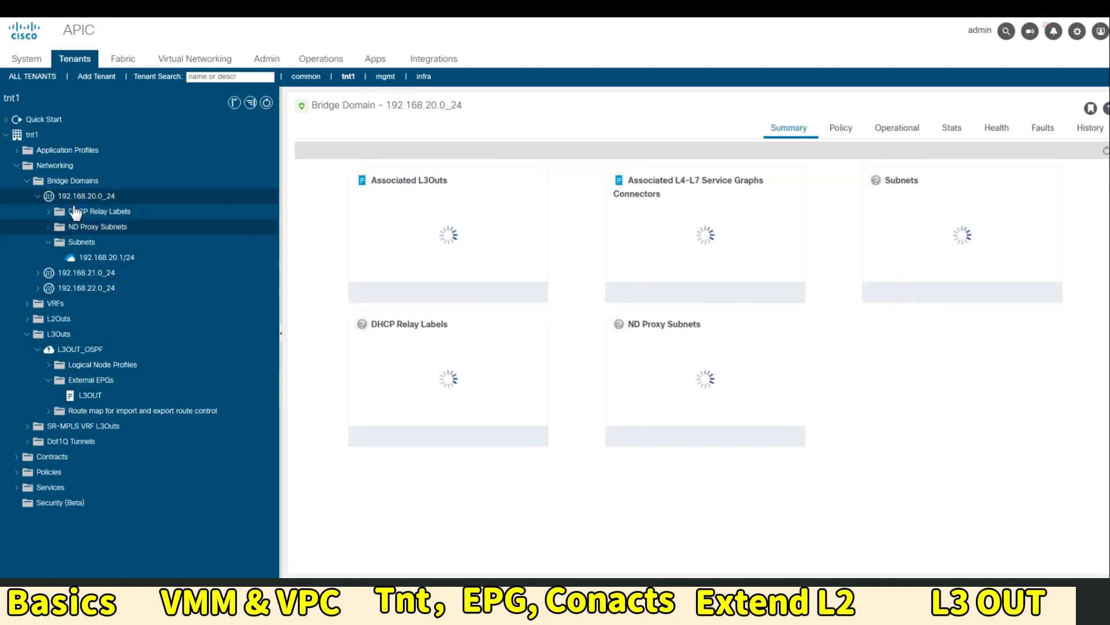
Add permit-to-L3OUT as a consumed contract on EPG 20-Web
{"action": "left_click", "coordinate": [17, 150]}
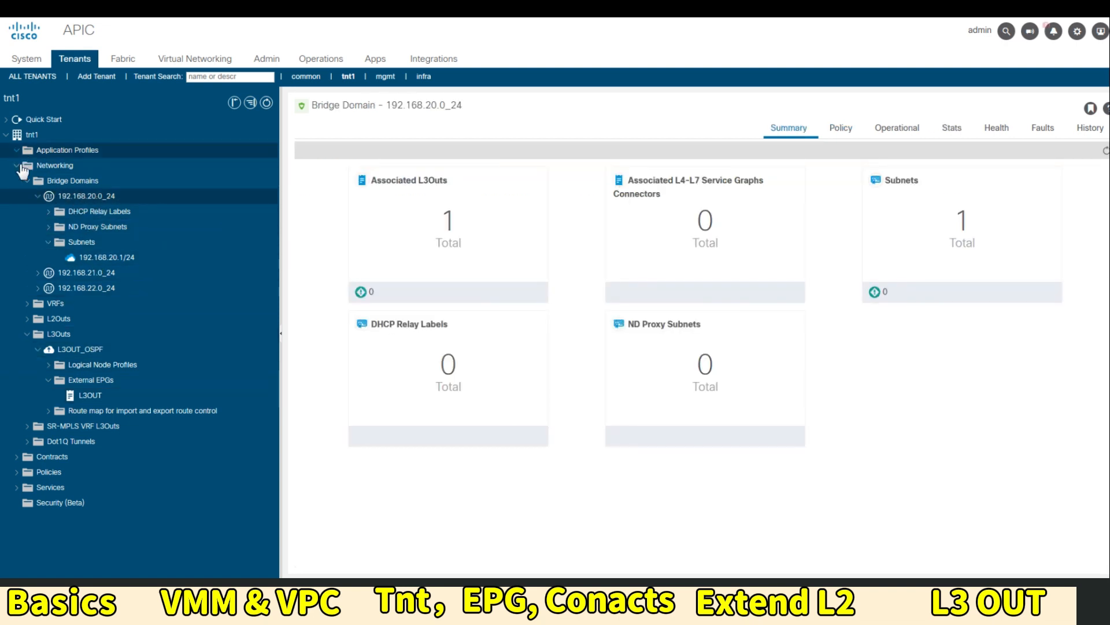
{"action": "left_click", "coordinate": [76, 201]}
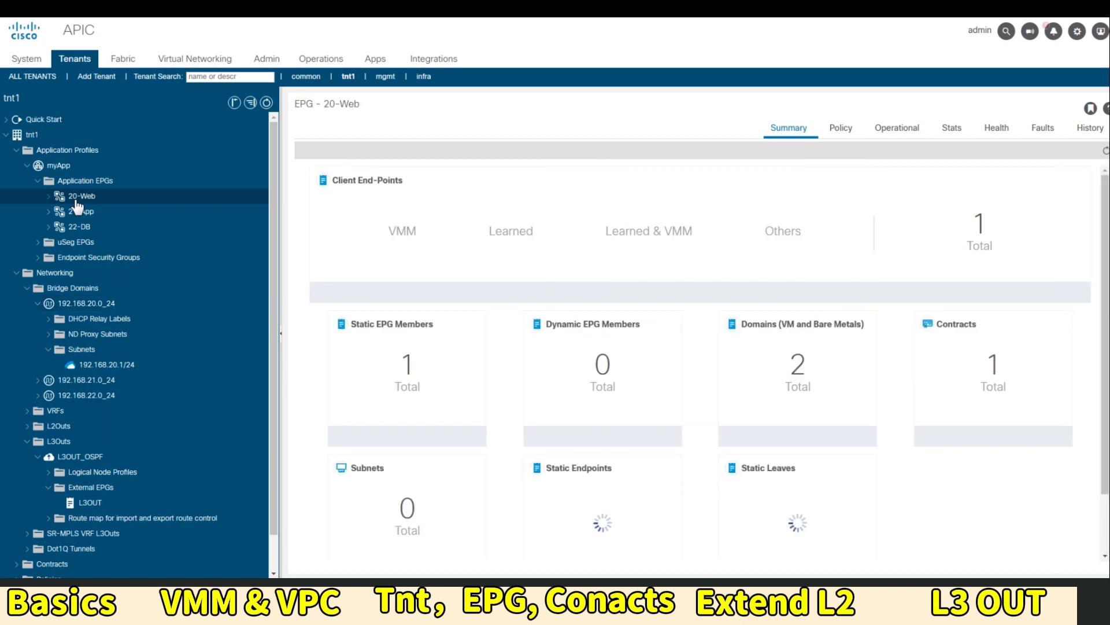
{"action": "right_click", "coordinate": [76, 200]}
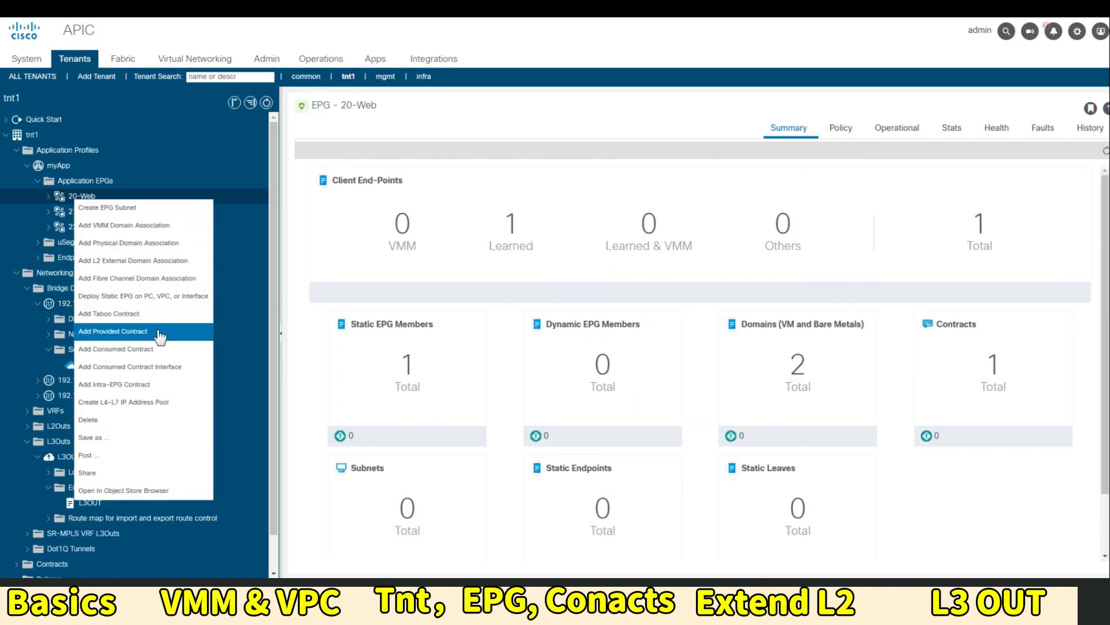
{"action": "left_click", "coordinate": [154, 349]}
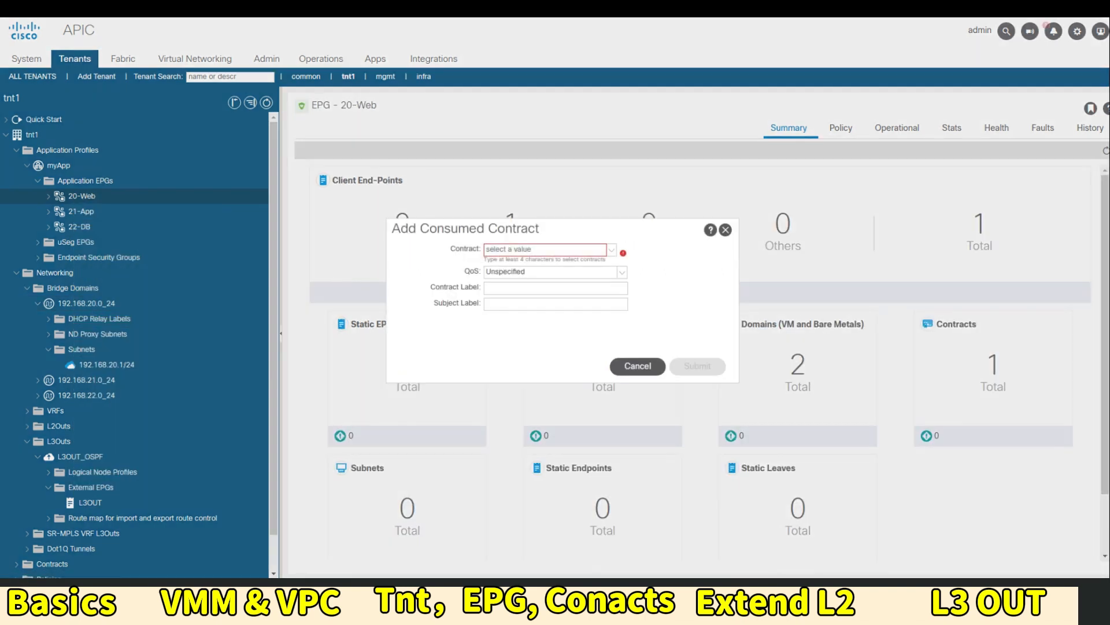
{"action": "left_click", "coordinate": [612, 249]}
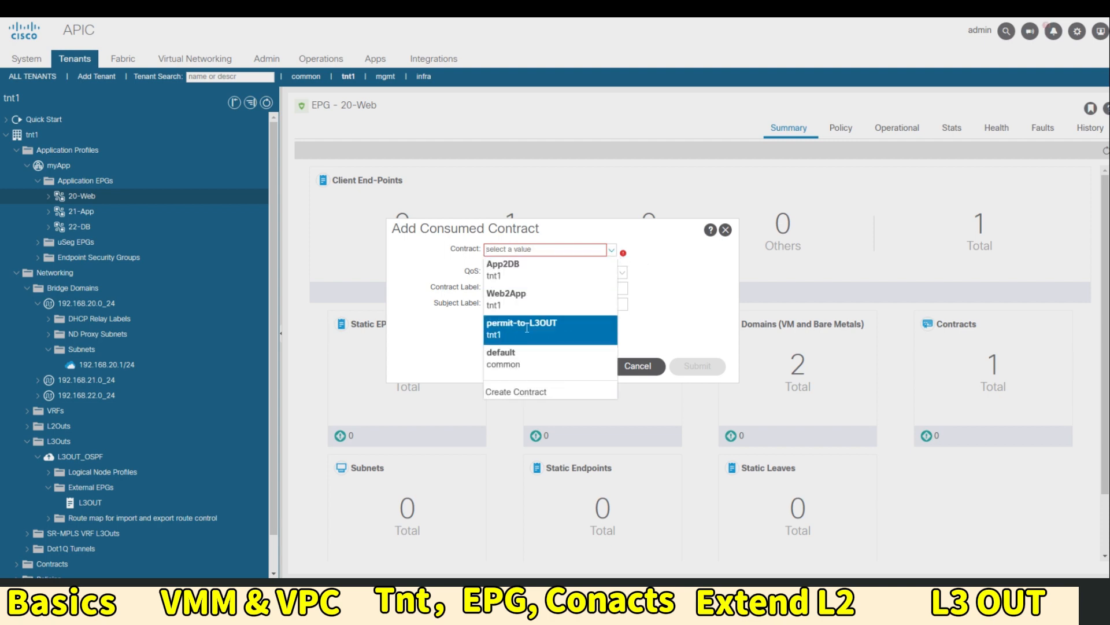
{"action": "left_click", "coordinate": [521, 327]}
{"action": "left_click", "coordinate": [694, 366]}
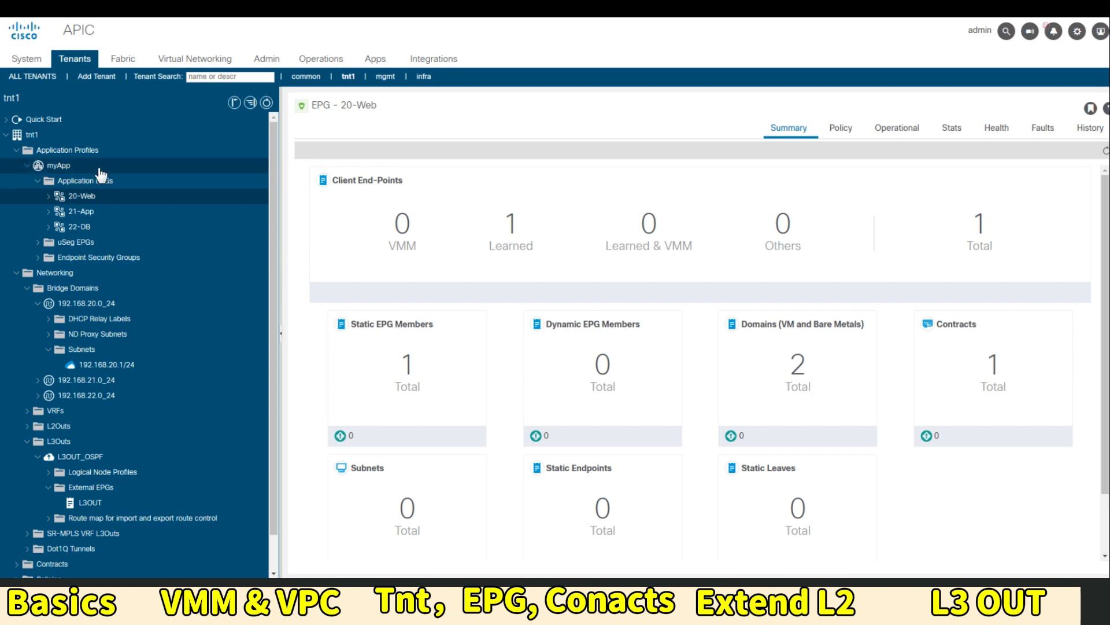
Display the myApp topology diagram and move the L3OUT node to the right
{"action": "left_click", "coordinate": [81, 166]}
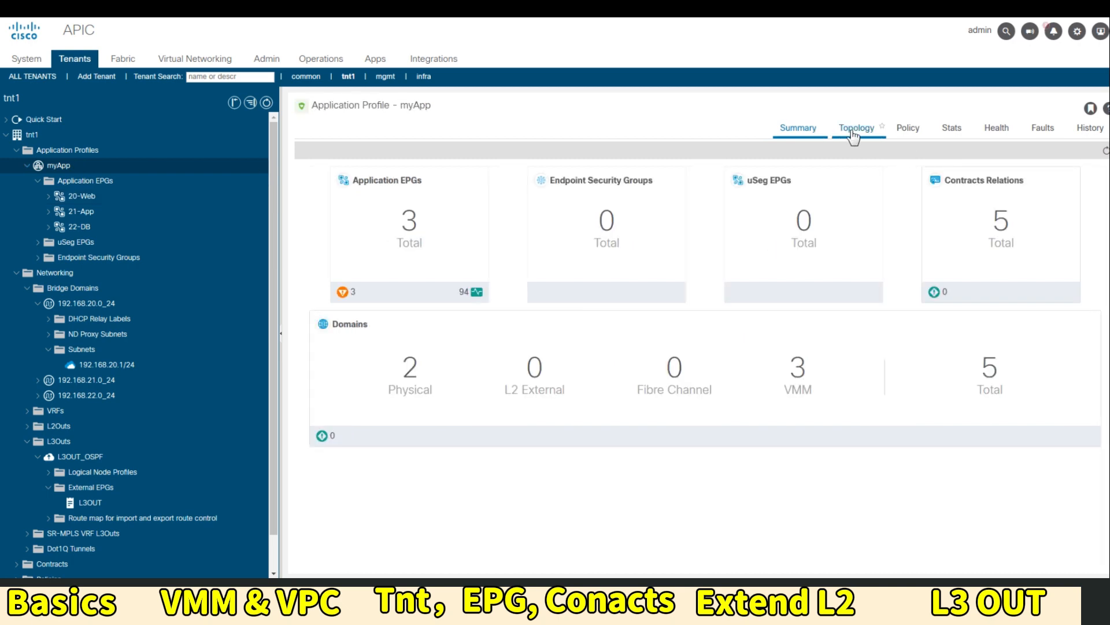
{"action": "left_click", "coordinate": [854, 136]}
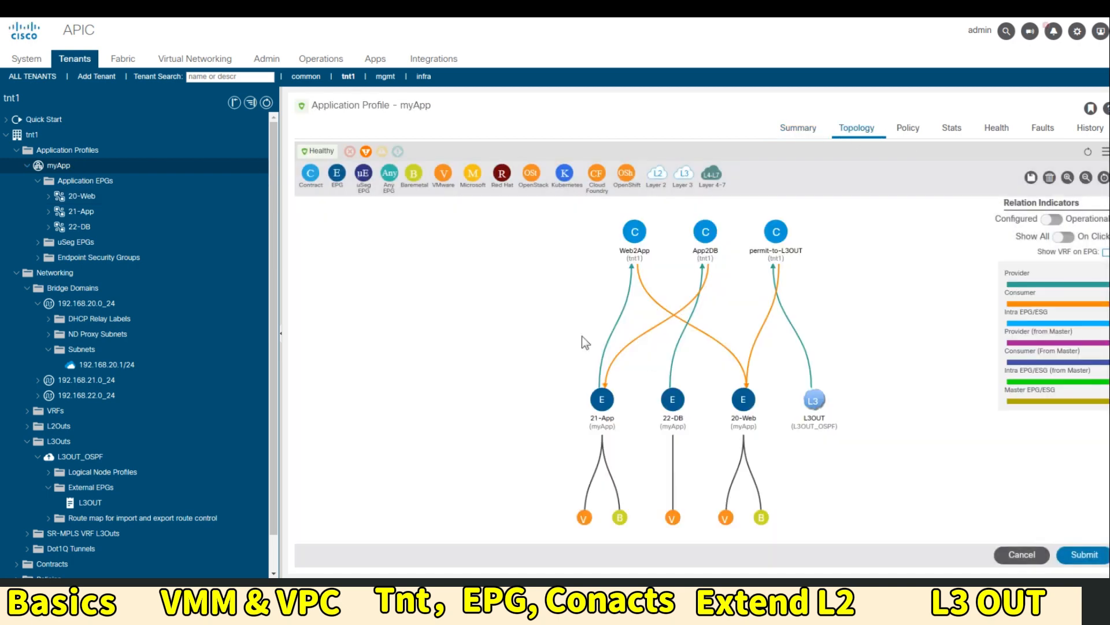
{"action": "left_click_drag", "start_coordinate": [814, 401], "coordinate": [889, 402]}
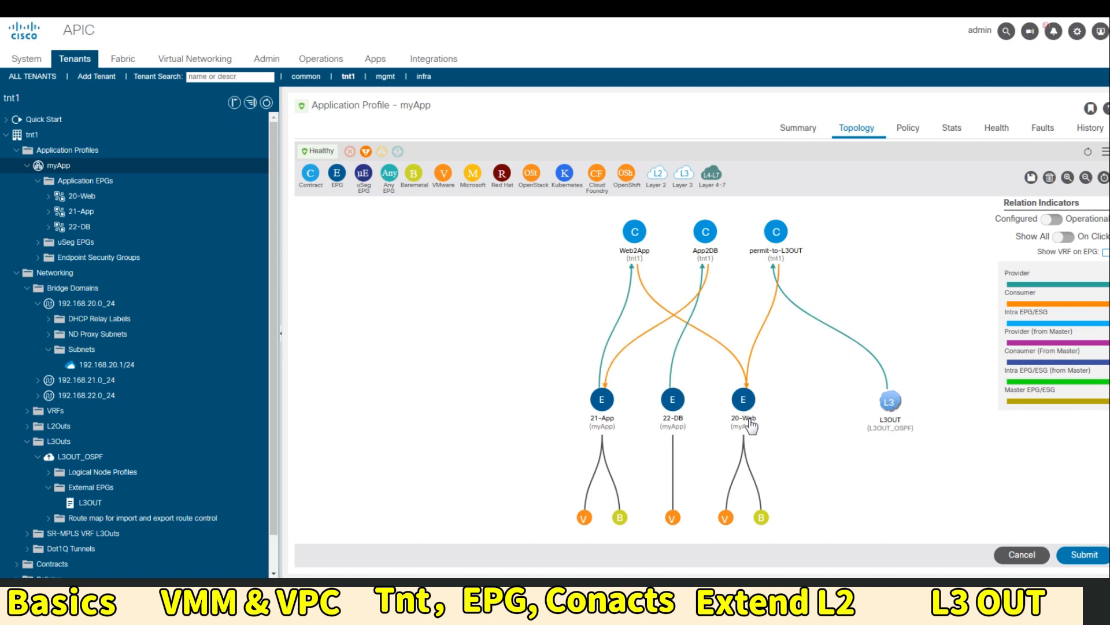
{"action": "mouse_move", "coordinate": [751, 421]}
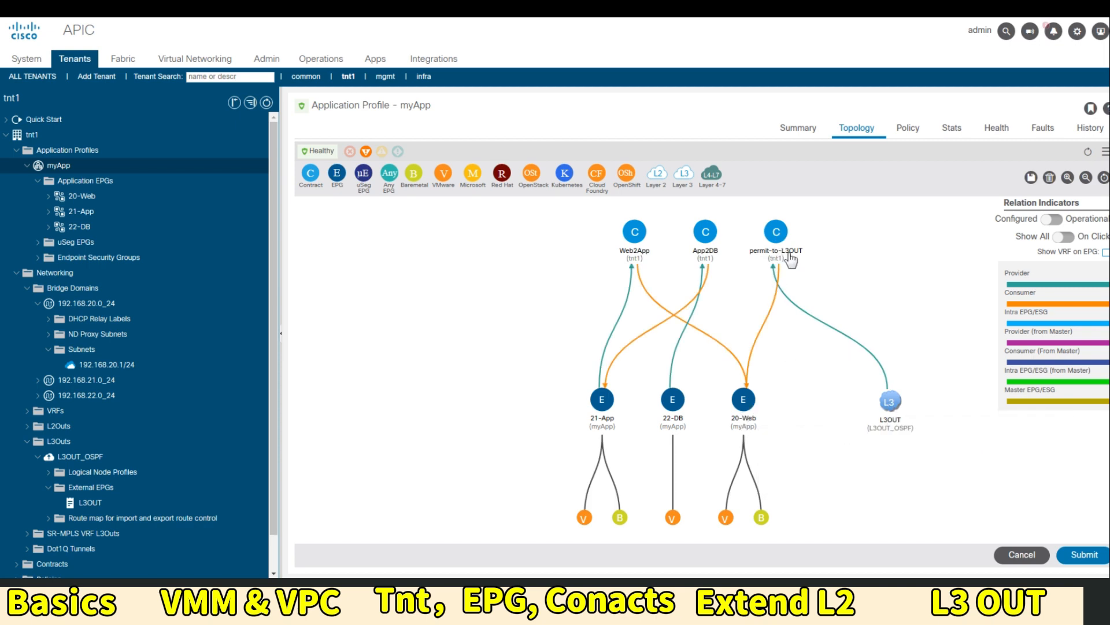